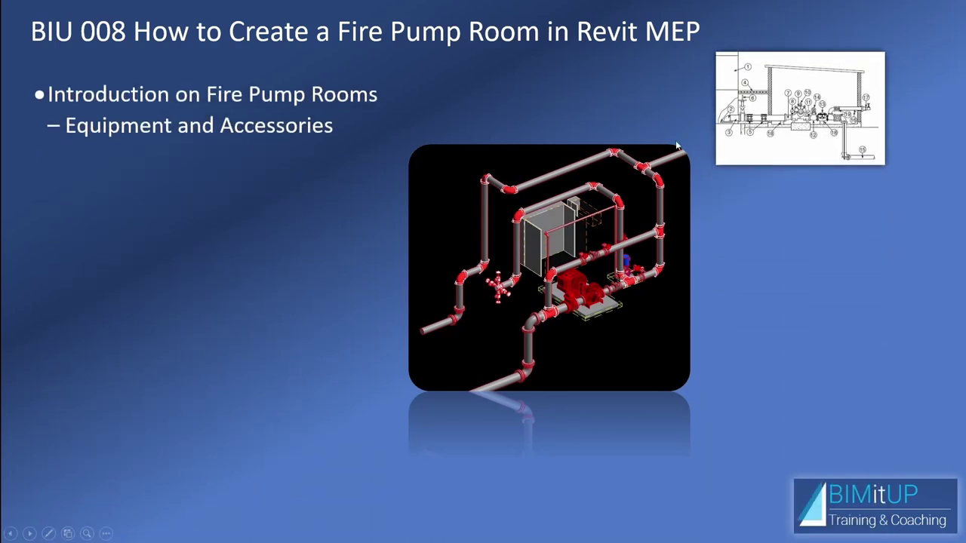
pyautogui.click(824, 282)
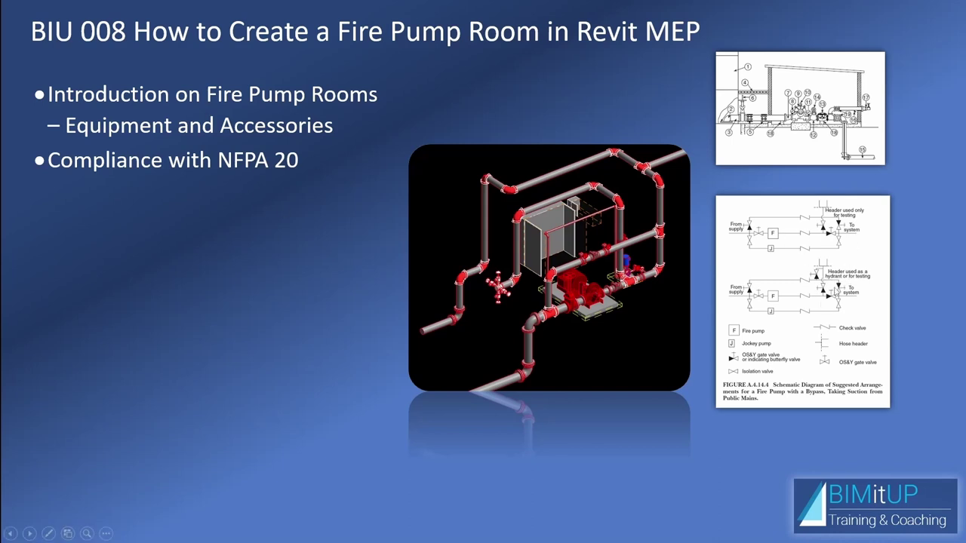
pyautogui.click(866, 298)
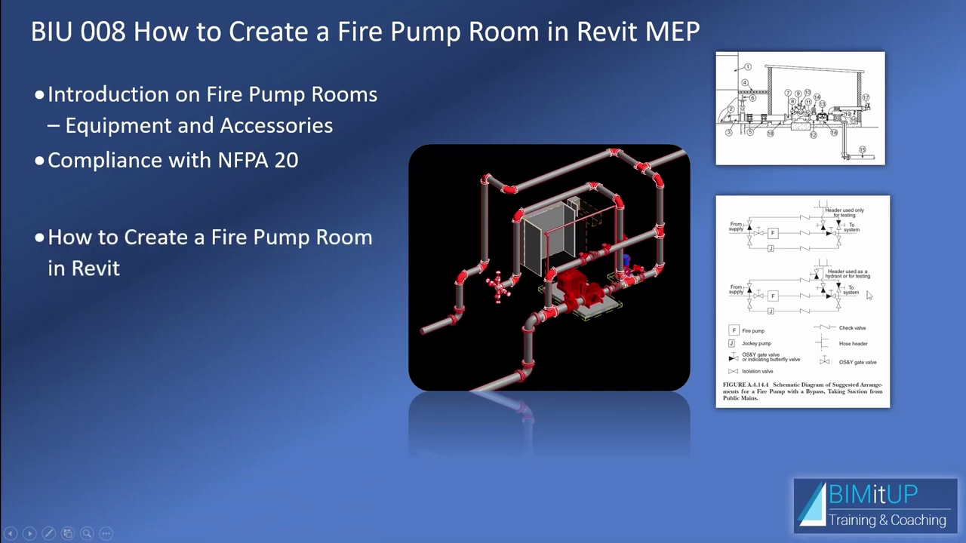
pyautogui.moveTo(189, 396)
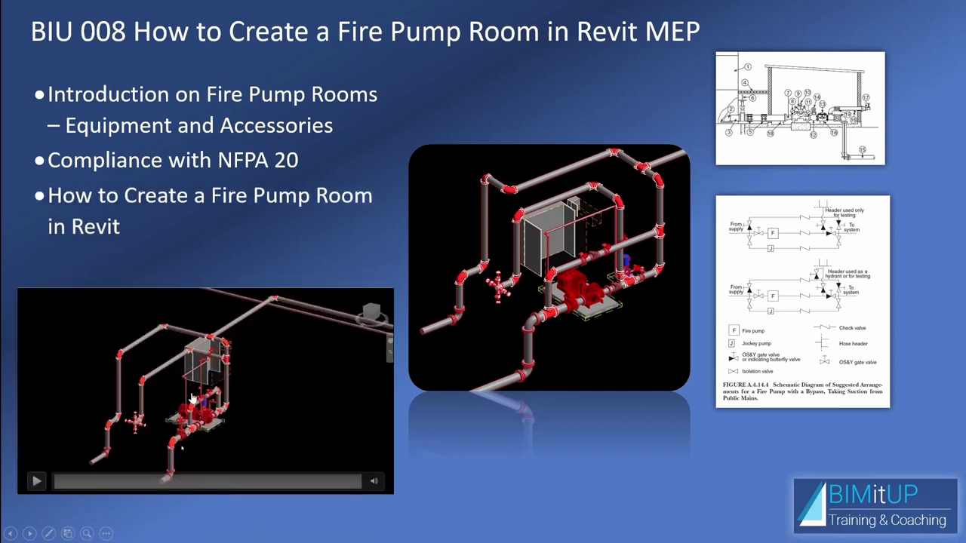
pyautogui.click(34, 483)
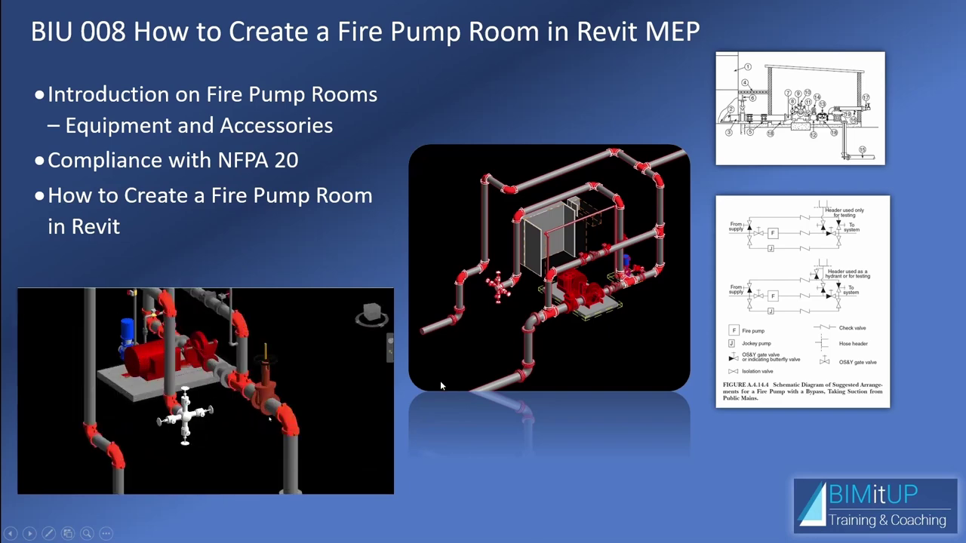
pyautogui.click(466, 427)
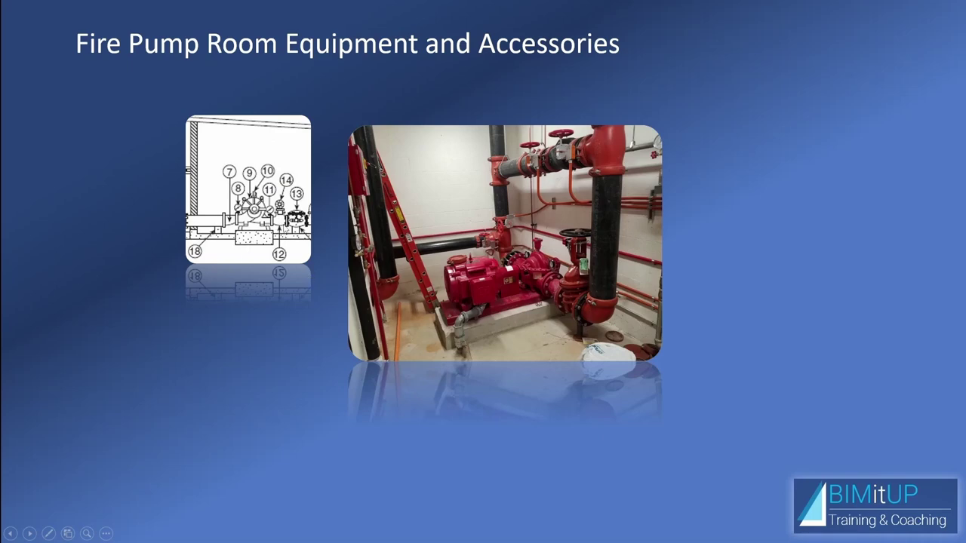
pyautogui.click(284, 226)
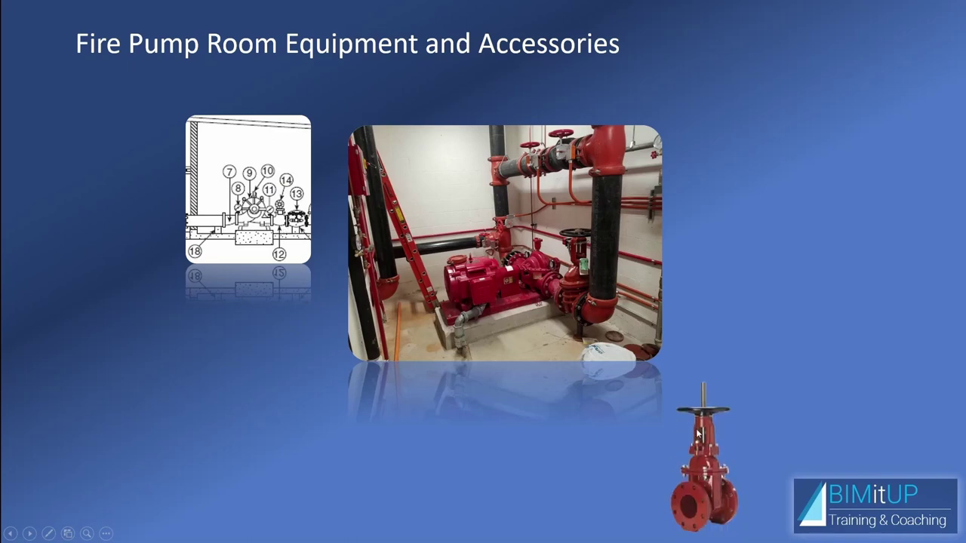
pyautogui.click(583, 273)
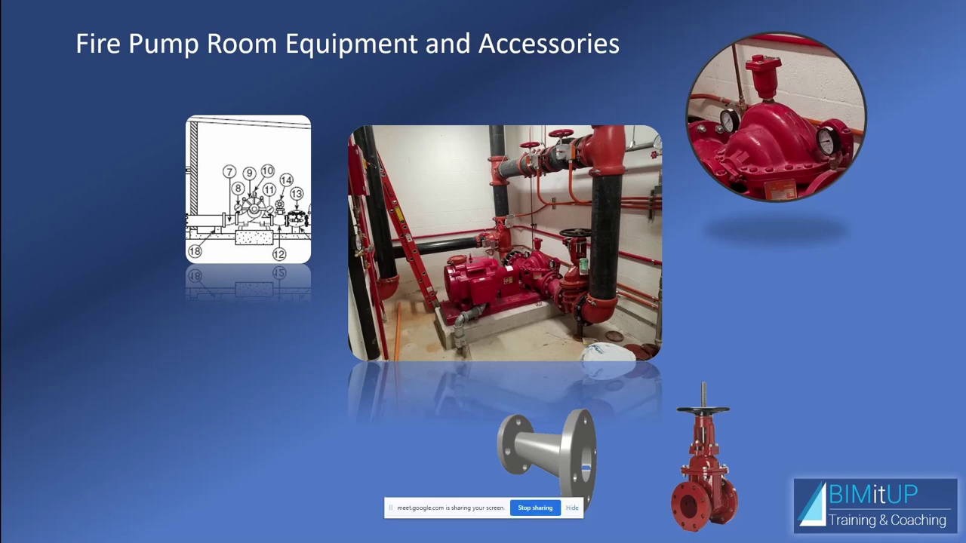
pyautogui.hotkey('alt', 'Tab')
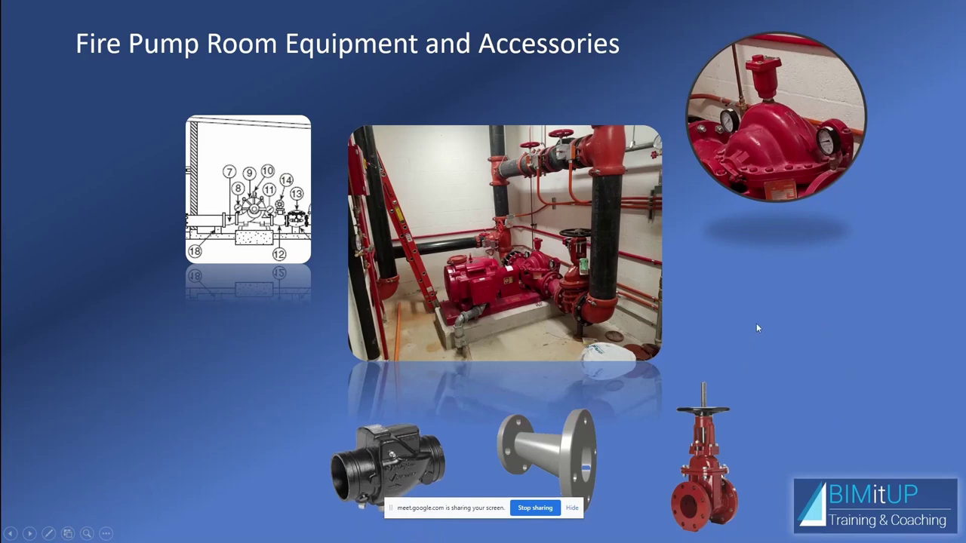
pyautogui.press('Left')
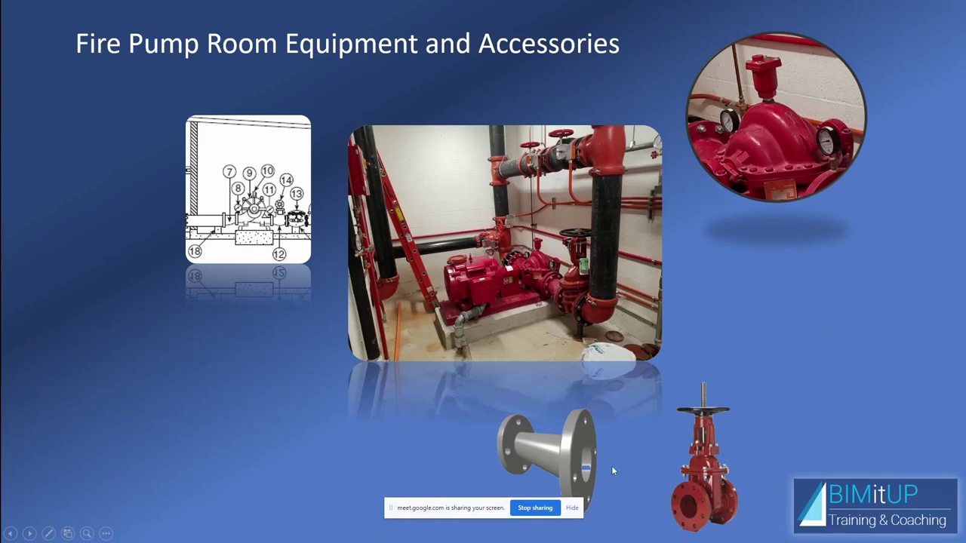
pyautogui.click(572, 508)
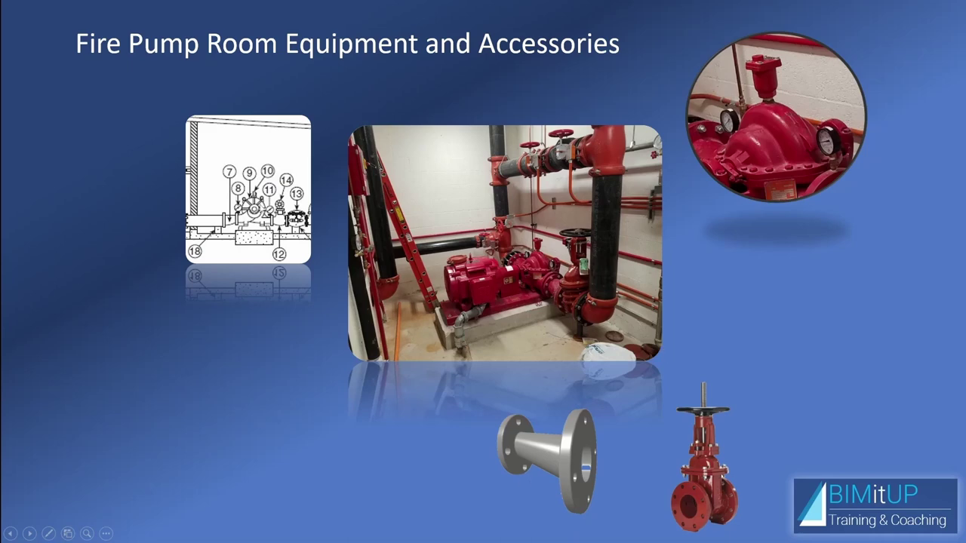
pyautogui.click(290, 309)
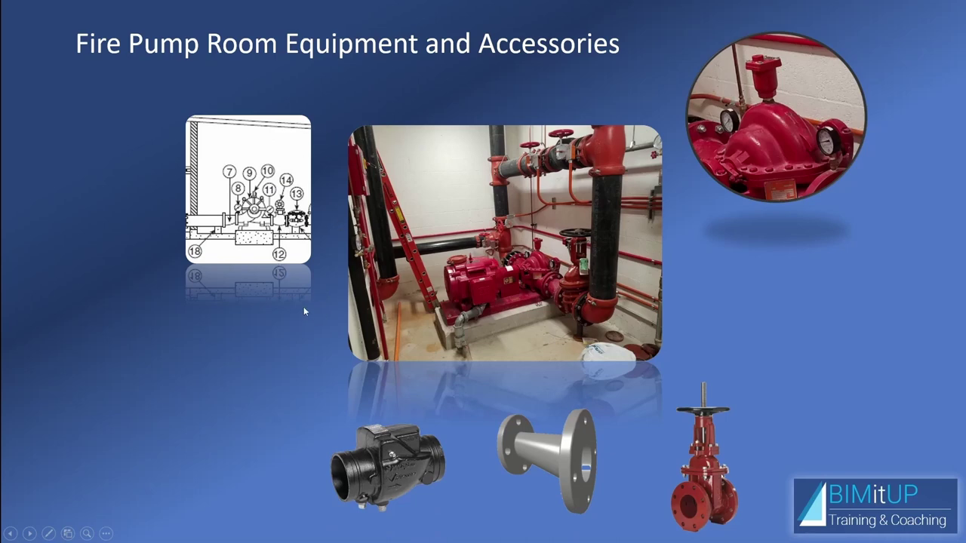
pyautogui.press('Right')
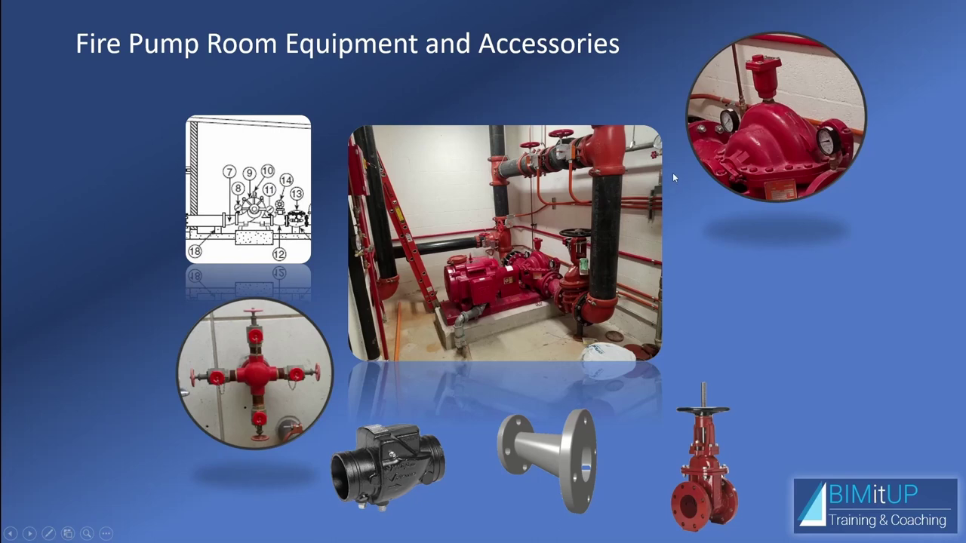
pyautogui.click(662, 224)
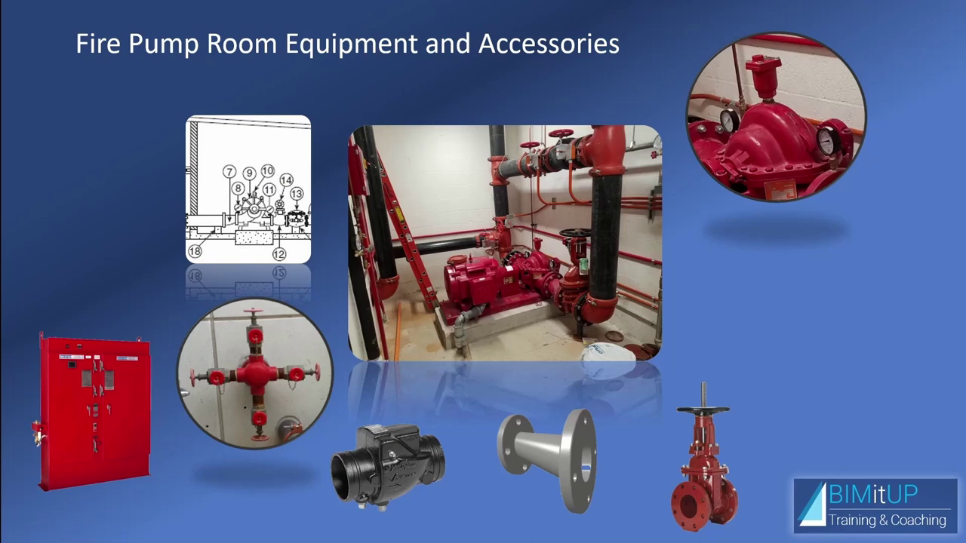
pyautogui.press('Right')
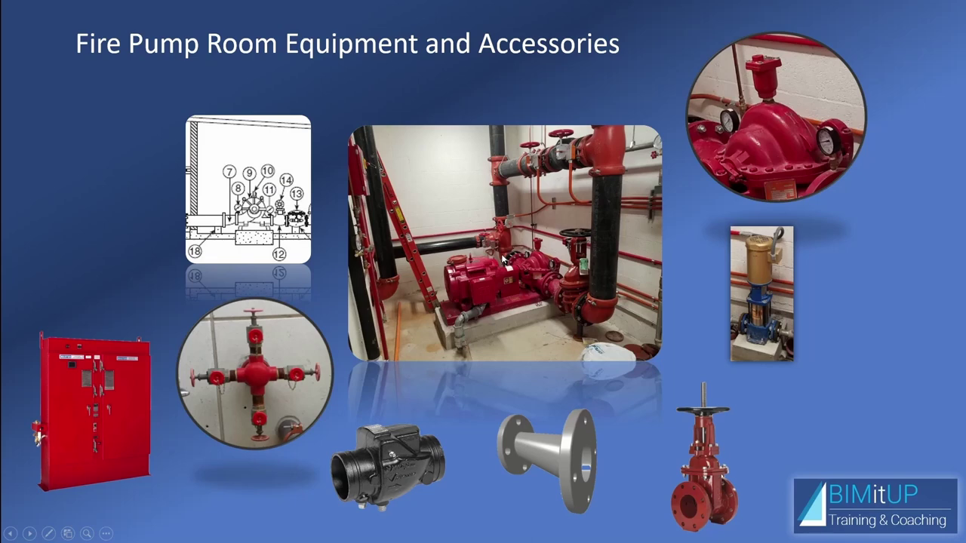
pyautogui.click(528, 243)
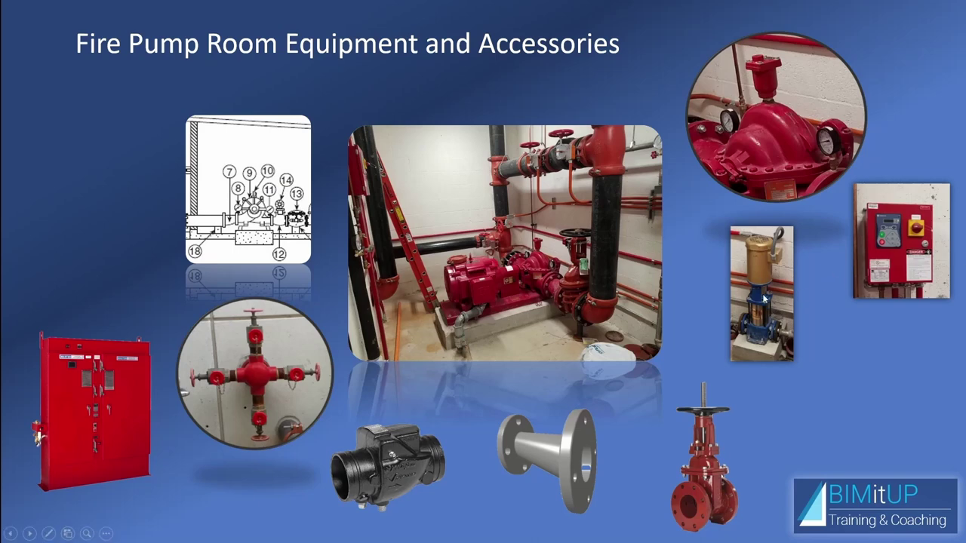
pyautogui.click(487, 288)
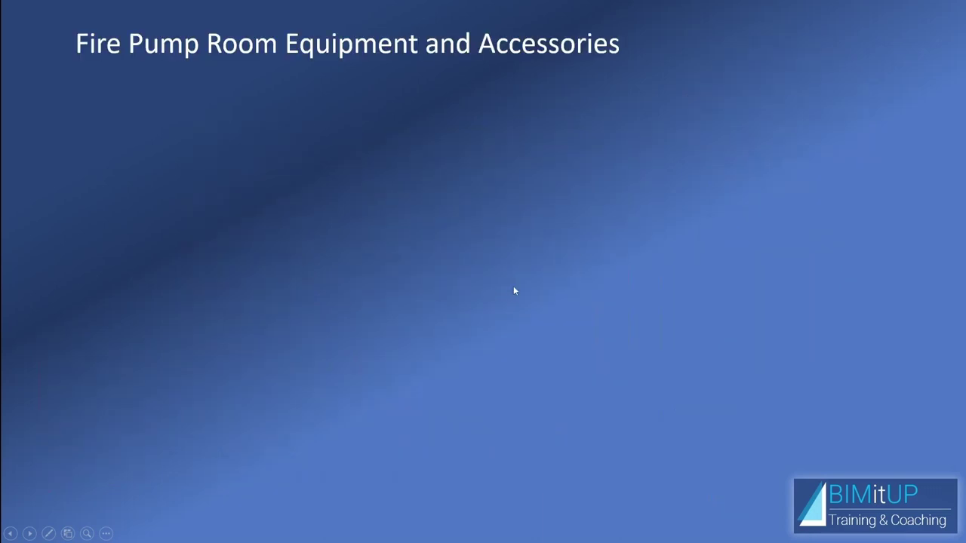
pyautogui.click(514, 290)
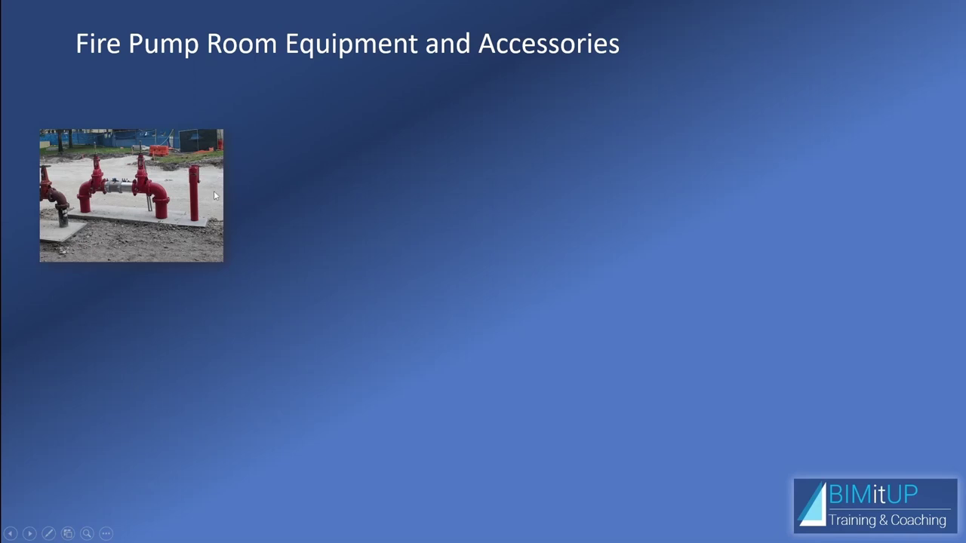
pyautogui.click(165, 206)
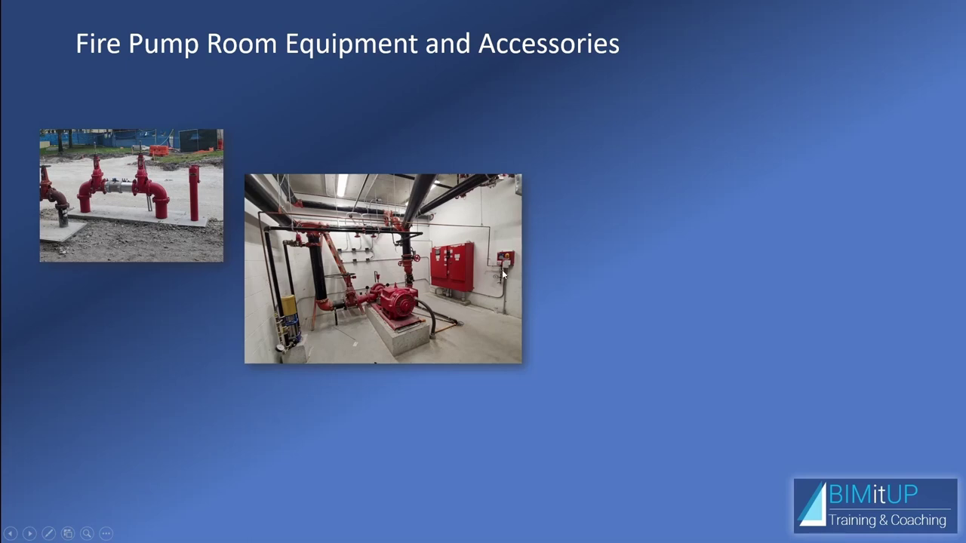
pyautogui.click(518, 289)
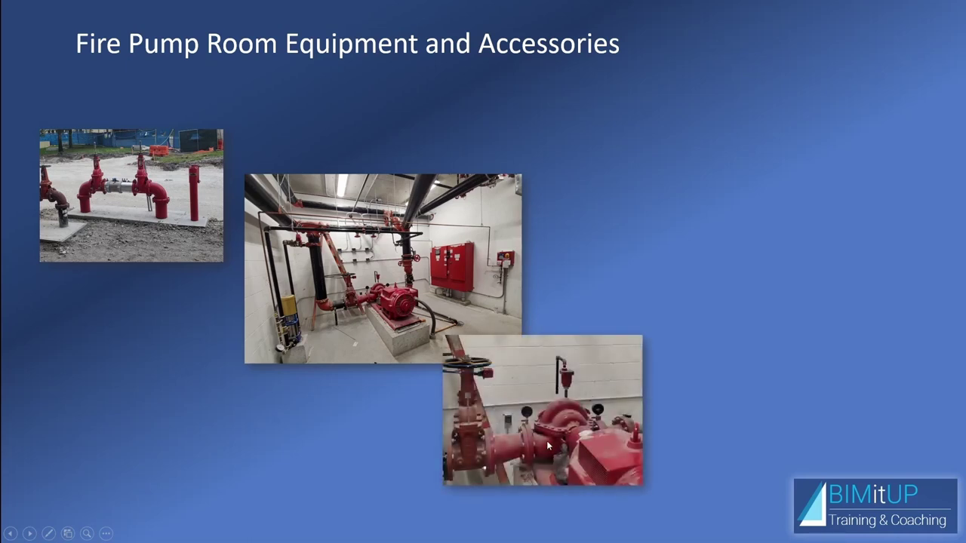
pyautogui.click(505, 445)
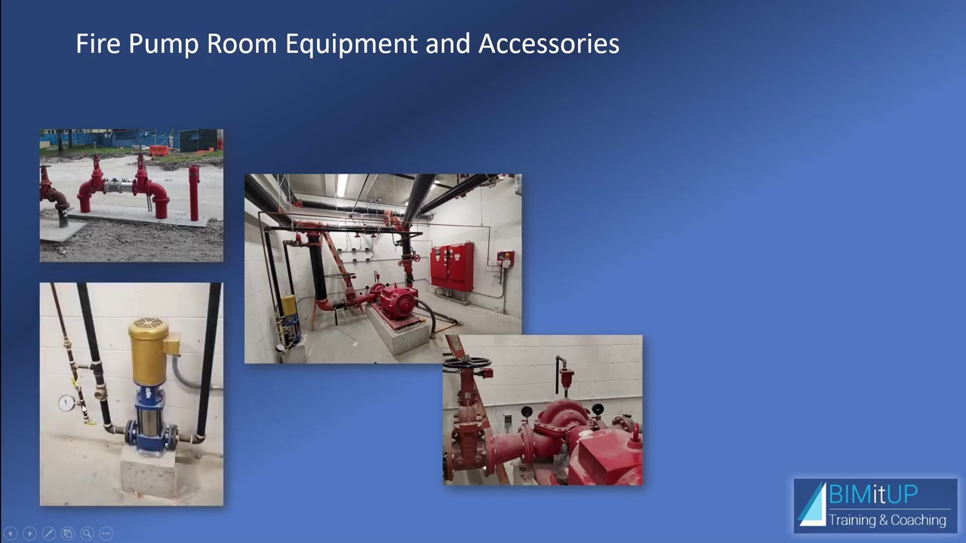
pyautogui.click(160, 402)
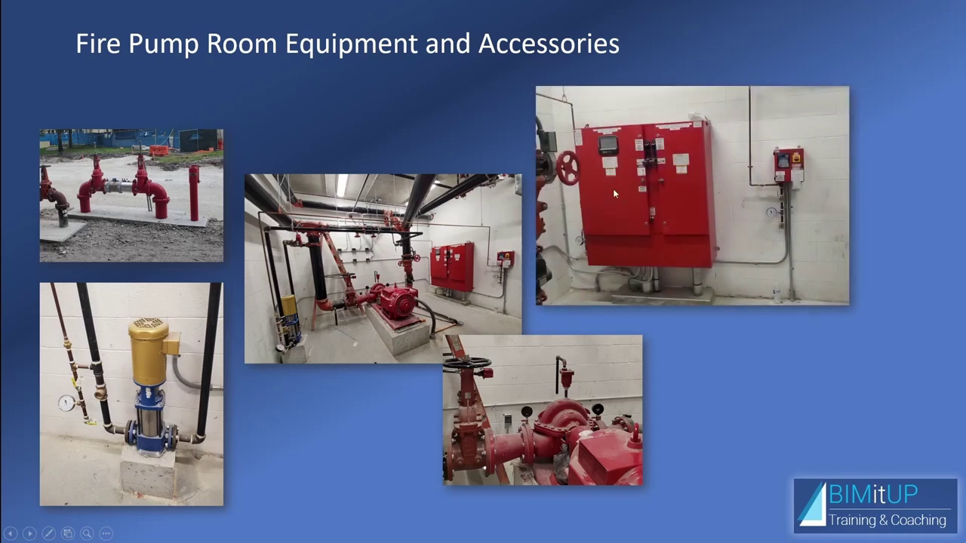
pyautogui.click(827, 197)
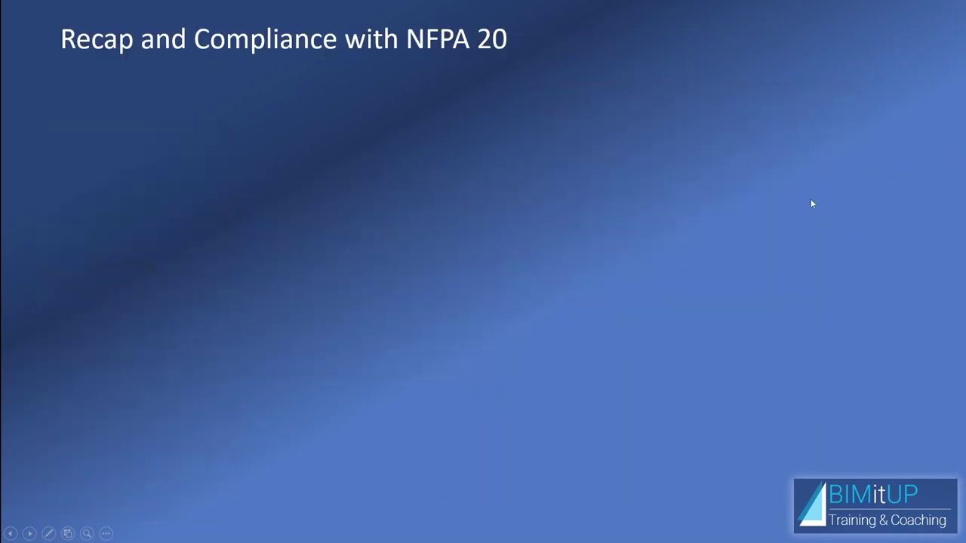
pyautogui.click(599, 142)
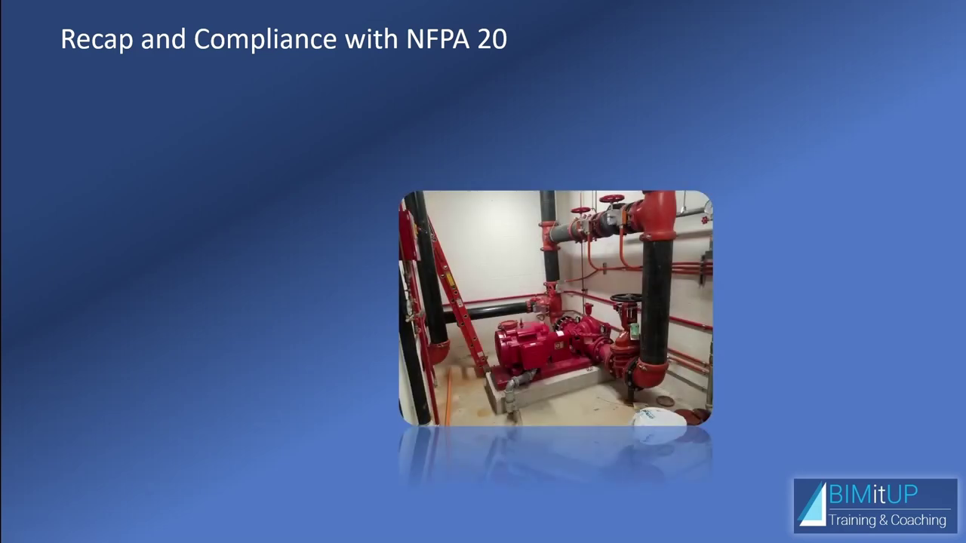
pyautogui.click(730, 197)
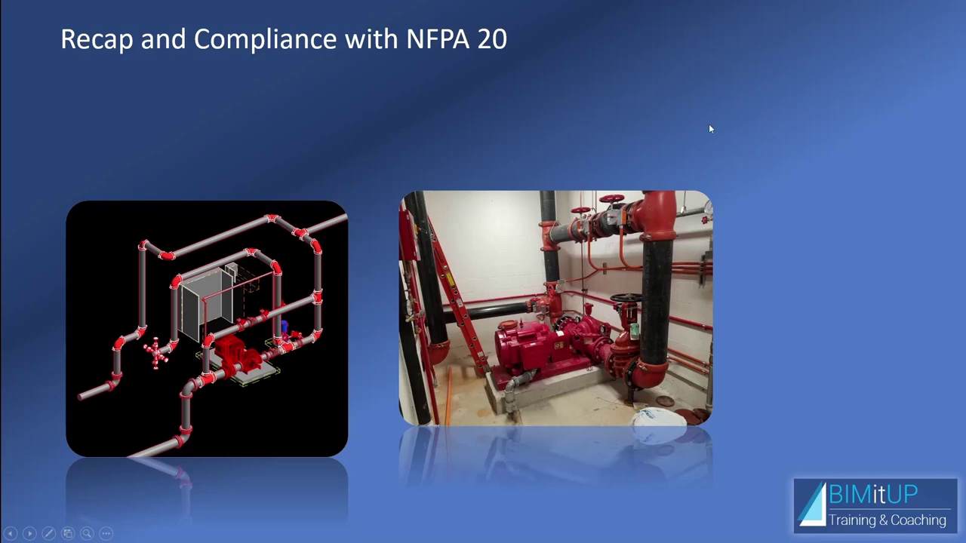
pyautogui.click(541, 201)
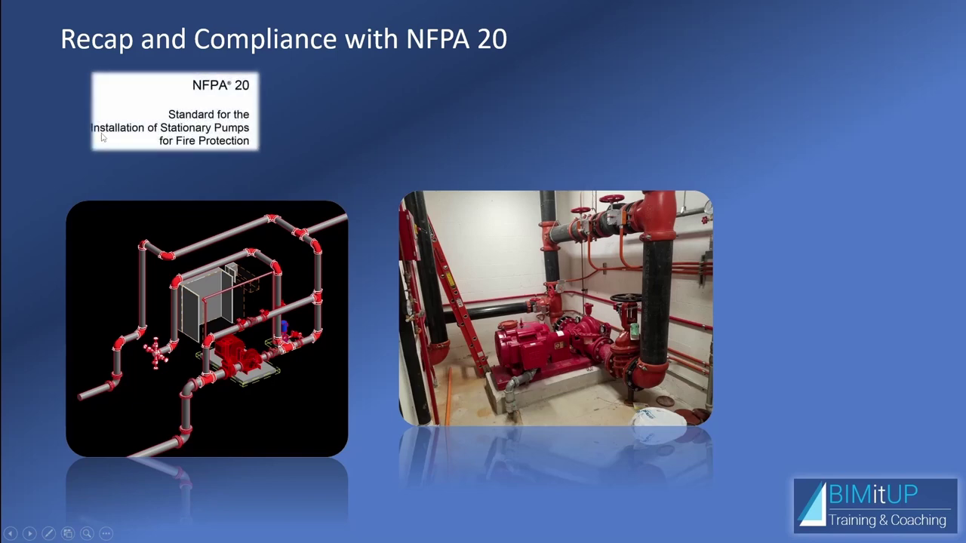
pyautogui.click(341, 302)
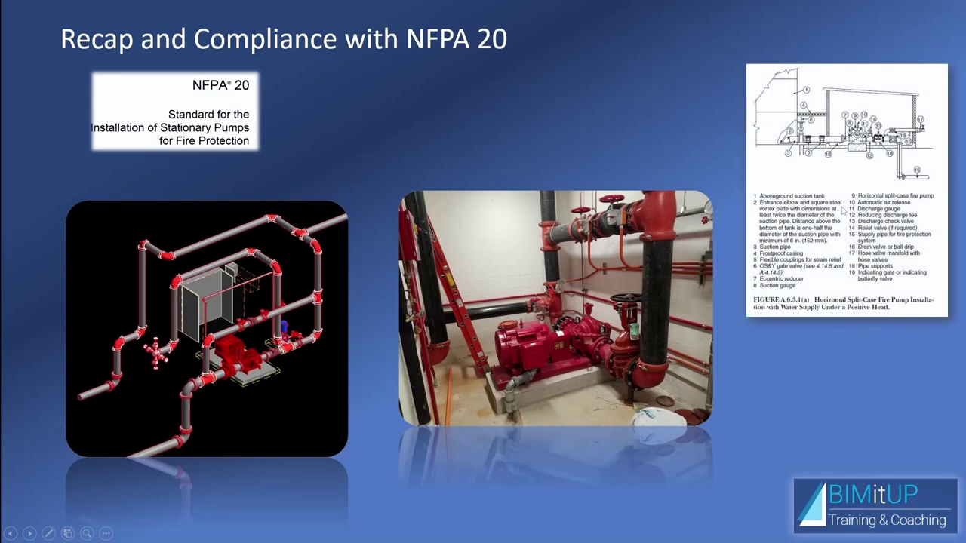
pyautogui.click(845, 316)
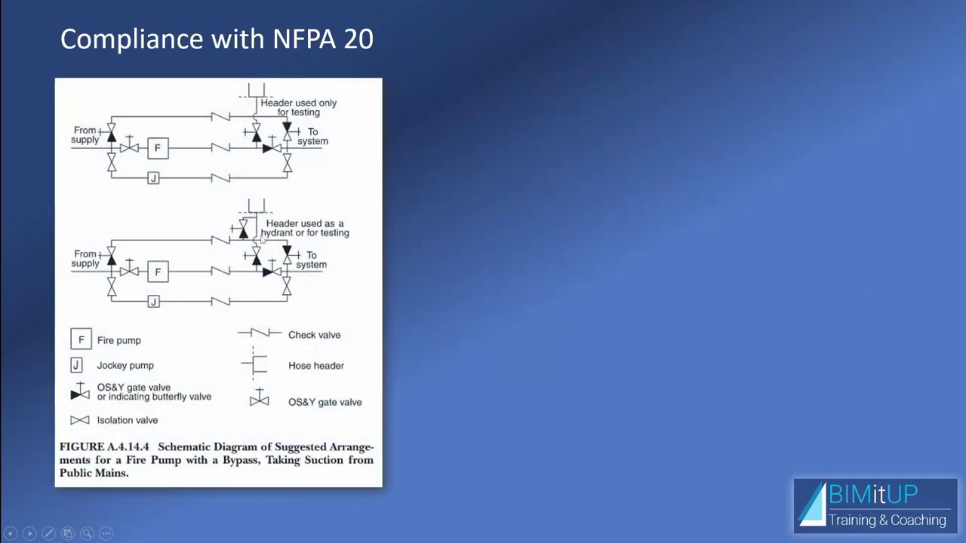
pyautogui.click(290, 301)
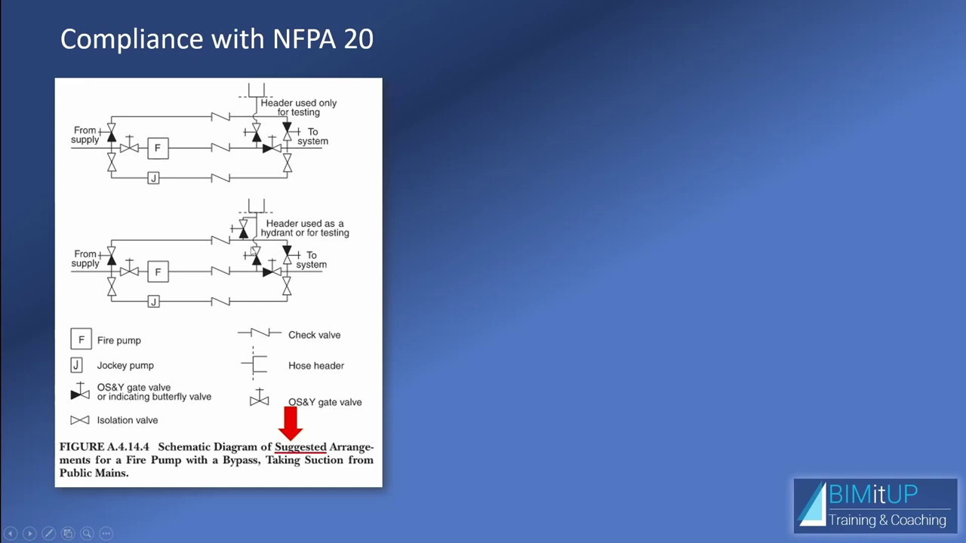
pyautogui.click(263, 250)
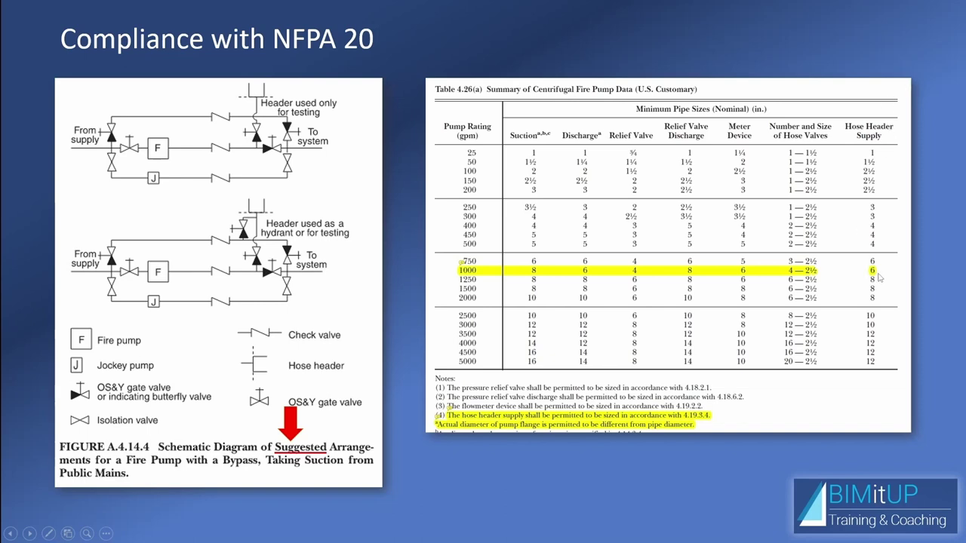
pyautogui.click(877, 277)
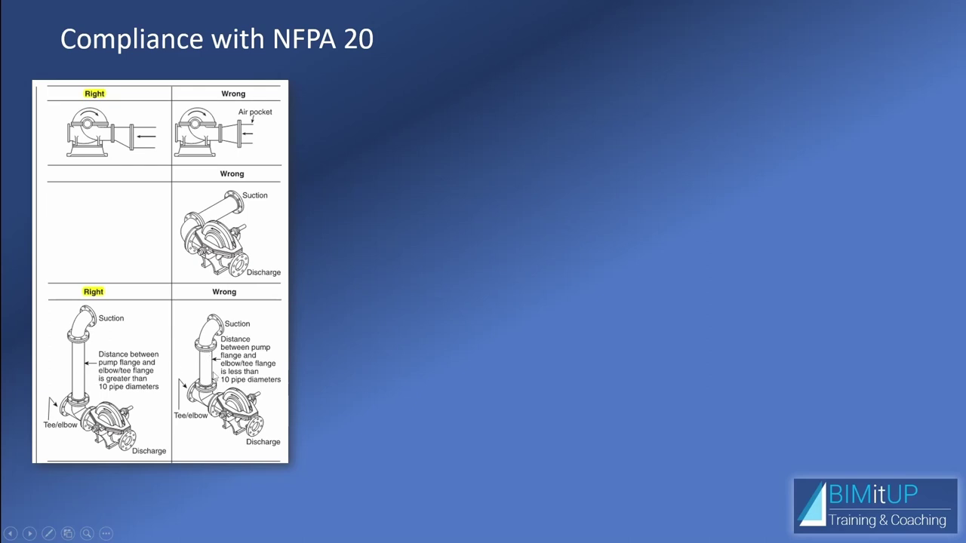
pyautogui.click(229, 367)
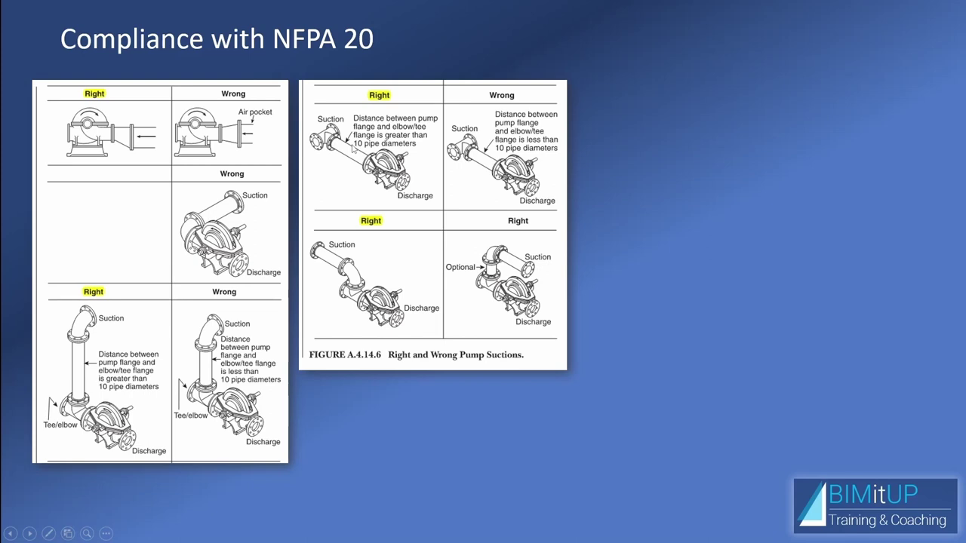
pyautogui.click(455, 238)
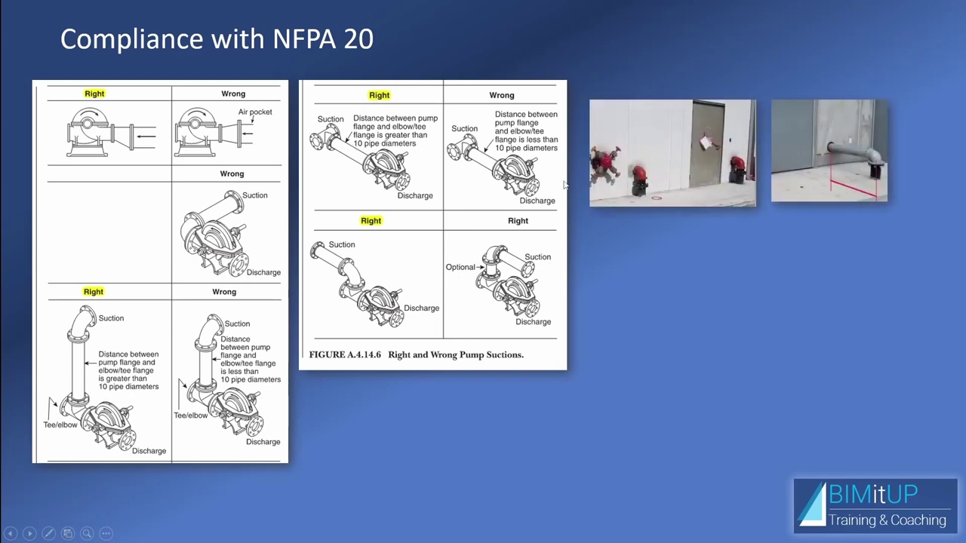
pyautogui.click(564, 185)
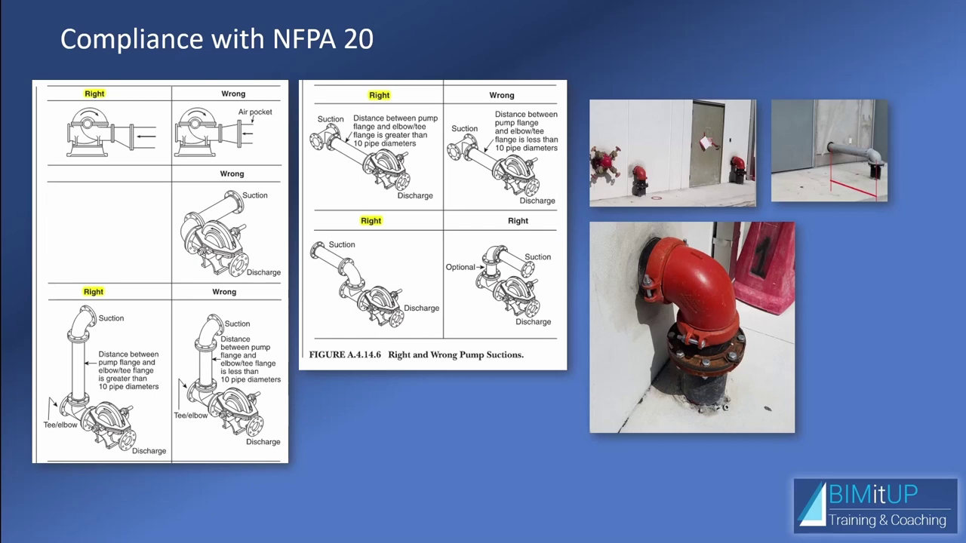
pyautogui.click(597, 369)
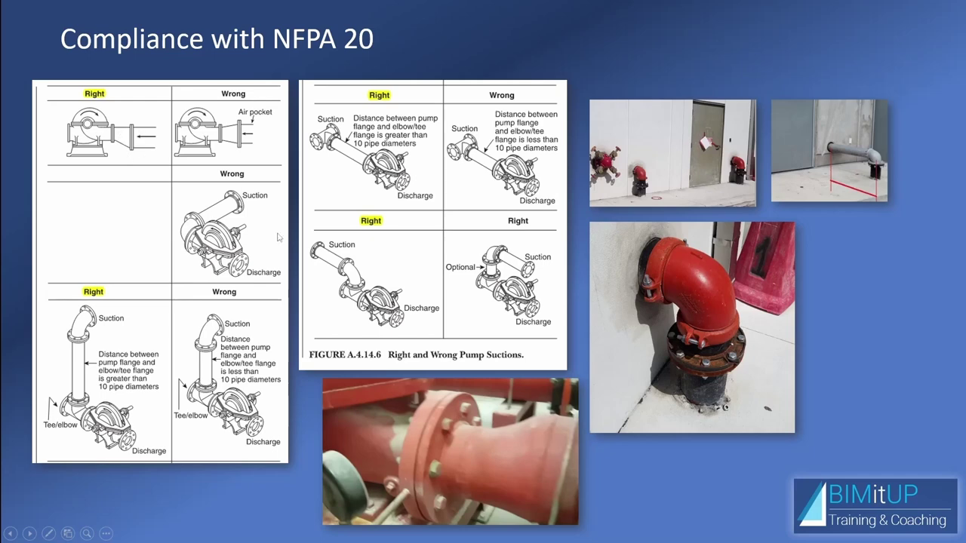
pyautogui.click(602, 443)
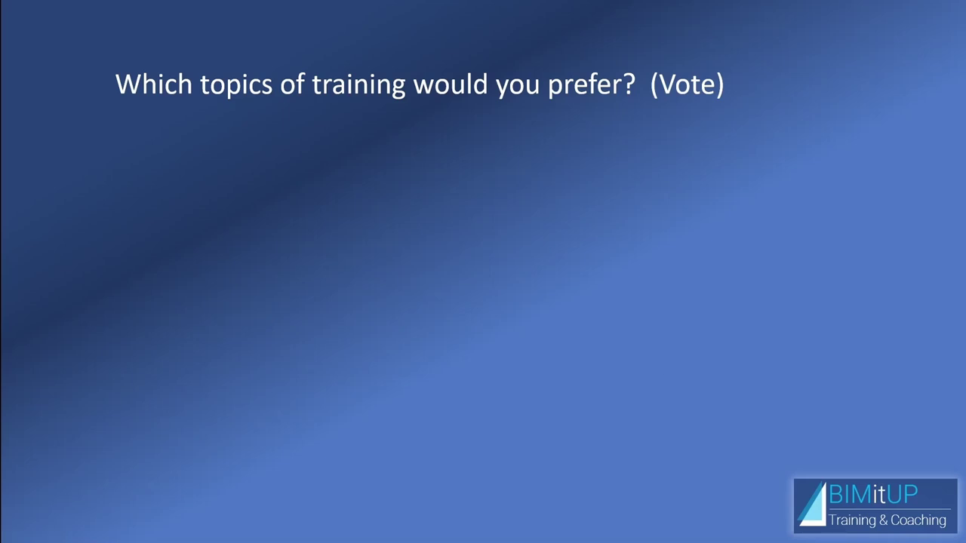
pyautogui.click(643, 224)
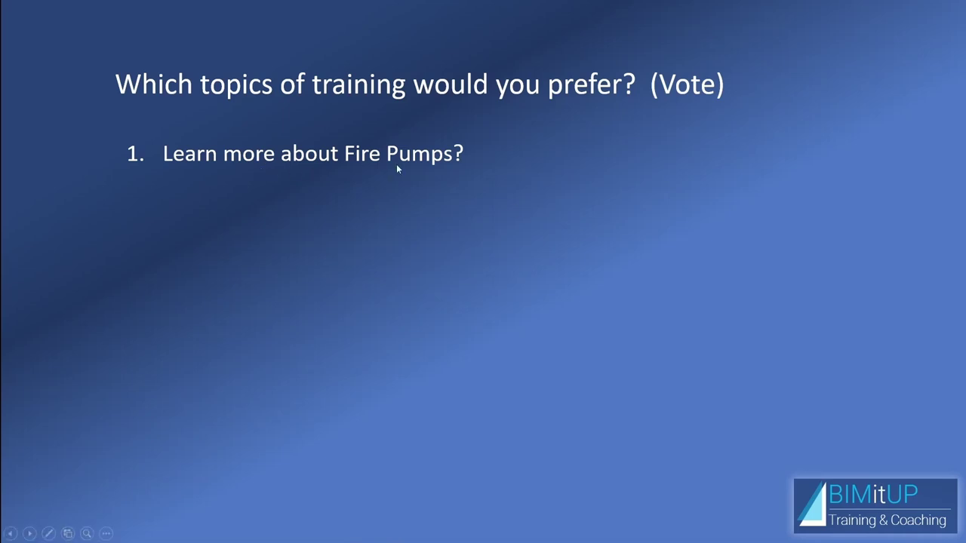
pyautogui.click(512, 229)
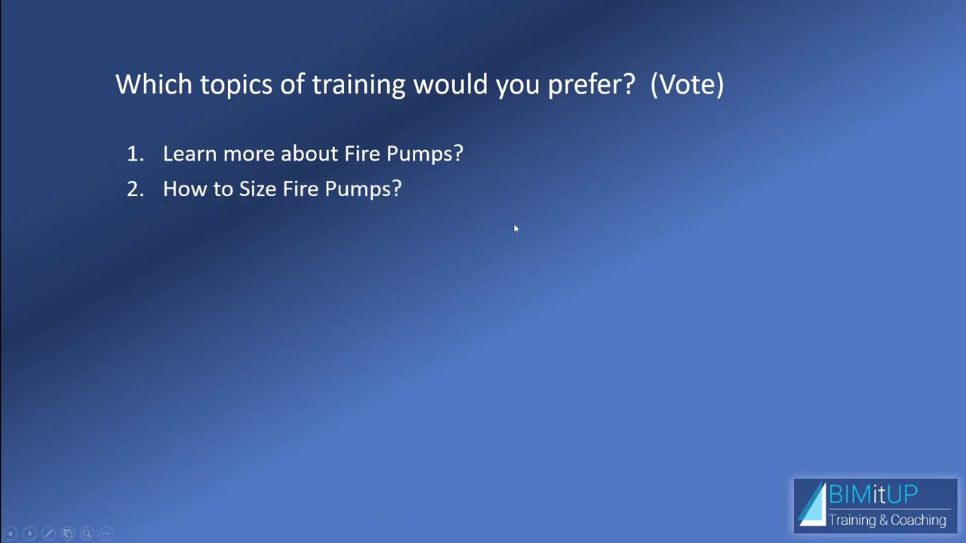
pyautogui.click(516, 224)
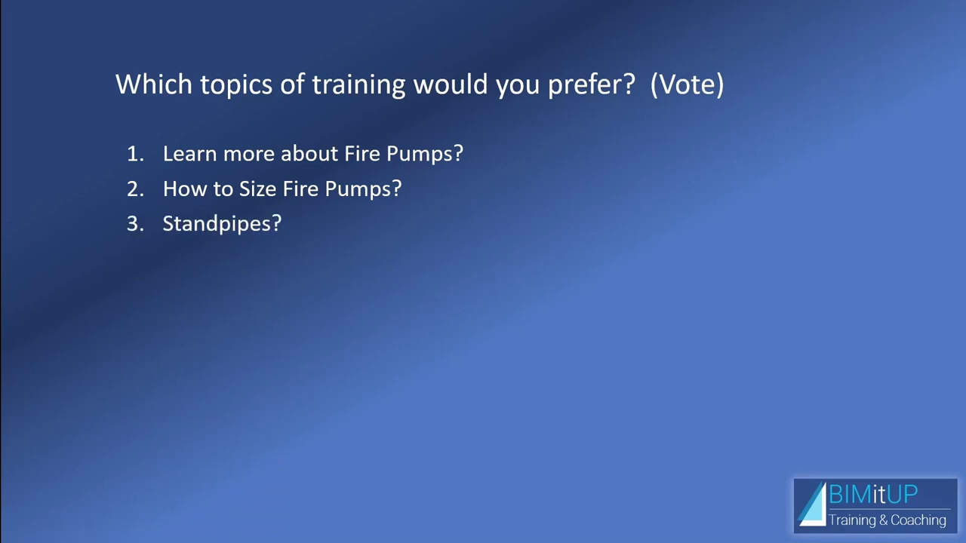
pyautogui.press('Right')
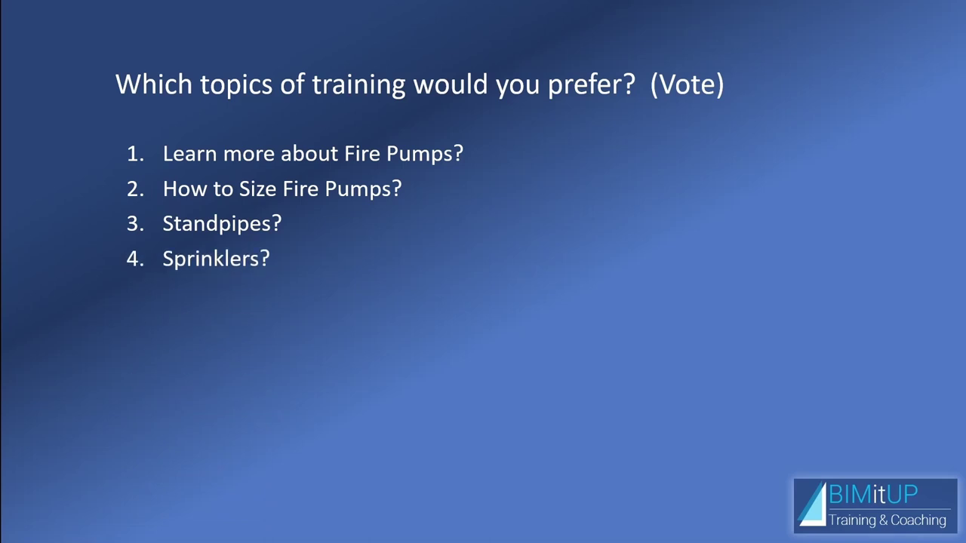
pyautogui.press('Right')
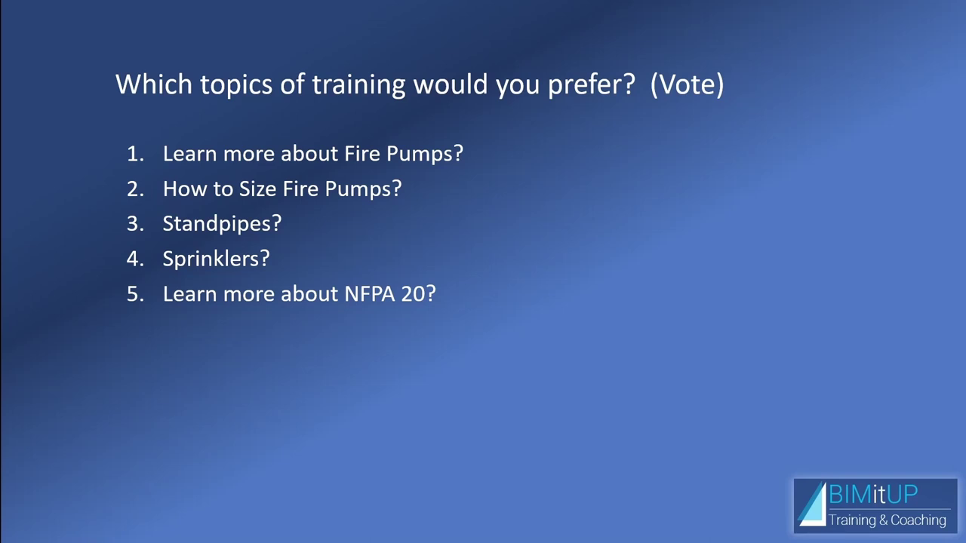
pyautogui.press('Right')
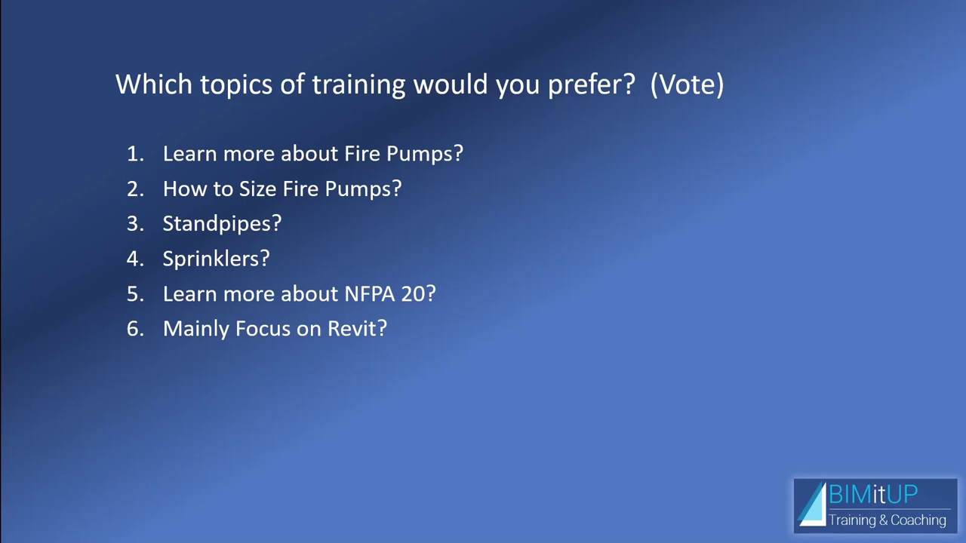
pyautogui.press('Right')
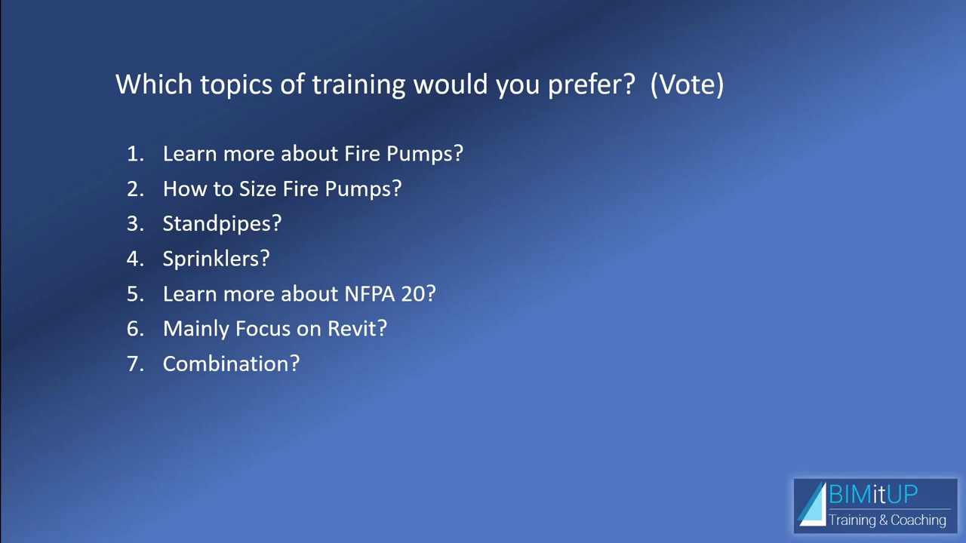
pyautogui.click(638, 287)
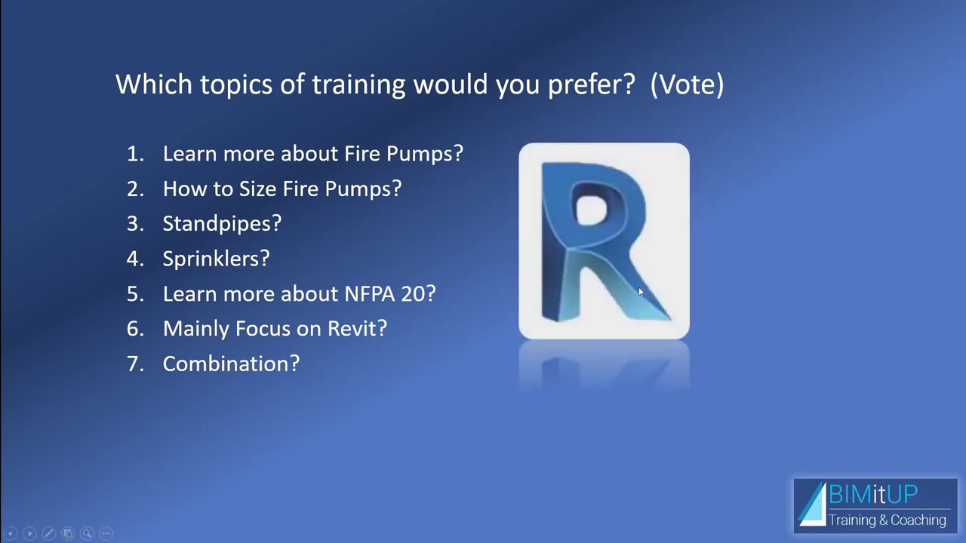
pyautogui.click(759, 268)
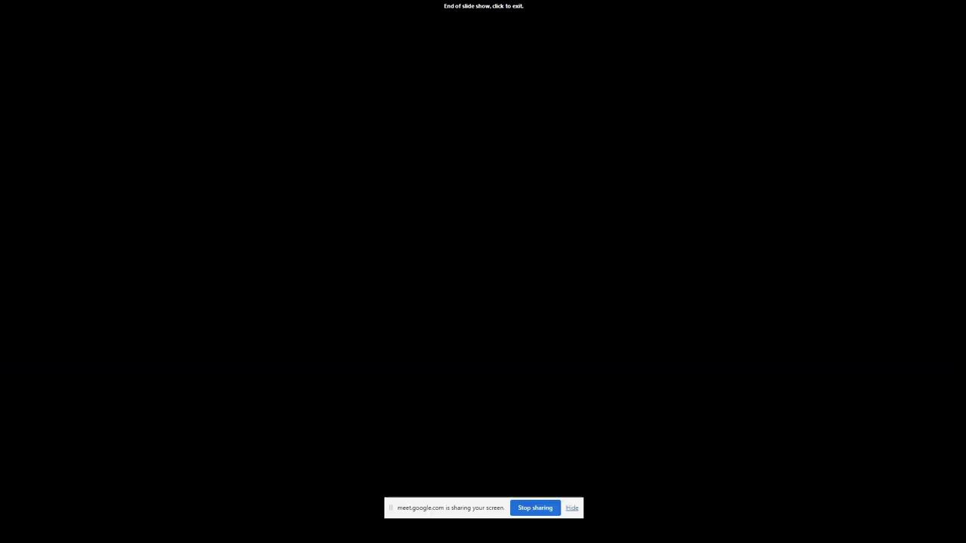
pyautogui.click(833, 272)
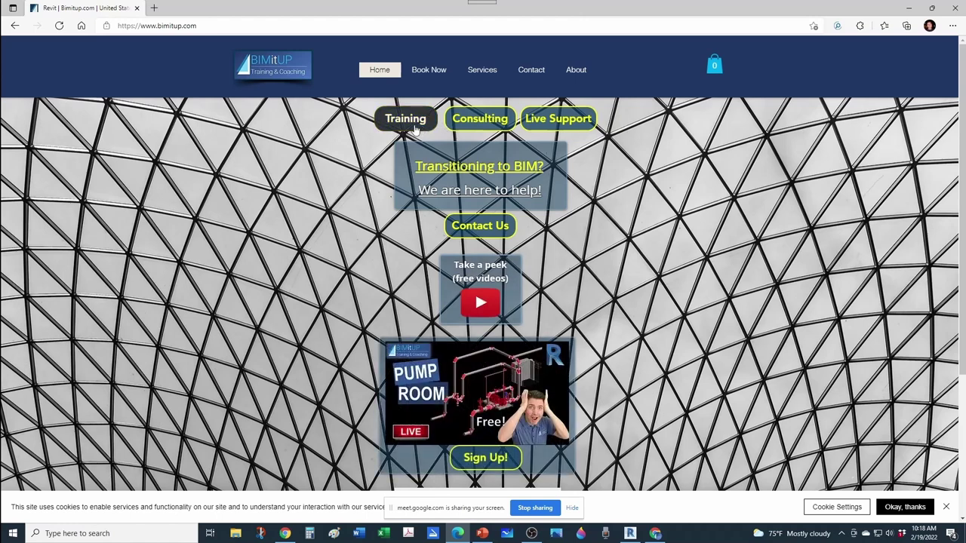
# Step: Open the BIMitUP training page and review its BIM and discipline course sections down to Learn Electrical
pyautogui.click(407, 129)
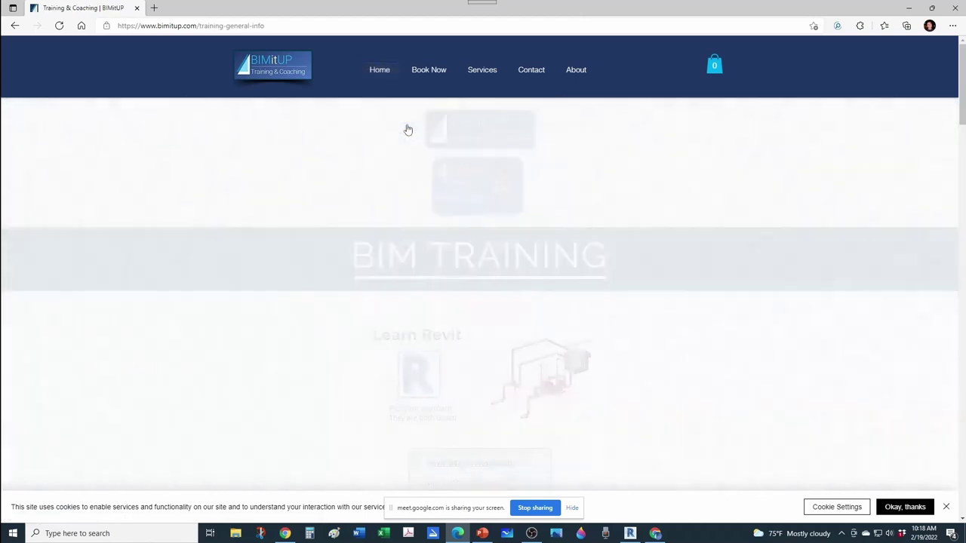
pyautogui.scroll(-8, 532, 252)
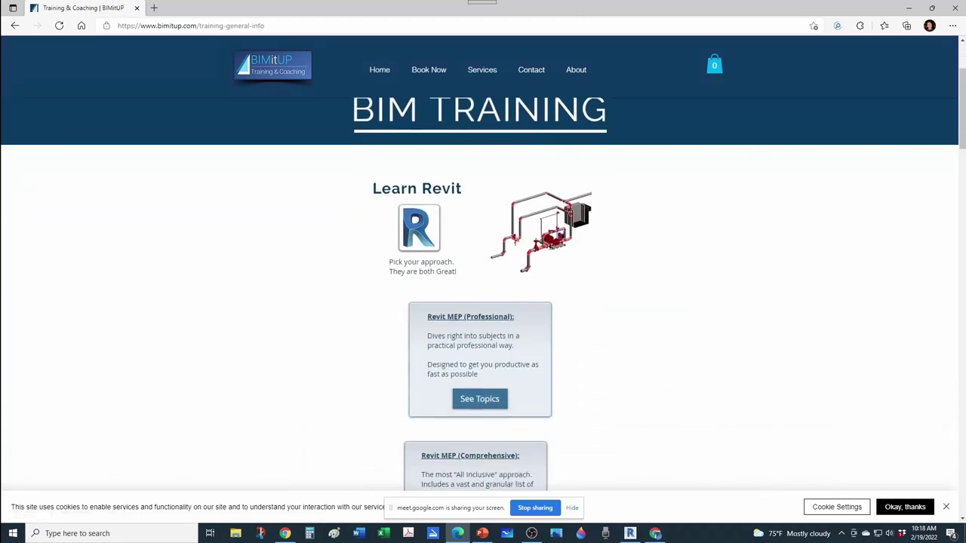
pyautogui.scroll(-10, 532, 255)
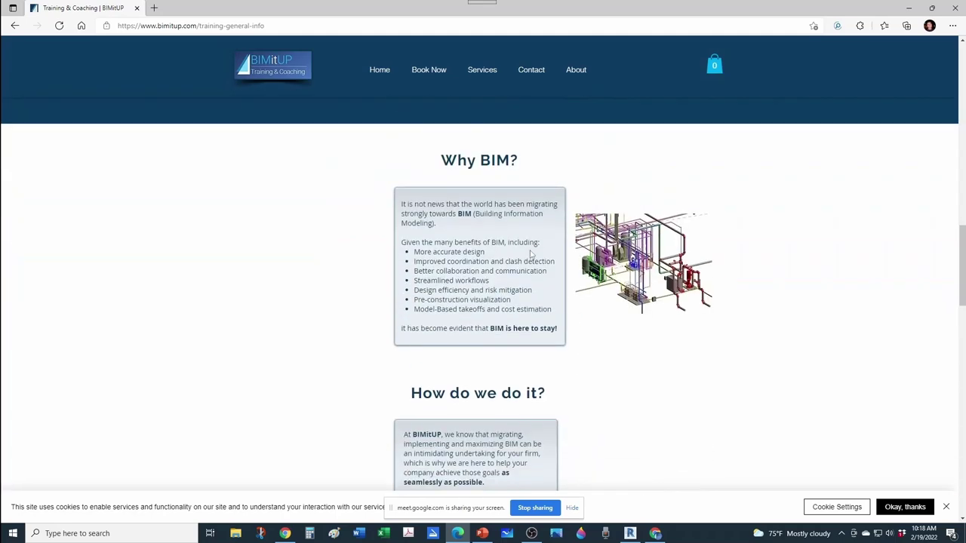
pyautogui.scroll(-4, 530, 254)
pyautogui.scroll(1, 530, 252)
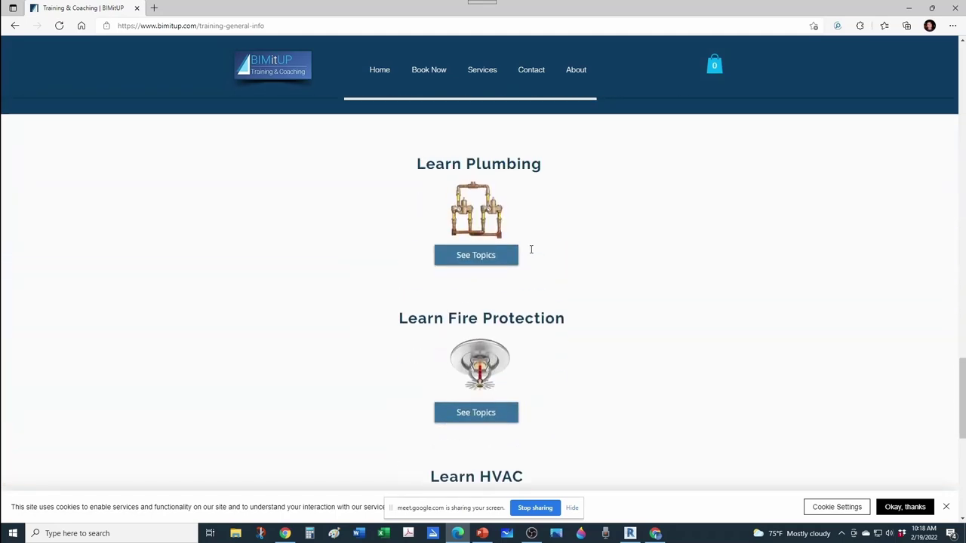
pyautogui.scroll(-2, 552, 261)
pyautogui.scroll(-2, 552, 261)
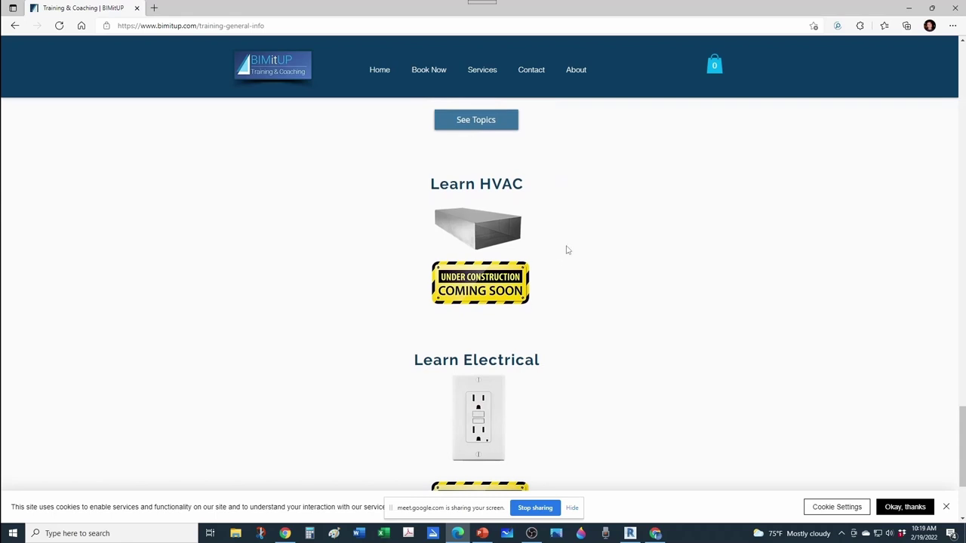
pyautogui.scroll(-1, 547, 340)
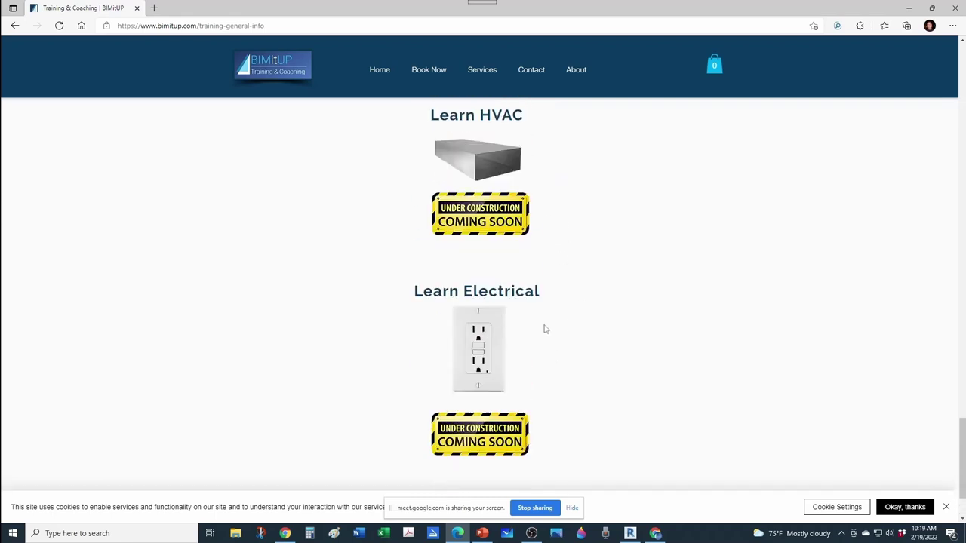
pyautogui.scroll(2, 544, 327)
# Step: Review the bookable training sessions on the Book Now page and open the booking for FP016: Fire Protection for Storage
pyautogui.click(427, 76)
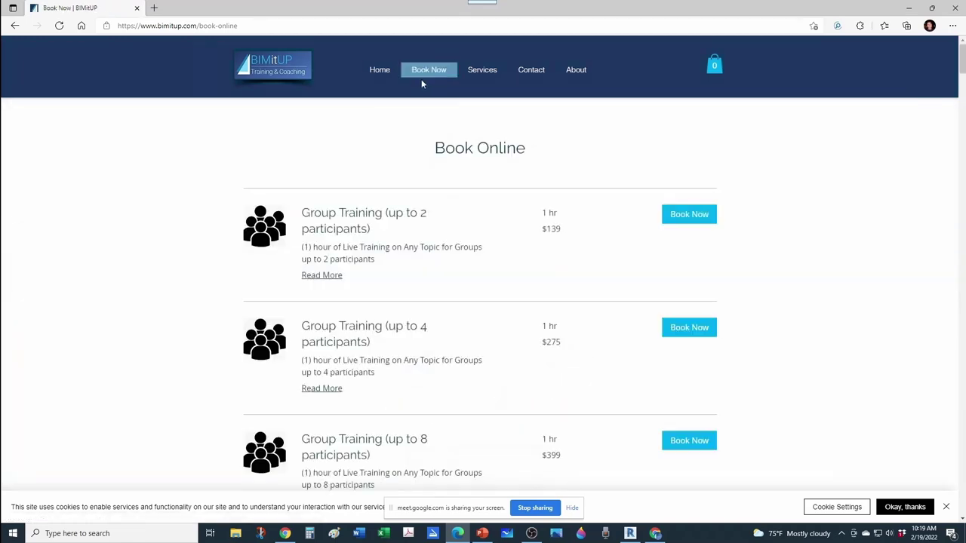
pyautogui.scroll(-3, 755, 246)
pyautogui.scroll(3, 460, 249)
pyautogui.scroll(-15, 568, 291)
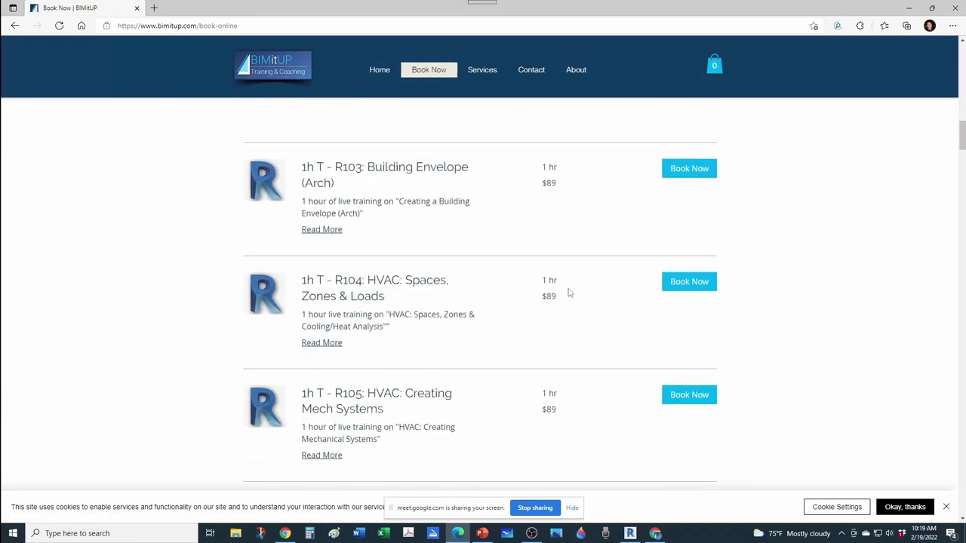
pyautogui.scroll(-2, 570, 292)
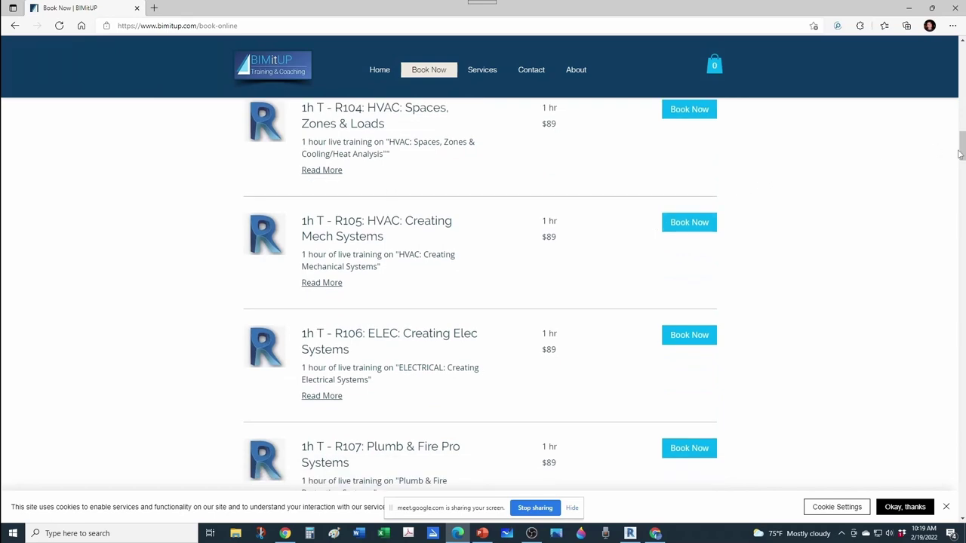
pyautogui.moveTo(959, 154); pyautogui.dragTo(958, 305)
pyautogui.click(695, 308)
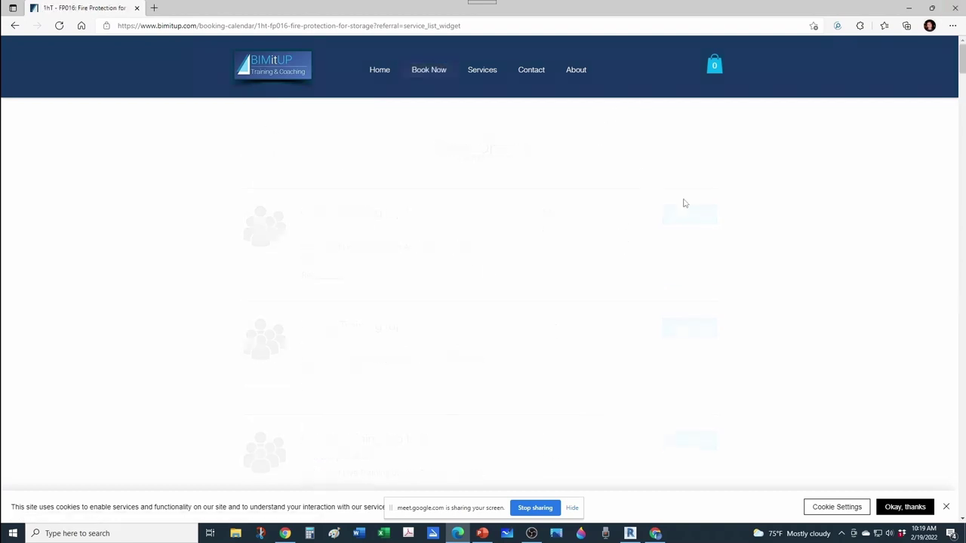
# Step: Return to the training page, open the Revit MEP (Comprehensive) topics and expand R105: HVAC: Creating Mechanical Systems
pyautogui.click(376, 71)
pyautogui.click(405, 118)
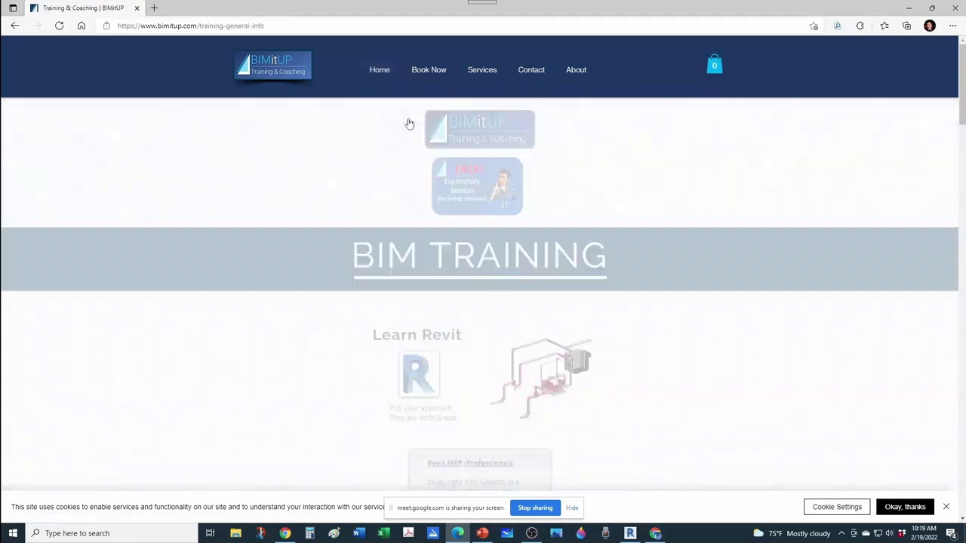
pyautogui.scroll(-5, 471, 247)
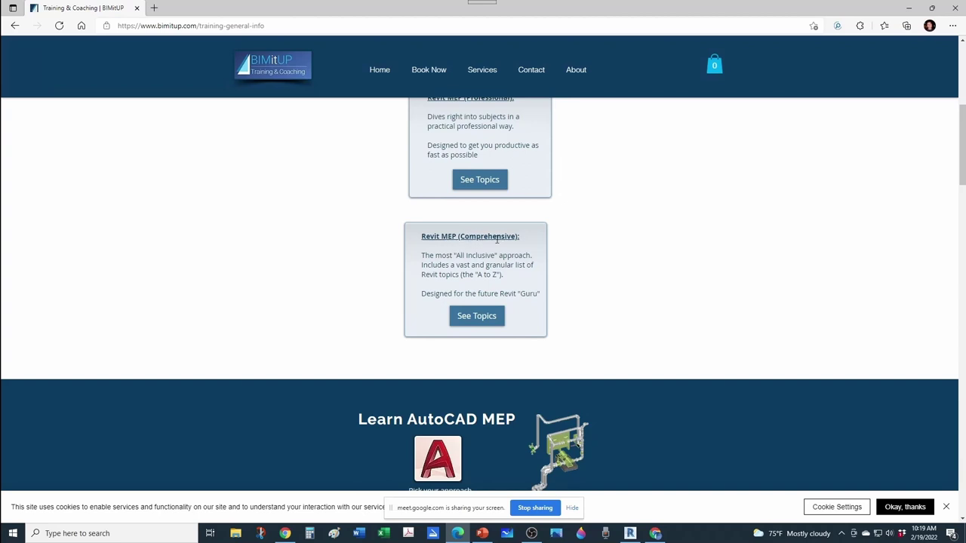
pyautogui.click(484, 316)
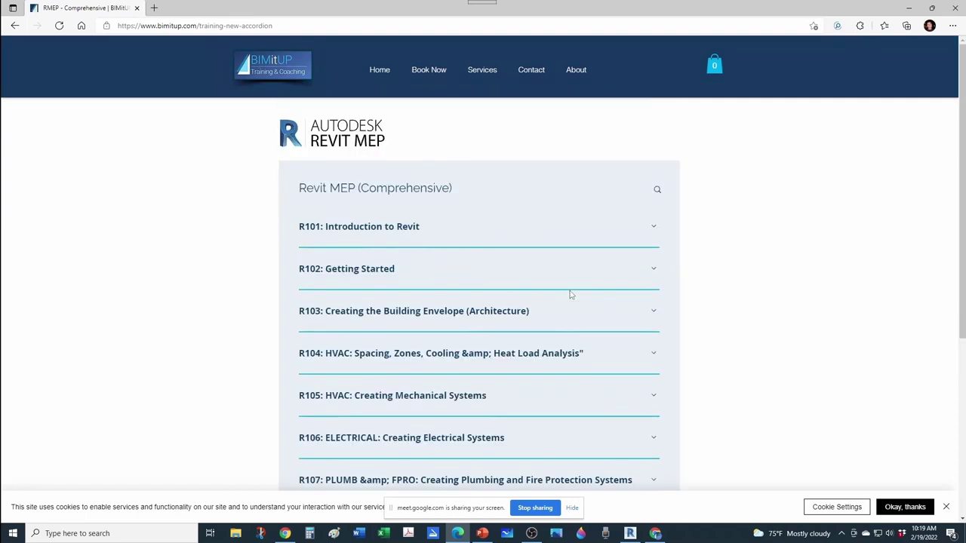
pyautogui.scroll(-3, 571, 295)
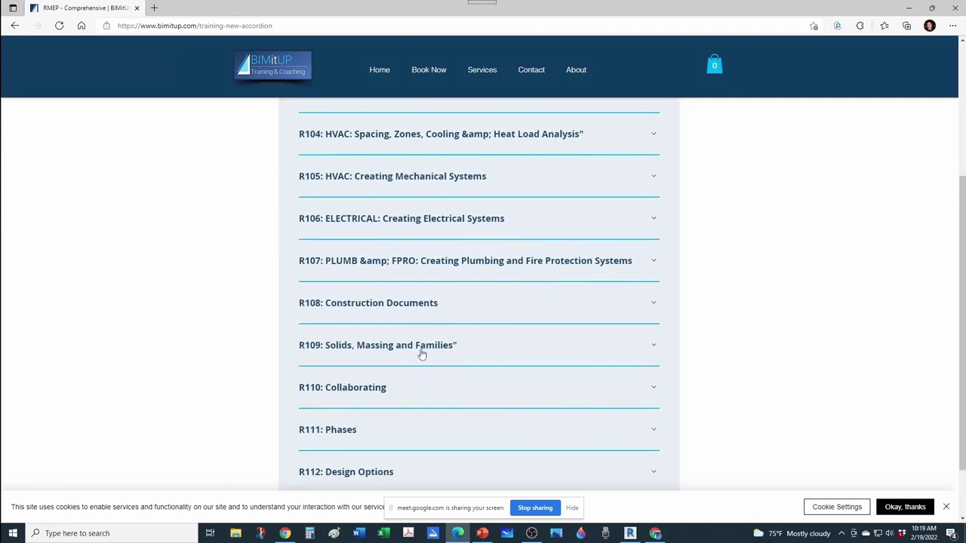
pyautogui.scroll(1, 422, 332)
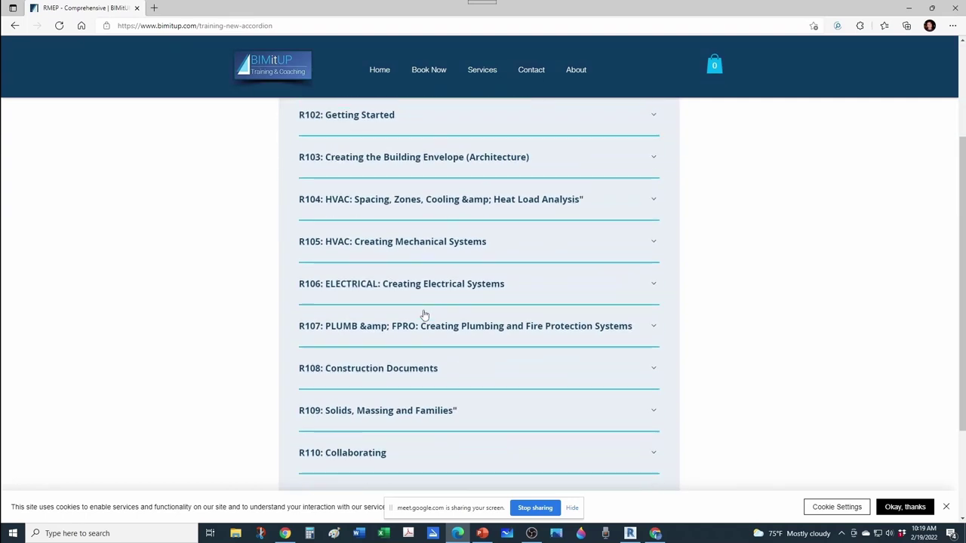
pyautogui.click(459, 251)
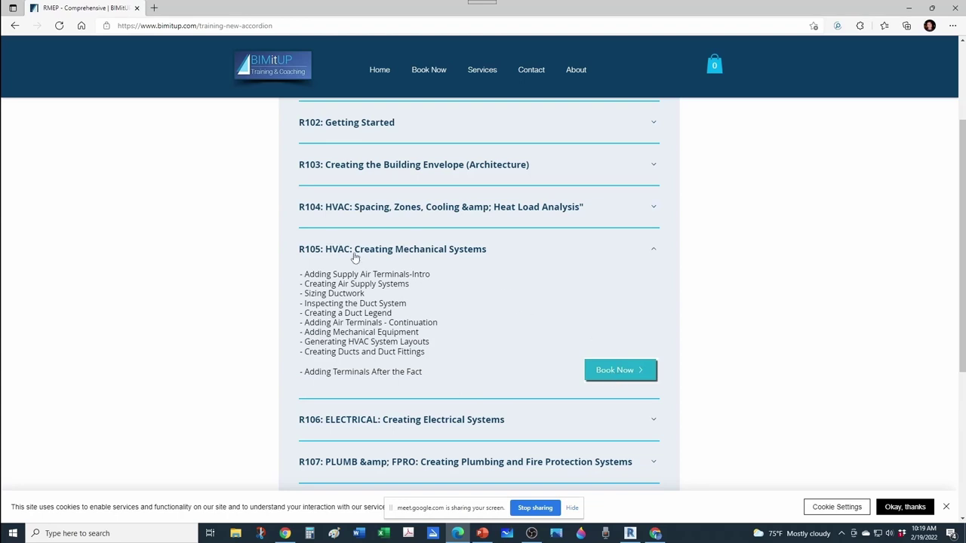
pyautogui.scroll(2, 487, 284)
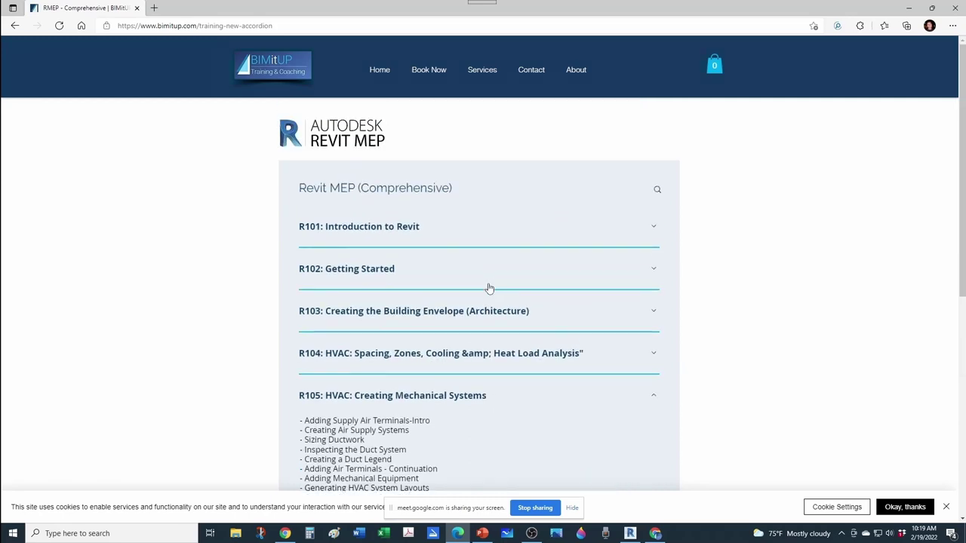
# Step: Close the browser and switch to Revit, showing the Fire Pump room in the Level 01 - New floor plan
pyautogui.click(954, 9)
pyautogui.click(734, 313)
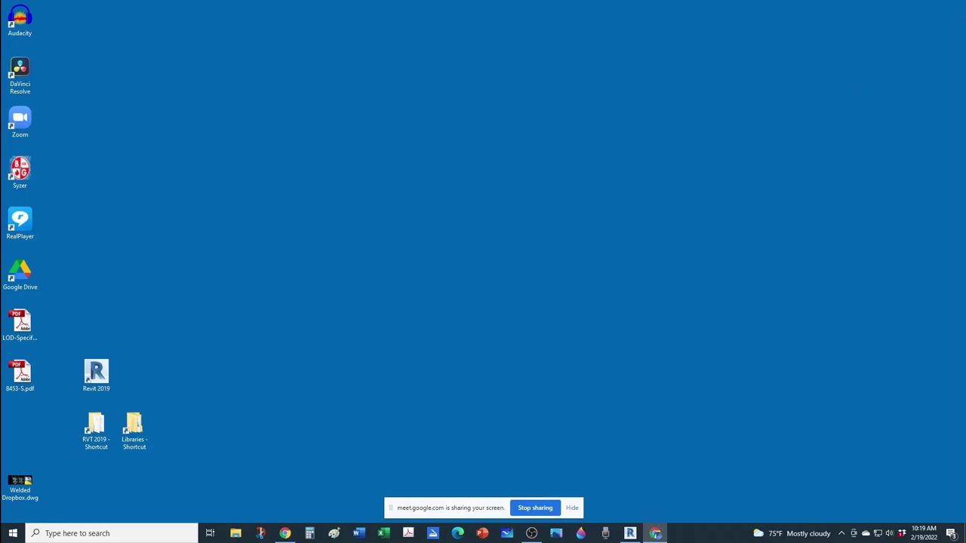
pyautogui.hotkey('alt', 'Tab')
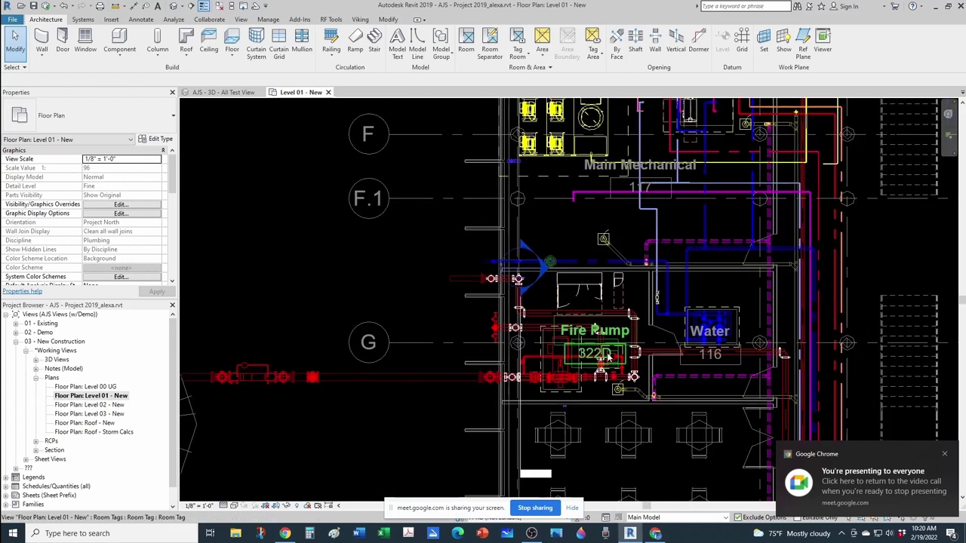
pyautogui.scroll(2, 594, 329)
pyautogui.moveTo(593, 329); pyautogui.dragTo(528, 326, button='middle')
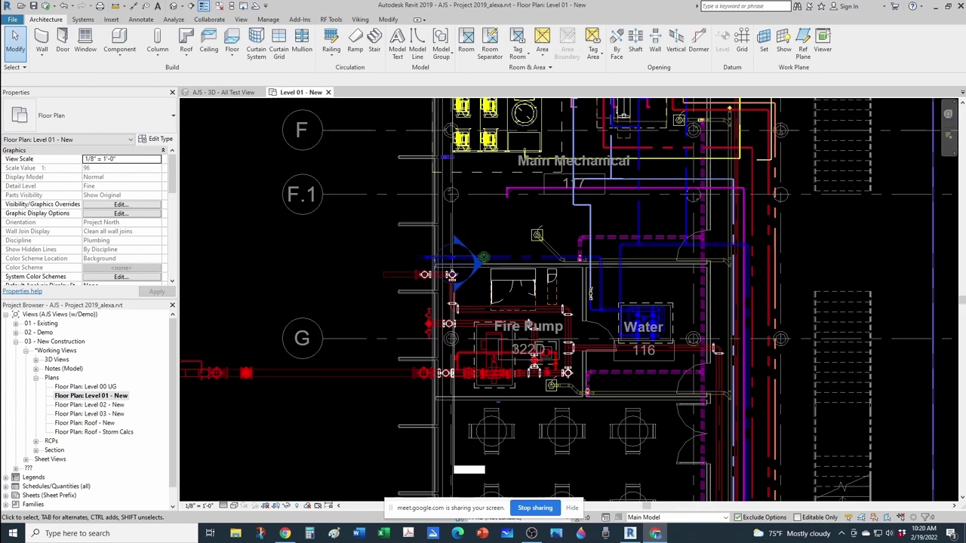
pyautogui.moveTo(360, 310); pyautogui.dragTo(333, 298, button='middle')
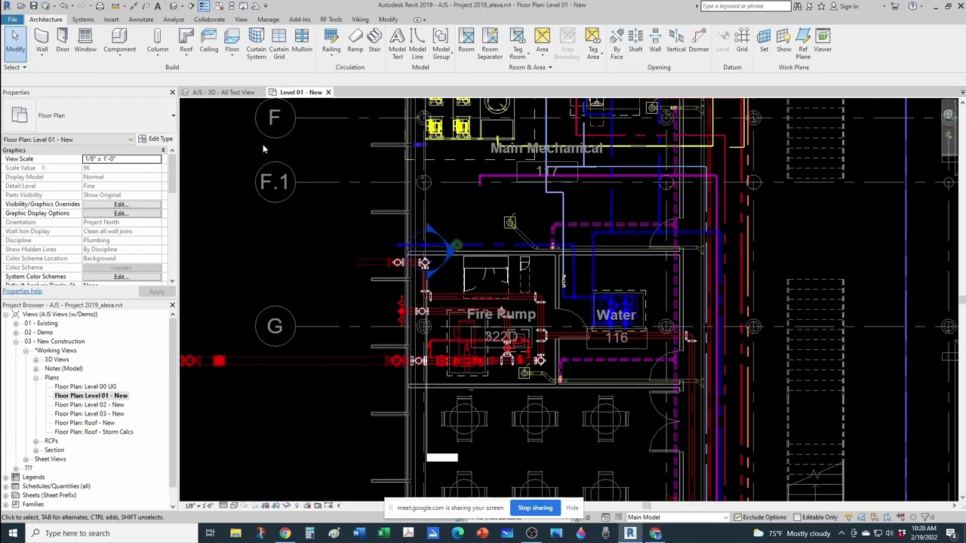
# Step: Tile the Level 01 - New plan and the 3D view side by side, and examine the incoming fire service piping in 3D
pyautogui.press('w')
pyautogui.press('t')
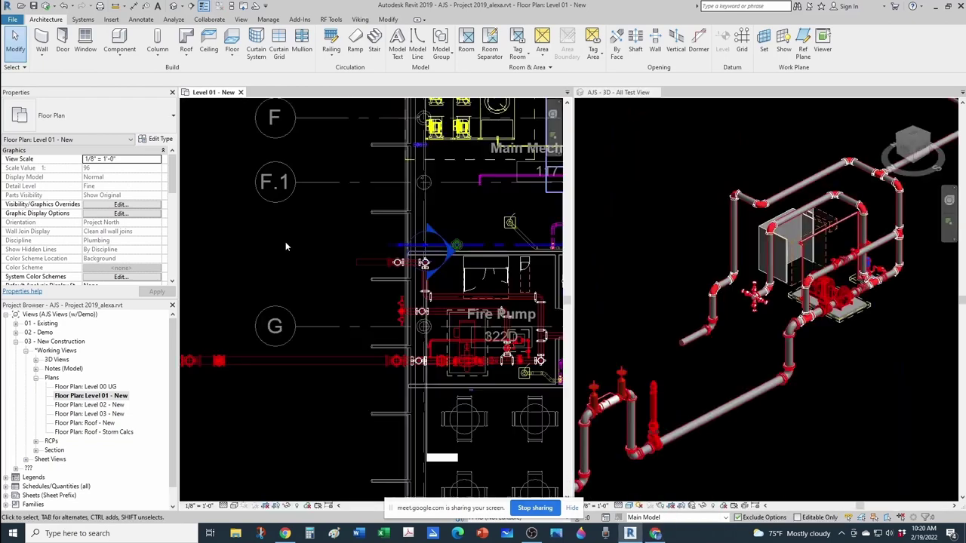
pyautogui.click(685, 280)
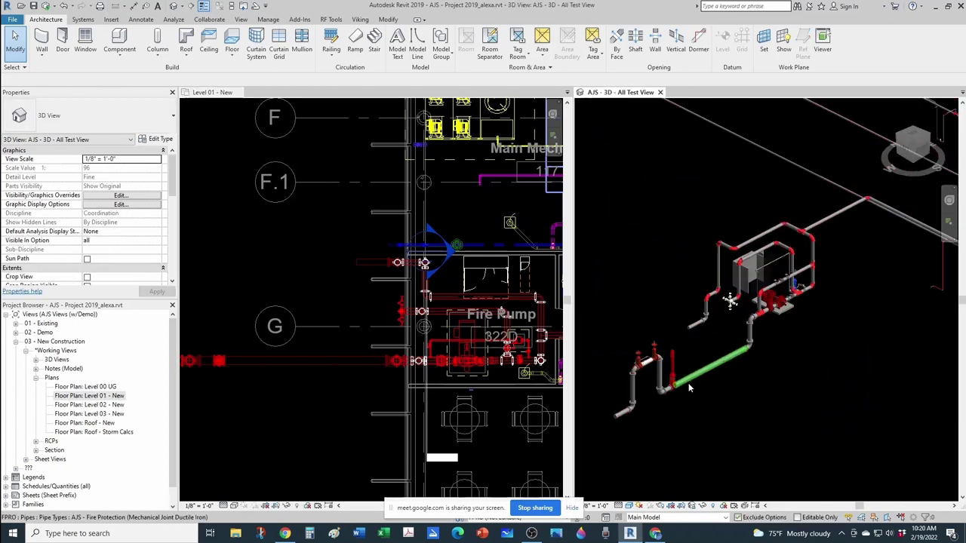
pyautogui.scroll(4, 617, 433)
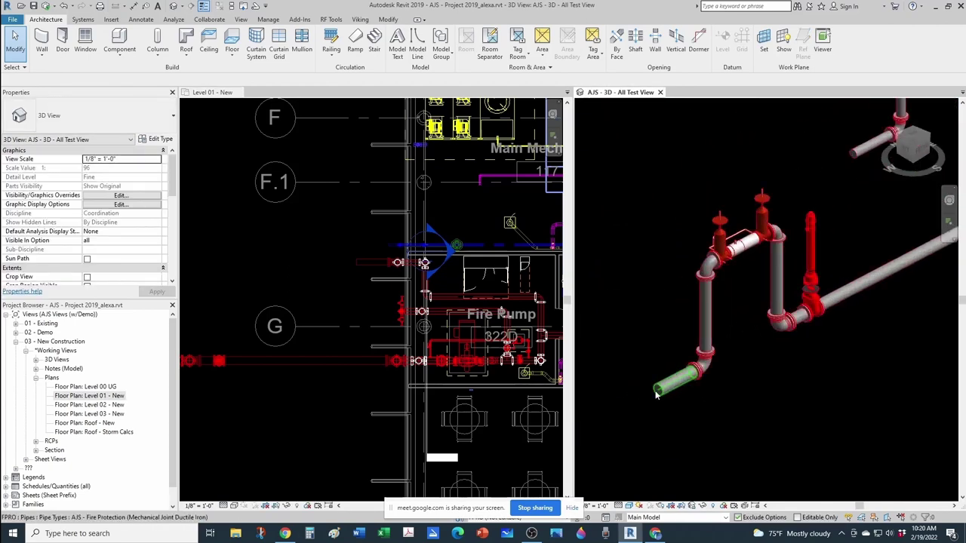
pyautogui.scroll(-1, 656, 393)
pyautogui.moveTo(656, 393); pyautogui.dragTo(603, 418, button='middle')
pyautogui.scroll(2, 648, 310)
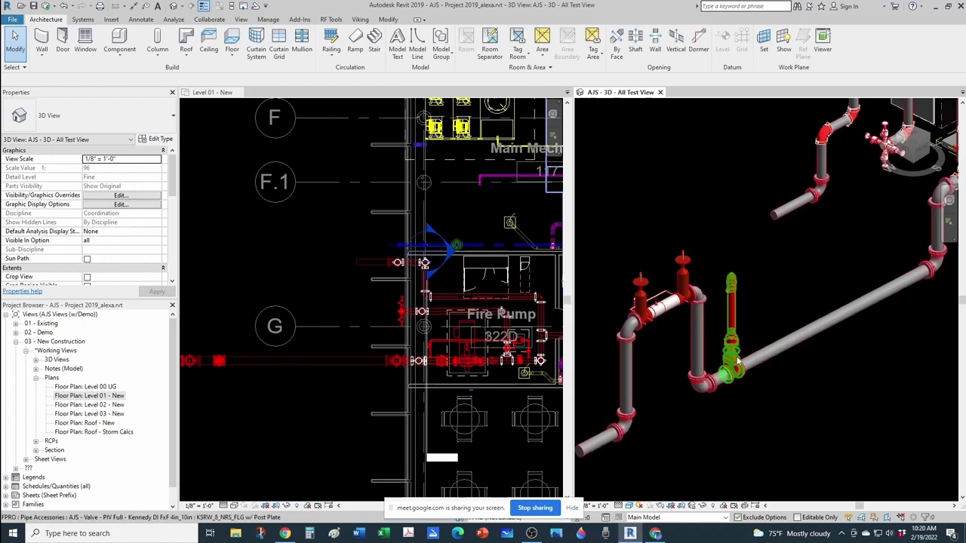
# Step: Examine the incoming ductile iron fire service pipe in 3D, including its post indicator valve and the valve assembly upstream
pyautogui.scroll(1, 731, 360)
pyautogui.scroll(-2, 711, 334)
pyautogui.moveTo(752, 353)
pyautogui.mouseDown(button='middle')
pyautogui.moveTo(682, 352)
pyautogui.moveTo(741, 353)
pyautogui.mouseUp(button='middle')
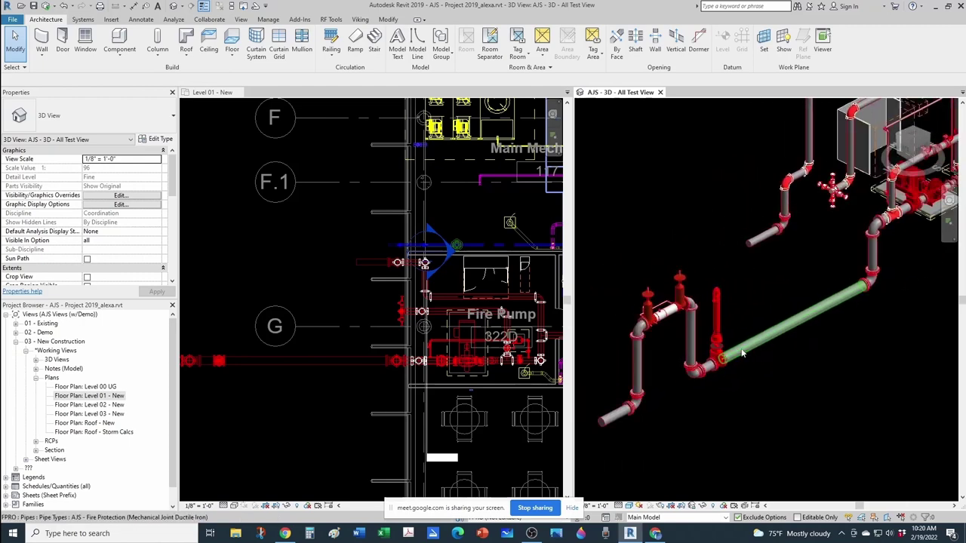
pyautogui.scroll(2, 742, 353)
pyautogui.scroll(-1, 677, 336)
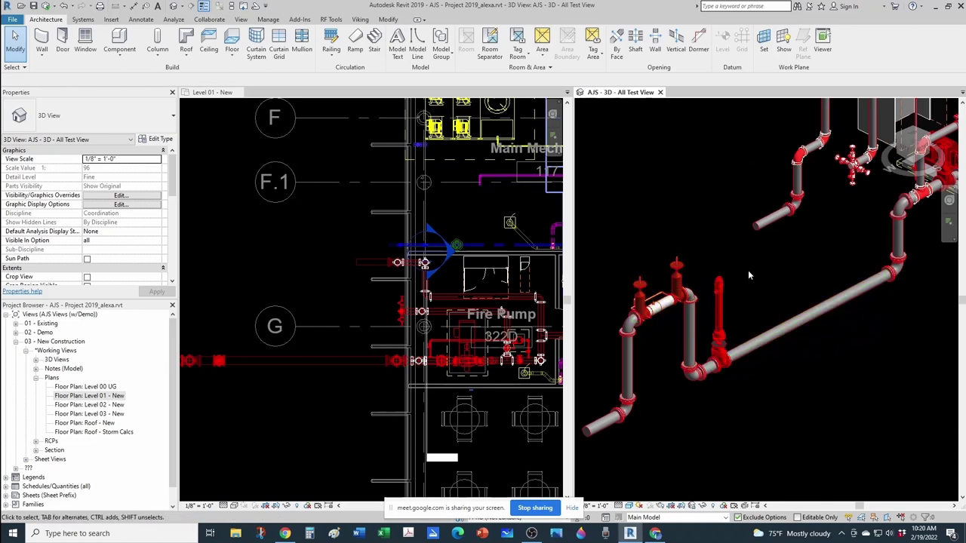
pyautogui.scroll(2, 751, 339)
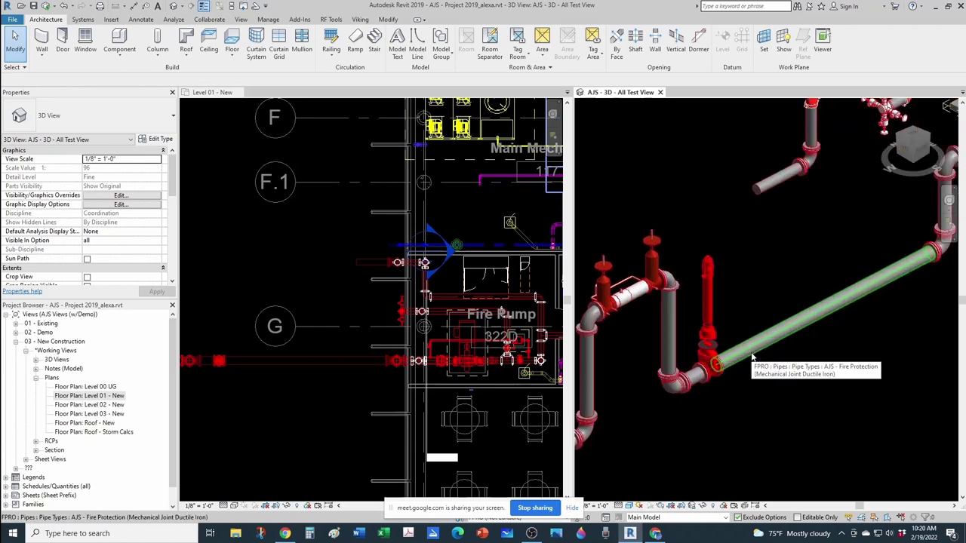
pyautogui.scroll(-2, 757, 352)
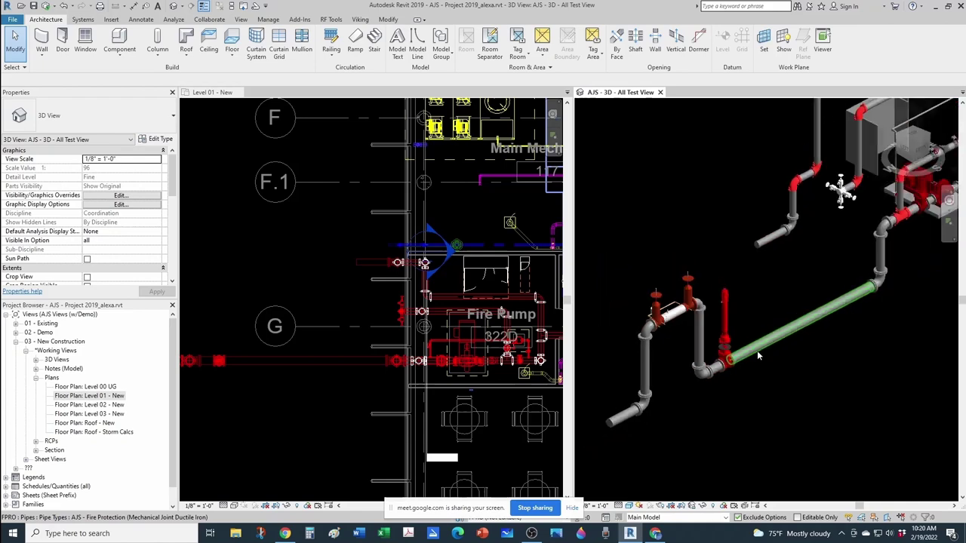
pyautogui.moveTo(780, 318); pyautogui.dragTo(749, 340, button='middle')
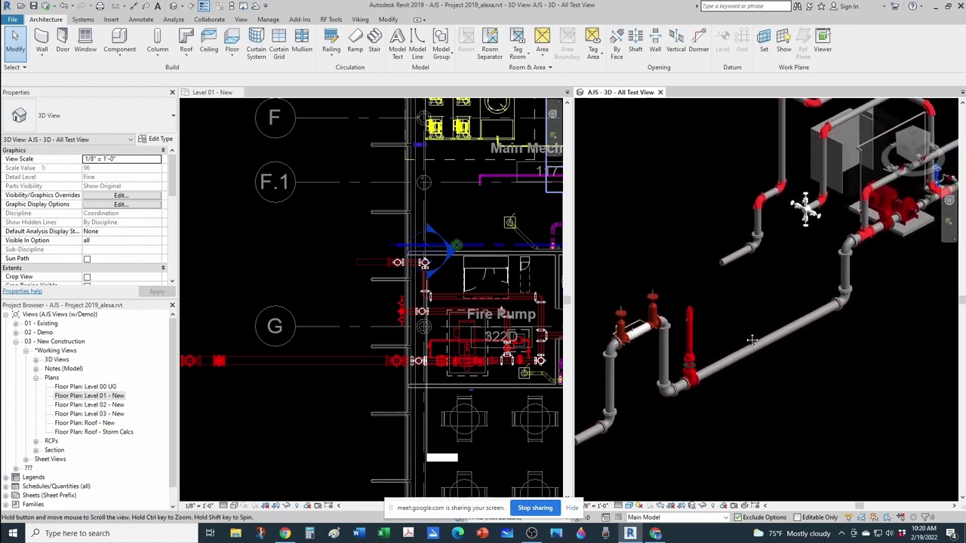
pyautogui.scroll(3, 720, 301)
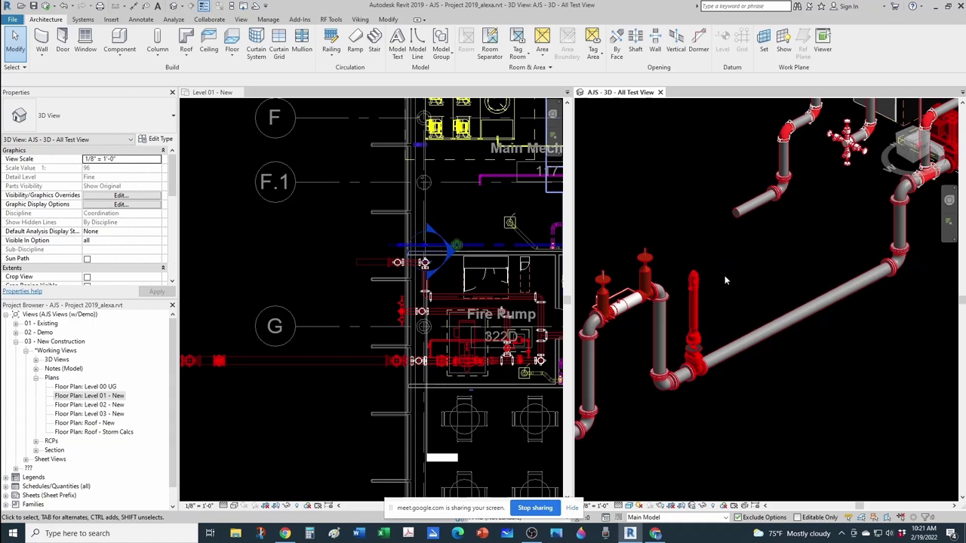
pyautogui.scroll(-1, 725, 281)
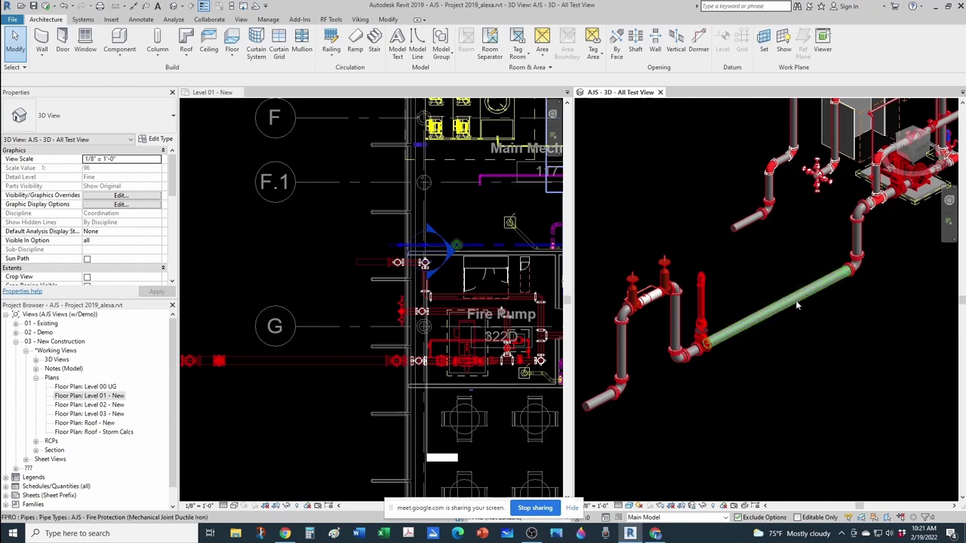
# Step: Follow the service pipe to the fire pump in 3D and examine the separate pipe run ending beside the hose valve header
pyautogui.keyDown('shift'); pyautogui.moveTo(797, 305); pyautogui.dragTo(759, 287, button='middle'); pyautogui.keyUp('shift')
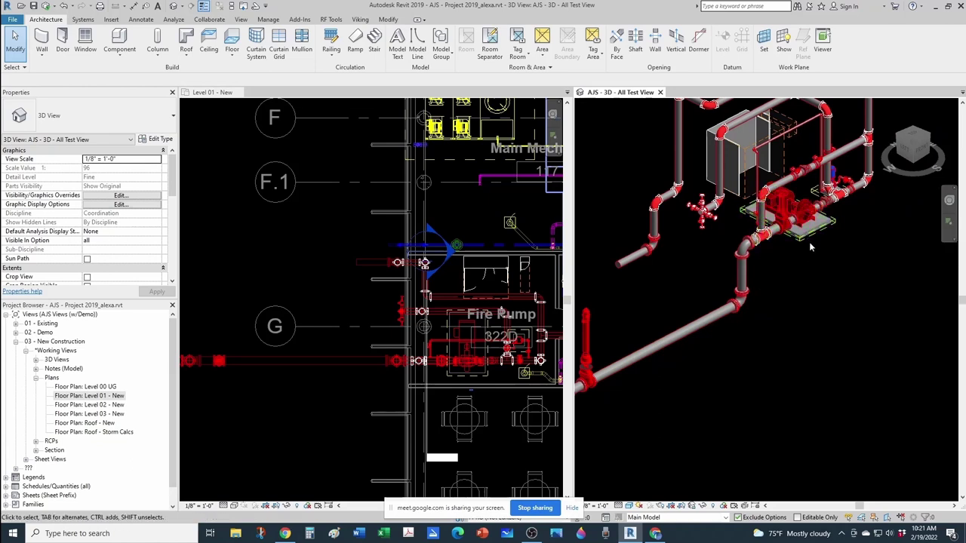
pyautogui.moveTo(810, 246)
pyautogui.keyDown('shift'); pyautogui.mouseDown(button='middle')
pyautogui.moveTo(689, 293)
pyautogui.moveTo(698, 300)
pyautogui.mouseUp(button='middle'); pyautogui.keyUp('shift')
pyautogui.scroll(4, 688, 262)
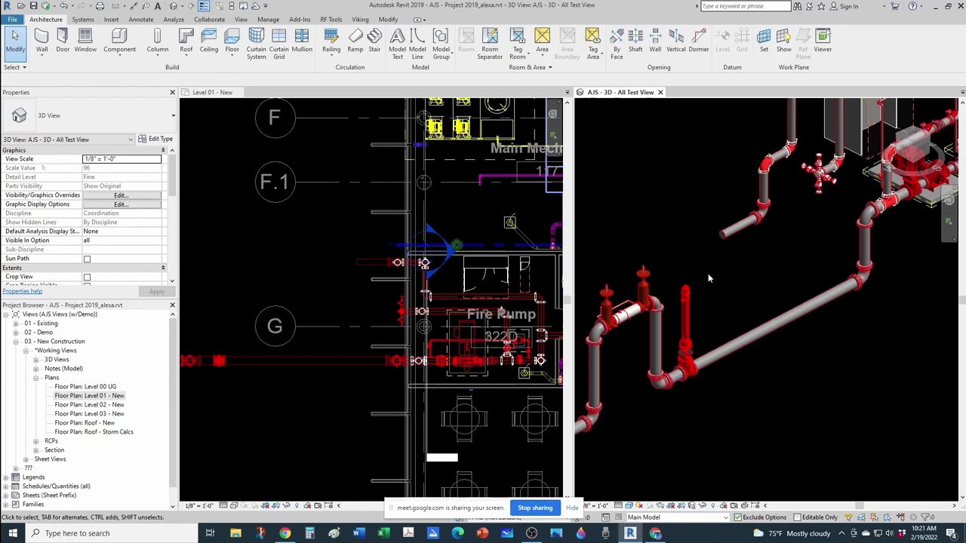
pyautogui.scroll(-2, 709, 314)
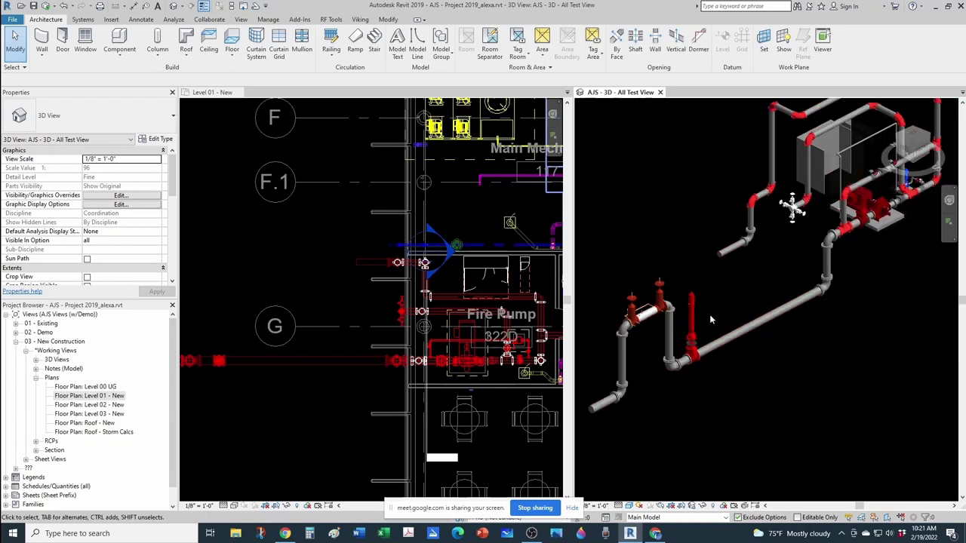
pyautogui.moveTo(709, 314); pyautogui.dragTo(721, 385, button='middle')
pyautogui.scroll(3, 725, 342)
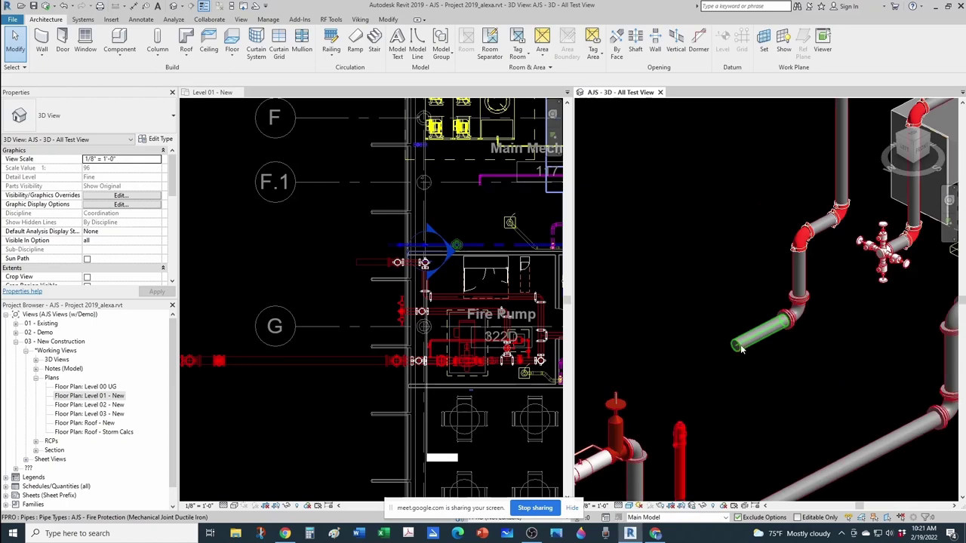
pyautogui.moveTo(766, 336); pyautogui.dragTo(625, 435, button='middle')
pyautogui.scroll(-2, 638, 371)
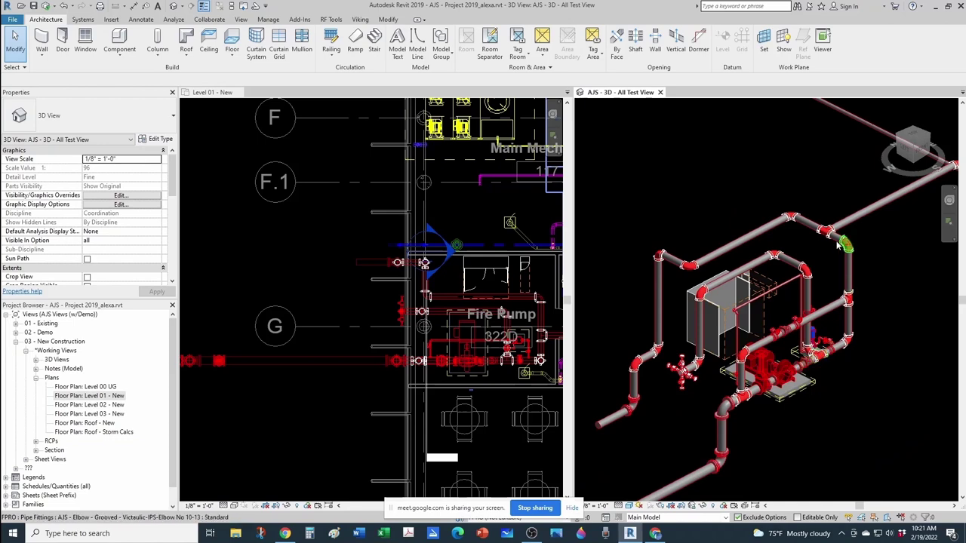
pyautogui.scroll(-1, 824, 257)
pyautogui.moveTo(614, 461); pyautogui.dragTo(634, 455, button='middle')
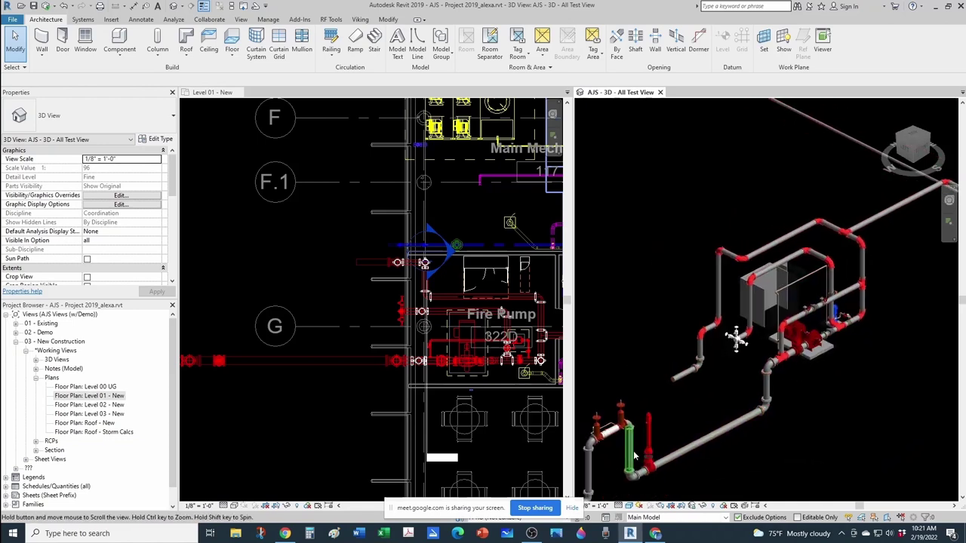
# Step: Trace the piping from the fire pump assembly out to the vertical riser and its branches, and return to the pump
pyautogui.keyDown('shift'); pyautogui.moveTo(754, 425); pyautogui.dragTo(709, 379, button='middle'); pyautogui.keyUp('shift')
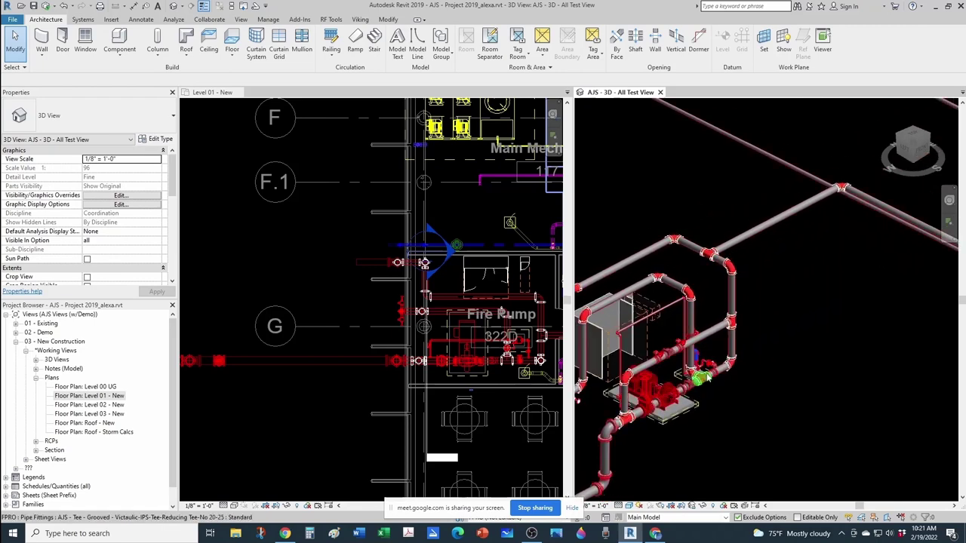
pyautogui.scroll(-3, 774, 254)
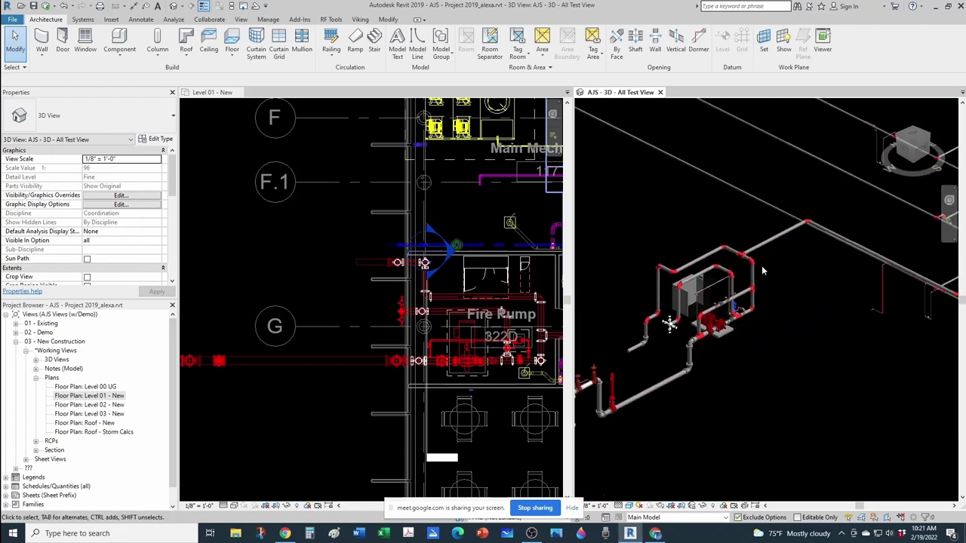
pyautogui.moveTo(676, 317); pyautogui.dragTo(733, 324, button='middle')
pyautogui.scroll(2, 605, 321)
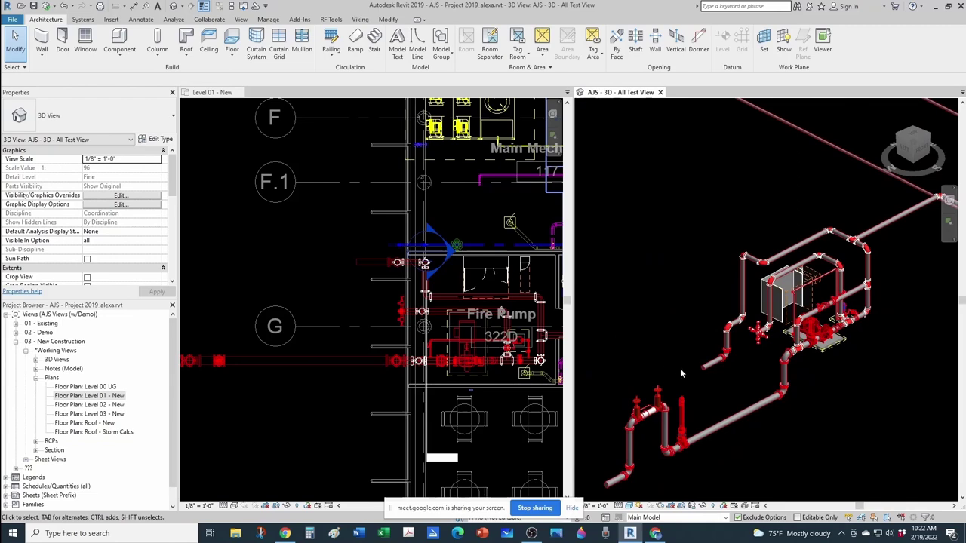
pyautogui.scroll(1, 718, 366)
pyautogui.moveTo(790, 239); pyautogui.dragTo(642, 316, button='middle')
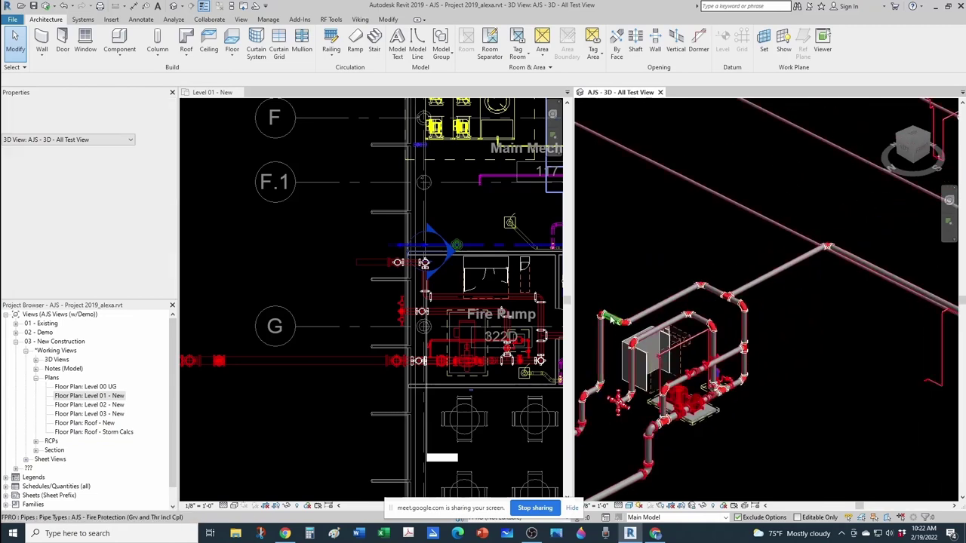
pyautogui.scroll(-4, 857, 282)
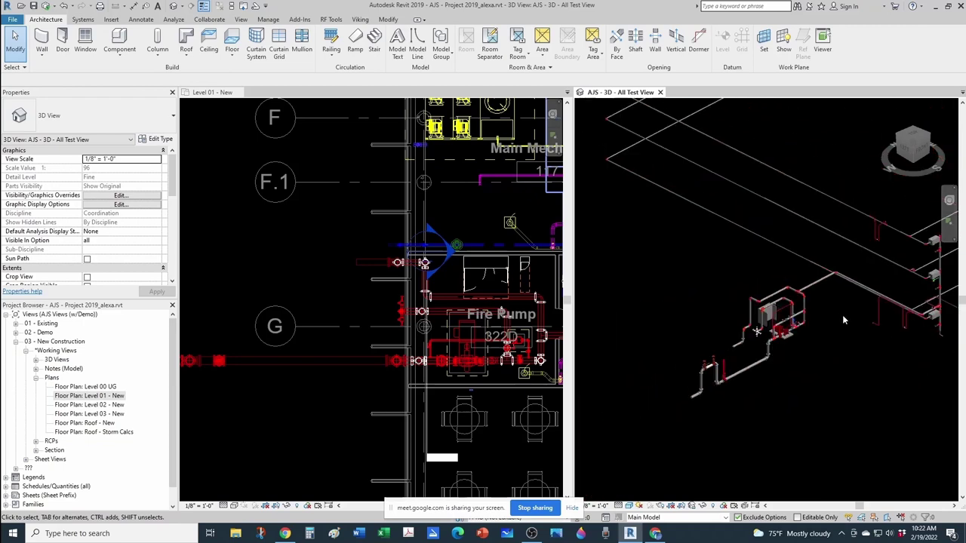
pyautogui.moveTo(842, 315); pyautogui.dragTo(804, 326, button='middle')
pyautogui.scroll(2, 868, 305)
pyautogui.scroll(2, 872, 303)
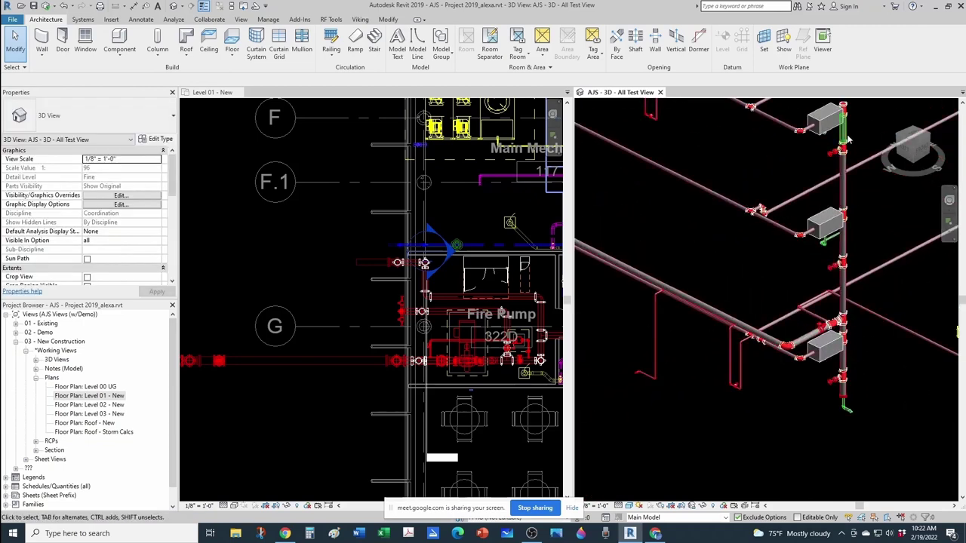
pyautogui.scroll(-4, 828, 221)
pyautogui.moveTo(685, 266); pyautogui.dragTo(825, 290, button='middle')
pyautogui.scroll(3, 830, 297)
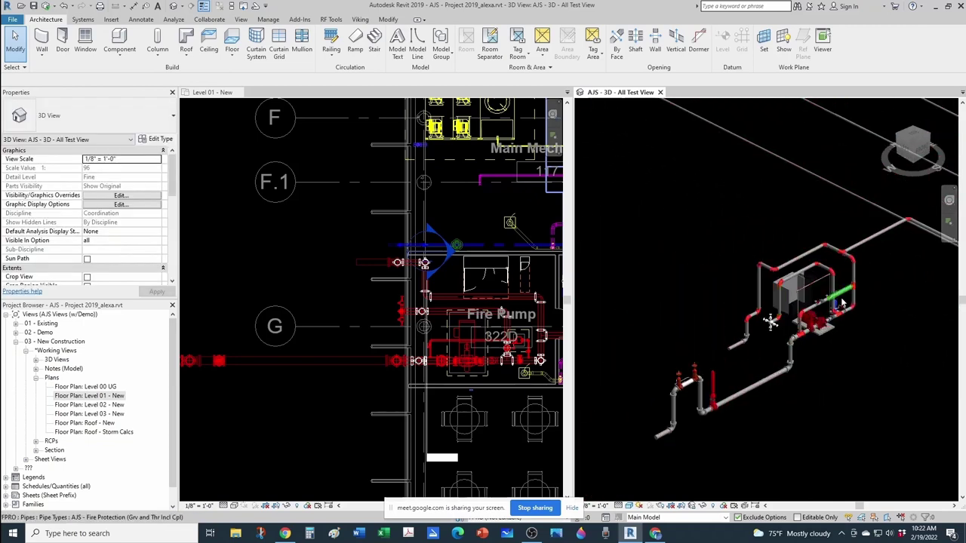
pyautogui.moveTo(834, 388); pyautogui.dragTo(783, 359, button='middle')
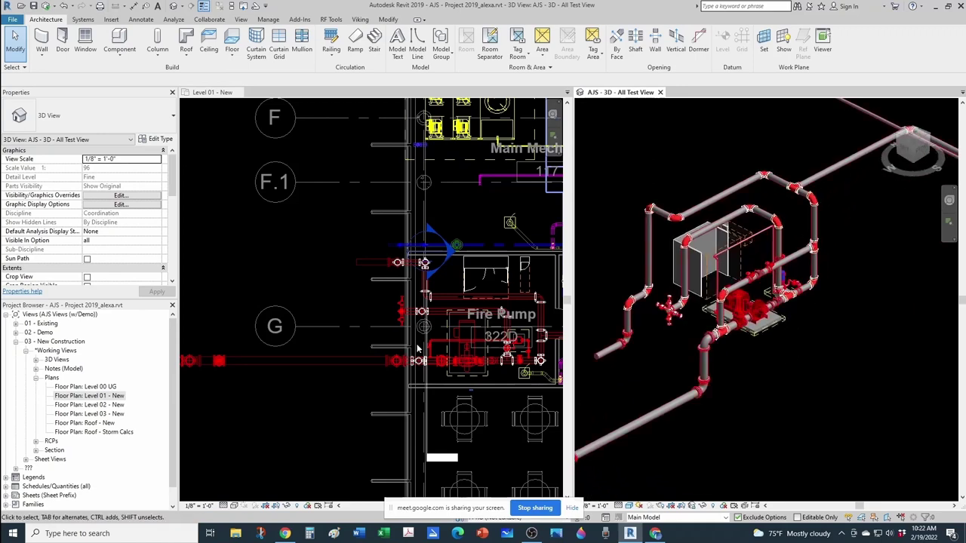
# Step: Inspect the pump's inlet piping back to the post indicator valve and check the properties of the vertical pipe next to it
pyautogui.scroll(3, 766, 328)
pyautogui.moveTo(741, 361); pyautogui.dragTo(754, 409, button='middle')
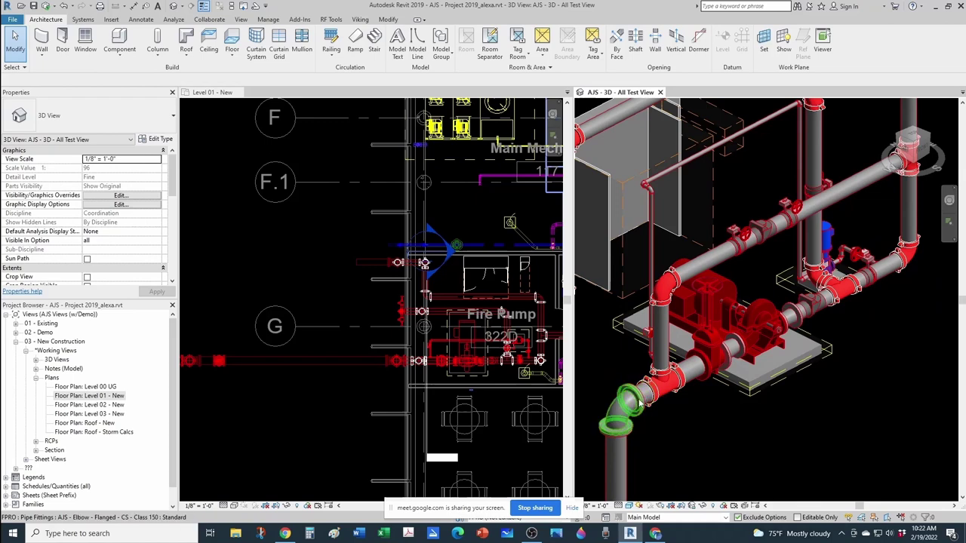
pyautogui.scroll(-3, 677, 354)
pyautogui.moveTo(645, 474); pyautogui.dragTo(777, 399, button='middle')
pyautogui.scroll(4, 617, 458)
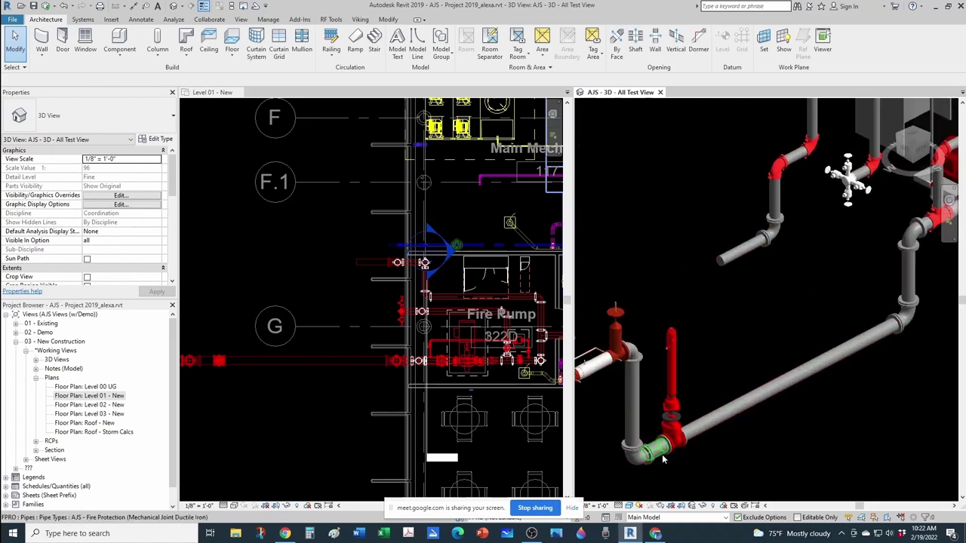
pyautogui.click(625, 416)
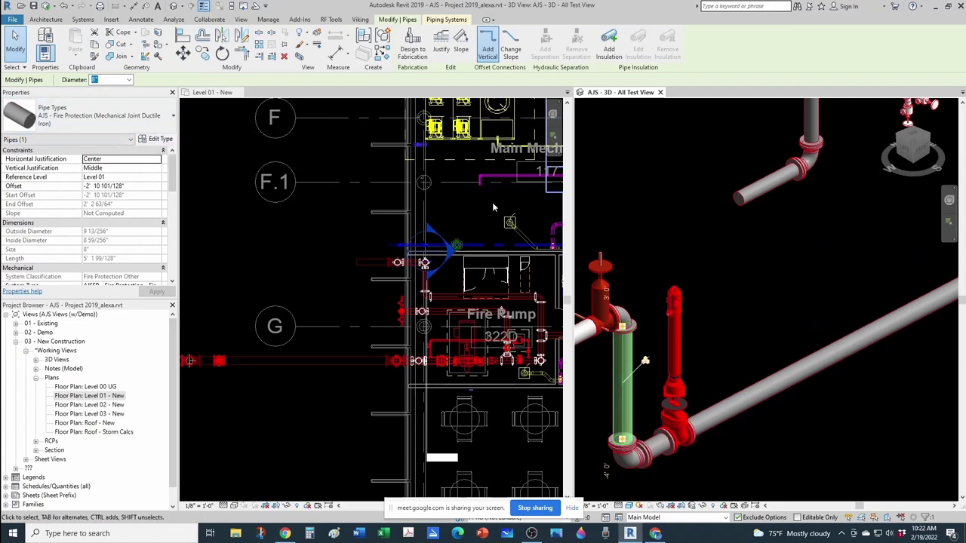
pyautogui.scroll(-4, 694, 363)
pyautogui.click(694, 362)
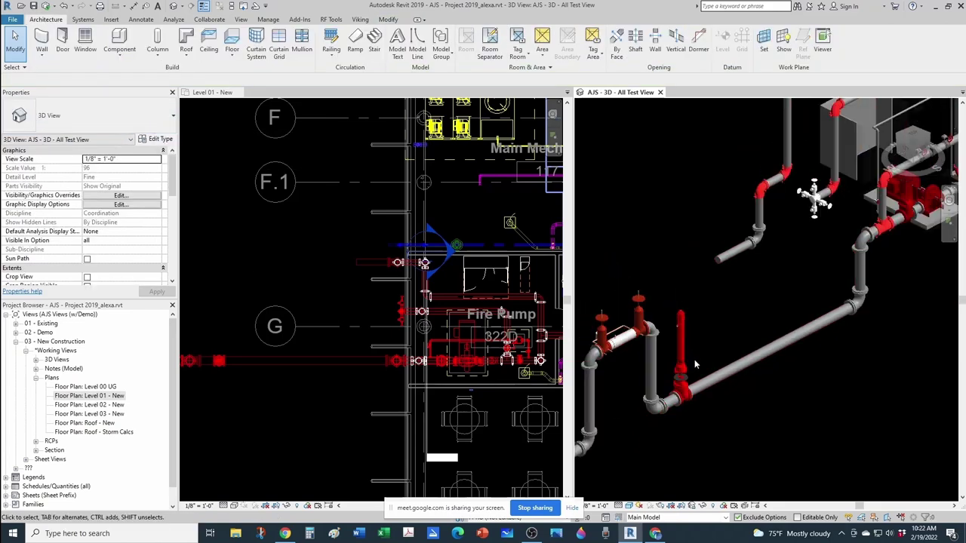
# Step: Examine the flanged elbow and grooved reducing tee on the suction side of the fire pump
pyautogui.scroll(1, 659, 366)
pyautogui.moveTo(792, 367); pyautogui.dragTo(635, 439, button='middle')
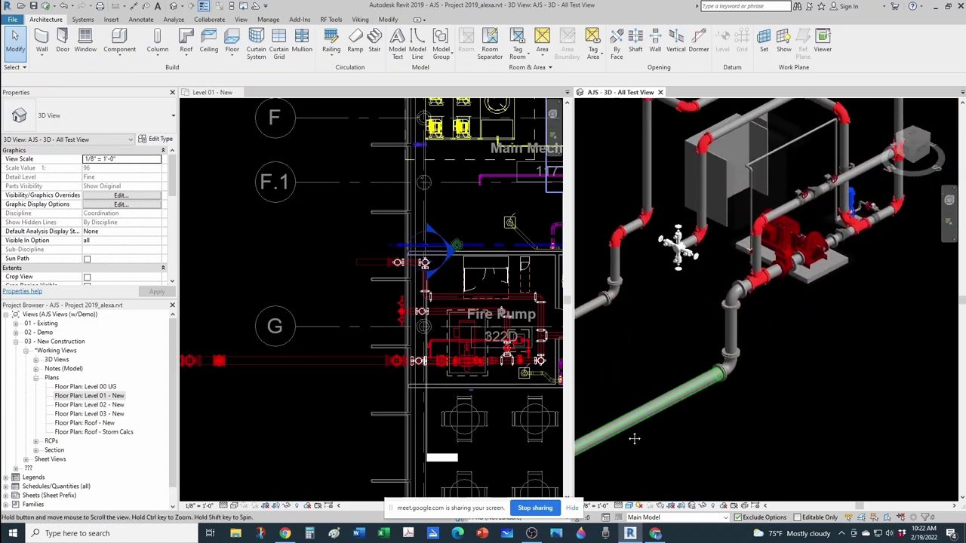
pyautogui.scroll(6, 694, 358)
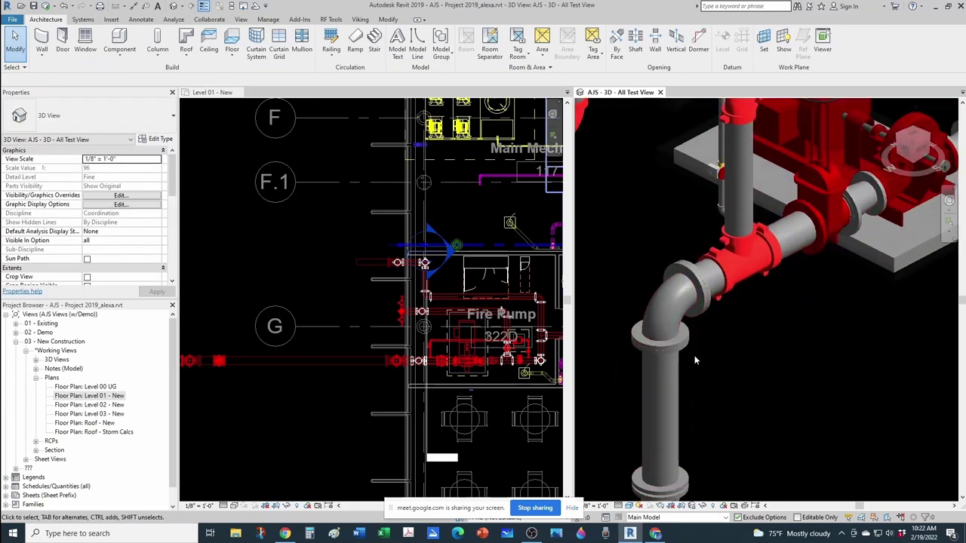
pyautogui.moveTo(694, 356); pyautogui.dragTo(702, 369, button='middle')
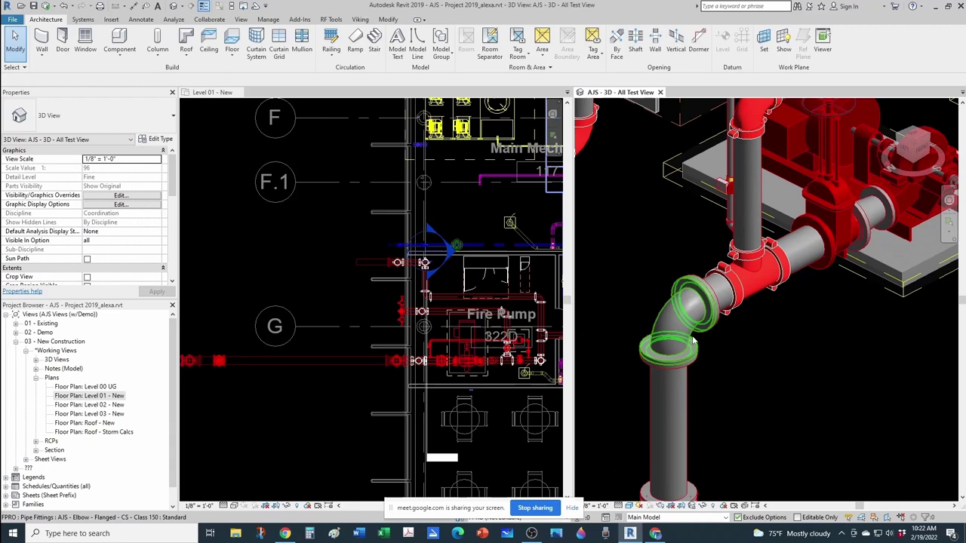
pyautogui.keyDown('shift'); pyautogui.moveTo(707, 308); pyautogui.dragTo(740, 305, button='middle'); pyautogui.keyUp('shift')
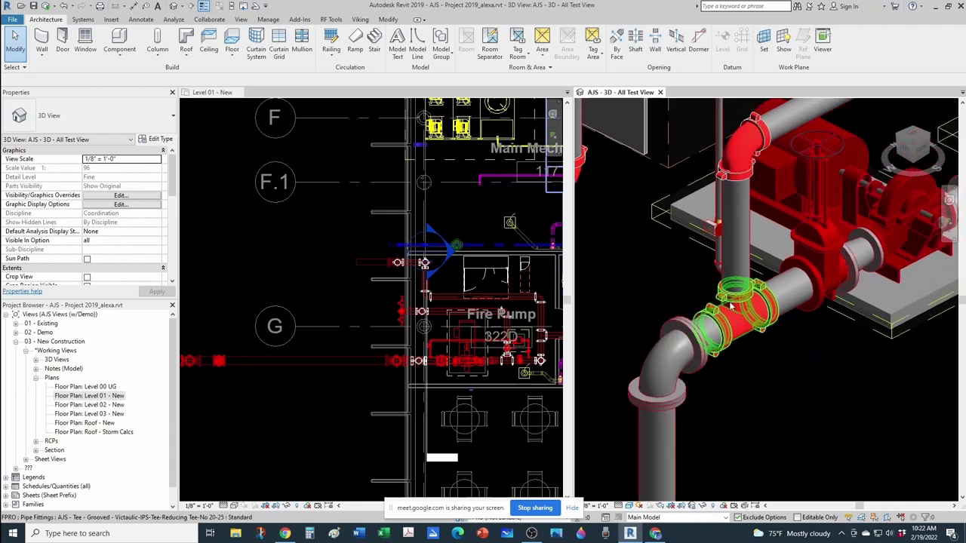
pyautogui.scroll(-2, 728, 304)
pyautogui.scroll(1, 728, 304)
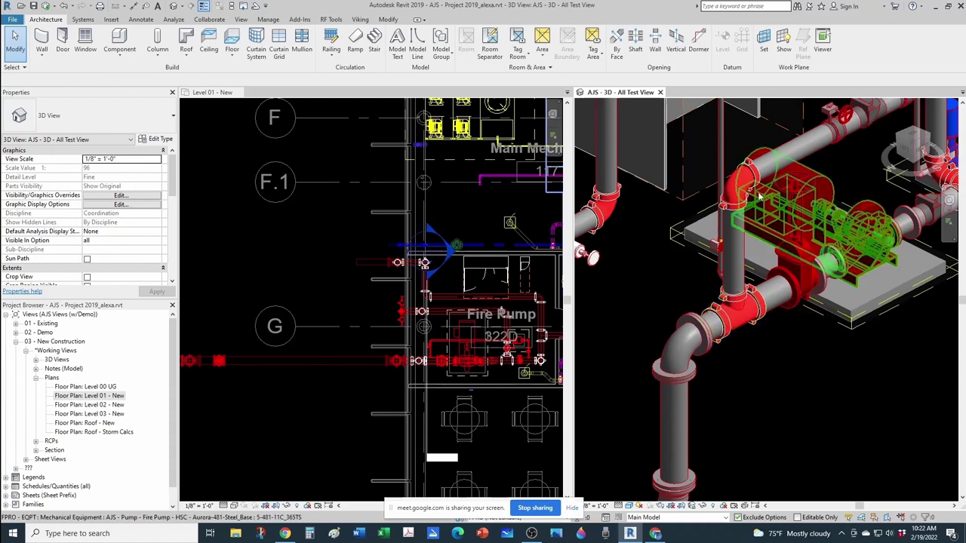
# Step: Examine the pump's discharge side in 3D, covering the flanged reducer, check valve, butterfly valve and adjoining piping
pyautogui.scroll(-2, 762, 272)
pyautogui.moveTo(799, 270); pyautogui.dragTo(709, 304, button='middle')
pyautogui.scroll(1, 705, 298)
pyautogui.keyDown('shift'); pyautogui.moveTo(730, 268); pyautogui.dragTo(774, 335, button='middle'); pyautogui.keyUp('shift')
pyautogui.scroll(2, 732, 326)
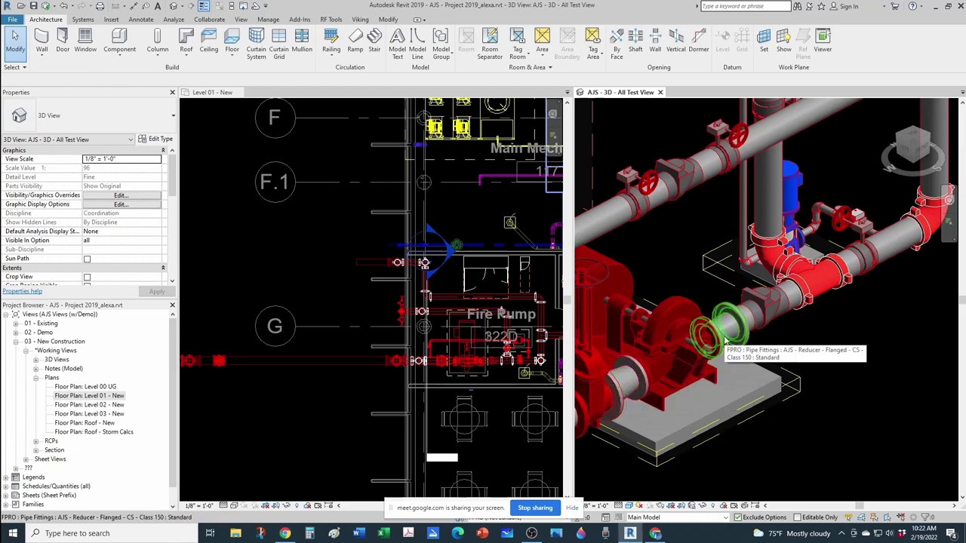
pyautogui.scroll(-1, 767, 319)
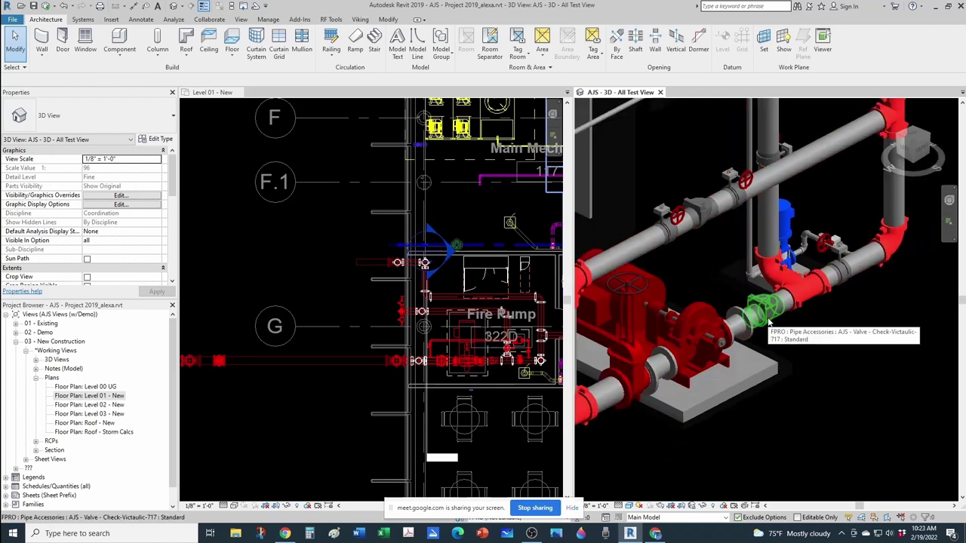
pyautogui.keyDown('shift'); pyautogui.moveTo(890, 221); pyautogui.dragTo(898, 231, button='middle'); pyautogui.keyUp('shift')
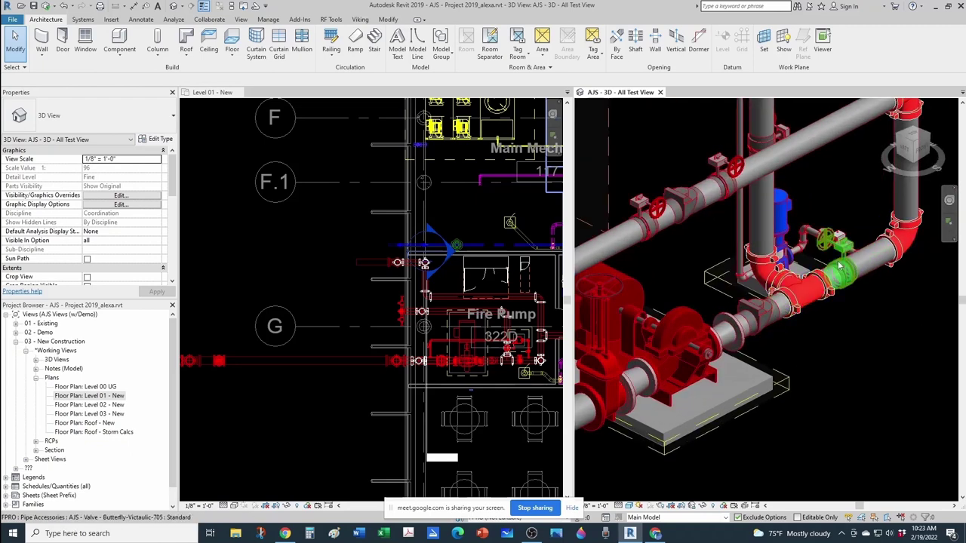
pyautogui.scroll(-1, 825, 277)
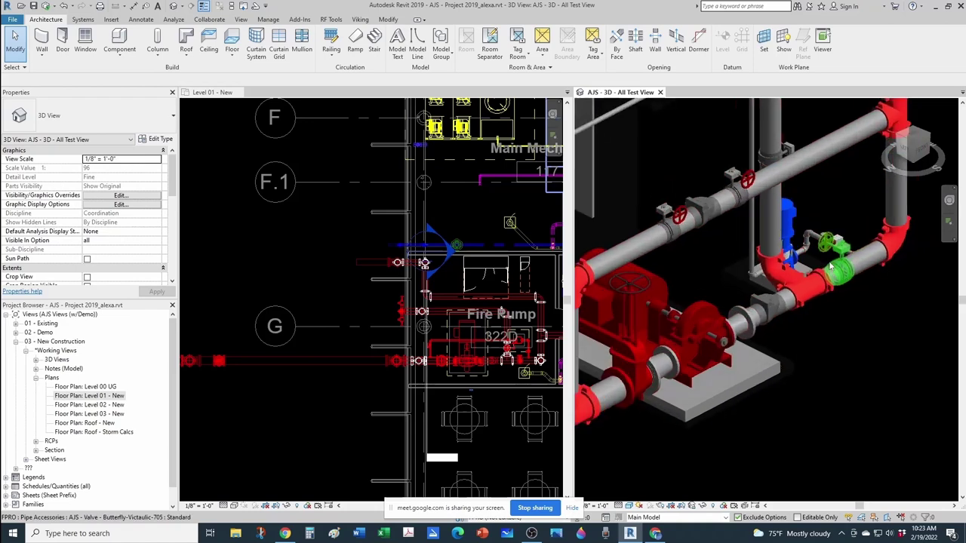
pyautogui.moveTo(826, 275); pyautogui.dragTo(811, 312, button='middle')
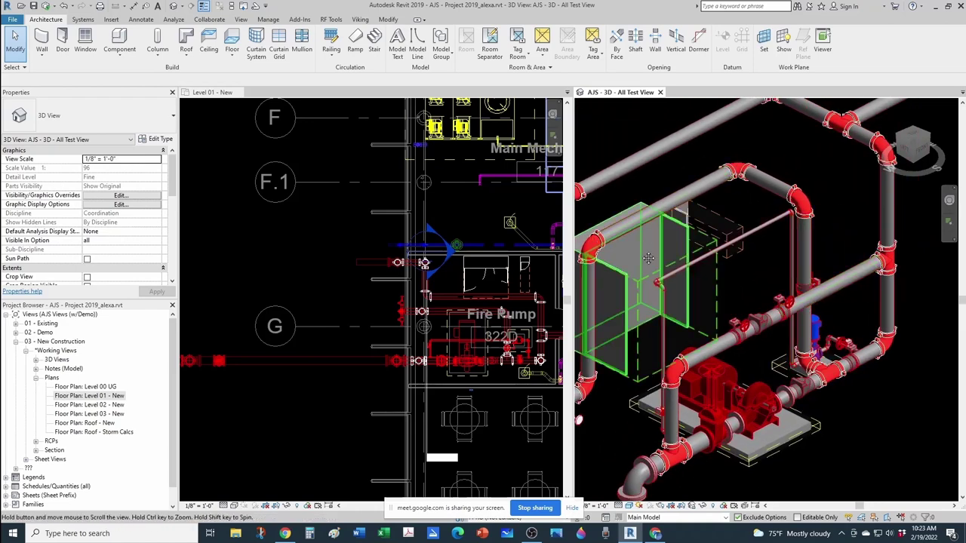
# Step: Examine the 1000 GPM pump test header and its connecting piping in the 3D view of the fire pump assembly
pyautogui.moveTo(578, 336); pyautogui.dragTo(731, 236, button='middle')
pyautogui.scroll(2, 720, 269)
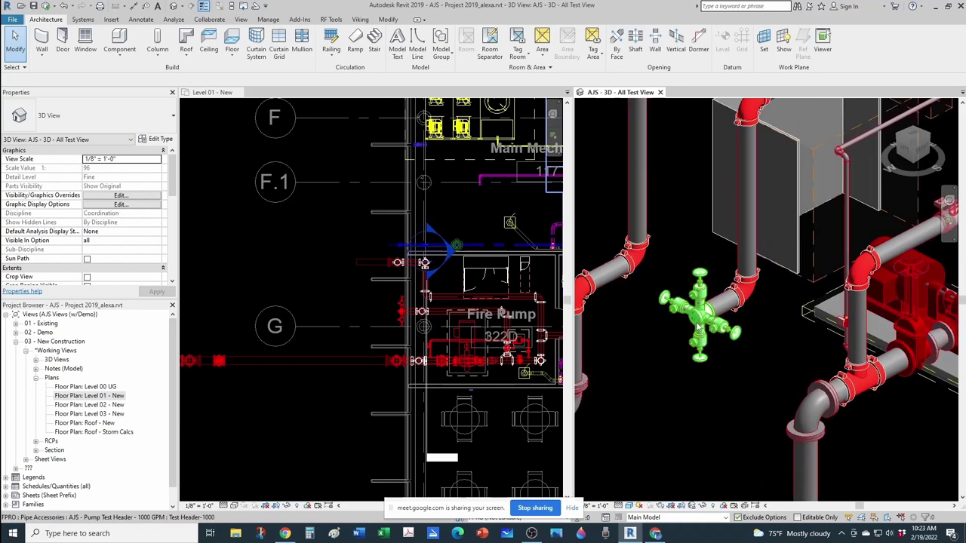
pyautogui.scroll(-2, 683, 315)
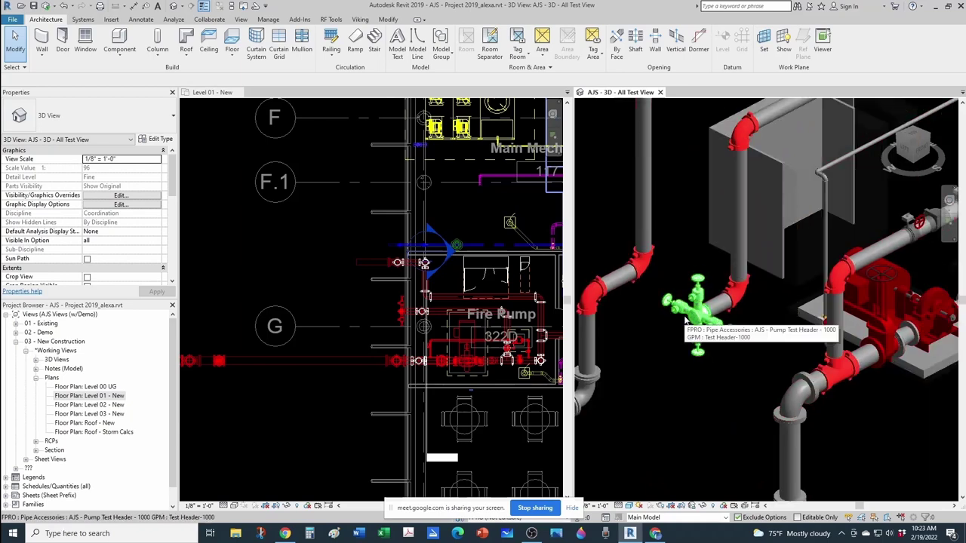
pyautogui.keyDown('shift'); pyautogui.moveTo(683, 315); pyautogui.dragTo(784, 305, button='middle'); pyautogui.keyUp('shift')
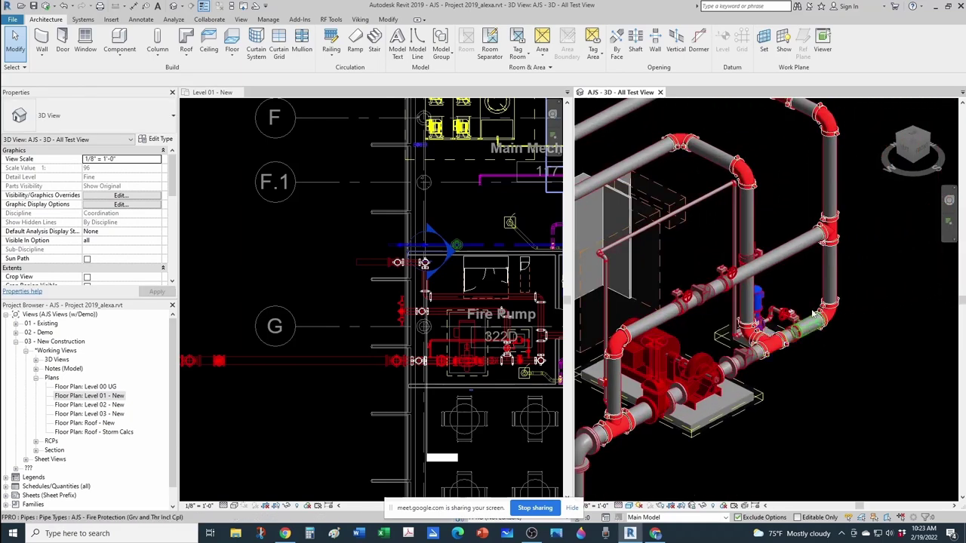
# Step: Follow the discharge riser up to the grooved reducing tee and survey the whole piping loop around the fire pump
pyautogui.moveTo(832, 225); pyautogui.dragTo(816, 343, button='middle')
pyautogui.scroll(-1, 817, 344)
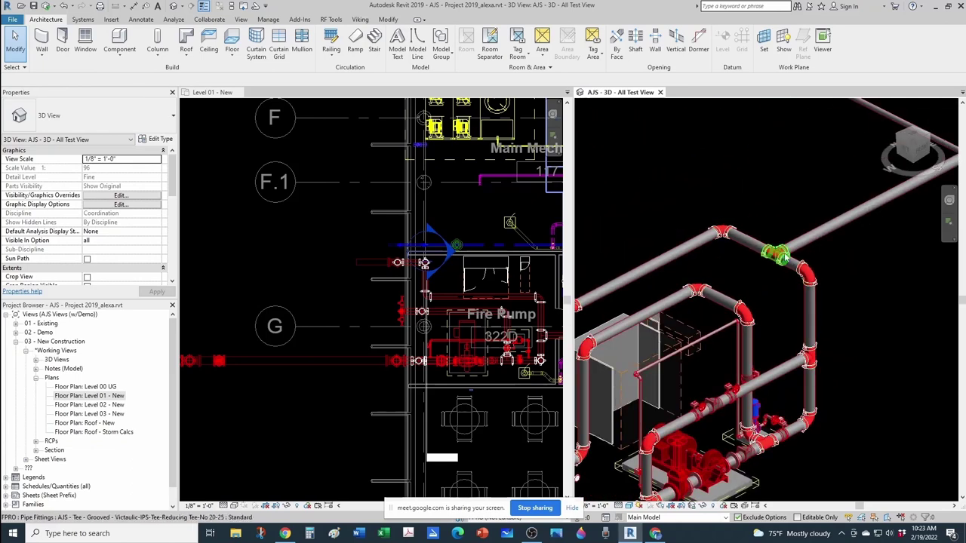
pyautogui.keyDown('shift'); pyautogui.moveTo(784, 260); pyautogui.dragTo(786, 259, button='middle'); pyautogui.keyUp('shift')
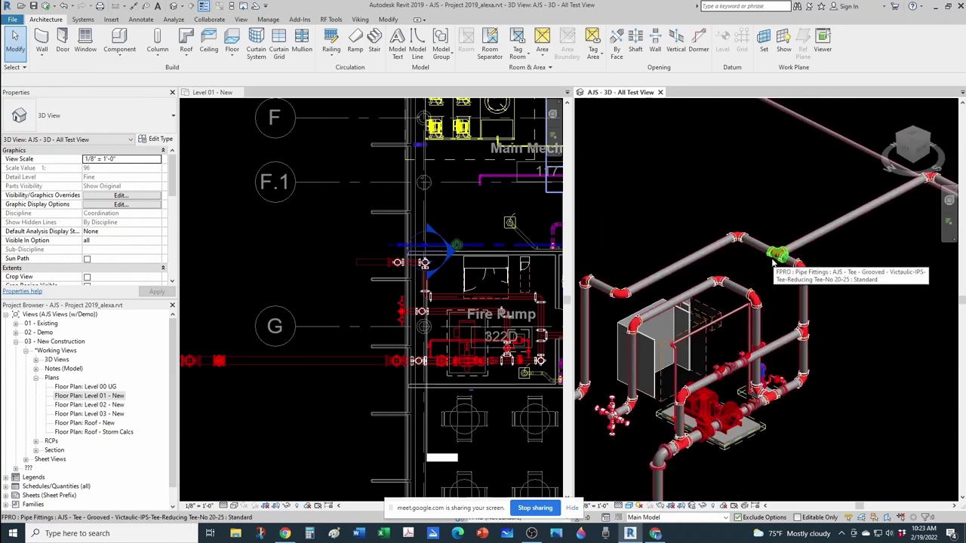
pyautogui.scroll(-1, 777, 257)
pyautogui.moveTo(609, 386)
pyautogui.mouseDown(button='middle')
pyautogui.moveTo(635, 380)
pyautogui.moveTo(626, 389)
pyautogui.mouseUp(button='middle')
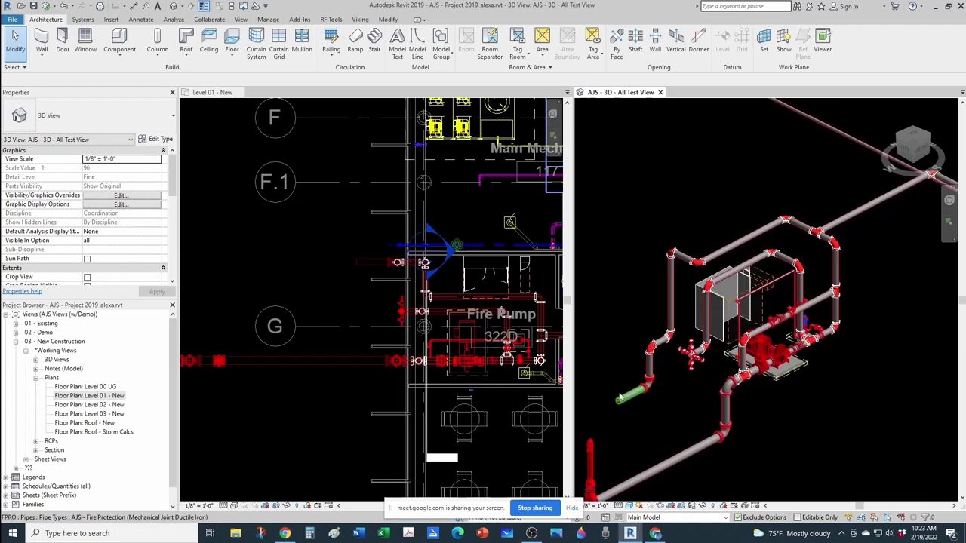
pyautogui.scroll(-1, 627, 379)
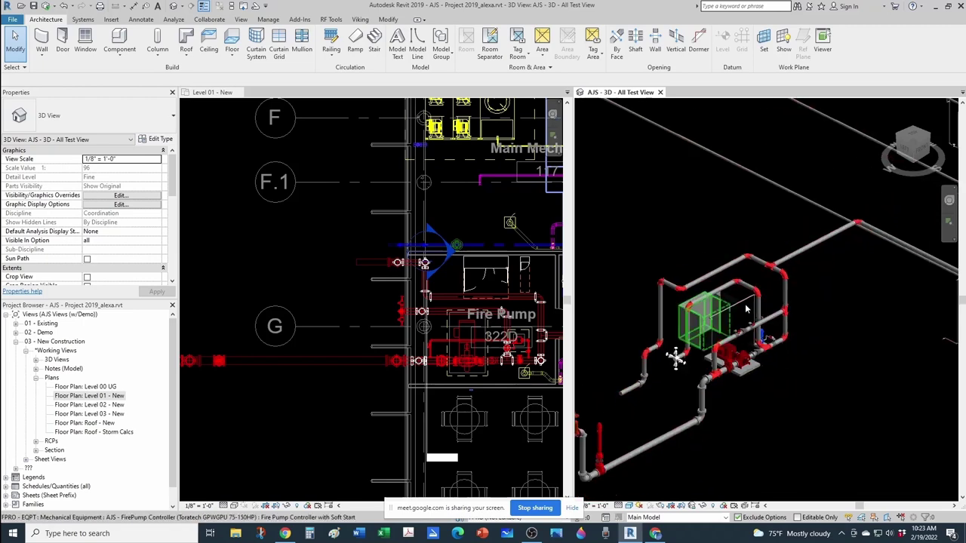
pyautogui.moveTo(780, 292); pyautogui.dragTo(788, 283, button='middle')
pyautogui.scroll(2, 772, 353)
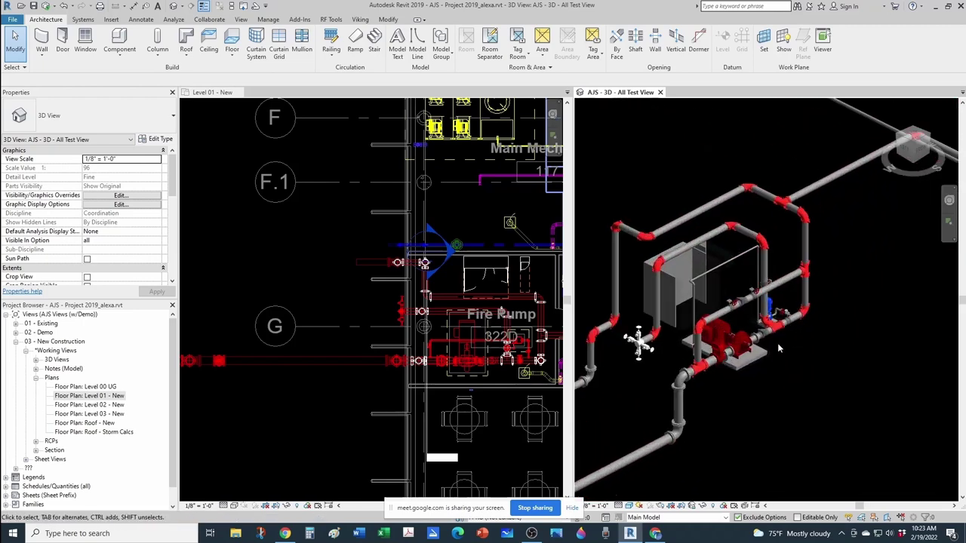
# Step: Inspect the blue vertical multistage jockey pump and its adjoining vertical pipe from behind the controller cabinet
pyautogui.click(761, 340)
pyautogui.keyDown('shift'); pyautogui.moveTo(761, 341); pyautogui.dragTo(849, 343, button='middle'); pyautogui.keyUp('shift')
pyautogui.scroll(1, 784, 300)
pyautogui.moveTo(788, 297); pyautogui.dragTo(788, 297, button='middle')
pyautogui.keyDown('shift'); pyautogui.moveTo(721, 345); pyautogui.dragTo(811, 370, button='middle'); pyautogui.keyUp('shift')
pyautogui.scroll(3, 699, 339)
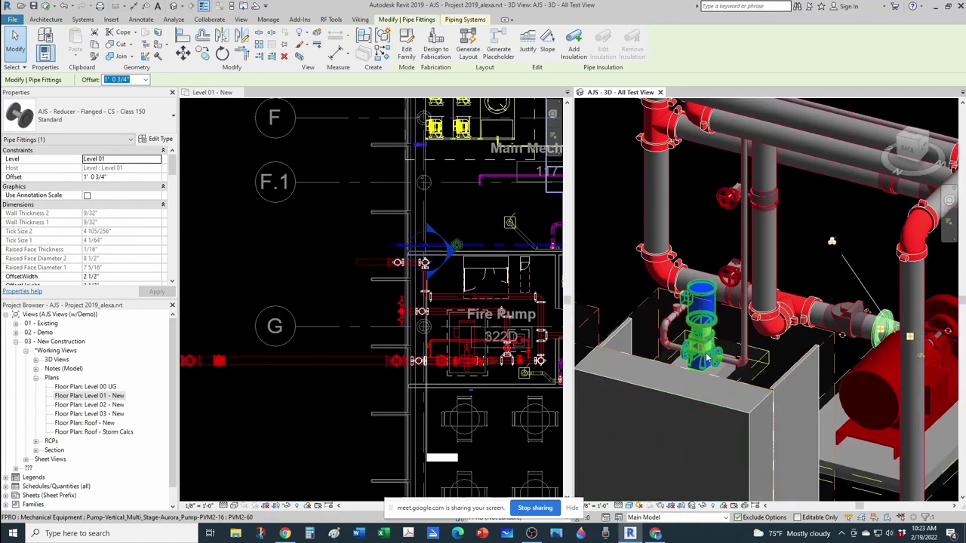
pyautogui.scroll(-5, 694, 360)
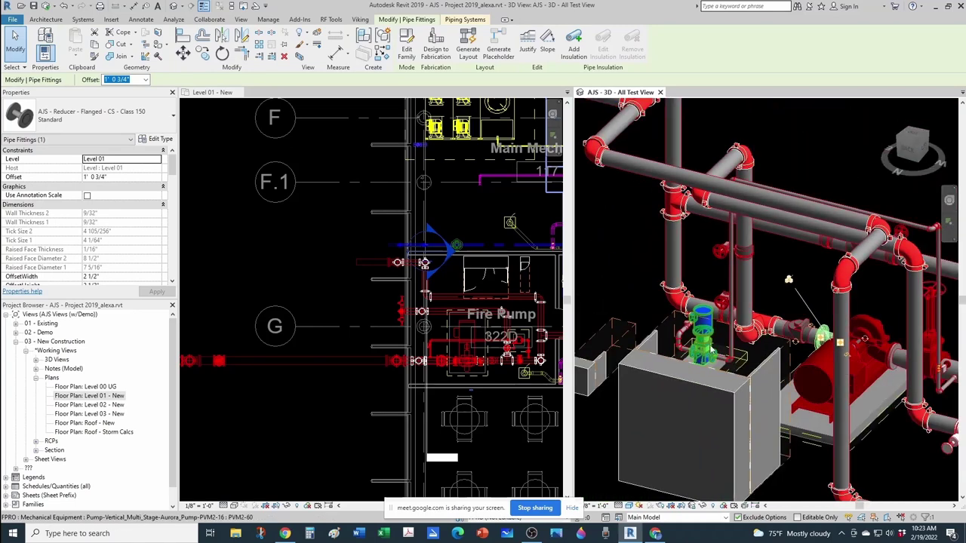
pyautogui.moveTo(708, 358); pyautogui.dragTo(740, 355, button='middle')
pyautogui.press('Escape')
pyautogui.scroll(1, 763, 290)
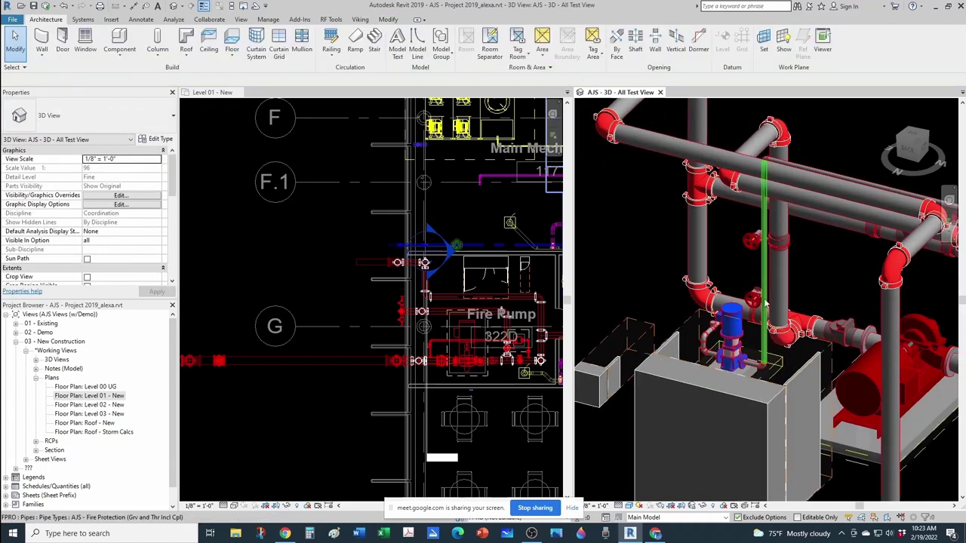
# Step: Trace the jockey pump's small-bore piping, covering its check valve and its connections to the suction and discharge mains
pyautogui.scroll(5, 762, 341)
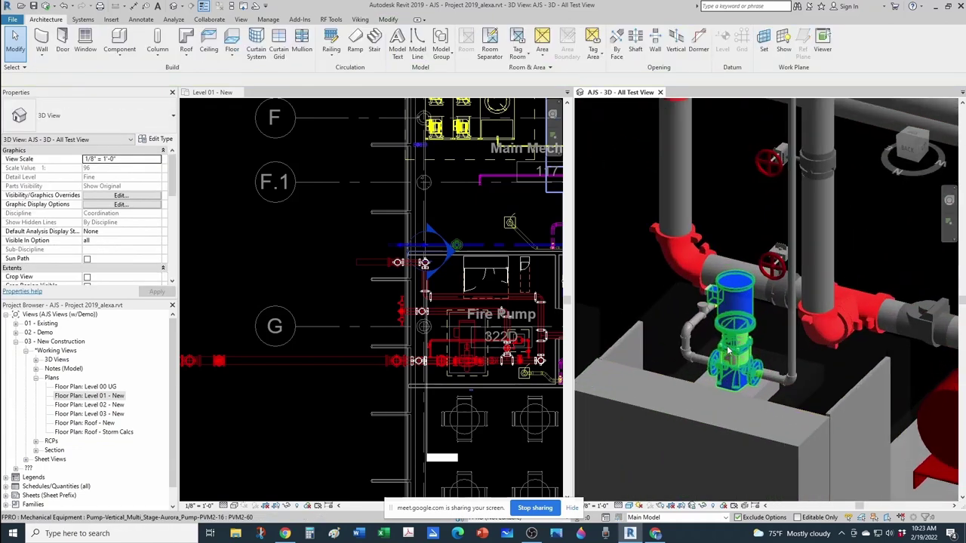
pyautogui.keyDown('shift'); pyautogui.moveTo(747, 383); pyautogui.dragTo(771, 393, button='middle'); pyautogui.keyUp('shift')
pyautogui.scroll(-6, 777, 400)
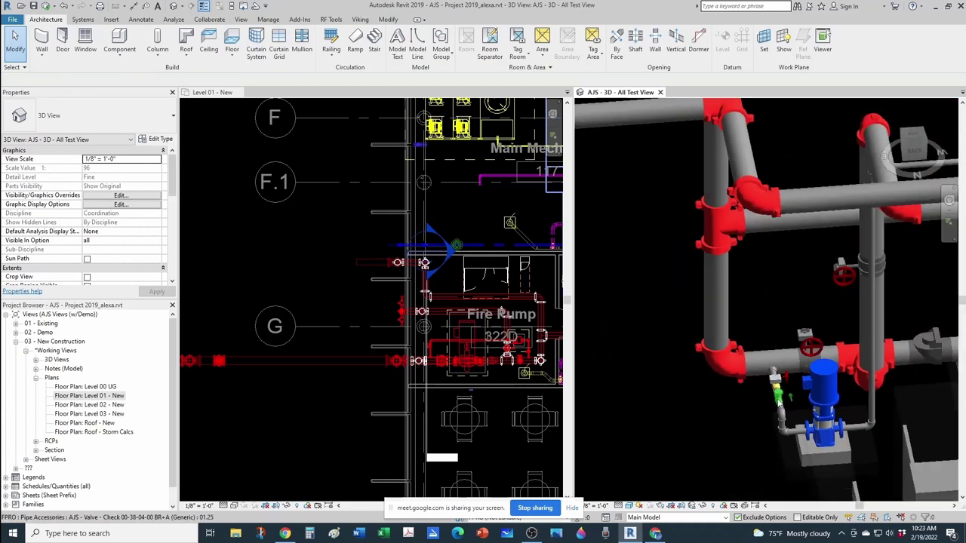
pyautogui.keyDown('shift'); pyautogui.moveTo(818, 355); pyautogui.dragTo(873, 424, button='middle'); pyautogui.keyUp('shift')
pyautogui.scroll(3, 837, 369)
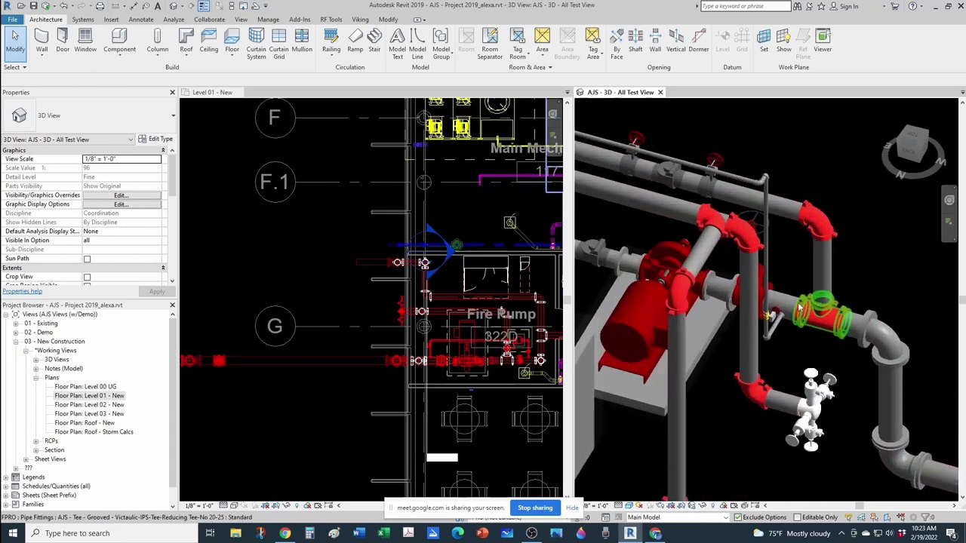
pyautogui.scroll(5, 792, 347)
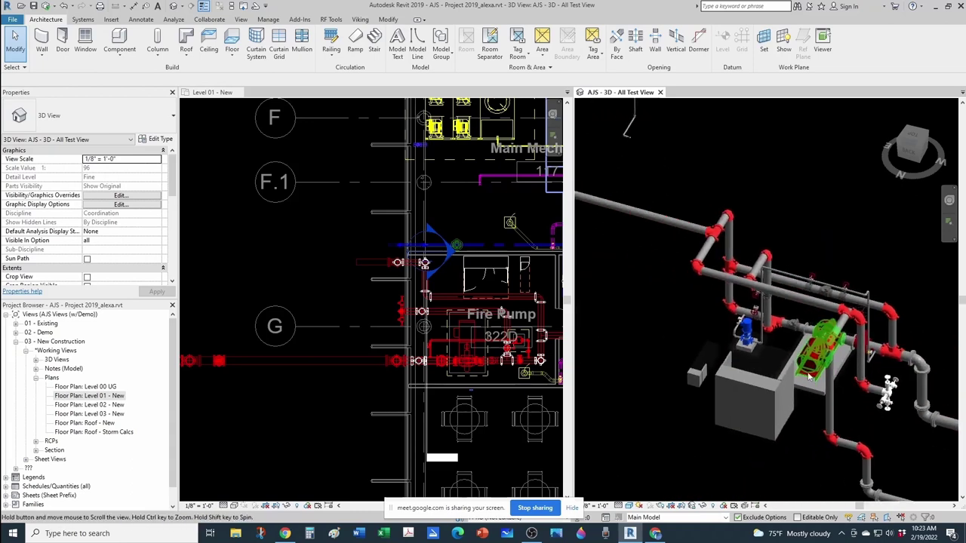
pyautogui.scroll(-4, 728, 310)
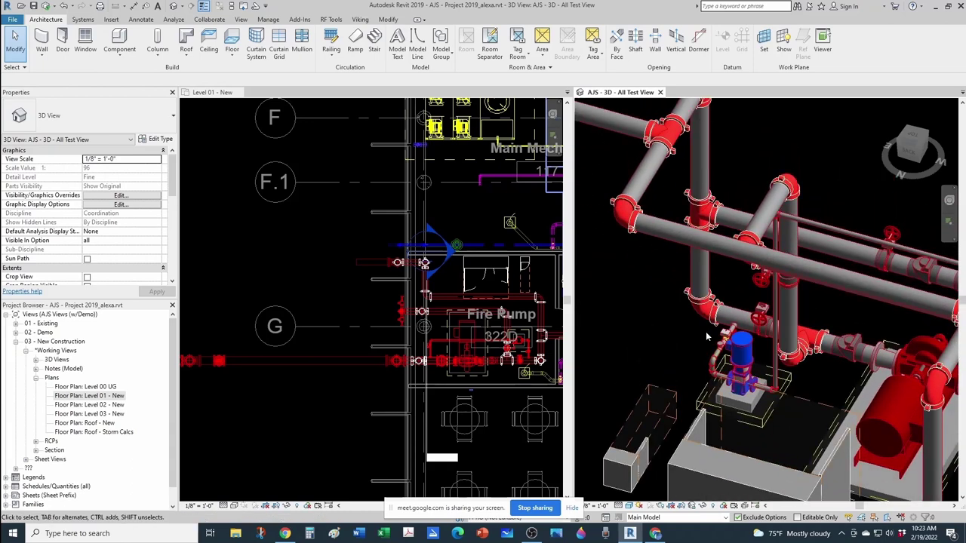
pyautogui.keyDown('shift'); pyautogui.moveTo(731, 316); pyautogui.dragTo(669, 334, button='middle'); pyautogui.keyUp('shift')
# Step: Identify the fire pump controller and the jockey pump controller in the Level 01 plan and the 3D view
pyautogui.click(363, 271)
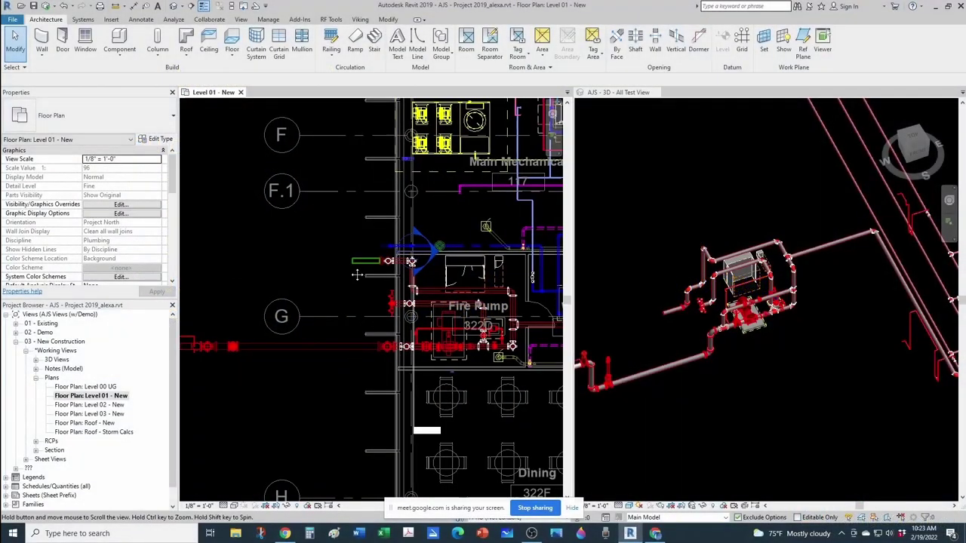
pyautogui.moveTo(362, 268); pyautogui.dragTo(309, 267, button='middle')
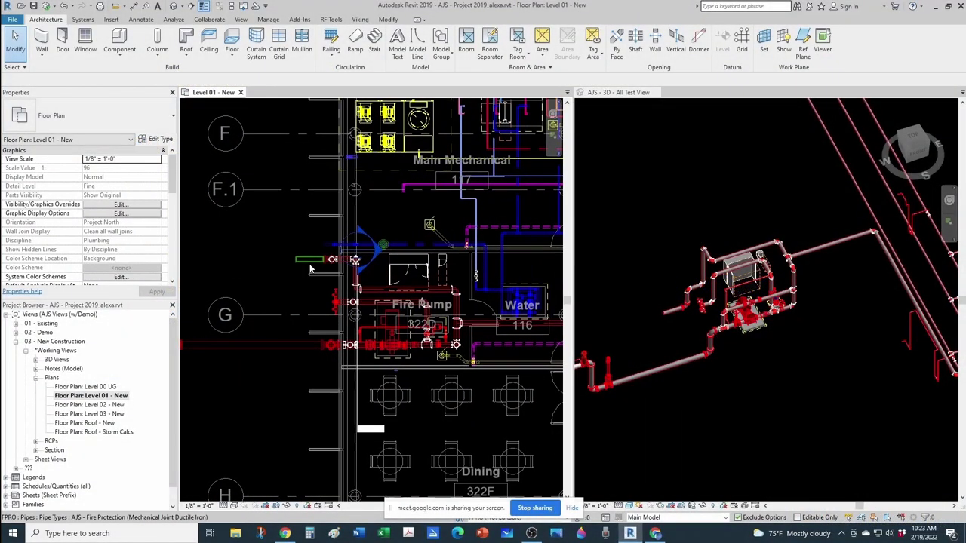
pyautogui.click(408, 272)
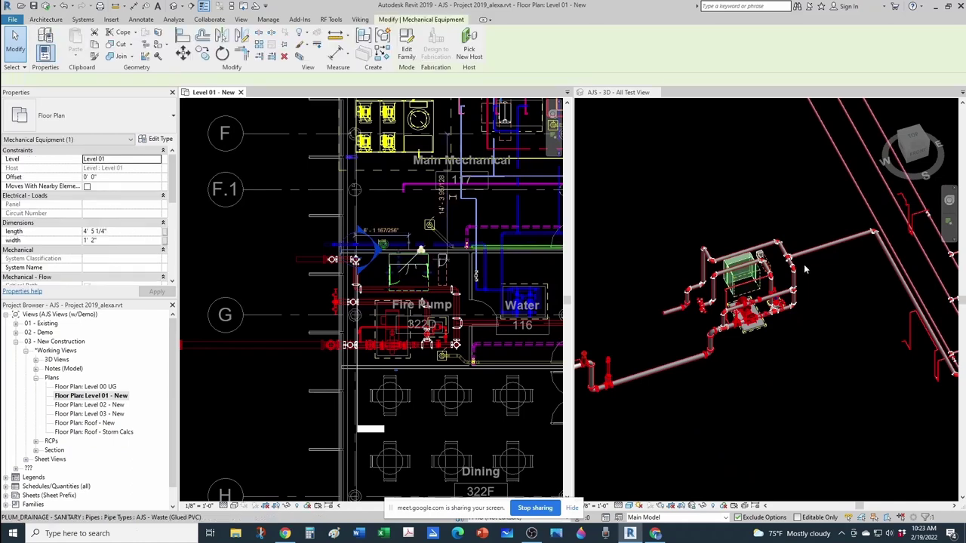
pyautogui.scroll(3, 715, 268)
pyautogui.click(710, 285)
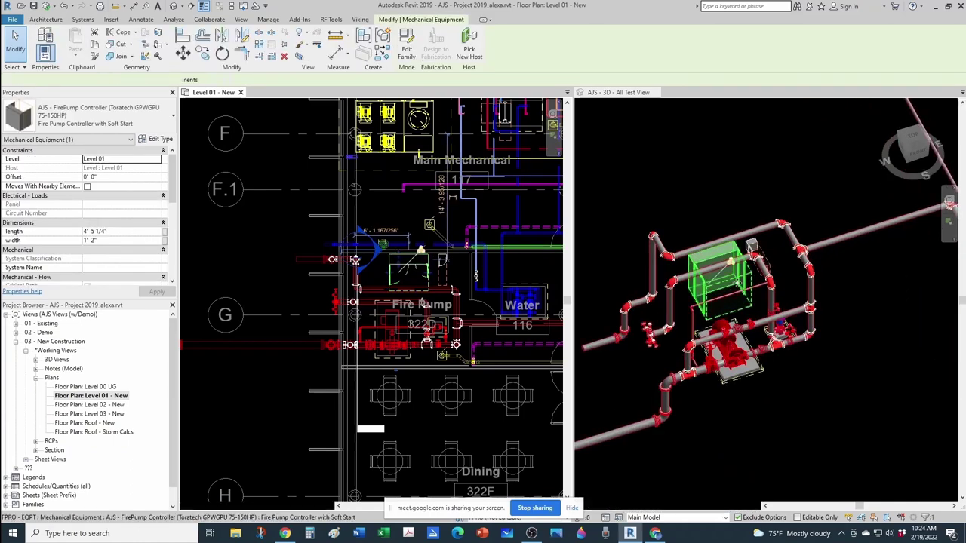
pyautogui.click(759, 247)
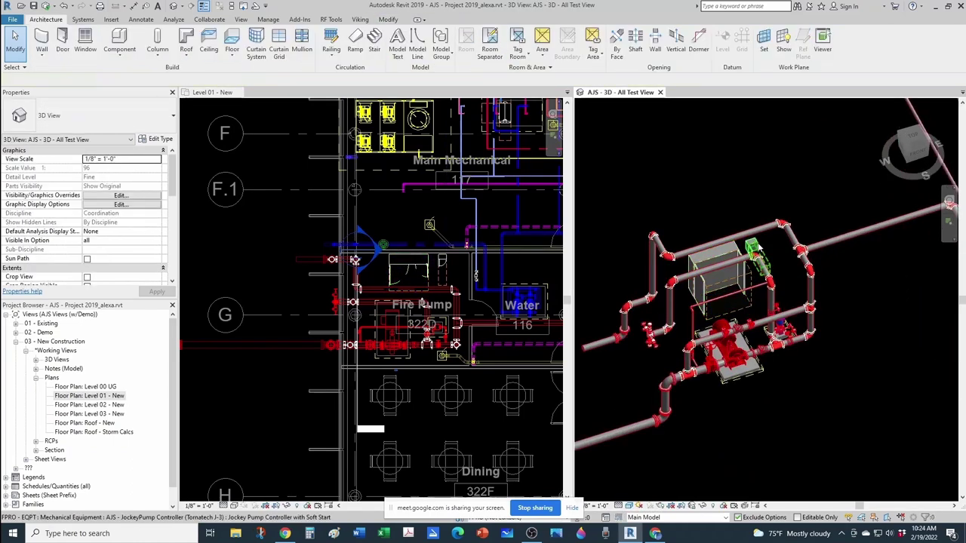
pyautogui.click(581, 273)
pyautogui.scroll(3, 737, 256)
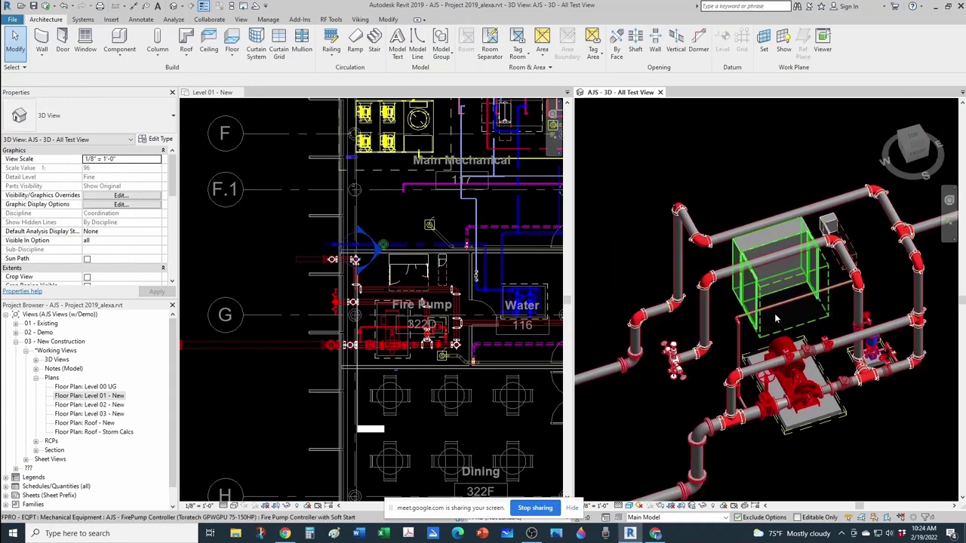
# Step: Copy the fire pump room's piping and equipment, including the equipment pad and its clearance, about 44' 6" vertically down the plan into Kitchen 115
pyautogui.scroll(-1, 420, 279)
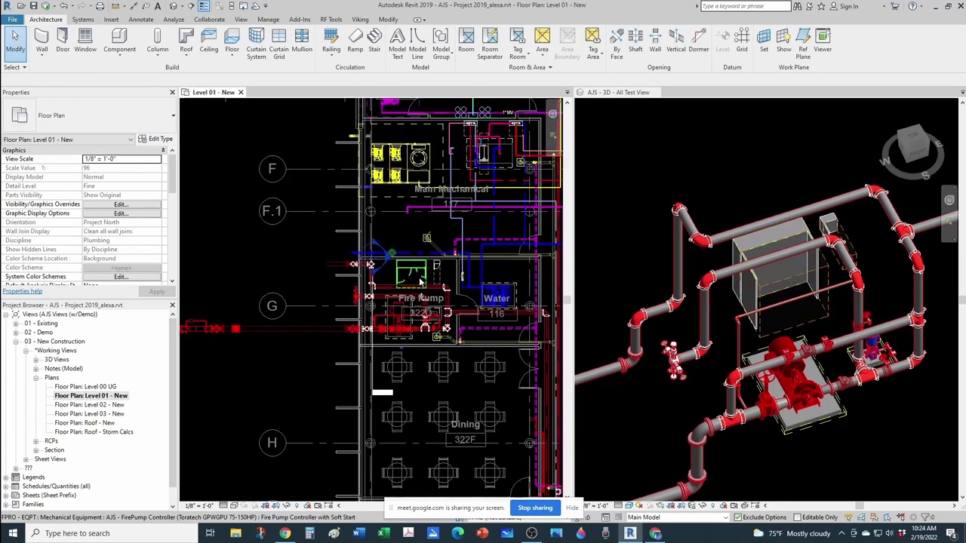
pyautogui.moveTo(433, 289); pyautogui.dragTo(403, 290, button='middle')
pyautogui.moveTo(282, 248); pyautogui.dragTo(422, 338)
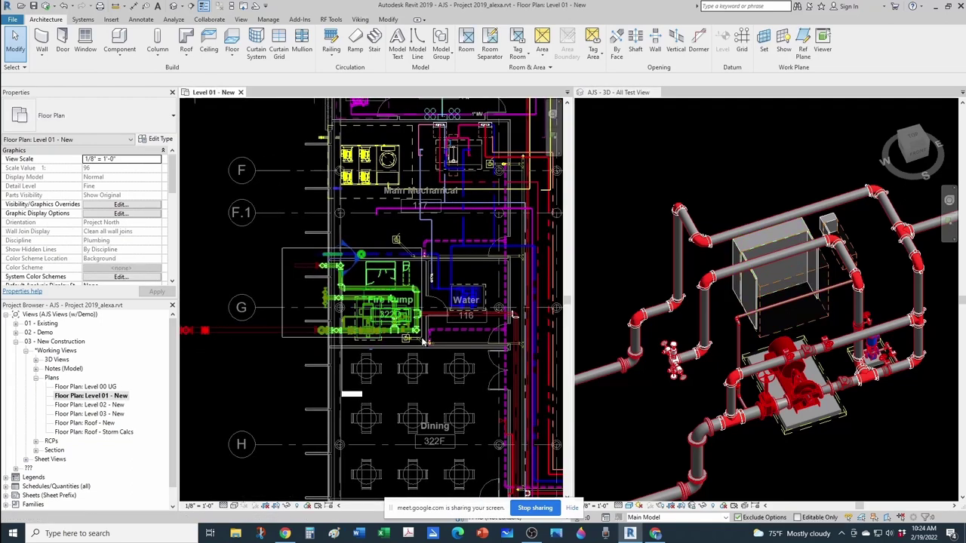
pyautogui.click(424, 342)
pyautogui.scroll(2, 376, 331)
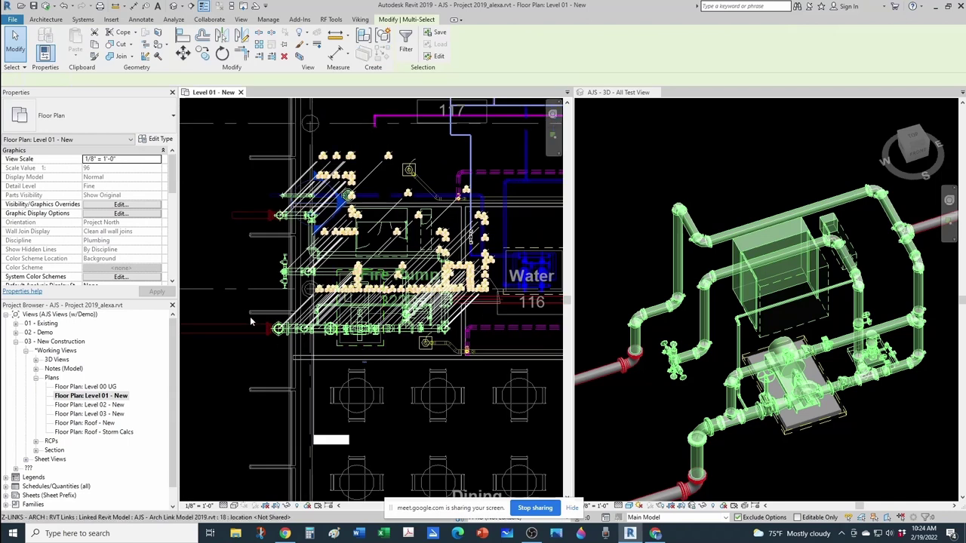
pyautogui.moveTo(242, 271); pyautogui.dragTo(398, 370)
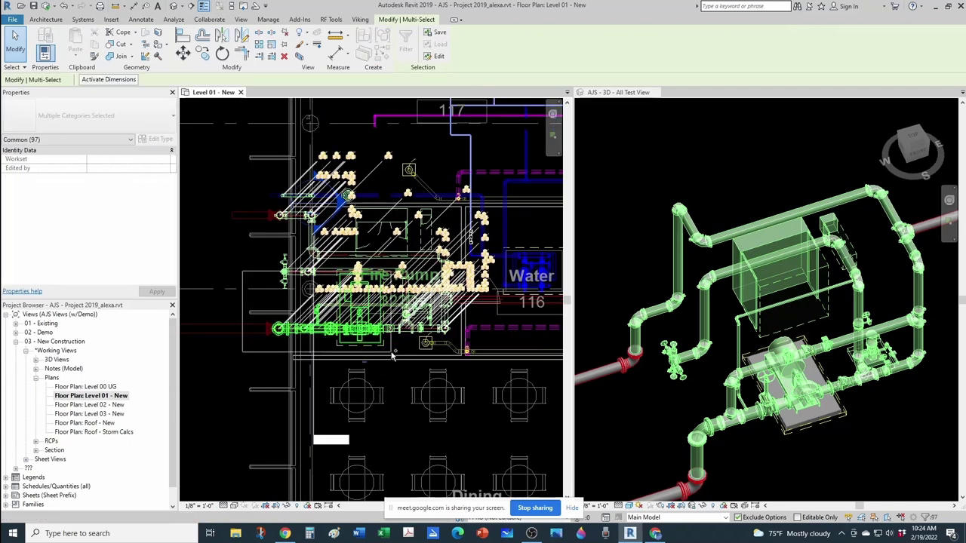
pyautogui.keyDown('ctrl'); pyautogui.click(387, 350); pyautogui.keyUp('ctrl')
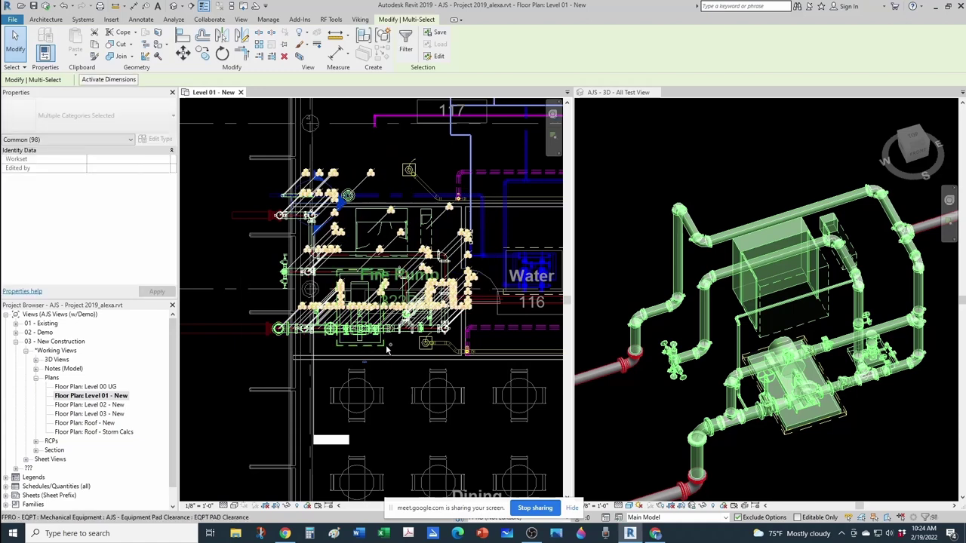
pyautogui.keyDown('ctrl'); pyautogui.click(386, 344); pyautogui.keyUp('ctrl')
pyautogui.scroll(-3, 387, 308)
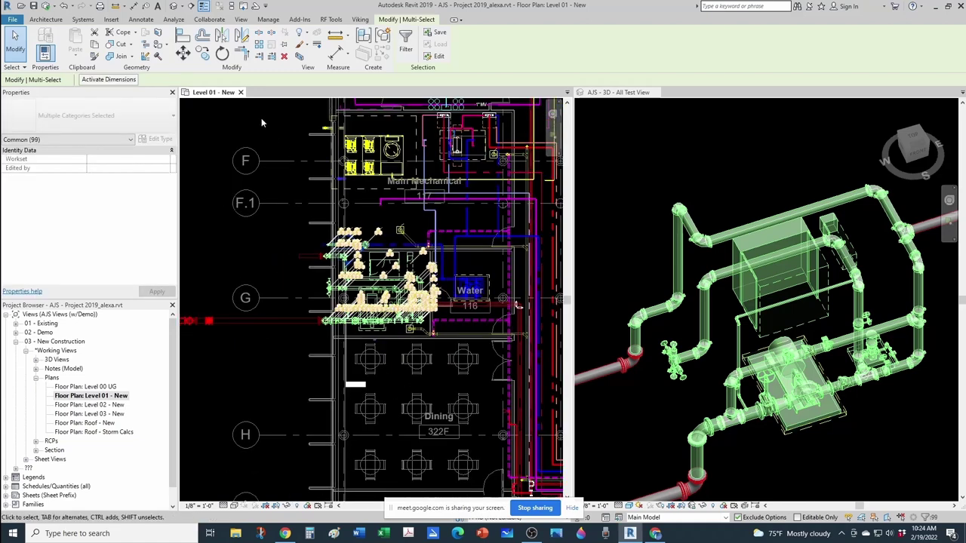
pyautogui.click(202, 52)
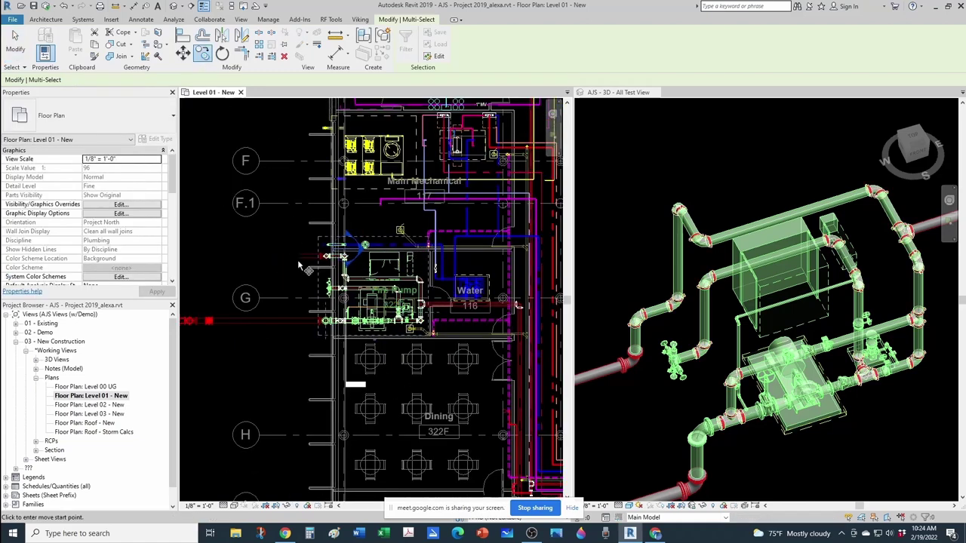
pyautogui.click(301, 288)
pyautogui.scroll(-2, 301, 289)
pyautogui.moveTo(295, 442); pyautogui.dragTo(295, 337, button='middle')
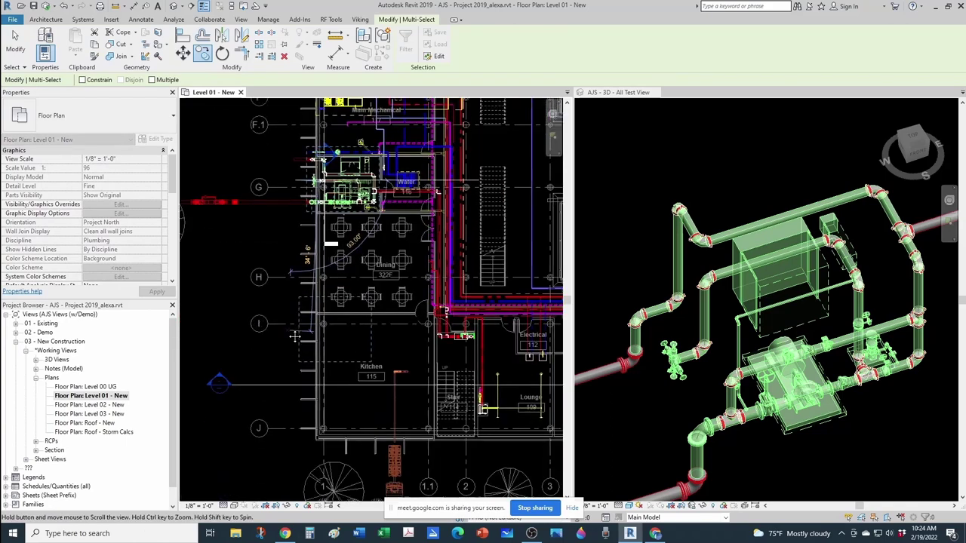
pyautogui.scroll(2, 294, 343)
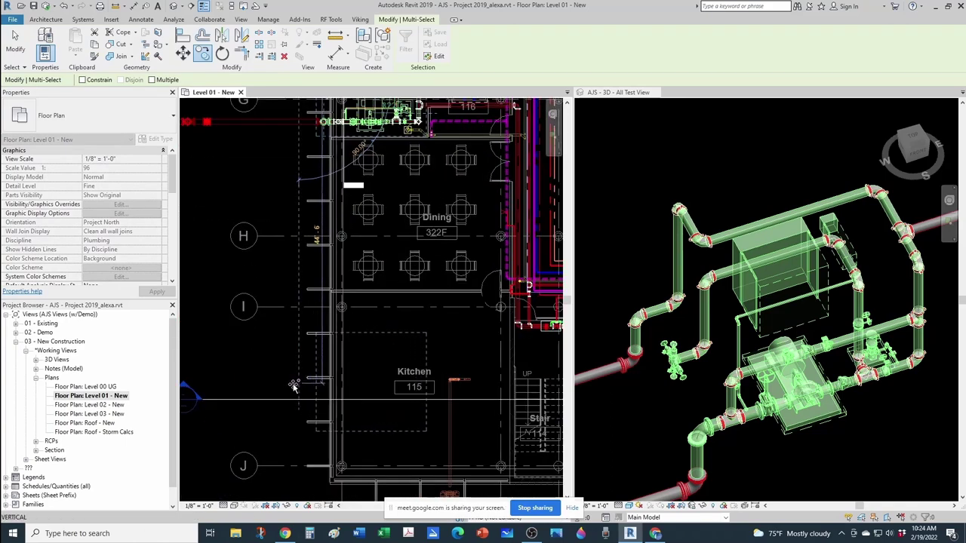
pyautogui.click(295, 387)
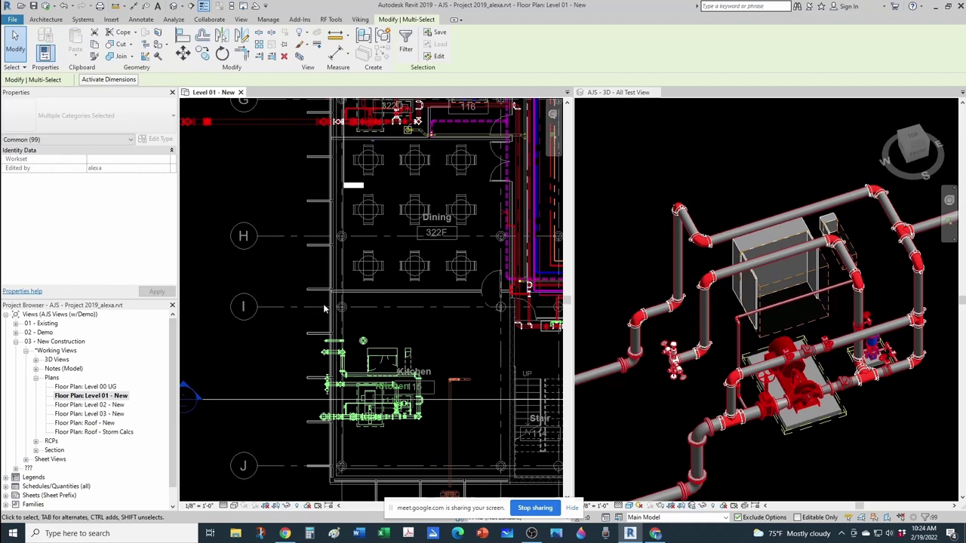
# Step: Delete the original piping, valves, jockey pump and controllers in the Fire Pump room, keeping the fire pump, its equipment pad and pad clearance
pyautogui.scroll(-1, 326, 306)
pyautogui.moveTo(355, 251); pyautogui.dragTo(368, 418, button='middle')
pyautogui.scroll(1, 330, 266)
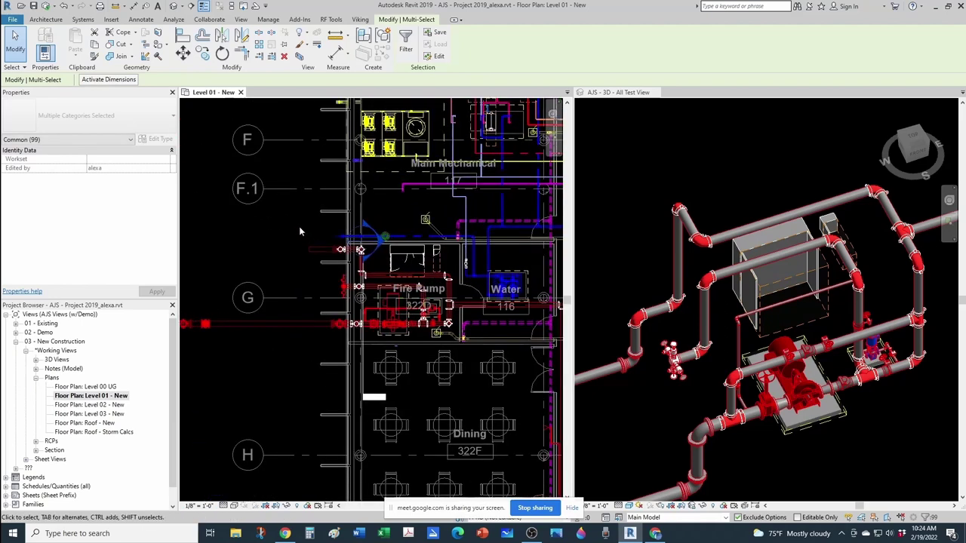
pyautogui.click(296, 198)
pyautogui.scroll(1, 299, 203)
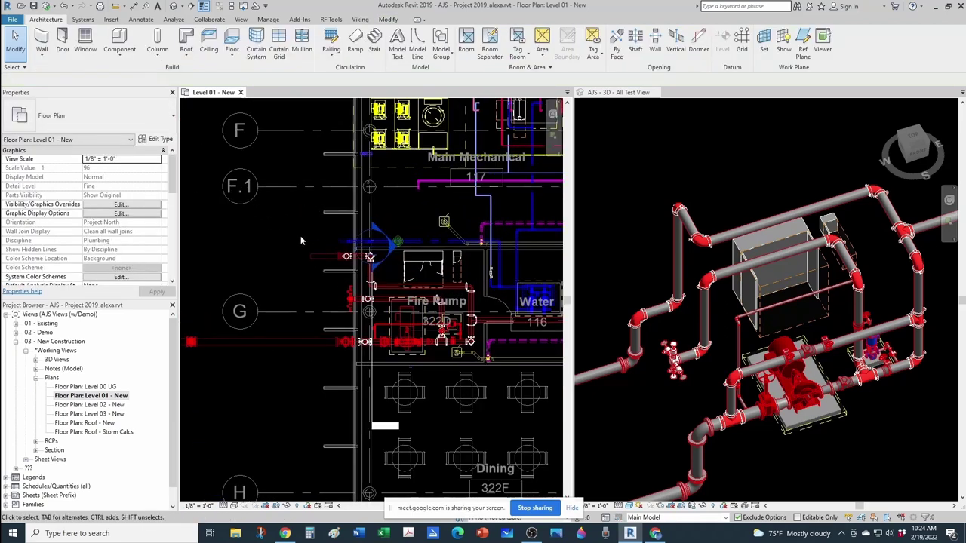
pyautogui.moveTo(300, 240); pyautogui.dragTo(474, 352)
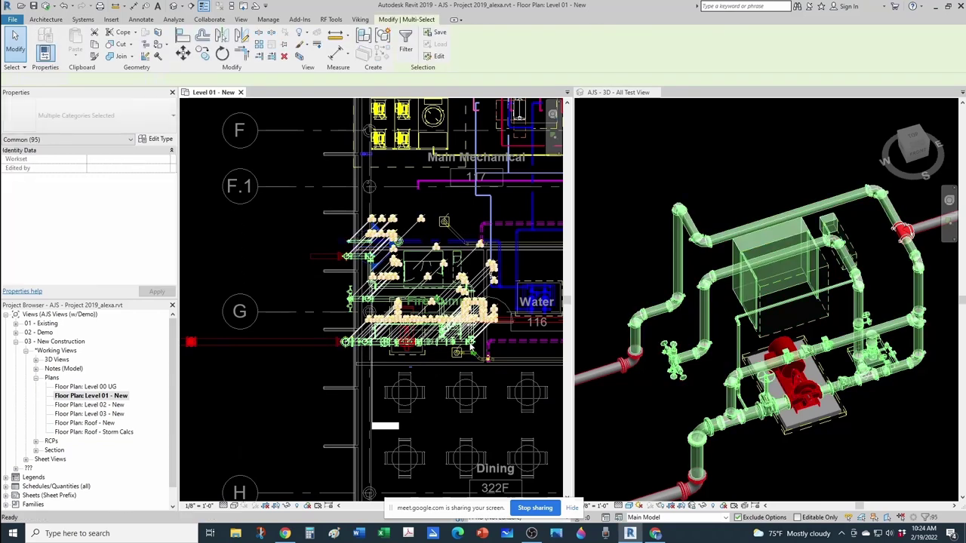
pyautogui.press('Delete')
pyautogui.scroll(1, 399, 340)
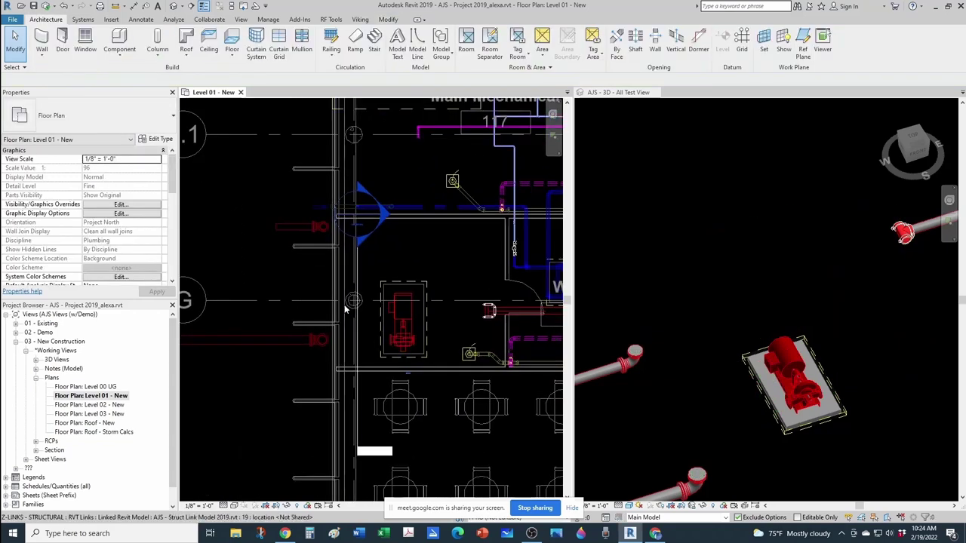
pyautogui.scroll(1, 345, 307)
pyautogui.moveTo(381, 346); pyautogui.dragTo(372, 333, button='middle')
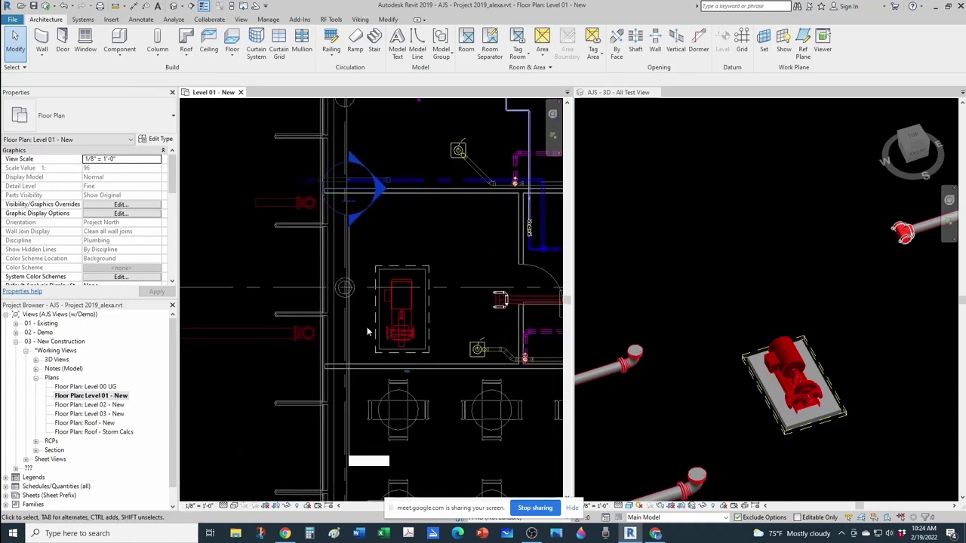
pyautogui.scroll(1, 367, 325)
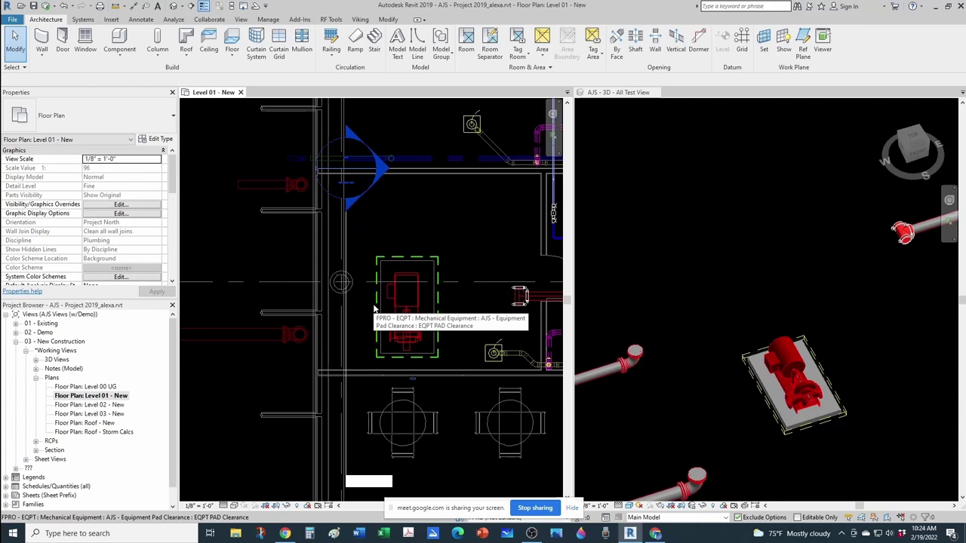
pyautogui.scroll(-1, 375, 308)
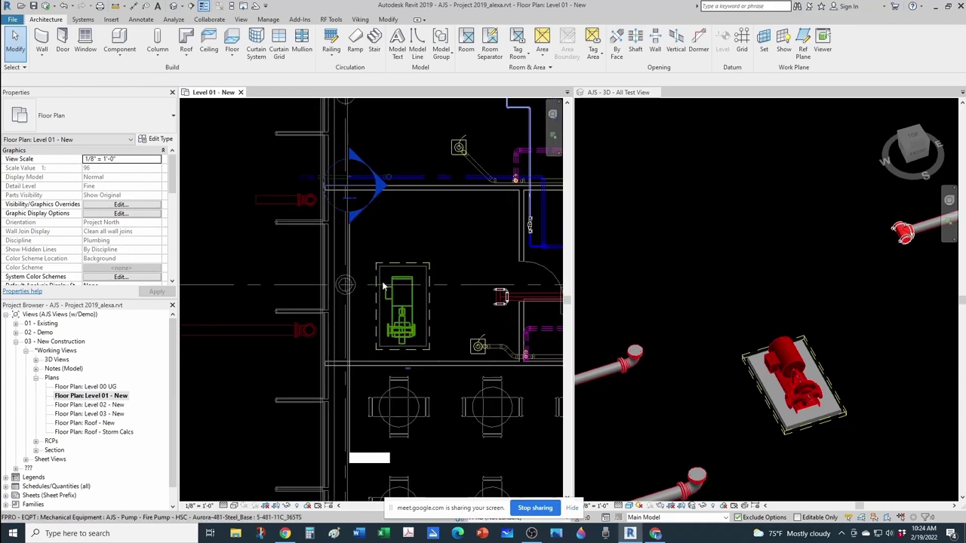
pyautogui.scroll(-1, 383, 287)
pyautogui.moveTo(422, 360); pyautogui.dragTo(384, 349, button='middle')
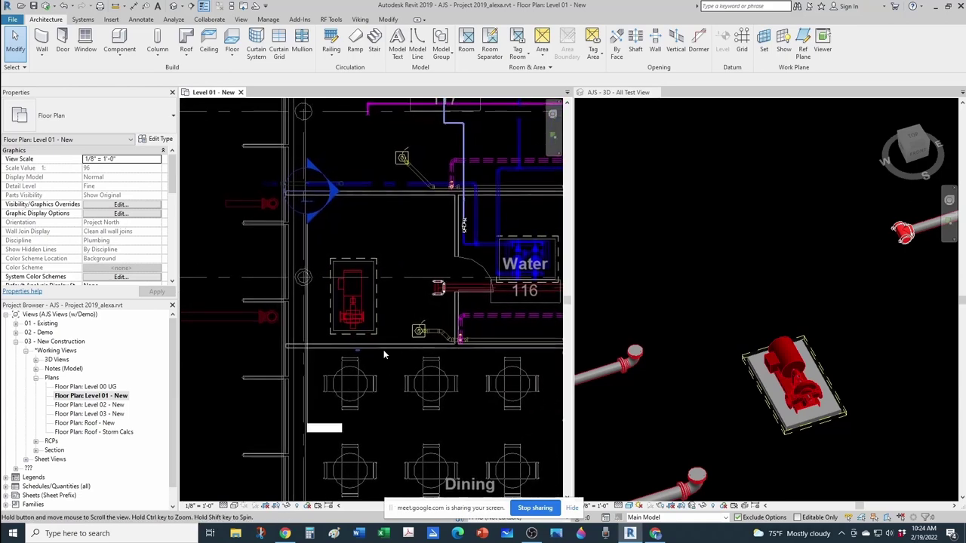
# Step: Delete the leftover fitting at the open end of the fire main near the pump in the 3D view
pyautogui.click(775, 317)
pyautogui.scroll(-2, 752, 307)
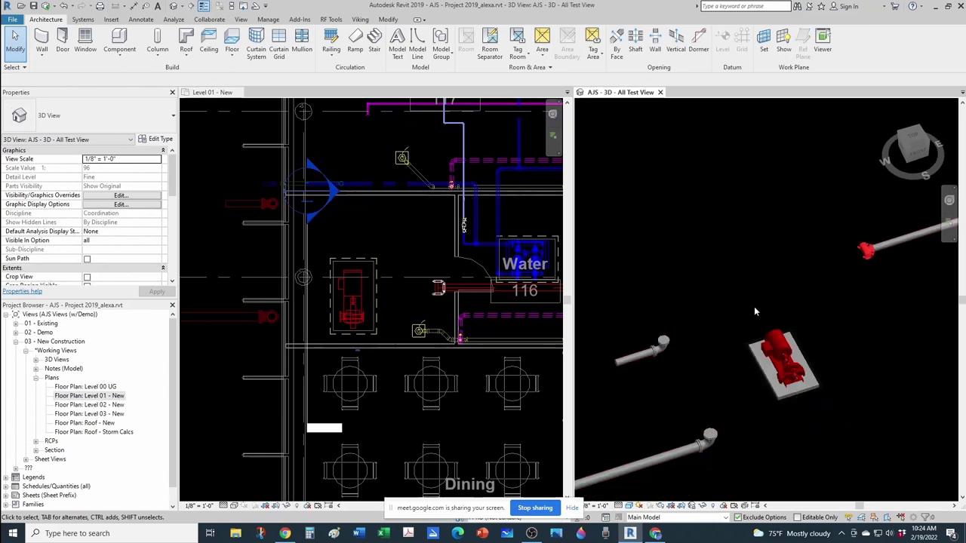
pyautogui.scroll(-1, 754, 307)
pyautogui.moveTo(809, 315); pyautogui.dragTo(723, 370, button='middle')
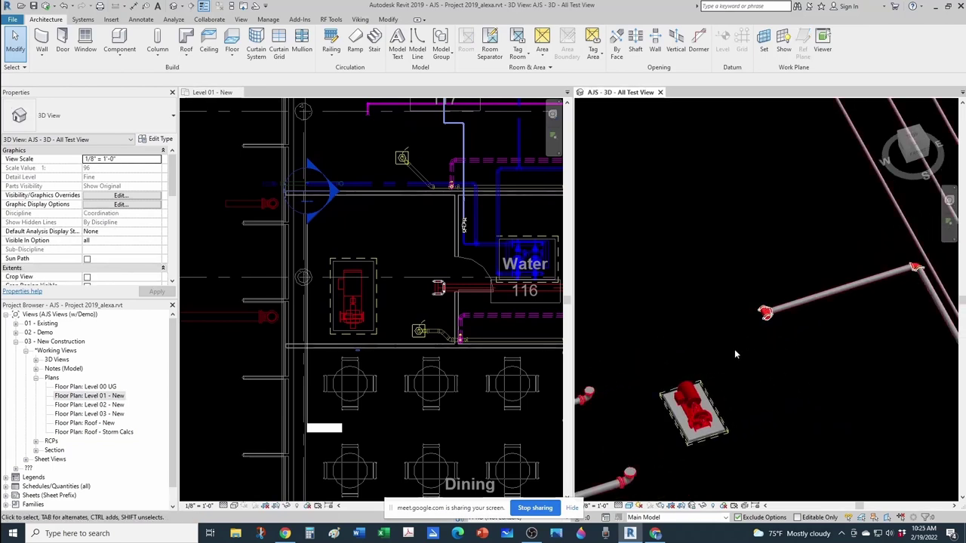
pyautogui.scroll(3, 741, 340)
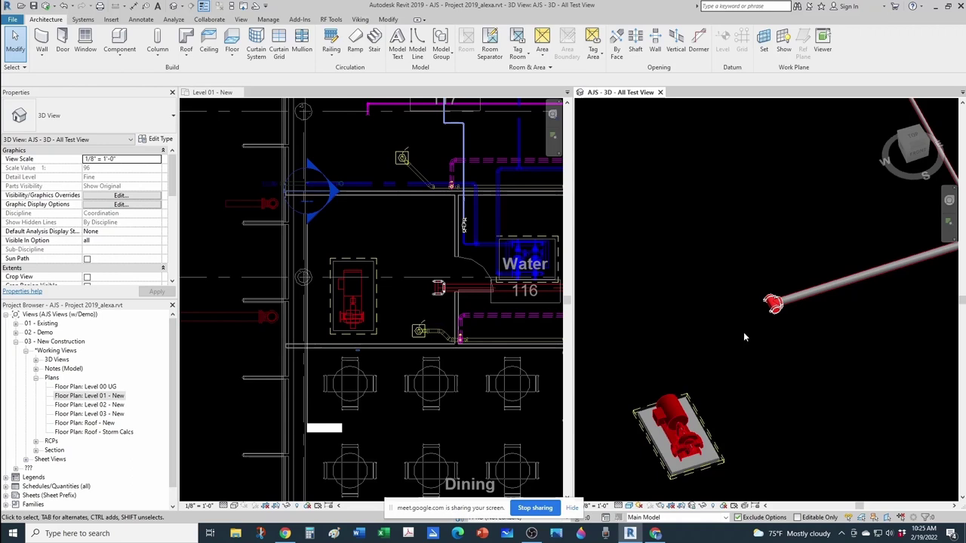
pyautogui.scroll(-2, 746, 258)
pyautogui.moveTo(747, 258); pyautogui.dragTo(821, 346)
pyautogui.press('Delete')
pyautogui.moveTo(748, 399); pyautogui.dragTo(736, 364, button='middle')
pyautogui.scroll(2, 725, 367)
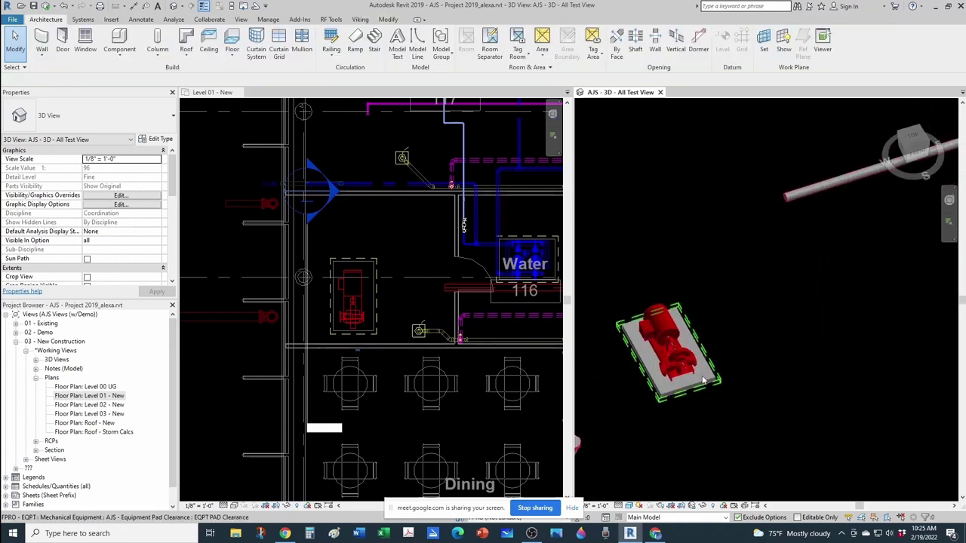
pyautogui.scroll(-1, 623, 293)
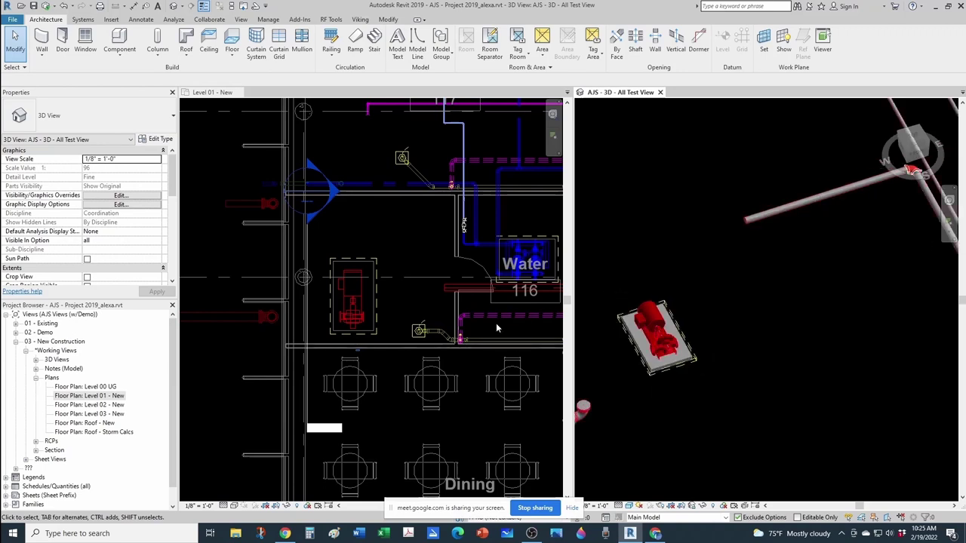
# Step: Move the fire pump, its equipment pad and pad clearance out of the room, beyond the exterior wall between grids G and H
pyautogui.click(370, 289)
pyautogui.moveTo(317, 242); pyautogui.dragTo(390, 355)
pyautogui.moveTo(324, 247); pyautogui.dragTo(384, 338)
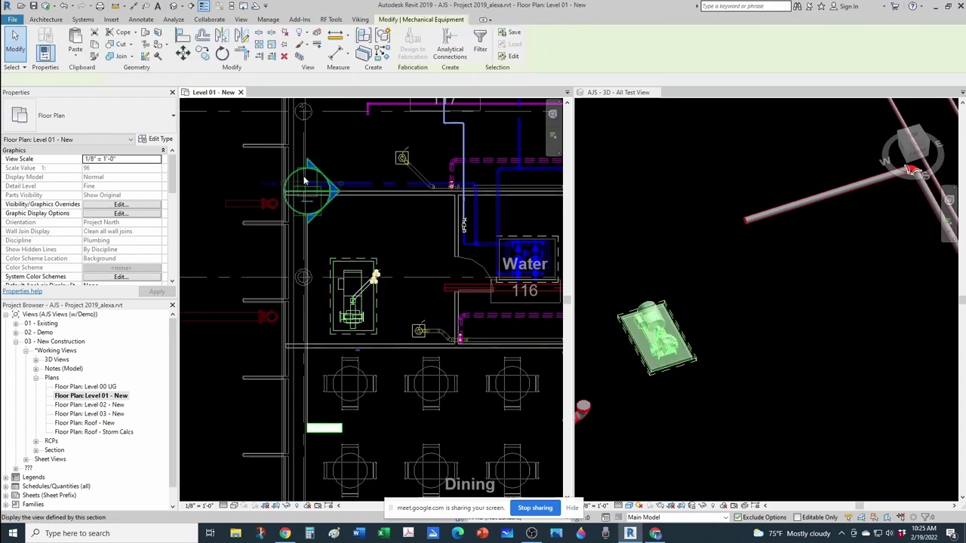
pyautogui.click(183, 54)
pyautogui.click(353, 299)
pyautogui.scroll(-3, 357, 298)
pyautogui.moveTo(363, 339); pyautogui.dragTo(386, 249, button='middle')
pyautogui.scroll(1, 324, 289)
pyautogui.click(272, 301)
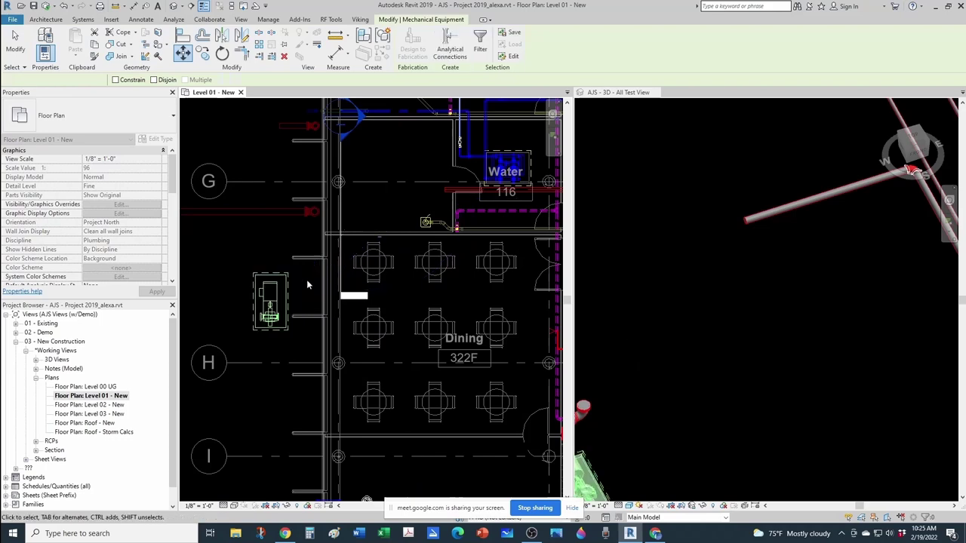
pyautogui.press('Escape')
pyautogui.scroll(2, 290, 283)
pyautogui.moveTo(290, 283); pyautogui.dragTo(328, 285, button='middle')
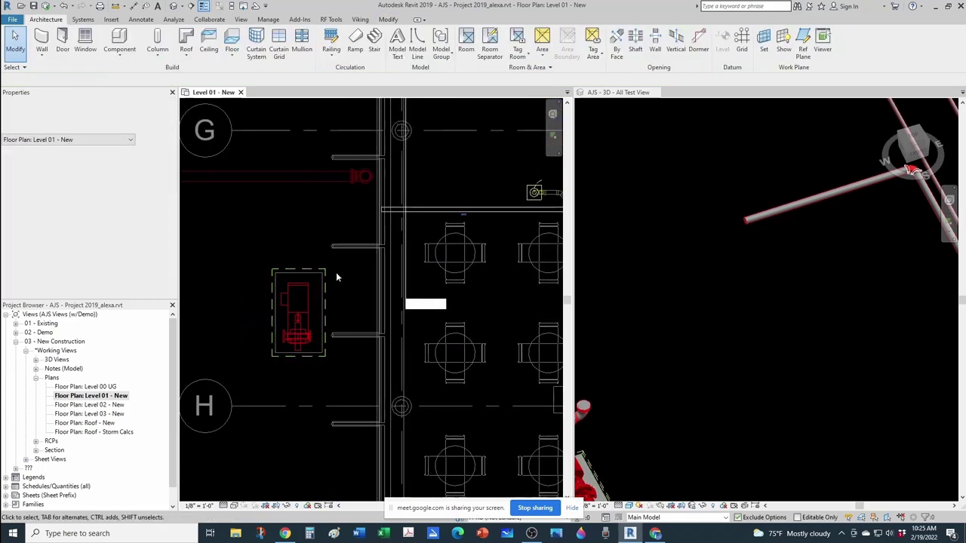
# Step: Inspect the fire pump's family type, properties and inlet and outlet connectors in the Level 01 plan
pyautogui.click(307, 301)
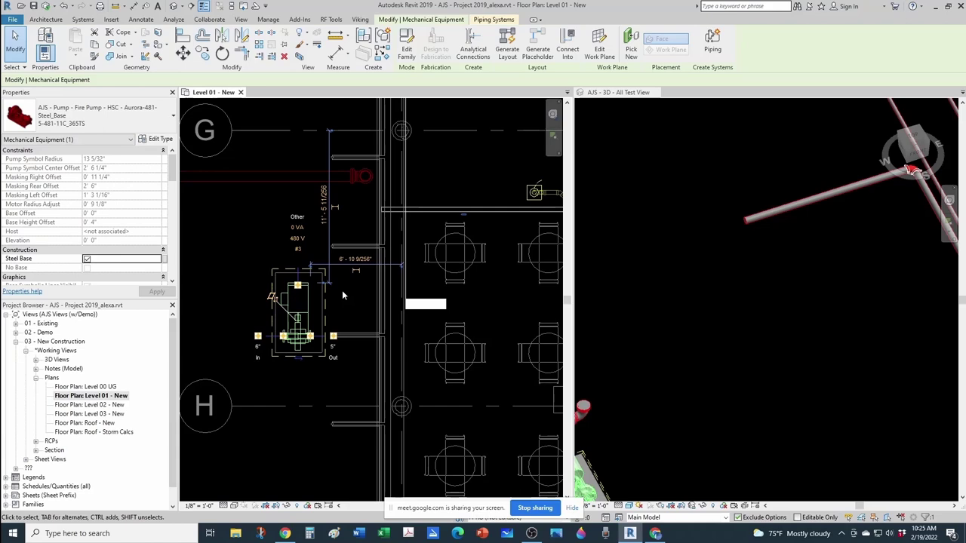
pyautogui.press('Escape')
pyautogui.scroll(1, 326, 274)
pyautogui.moveTo(293, 275); pyautogui.dragTo(326, 275, button='middle')
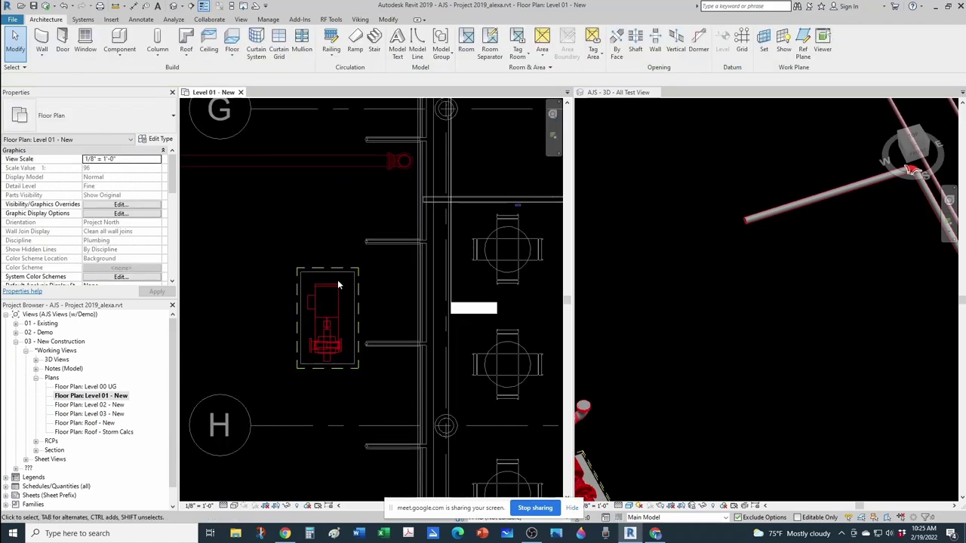
# Step: Copy only the equipment pad from under the fire pump diagonally at 45° into the empty Fire Pump room, onto grid line G
pyautogui.click(350, 280)
pyautogui.scroll(-2, 344, 302)
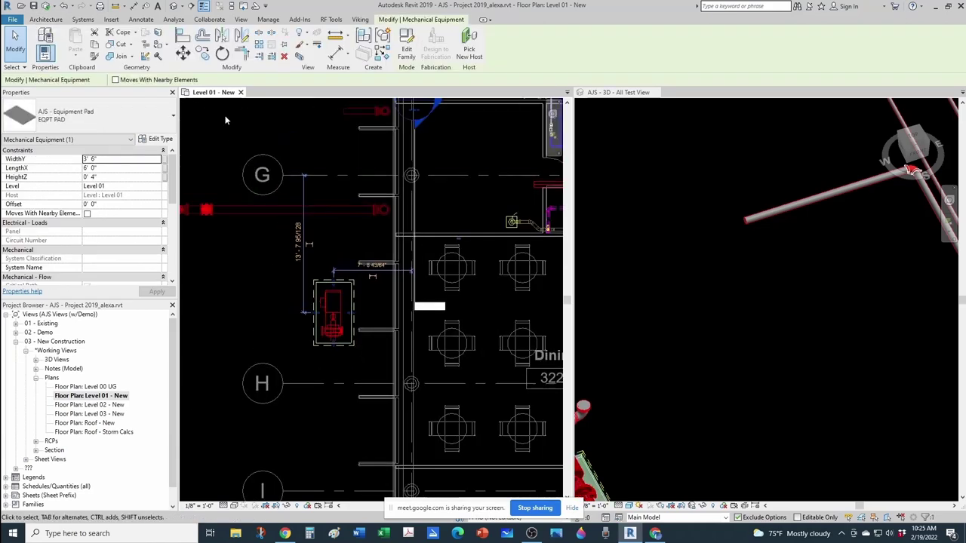
pyautogui.click(204, 58)
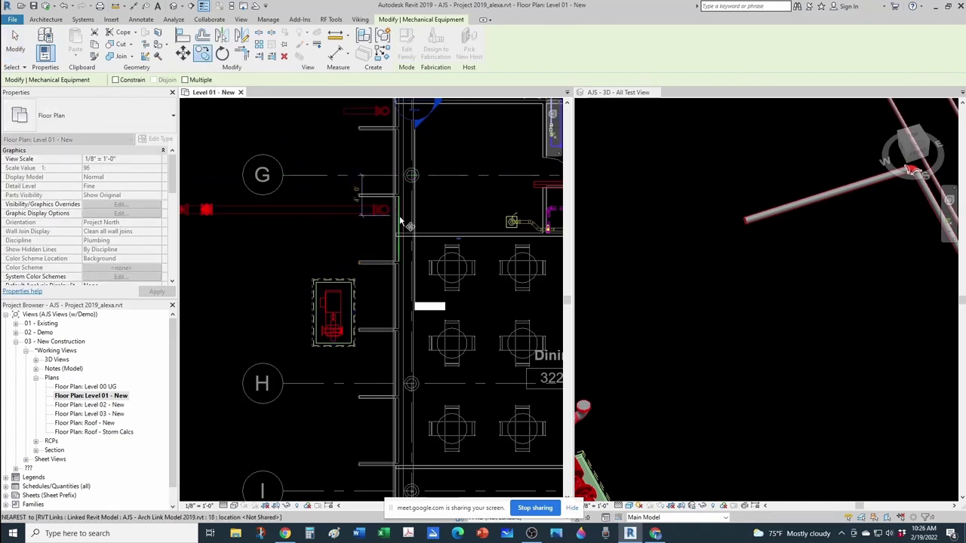
pyautogui.scroll(1, 358, 321)
pyautogui.click(344, 316)
pyautogui.scroll(-2, 355, 306)
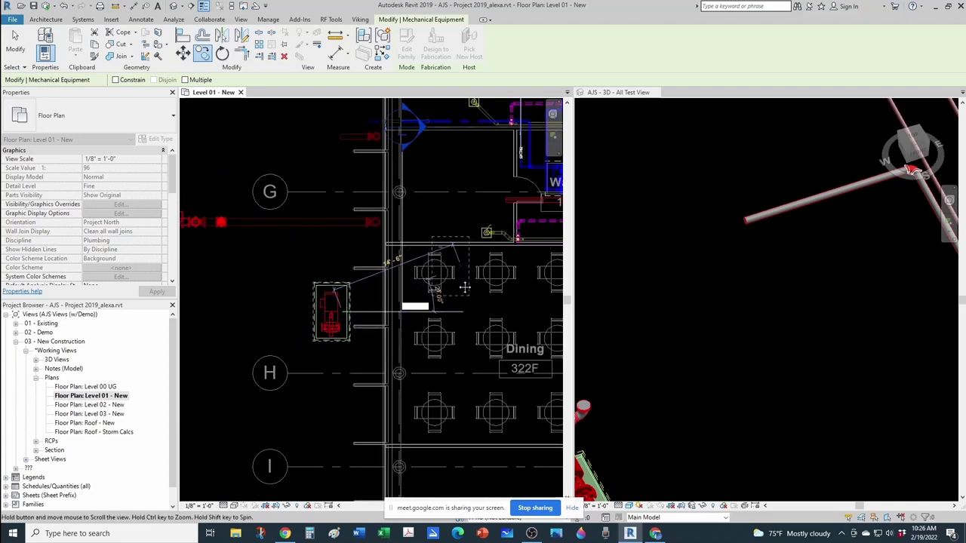
pyautogui.scroll(2, 446, 249)
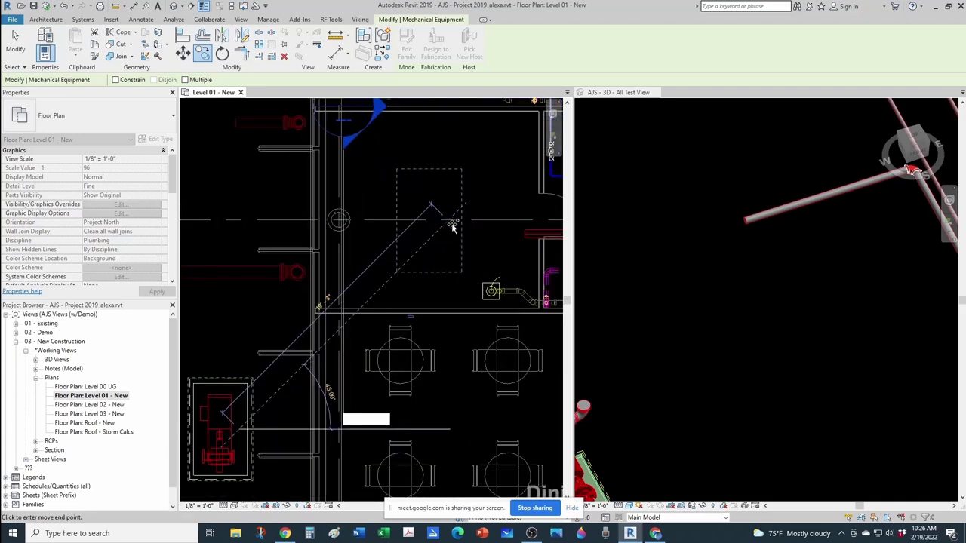
pyautogui.click(452, 226)
pyautogui.press('Escape')
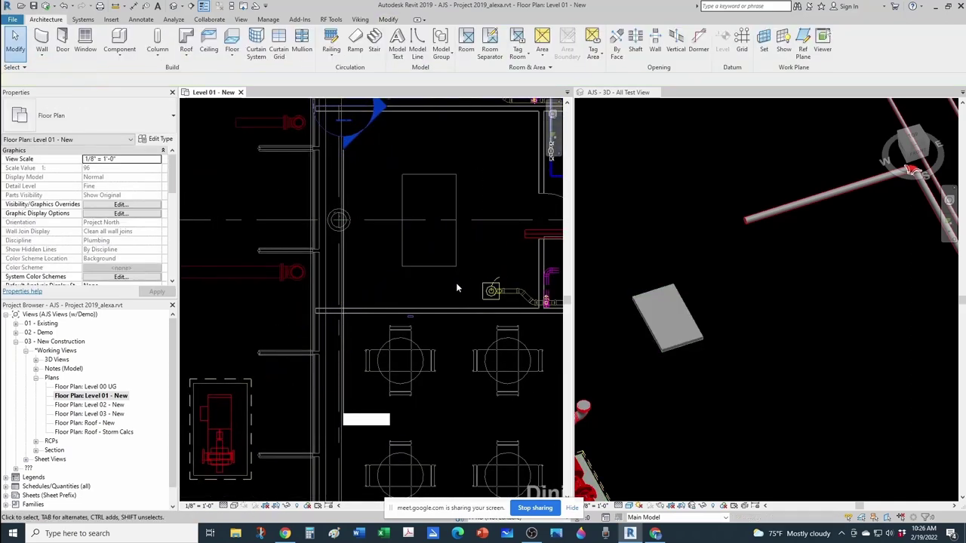
# Step: Check the dimensions of the copied equipment pad and of the pad clearance around the fire pump outside
pyautogui.scroll(1, 416, 261)
pyautogui.click(426, 269)
pyautogui.scroll(-1, 448, 267)
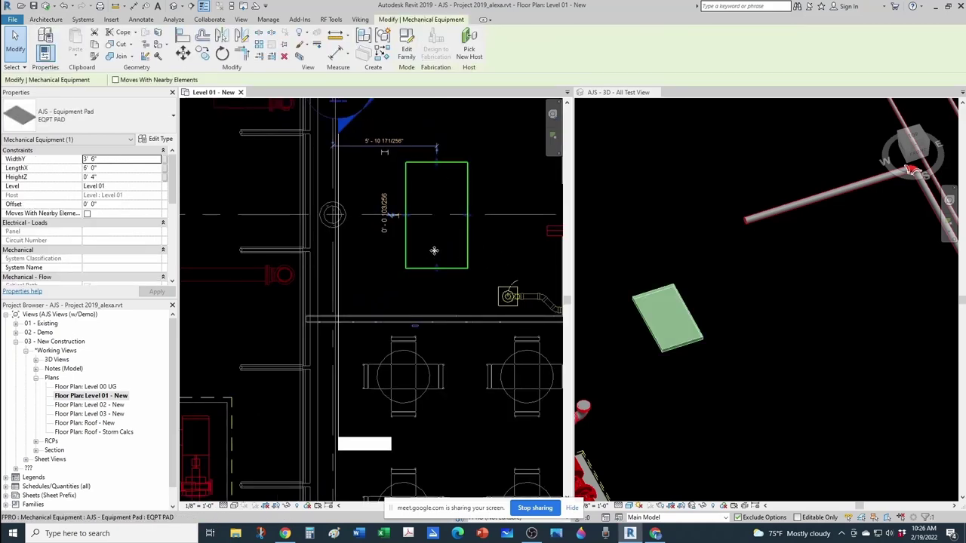
pyautogui.scroll(-1, 435, 250)
pyautogui.press('Escape')
pyautogui.scroll(1, 292, 348)
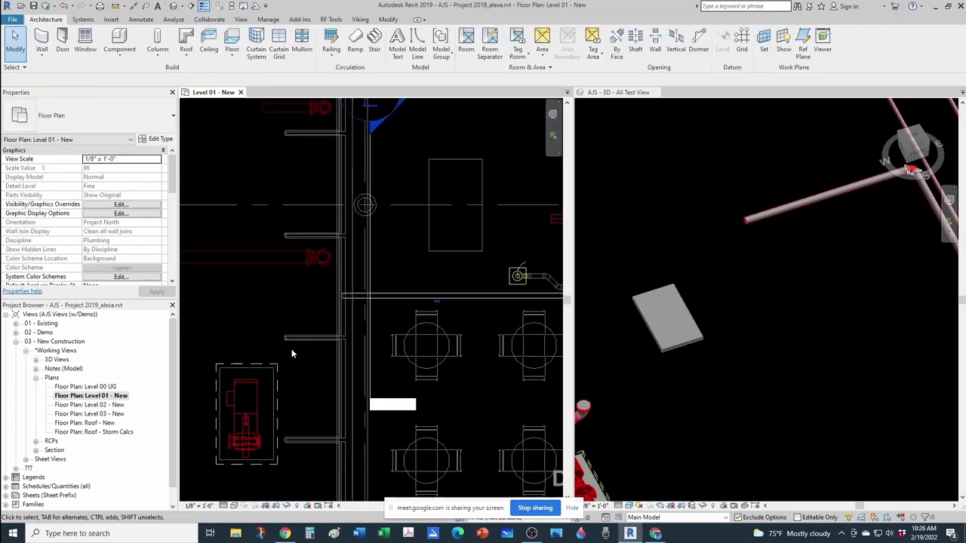
pyautogui.click(273, 366)
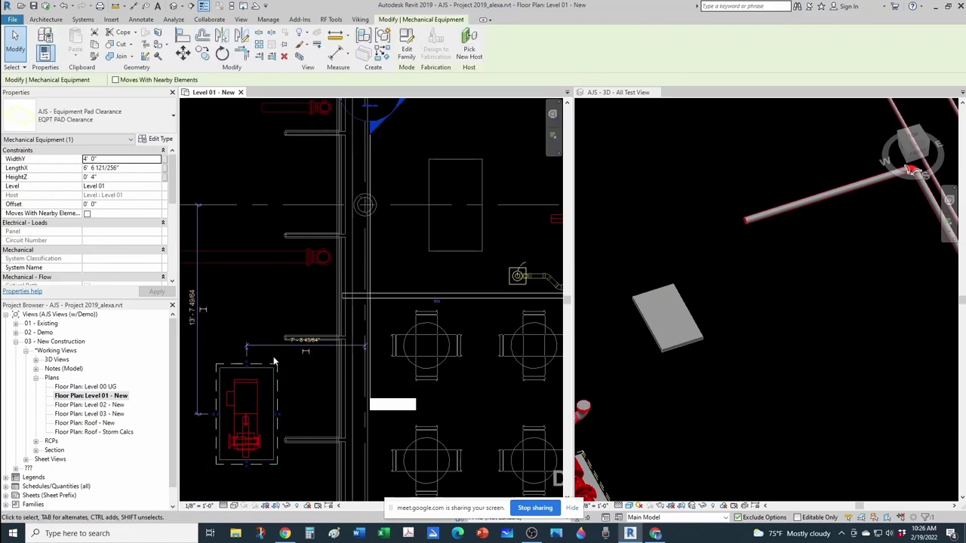
pyautogui.scroll(-1, 422, 213)
pyautogui.press('Escape')
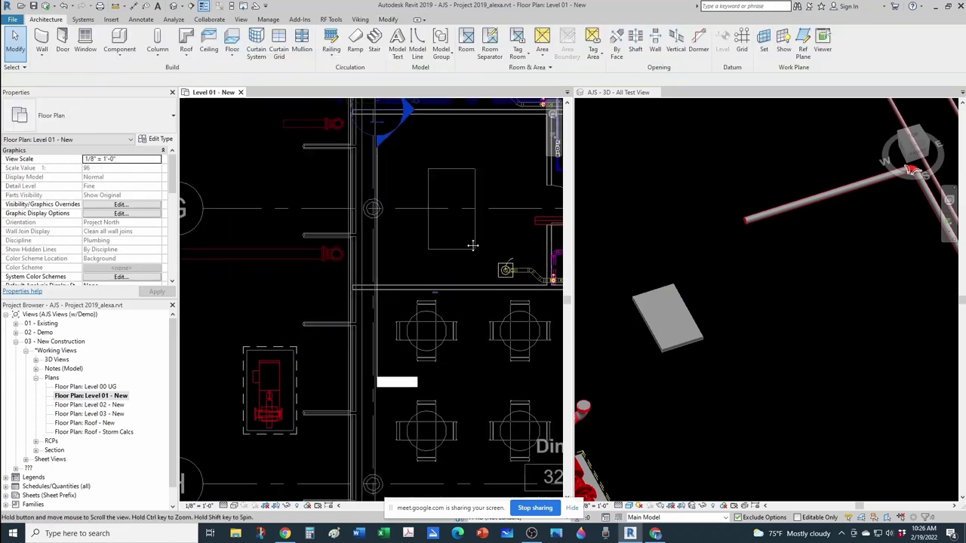
# Step: Move the copied equipment pad about 2' straight down the plan toward the Dining wall and check its offsets
pyautogui.click(466, 250)
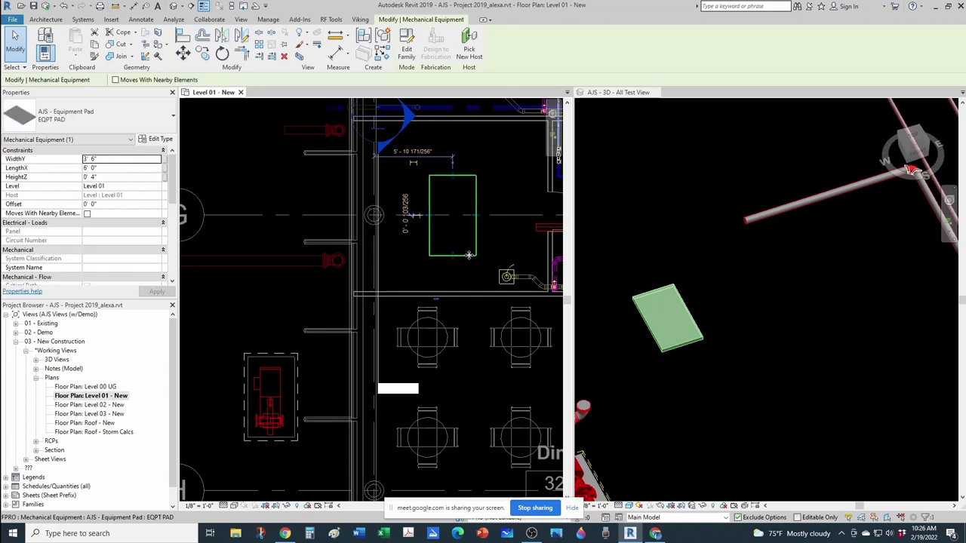
pyautogui.press('m')
pyautogui.press('v')
pyautogui.scroll(1, 401, 259)
pyautogui.click(408, 243)
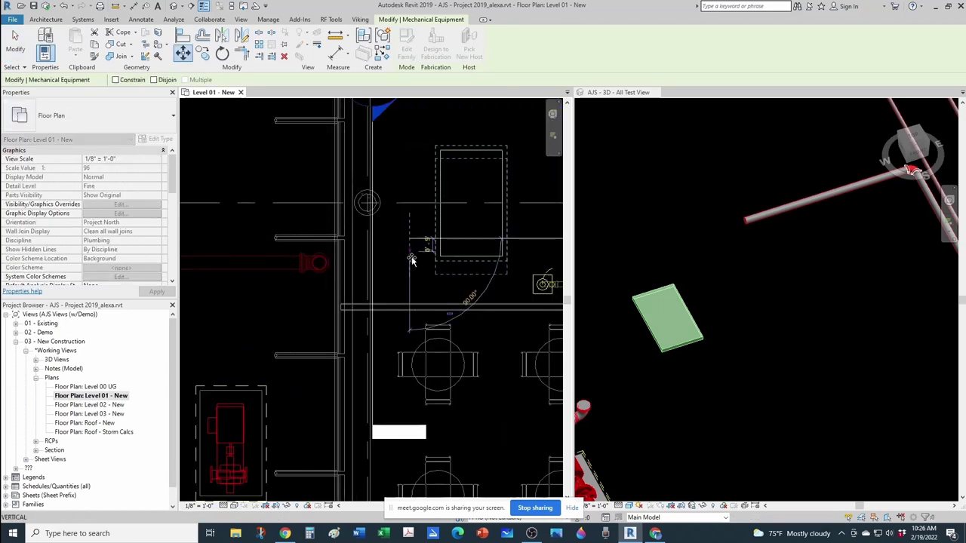
pyautogui.click(408, 271)
pyautogui.click(409, 270)
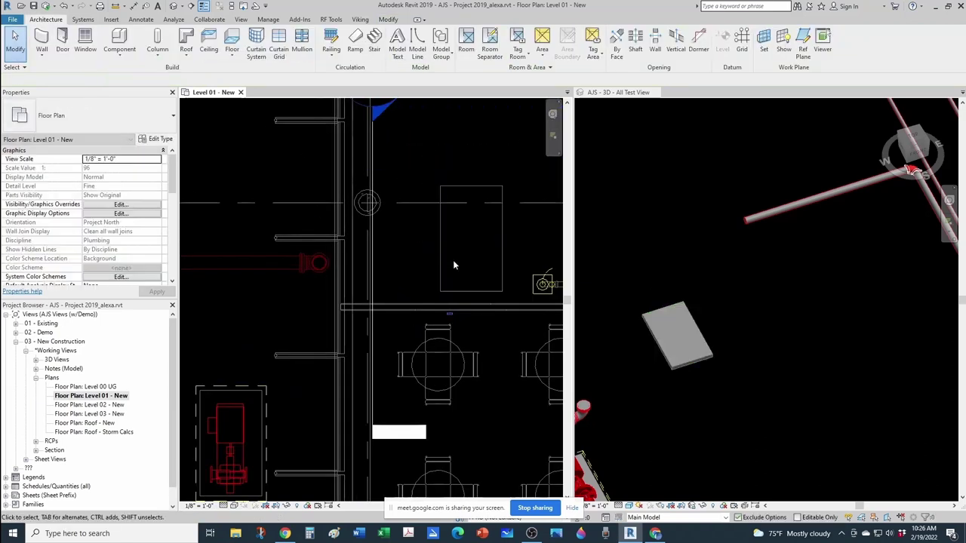
pyautogui.click(441, 268)
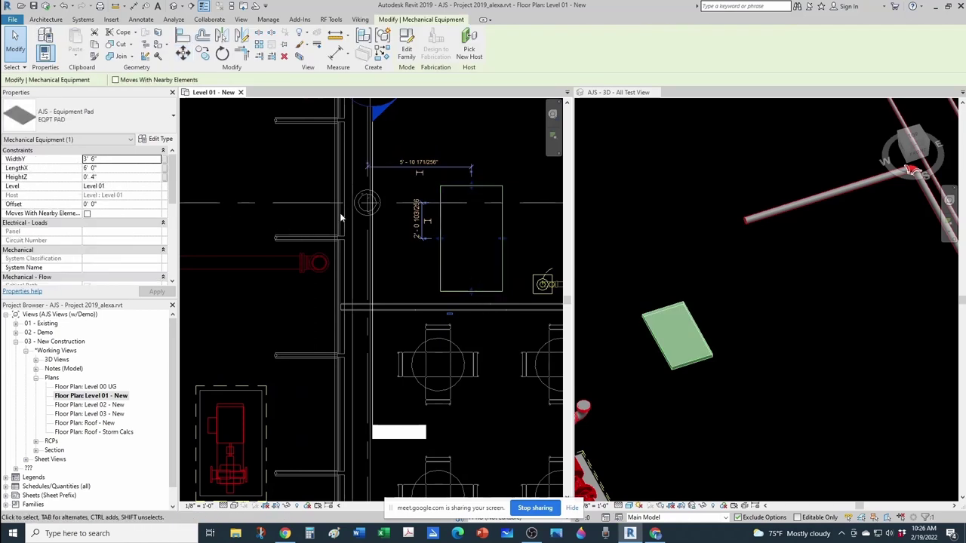
pyautogui.click(434, 235)
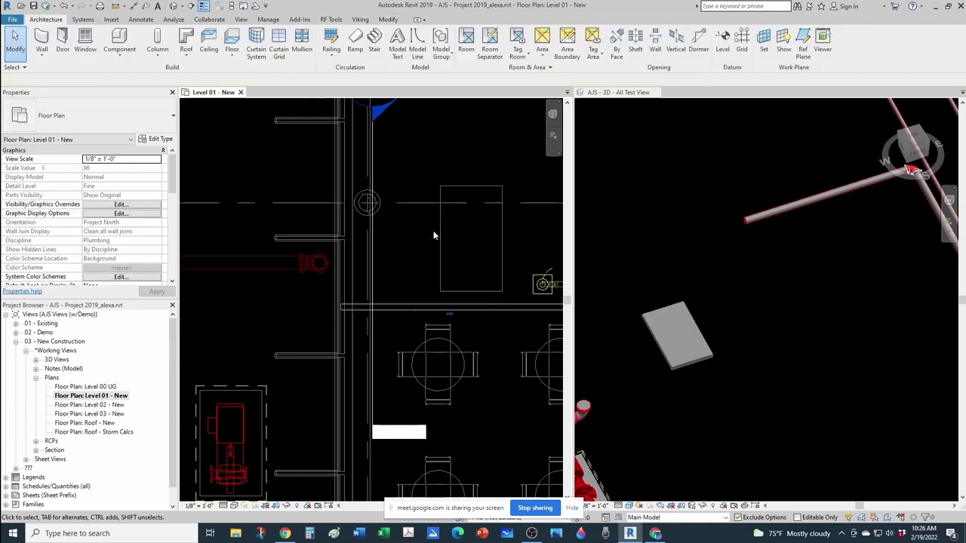
# Step: Copy the pad clearance around the fire pump outside into the Fire Pump room near the copied equipment pad, dismissing the save reminder
pyautogui.scroll(-2, 456, 230)
pyautogui.scroll(2, 470, 272)
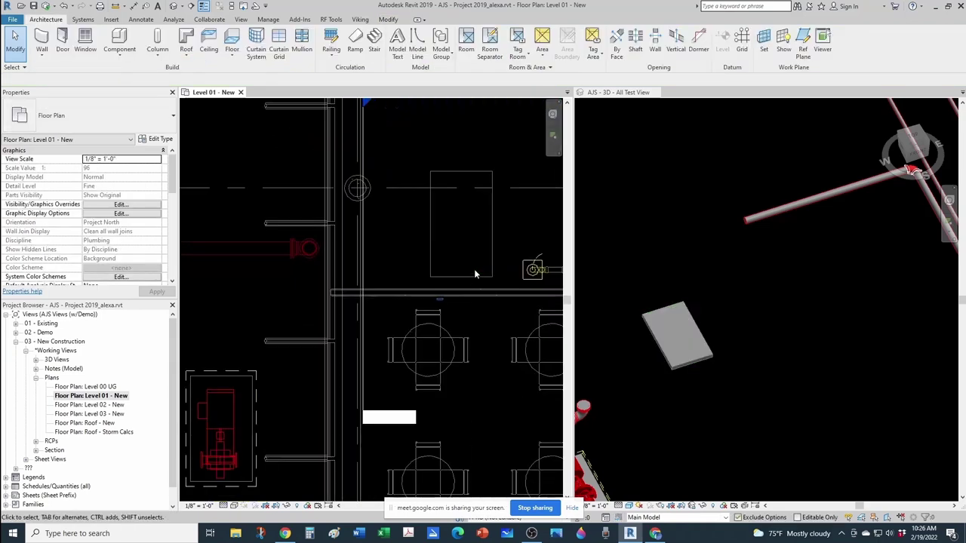
pyautogui.scroll(-2, 472, 274)
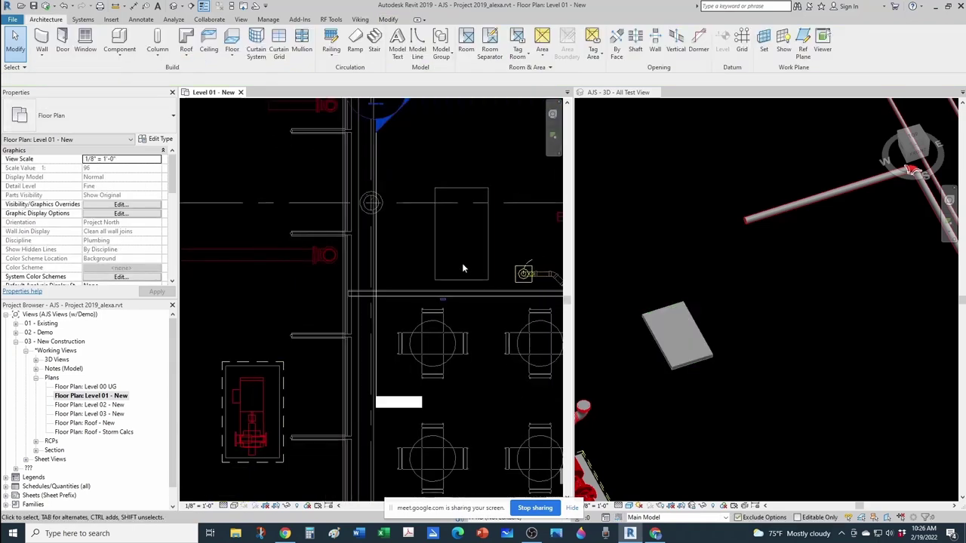
pyautogui.click(264, 363)
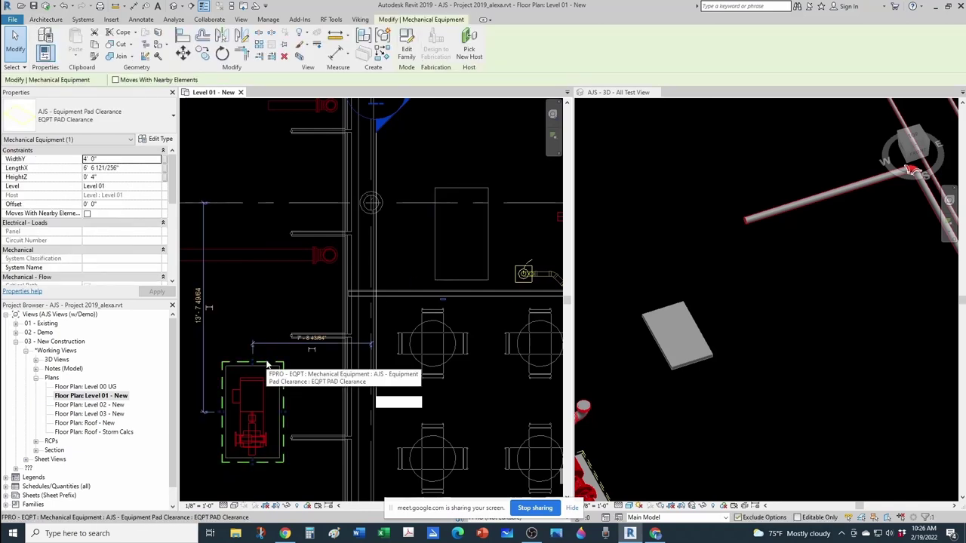
pyautogui.click(205, 55)
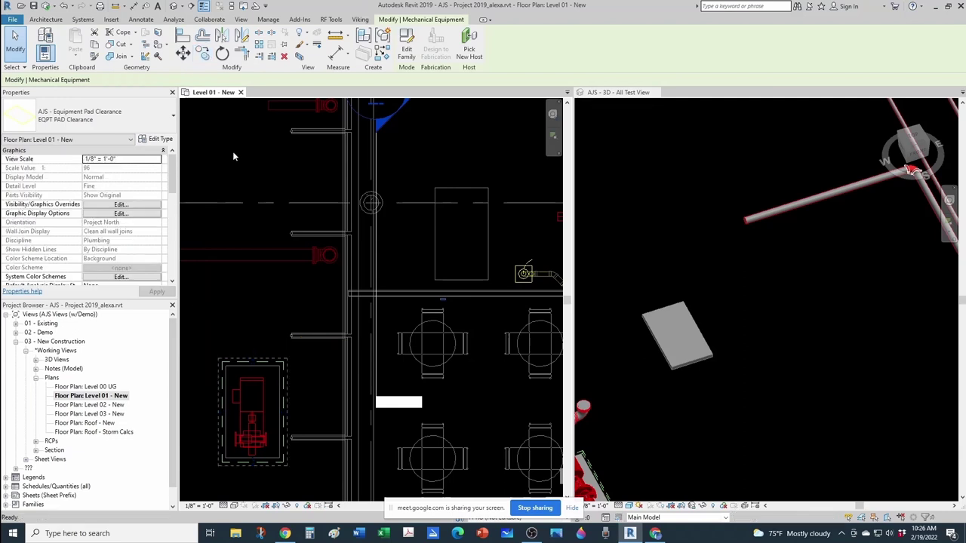
pyautogui.click(261, 362)
pyautogui.moveTo(492, 156); pyautogui.dragTo(487, 163, button='middle')
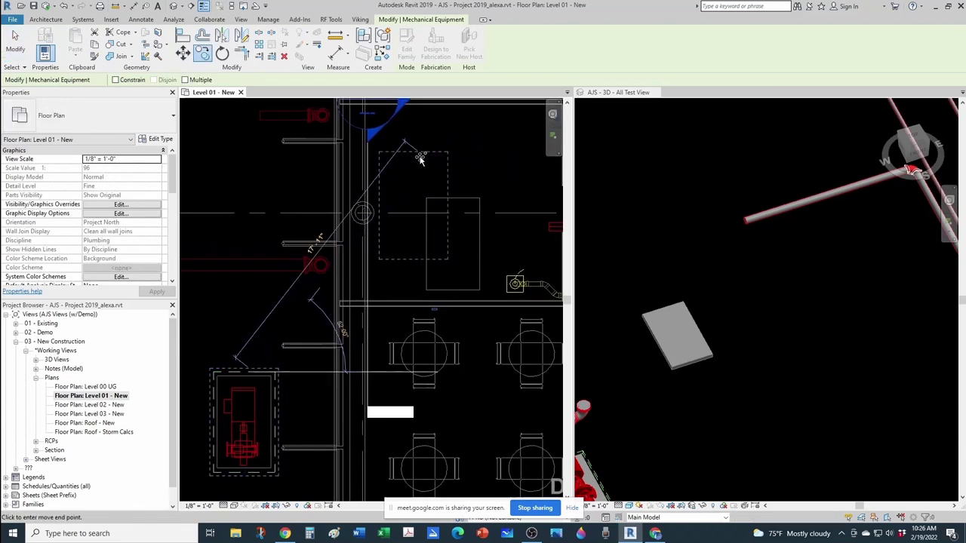
pyautogui.click(446, 189)
pyautogui.scroll(2, 452, 194)
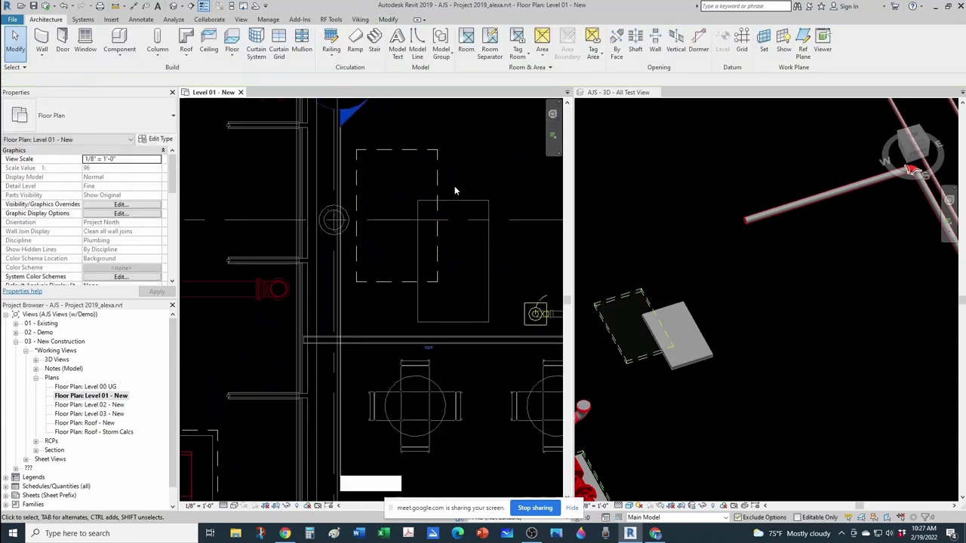
pyautogui.click(549, 305)
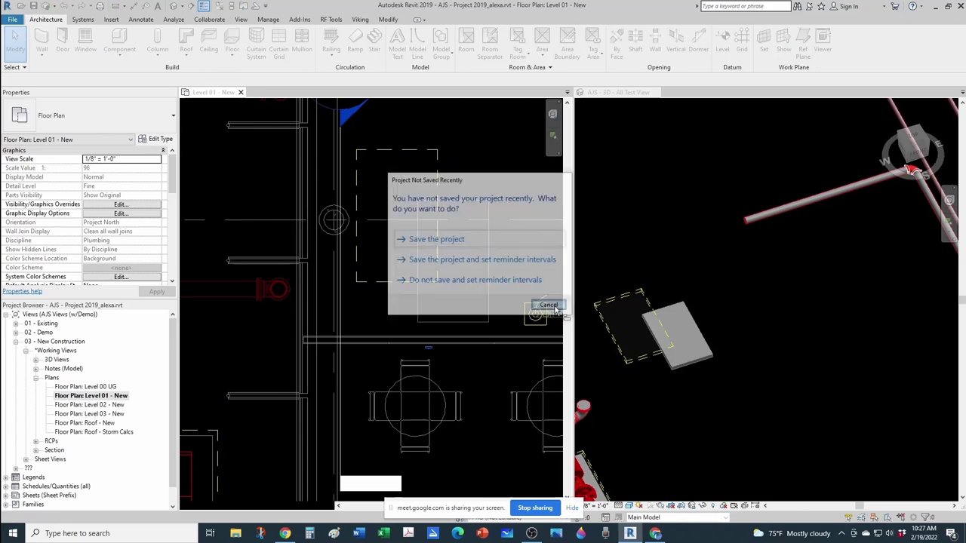
# Step: Align the copied pad clearance's vertical and horizontal centerlines with those of the equipment pad in the Fire Pump room
pyautogui.press('a')
pyautogui.press('l')
pyautogui.click(396, 202)
pyautogui.click(396, 203)
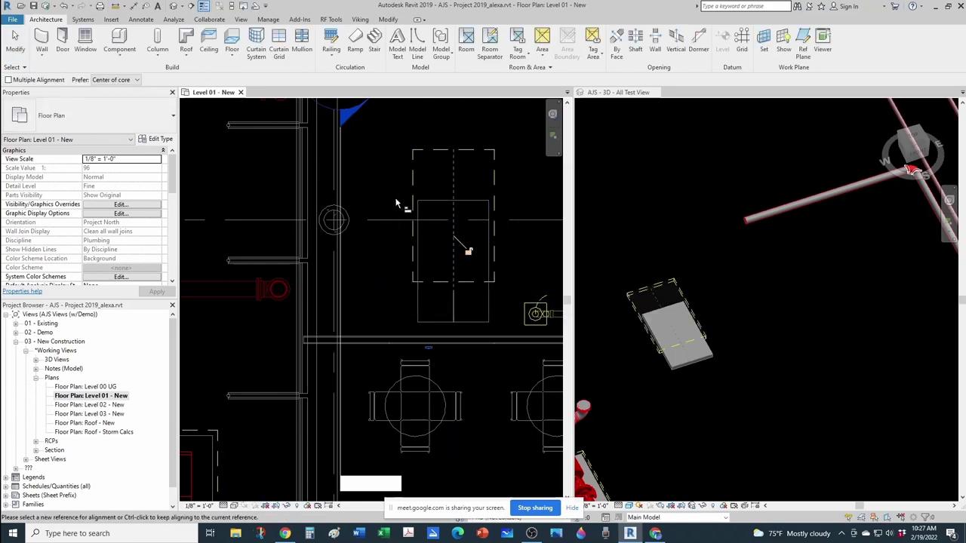
pyautogui.press('Escape')
pyautogui.press('Escape')
pyautogui.press('a')
pyautogui.press('l')
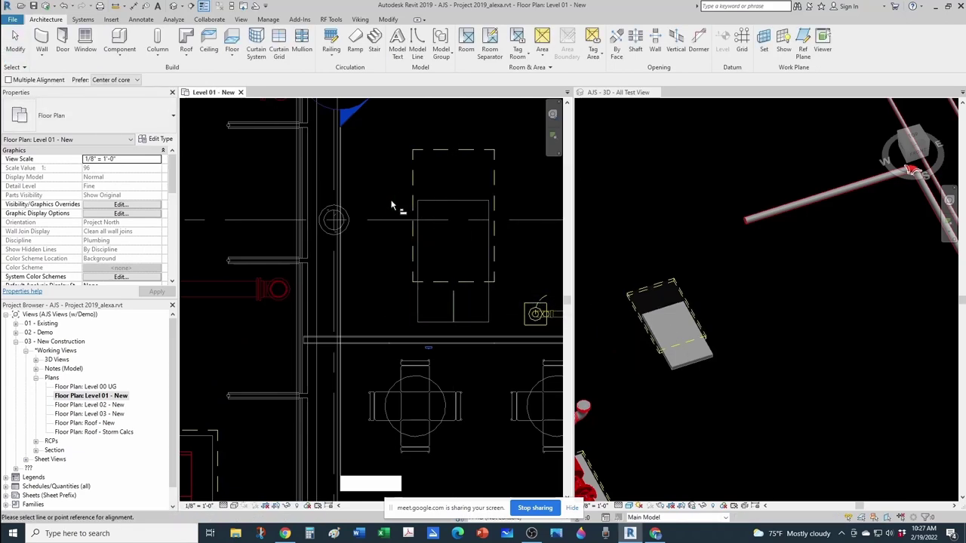
pyautogui.click(485, 263)
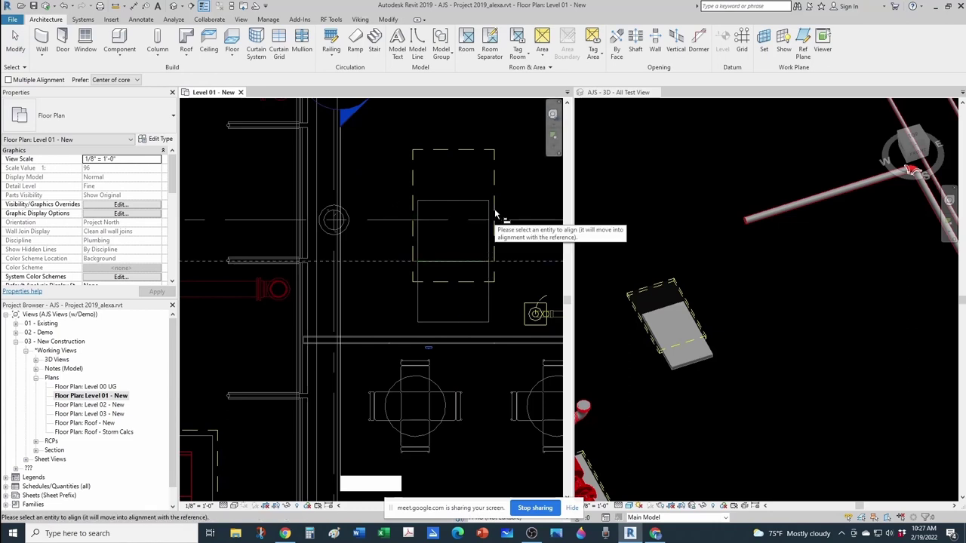
pyautogui.click(497, 223)
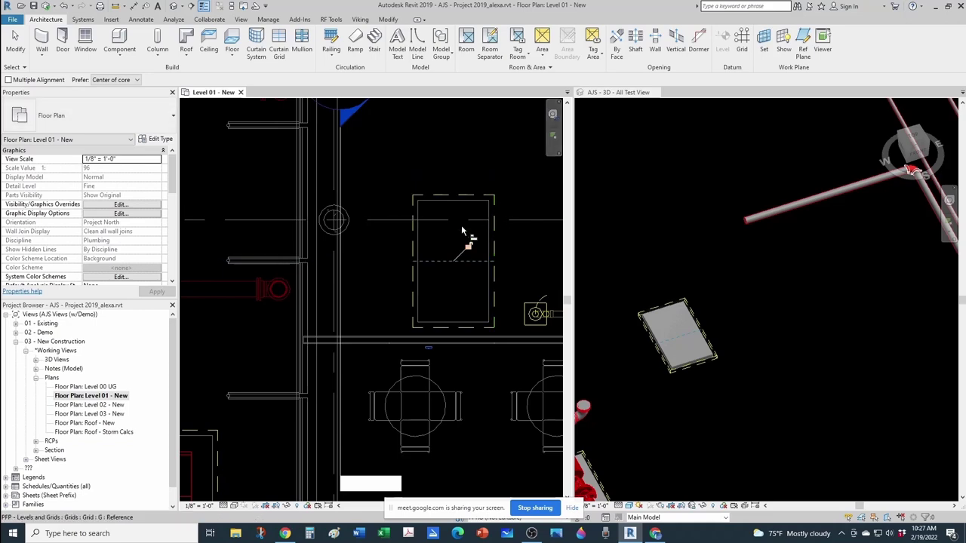
pyautogui.press('Escape')
# Step: Copy the fire pump from the outside assembly onto the new equipment pad in the Fire Pump room
pyautogui.scroll(-2, 392, 223)
pyautogui.moveTo(437, 307); pyautogui.dragTo(437, 299, button='middle')
pyautogui.scroll(1, 281, 356)
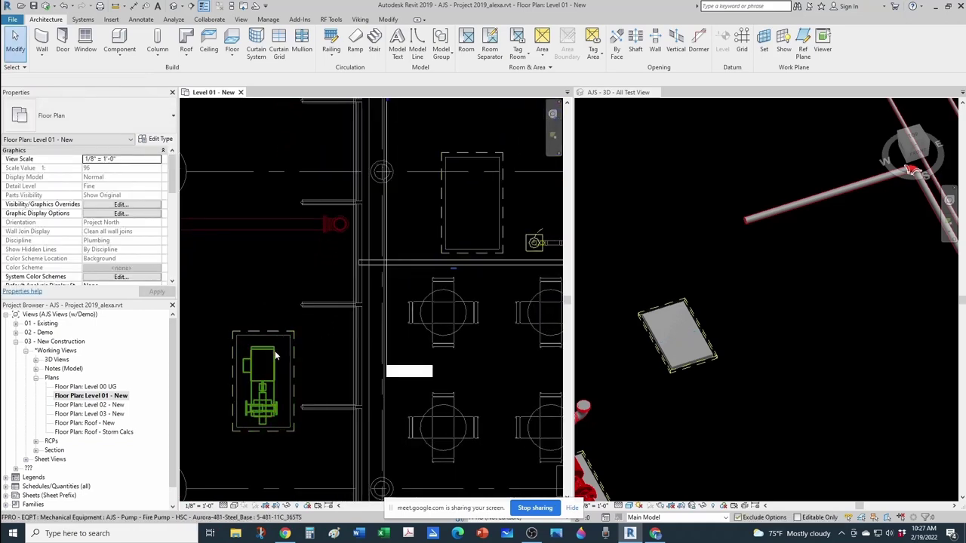
pyautogui.click(275, 356)
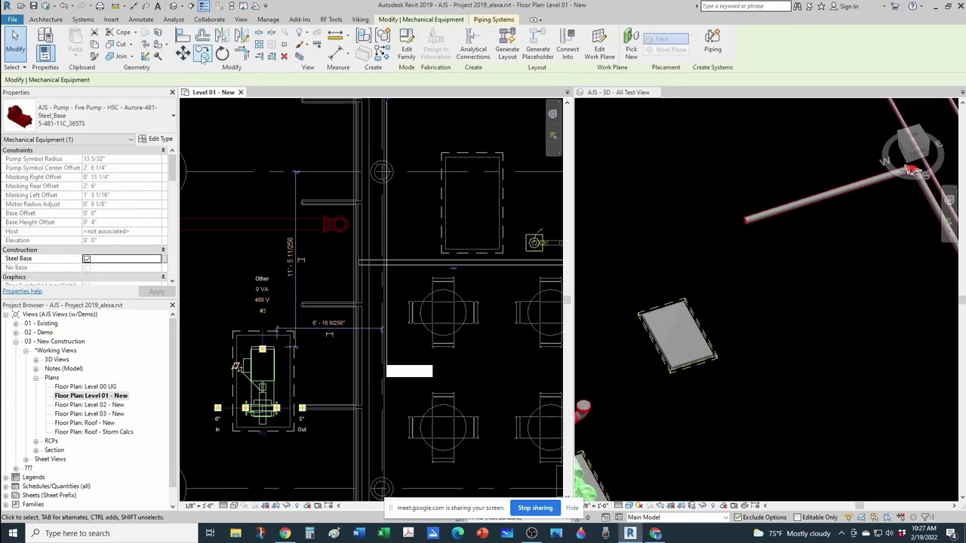
pyautogui.click(202, 54)
pyautogui.scroll(2, 278, 367)
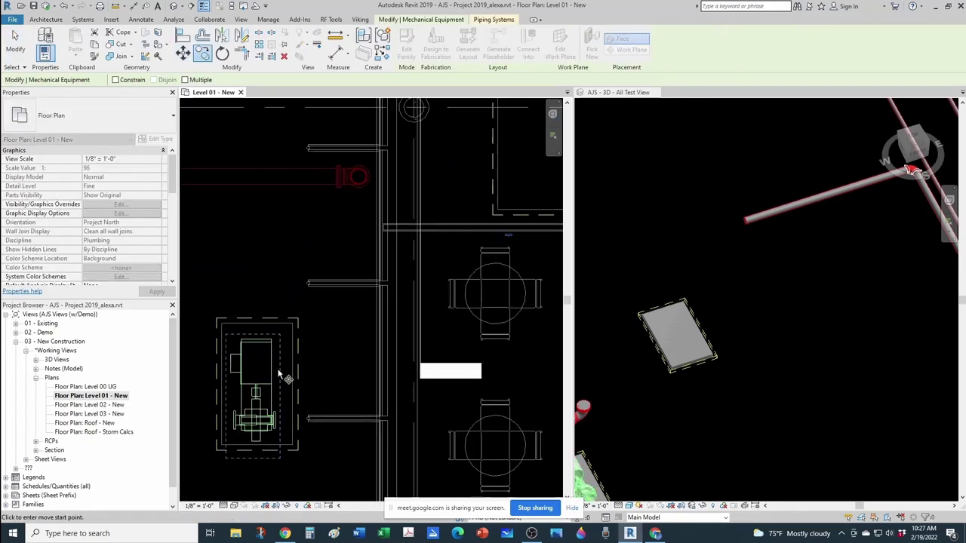
pyautogui.click(277, 367)
pyautogui.scroll(-3, 277, 366)
pyautogui.scroll(2, 279, 368)
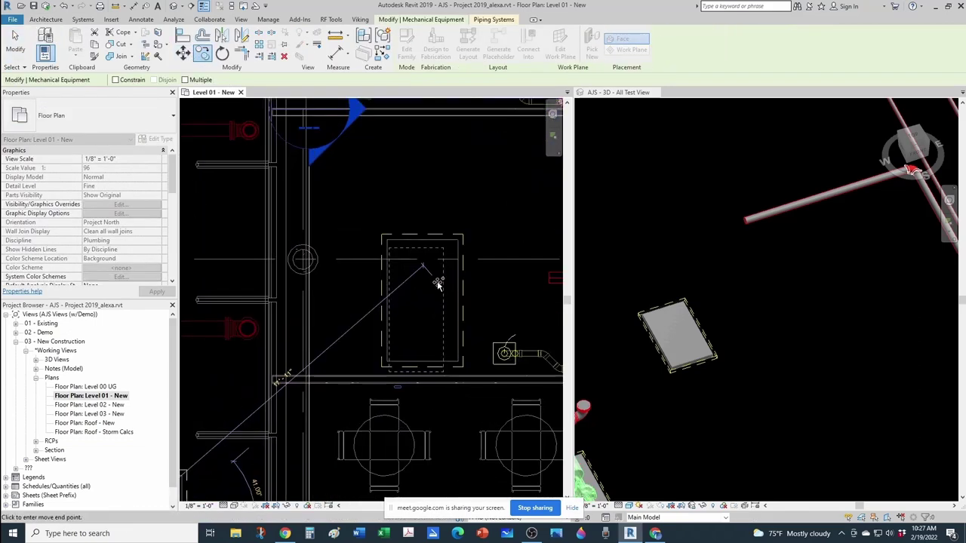
pyautogui.click(444, 283)
pyautogui.press('Escape')
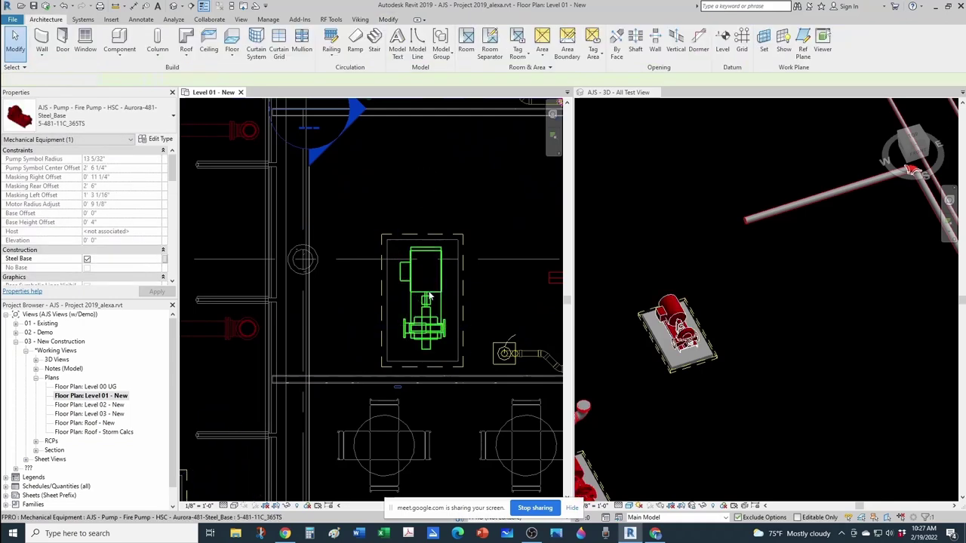
# Step: Check the copied fire pump's inlet and outlet connectors in the Level 01 plan
pyautogui.scroll(1, 438, 306)
pyautogui.click(473, 326)
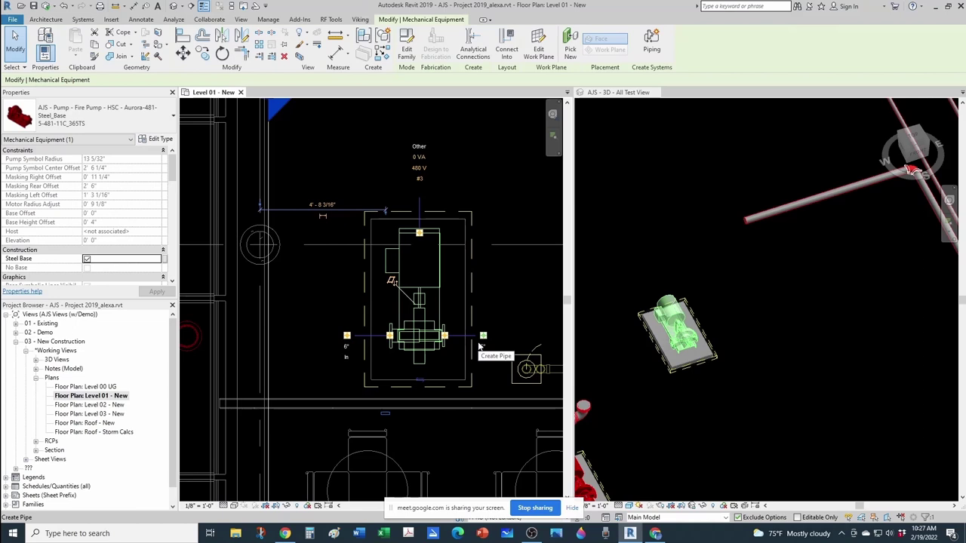
pyautogui.press('Escape')
pyautogui.scroll(-1, 480, 345)
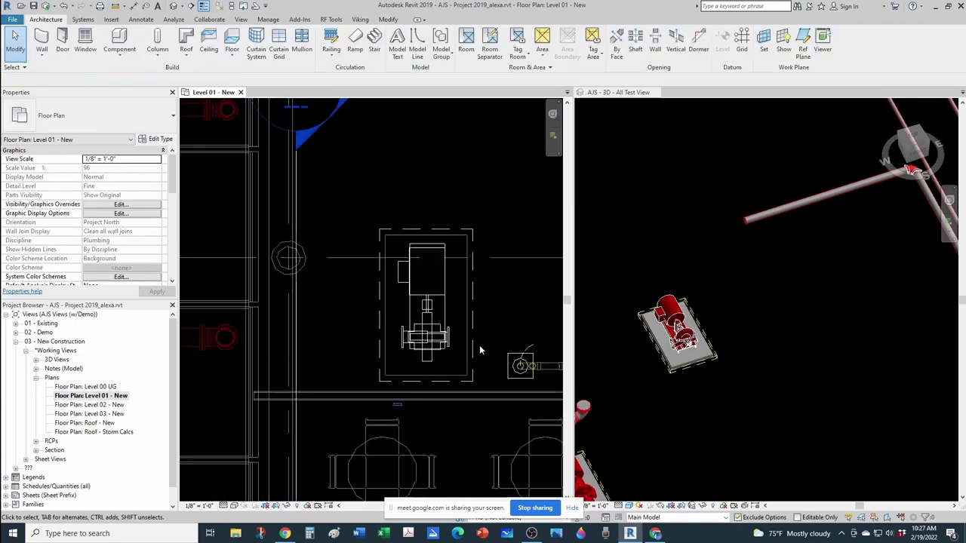
# Step: Examine both fire pumps and the incoming fire main with its backflow assembly and upright valve in the 3D view
pyautogui.moveTo(479, 344); pyautogui.dragTo(453, 337, button='middle')
pyautogui.click(722, 338)
pyautogui.scroll(-3, 724, 332)
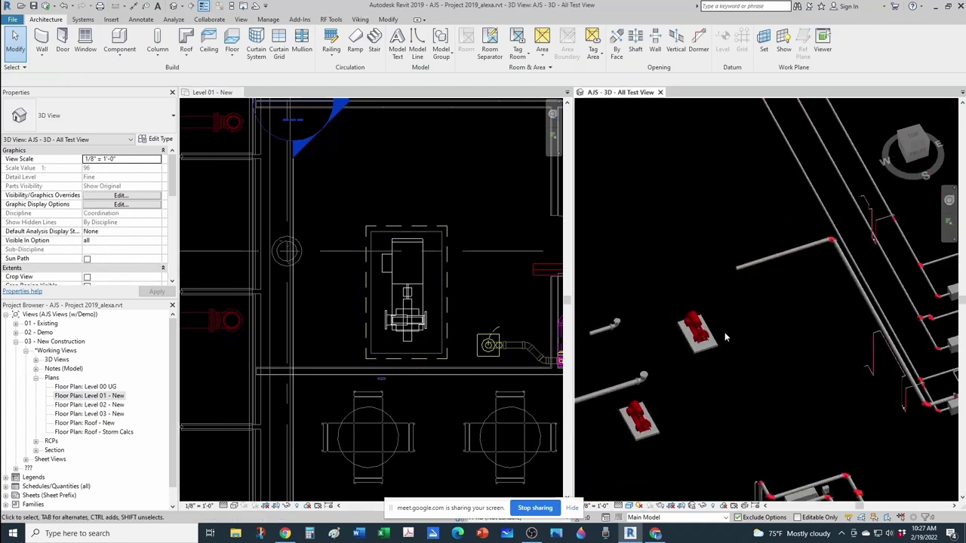
pyautogui.scroll(1, 672, 365)
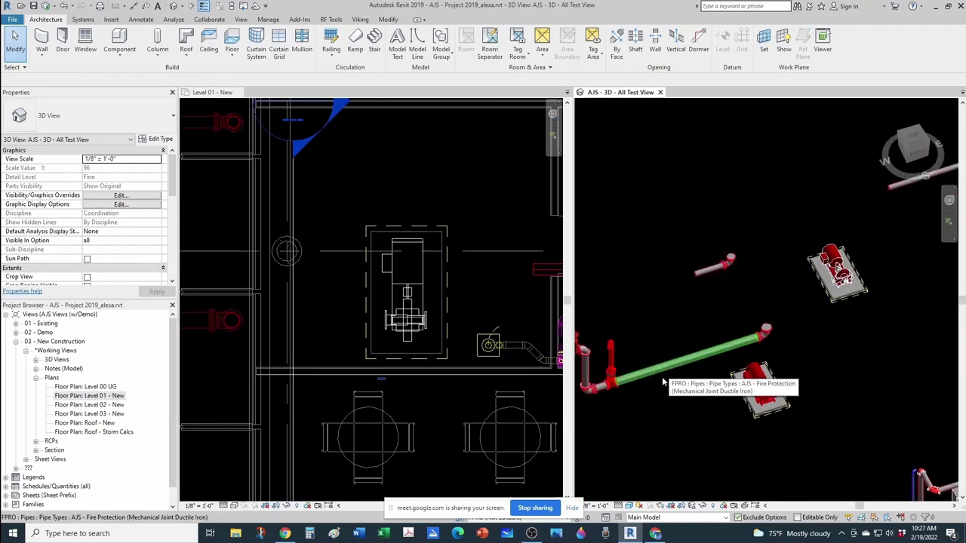
pyautogui.moveTo(662, 377); pyautogui.dragTo(722, 364, button='middle')
pyautogui.scroll(-2, 721, 367)
pyautogui.scroll(1, 626, 374)
pyautogui.scroll(1, 628, 374)
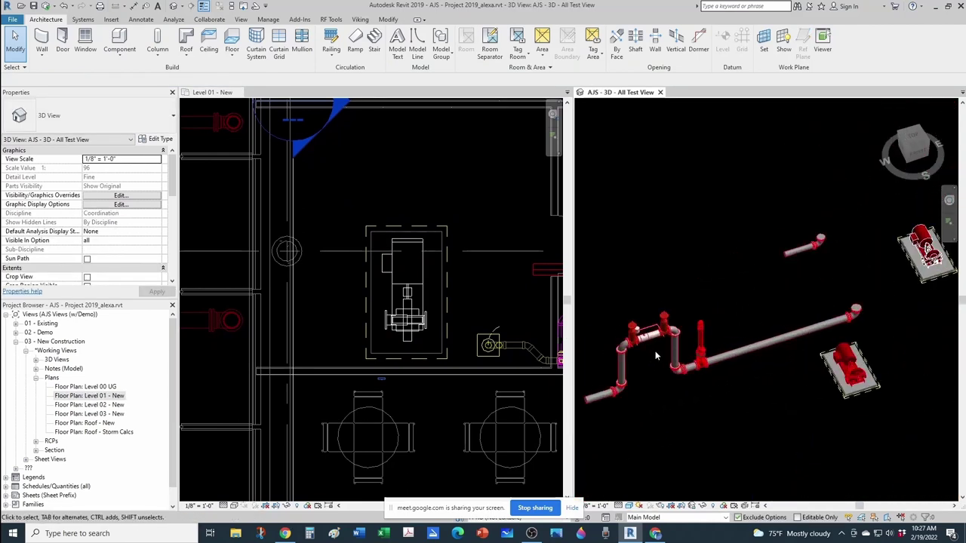
pyautogui.scroll(2, 694, 370)
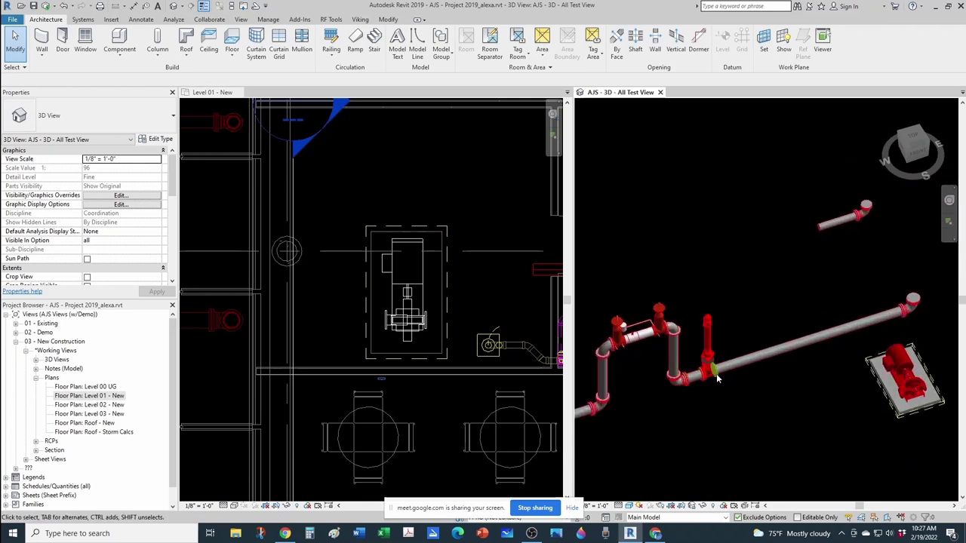
pyautogui.scroll(-2, 679, 366)
pyautogui.scroll(2, 660, 364)
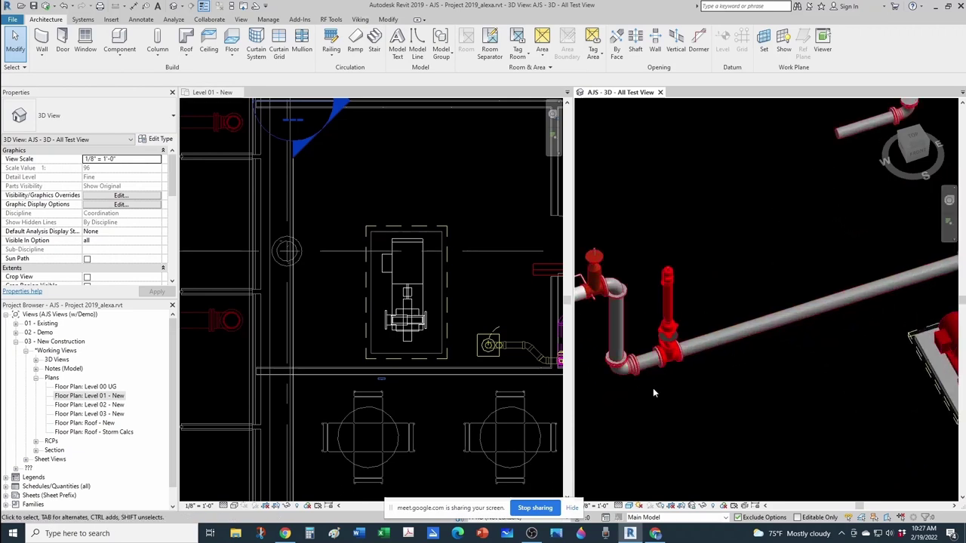
pyautogui.keyDown('shift'); pyautogui.moveTo(654, 390); pyautogui.dragTo(647, 364, button='middle'); pyautogui.keyUp('shift')
pyautogui.scroll(3, 645, 366)
pyautogui.scroll(1, 646, 377)
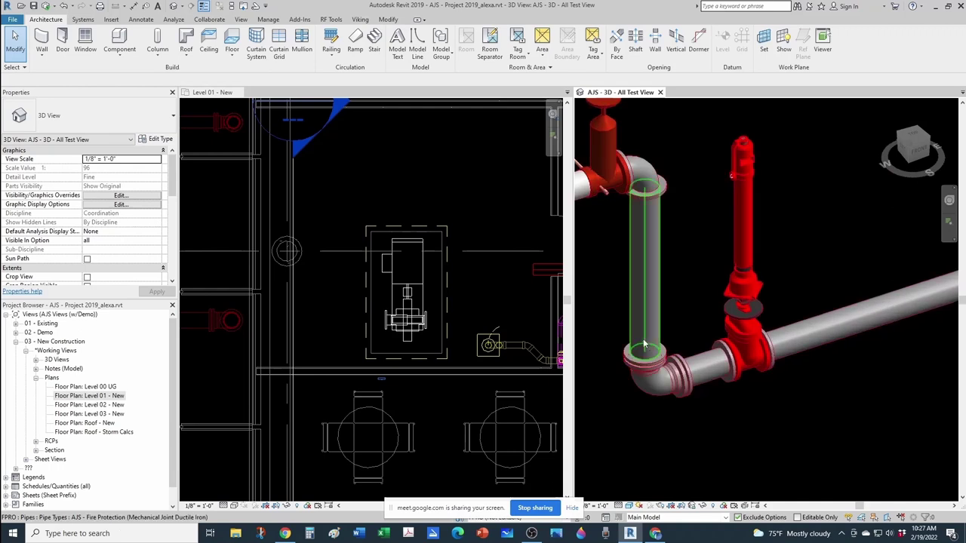
pyautogui.scroll(1, 647, 374)
# Step: Examine the incoming fire main's end beside the outside fire pump, including the upturned bend and its glands
pyautogui.scroll(-3, 747, 381)
pyautogui.moveTo(802, 365); pyautogui.dragTo(634, 408, button='middle')
pyautogui.scroll(1, 649, 392)
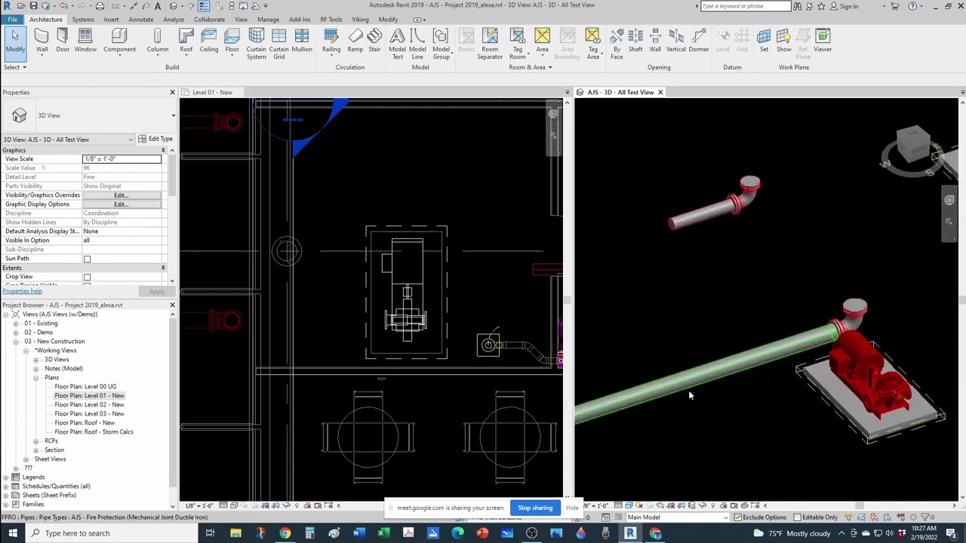
pyautogui.scroll(3, 746, 359)
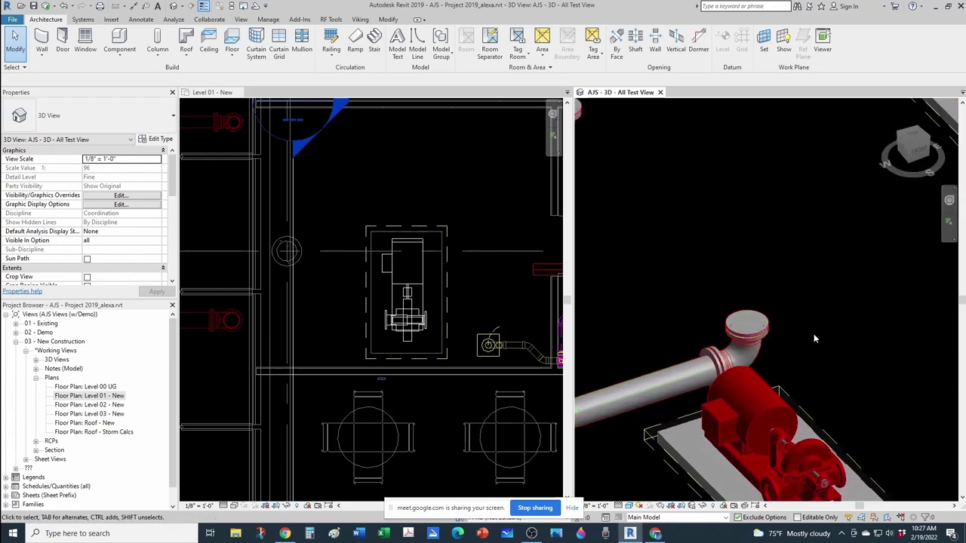
pyautogui.scroll(-3, 793, 352)
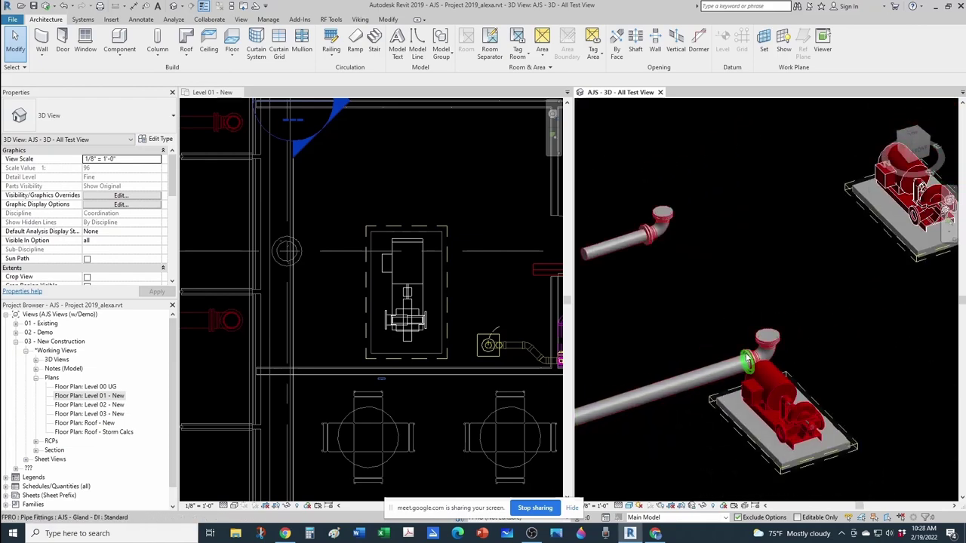
pyautogui.scroll(2, 744, 349)
pyautogui.press('Tab')
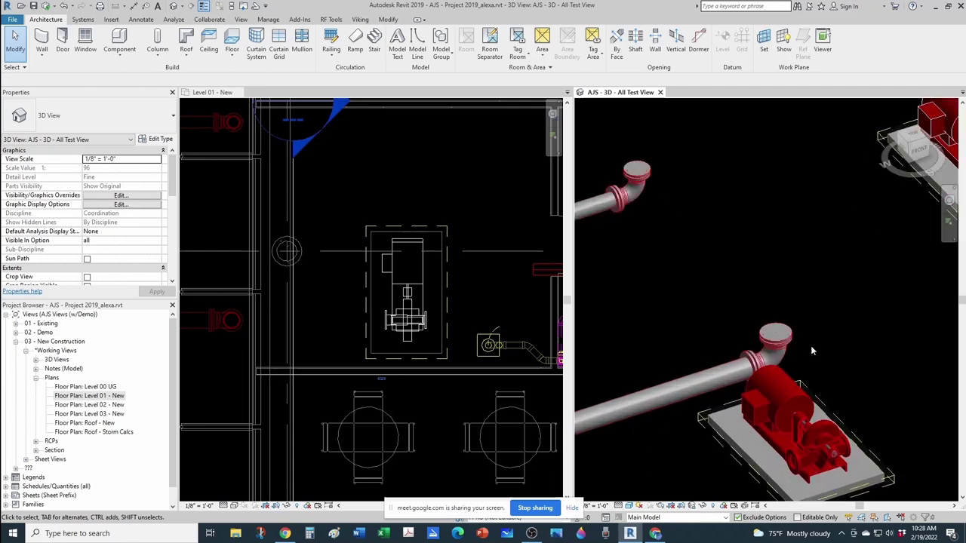
pyautogui.scroll(2, 810, 347)
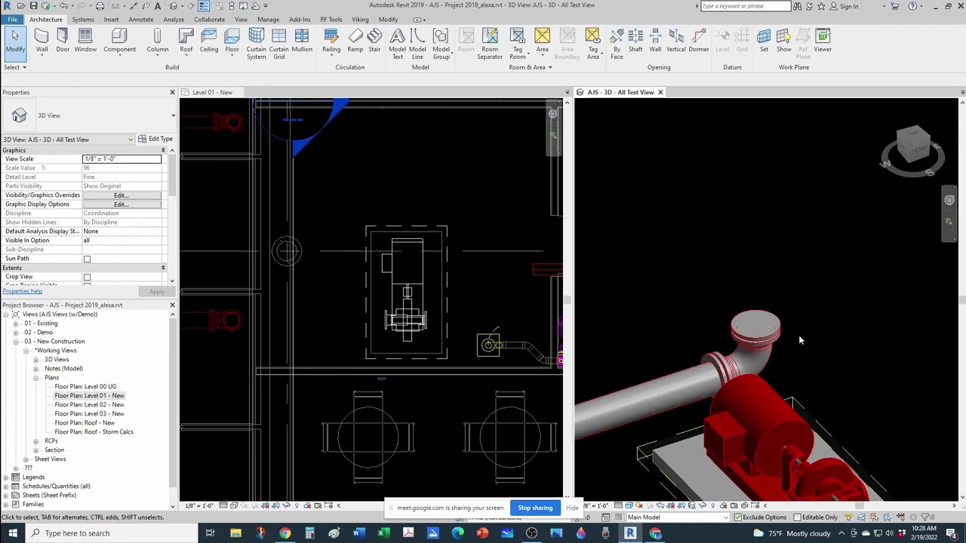
pyautogui.keyDown('shift'); pyautogui.moveTo(783, 353); pyautogui.dragTo(769, 319, button='middle'); pyautogui.keyUp('shift')
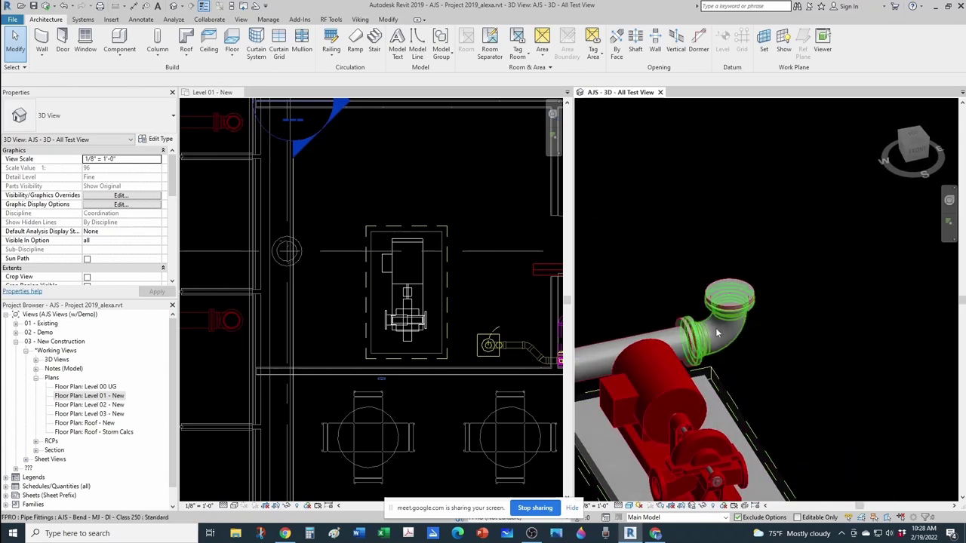
pyautogui.scroll(-2, 712, 313)
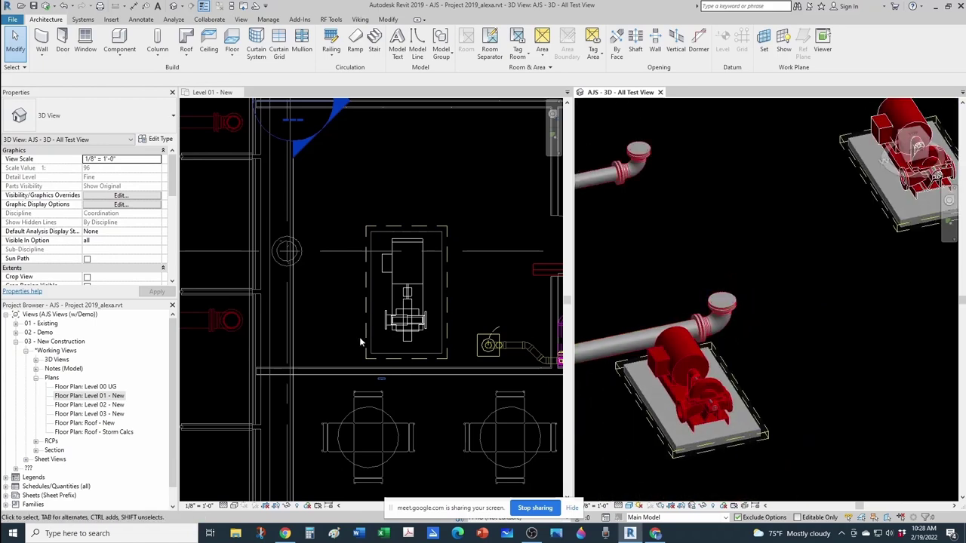
# Step: Extend the far clip of the building section along the Fire Pump room's outer wall toward the equipment pad in the Level 01 plan
pyautogui.click(357, 295)
pyautogui.scroll(-3, 357, 294)
pyautogui.scroll(-1, 363, 294)
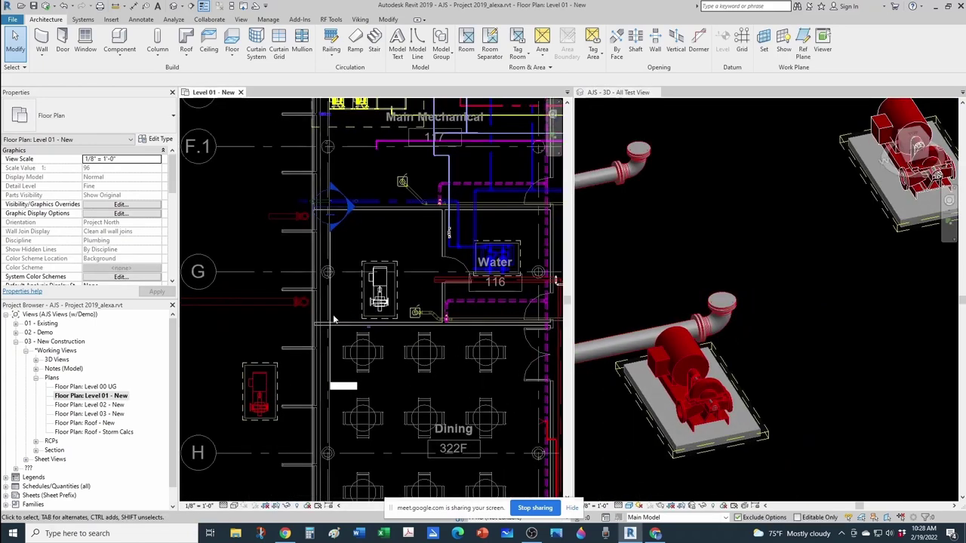
pyautogui.click(330, 323)
pyautogui.scroll(2, 353, 288)
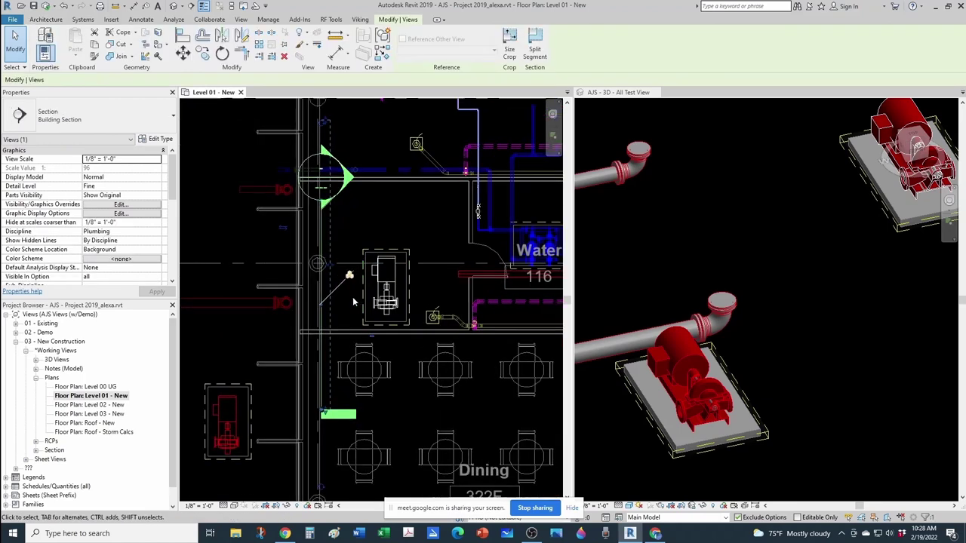
pyautogui.moveTo(329, 261); pyautogui.dragTo(349, 262)
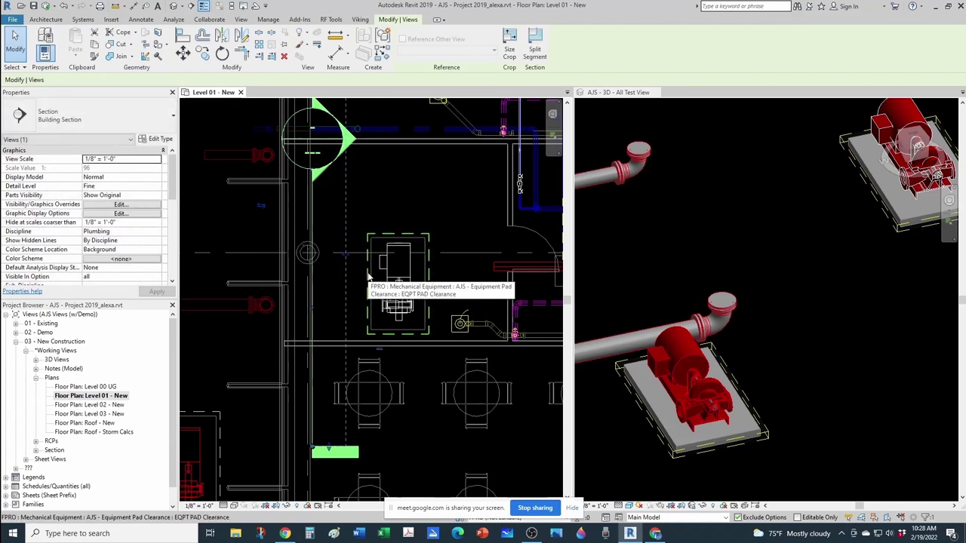
pyautogui.scroll(-1, 369, 278)
pyautogui.scroll(-1, 368, 276)
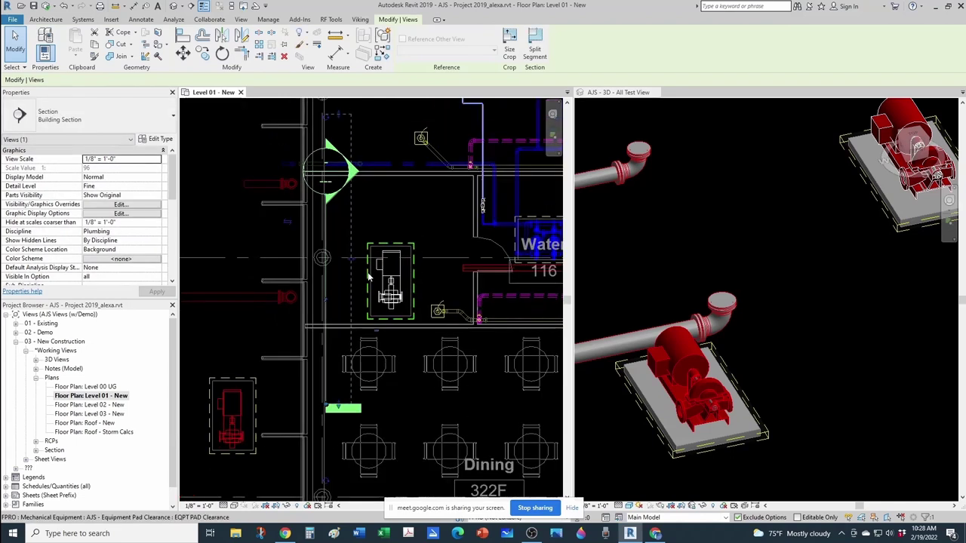
# Step: Shorten the building section's crop end to the Fire Pump room's wall nearest the section head in the Level 01 plan
pyautogui.scroll(2, 349, 141)
pyautogui.moveTo(349, 139); pyautogui.dragTo(368, 281, button='middle')
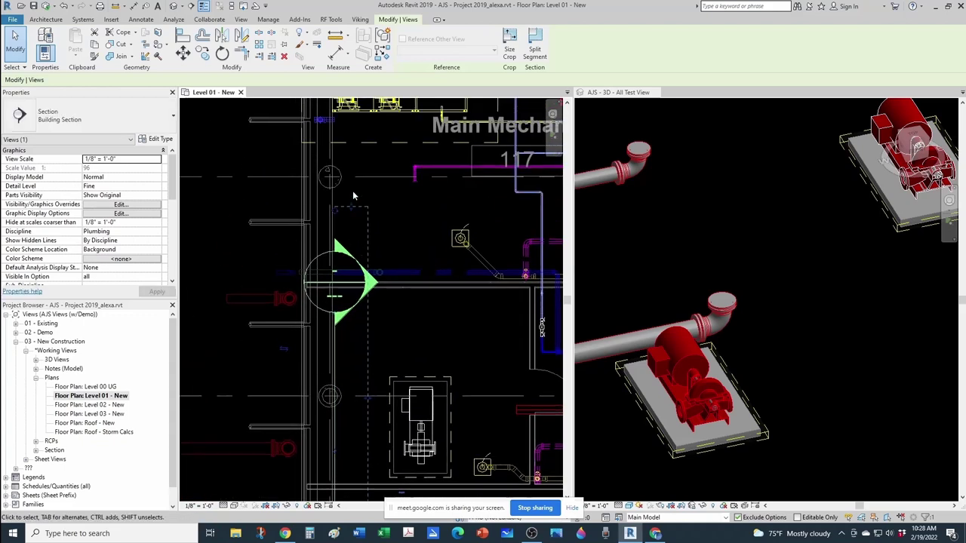
pyautogui.moveTo(352, 207); pyautogui.dragTo(355, 229)
pyautogui.moveTo(353, 280); pyautogui.dragTo(355, 288)
pyautogui.click(395, 314)
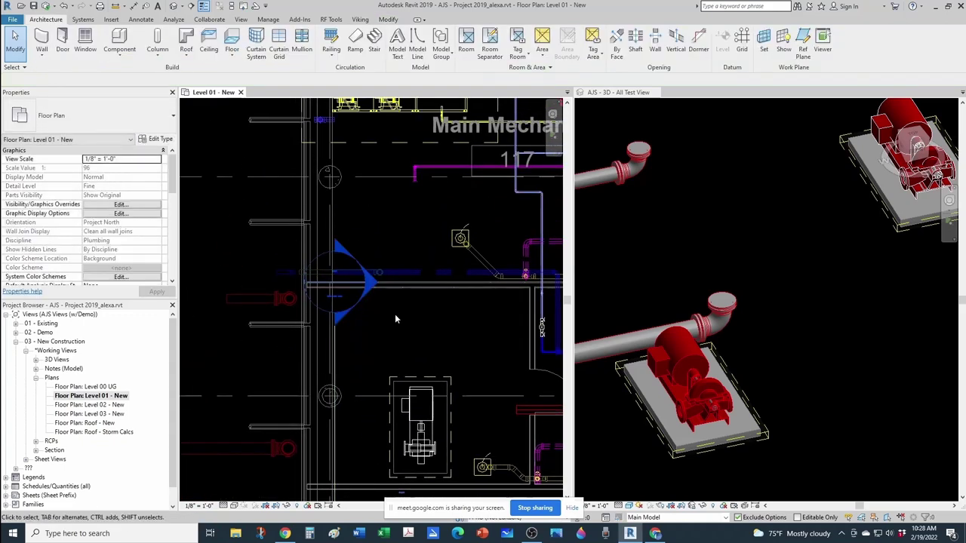
# Step: Rotate the building section along the Fire Pump room's outer wall by 90 degrees
pyautogui.scroll(-2, 394, 311)
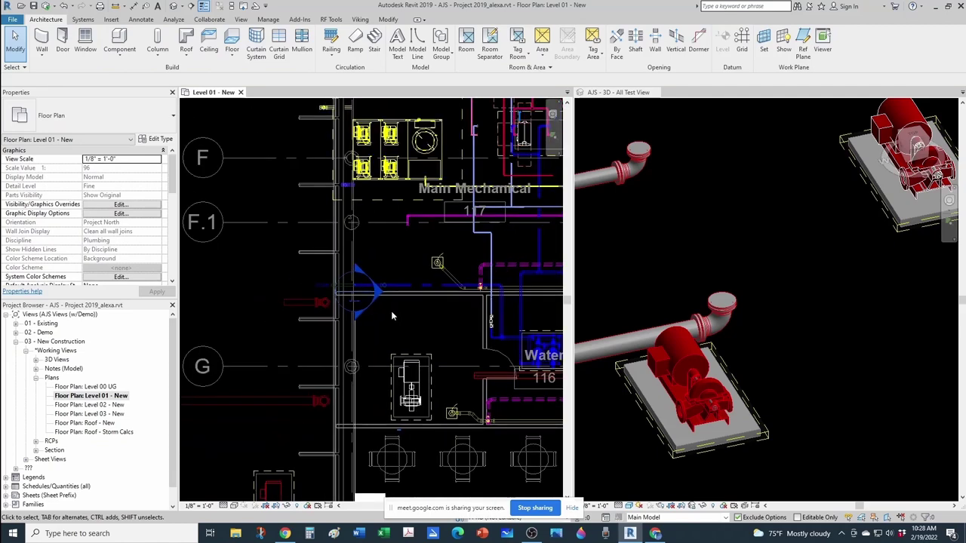
pyautogui.scroll(-1, 392, 311)
pyautogui.moveTo(390, 401); pyautogui.dragTo(382, 362, button='middle')
pyautogui.scroll(1, 381, 362)
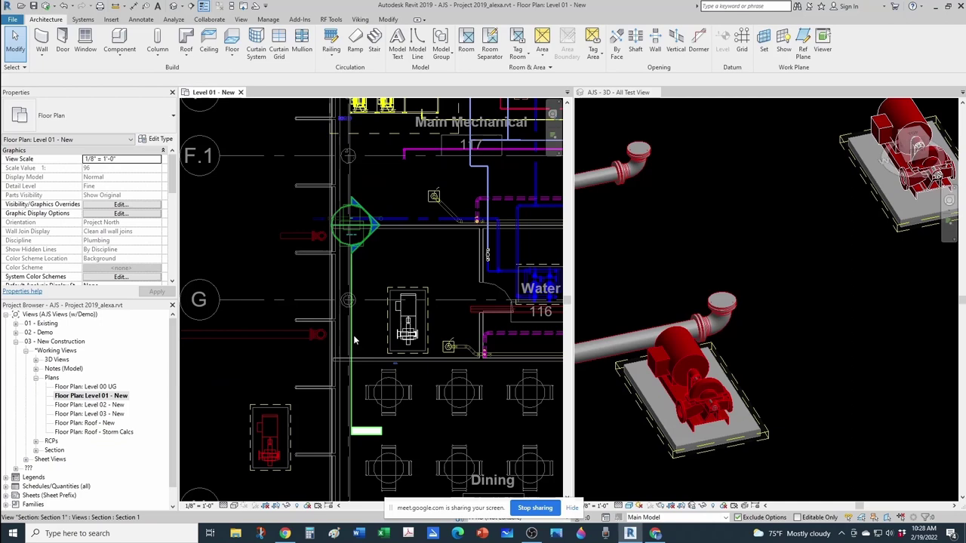
pyautogui.click(353, 335)
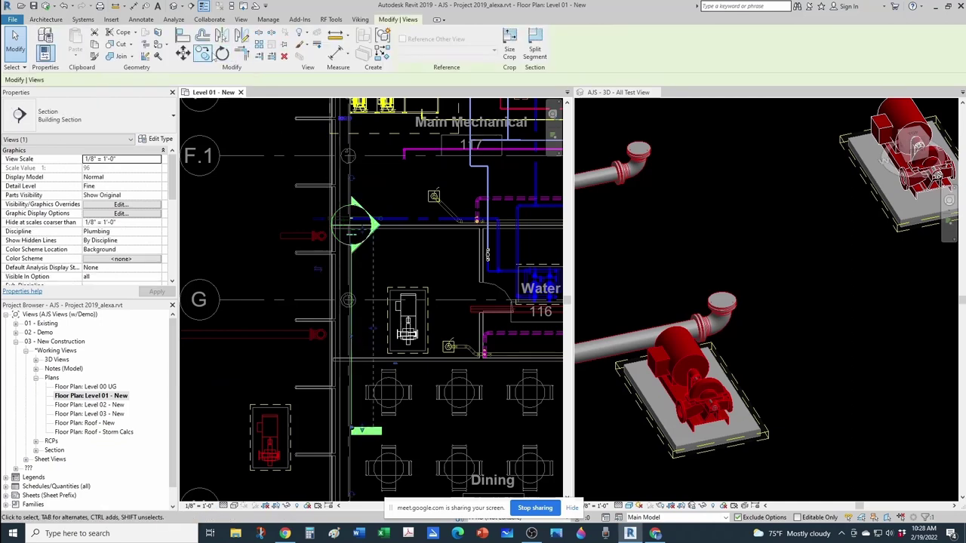
pyautogui.click(221, 52)
pyautogui.click(385, 201)
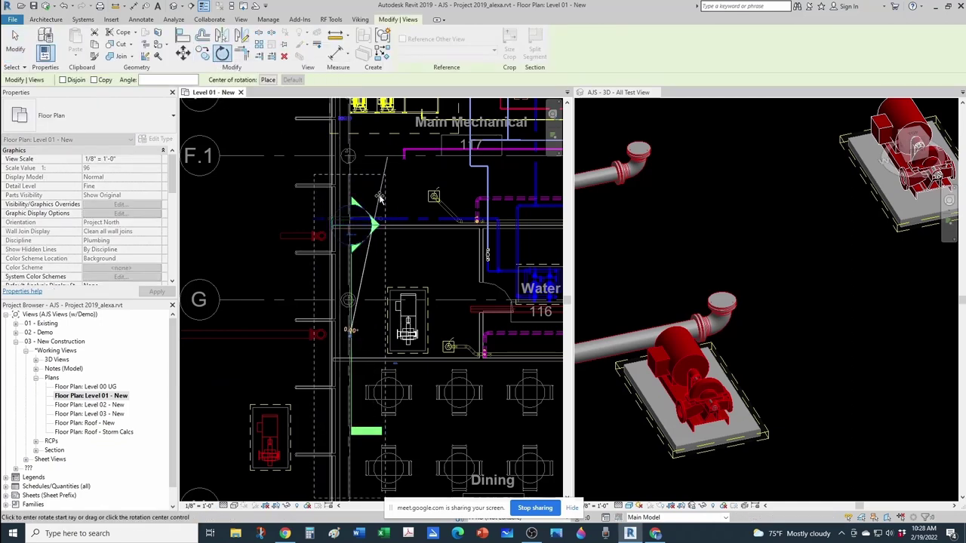
pyautogui.write('90')
pyautogui.press('Return')
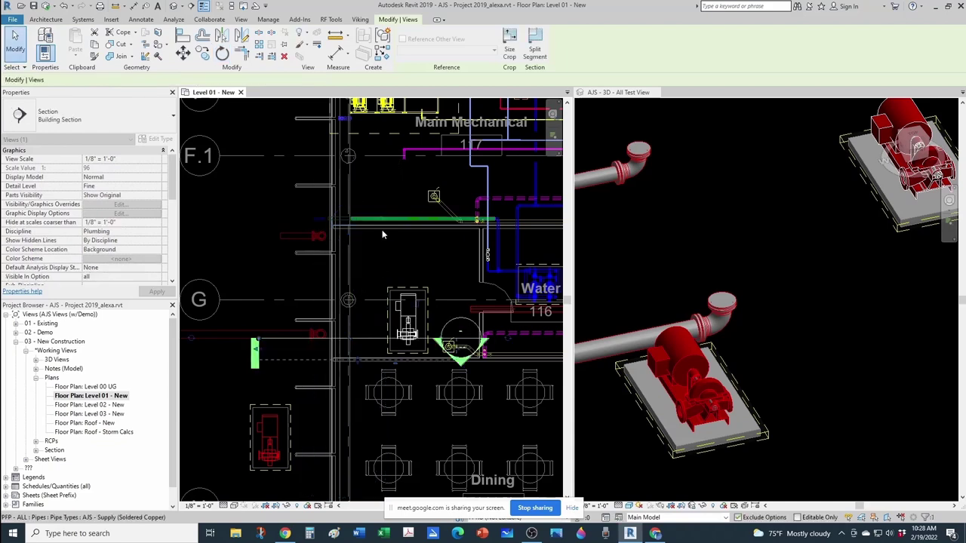
# Step: Move the section line across the middle of the room's fire pump and rotate it 180 degrees
pyautogui.scroll(1, 349, 359)
pyautogui.scroll(1, 350, 360)
pyautogui.moveTo(387, 324); pyautogui.dragTo(390, 296)
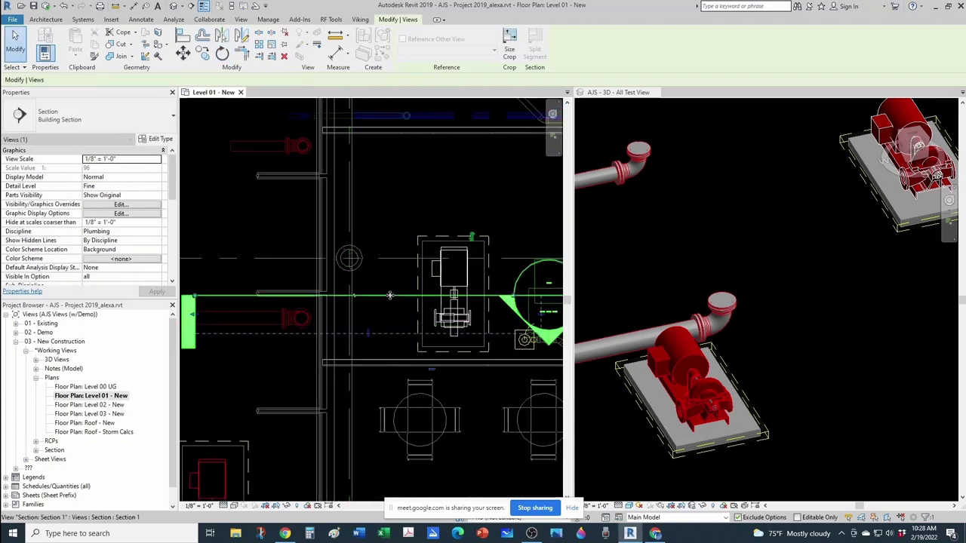
pyautogui.scroll(-1, 389, 312)
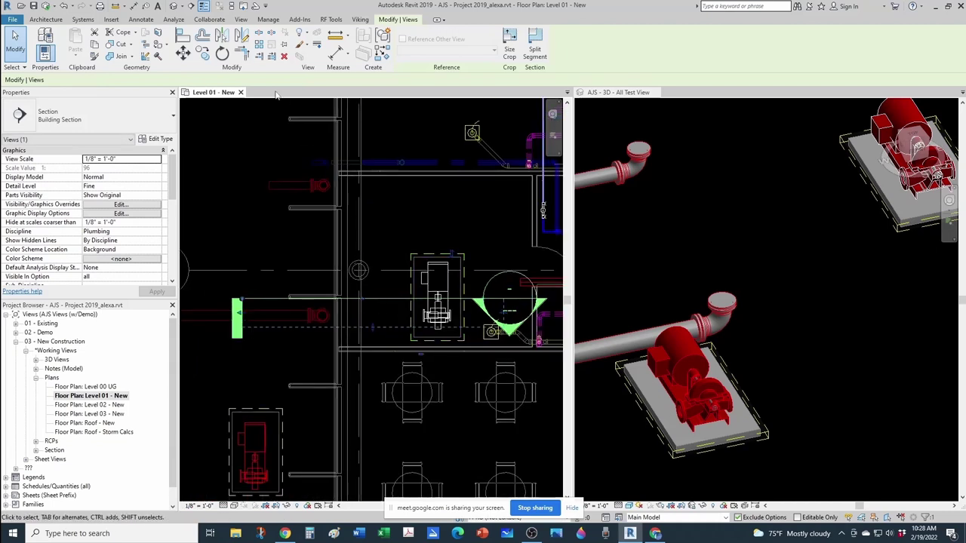
pyautogui.click(224, 56)
pyautogui.click(468, 268)
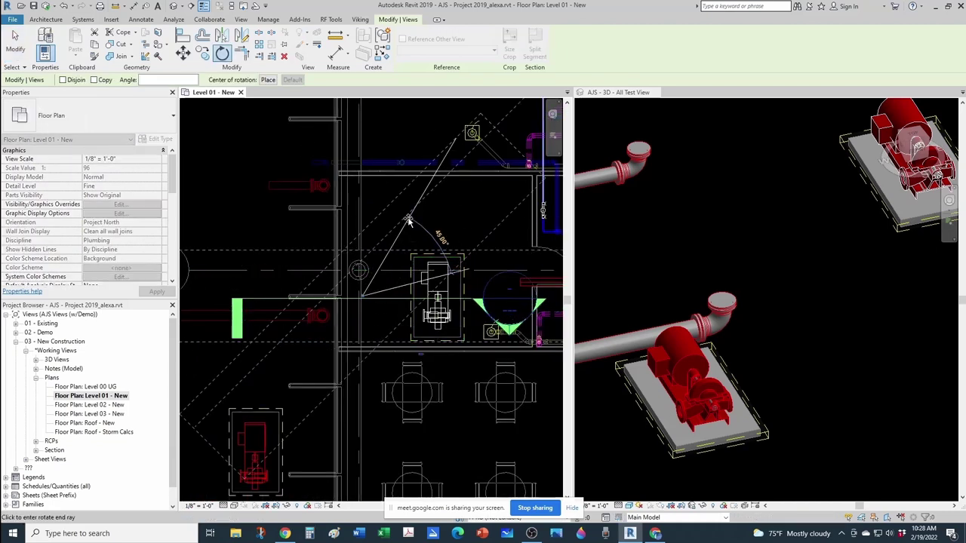
pyautogui.write('180')
pyautogui.press('Return')
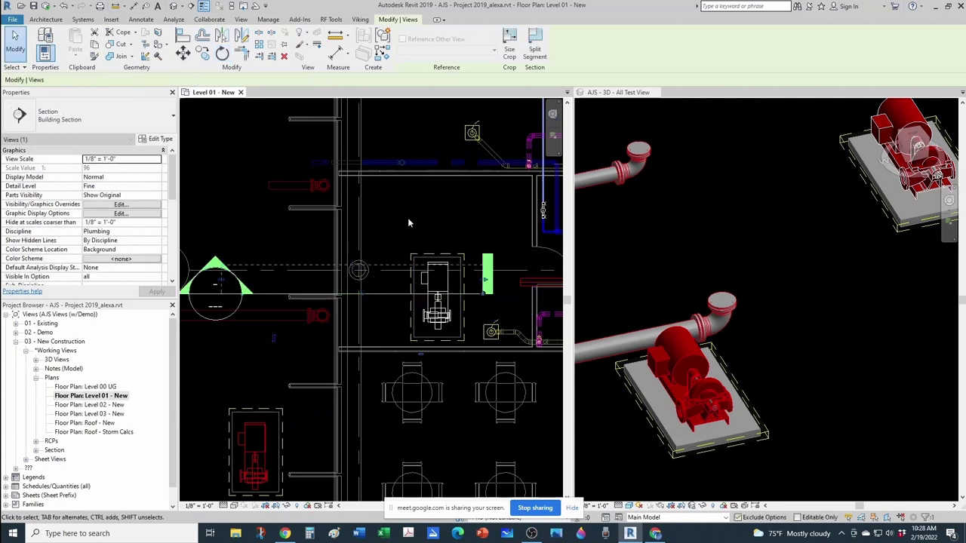
# Step: Shift the section line across the pump end of the equipment pad and open its section view
pyautogui.scroll(1, 385, 286)
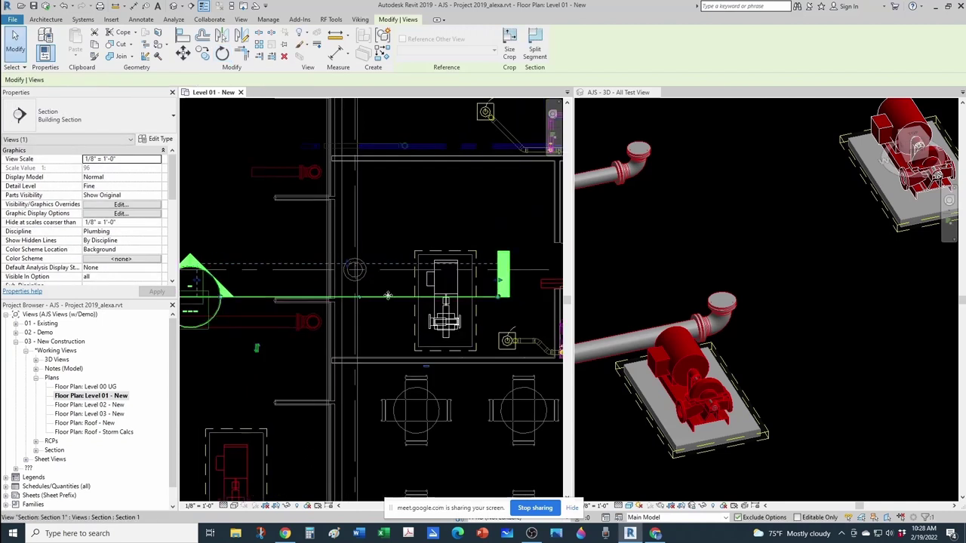
pyautogui.moveTo(387, 295); pyautogui.dragTo(442, 324)
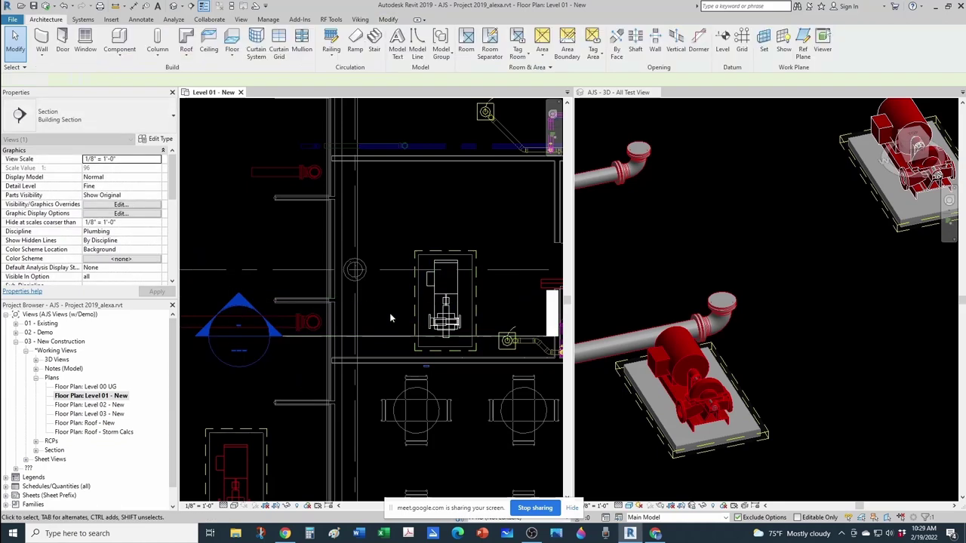
pyautogui.doubleClick(240, 302)
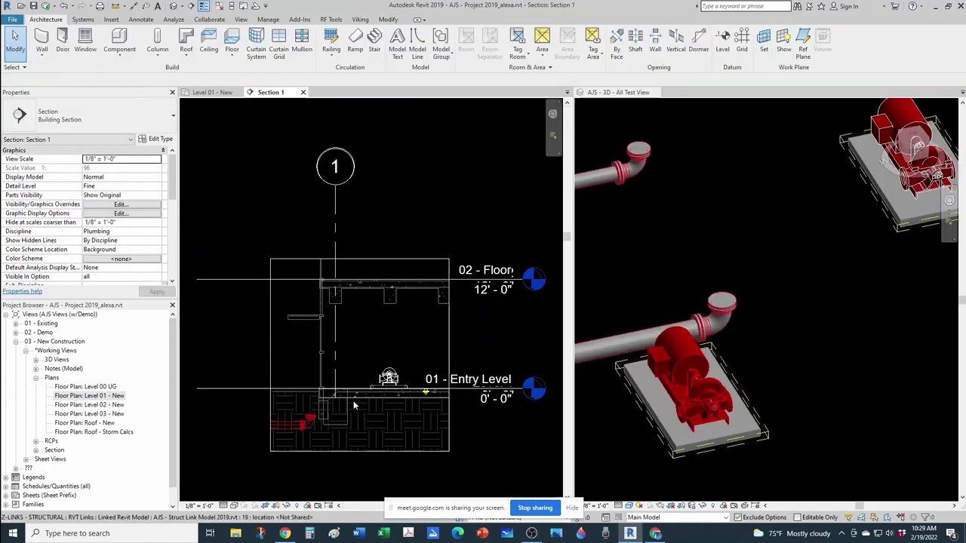
# Step: Select FPRO as the active workset after locating the incoming fire main below the slab in Section 1
pyautogui.scroll(5, 354, 406)
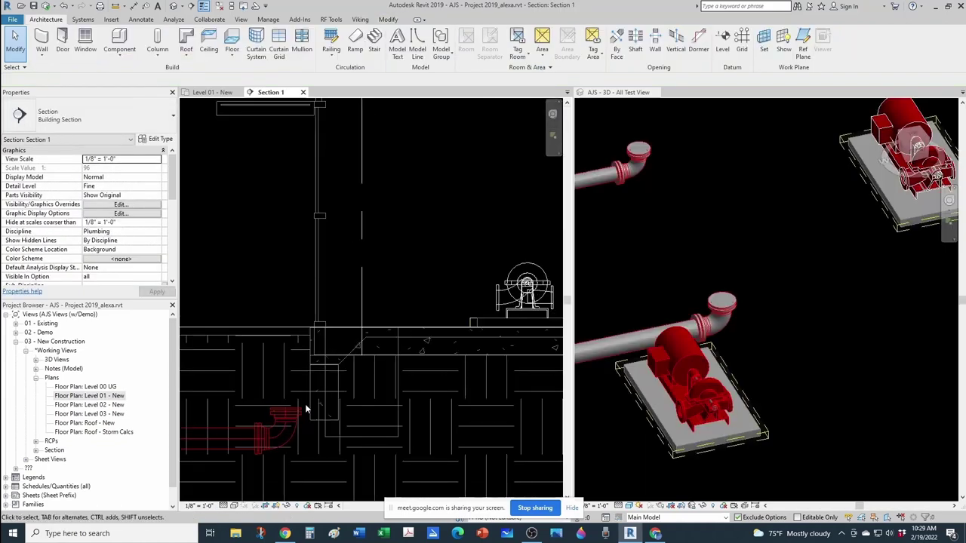
pyautogui.scroll(-2, 305, 403)
pyautogui.moveTo(316, 410); pyautogui.dragTo(351, 394, button='middle')
pyautogui.scroll(2, 312, 379)
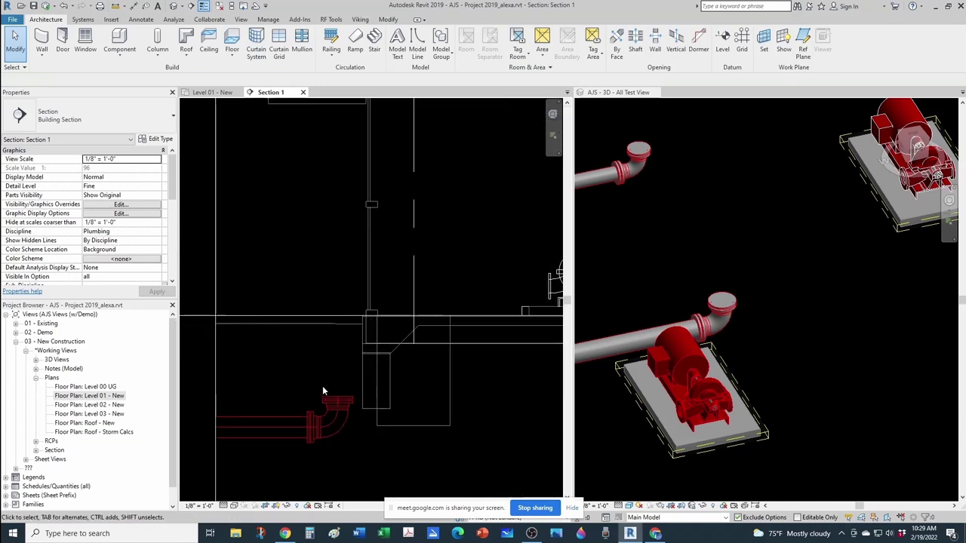
pyautogui.scroll(-3, 401, 358)
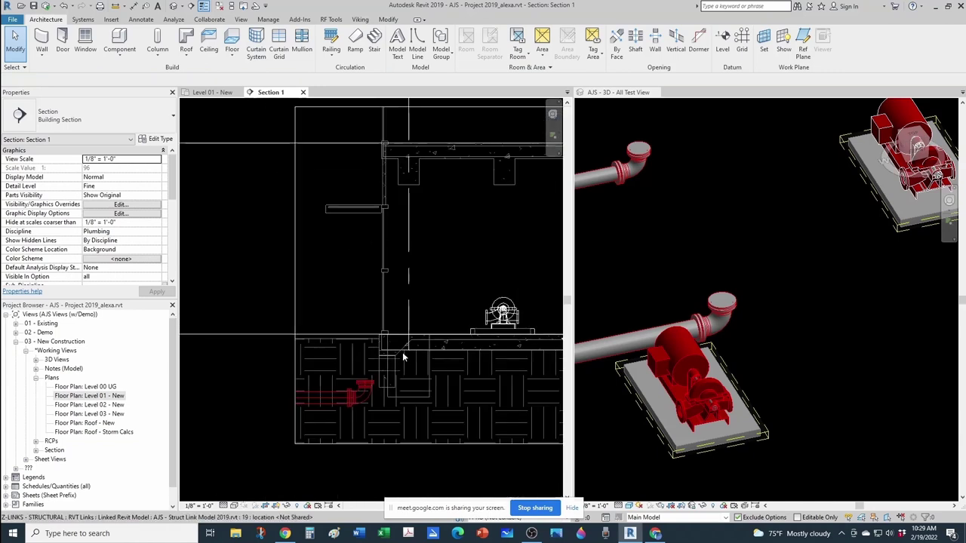
pyautogui.scroll(2, 403, 353)
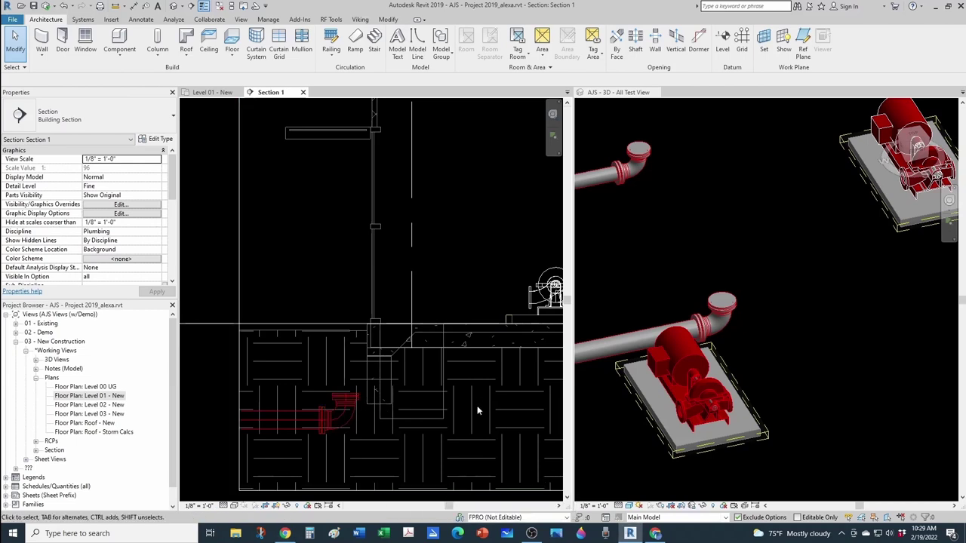
pyautogui.click(565, 520)
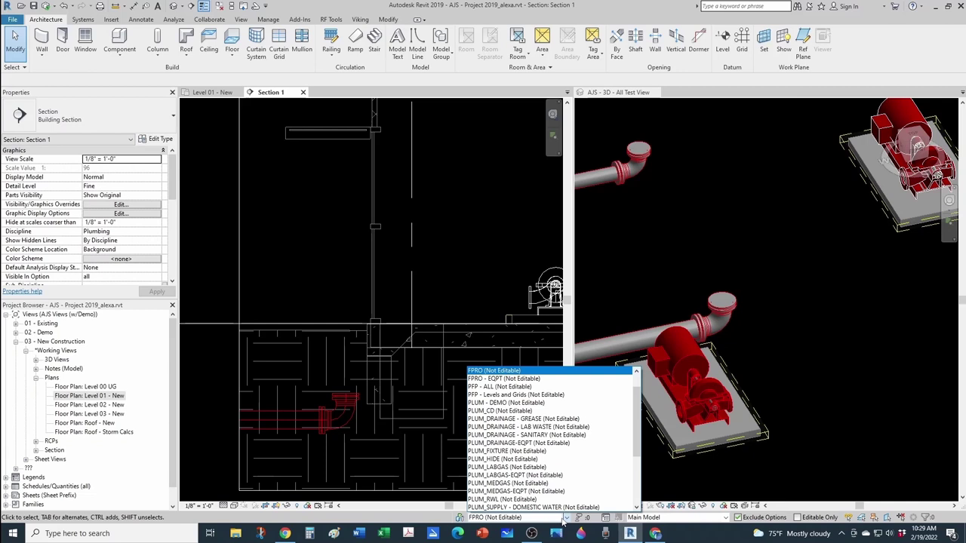
pyautogui.click(492, 370)
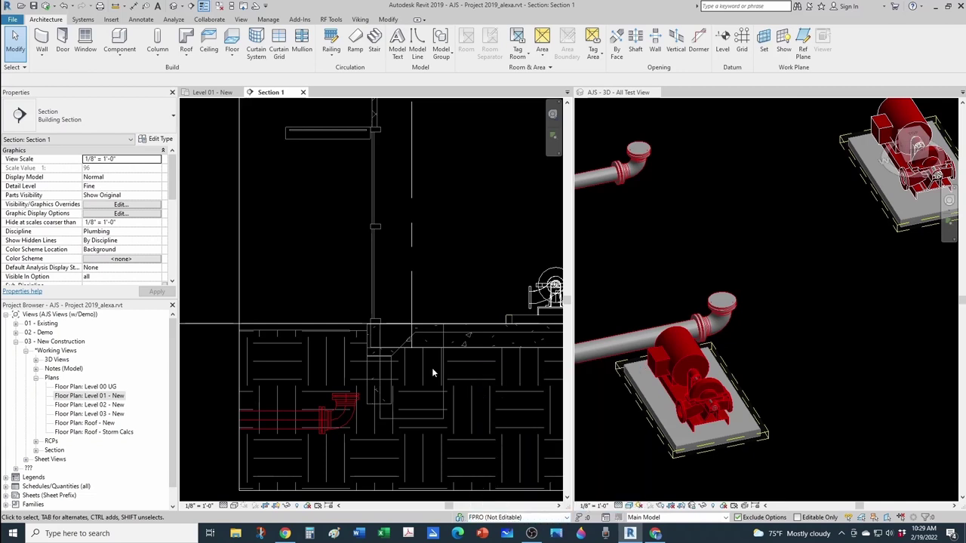
# Step: Examine the gland on the incoming main's upturned bend in the section and the flanged suction reducer on the piped fire pump in 3D
pyautogui.scroll(-1, 431, 369)
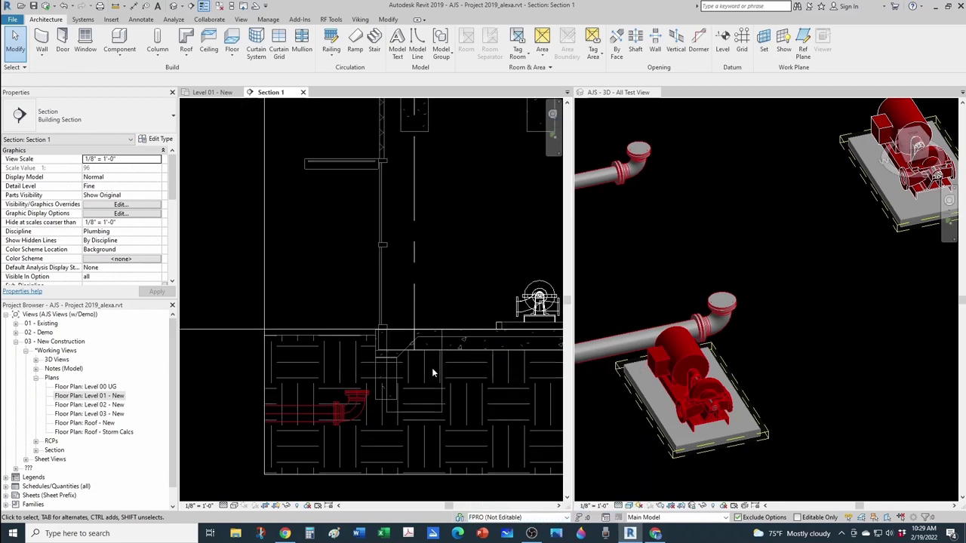
pyautogui.scroll(1, 395, 384)
pyautogui.scroll(-1, 370, 385)
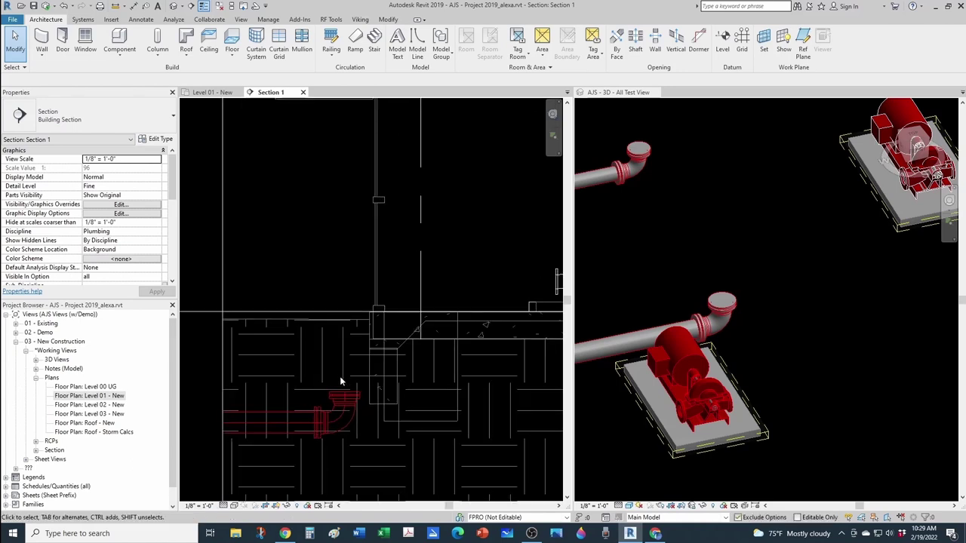
pyautogui.scroll(2, 338, 385)
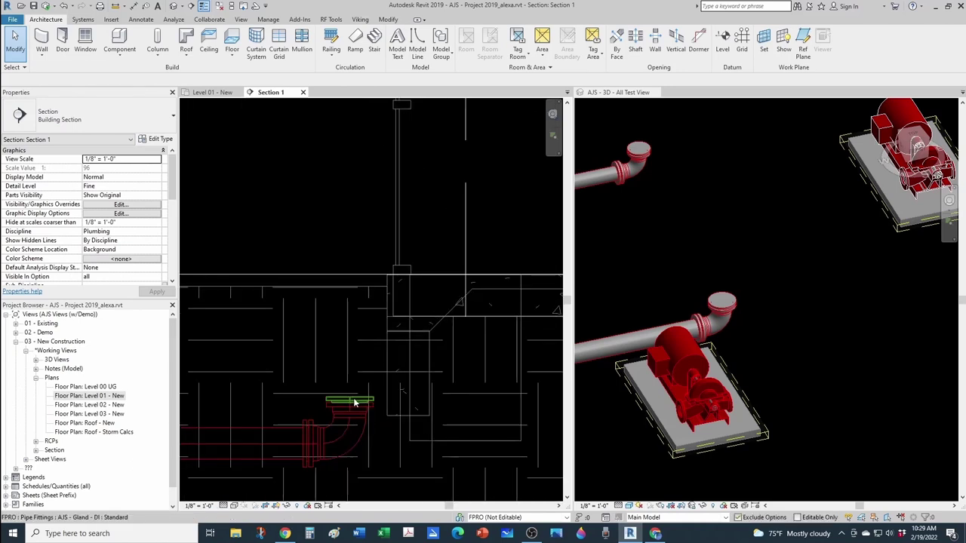
pyautogui.scroll(-3, 763, 292)
pyautogui.click(801, 360)
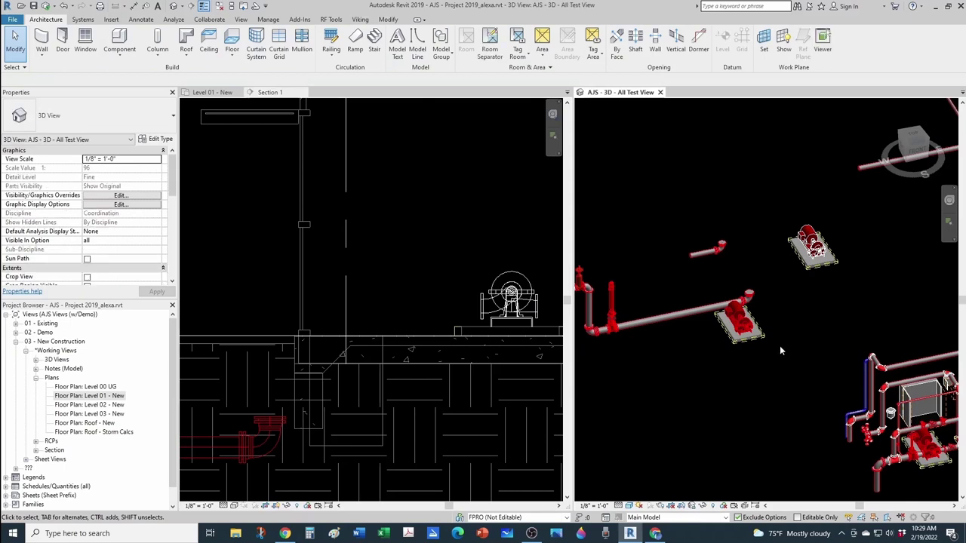
pyautogui.scroll(4, 773, 354)
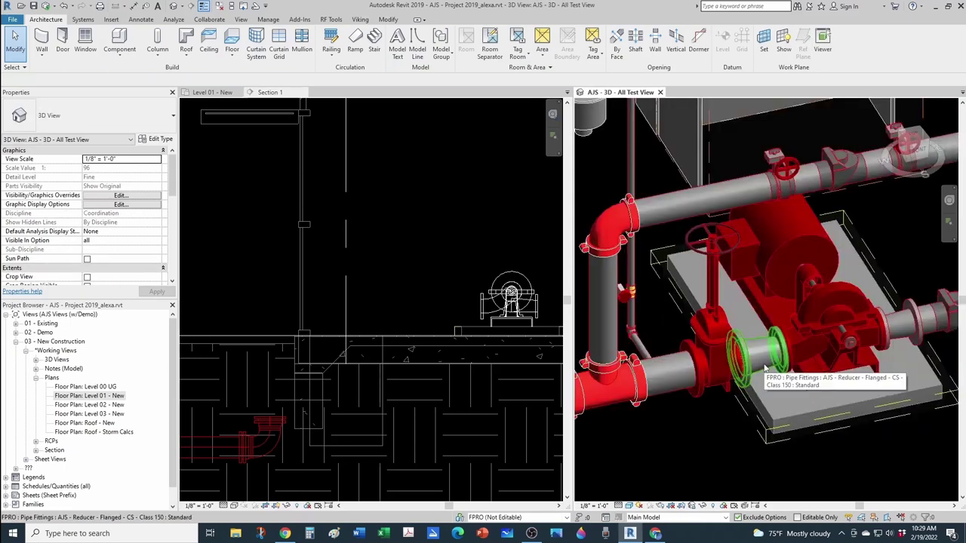
pyautogui.click(766, 373)
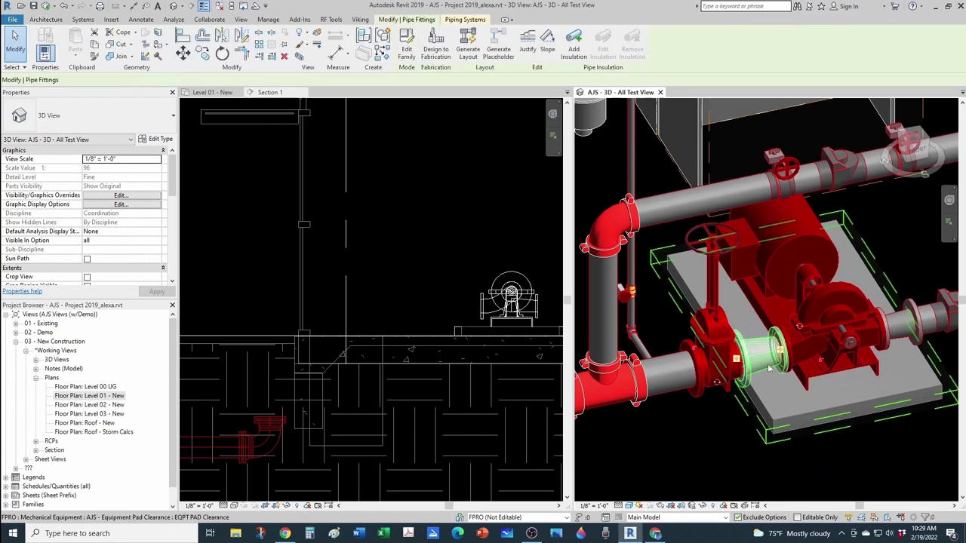
pyautogui.scroll(-3, 769, 394)
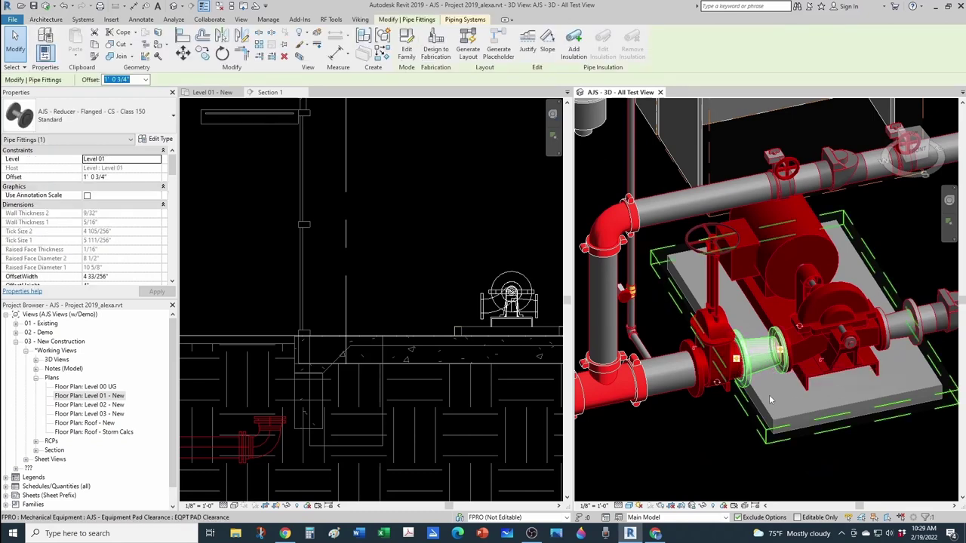
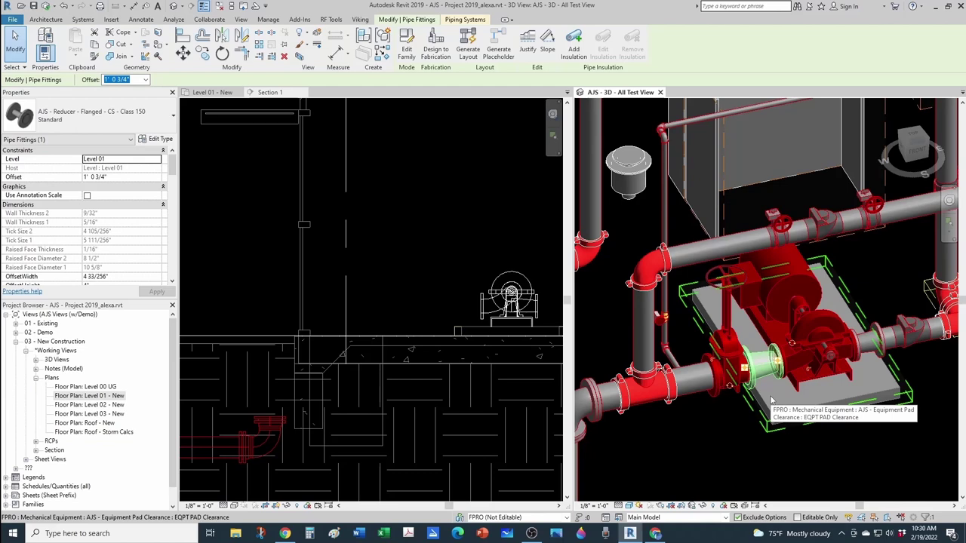
pyautogui.scroll(1, 774, 375)
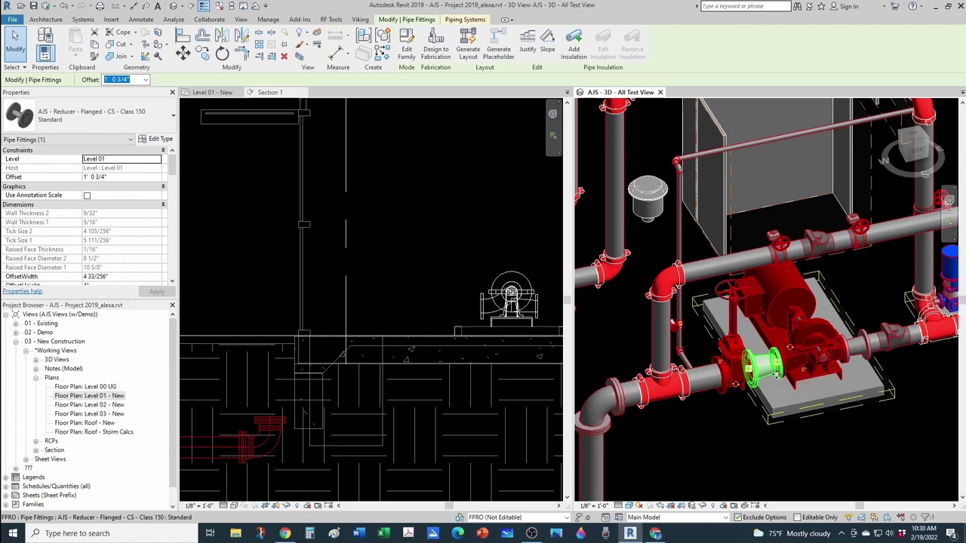
pyautogui.scroll(-3, 765, 343)
pyautogui.click(775, 332)
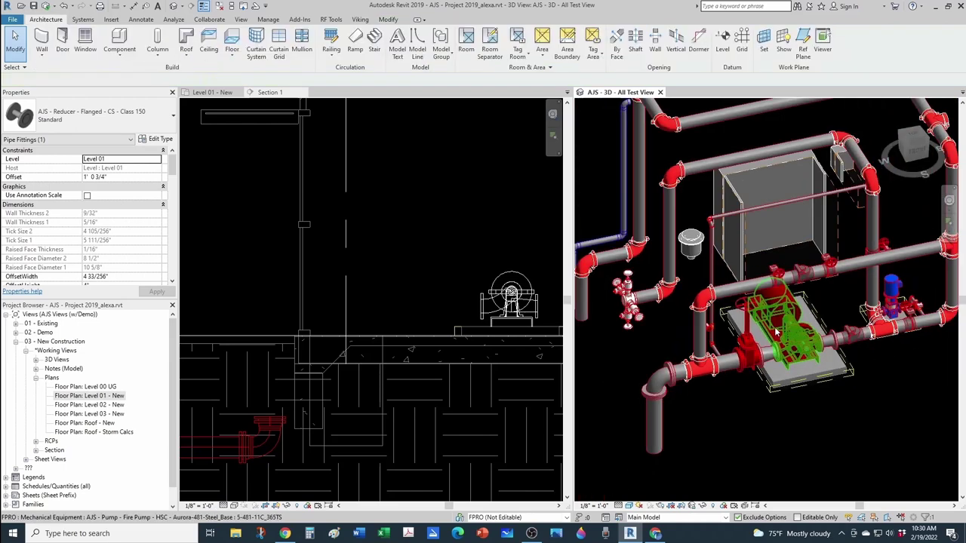
# Step: Start a pipe from the fire pump's suction flange in Section 1 using the AJS - Fire Protection (Flanged Steel) type
pyautogui.click(416, 276)
pyautogui.scroll(-2, 416, 276)
pyautogui.scroll(2, 484, 302)
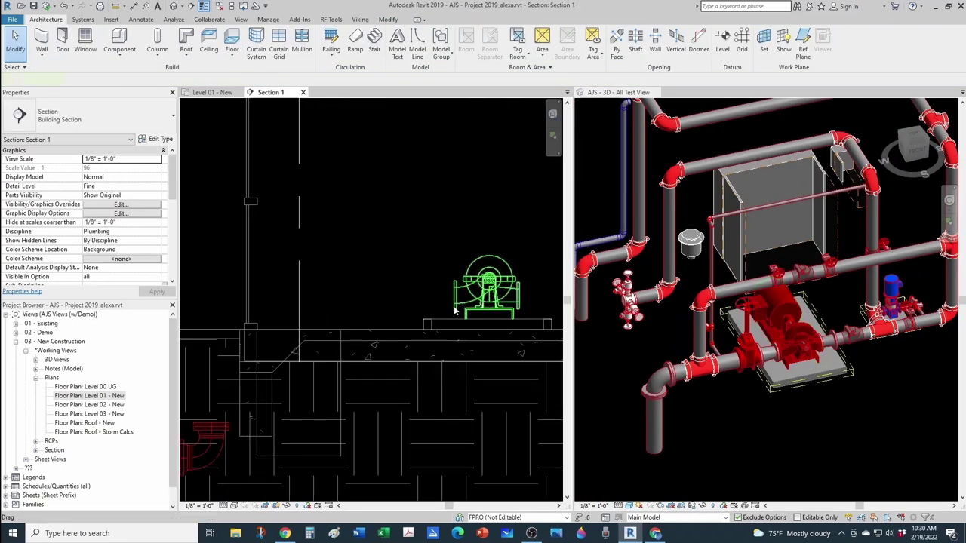
pyautogui.click(518, 284)
pyautogui.scroll(1, 513, 287)
pyautogui.click(390, 294)
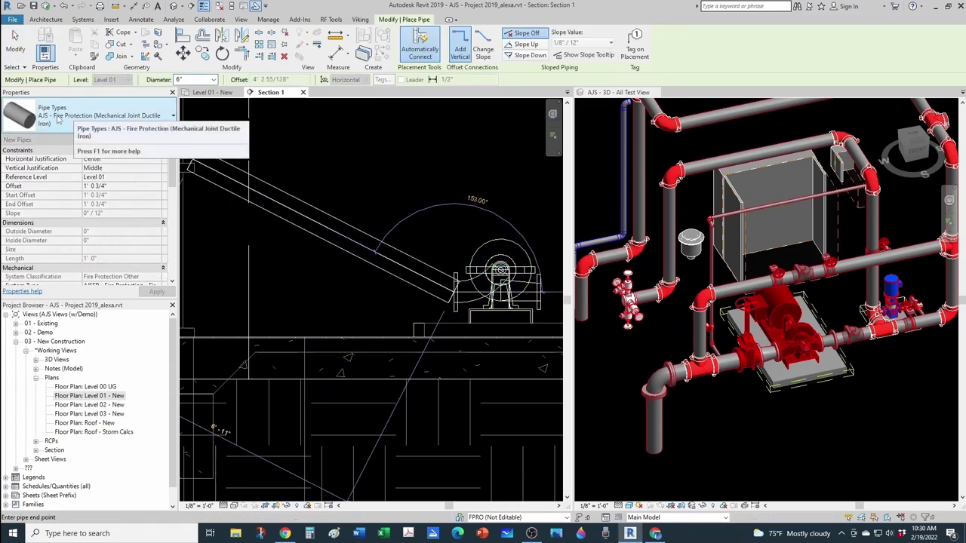
pyautogui.click(119, 118)
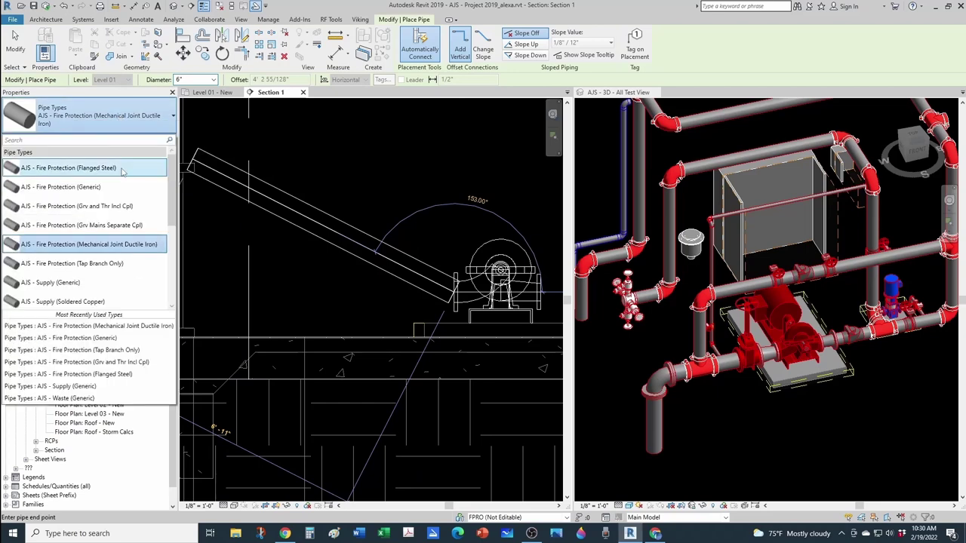
pyautogui.moveTo(101, 170)
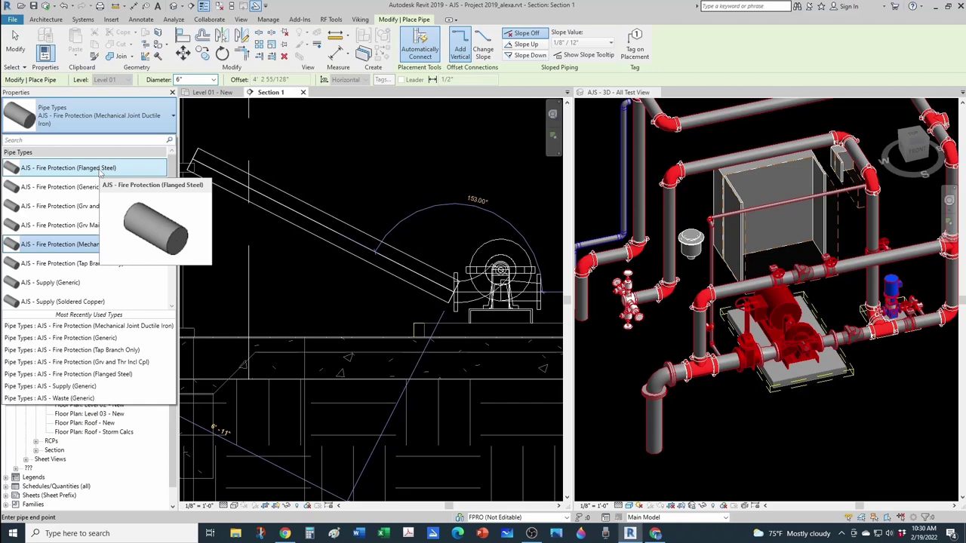
pyautogui.click(97, 169)
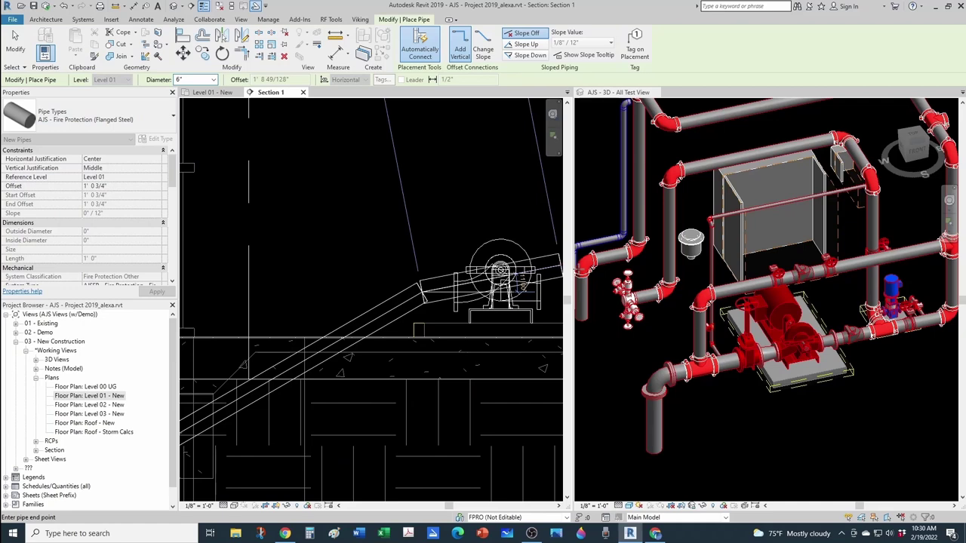
# Step: Set the pipe diameter to 8" and end the short horizontal run in line with the pump's suction
pyautogui.click(213, 80)
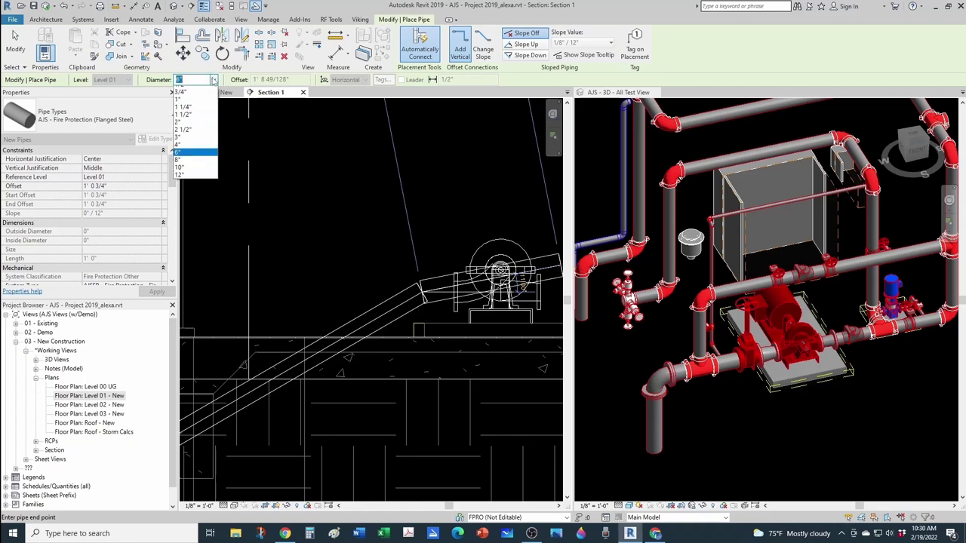
pyautogui.click(195, 166)
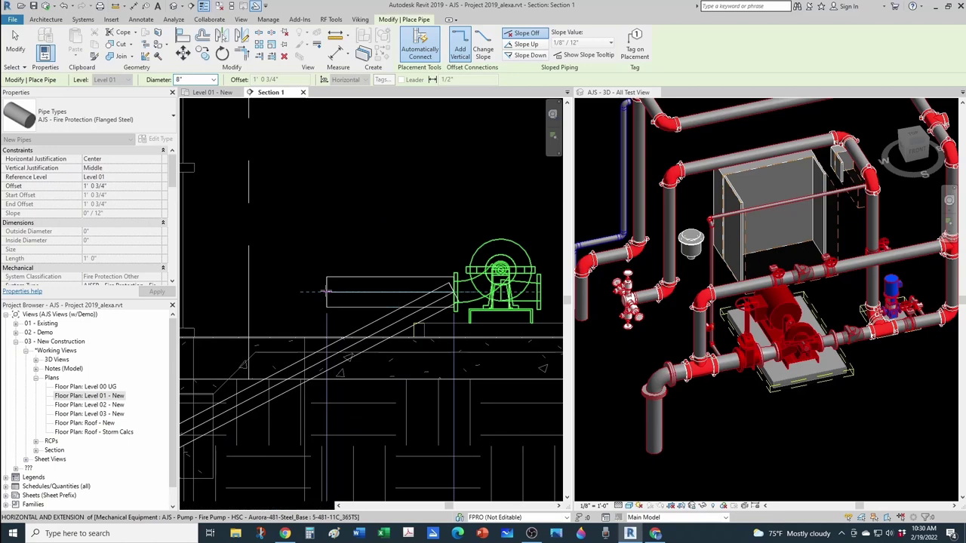
pyautogui.click(327, 291)
pyautogui.press('Escape')
pyautogui.press('Escape')
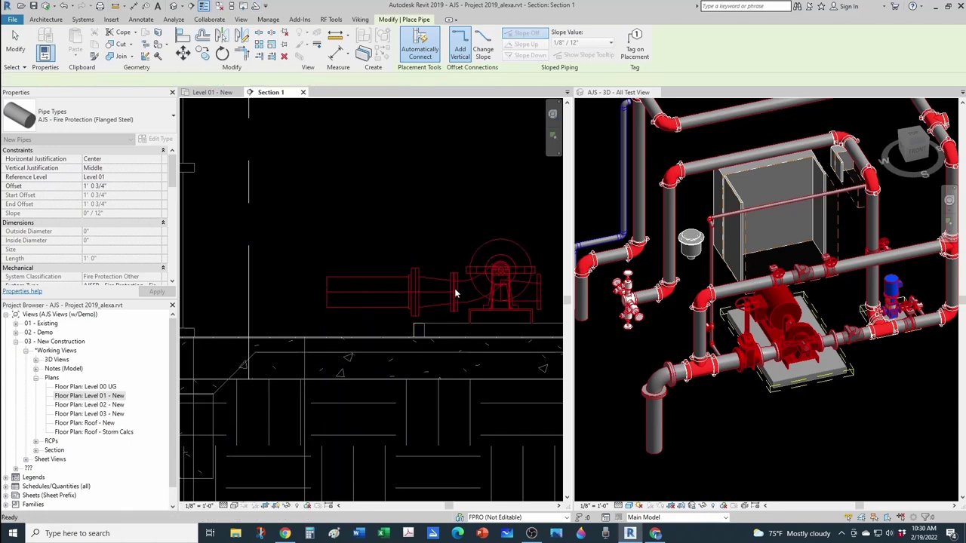
# Step: Extend the suction pipe horizontally about 4' 7" past the exterior wall, then turn it vertically down above the incoming main's bend
pyautogui.scroll(3, 426, 290)
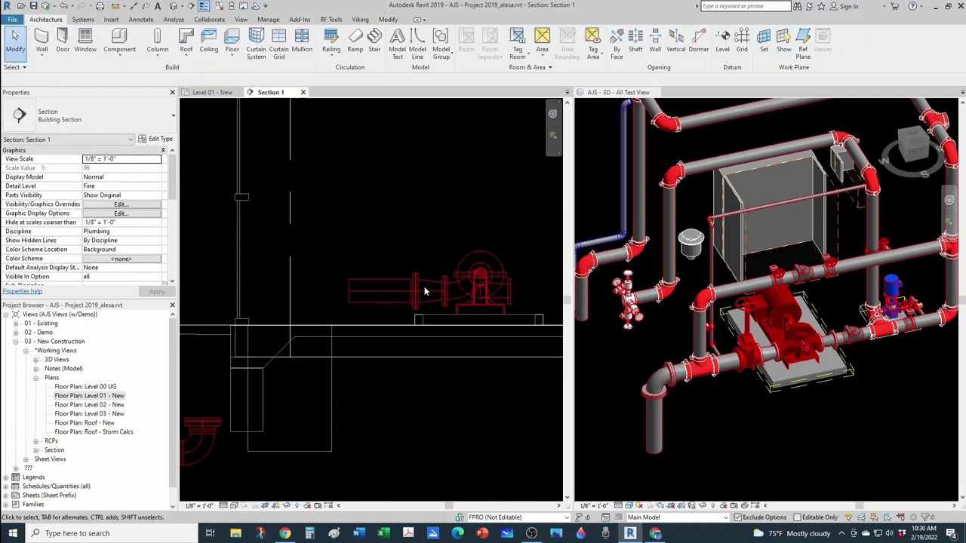
pyautogui.click(369, 279)
pyautogui.rightClick(368, 279)
pyautogui.click(400, 274)
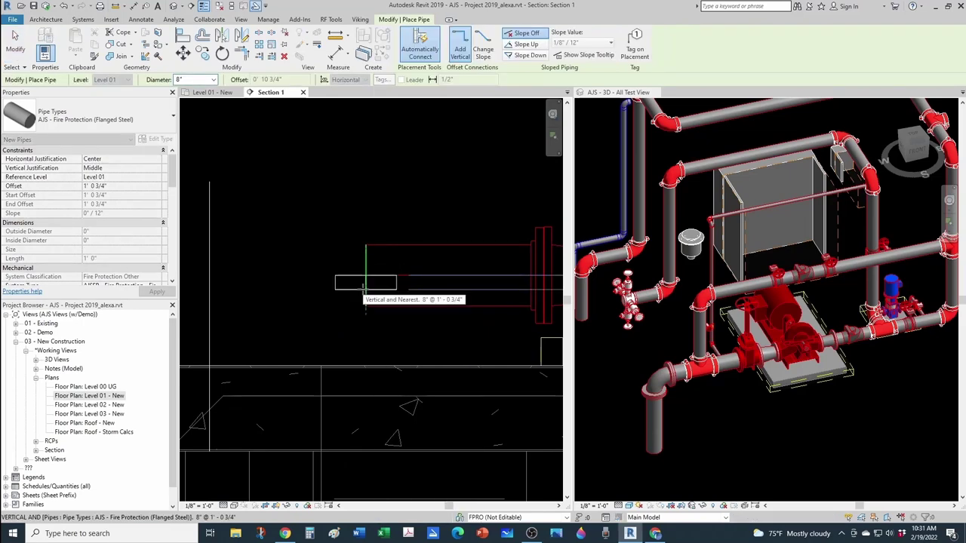
pyautogui.scroll(-3, 366, 288)
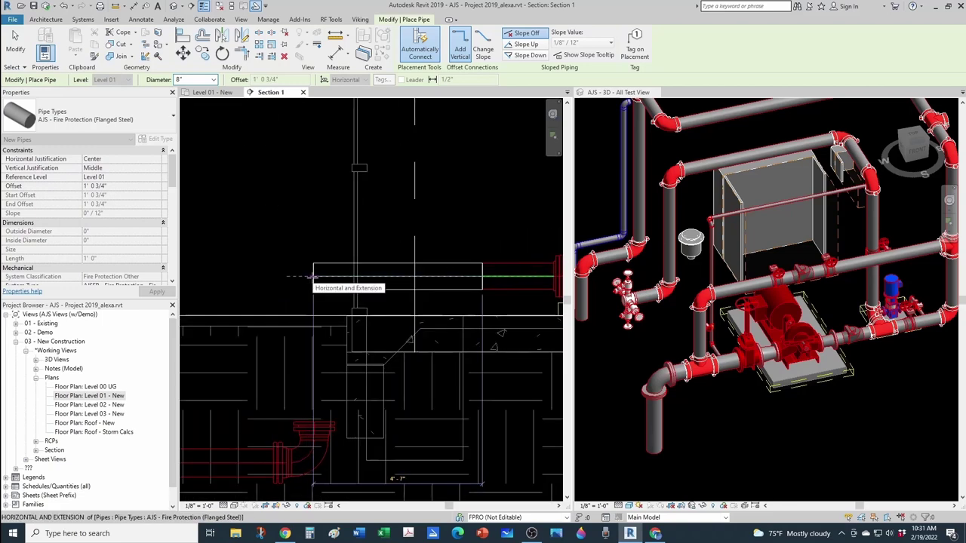
pyautogui.click(313, 279)
pyautogui.scroll(1, 306, 311)
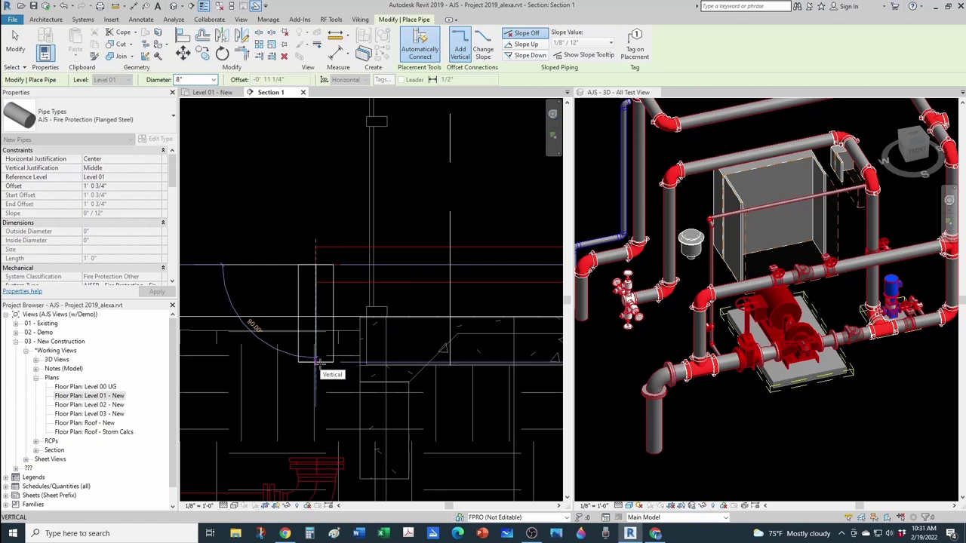
pyautogui.click(320, 365)
pyautogui.press('Escape')
pyautogui.scroll(-2, 305, 332)
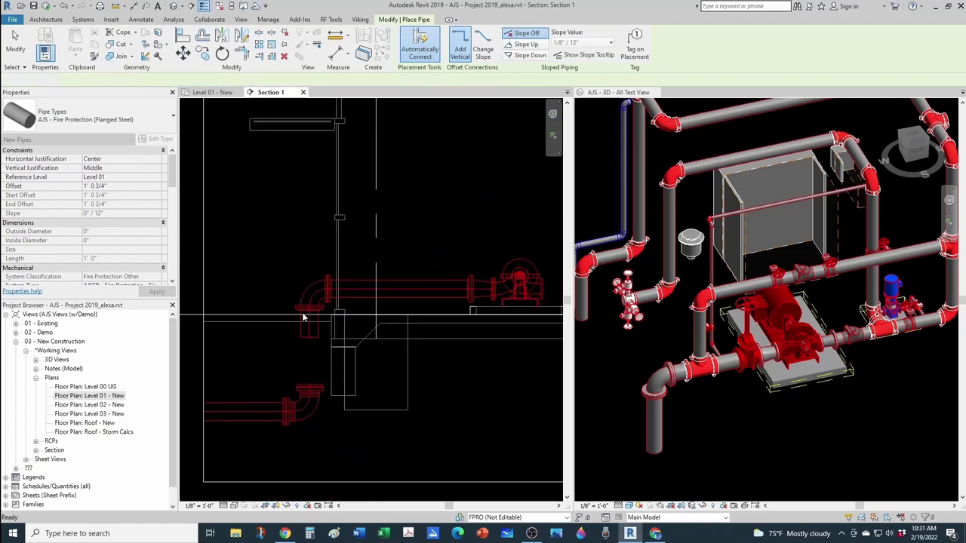
pyautogui.press('Escape')
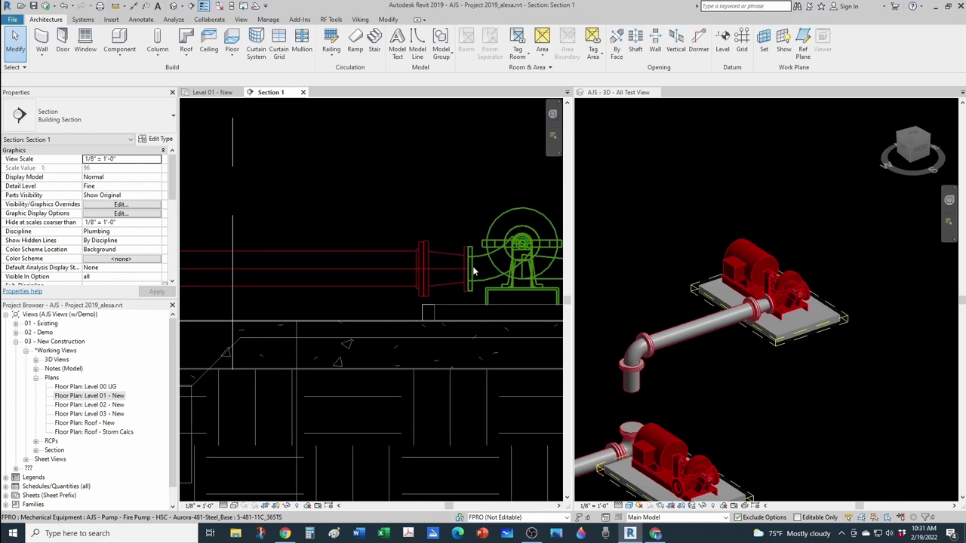
# Step: Examine the reducer between the new 8" suction pipe and the fire pump in the section
pyautogui.moveTo(473, 267); pyautogui.dragTo(425, 276, button='middle')
pyautogui.scroll(1, 406, 266)
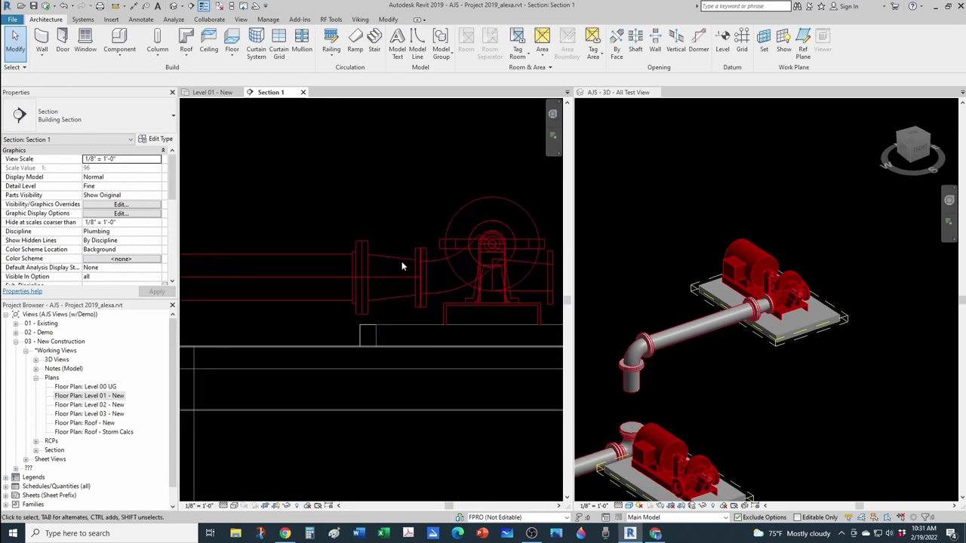
pyautogui.scroll(-1, 406, 254)
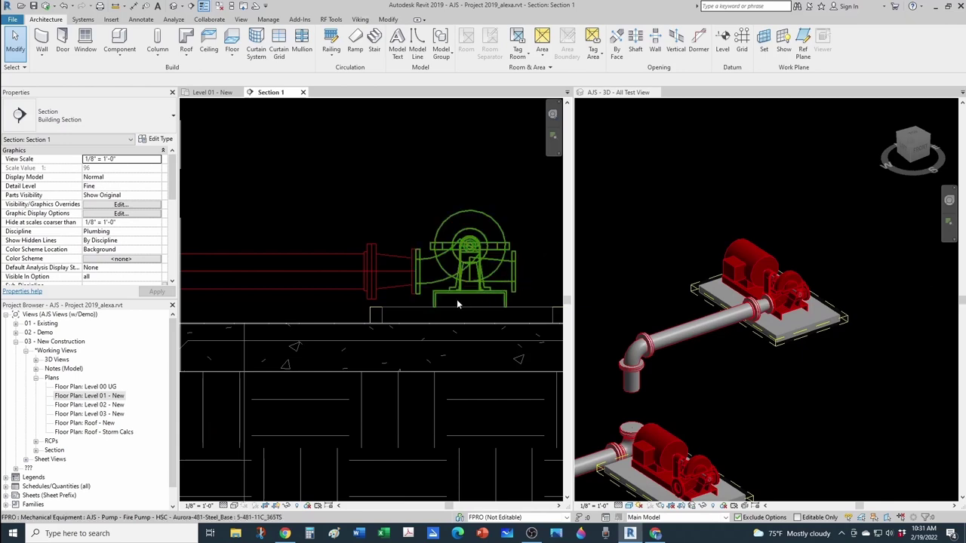
pyautogui.scroll(1, 406, 294)
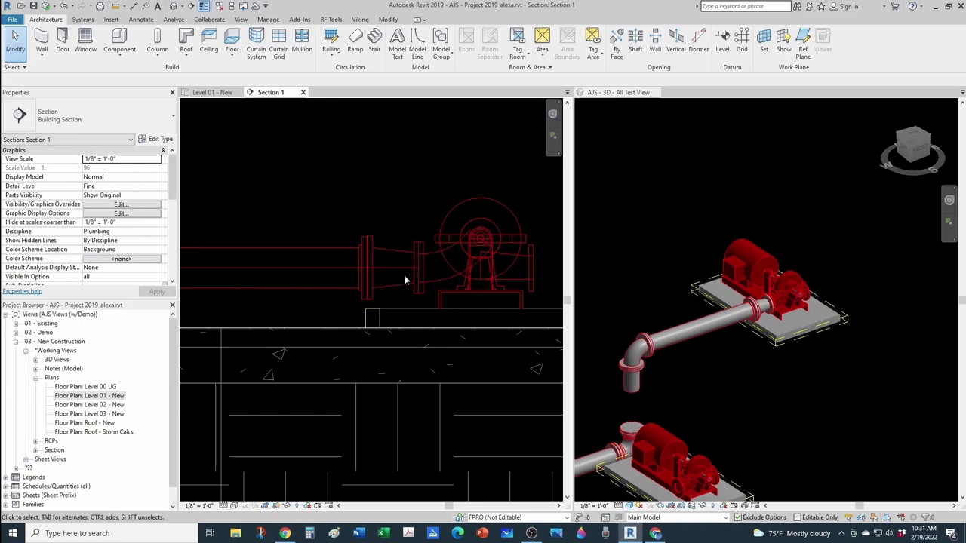
pyautogui.scroll(-2, 404, 277)
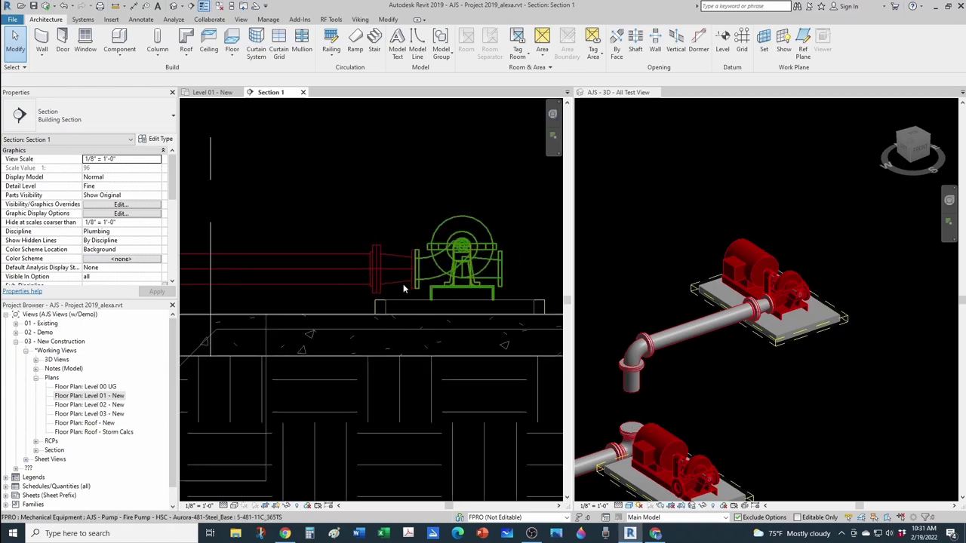
pyautogui.moveTo(321, 276); pyautogui.dragTo(414, 308, button='middle')
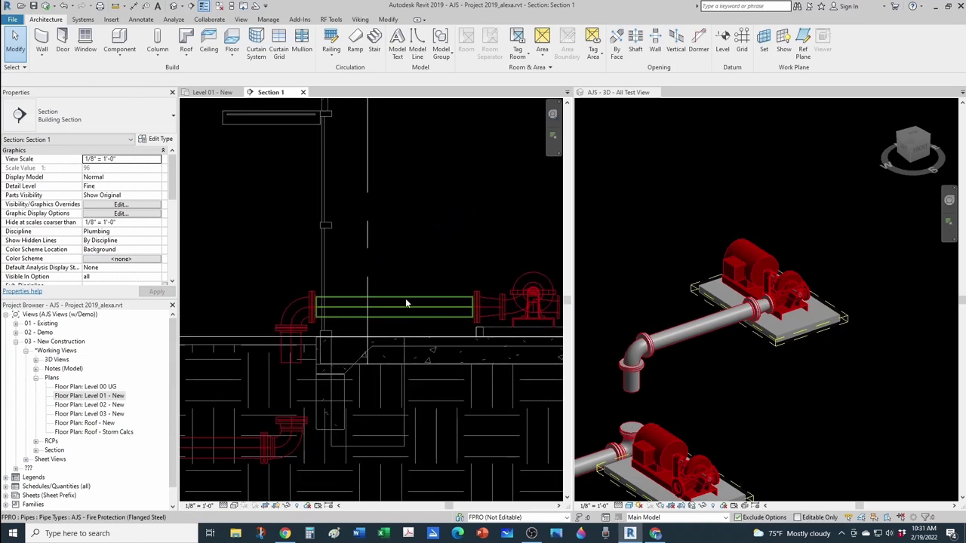
pyautogui.click(405, 302)
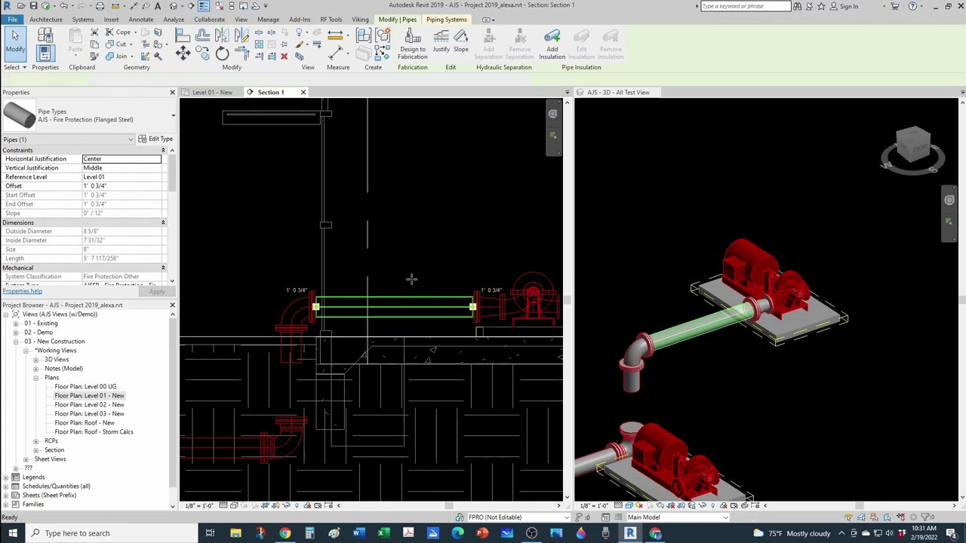
pyautogui.press('c')
pyautogui.press('s')
pyautogui.scroll(-2, 410, 267)
pyautogui.moveTo(440, 276); pyautogui.dragTo(425, 285, button='middle')
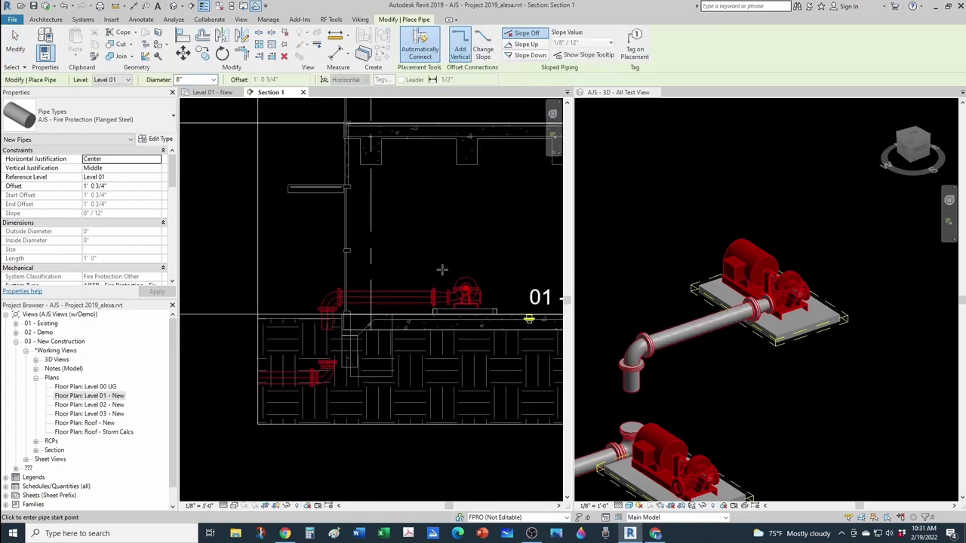
pyautogui.press('Escape')
# Step: Frame the copied, fully piped fire pump assembly in the 3D view and capture it with Snip & Sketch
pyautogui.scroll(-3, 680, 289)
pyautogui.moveTo(719, 365); pyautogui.dragTo(617, 287, button='middle')
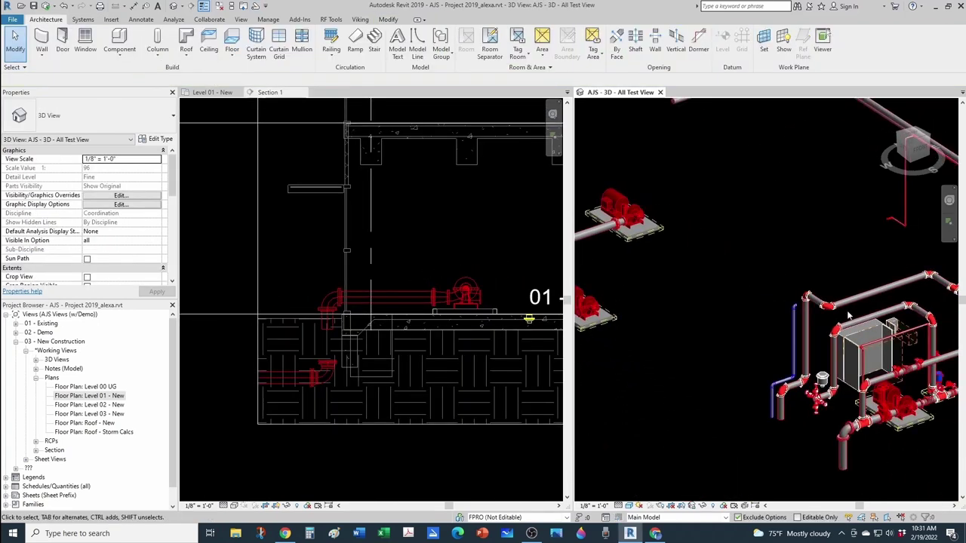
pyautogui.keyDown('shift'); pyautogui.moveTo(849, 315); pyautogui.dragTo(743, 349, button='middle'); pyautogui.keyUp('shift')
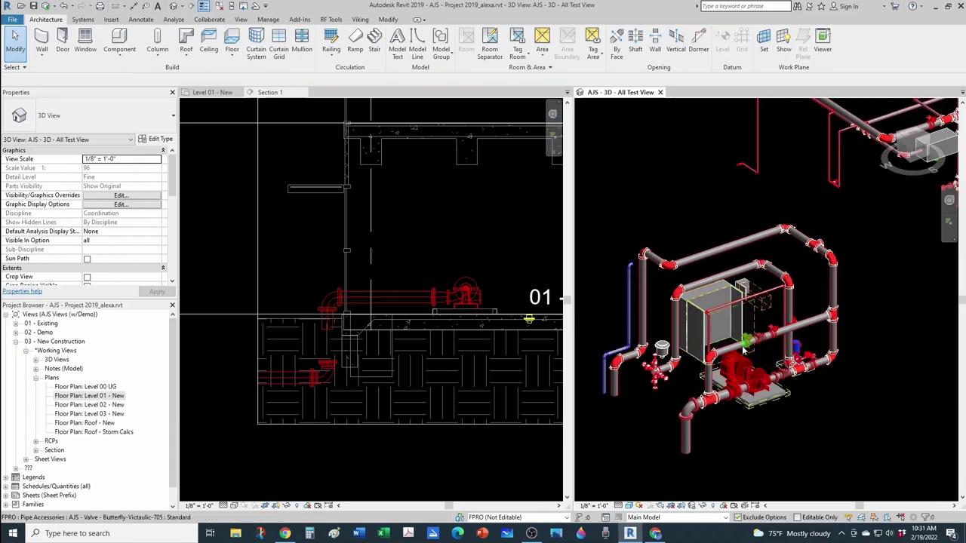
pyautogui.moveTo(823, 414); pyautogui.dragTo(835, 418, button='middle')
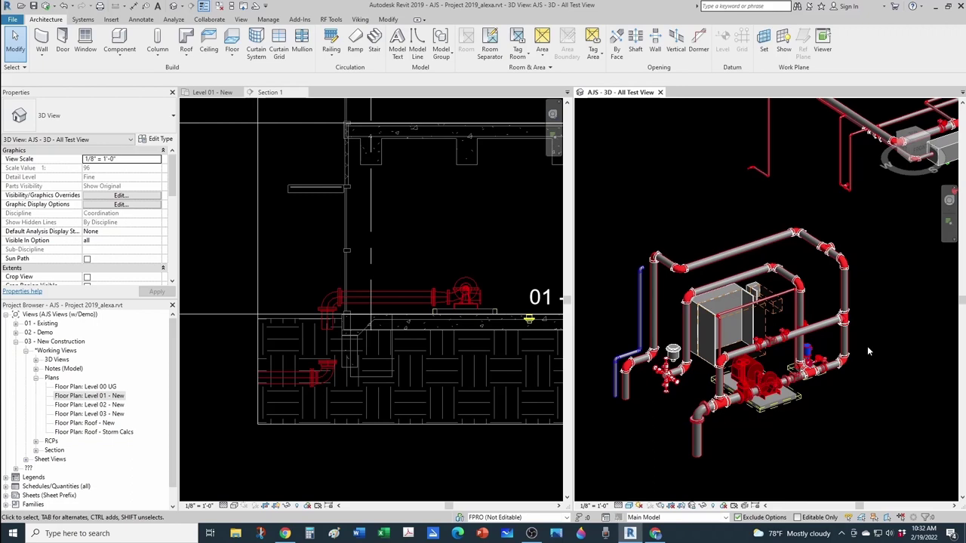
pyautogui.keyDown('shift'); pyautogui.moveTo(849, 335); pyautogui.dragTo(826, 324, button='middle'); pyautogui.keyUp('shift')
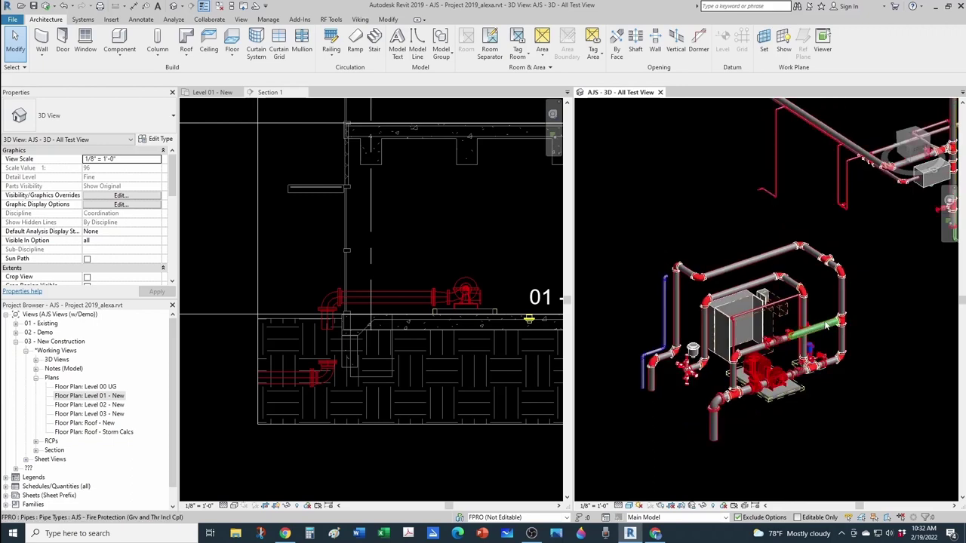
pyautogui.click(260, 533)
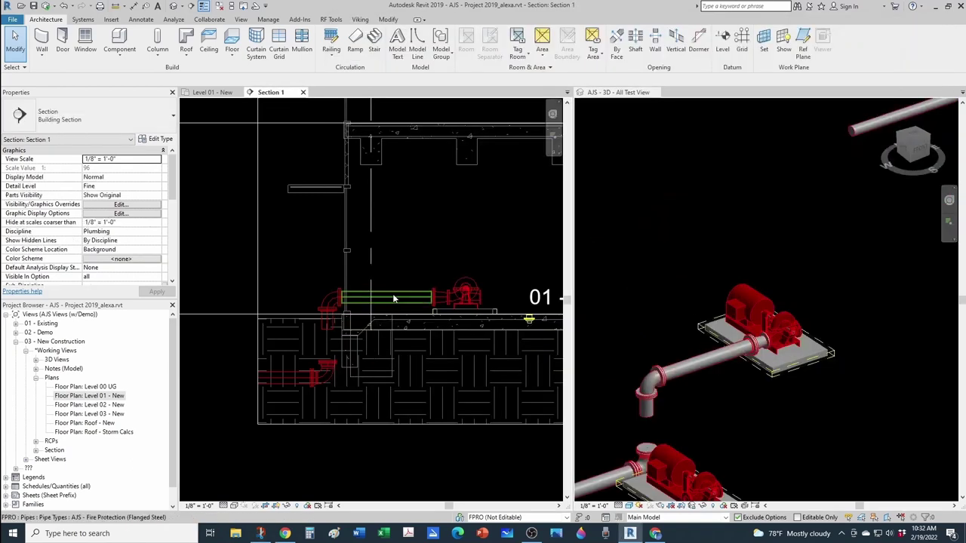
# Step: Review the snip of the piped assembly and park its window on the other monitor as a reference
pyautogui.scroll(2, 406, 288)
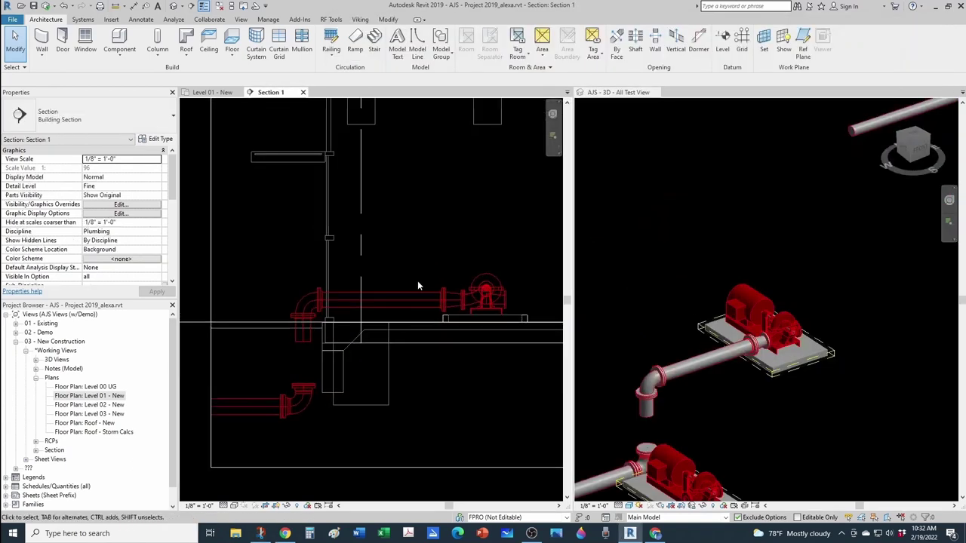
pyautogui.moveTo(965, 57); pyautogui.dragTo(654, 44)
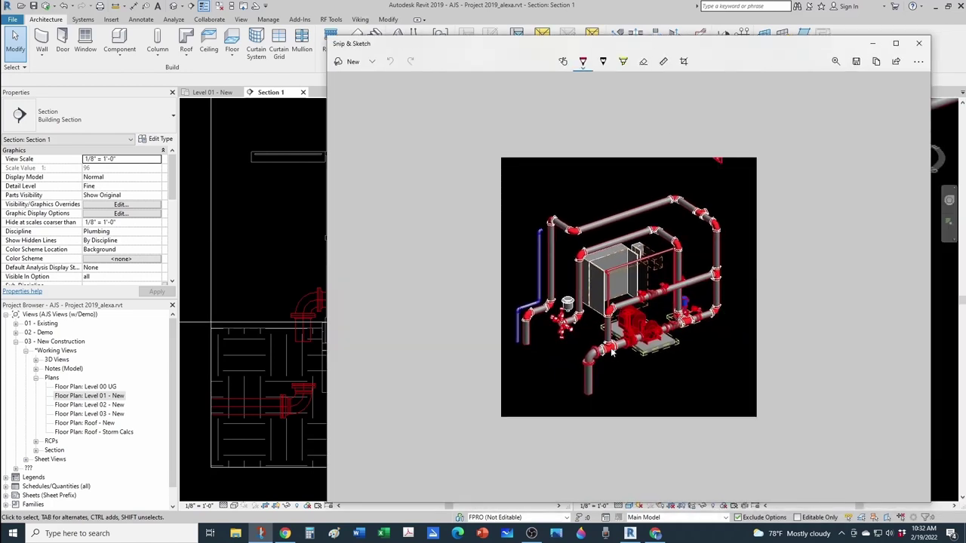
pyautogui.moveTo(656, 43); pyautogui.dragTo(965, 43)
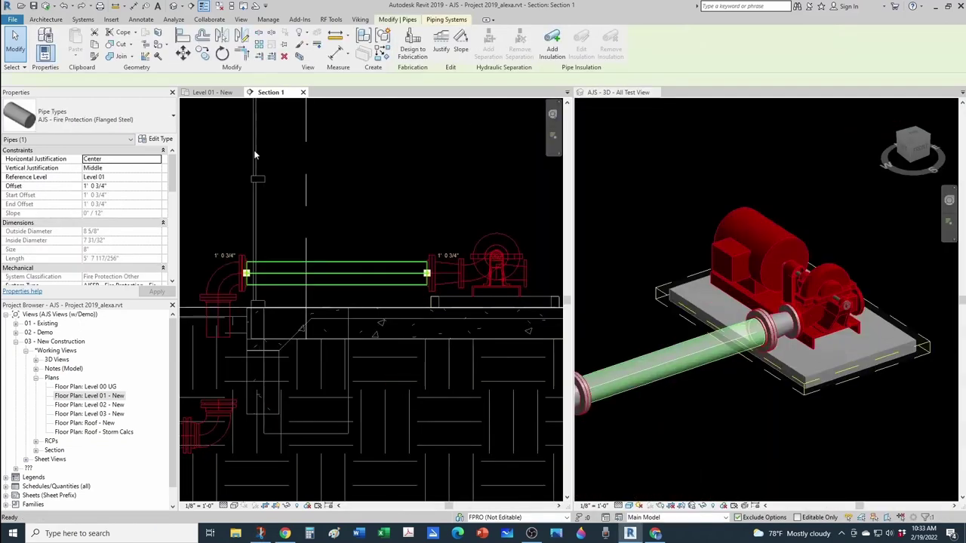
# Step: Begin a new pipe from the suction pipe's settings, with type AJS - Fire Protection (Generic) and a 6" diameter
pyautogui.press('c')
pyautogui.press('s')
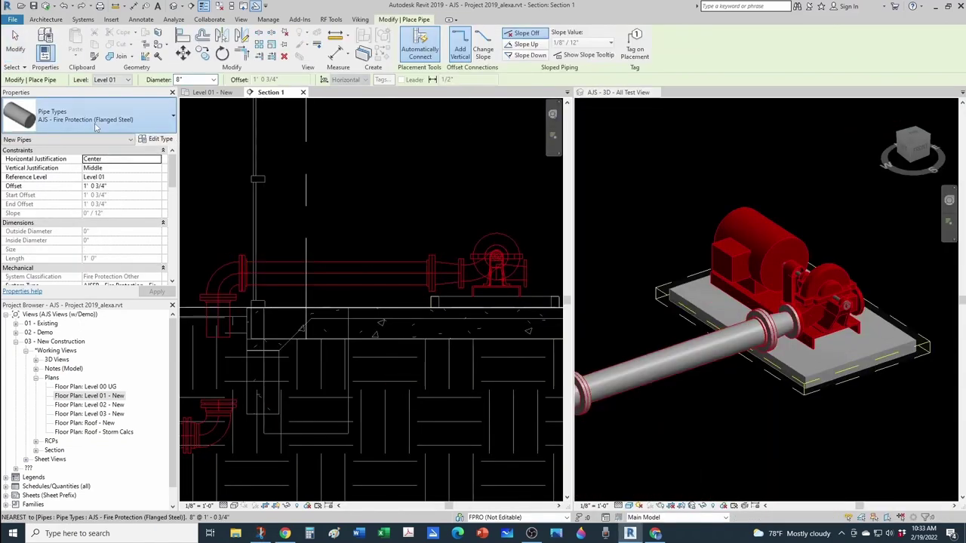
pyautogui.click(96, 127)
pyautogui.click(92, 188)
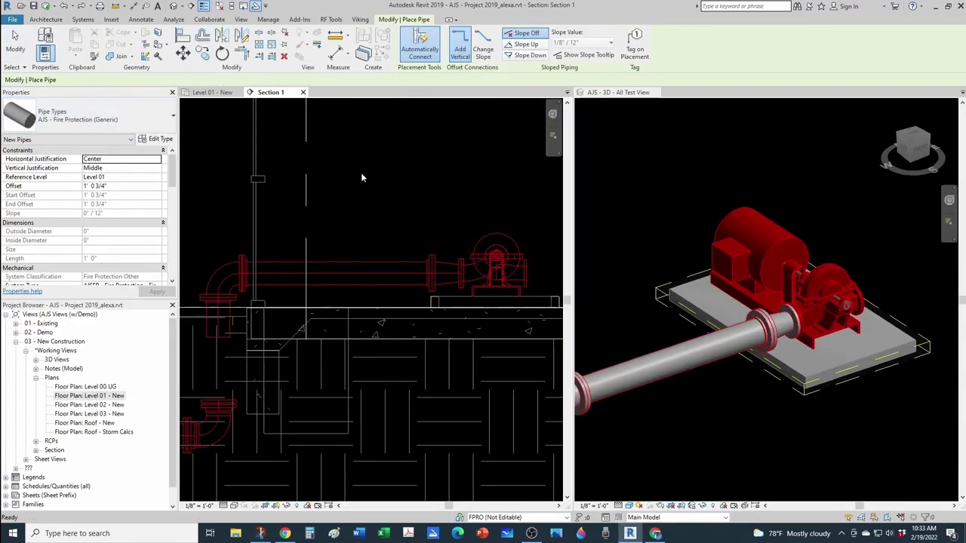
pyautogui.moveTo(393, 227); pyautogui.dragTo(418, 240, button='middle')
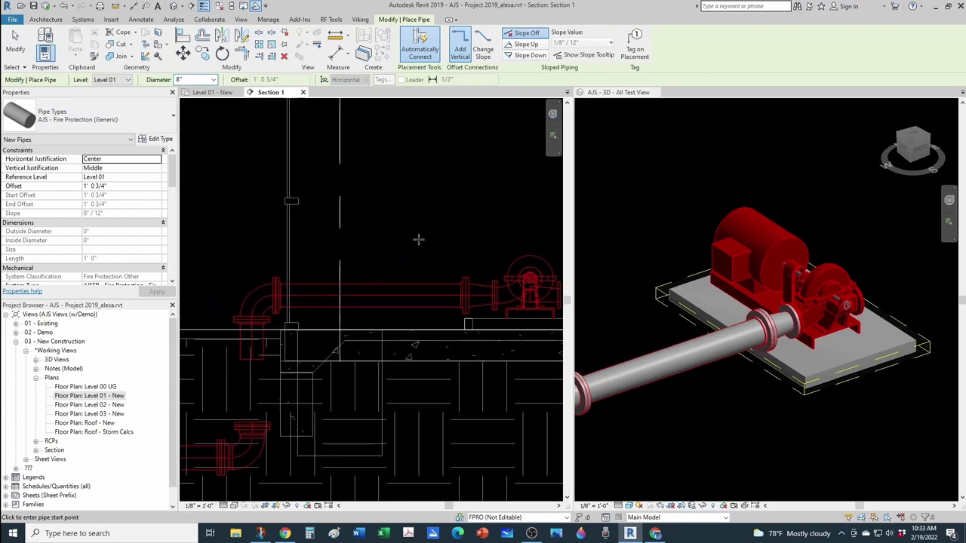
pyautogui.click(213, 80)
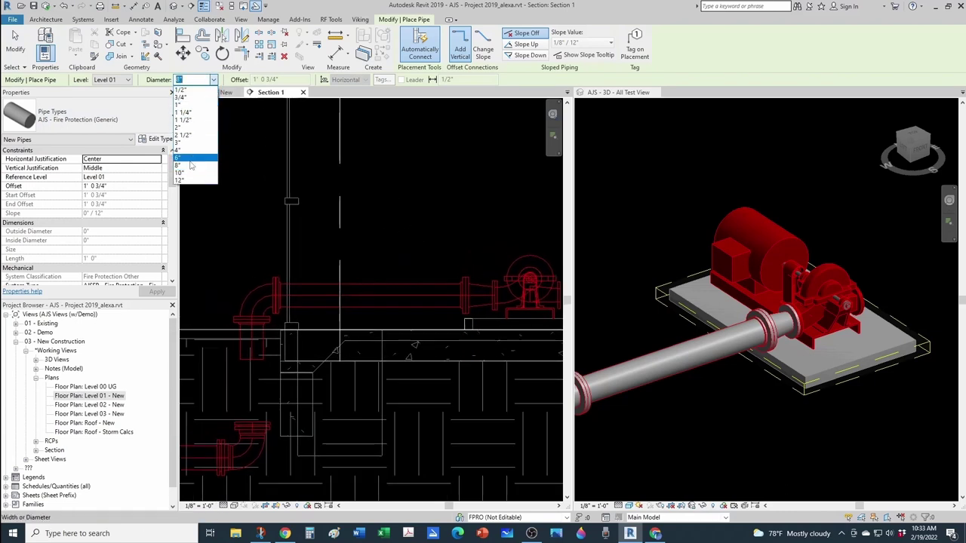
pyautogui.click(188, 159)
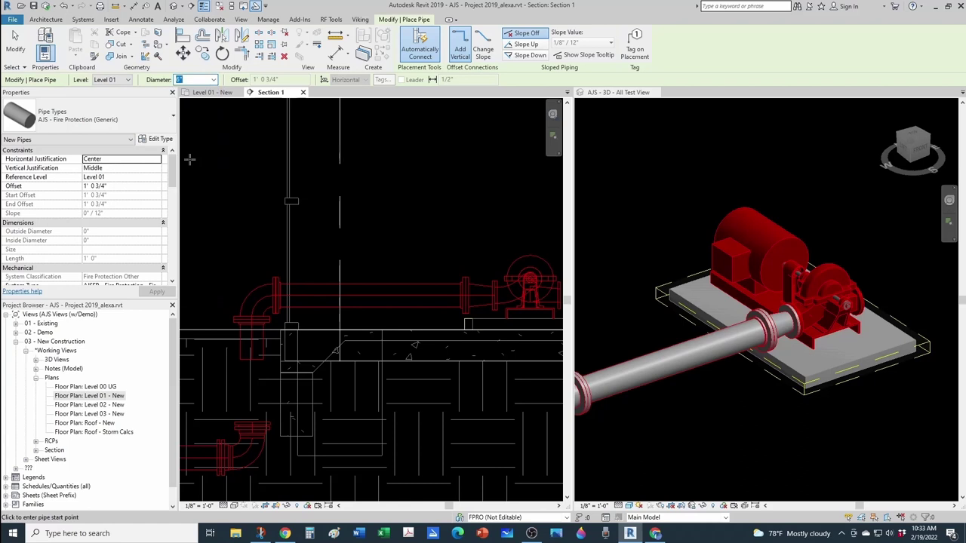
pyautogui.scroll(1, 389, 250)
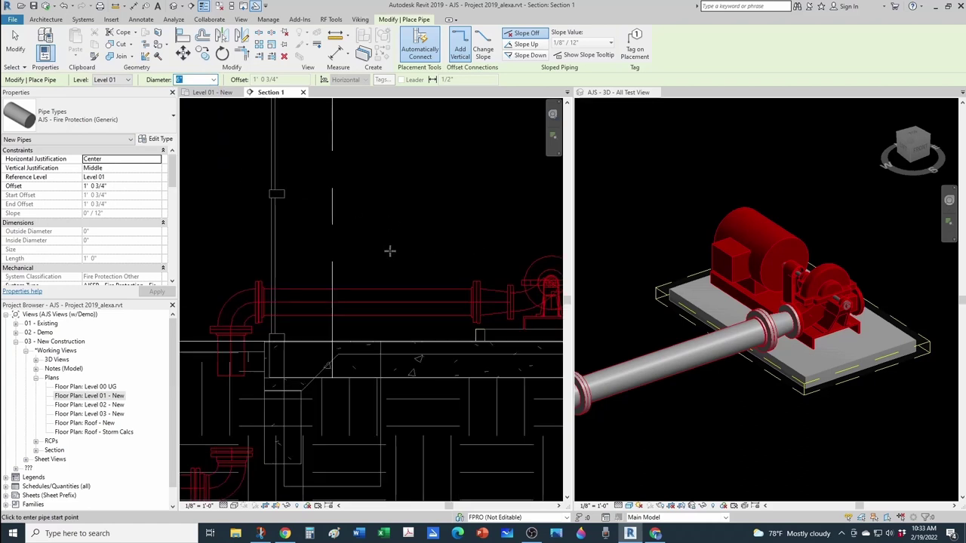
pyautogui.moveTo(389, 250); pyautogui.dragTo(399, 293, button='middle')
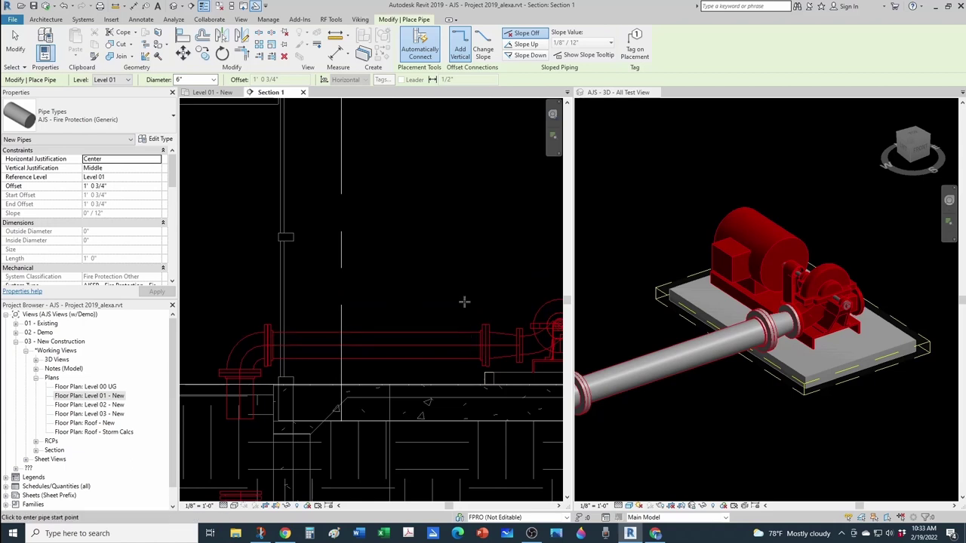
# Step: Draw a 6" vertical riser in the section from the 8" suction pipe up to an offset of about 5' 11 3/4"
pyautogui.click(353, 344)
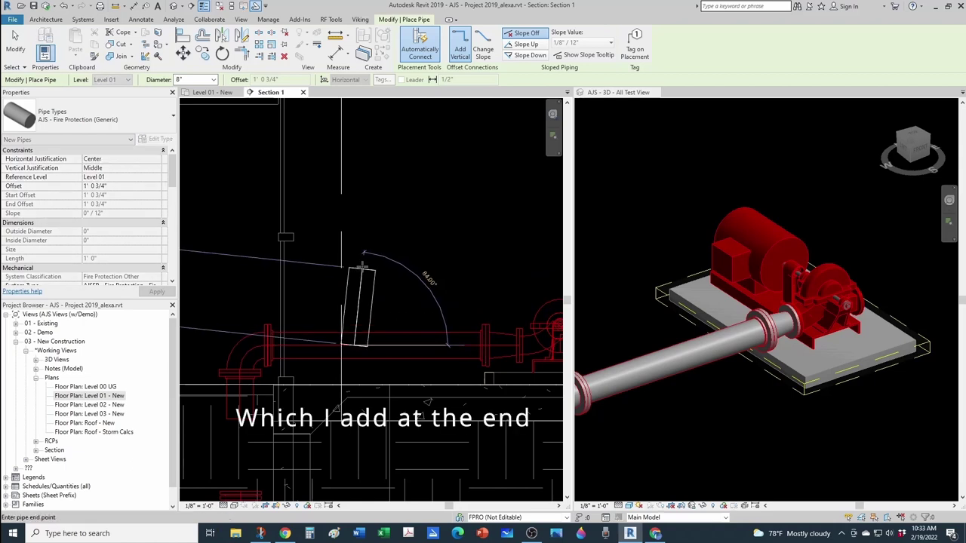
pyautogui.scroll(-3, 363, 266)
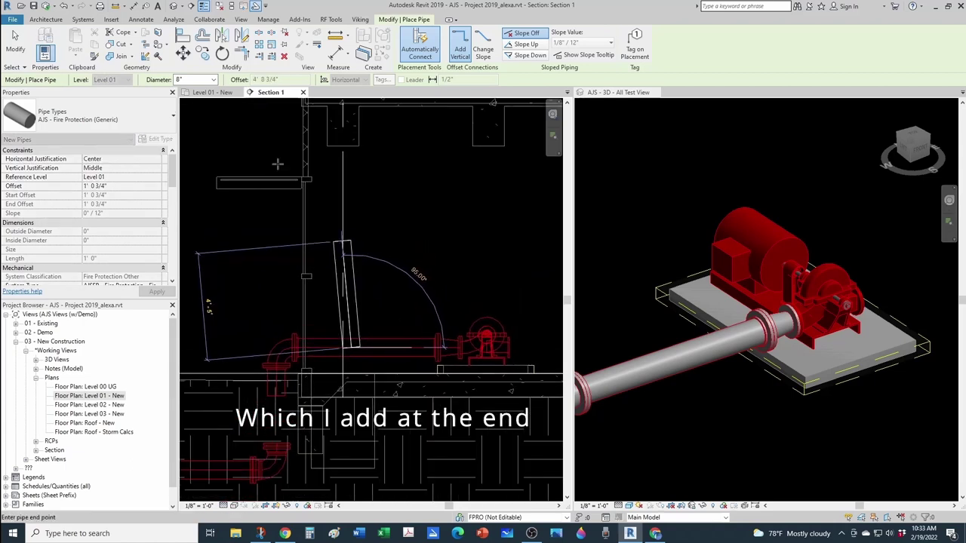
pyautogui.click(214, 79)
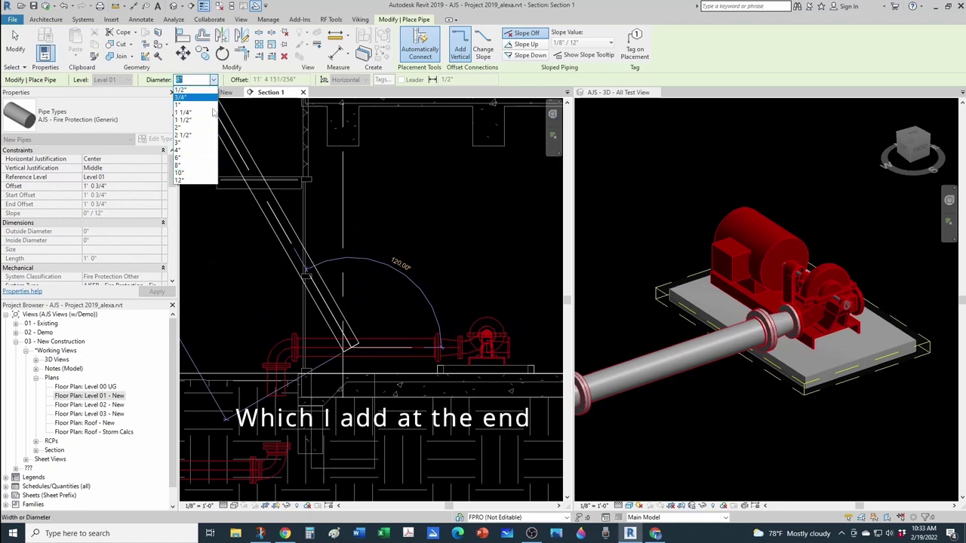
pyautogui.click(202, 164)
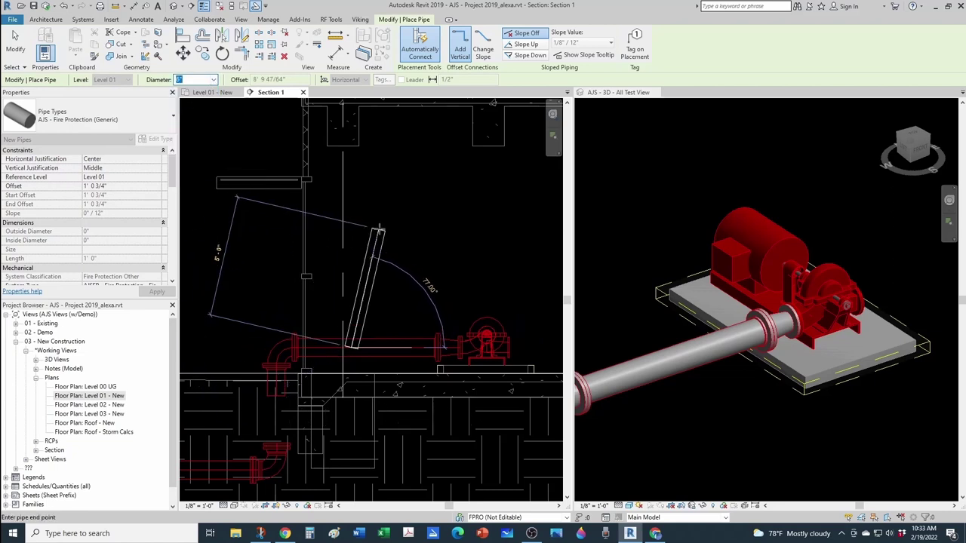
pyautogui.click(355, 228)
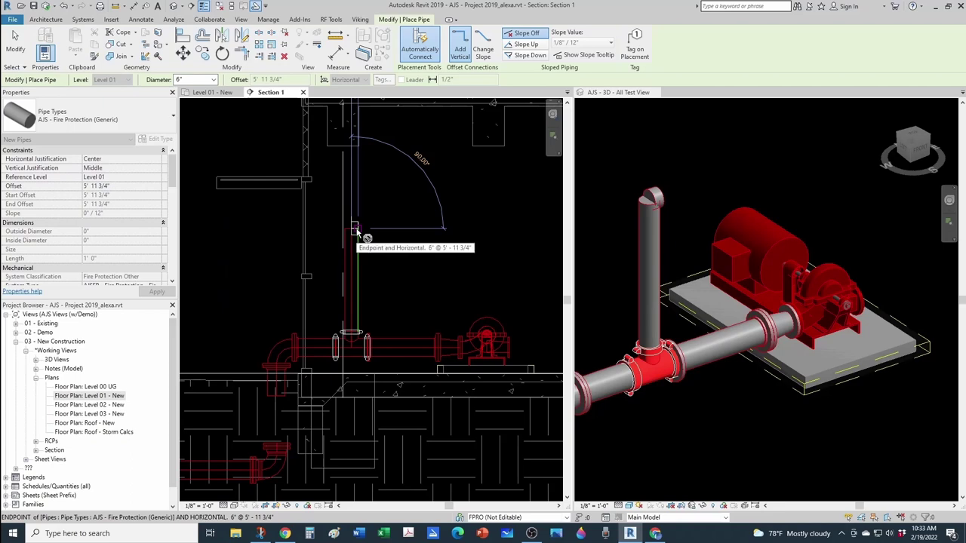
# Step: Run the 6" pipe horizontally over the pump for about 10' 7", then down to an offset of about 2' 5 3/4"
pyautogui.scroll(-4, 355, 231)
pyautogui.scroll(2, 355, 232)
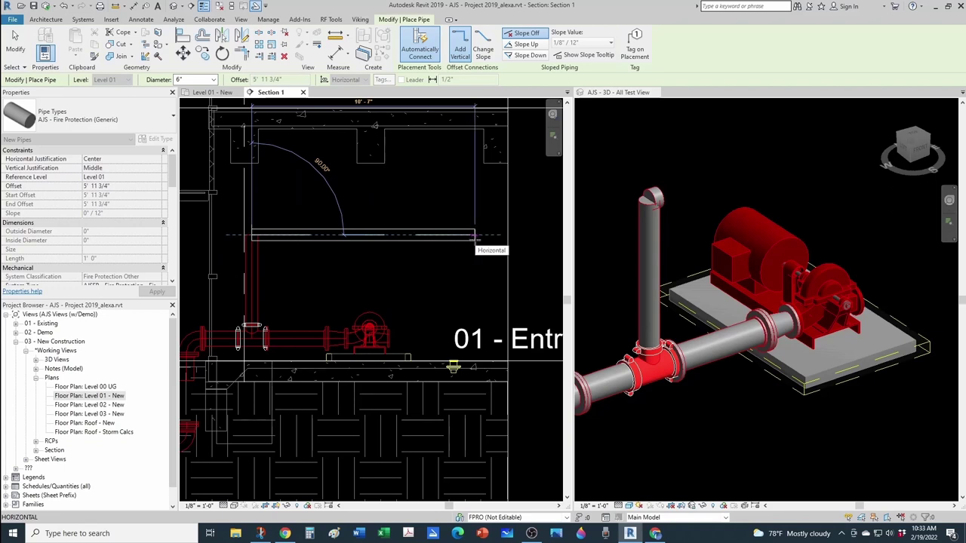
pyautogui.click(475, 236)
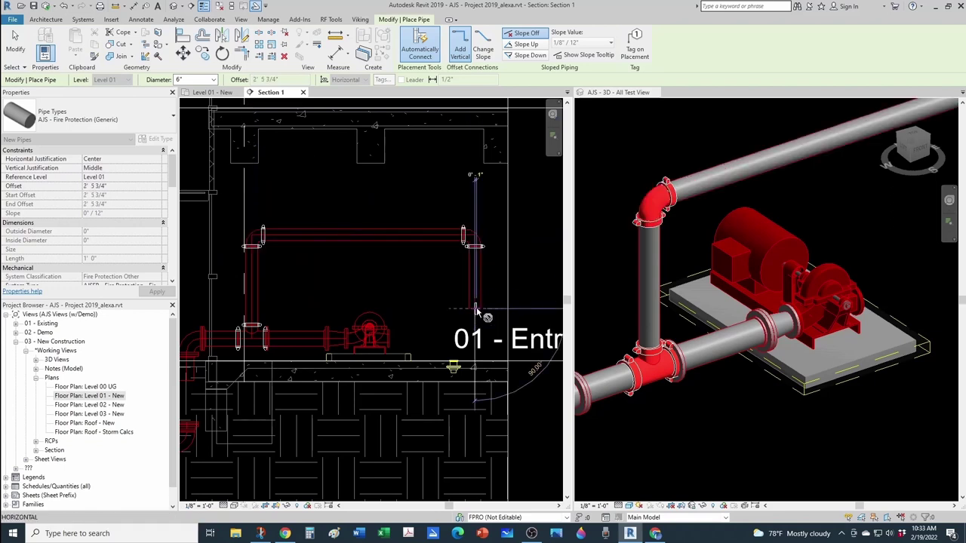
pyautogui.press('Escape')
pyautogui.press('Escape')
# Step: Extend the section's crop region on the pipe drop's side to take in the area just beyond the interior wall
pyautogui.scroll(-4, 385, 245)
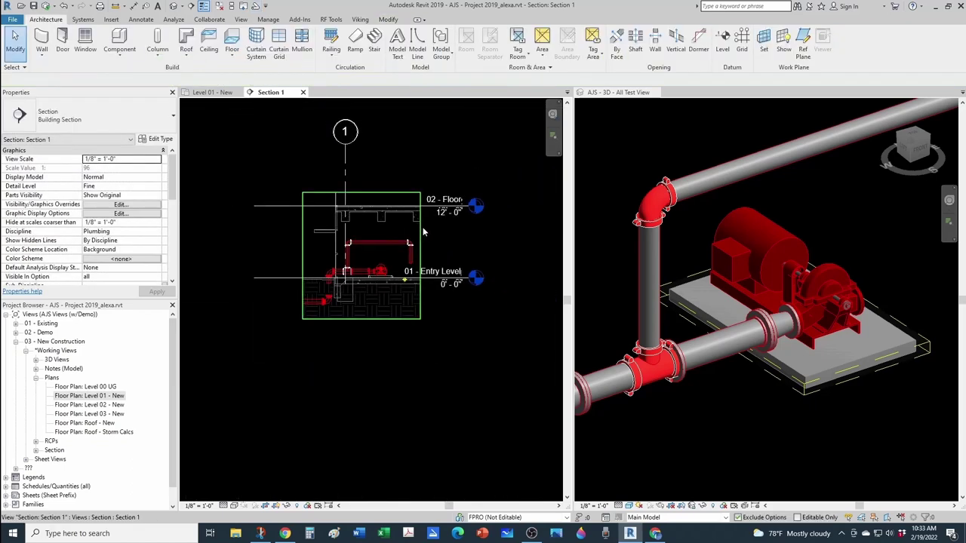
pyautogui.click(421, 233)
pyautogui.scroll(2, 418, 265)
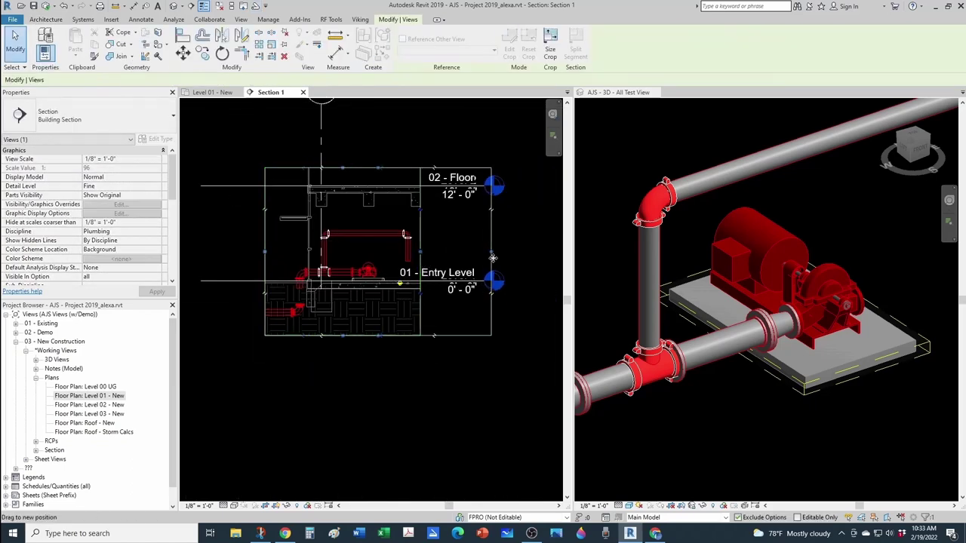
pyautogui.moveTo(492, 258); pyautogui.dragTo(476, 257)
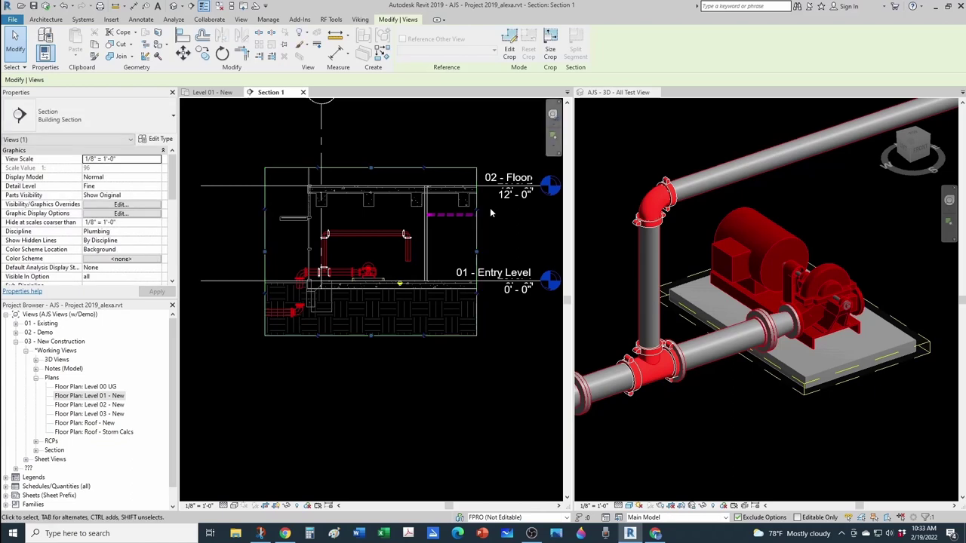
pyautogui.press('Escape')
# Step: Set the section's view scale to 1" = 1'-0"
pyautogui.click(198, 505)
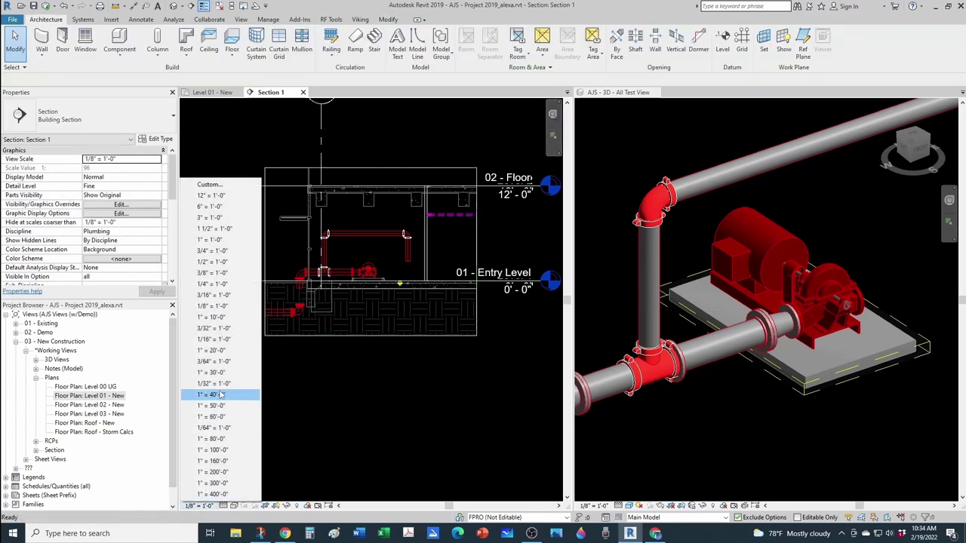
pyautogui.click(208, 239)
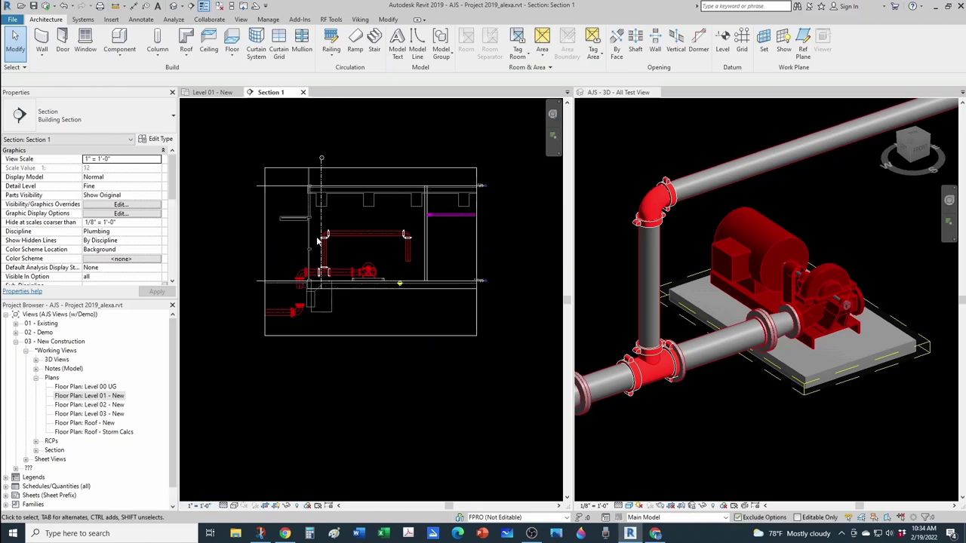
pyautogui.scroll(1, 371, 241)
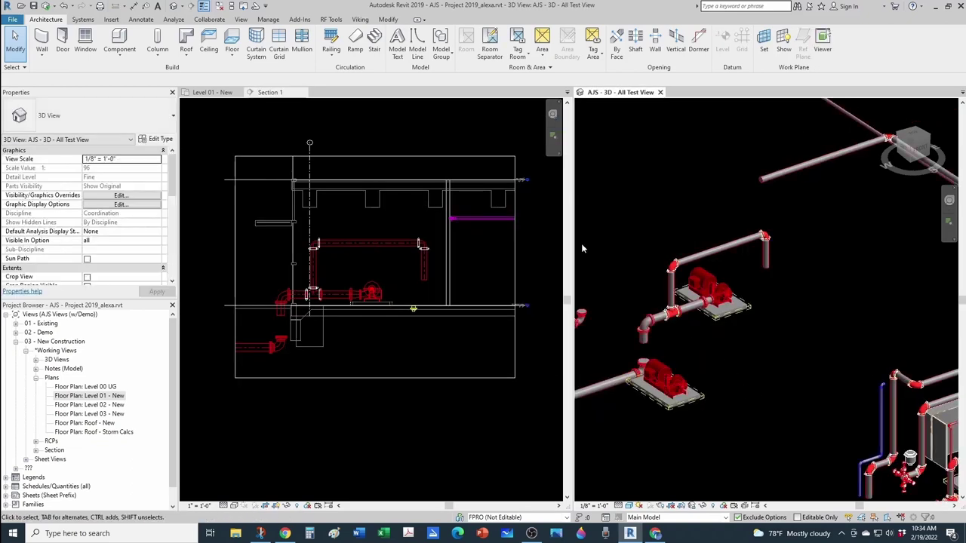
pyautogui.scroll(2, 377, 258)
pyautogui.scroll(1, 331, 251)
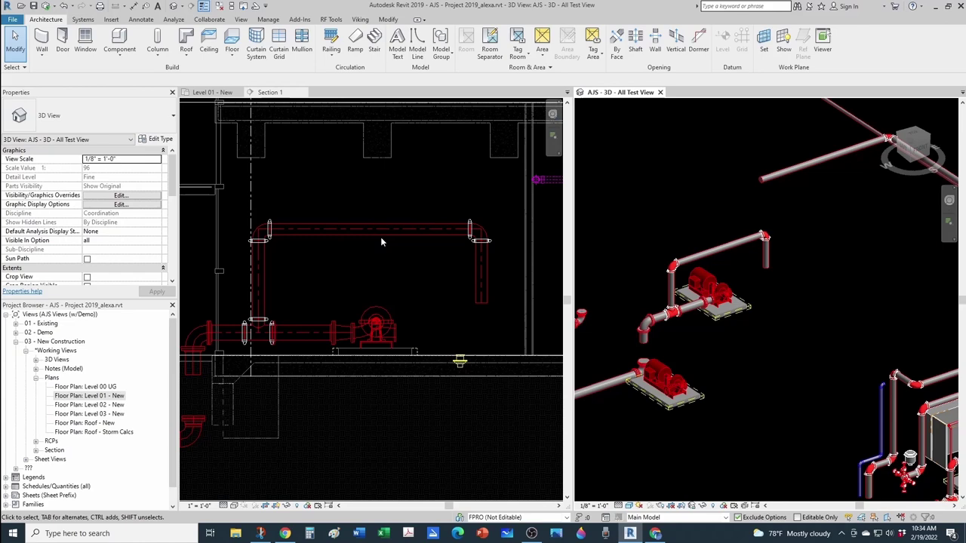
# Step: Inspect the butterfly and check valves on the bypass of the copied, fully piped pump assembly in the 3D view
pyautogui.scroll(-2, 755, 282)
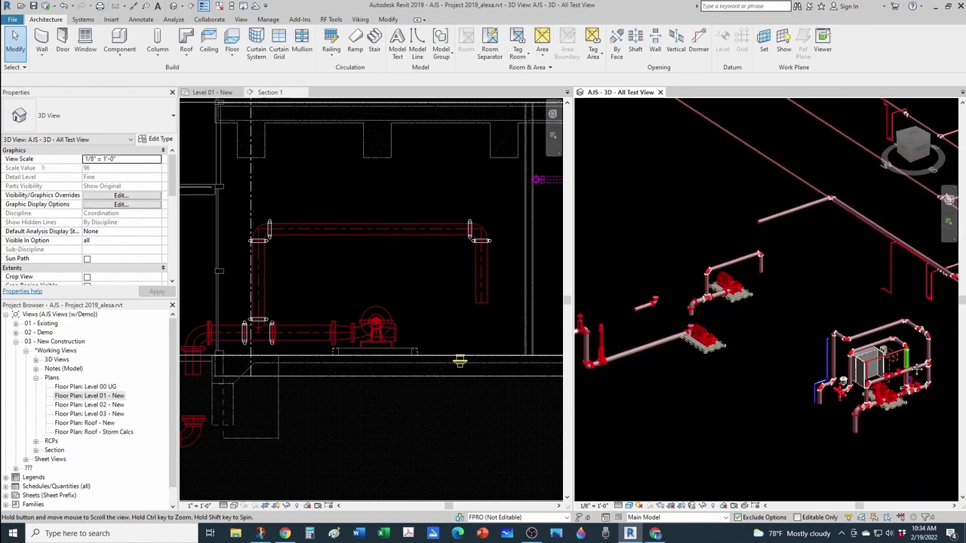
pyautogui.moveTo(875, 350); pyautogui.dragTo(771, 317, button='middle')
pyautogui.scroll(2, 790, 346)
pyautogui.scroll(6, 792, 347)
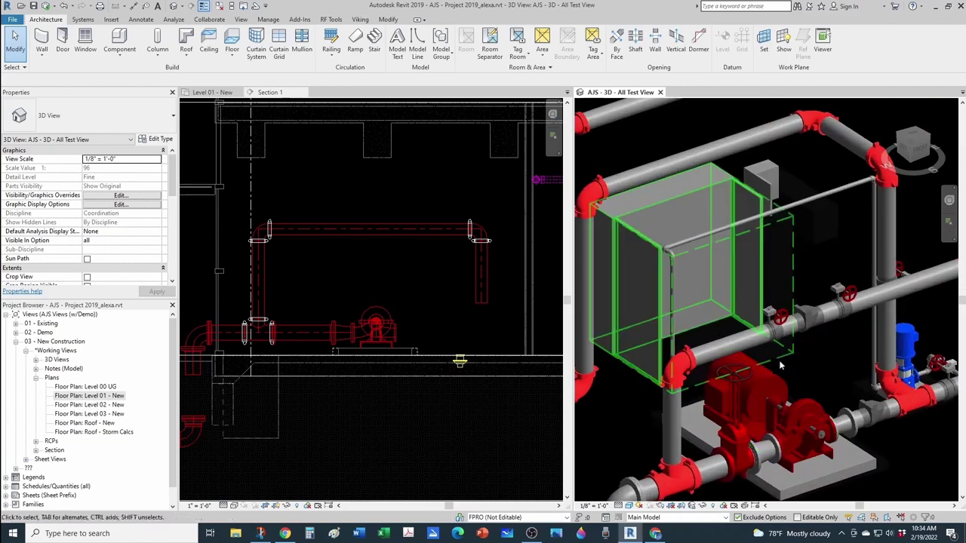
pyautogui.scroll(-2, 799, 362)
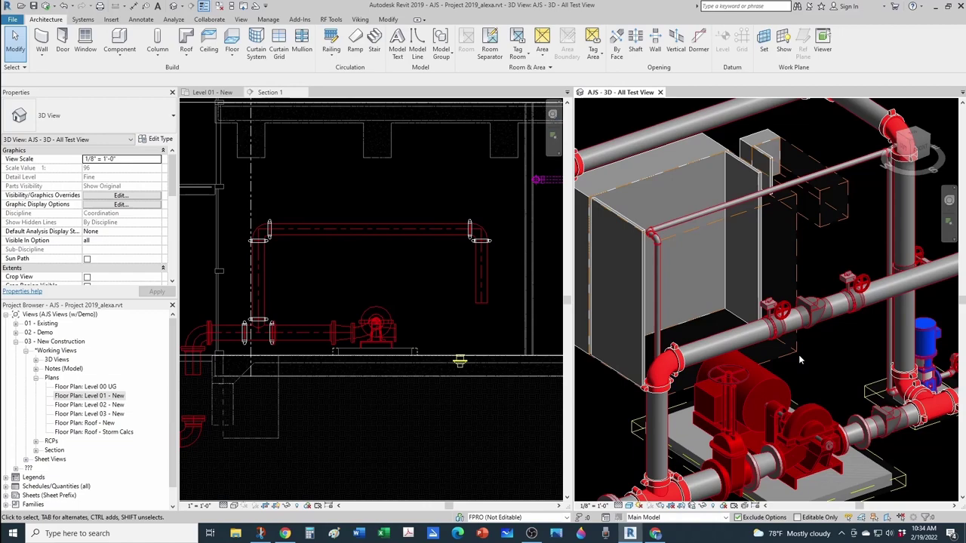
pyautogui.scroll(1, 796, 355)
pyautogui.click(780, 340)
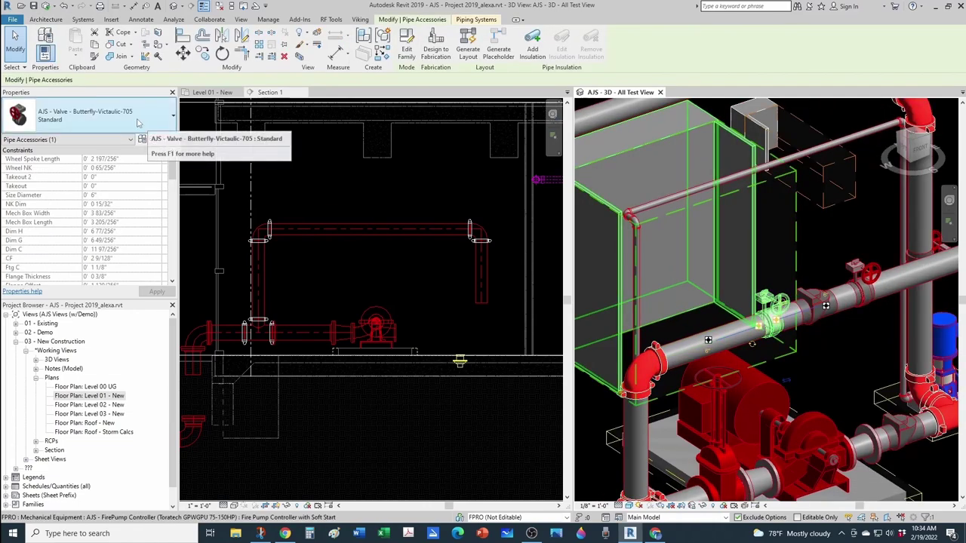
pyautogui.press('Escape')
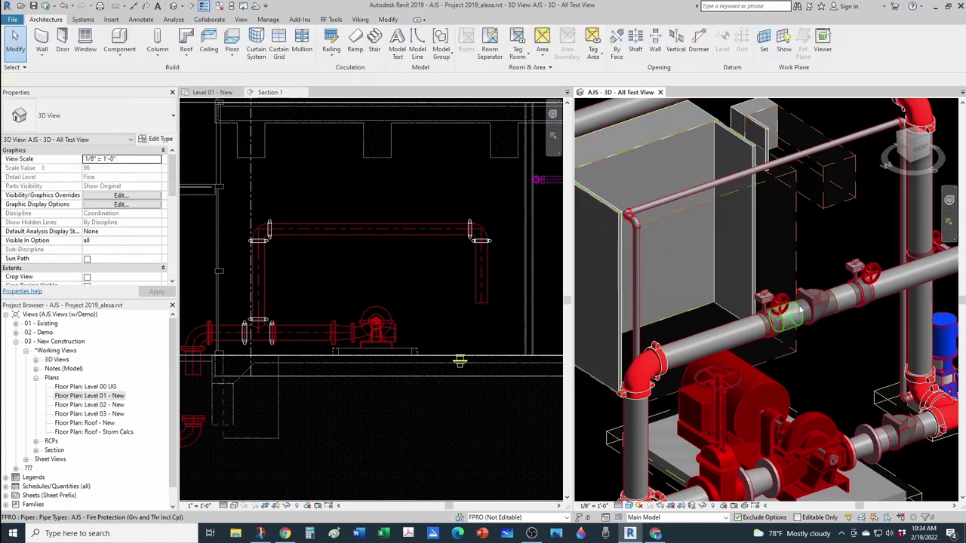
pyautogui.scroll(1, 776, 310)
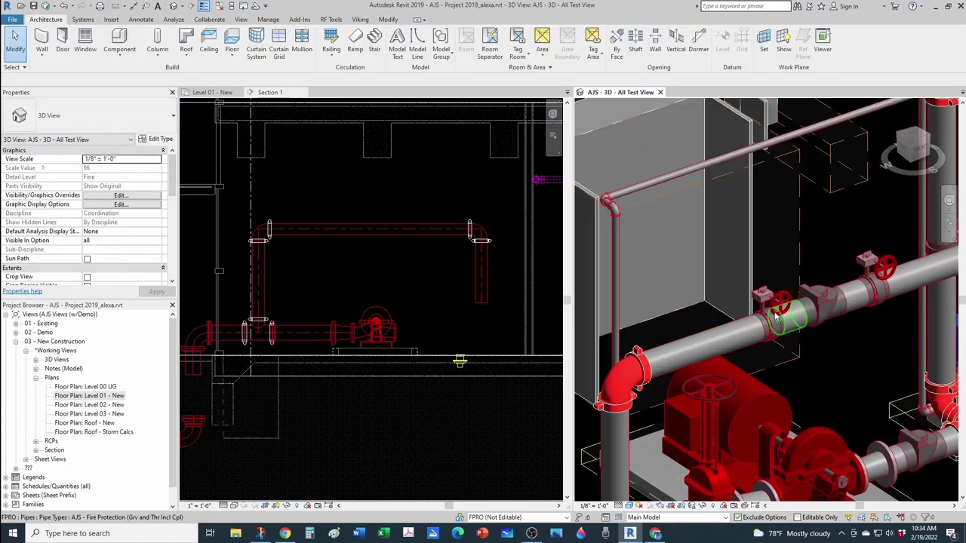
pyautogui.click(832, 321)
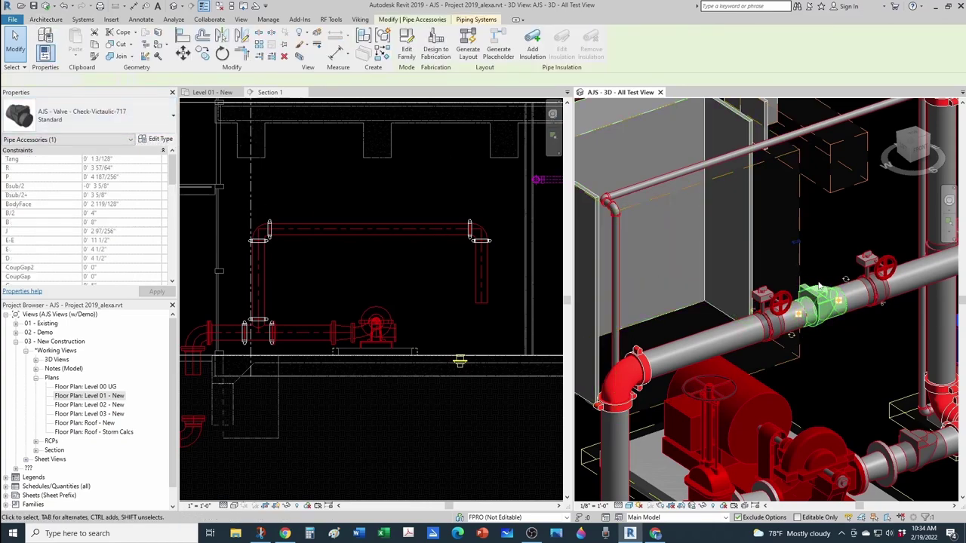
pyautogui.press('Escape')
pyautogui.click(773, 321)
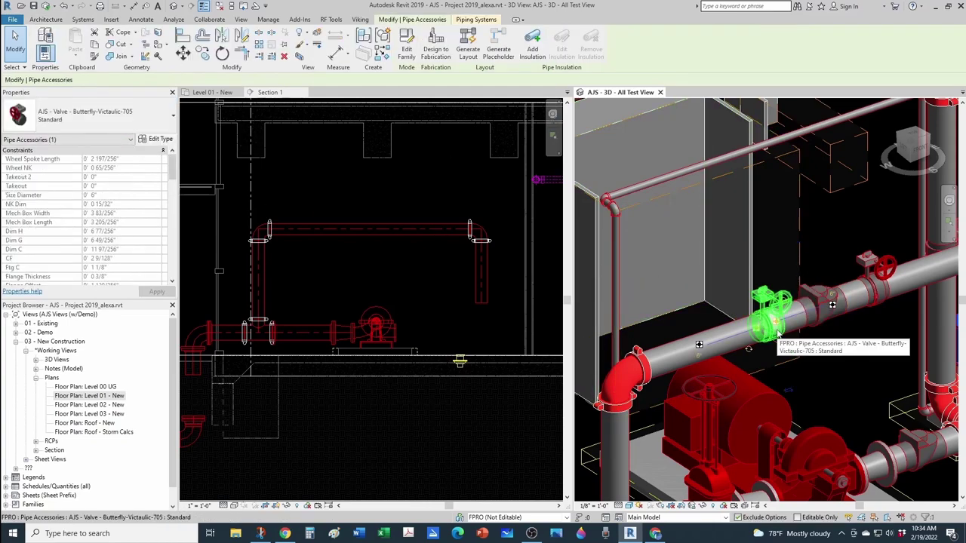
pyautogui.press('Escape')
# Step: Examine the bypass pipe's joint at the butterfly valve and the grooved elbow at the top of the riser
pyautogui.keyDown('shift'); pyautogui.moveTo(777, 333); pyautogui.dragTo(791, 304, button='middle'); pyautogui.keyUp('shift')
pyautogui.scroll(5, 792, 304)
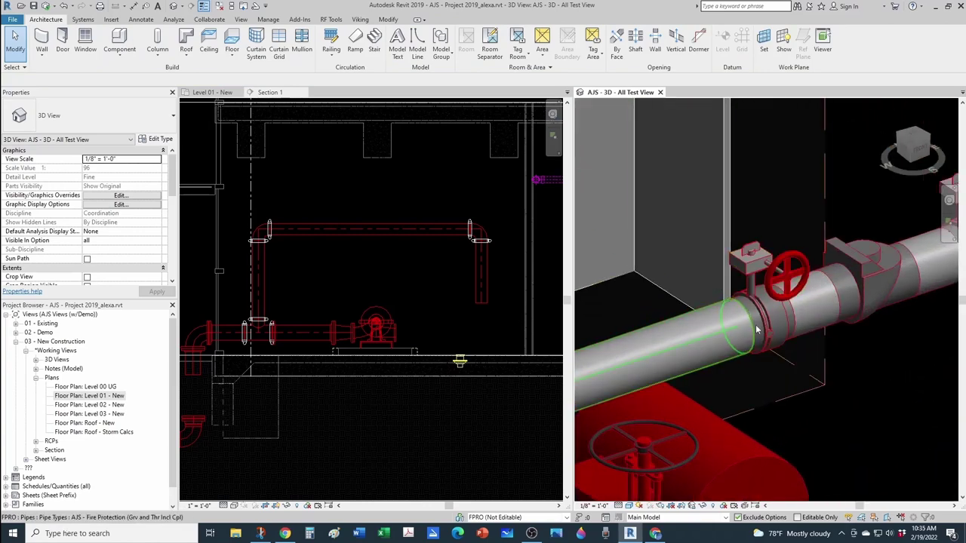
pyautogui.scroll(-5, 757, 330)
pyautogui.scroll(5, 731, 313)
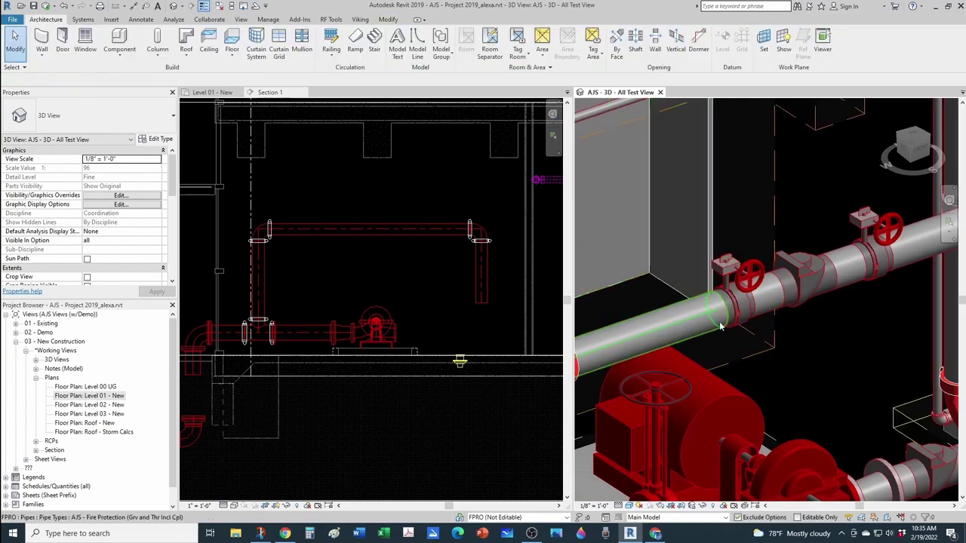
pyautogui.scroll(-4, 723, 302)
pyautogui.scroll(4, 649, 342)
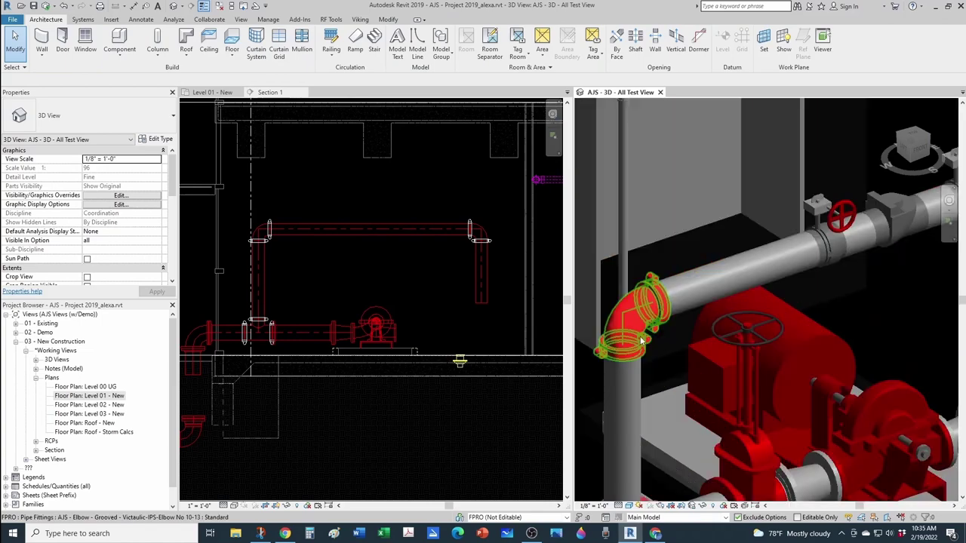
pyautogui.click(653, 325)
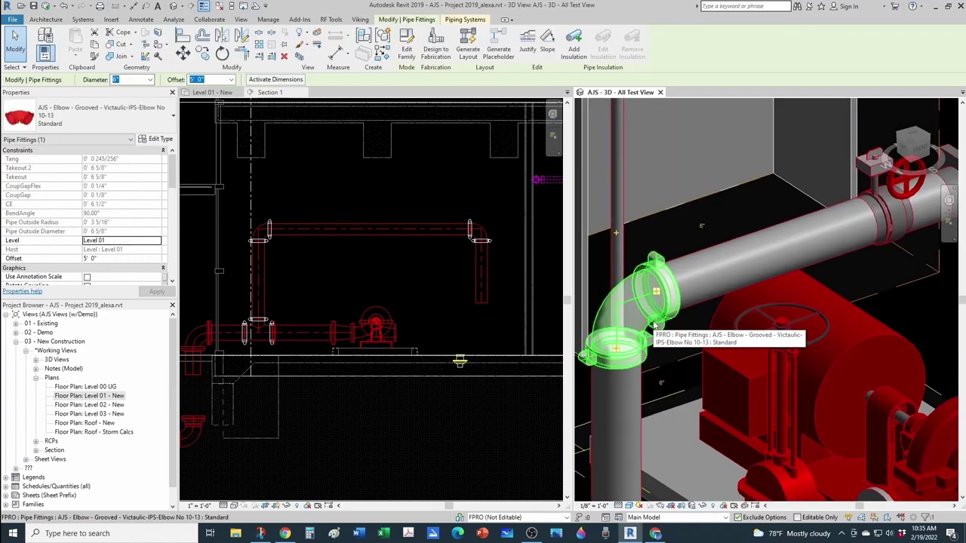
pyautogui.press('Escape')
pyautogui.scroll(2, 642, 338)
pyautogui.moveTo(642, 339); pyautogui.dragTo(708, 344, button='middle')
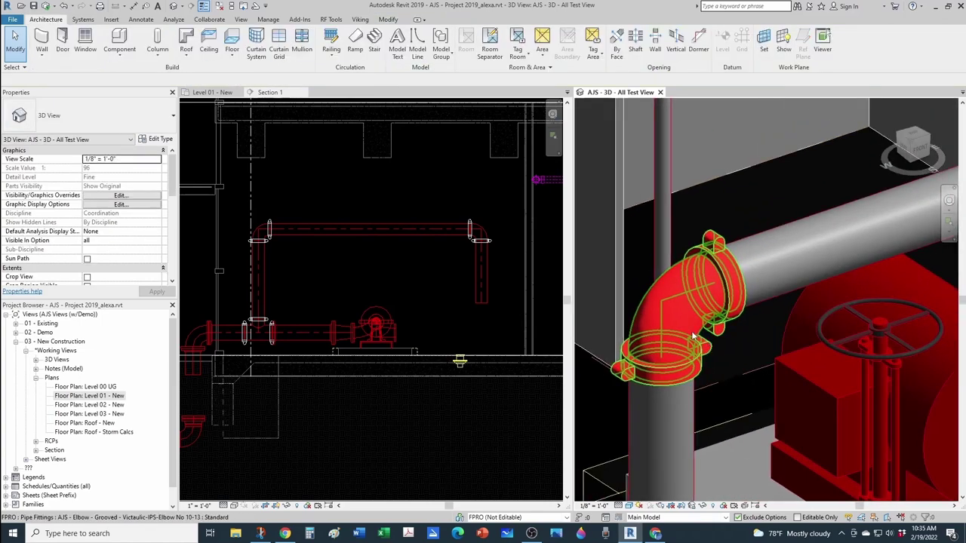
pyautogui.click(707, 335)
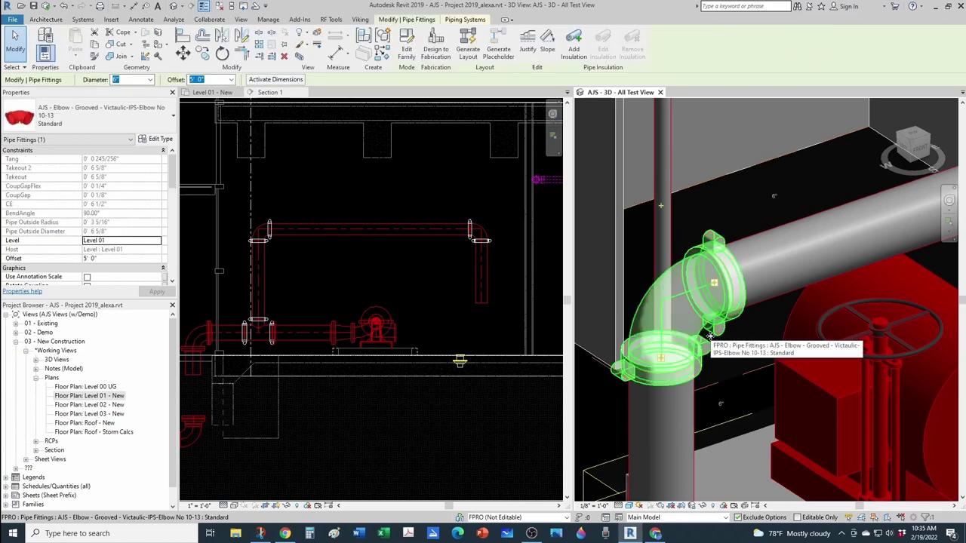
# Step: Locate the sample grooved main with separate couplings in the 3D view and examine its end pipe beside the elbow
pyautogui.scroll(-8, 709, 335)
pyautogui.press('Escape')
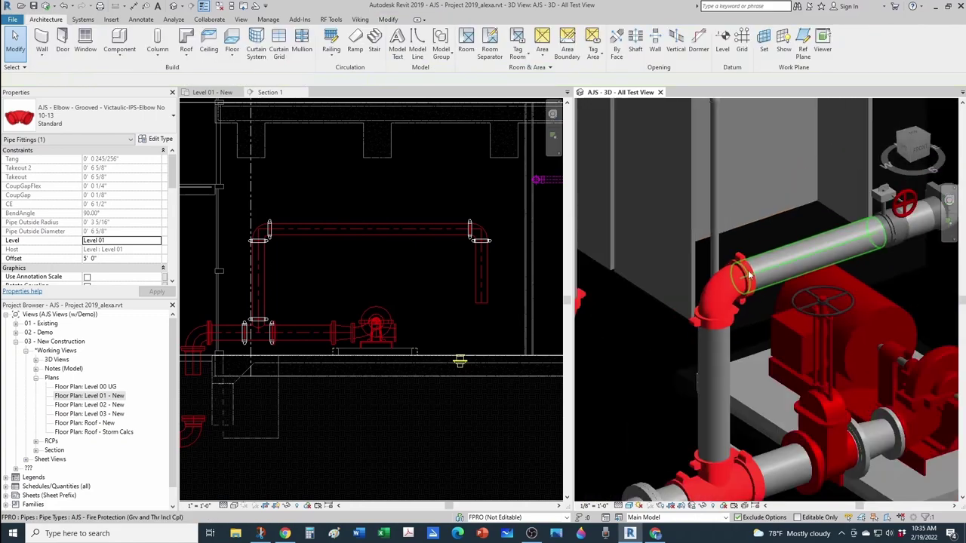
pyautogui.scroll(-6, 718, 278)
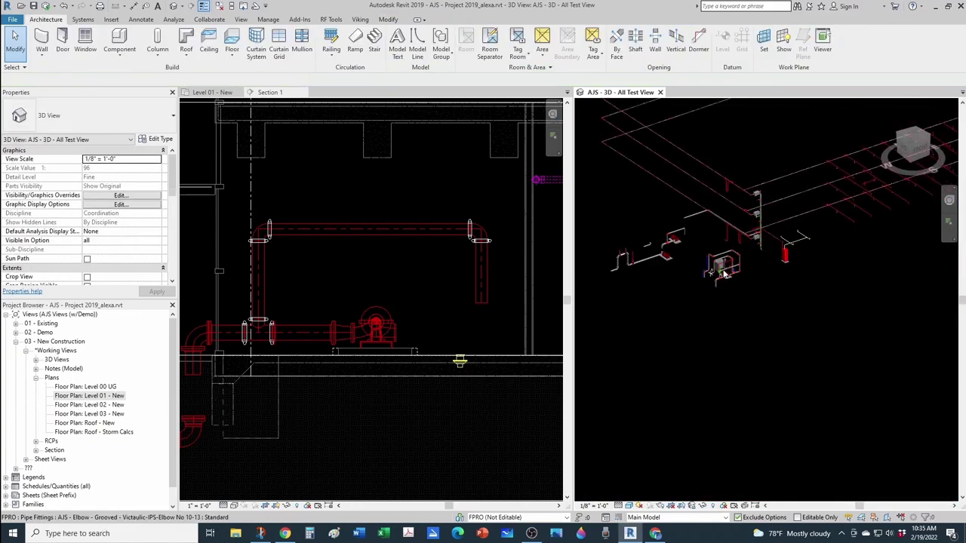
pyautogui.scroll(10, 723, 290)
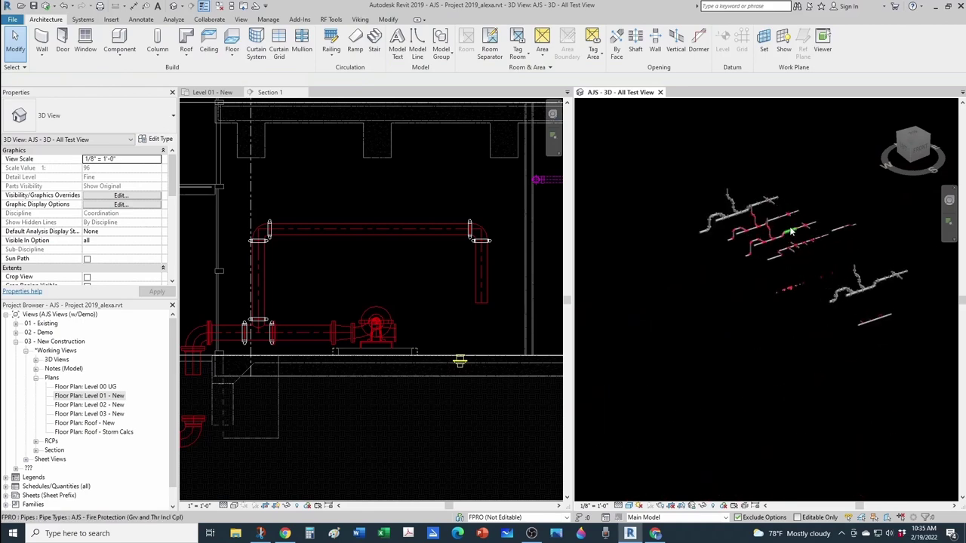
pyautogui.scroll(3, 778, 250)
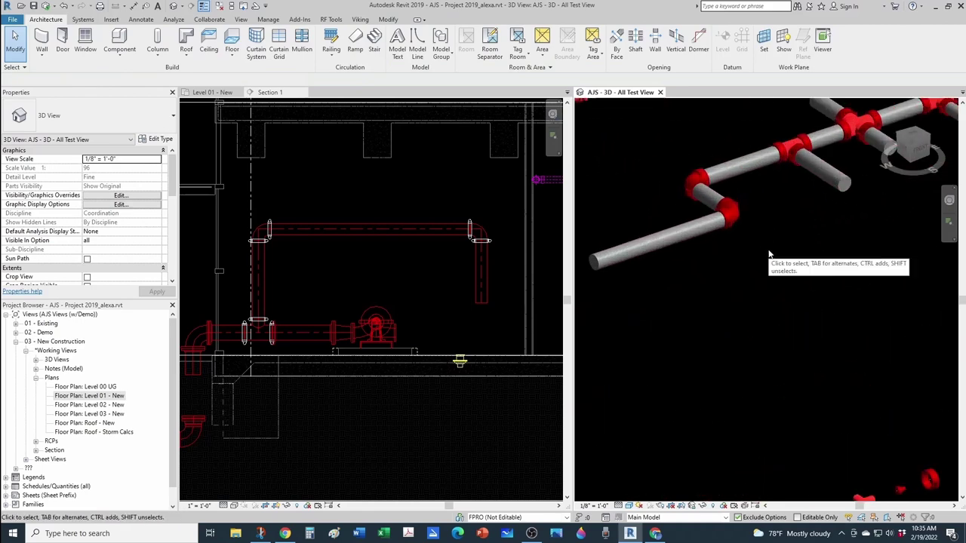
pyautogui.moveTo(777, 220); pyautogui.dragTo(794, 319, button='middle')
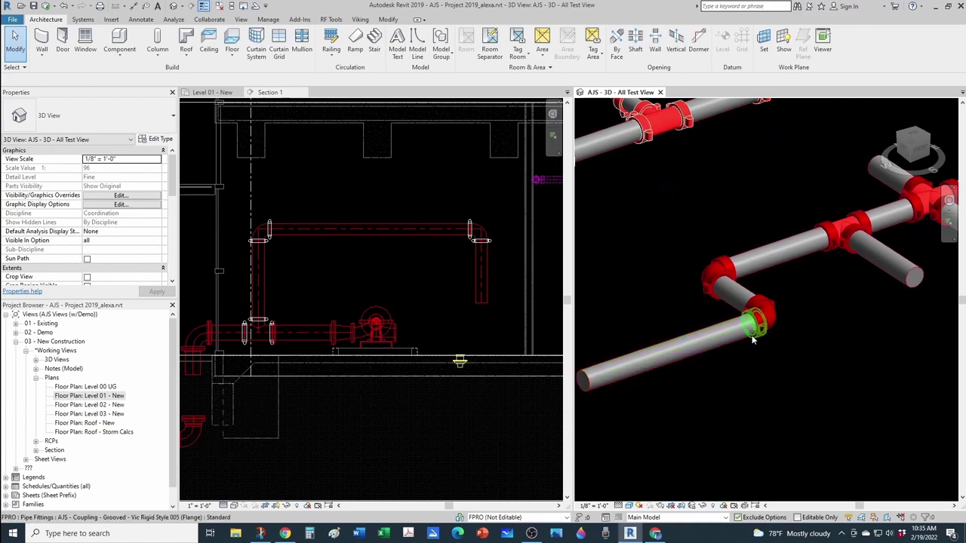
pyautogui.scroll(2, 743, 350)
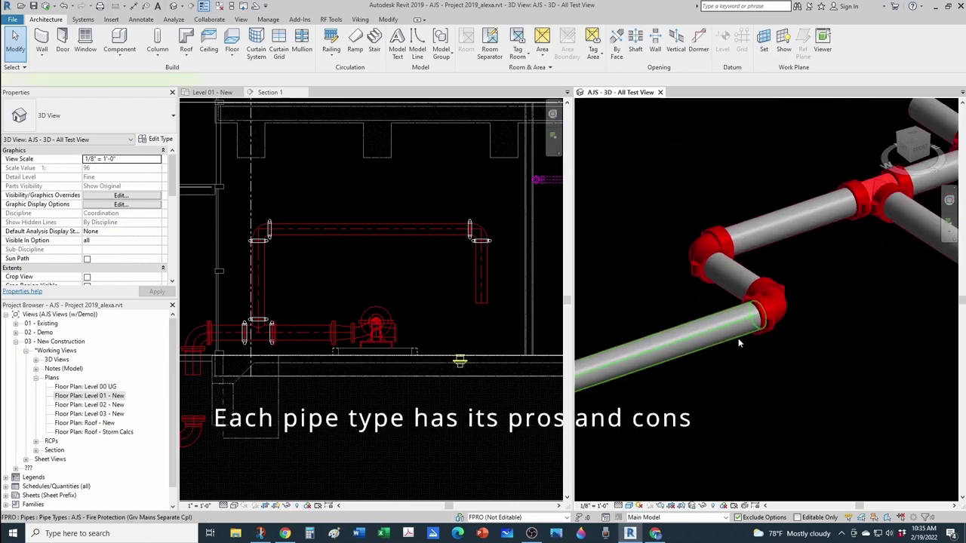
pyautogui.click(738, 343)
pyautogui.scroll(3, 755, 336)
pyautogui.press('Escape')
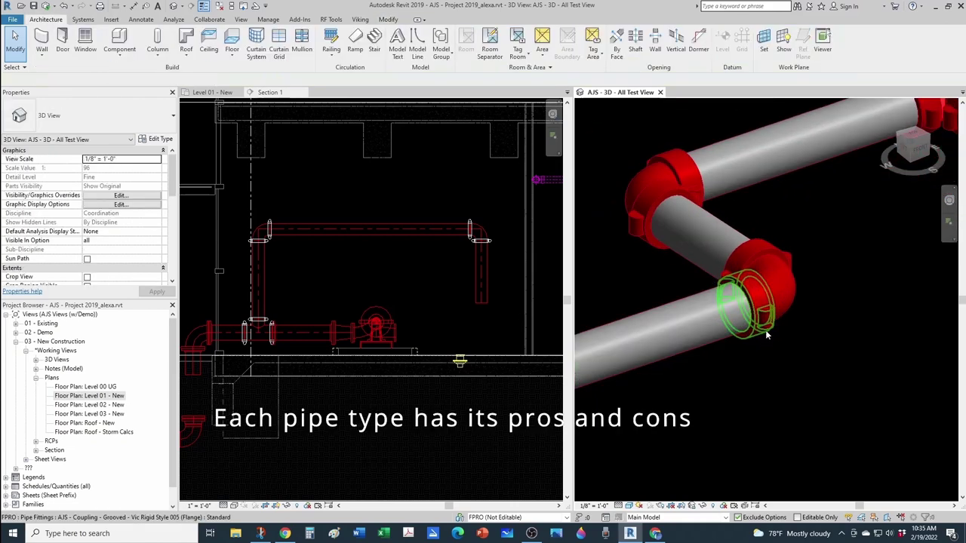
# Step: Inspect the rigid grooved coupling and the adjoining elbow as separate fittings at the end of the sample main
pyautogui.click(766, 334)
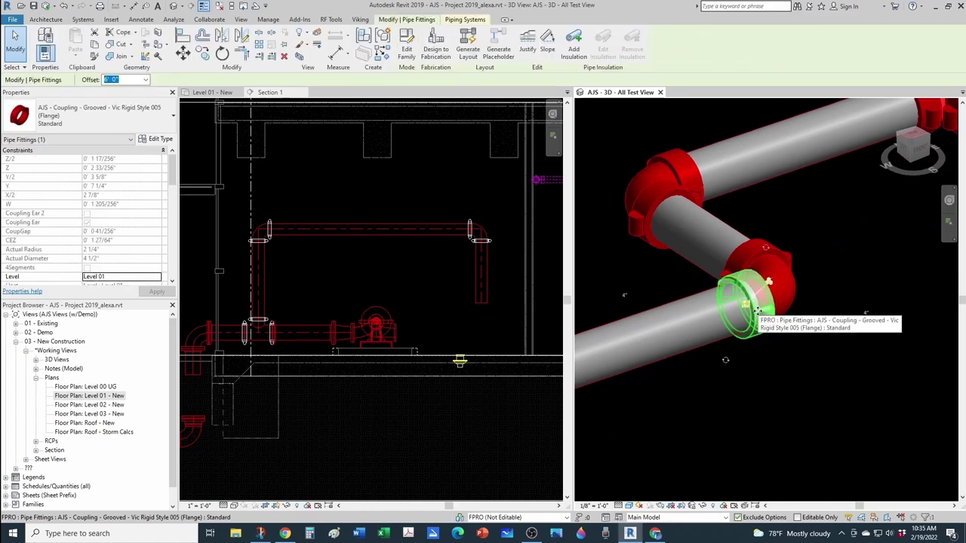
pyautogui.press('Escape')
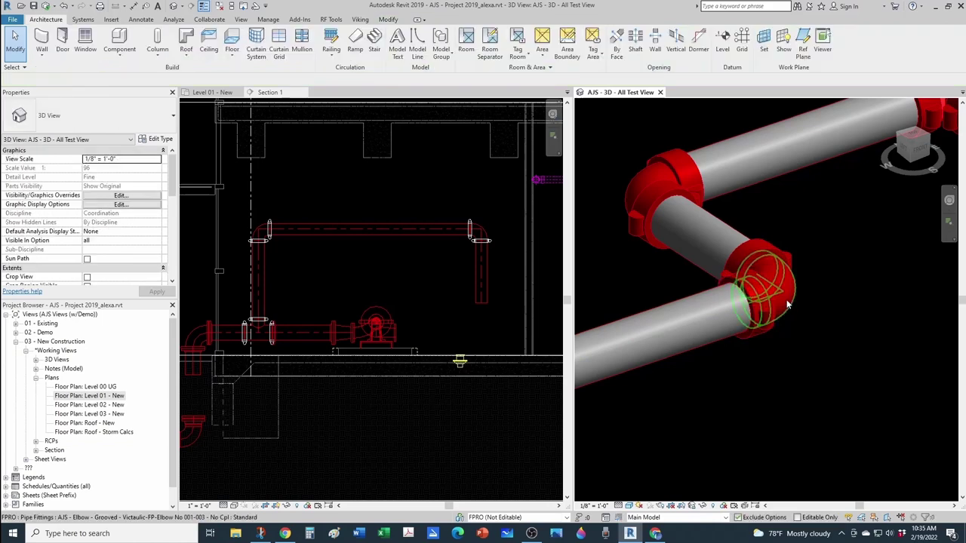
pyautogui.click(788, 289)
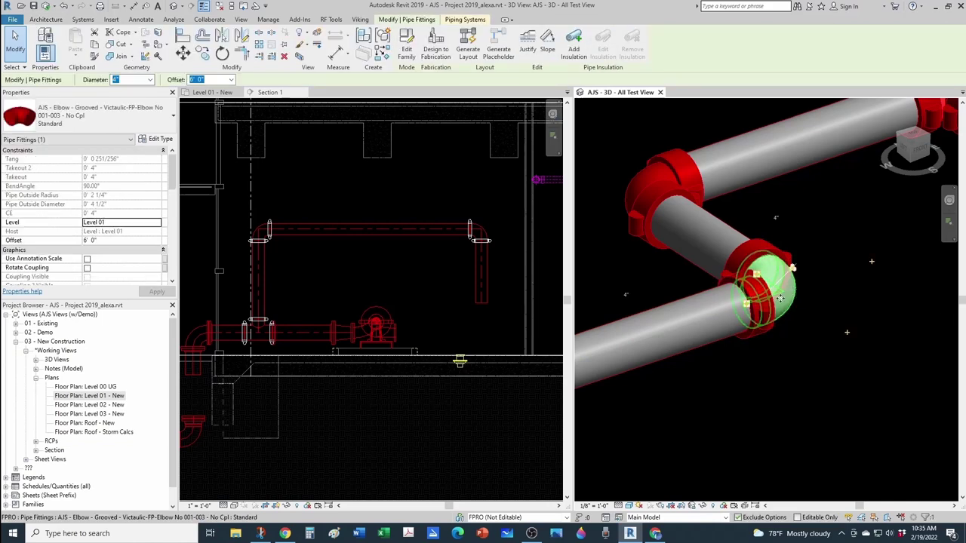
pyautogui.scroll(-2, 774, 312)
pyautogui.scroll(-2, 771, 310)
pyautogui.press('Escape')
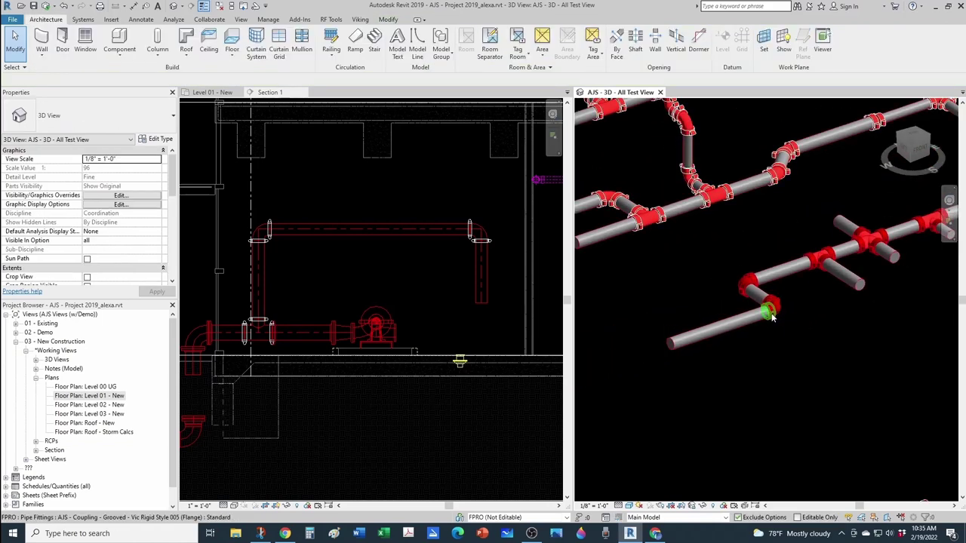
# Step: Place another Butterfly-Victaulic-705 valve, matching the one on the pump bypass, on the end pipe of the sample grooved main with separate couplings
pyautogui.scroll(-4, 758, 305)
pyautogui.scroll(-5, 736, 324)
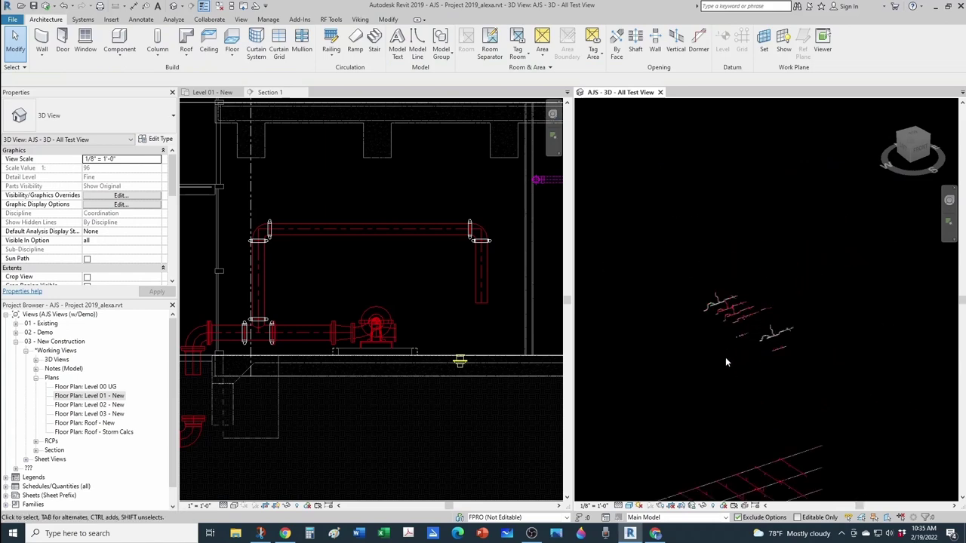
pyautogui.scroll(10, 613, 436)
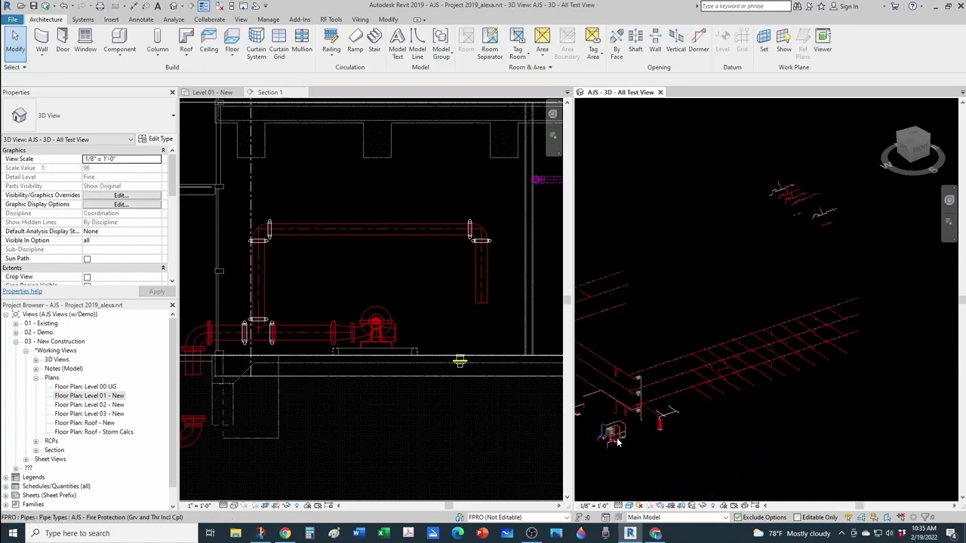
pyautogui.scroll(5, 613, 435)
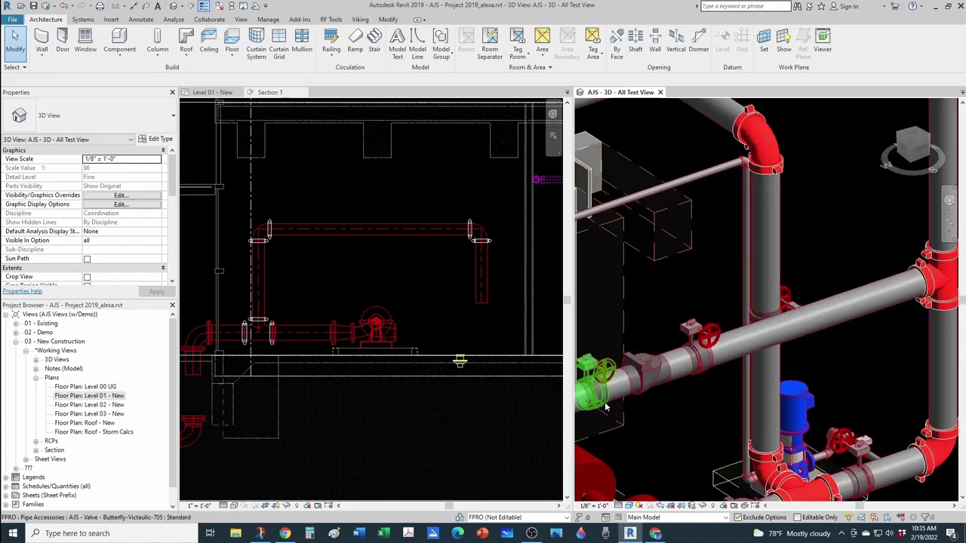
pyautogui.click(605, 408)
pyautogui.press('c')
pyautogui.press('s')
pyautogui.scroll(-6, 611, 393)
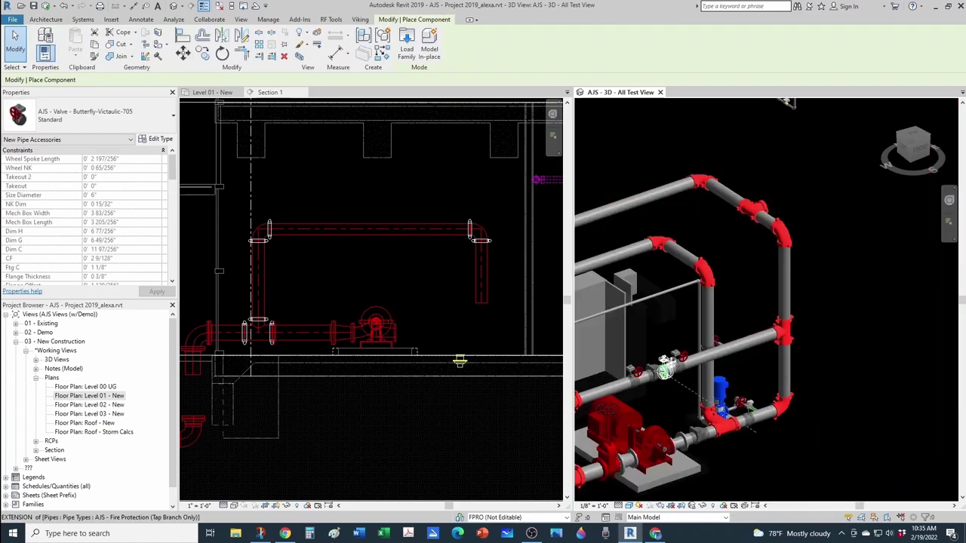
pyautogui.scroll(-4, 660, 371)
pyautogui.moveTo(709, 328); pyautogui.dragTo(648, 433, button='middle')
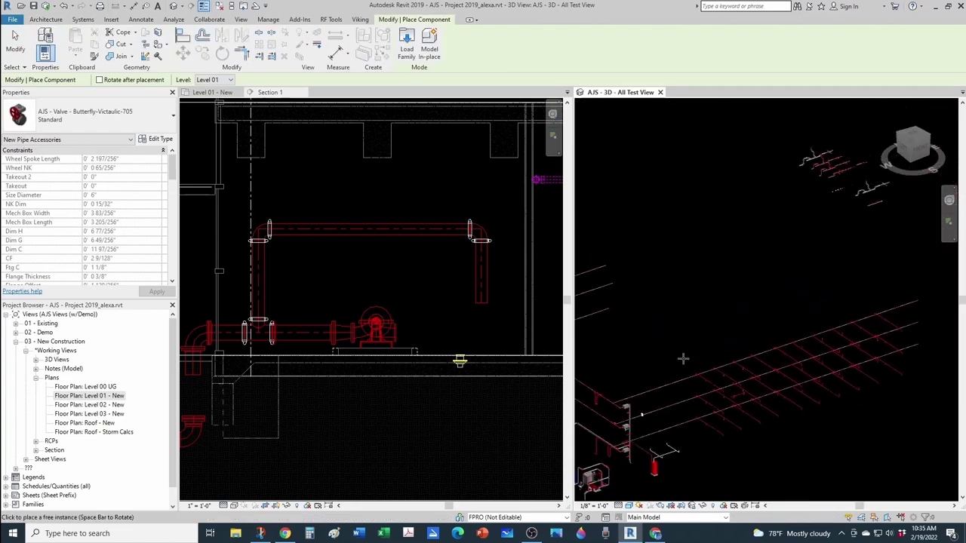
pyautogui.scroll(-1, 683, 358)
pyautogui.moveTo(683, 357); pyautogui.dragTo(643, 427, button='middle')
pyautogui.scroll(8, 763, 279)
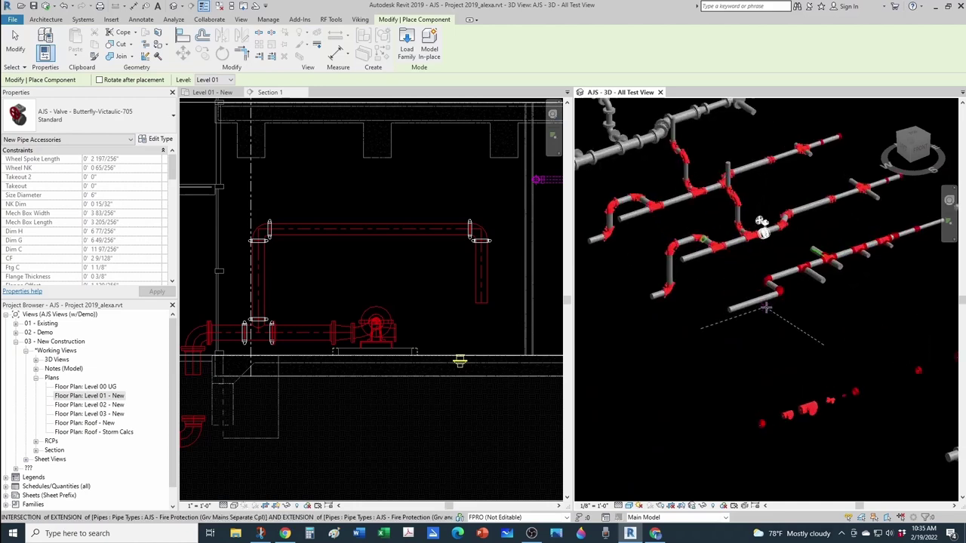
pyautogui.scroll(3, 760, 290)
pyautogui.scroll(3, 724, 298)
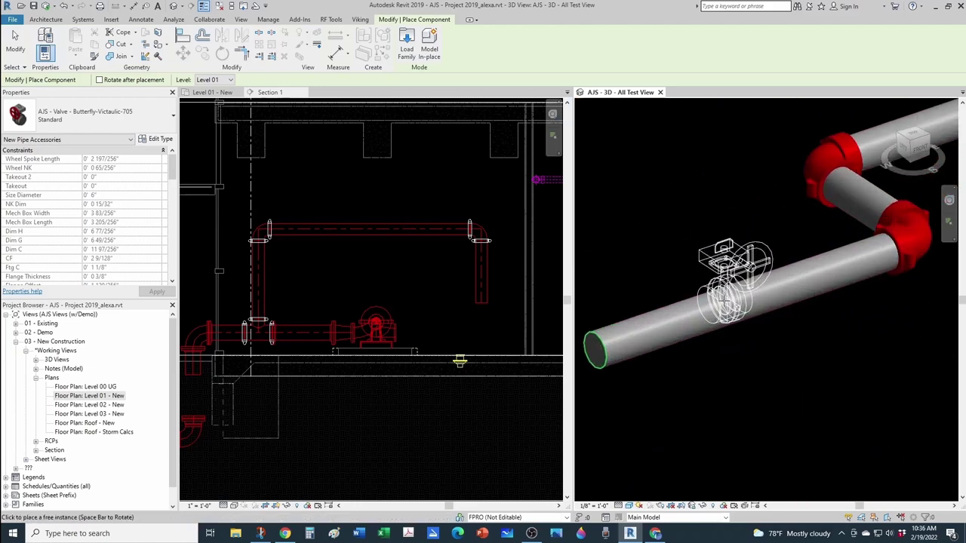
pyautogui.click(725, 305)
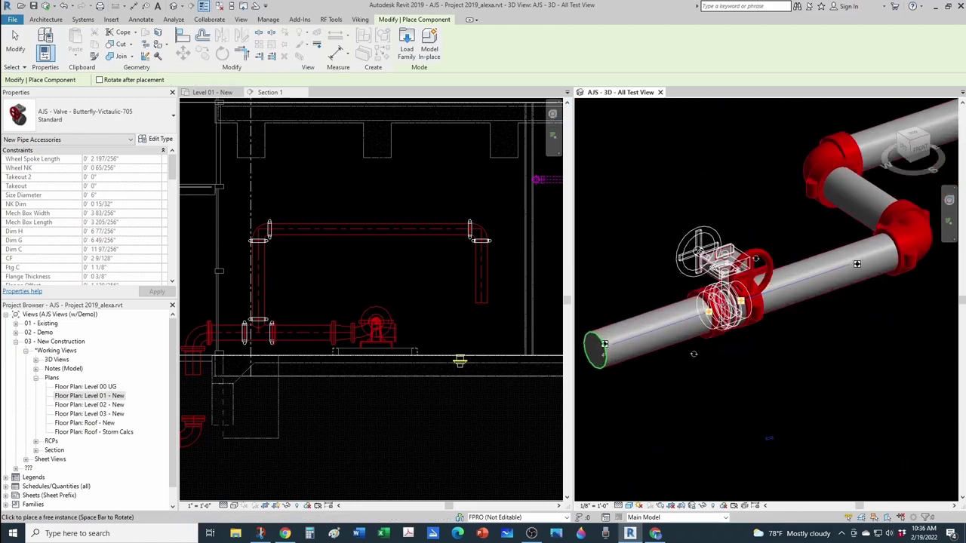
# Step: End component placement and examine the butterfly valve and its grooved couplings on the test pipe run
pyautogui.press('Escape')
pyautogui.press('Escape')
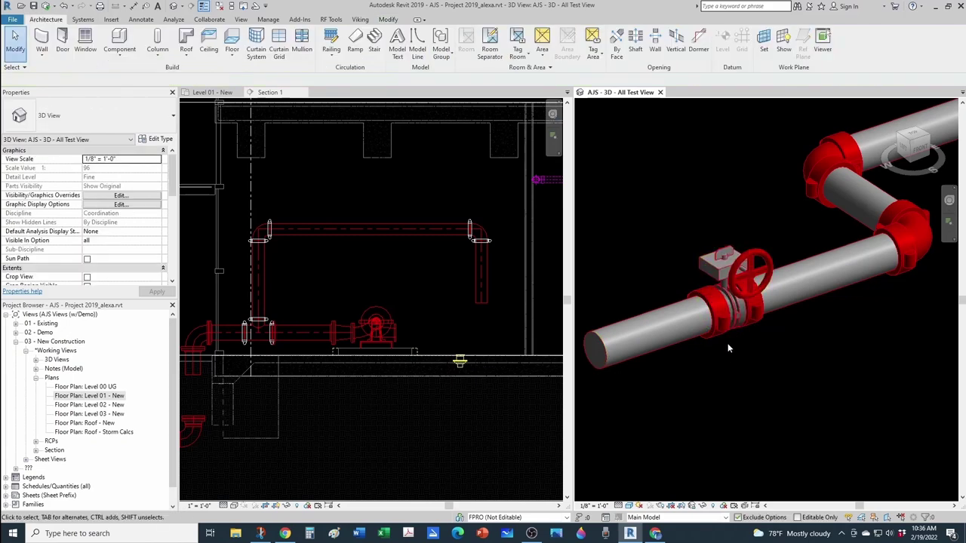
pyautogui.click(726, 334)
pyautogui.press('Escape')
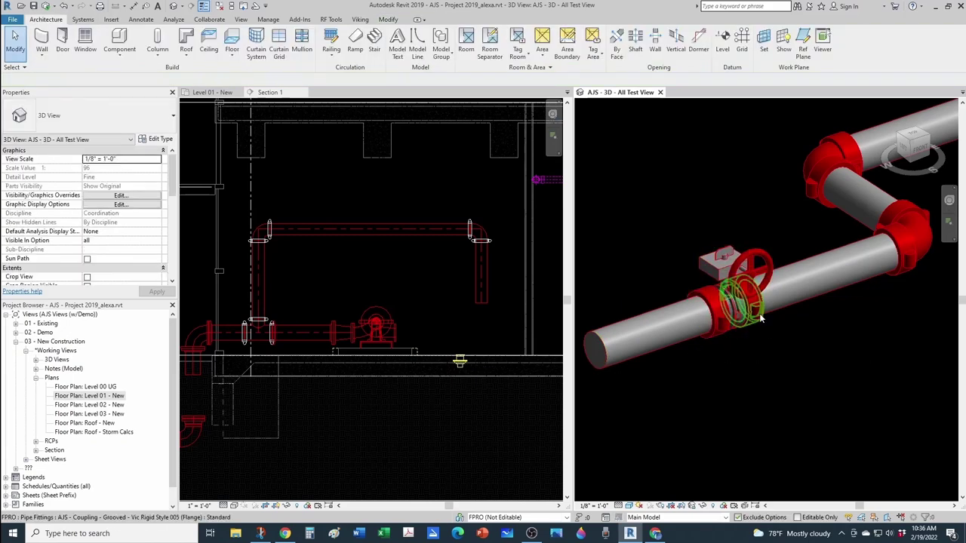
pyautogui.scroll(-2, 787, 304)
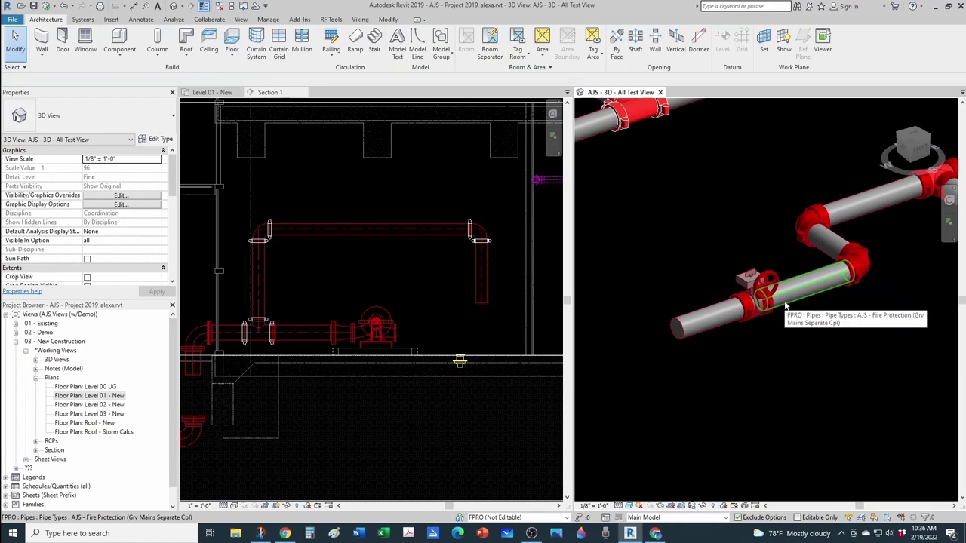
pyautogui.scroll(2, 758, 313)
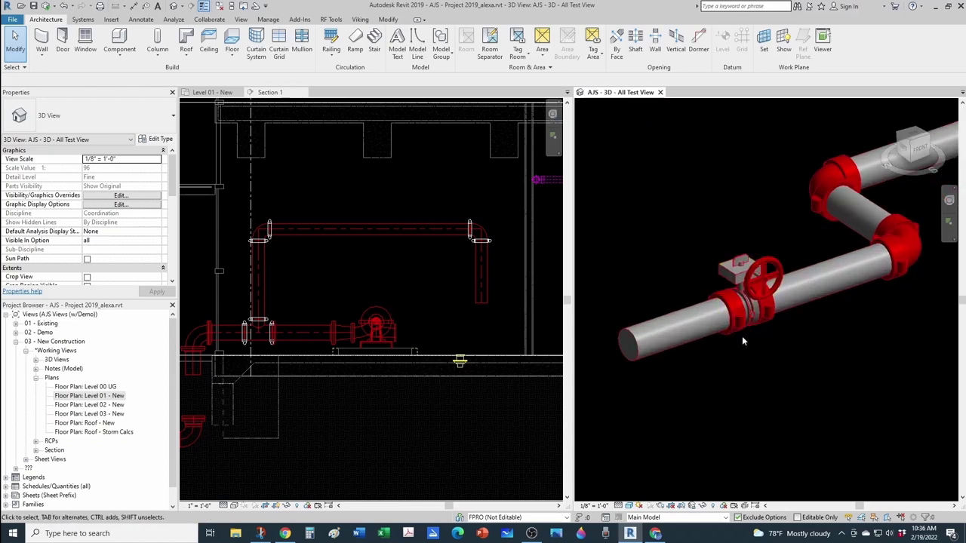
pyautogui.scroll(-2, 742, 337)
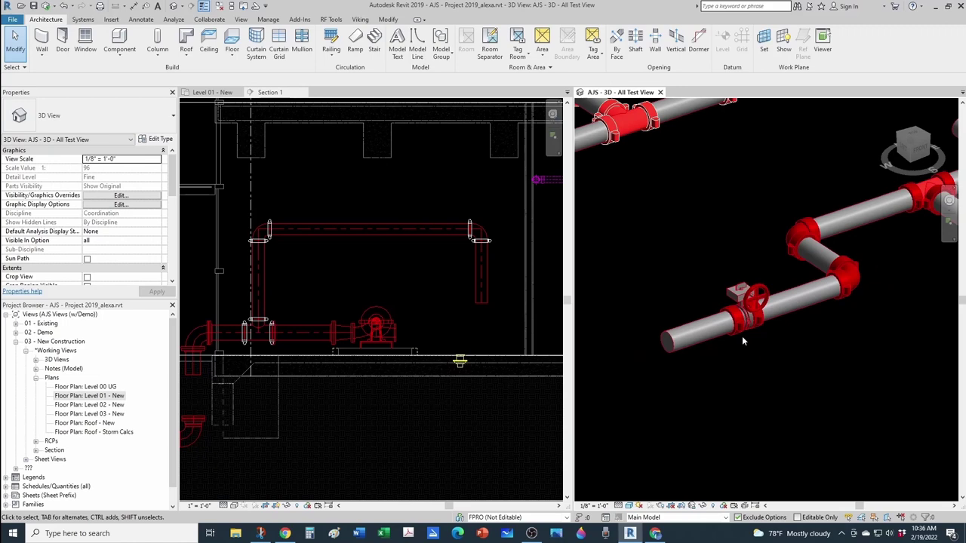
pyautogui.scroll(-5, 741, 341)
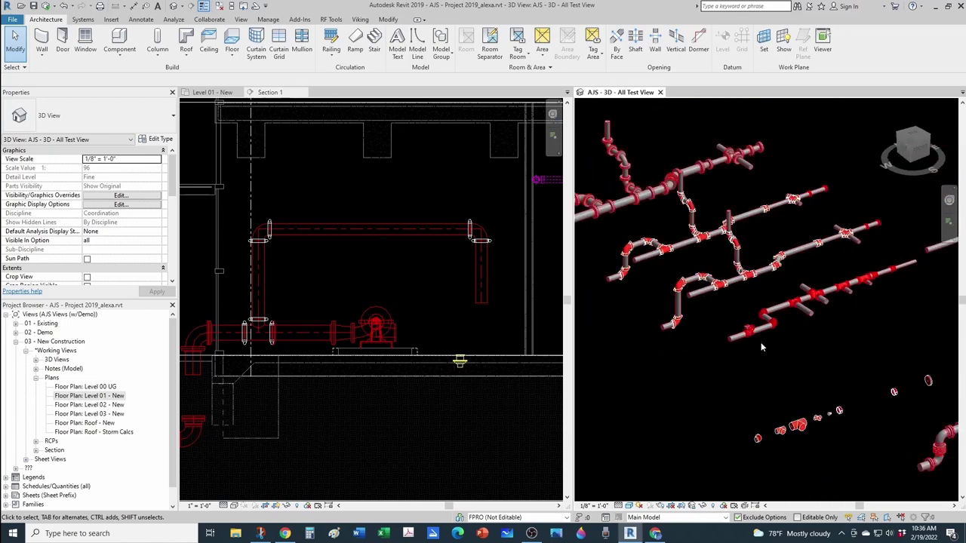
pyautogui.scroll(-7, 761, 343)
# Step: Place two Butterfly-Victaulic-705 valves, similar to the one in the pump assembly, on the horizontal pipe above the other fire pump
pyautogui.moveTo(751, 370); pyautogui.dragTo(786, 336, button='middle')
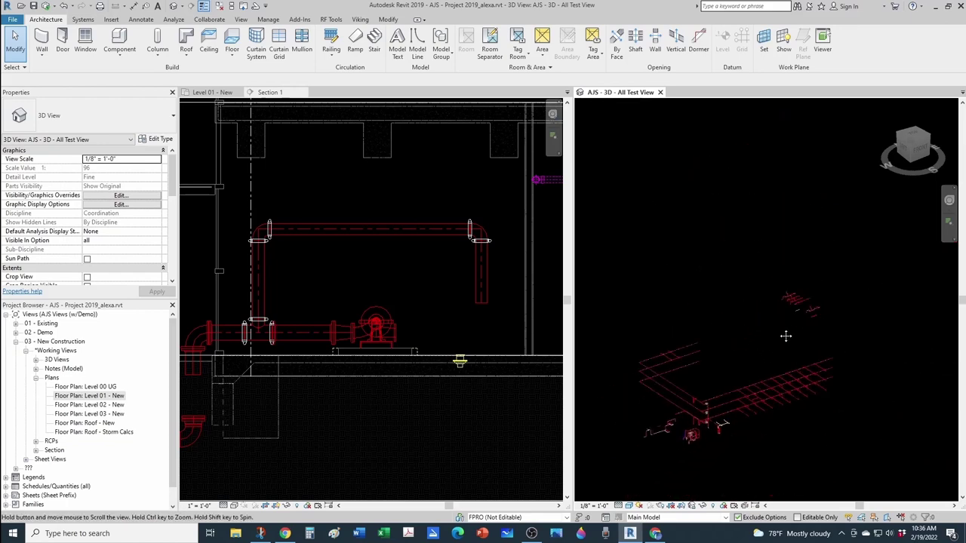
pyautogui.scroll(10, 785, 336)
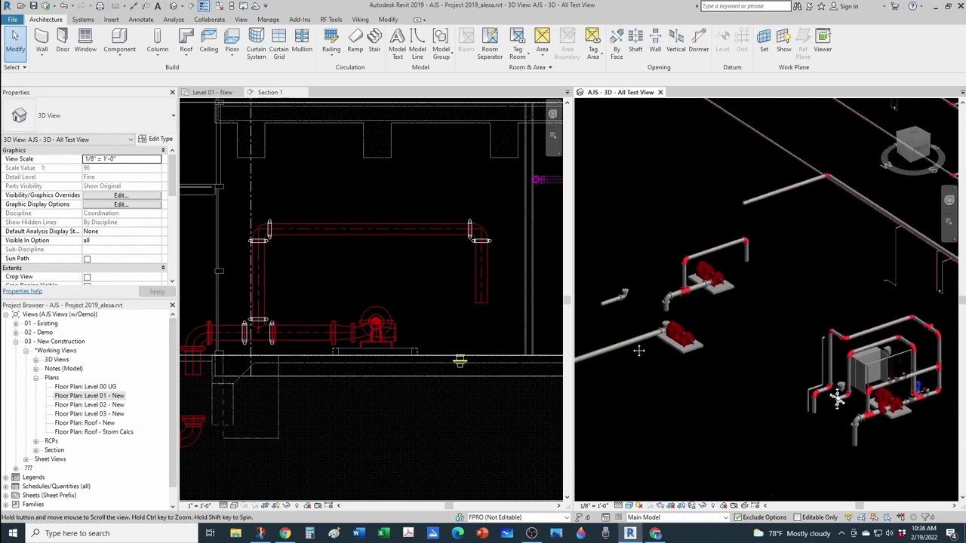
pyautogui.scroll(10, 837, 400)
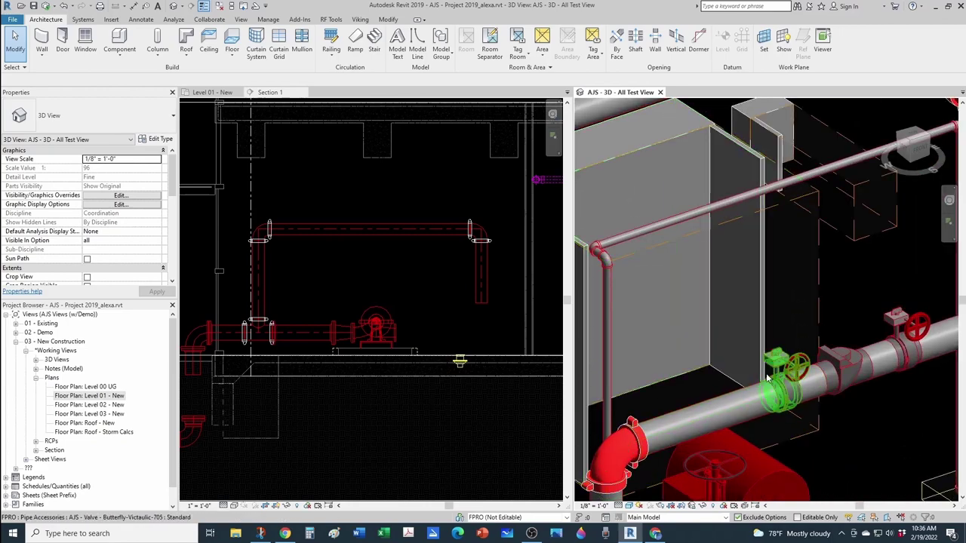
pyautogui.scroll(-4, 766, 378)
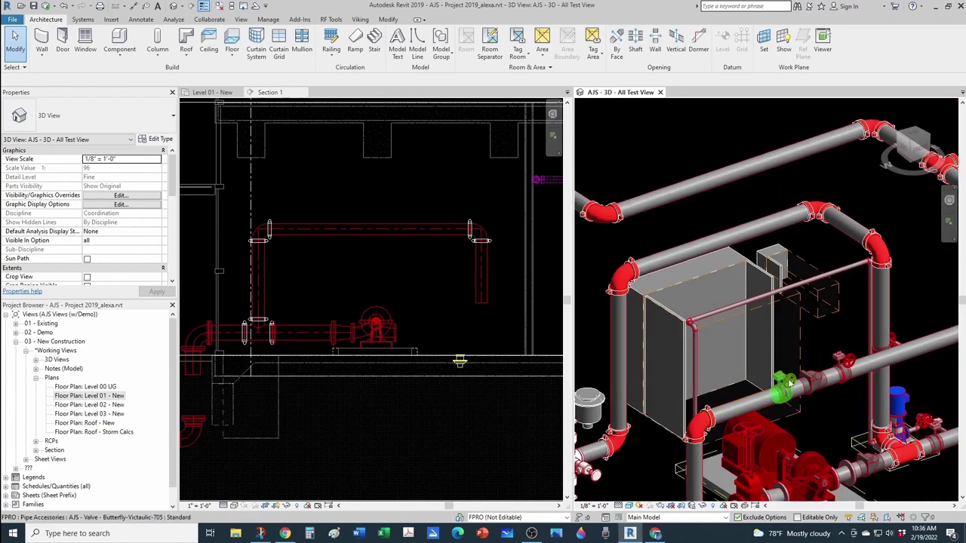
pyautogui.scroll(-3, 789, 384)
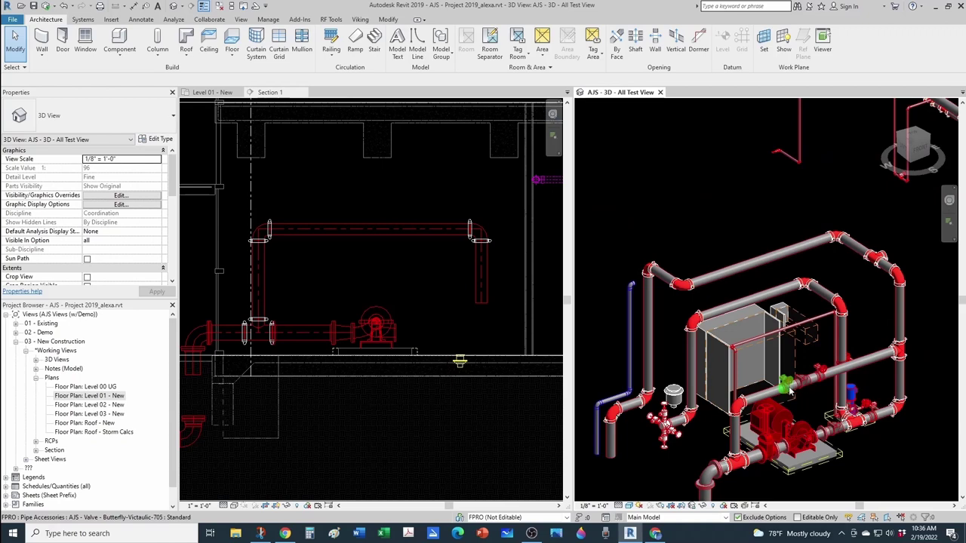
pyautogui.click(789, 389)
pyautogui.press('c')
pyautogui.press('s')
pyautogui.scroll(-5, 739, 393)
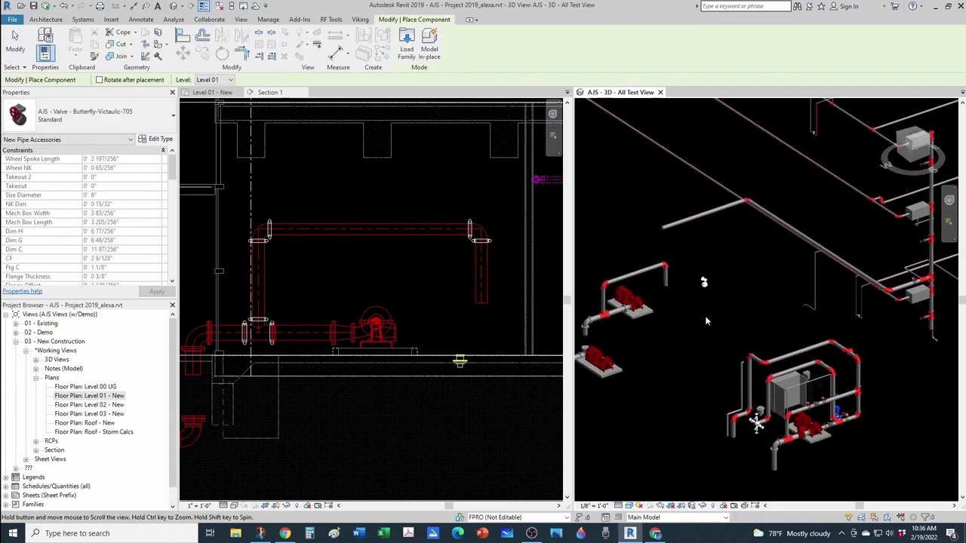
pyautogui.scroll(8, 664, 309)
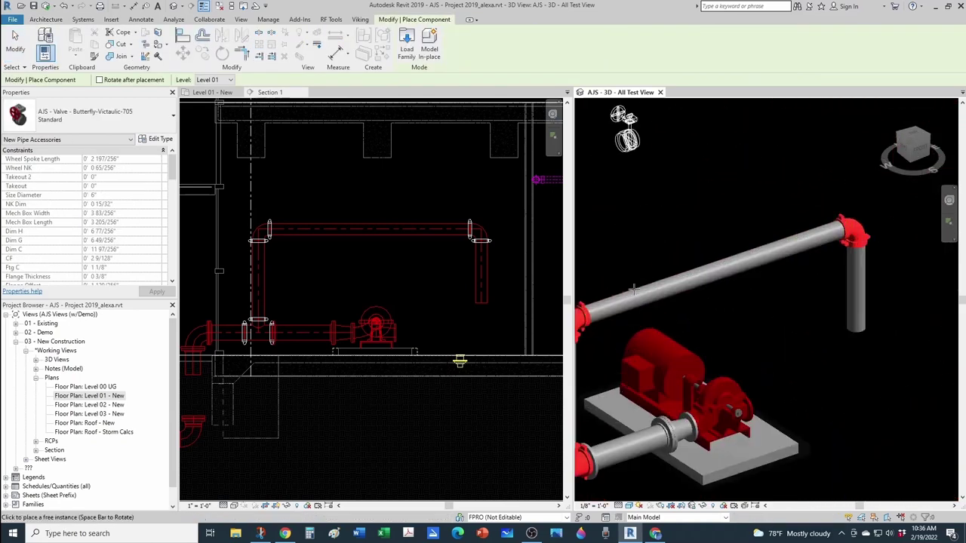
pyautogui.scroll(2, 633, 289)
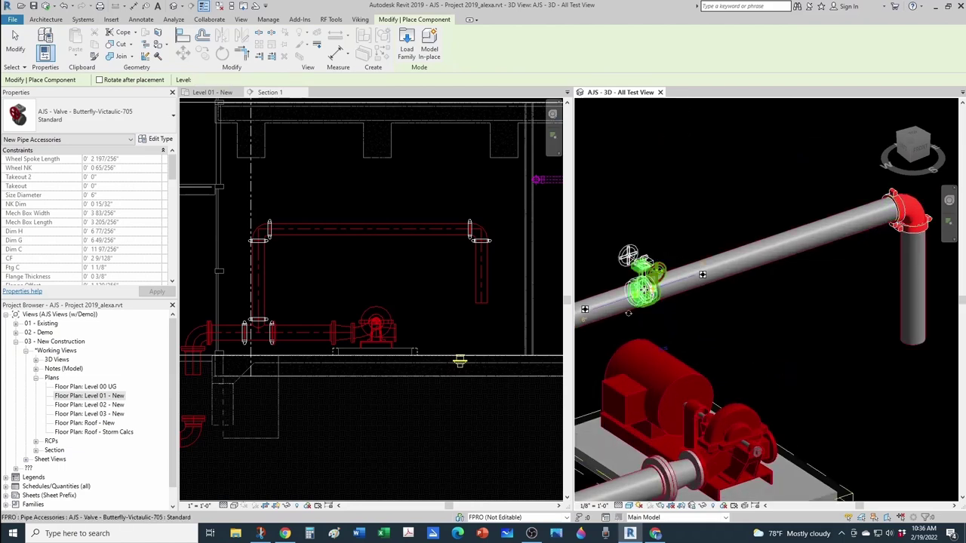
pyautogui.click(647, 285)
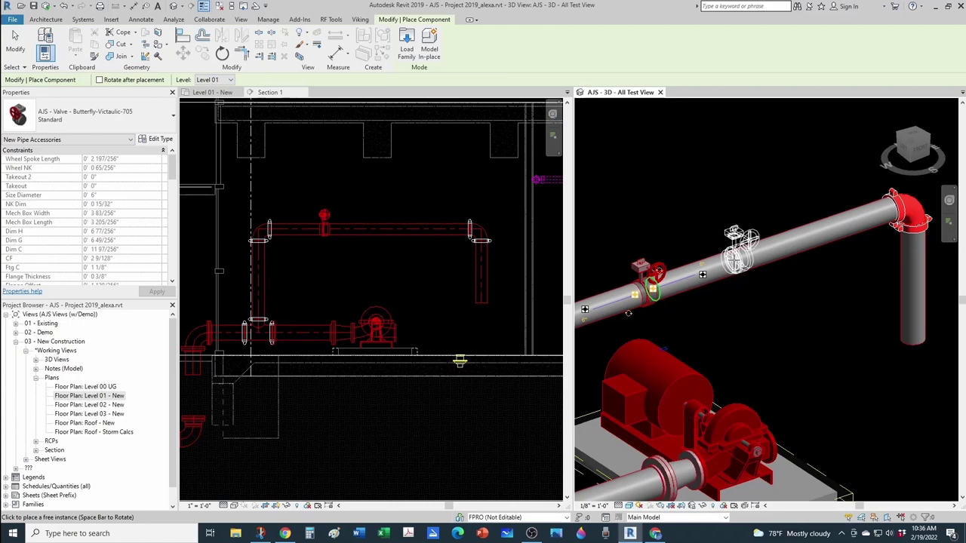
pyautogui.click(743, 245)
pyautogui.press('Escape')
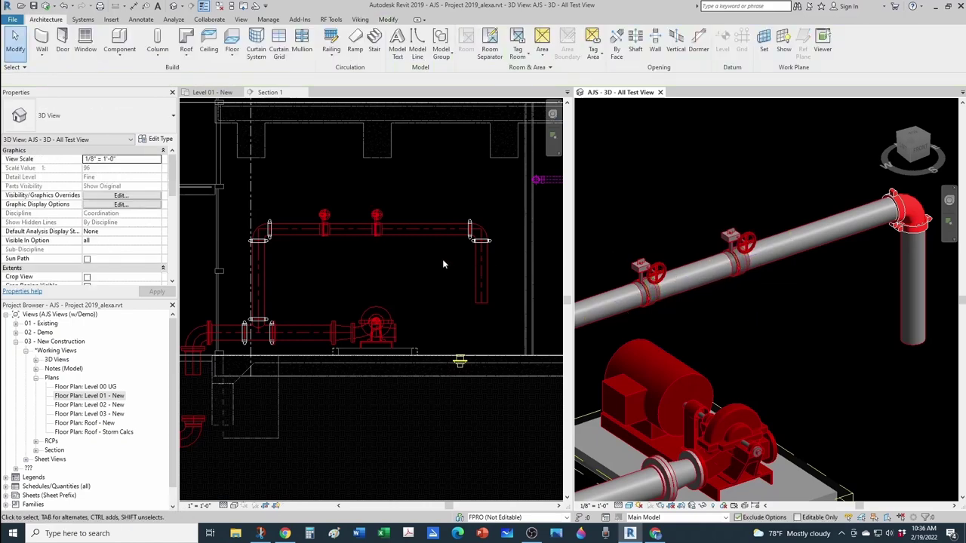
# Step: Display the Level 01 - New floor plan beside the 3D view and examine the two new butterfly valves near the pump
pyautogui.click(443, 259)
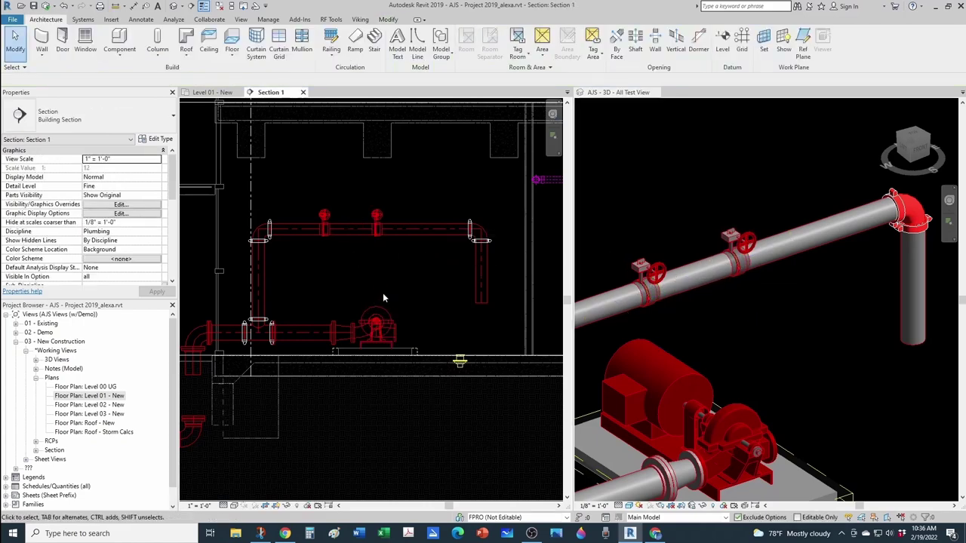
pyautogui.click(215, 92)
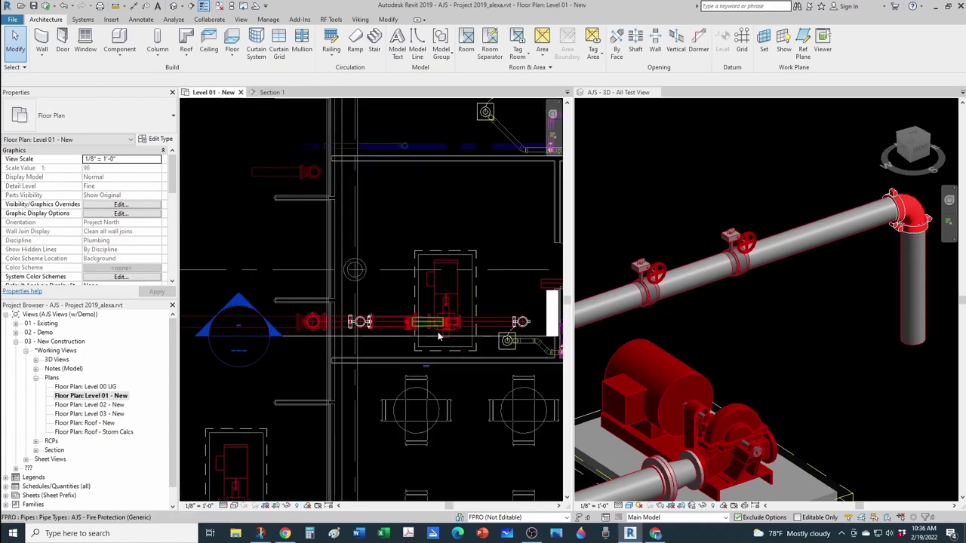
pyautogui.scroll(2, 422, 317)
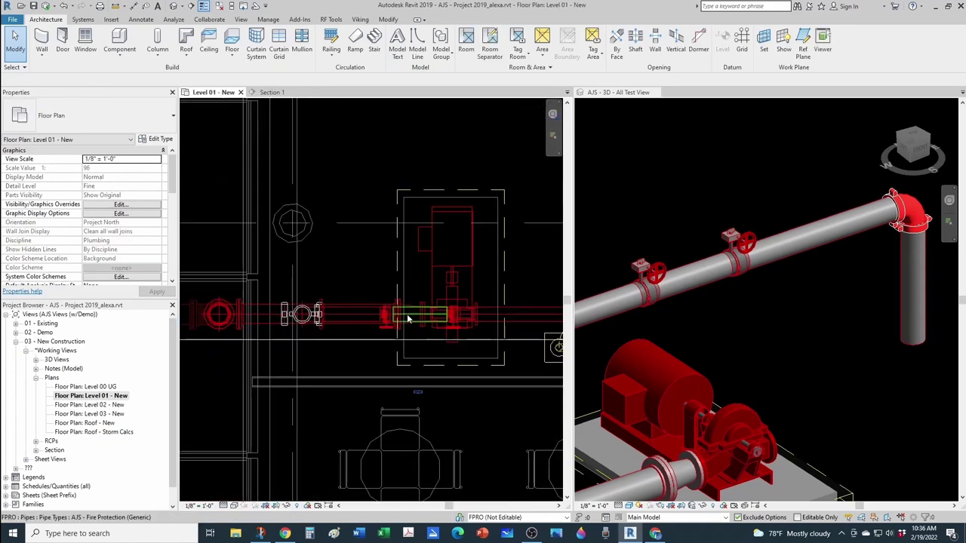
pyautogui.click(715, 279)
pyautogui.scroll(-3, 716, 281)
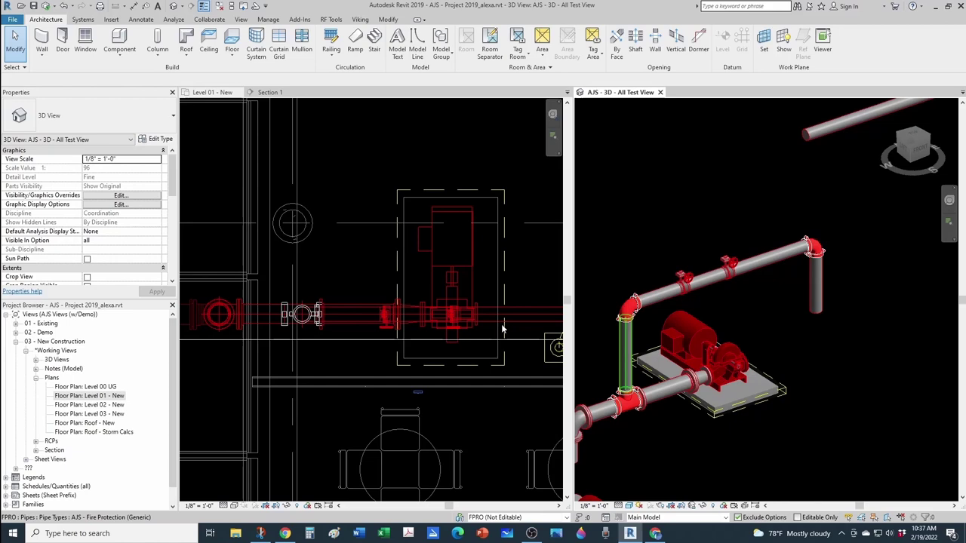
# Step: Place a Check-Victaulic-717 valve, similar to the one in the pump assembly, between the two new butterfly valves
pyautogui.scroll(-5, 658, 310)
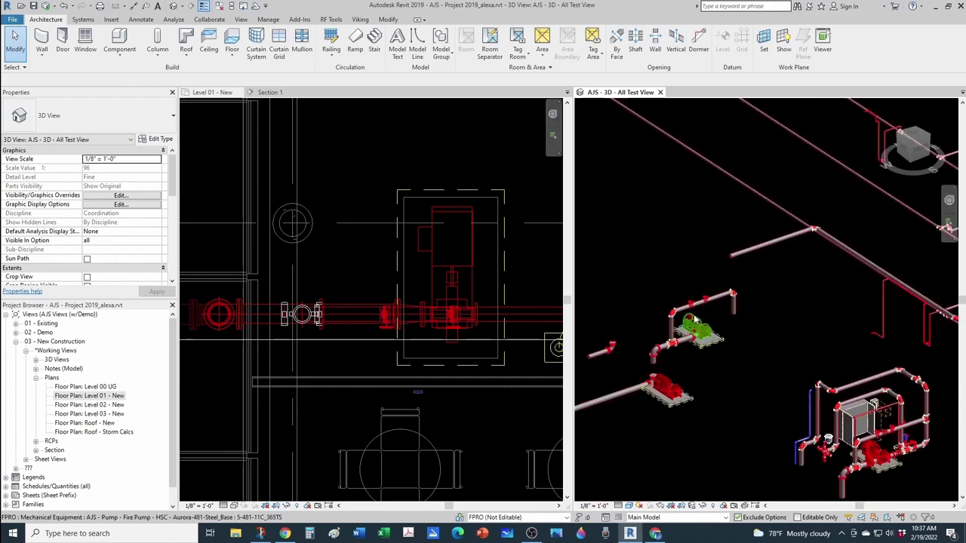
pyautogui.scroll(6, 886, 435)
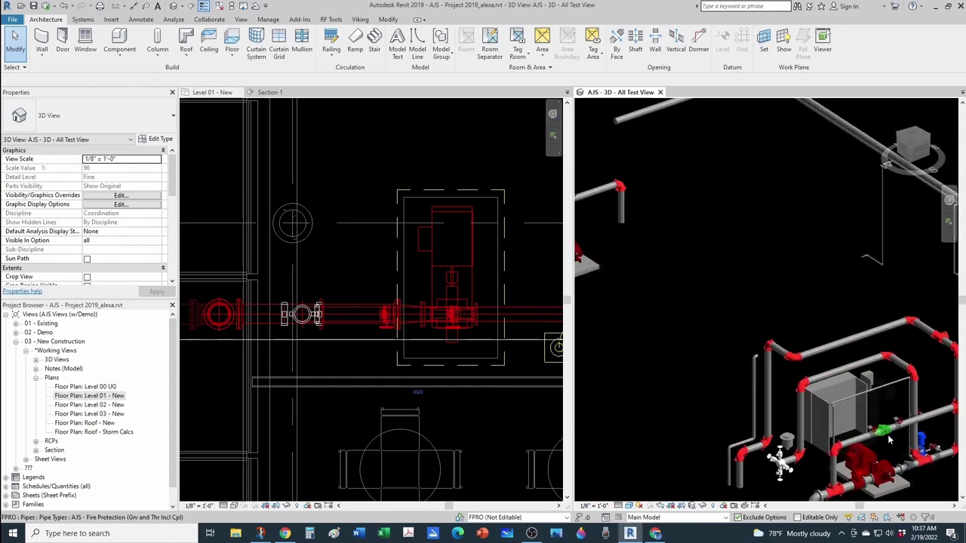
pyautogui.click(885, 435)
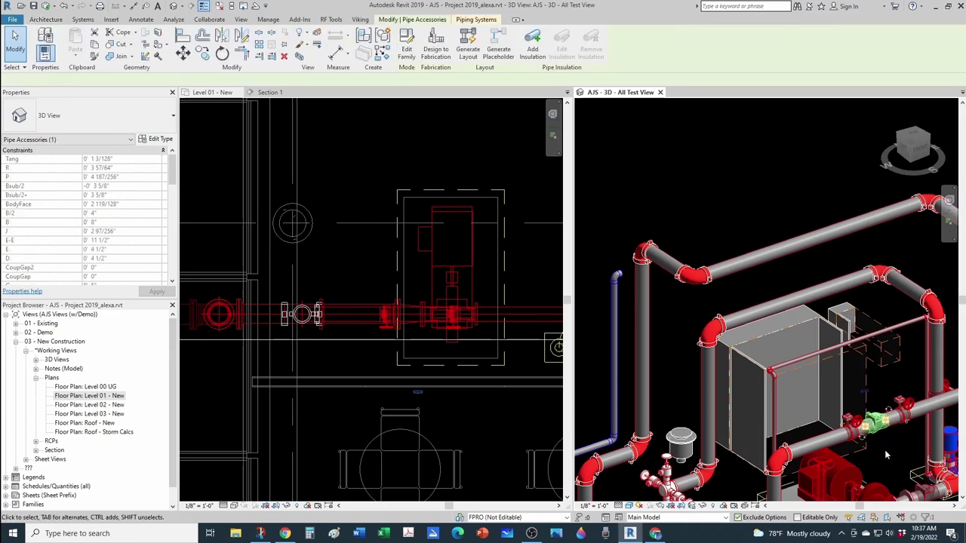
pyautogui.press('c')
pyautogui.press('s')
pyautogui.scroll(-5, 885, 444)
pyautogui.scroll(5, 679, 235)
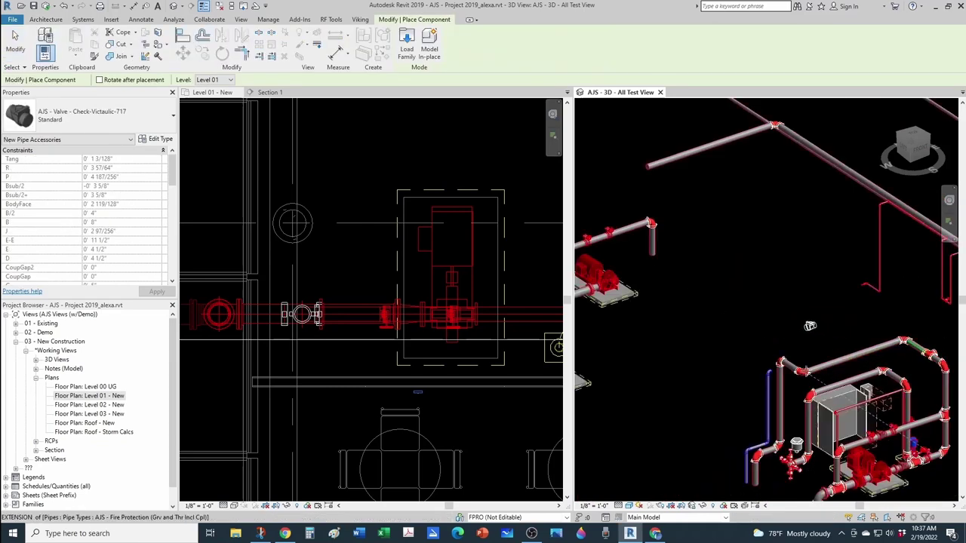
pyautogui.scroll(4, 676, 239)
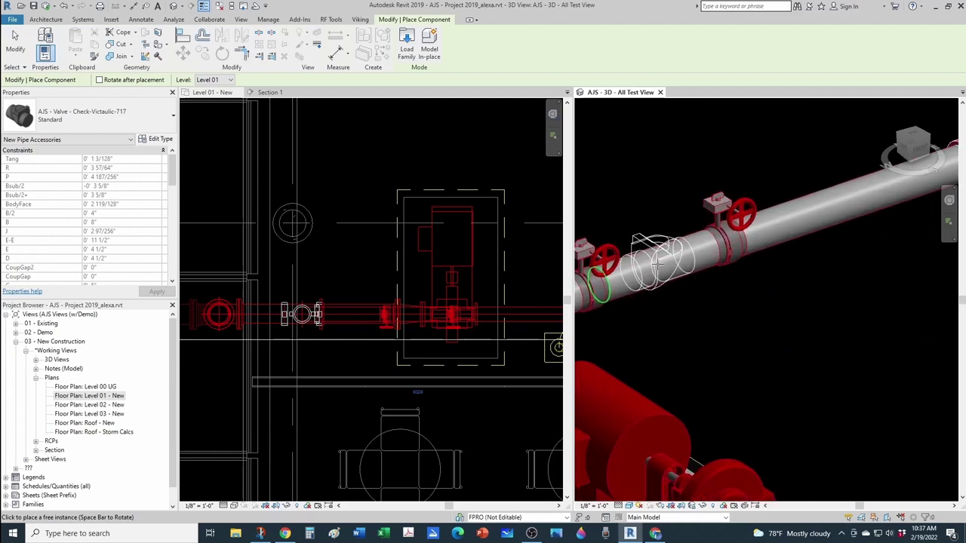
pyautogui.click(657, 261)
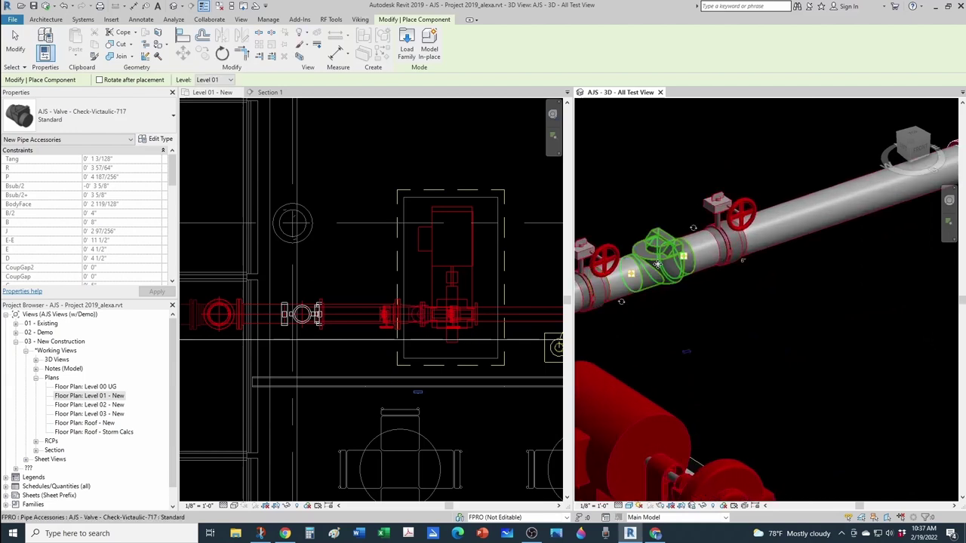
pyautogui.press('Escape')
pyautogui.press('Escape')
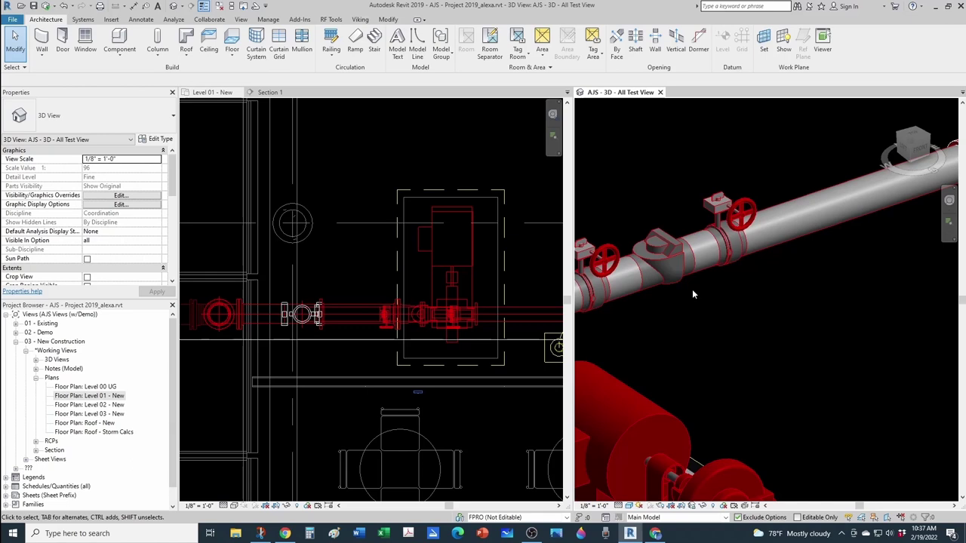
# Step: Flip the new check valve's direction on the pipe and rotate it so that its bonnet points up
pyautogui.keyDown('shift'); pyautogui.moveTo(706, 300); pyautogui.dragTo(757, 292, button='middle'); pyautogui.keyUp('shift')
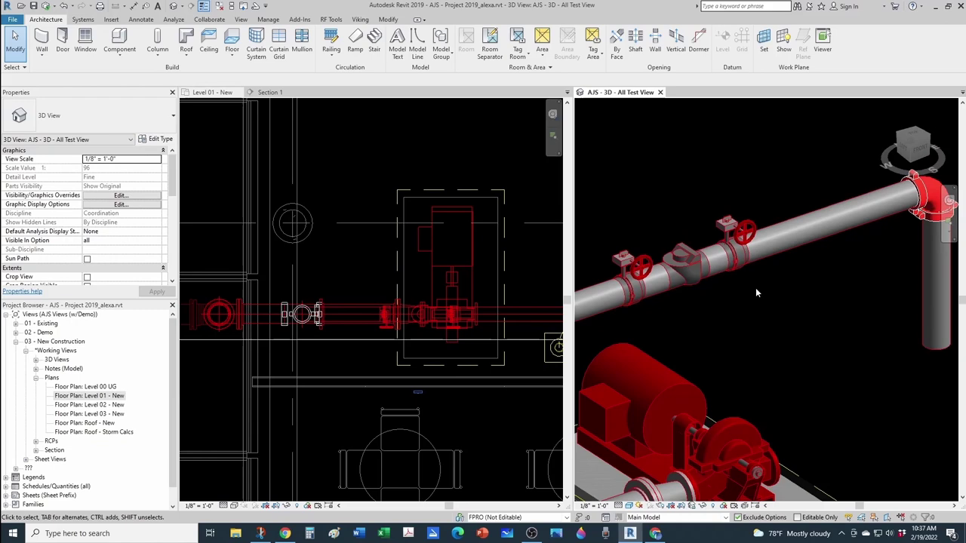
pyautogui.scroll(3, 762, 300)
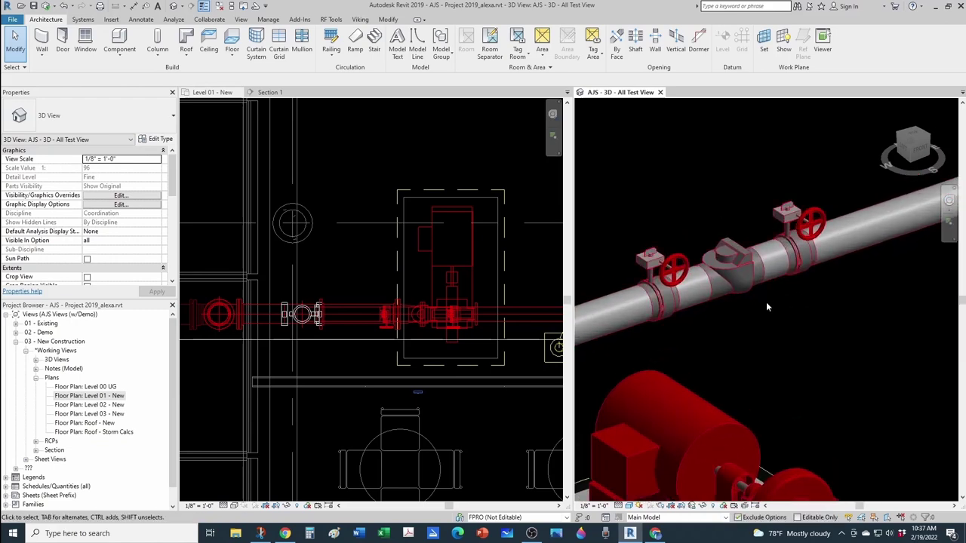
pyautogui.click(751, 296)
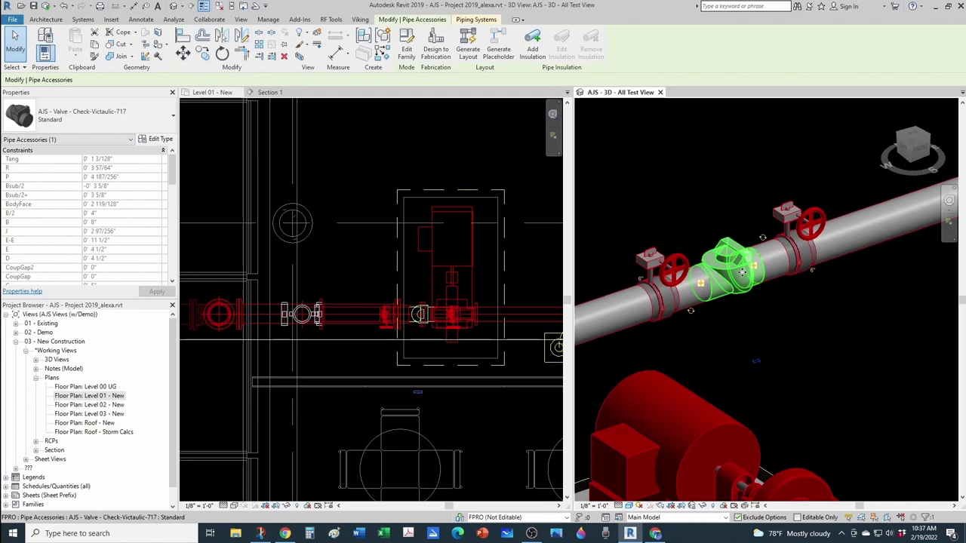
pyautogui.click(755, 362)
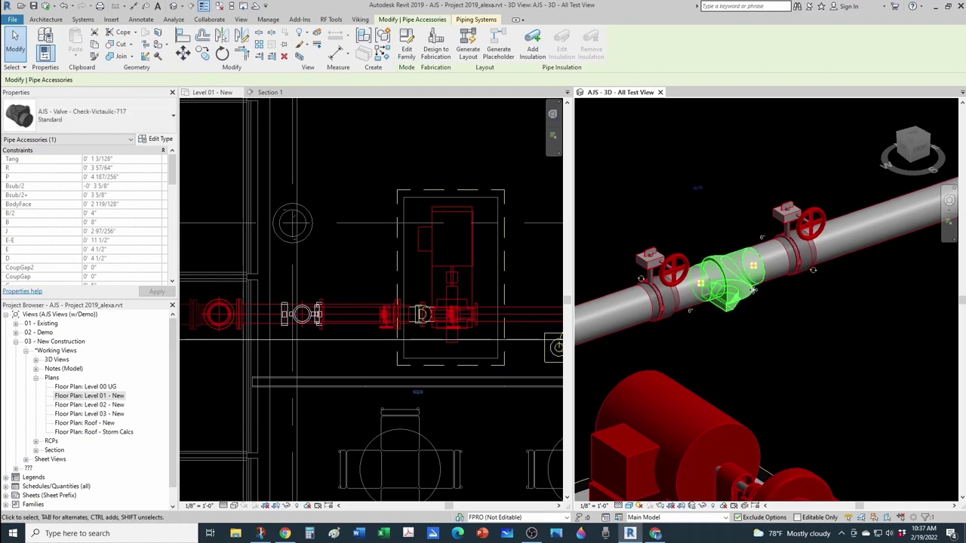
pyautogui.click(813, 272)
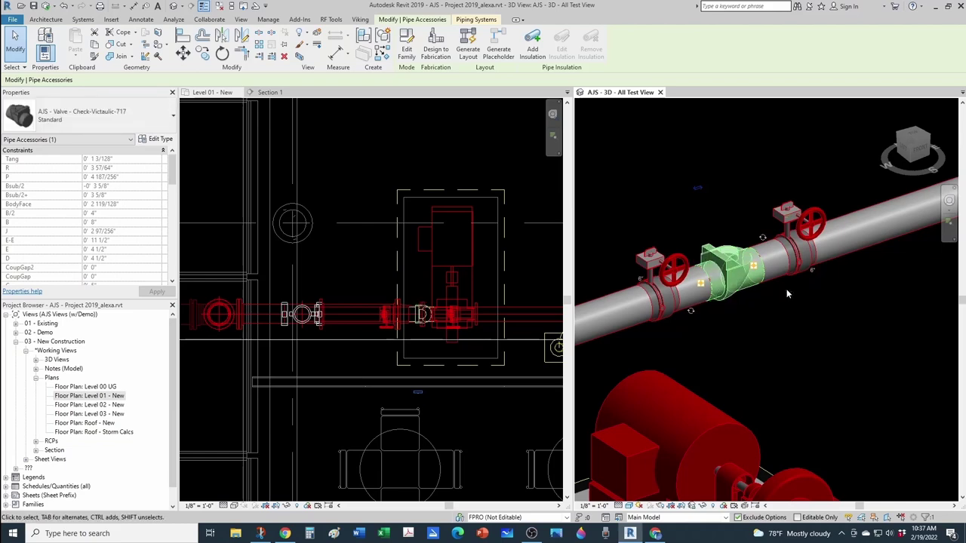
pyautogui.click(786, 292)
# Step: Display the Section 1 view beside the 3D view in place of the floor plan, showing the fire pump
pyautogui.scroll(-6, 726, 274)
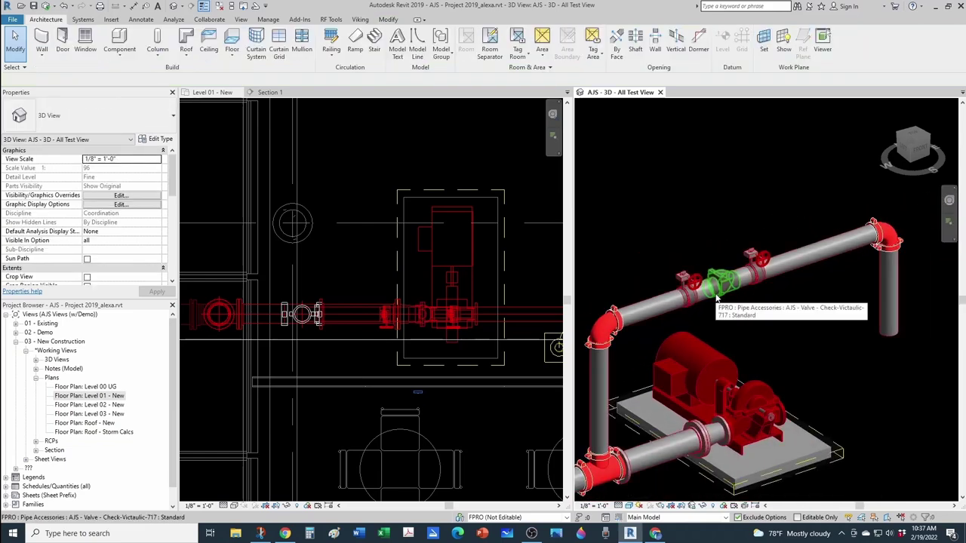
pyautogui.scroll(-4, 767, 314)
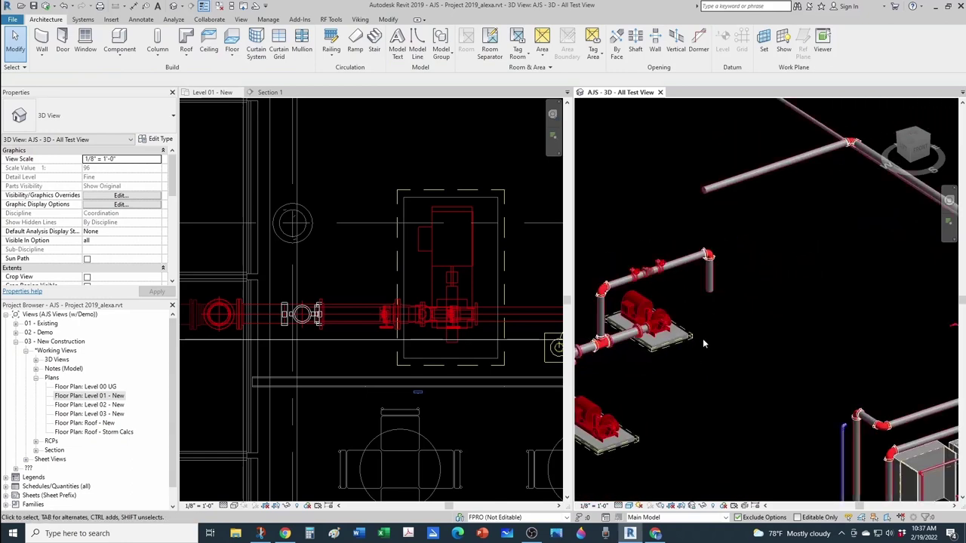
pyautogui.click(502, 366)
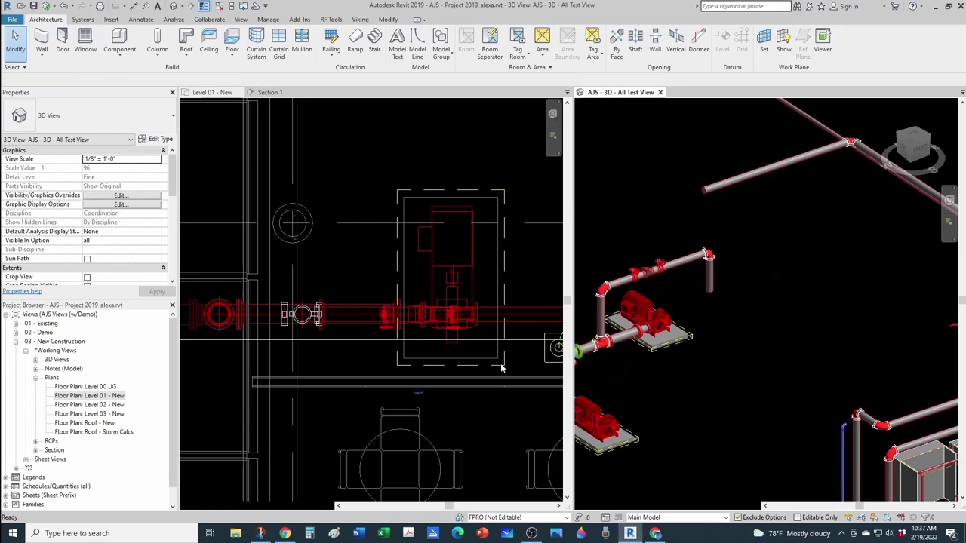
pyautogui.click(273, 93)
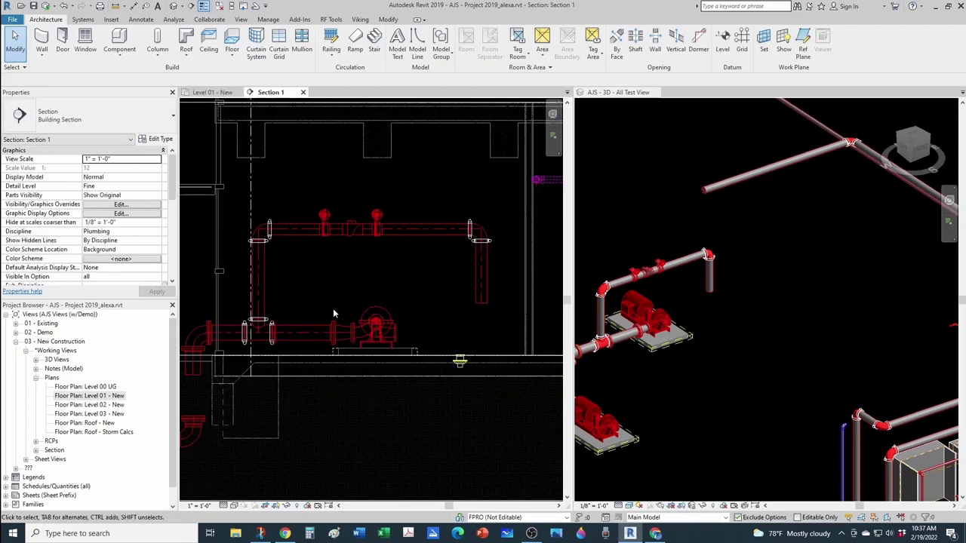
pyautogui.scroll(3, 362, 324)
pyautogui.scroll(1, 404, 341)
# Step: Draw a horizontal 6" AJS - Fire Protection (Flanged Steel) pipe from the fire pump's outlet connector, ending short of the vertical drop pipe
pyautogui.click(422, 341)
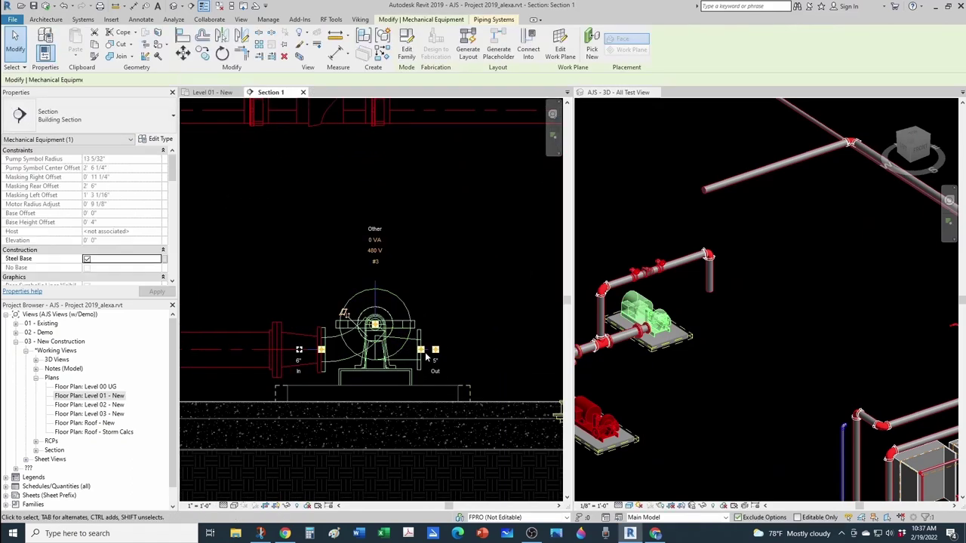
pyautogui.scroll(2, 427, 357)
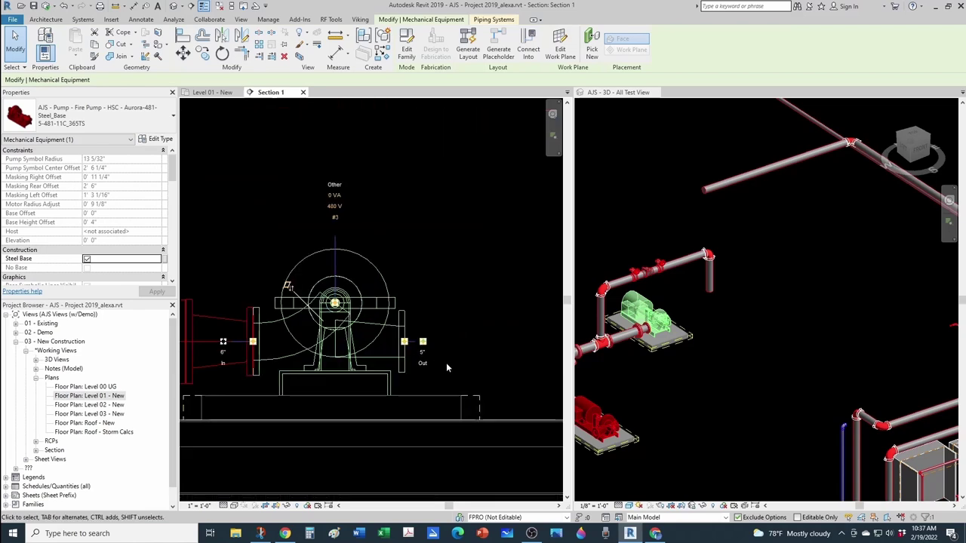
pyautogui.moveTo(430, 360); pyautogui.dragTo(372, 353, button='middle')
pyautogui.scroll(1, 372, 353)
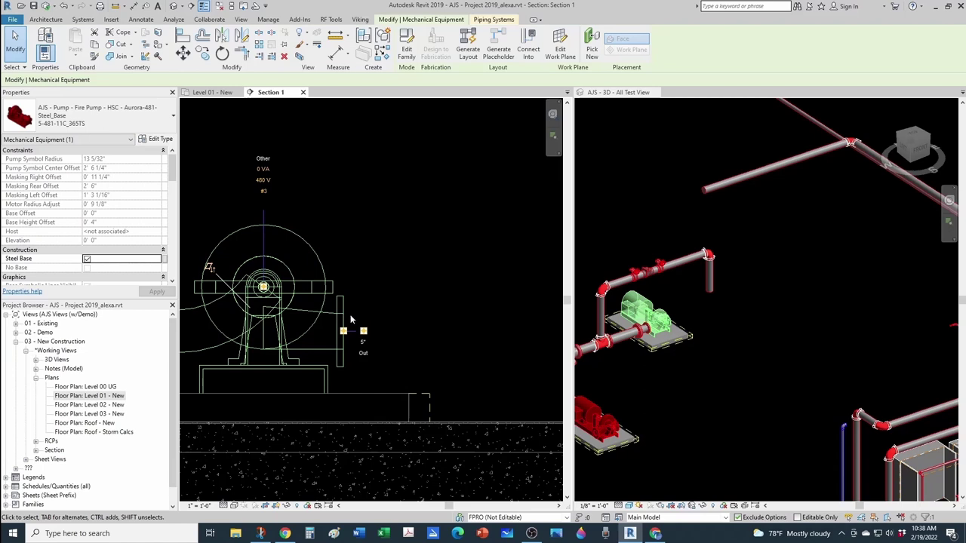
pyautogui.rightClick(364, 332)
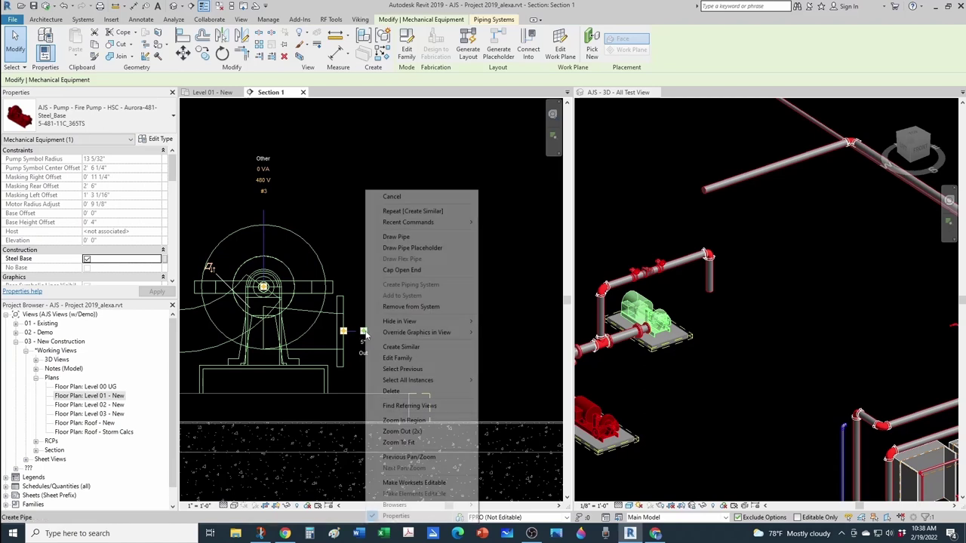
pyautogui.click(389, 239)
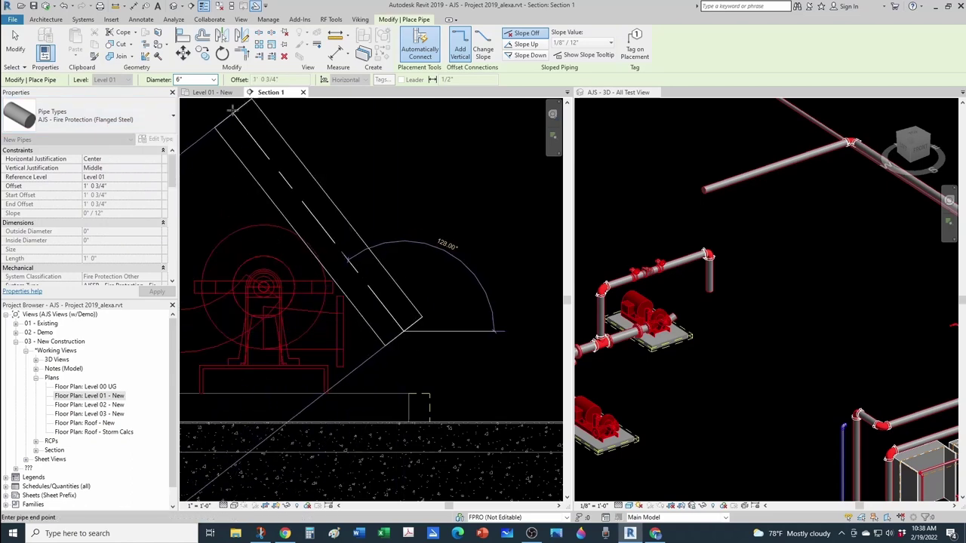
pyautogui.scroll(-2, 494, 345)
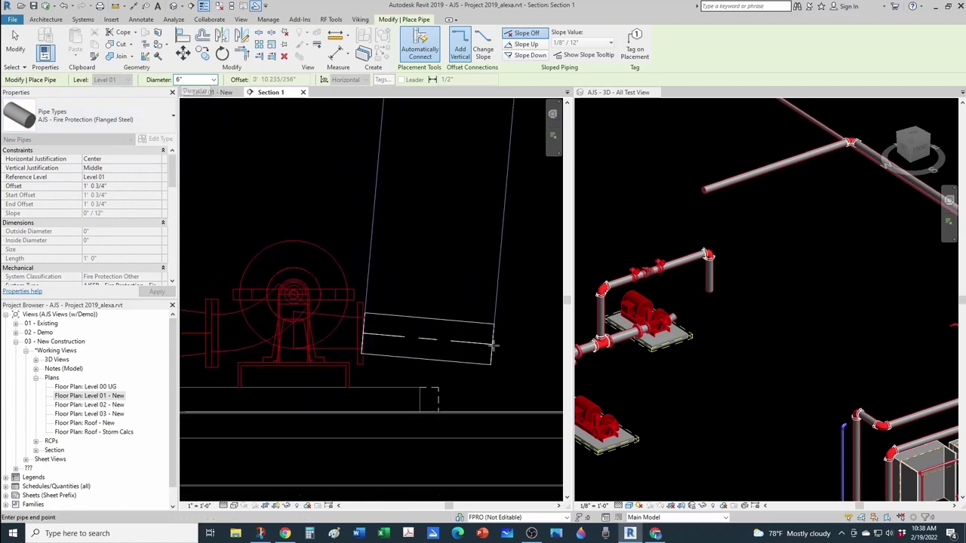
pyautogui.moveTo(500, 334); pyautogui.dragTo(327, 328, button='middle')
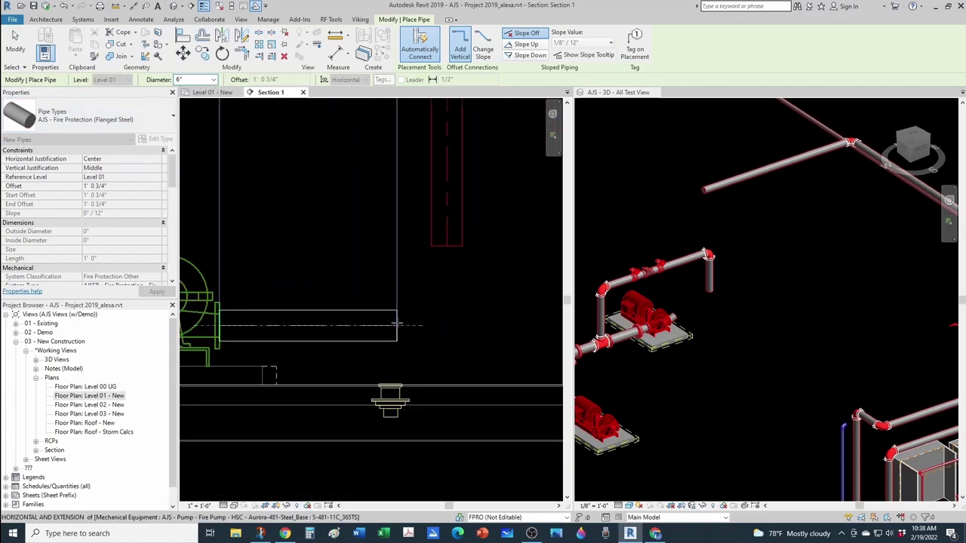
pyautogui.click(396, 326)
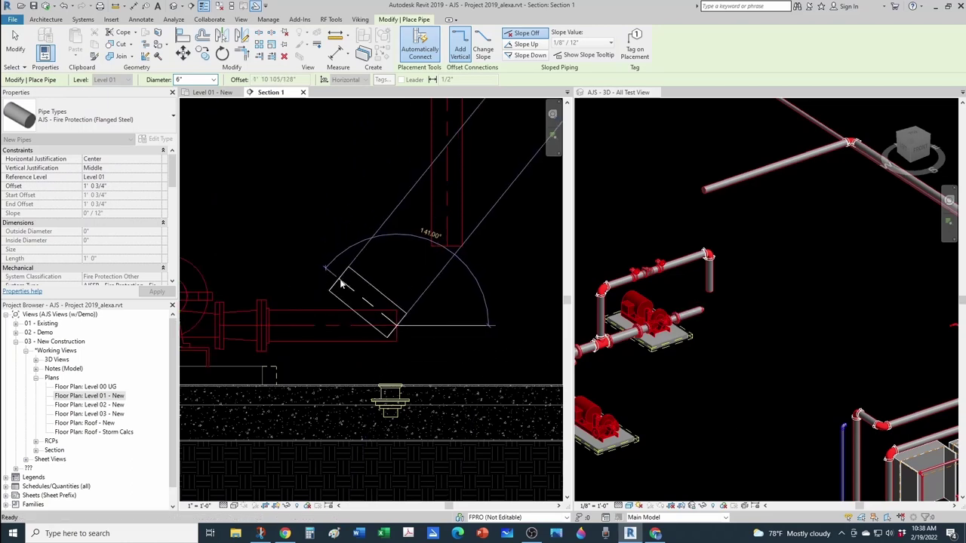
pyautogui.press('Escape')
pyautogui.scroll(-2, 343, 289)
pyautogui.press('Escape')
pyautogui.moveTo(343, 289); pyautogui.dragTo(421, 358, button='middle')
pyautogui.scroll(-2, 432, 337)
pyautogui.scroll(1, 417, 355)
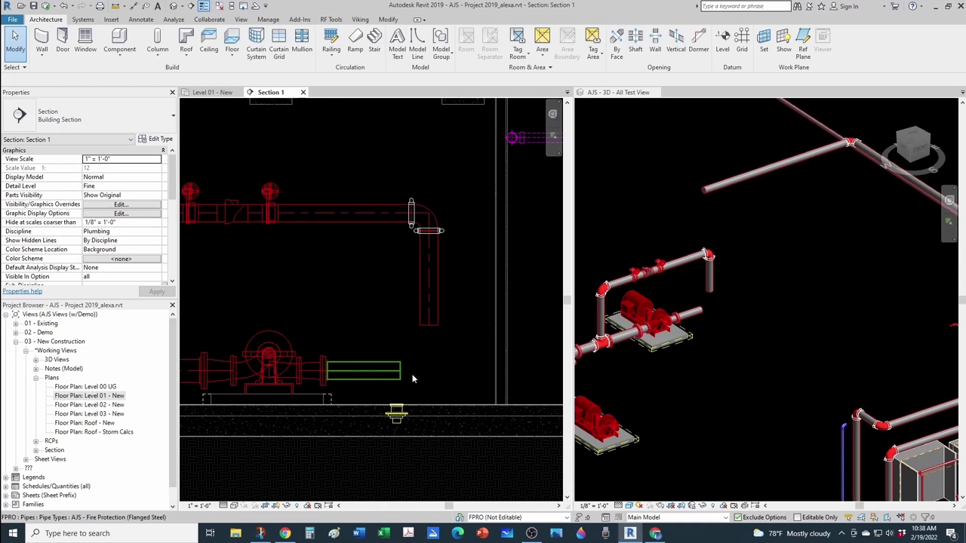
# Step: Stretch the free end of the new discharge pipe horizontally until it passes beneath and beyond the vertical drop pipe
pyautogui.click(391, 364)
pyautogui.scroll(1, 392, 366)
pyautogui.moveTo(395, 368); pyautogui.dragTo(540, 369)
pyautogui.press('Escape')
pyautogui.scroll(3, 360, 372)
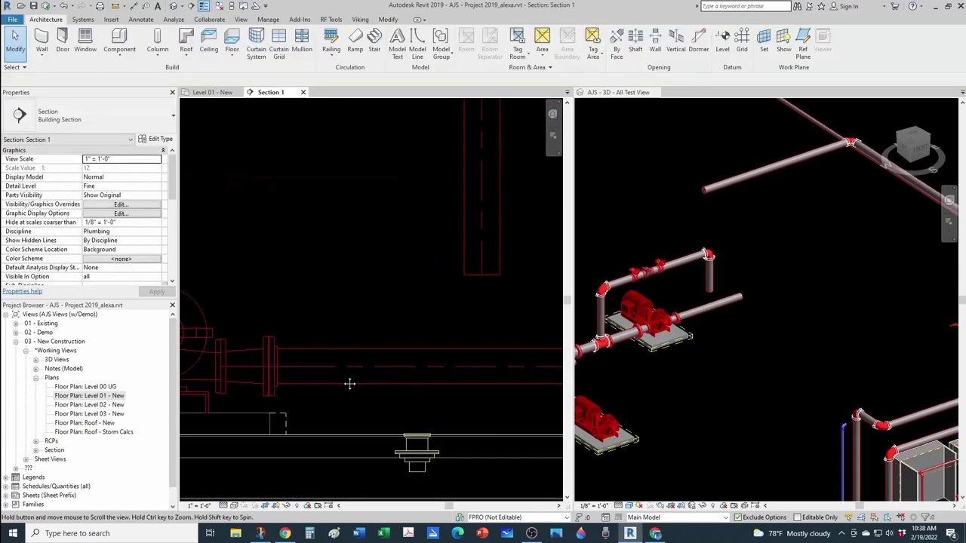
pyautogui.moveTo(349, 384); pyautogui.dragTo(341, 384, button='middle')
pyautogui.scroll(-1, 304, 371)
pyautogui.scroll(-3, 238, 362)
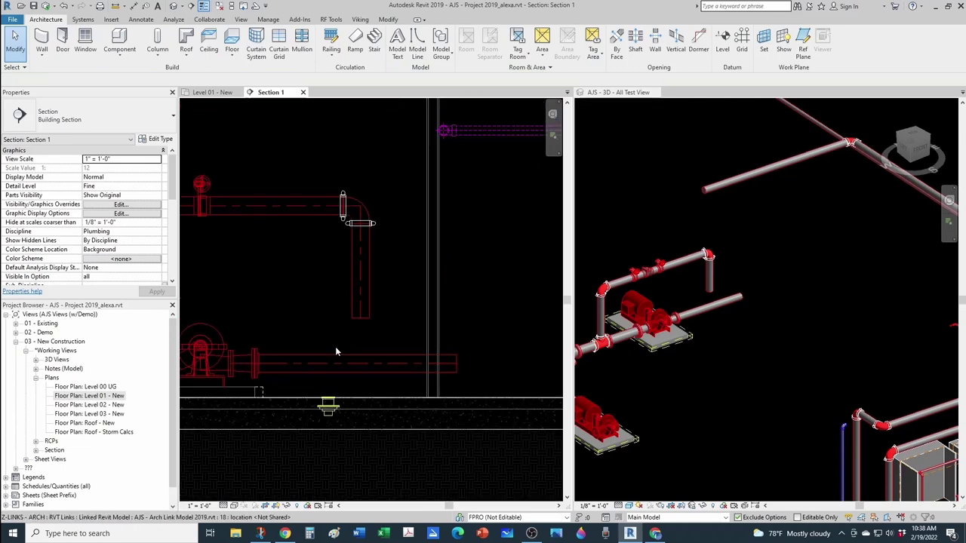
pyautogui.scroll(1, 335, 346)
pyautogui.moveTo(438, 361); pyautogui.dragTo(442, 400, button='middle')
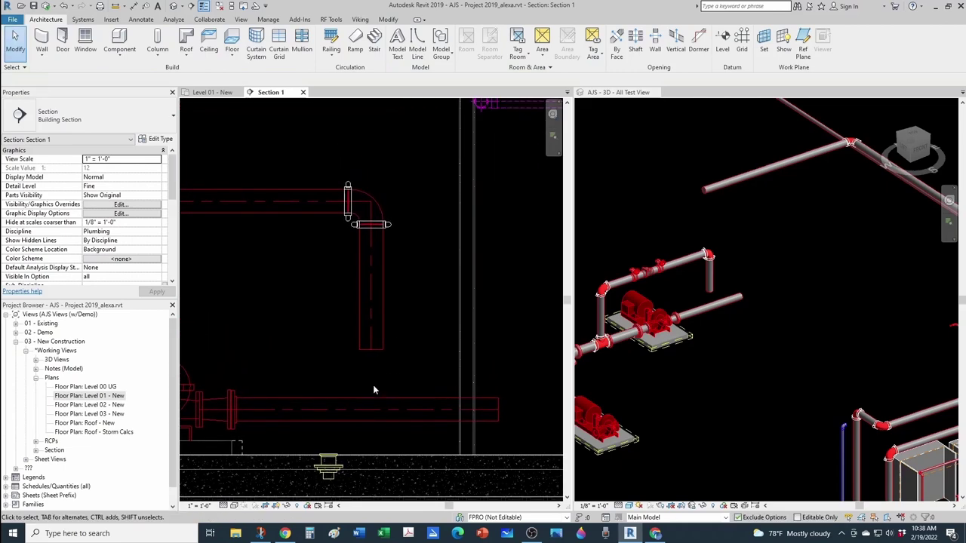
# Step: Extend the vertical drop pipe down to the horizontal discharge pipe with Trim/Extend Single Element so that a tee joins them
pyautogui.scroll(-1, 374, 375)
pyautogui.scroll(1, 369, 362)
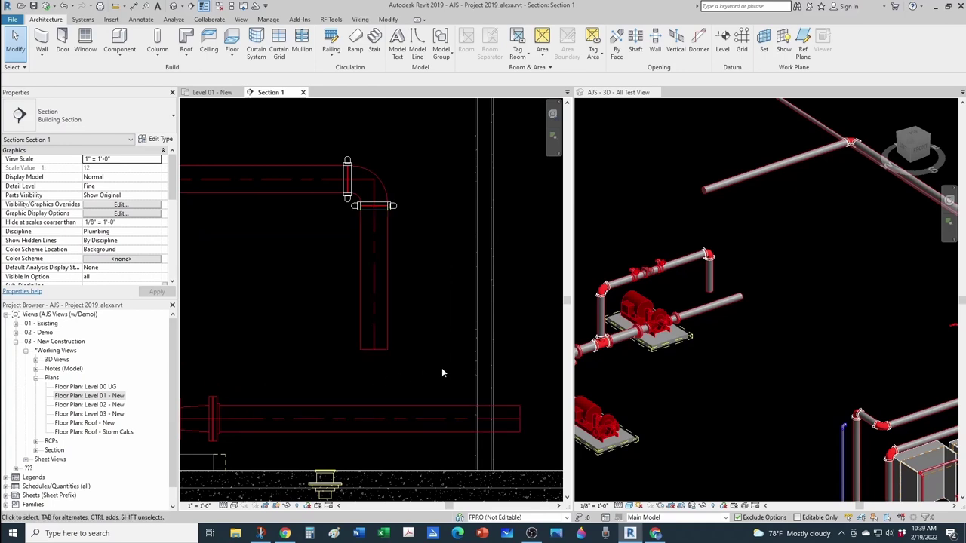
pyautogui.press('t')
pyautogui.press('r')
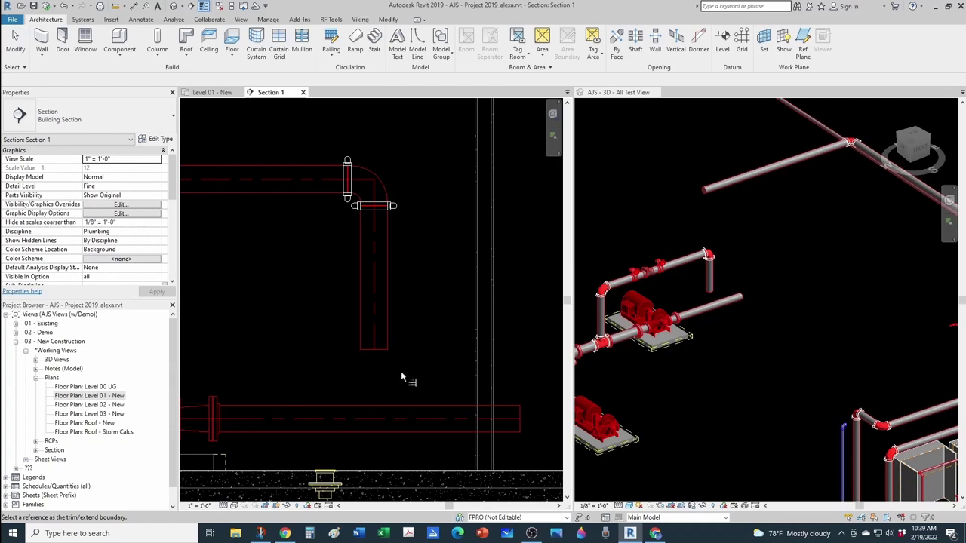
pyautogui.scroll(1, 400, 370)
pyautogui.click(407, 422)
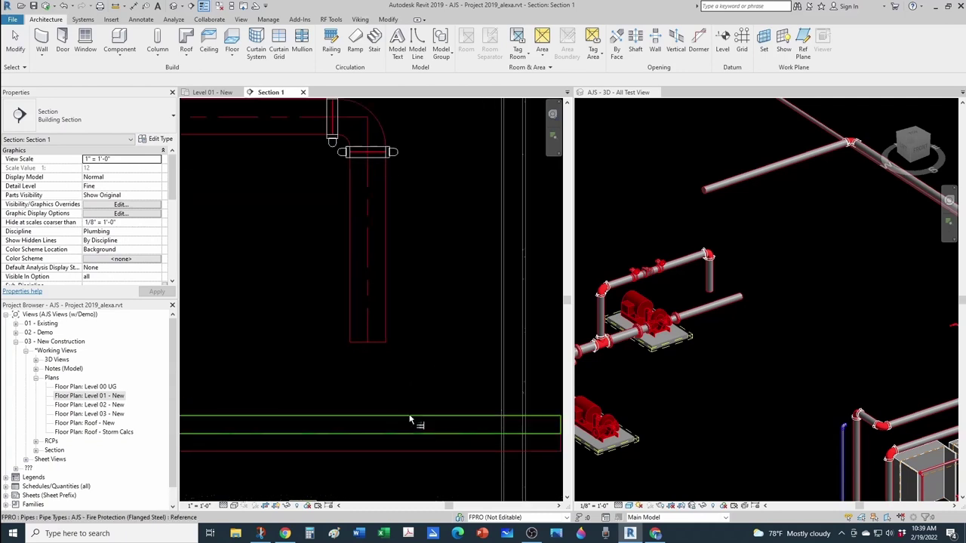
pyautogui.click(389, 327)
pyautogui.press('Escape')
pyautogui.scroll(-2, 390, 347)
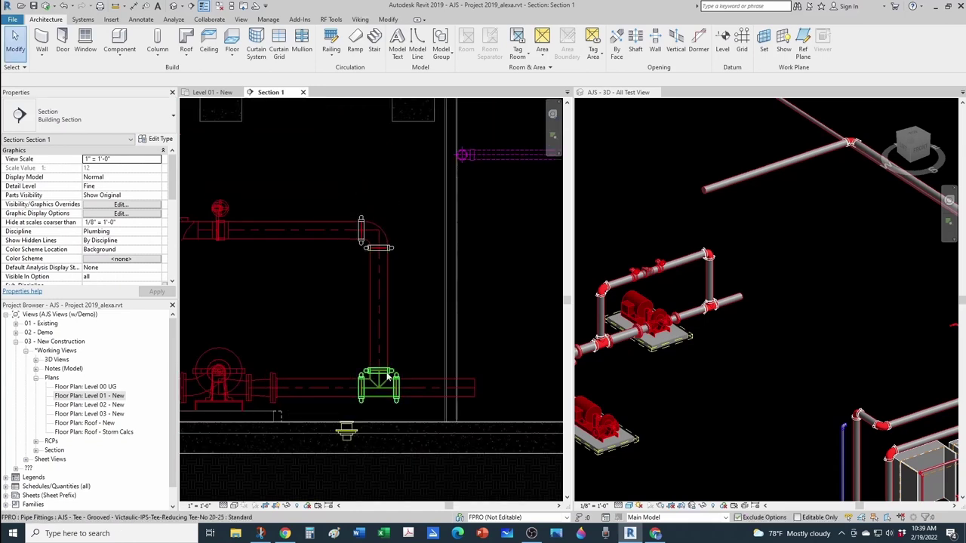
# Step: Examine the new tee connection, the completed bypass loop and the neighbouring pump in the 3D view
pyautogui.scroll(5, 690, 306)
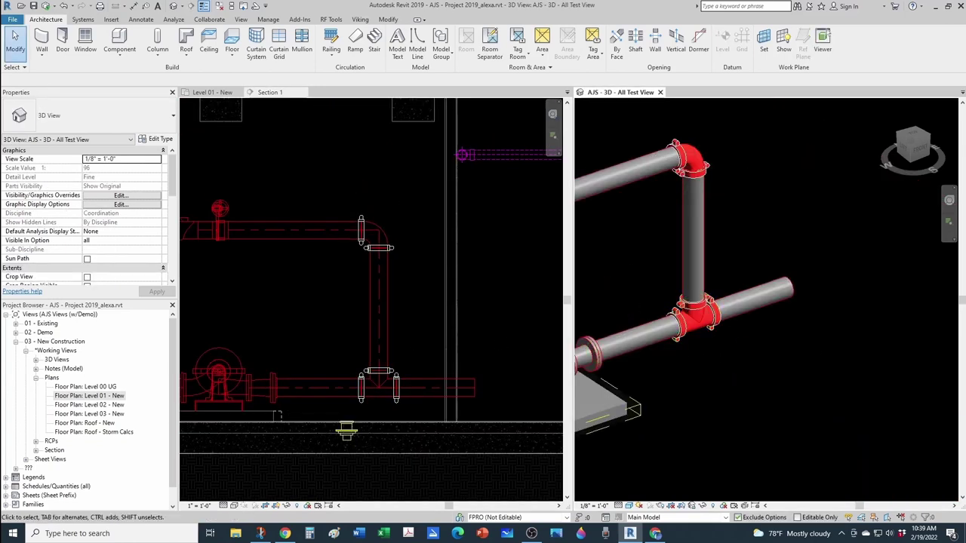
pyautogui.click(260, 534)
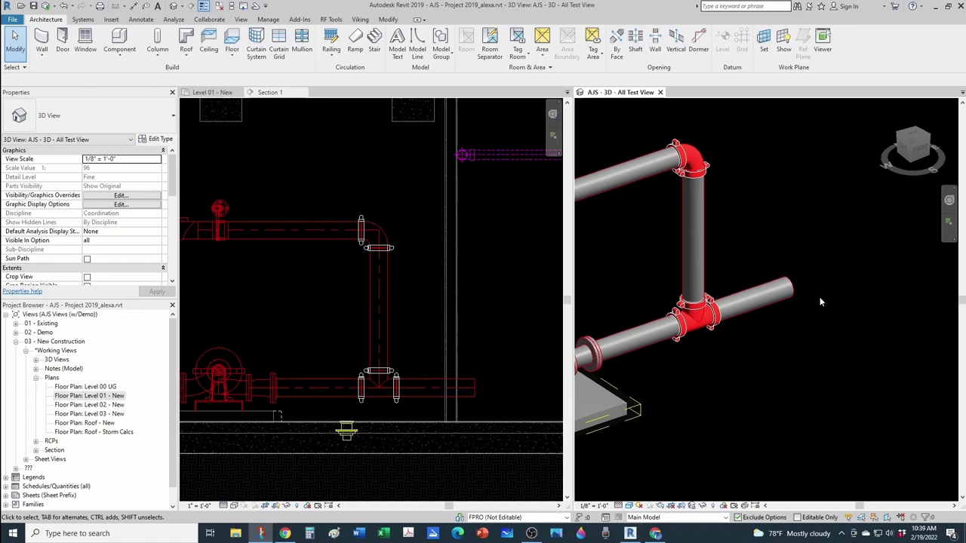
pyautogui.scroll(-4, 737, 371)
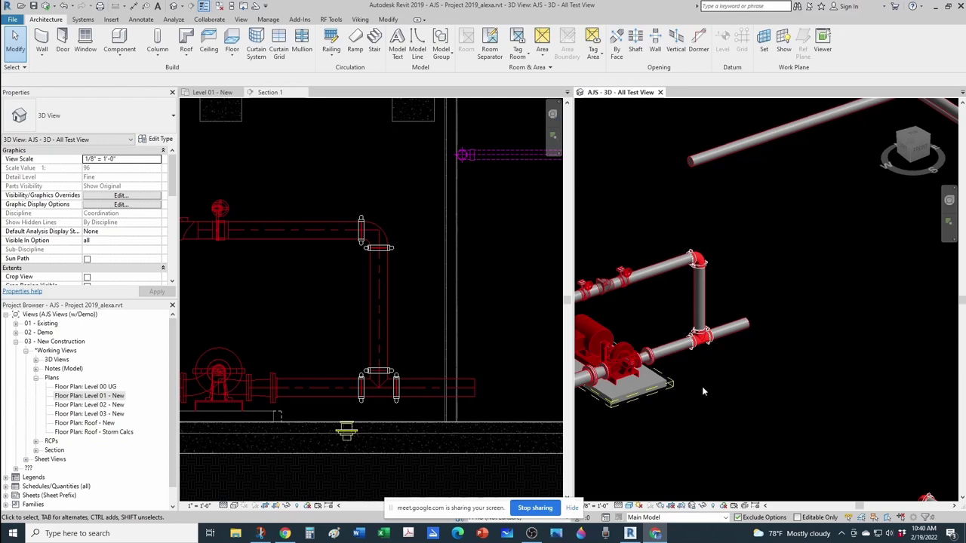
pyautogui.keyDown('shift'); pyautogui.moveTo(707, 378); pyautogui.dragTo(731, 356, button='middle'); pyautogui.keyUp('shift')
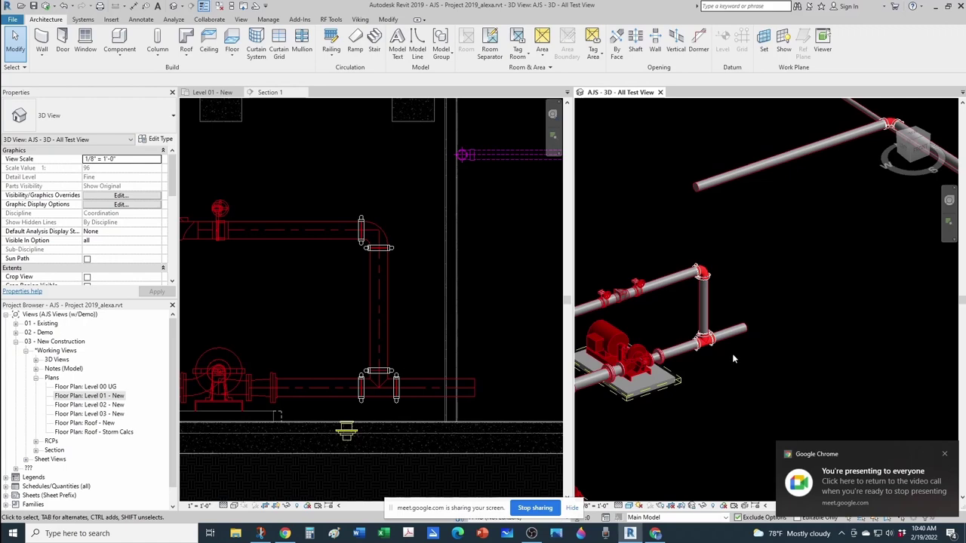
pyautogui.scroll(-2, 732, 353)
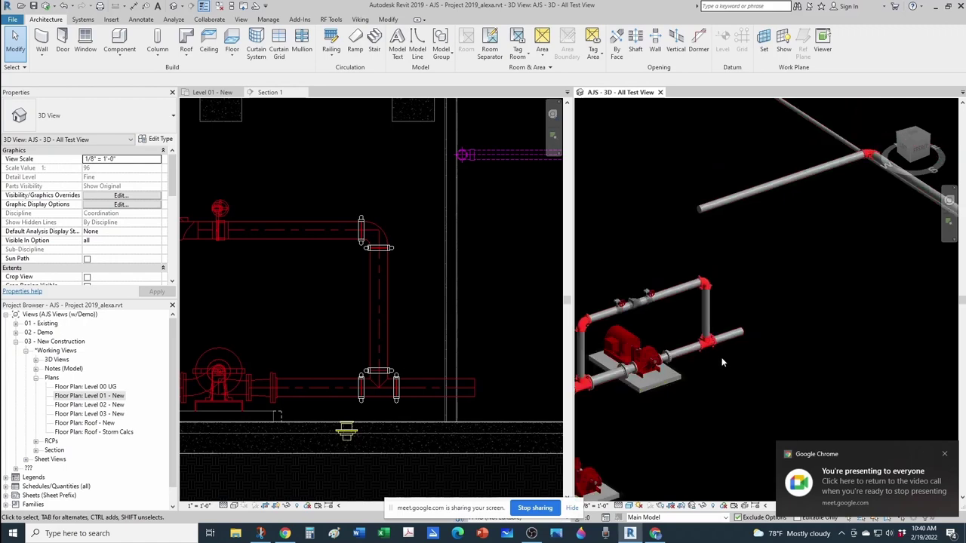
pyautogui.moveTo(712, 363); pyautogui.dragTo(736, 348, button='middle')
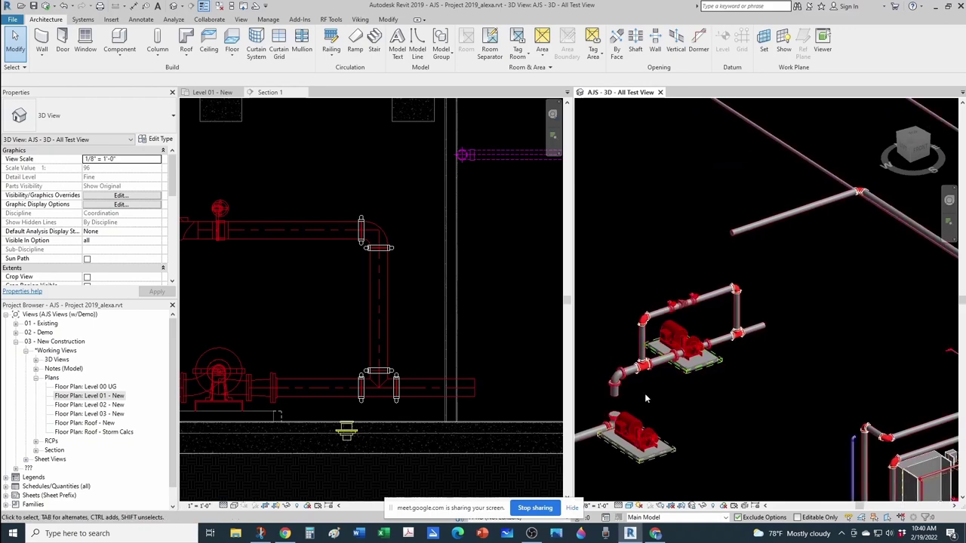
pyautogui.scroll(1, 617, 402)
pyautogui.scroll(-2, 743, 352)
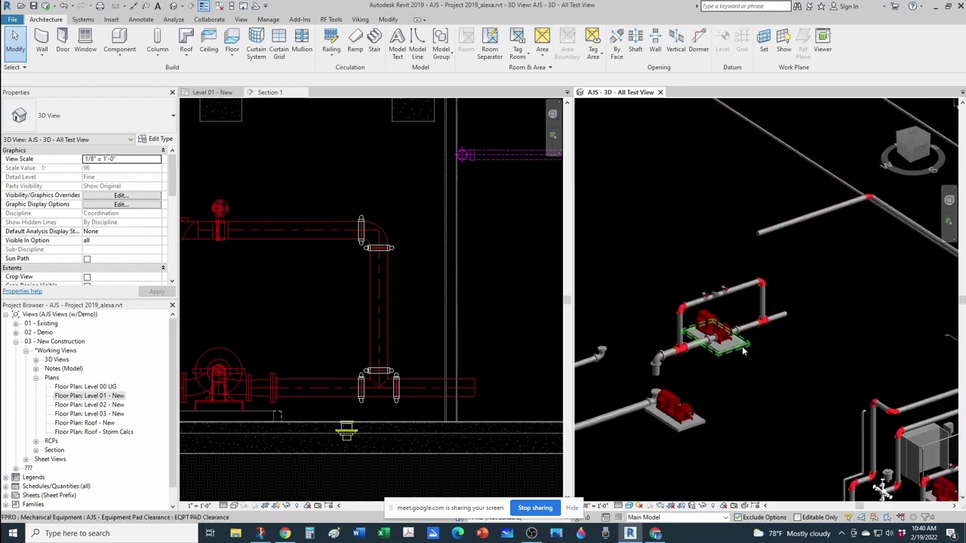
# Step: Delete the second fire pump and its equipment pad in front of the newly piped pump
pyautogui.scroll(2, 697, 419)
pyautogui.moveTo(712, 387); pyautogui.dragTo(690, 420)
pyautogui.press('Delete')
pyautogui.scroll(-2, 744, 353)
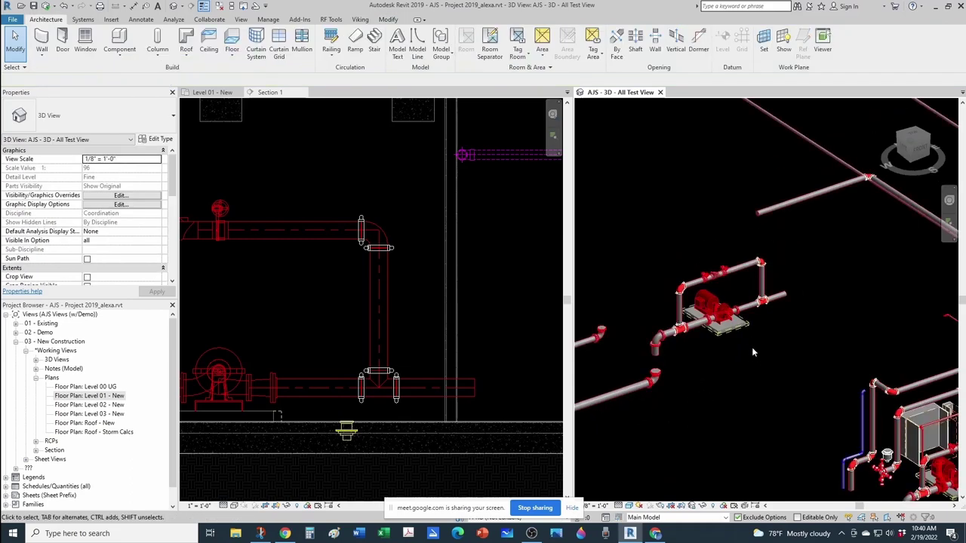
# Step: Place a Check-Victaulic-717 valve, similar to the one on the bypass, on the discharge pipe between the pump's outlet flange and the tee
pyautogui.scroll(2, 778, 276)
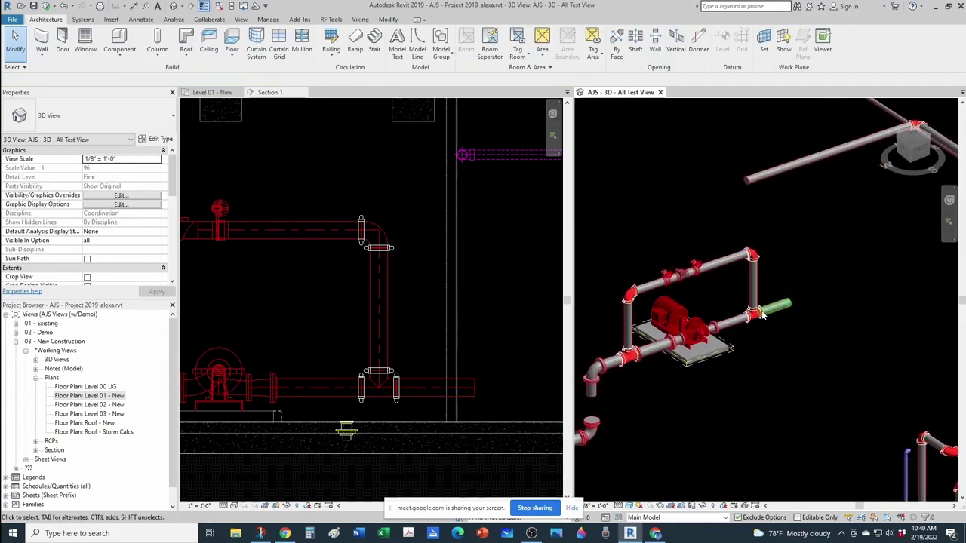
pyautogui.scroll(2, 733, 326)
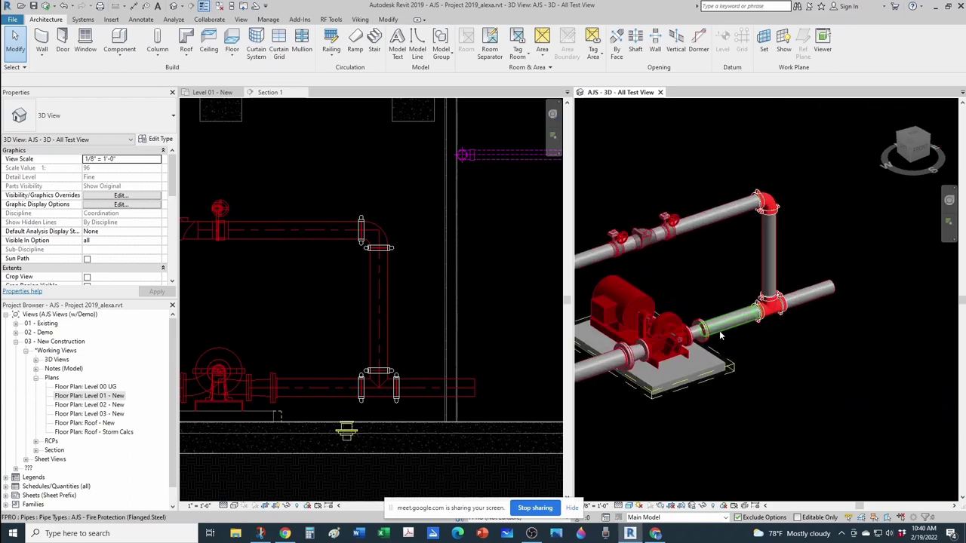
pyautogui.scroll(2, 727, 333)
pyautogui.scroll(-1, 797, 315)
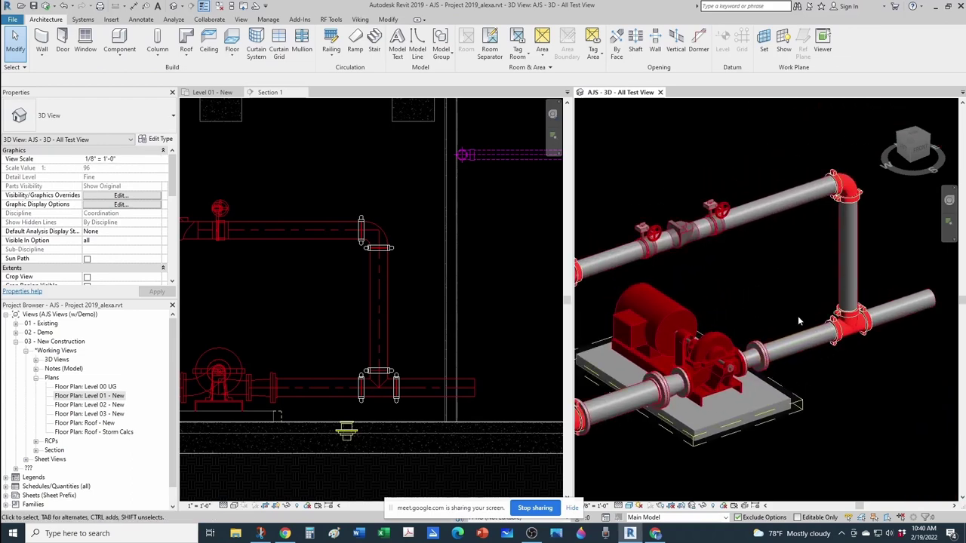
pyautogui.click(690, 249)
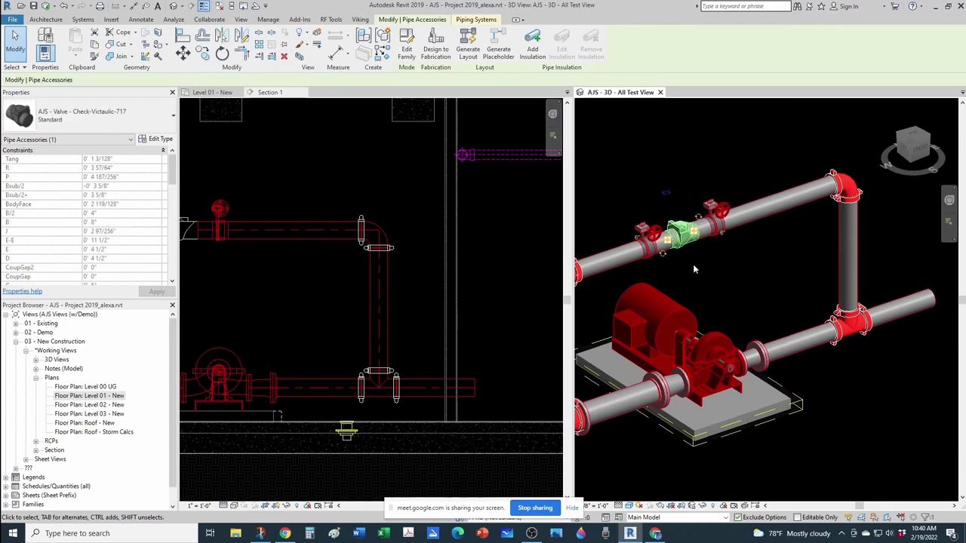
pyautogui.press('s')
pyautogui.scroll(2, 788, 332)
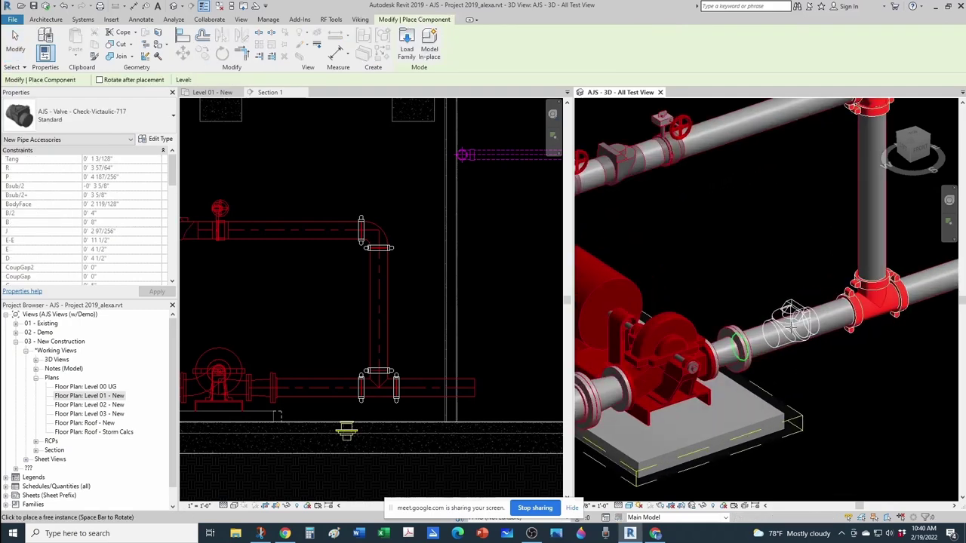
pyautogui.click(788, 323)
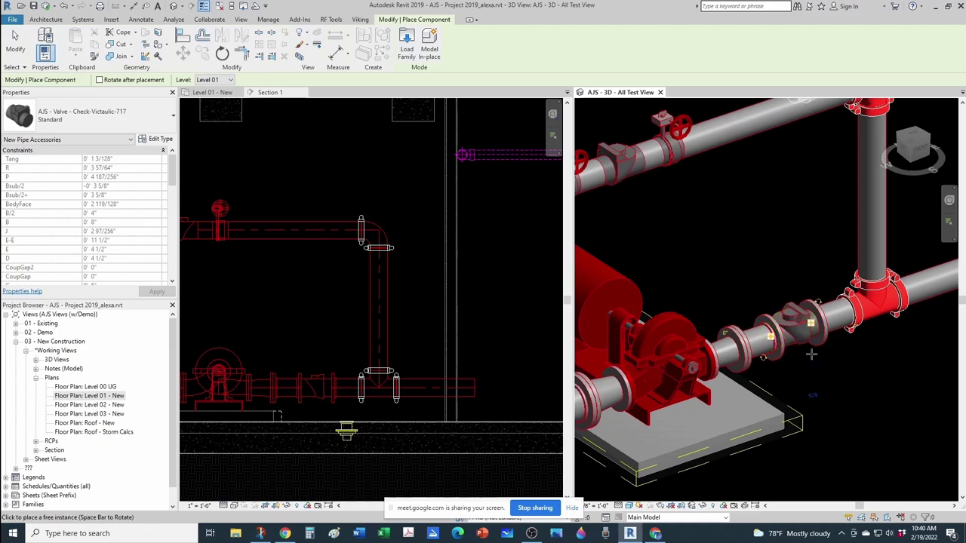
pyautogui.press('Escape')
pyautogui.press('Escape')
pyautogui.scroll(2, 813, 356)
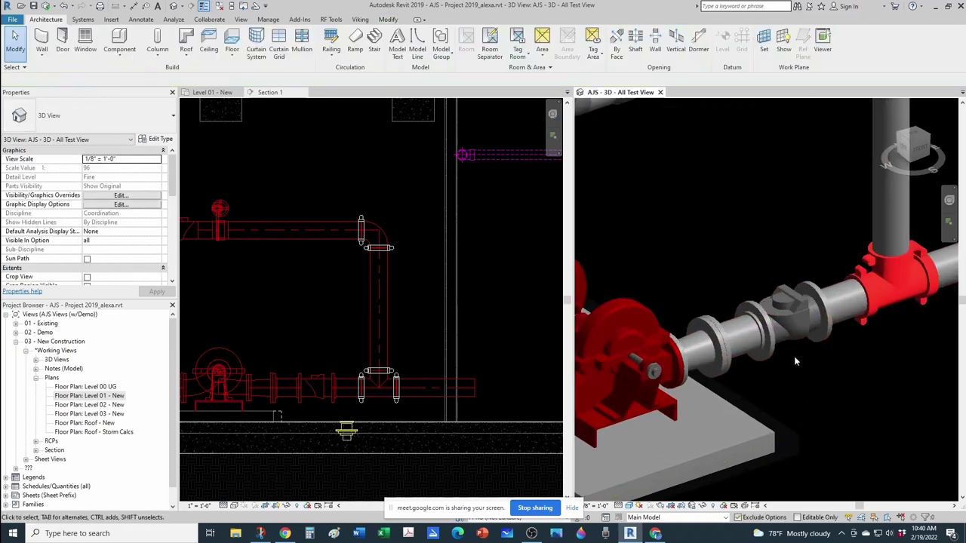
# Step: Undo the check valve placement on the discharge pipe and redo it
pyautogui.click(462, 368)
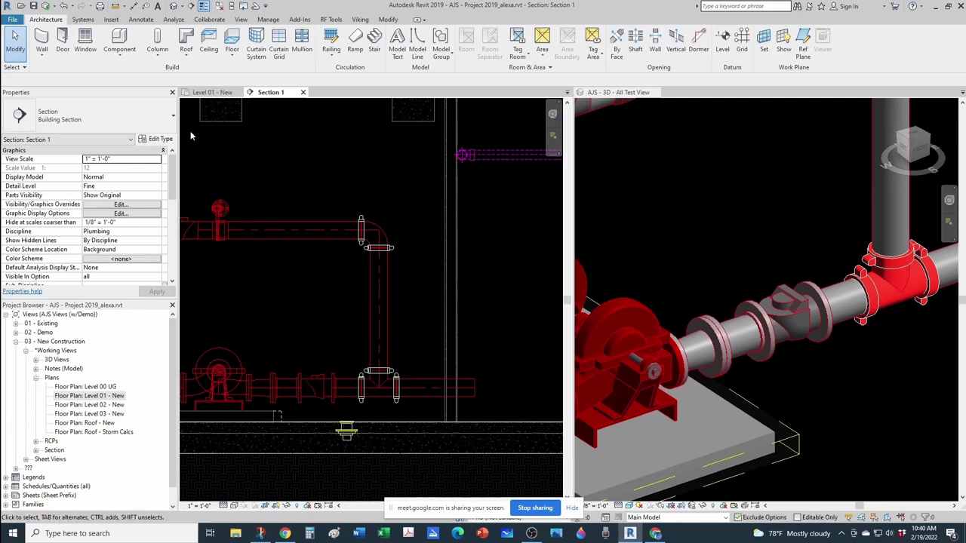
pyautogui.click(64, 6)
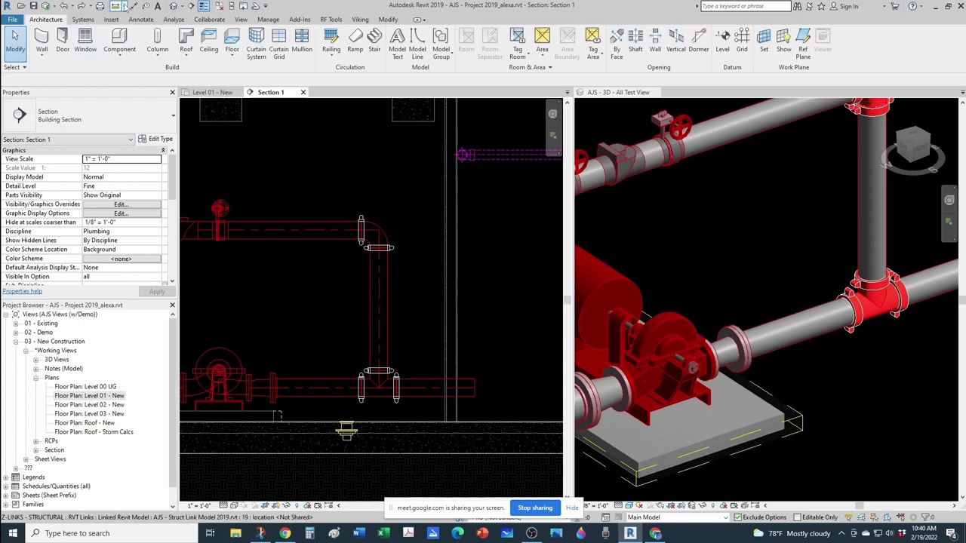
pyautogui.click(82, 7)
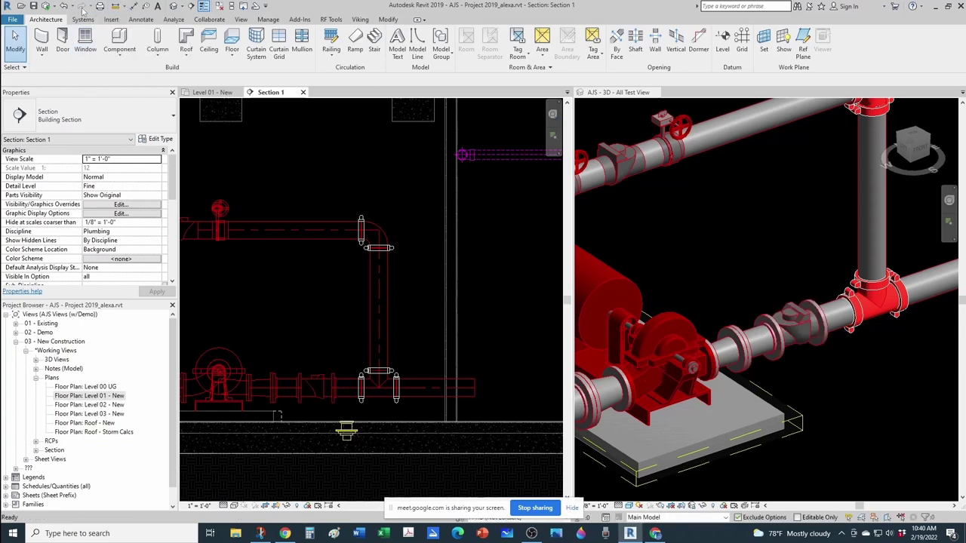
# Step: Rotate the Check-Victaulic-717 valve on the discharge pipe around the pipe axis in quarter turns, back to its upright position
pyautogui.click(808, 361)
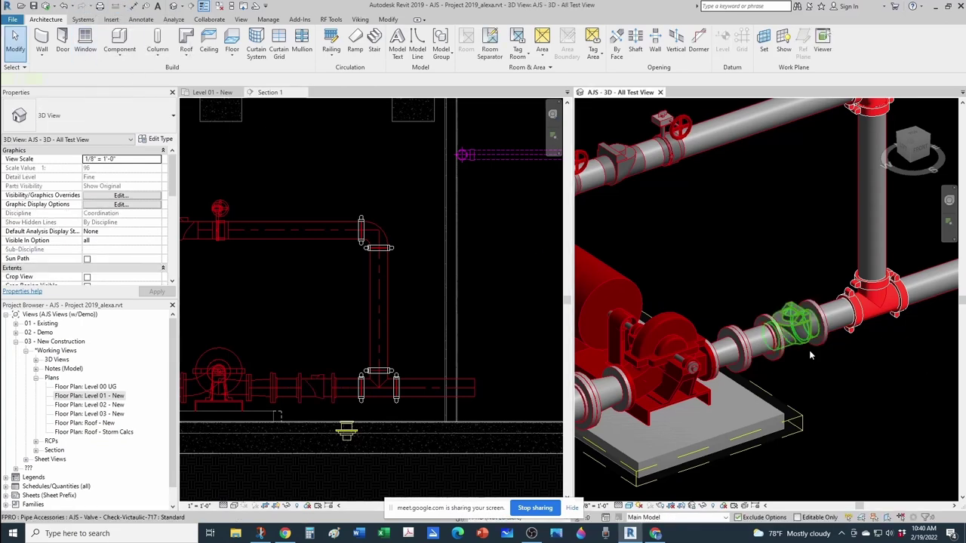
pyautogui.click(809, 350)
pyautogui.scroll(1, 809, 350)
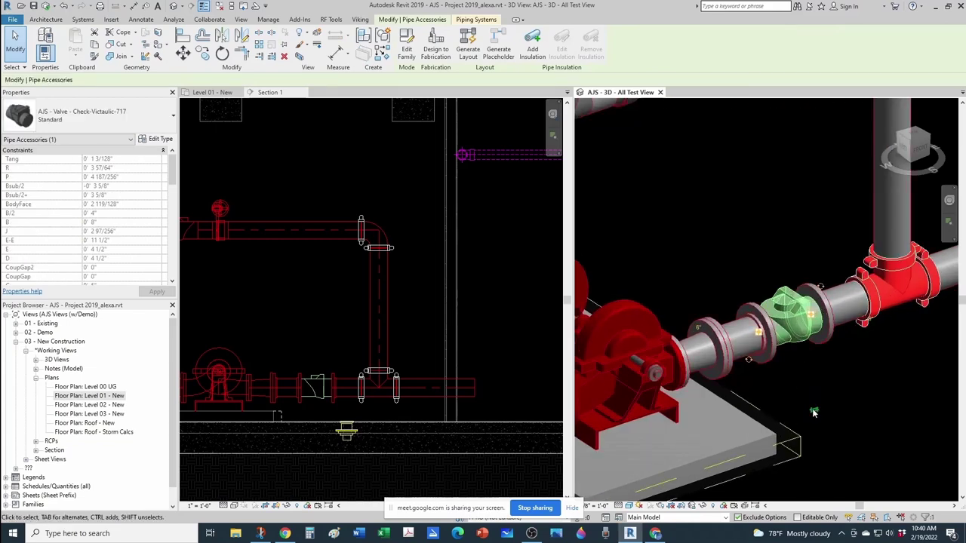
pyautogui.press('space')
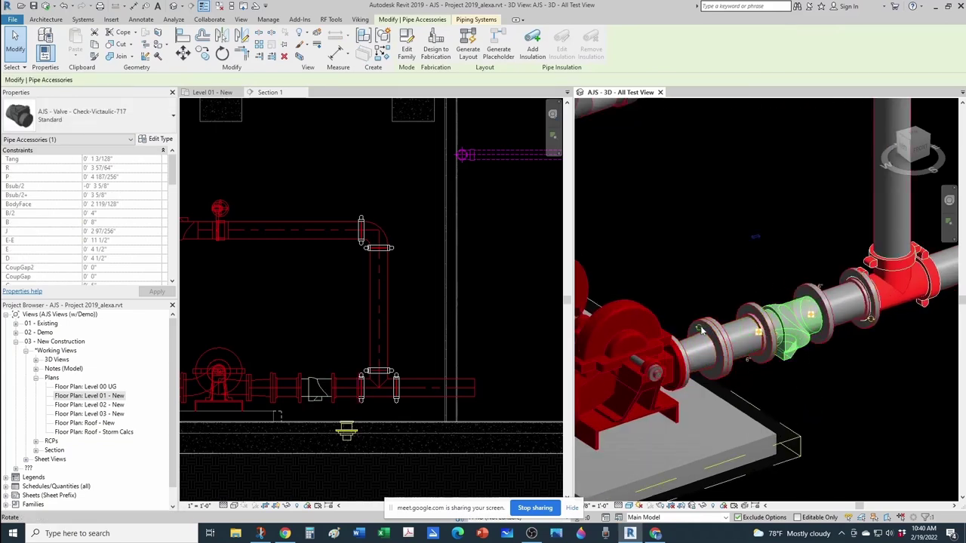
pyautogui.click(700, 329)
pyautogui.click(796, 325)
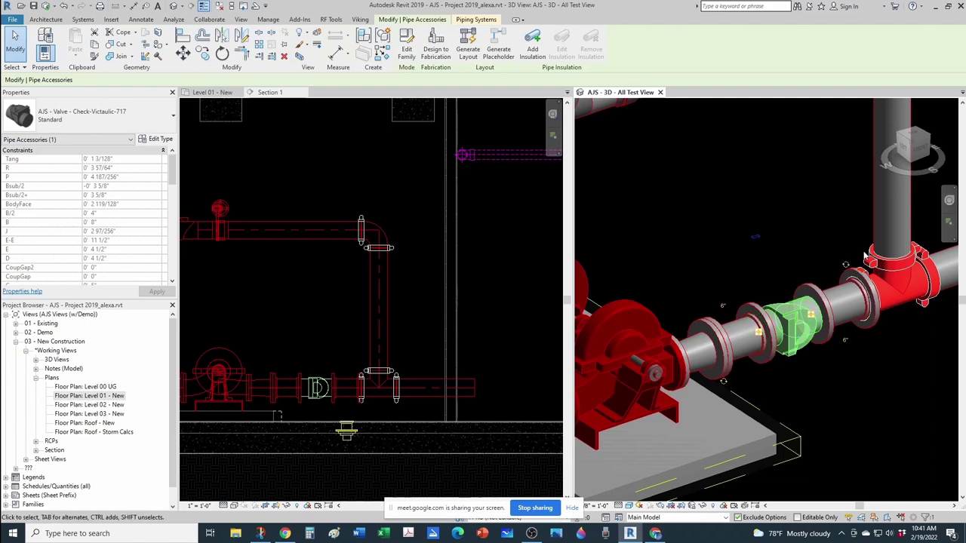
pyautogui.press('space')
pyautogui.click(820, 251)
# Step: Examine the incoming line in the 3D view, from the valve assembly with the two handwheels to the elbow and tee before the pump
pyautogui.scroll(-3, 820, 250)
pyautogui.scroll(-2, 717, 316)
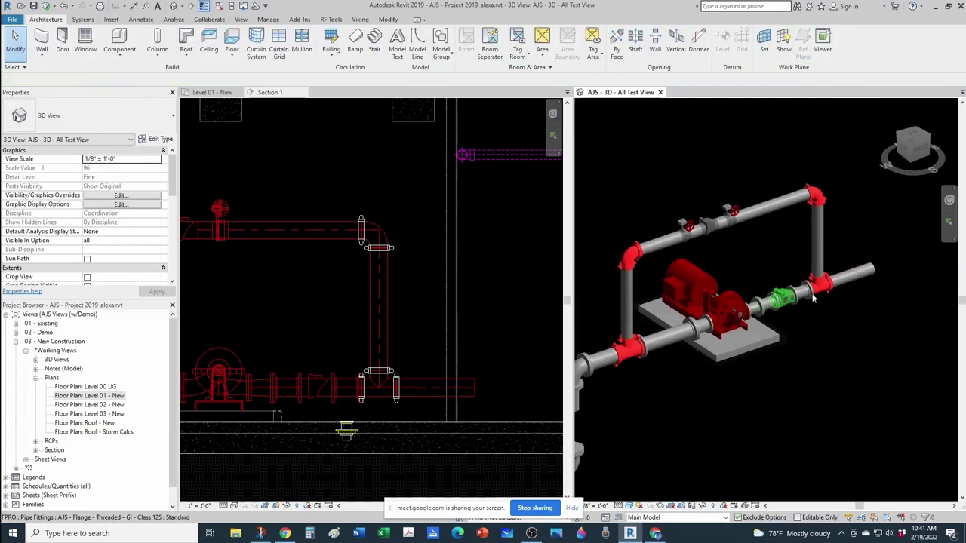
pyautogui.moveTo(860, 314); pyautogui.dragTo(802, 371, button='middle')
pyautogui.scroll(-6, 679, 400)
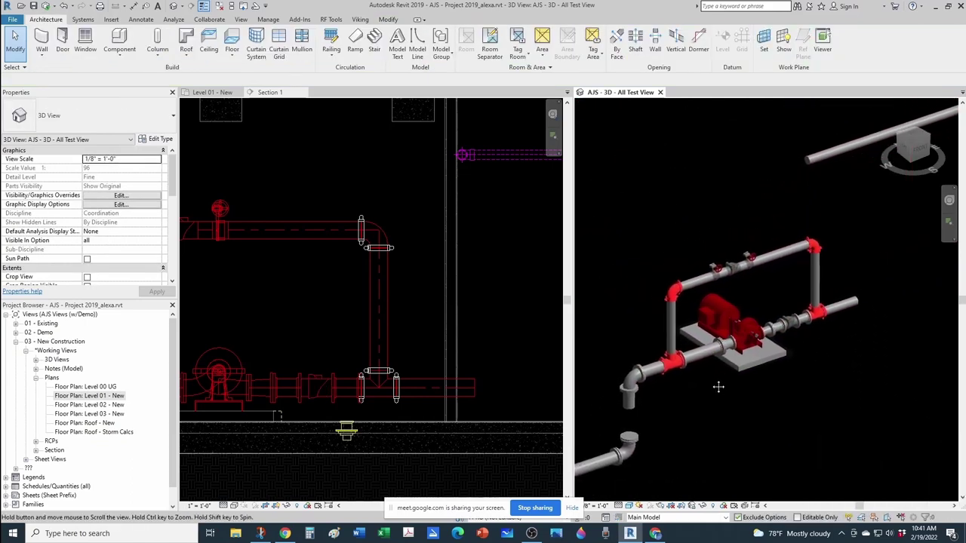
pyautogui.scroll(-2, 712, 383)
pyautogui.moveTo(699, 423); pyautogui.dragTo(817, 411, button='middle')
pyautogui.scroll(2, 705, 425)
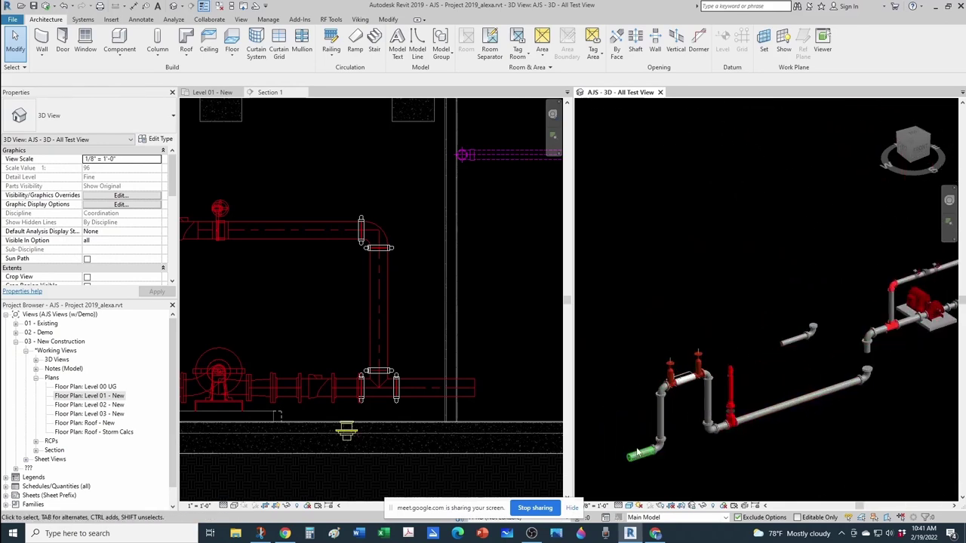
pyautogui.scroll(4, 694, 430)
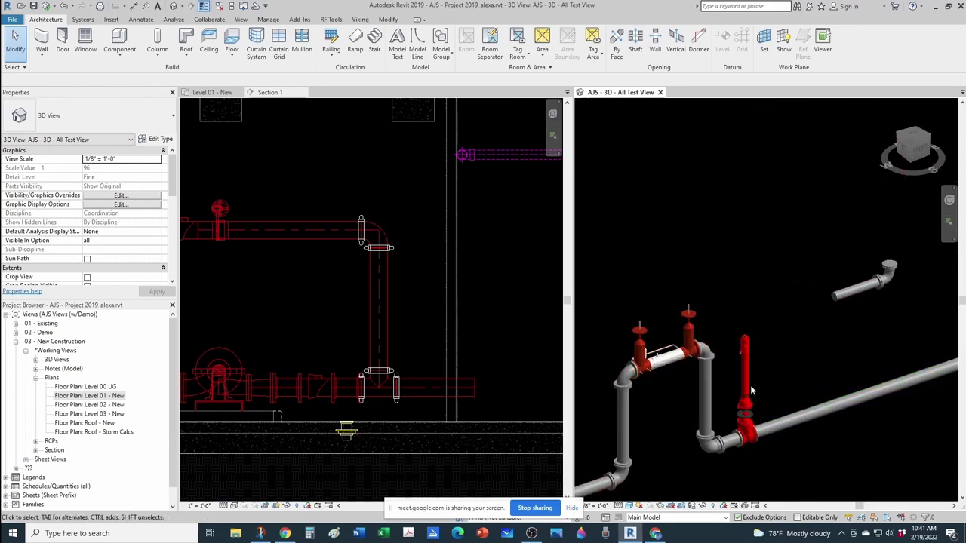
pyautogui.scroll(-4, 746, 402)
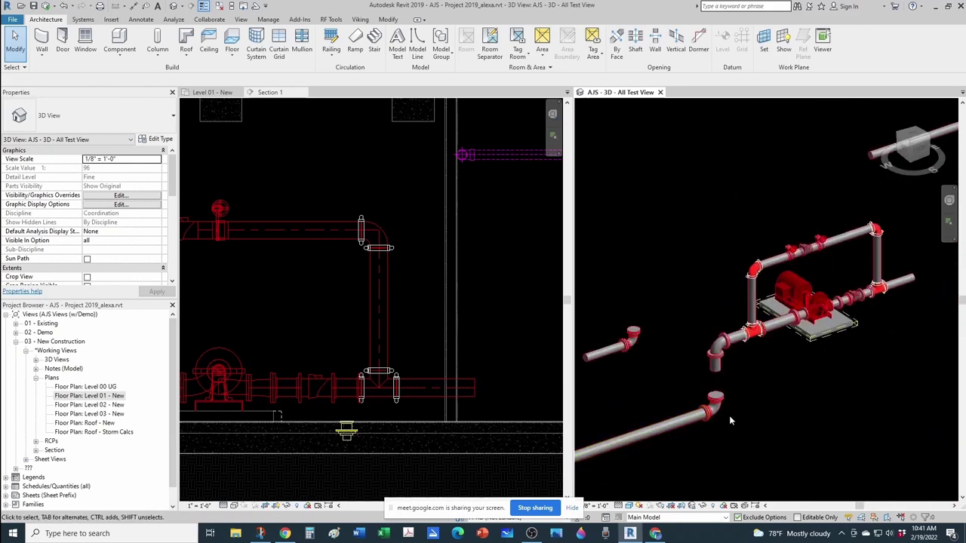
pyautogui.moveTo(729, 415); pyautogui.dragTo(619, 464, button='middle')
pyautogui.scroll(6, 615, 423)
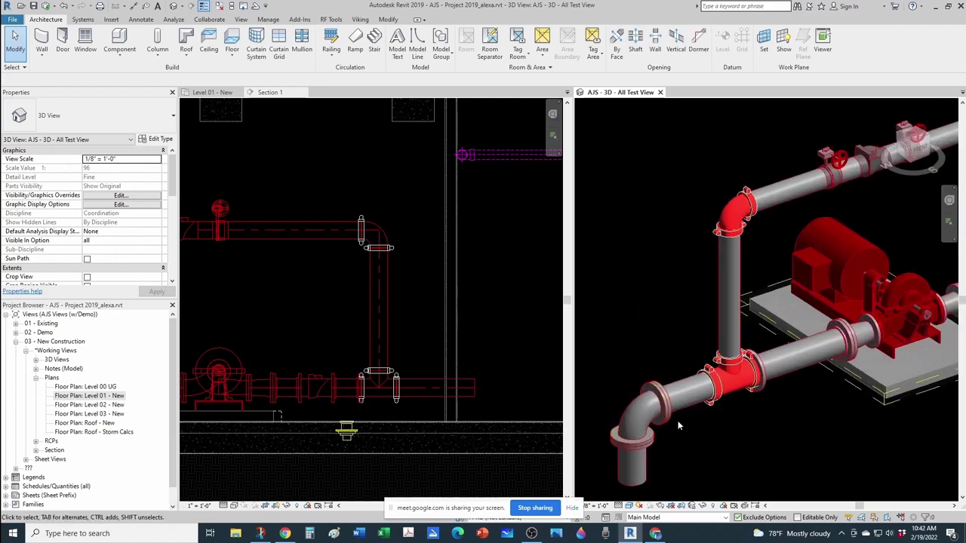
# Step: Check the suction-side bypass tee and its adjoining flange in the Level 01 - New floor plan and in the 3D view
pyautogui.click(212, 92)
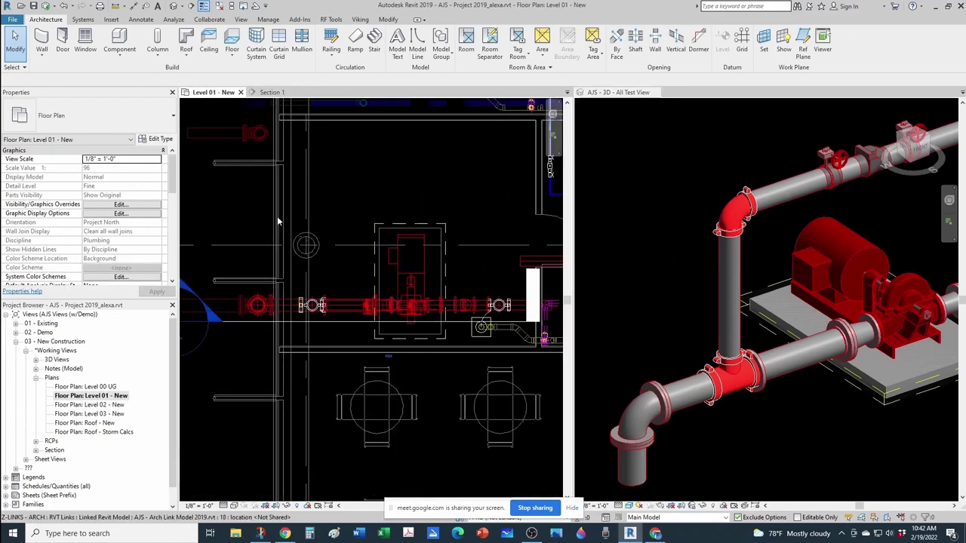
pyautogui.scroll(2, 282, 318)
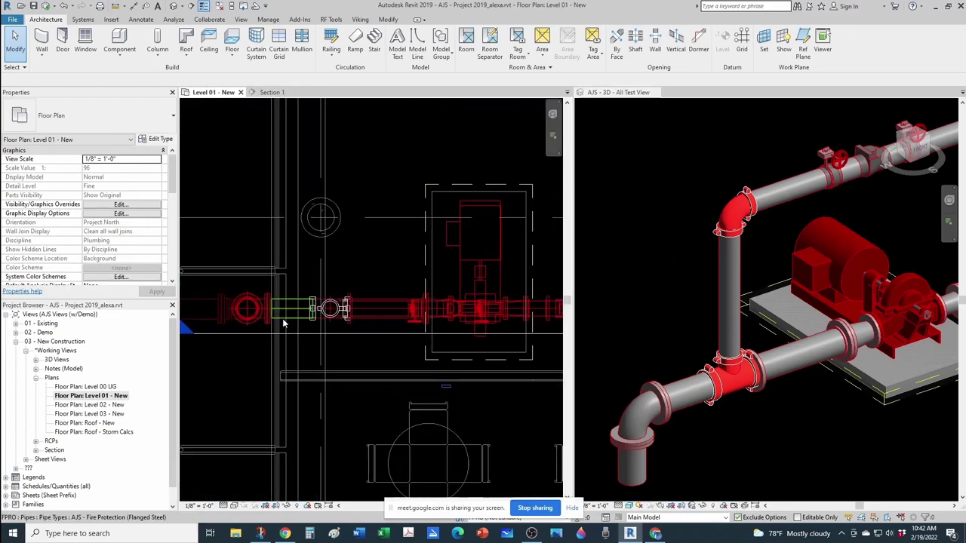
pyautogui.scroll(1, 327, 309)
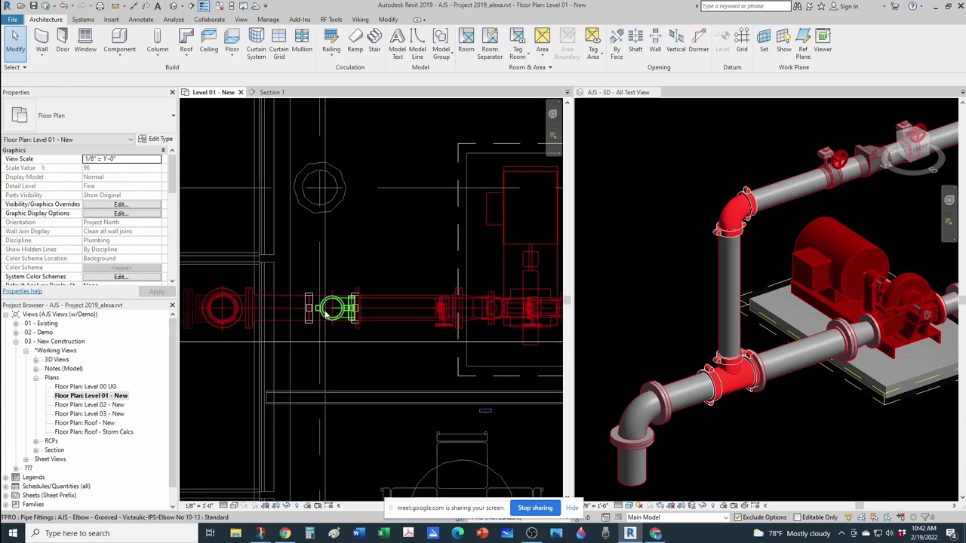
pyautogui.click(721, 400)
pyautogui.scroll(-3, 730, 368)
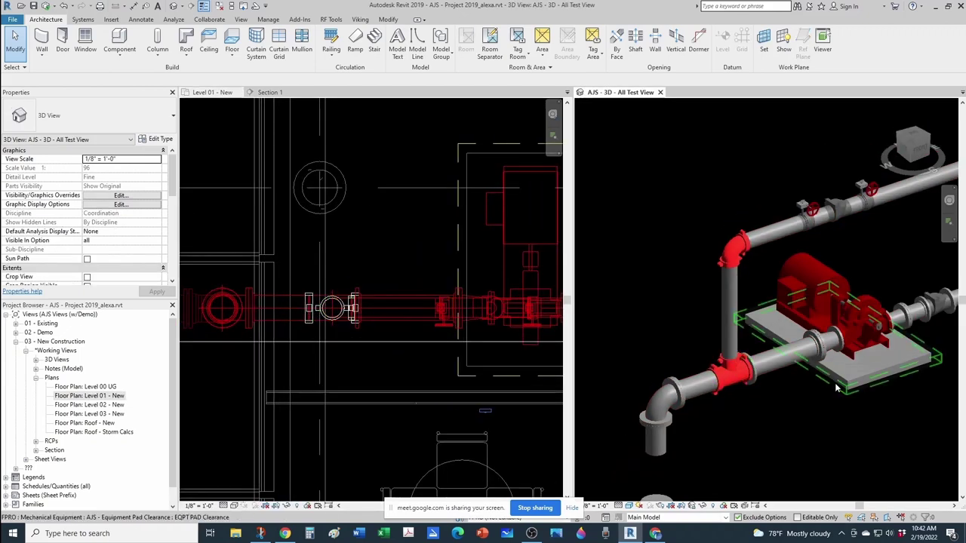
pyautogui.keyDown('shift'); pyautogui.moveTo(730, 368); pyautogui.dragTo(641, 381, button='middle'); pyautogui.keyUp('shift')
pyautogui.scroll(4, 641, 381)
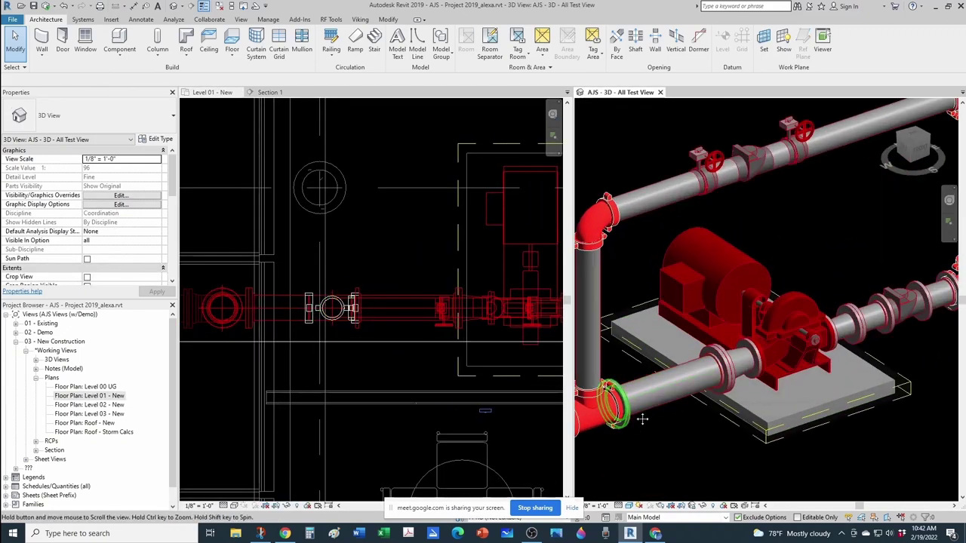
pyautogui.click(676, 404)
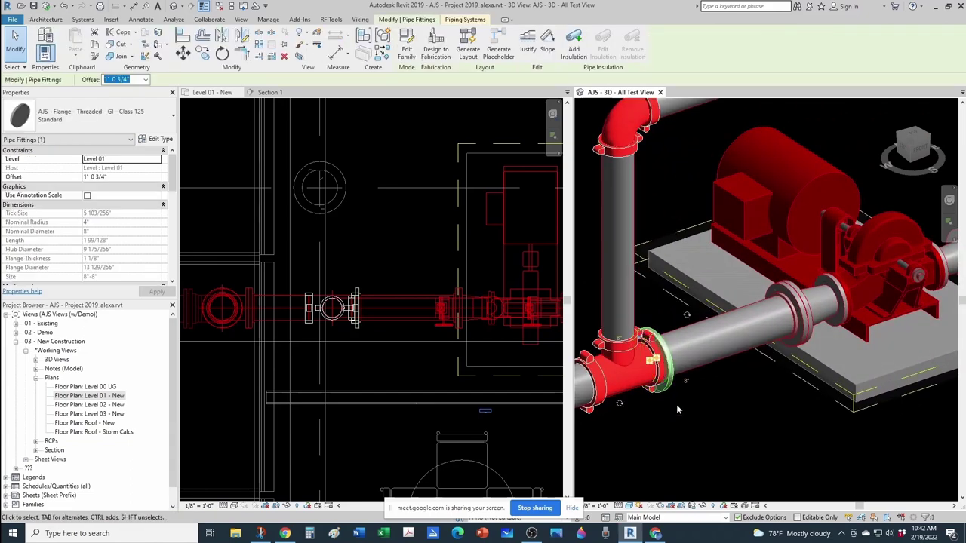
pyautogui.click(679, 405)
pyautogui.scroll(-3, 677, 404)
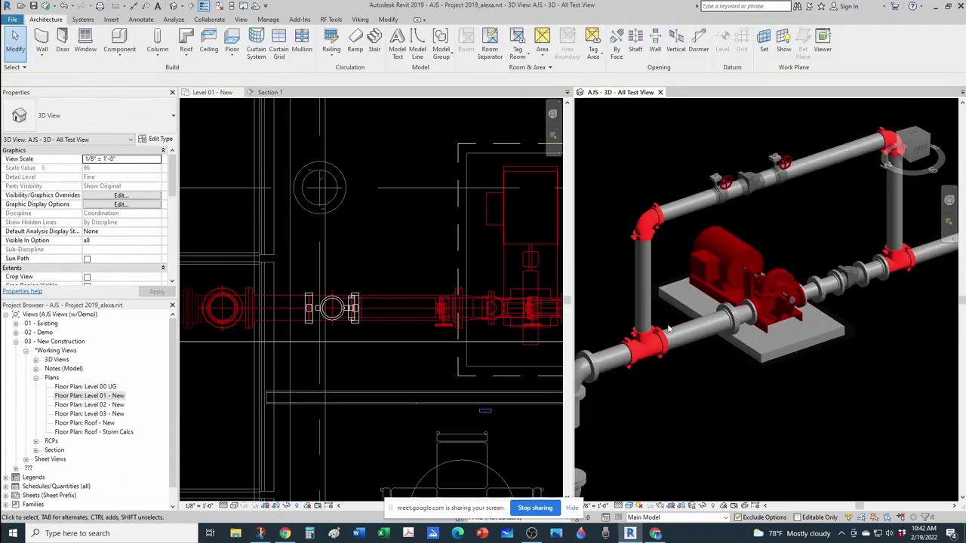
# Step: Examine the bypass check valve between the two butterfly valves and the flanged reducer on the pump's suction side in the 3D view
pyautogui.scroll(2, 698, 391)
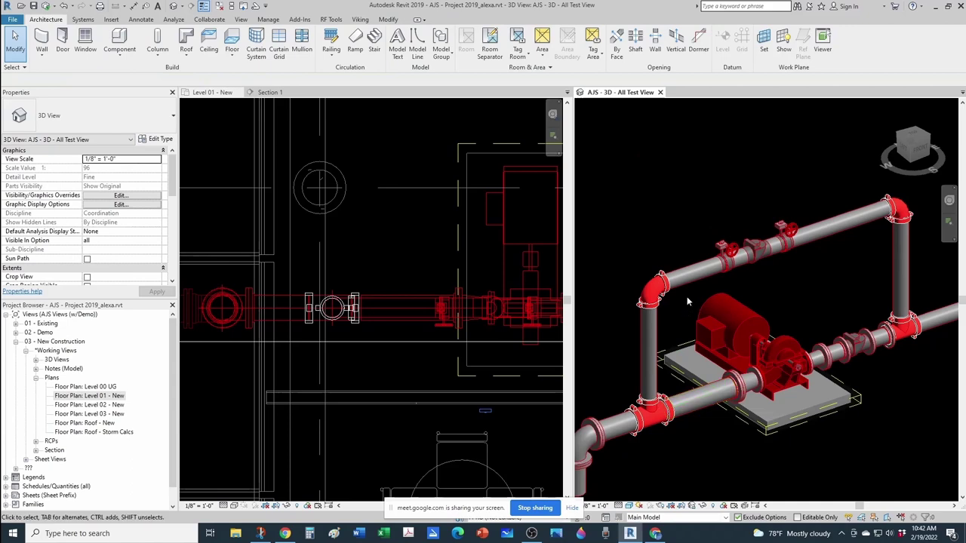
pyautogui.moveTo(807, 257); pyautogui.dragTo(772, 306, button='middle')
pyautogui.scroll(1, 738, 310)
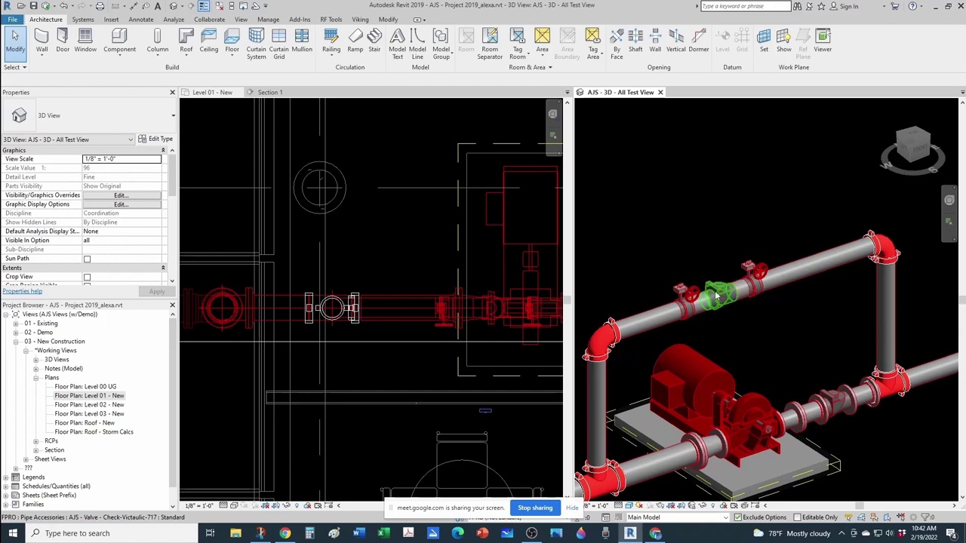
pyautogui.scroll(-1, 736, 298)
pyautogui.scroll(-4, 736, 327)
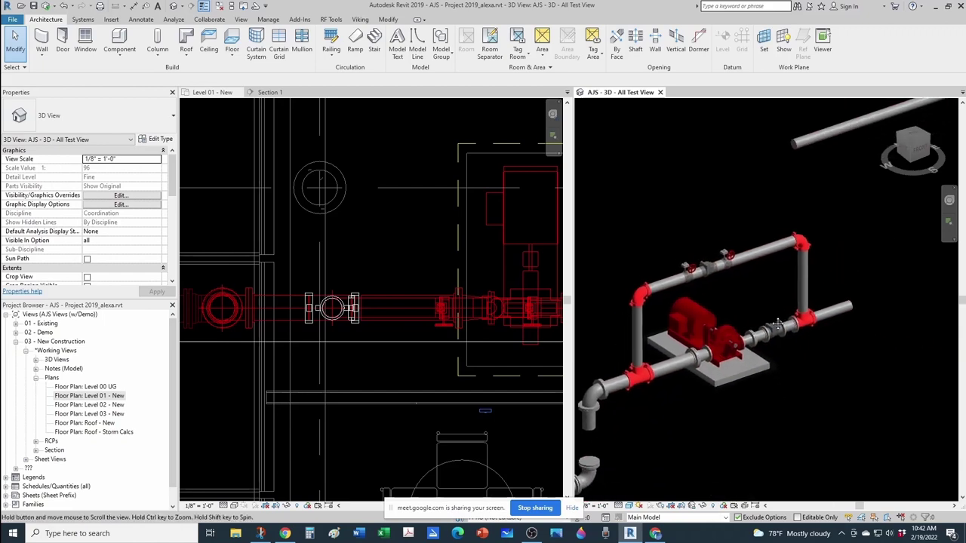
pyautogui.scroll(5, 740, 368)
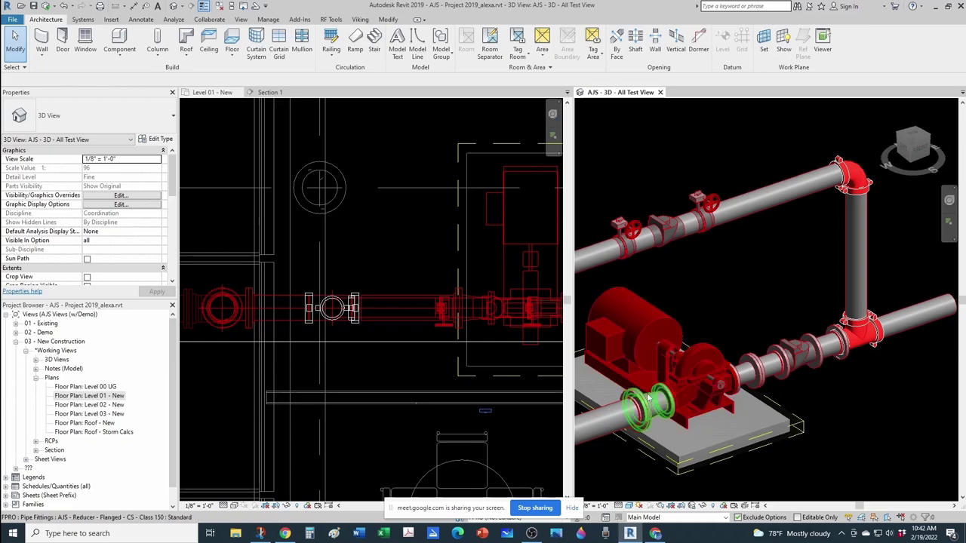
pyautogui.moveTo(733, 381); pyautogui.dragTo(774, 355, button='middle')
pyautogui.scroll(2, 736, 378)
pyautogui.scroll(-1, 813, 268)
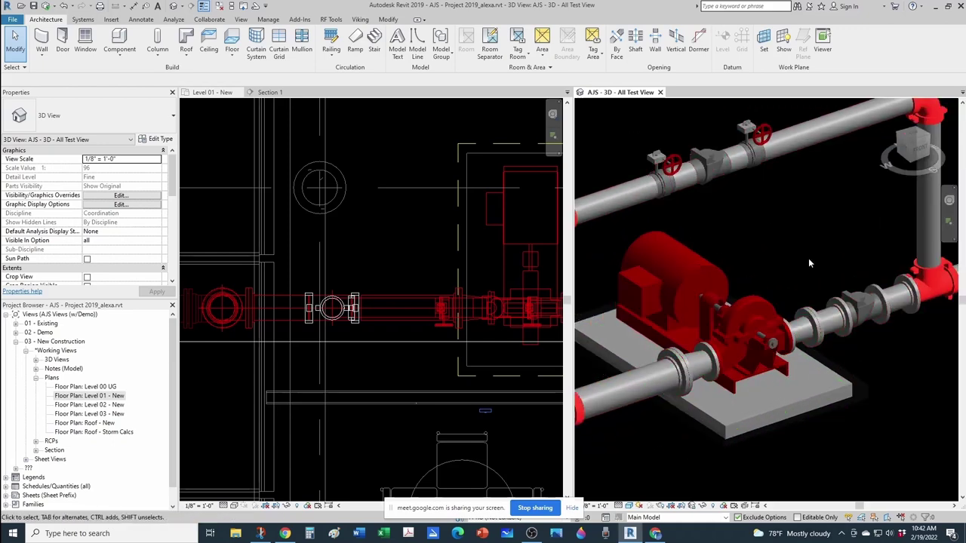
# Step: Examine the fire pump and its discharge run in 3D, from the flanged reducer through the check valve to the tee and outgoing pipe
pyautogui.scroll(2, 730, 353)
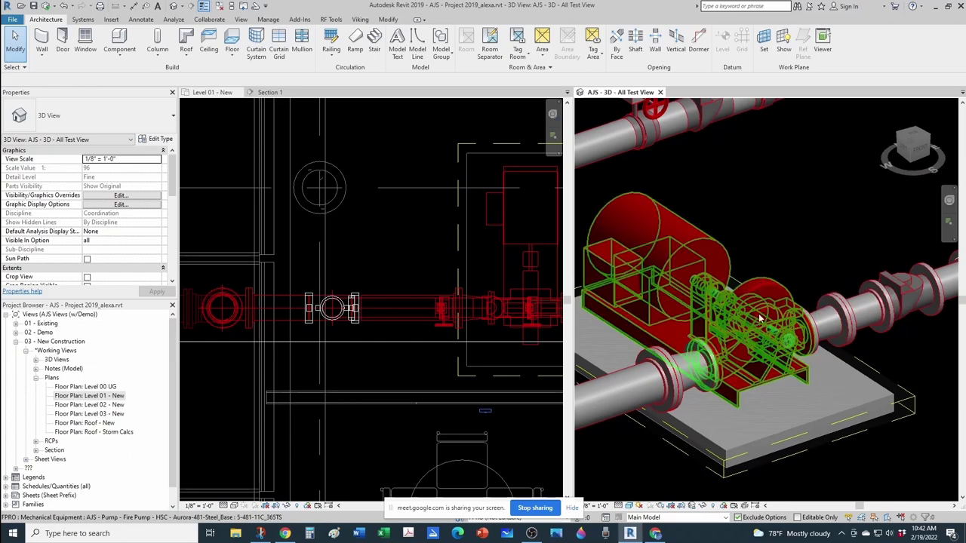
pyautogui.scroll(-2, 829, 219)
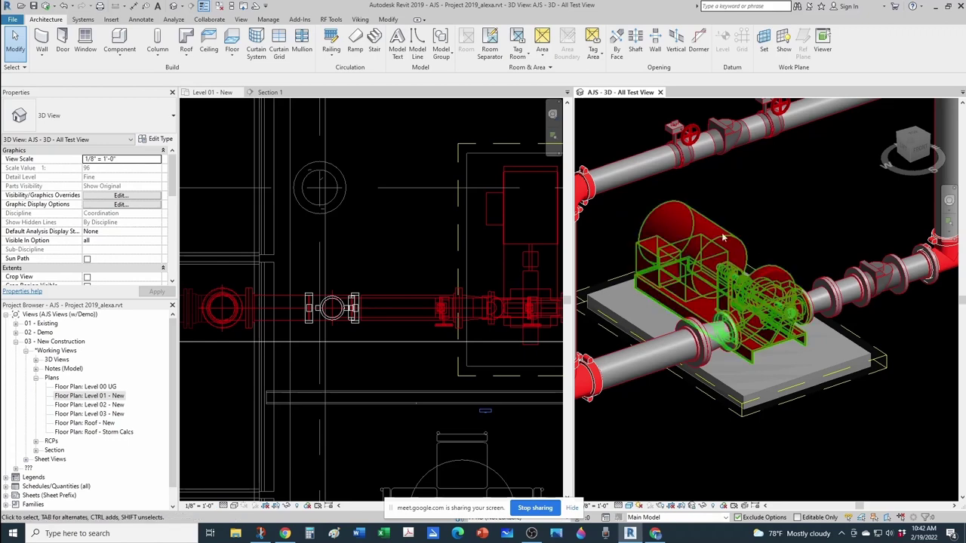
pyautogui.keyDown('shift'); pyautogui.moveTo(723, 237); pyautogui.dragTo(786, 307, button='middle'); pyautogui.keyUp('shift')
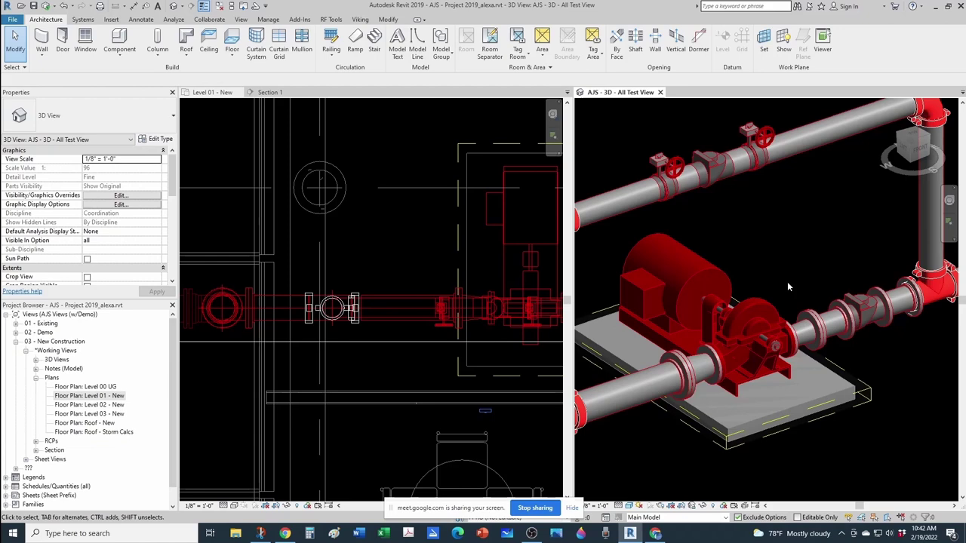
pyautogui.scroll(-1, 787, 281)
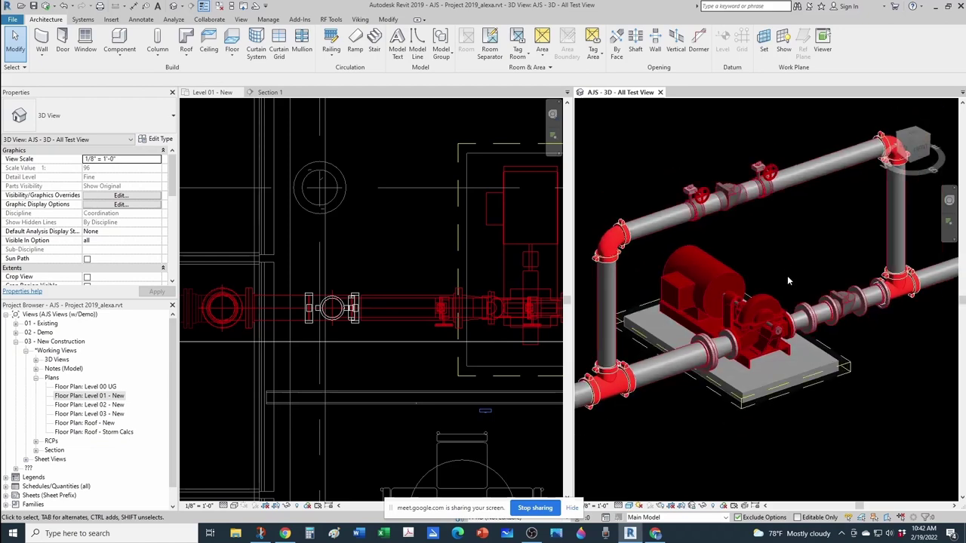
pyautogui.moveTo(786, 275); pyautogui.dragTo(753, 314, button='middle')
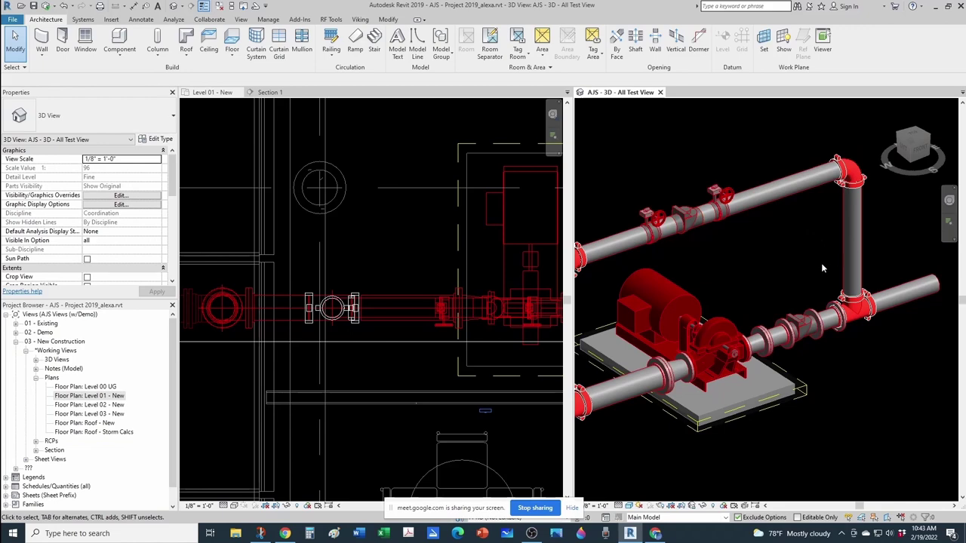
pyautogui.scroll(2, 777, 346)
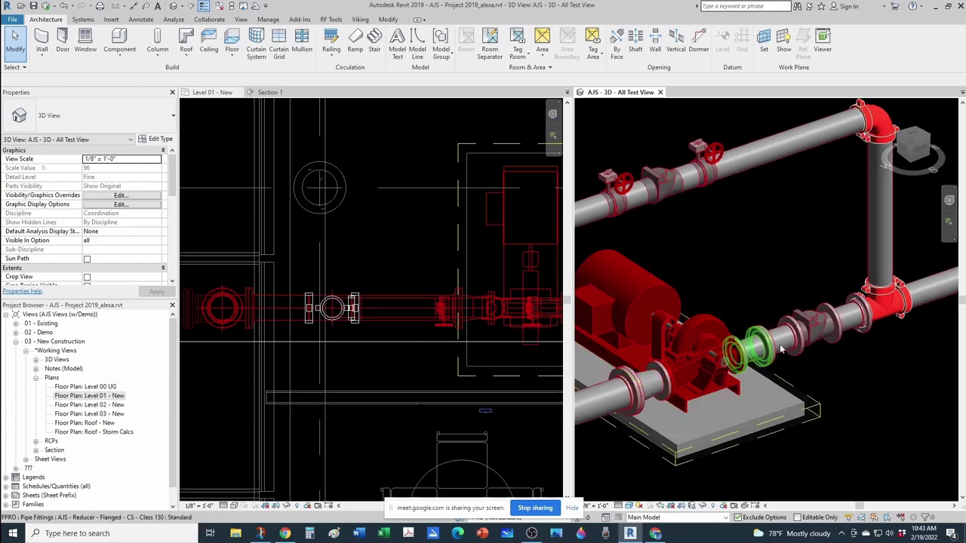
pyautogui.scroll(1, 781, 349)
pyautogui.scroll(1, 724, 323)
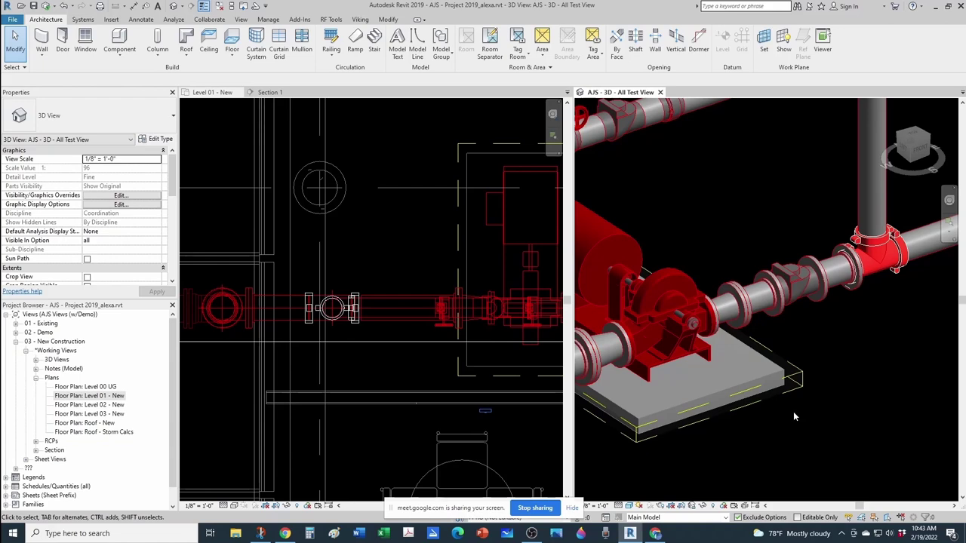
pyautogui.scroll(-2, 743, 302)
pyautogui.moveTo(818, 297); pyautogui.dragTo(813, 304, button='middle')
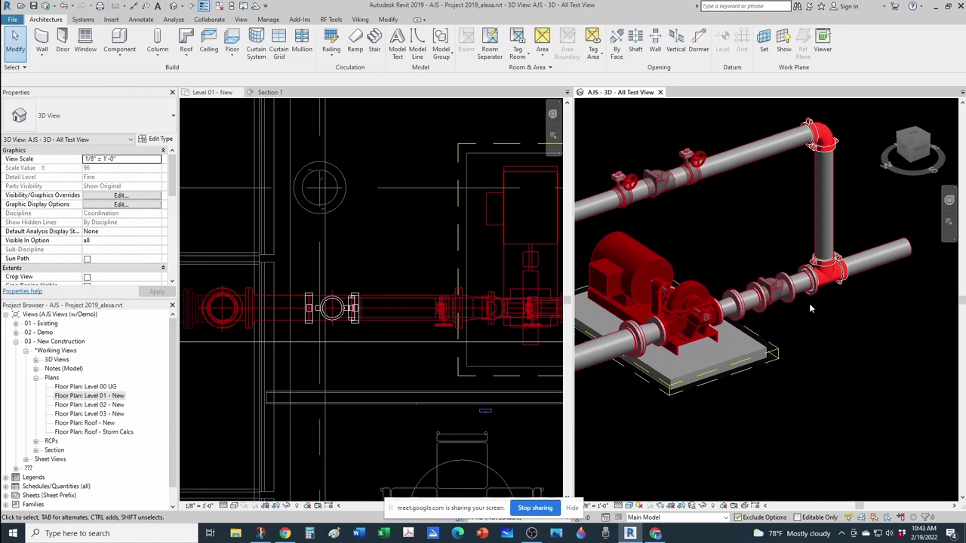
pyautogui.scroll(2, 809, 303)
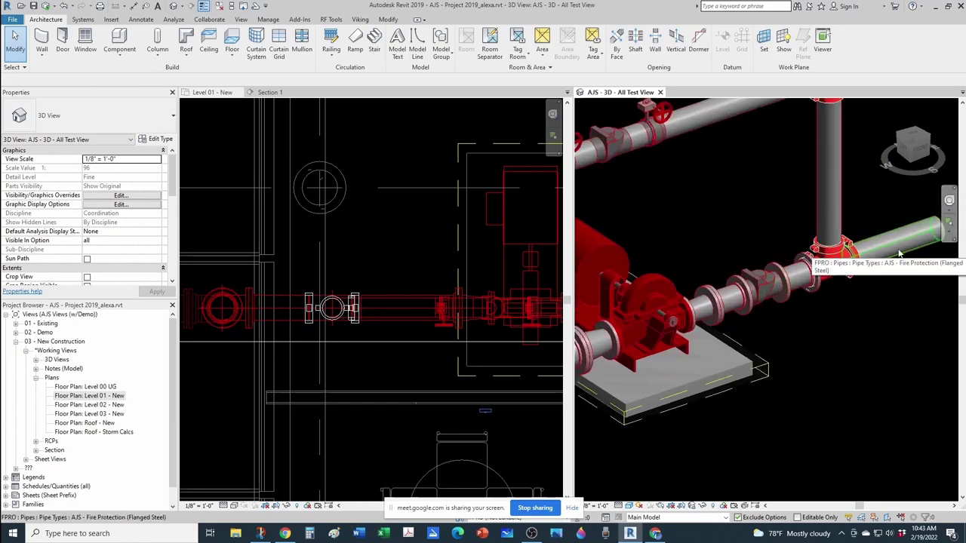
pyautogui.keyDown('shift'); pyautogui.moveTo(898, 254); pyautogui.dragTo(800, 286, button='middle'); pyautogui.keyUp('shift')
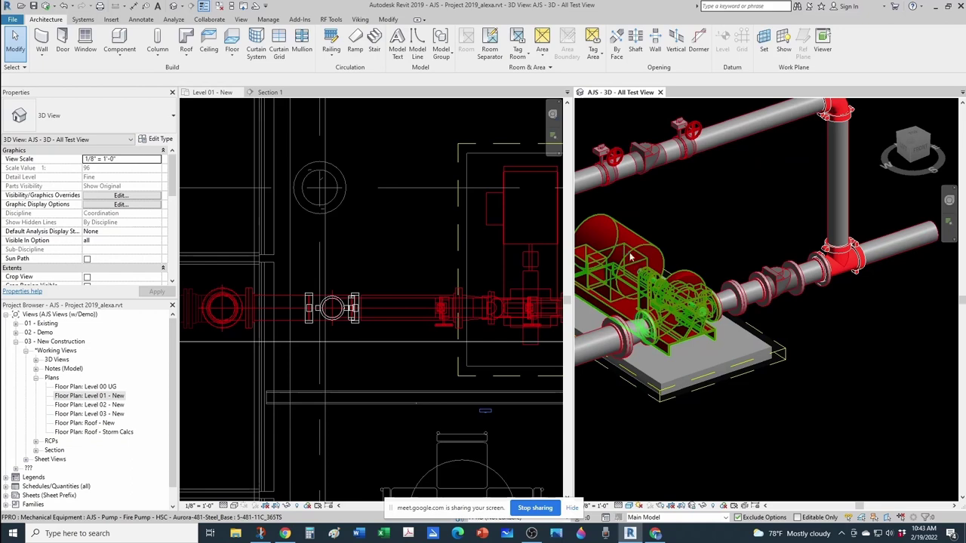
# Step: Shift the discharge-side bypass tee, with its riser, farther from the fire pump along the discharge line
pyautogui.scroll(4, 743, 280)
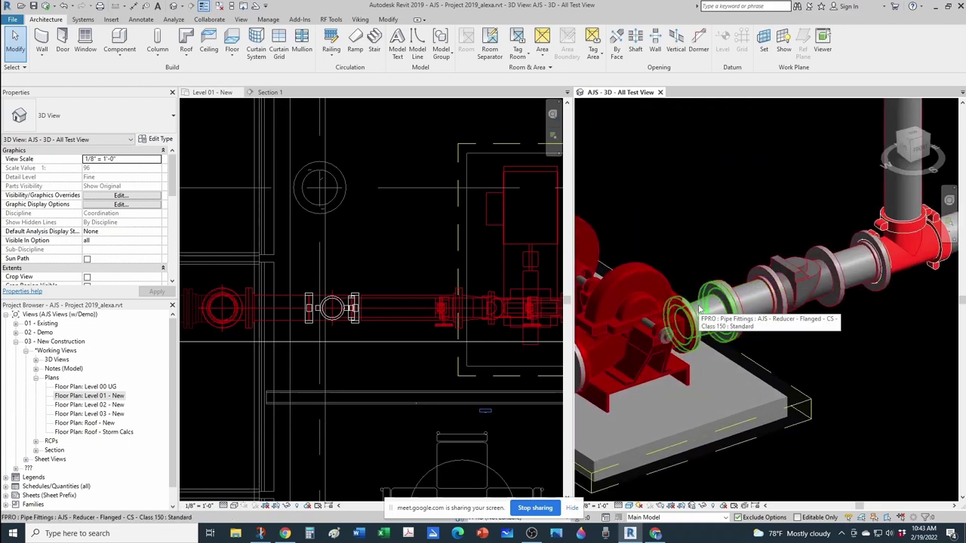
pyautogui.keyDown('shift'); pyautogui.moveTo(822, 275); pyautogui.dragTo(784, 278, button='middle'); pyautogui.keyUp('shift')
pyautogui.scroll(-2, 777, 266)
pyautogui.scroll(-1, 785, 279)
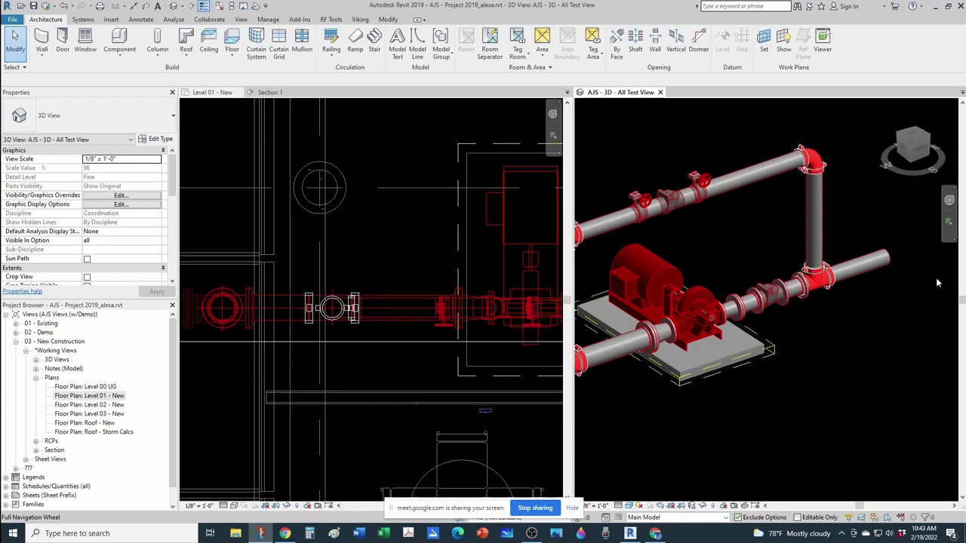
pyautogui.click(452, 342)
pyautogui.scroll(-3, 453, 336)
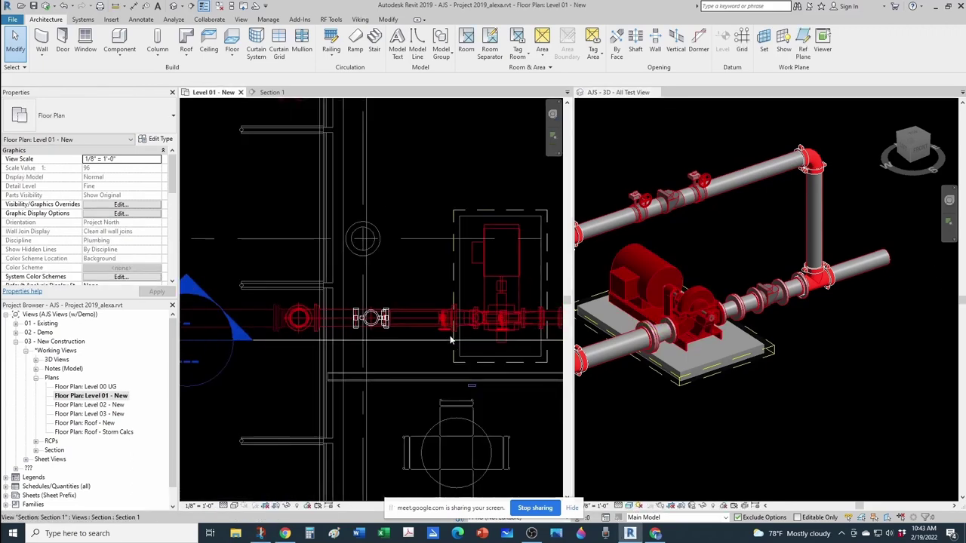
pyautogui.moveTo(452, 334); pyautogui.dragTo(442, 334, button='middle')
pyautogui.click(820, 280)
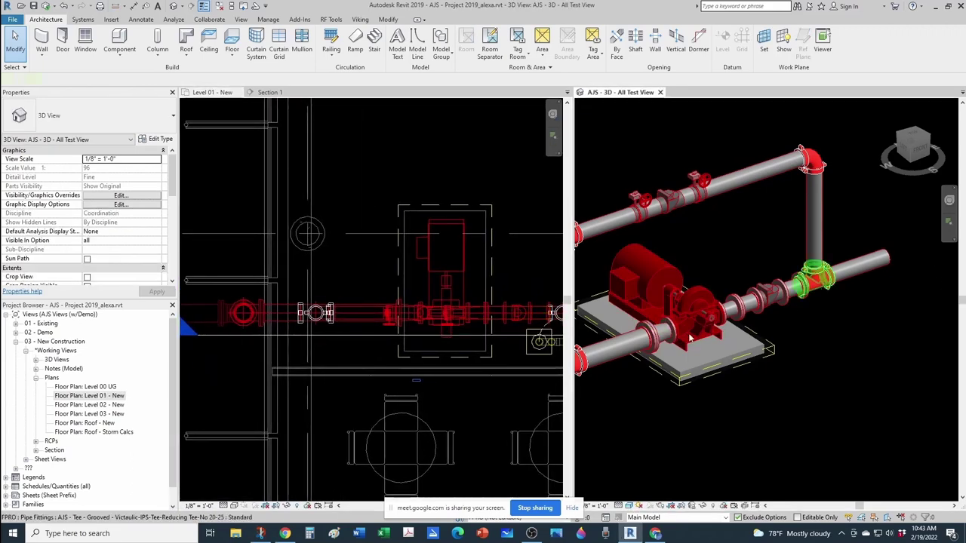
pyautogui.scroll(-1, 495, 398)
pyautogui.moveTo(495, 398); pyautogui.dragTo(381, 384, button='middle')
pyautogui.press('Right')
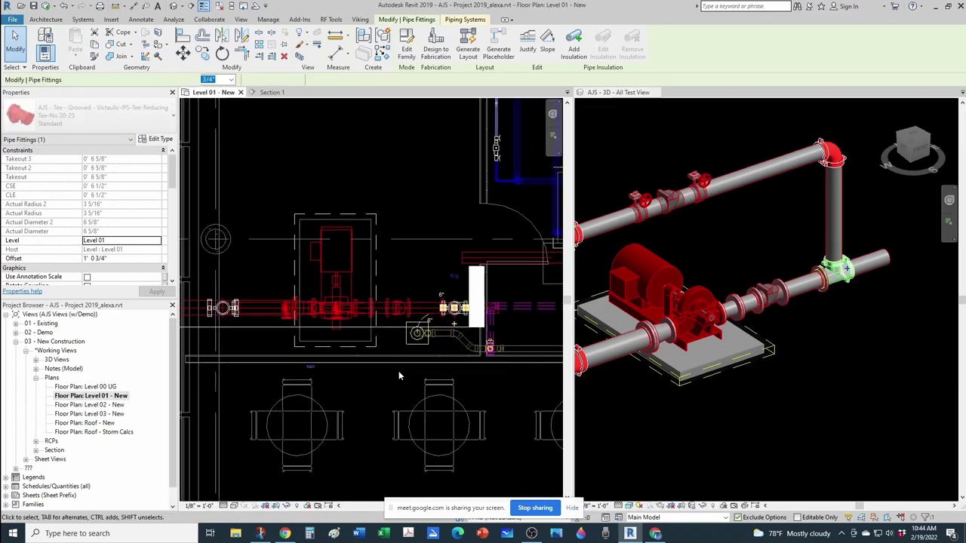
pyautogui.press('Right')
pyautogui.press('Right')
pyautogui.press('Escape')
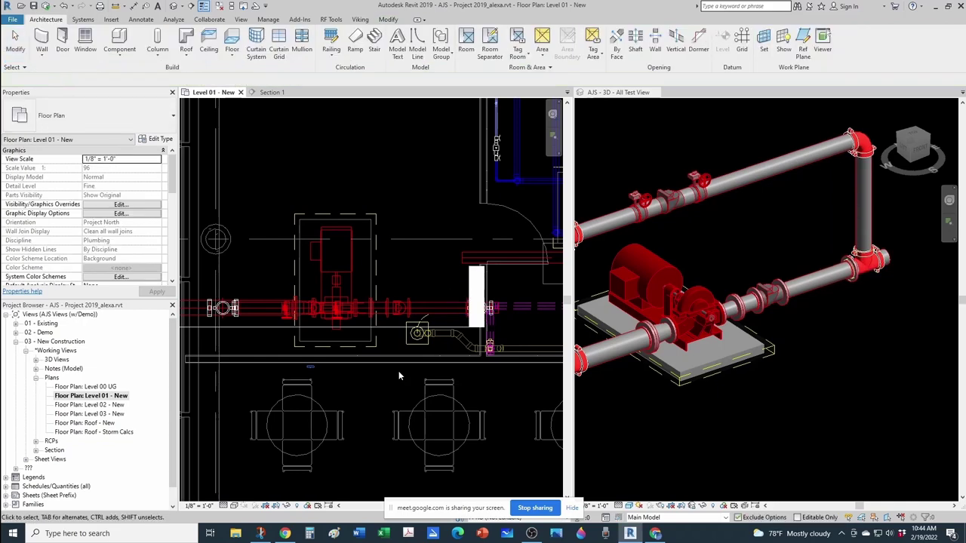
# Step: Delete the flange at the discharge bypass tee and the flanged steel pipe between that tee and the check valve
pyautogui.scroll(5, 858, 256)
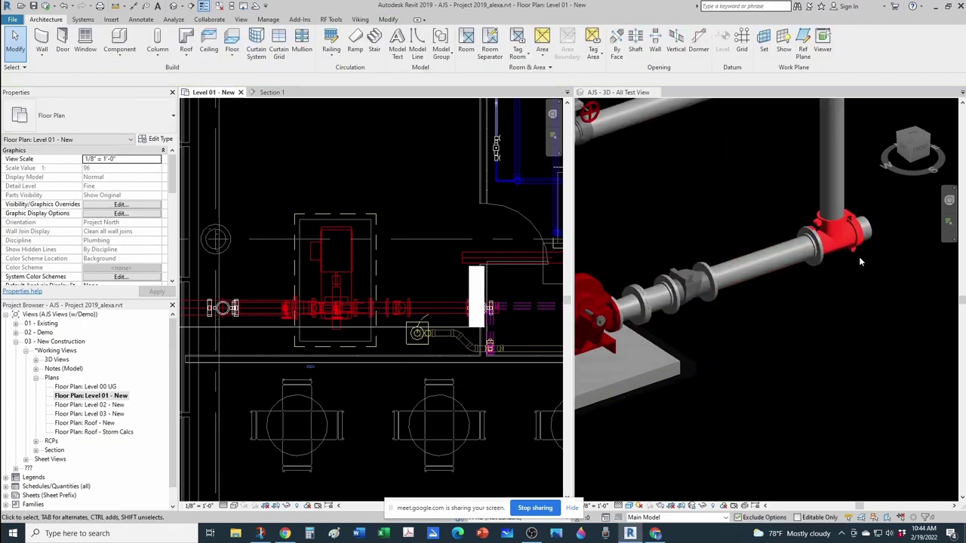
pyautogui.click(816, 263)
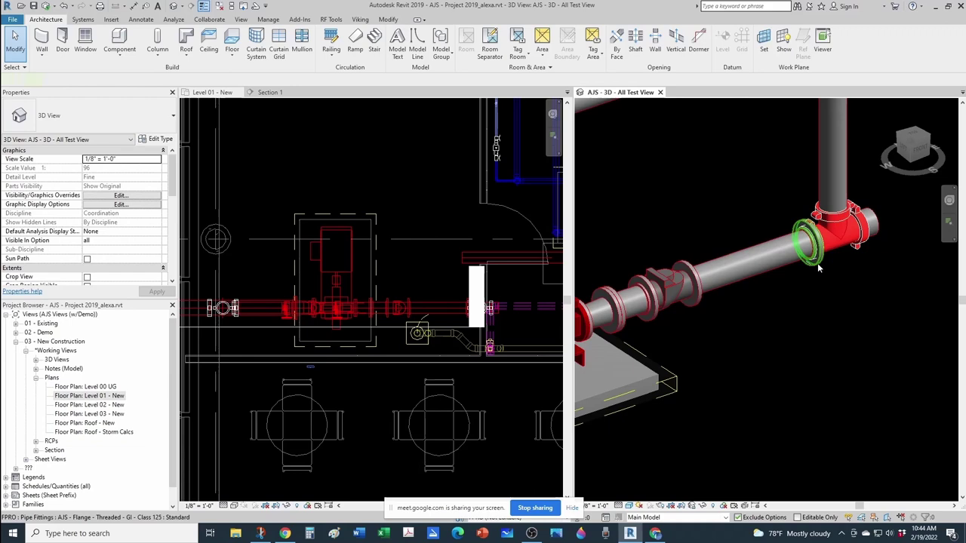
pyautogui.click(817, 263)
pyautogui.press('Escape')
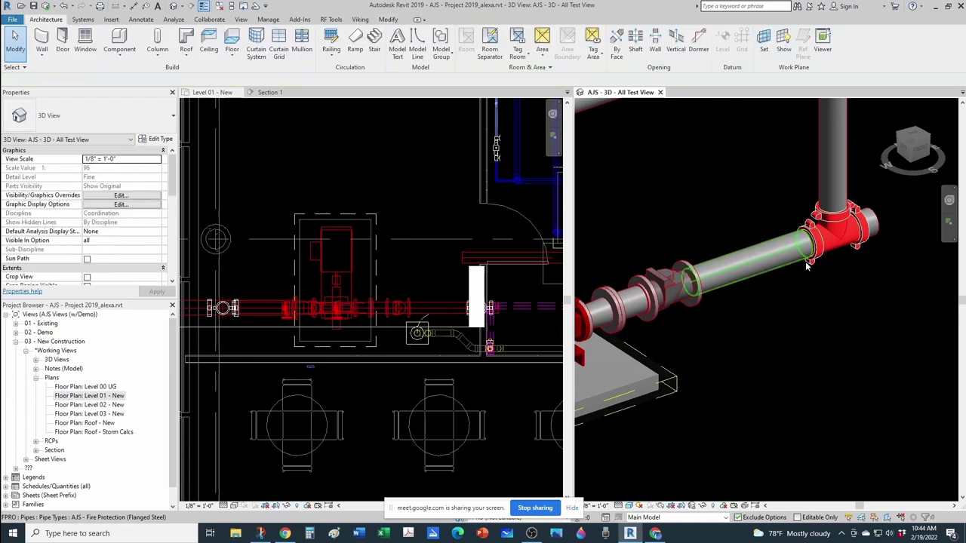
pyautogui.click(806, 264)
pyautogui.press('Delete')
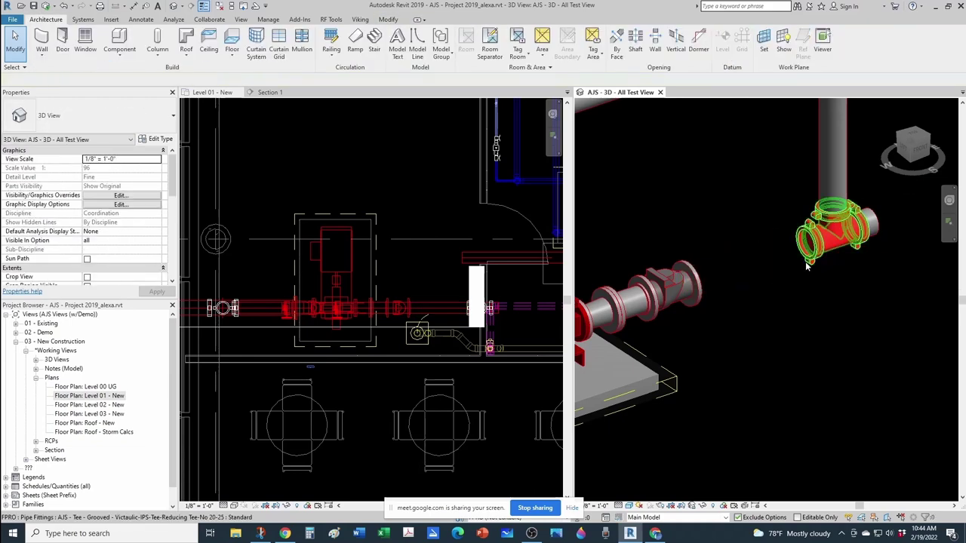
# Step: In Section 1, draw a horizontal 6" AJS - Fire Protection (Generic) pipe about 2' 5" long from the tee's open end toward the check valve
pyautogui.scroll(3, 807, 261)
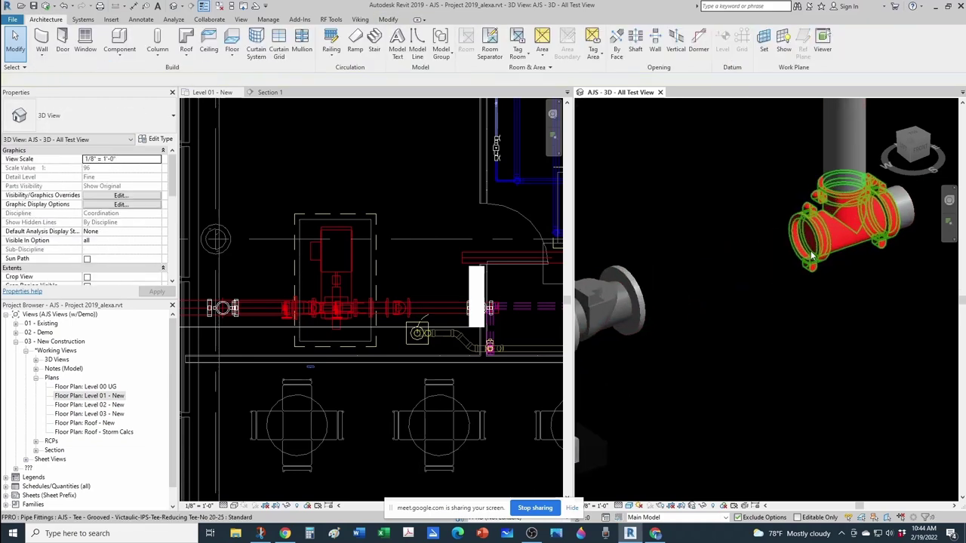
pyautogui.click(257, 92)
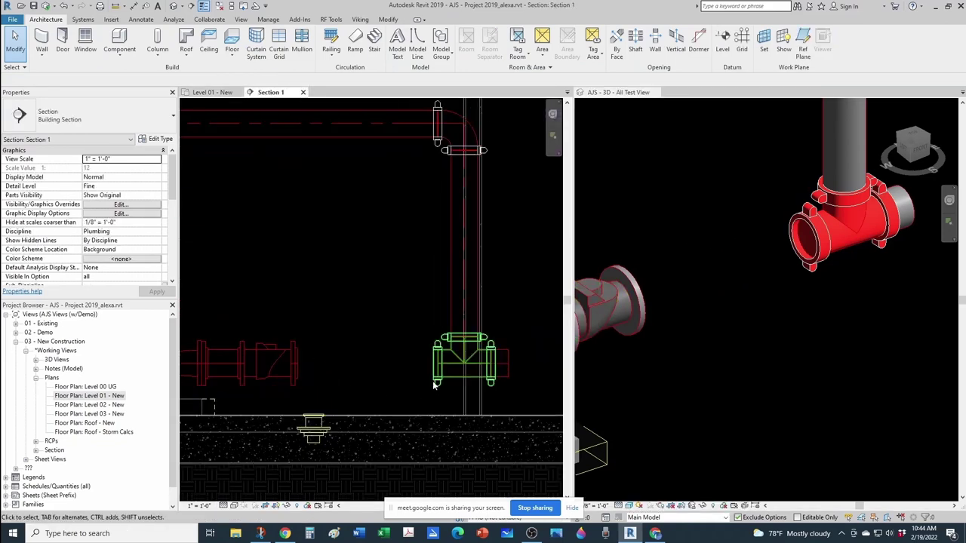
pyautogui.click(436, 370)
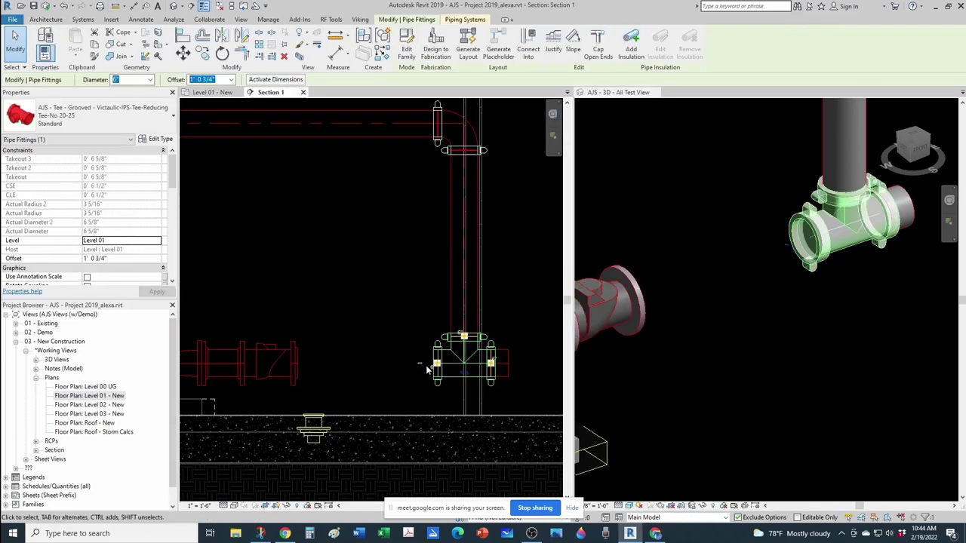
pyautogui.rightClick(435, 368)
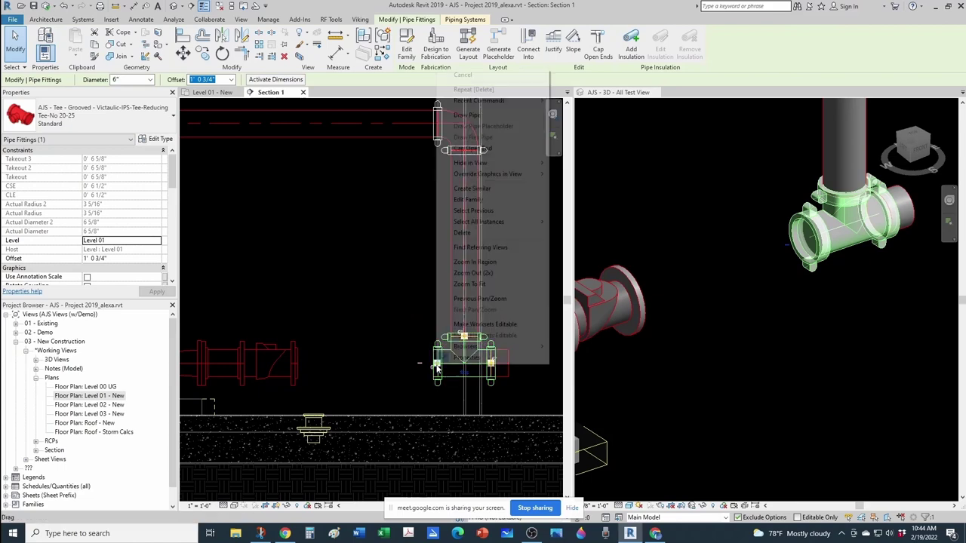
pyautogui.click(460, 115)
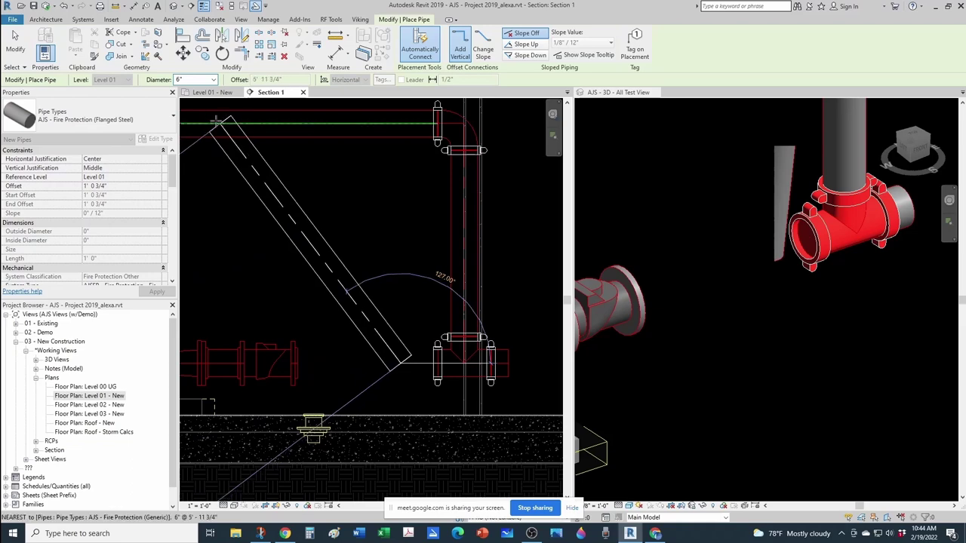
pyautogui.click(116, 130)
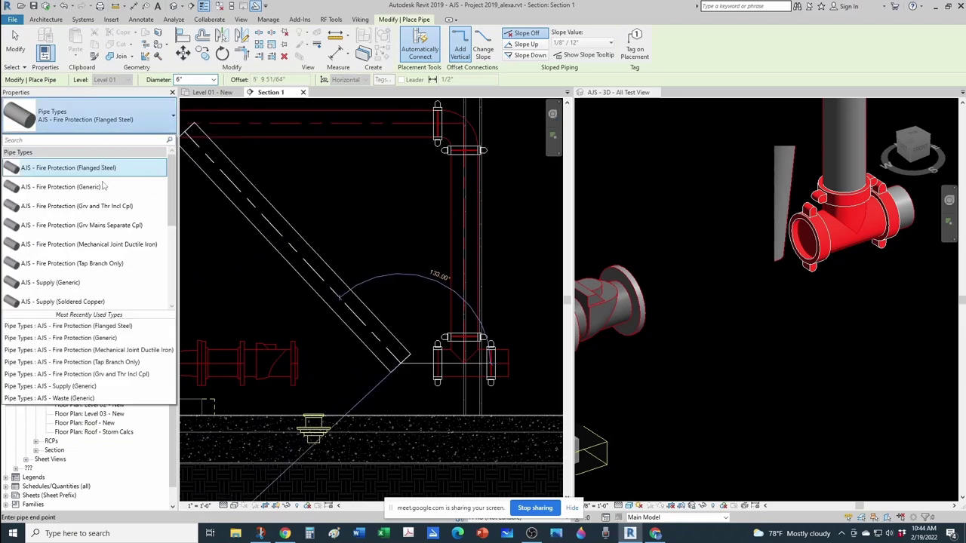
pyautogui.moveTo(92, 189)
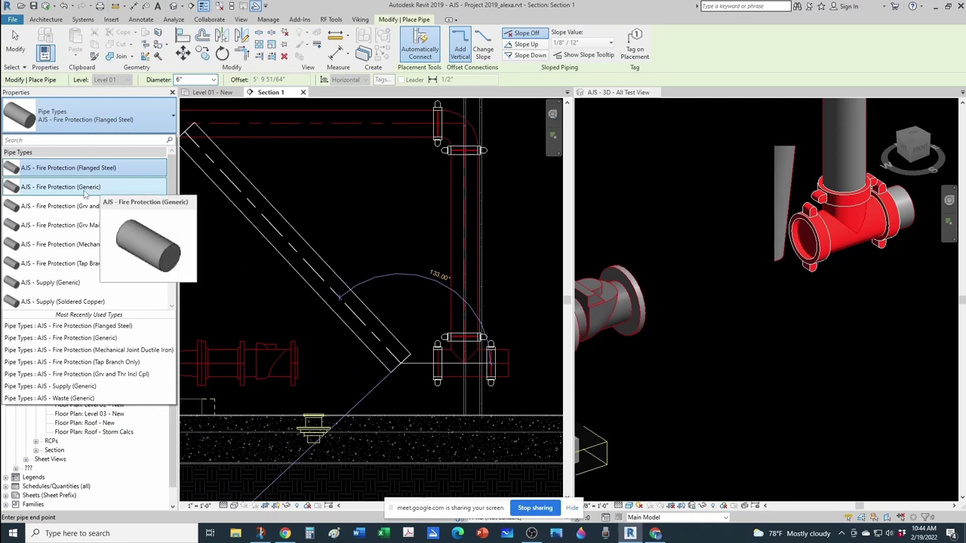
pyautogui.click(84, 190)
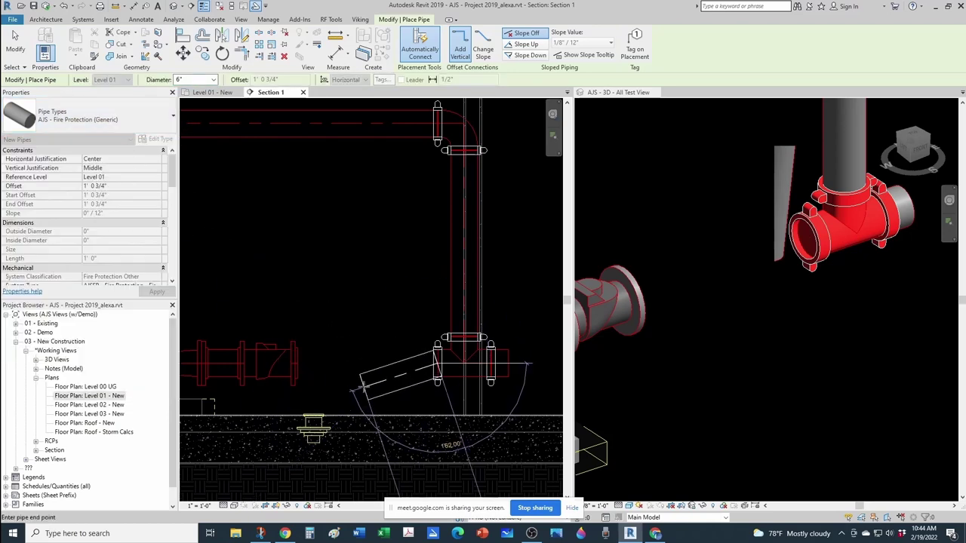
pyautogui.scroll(2, 362, 363)
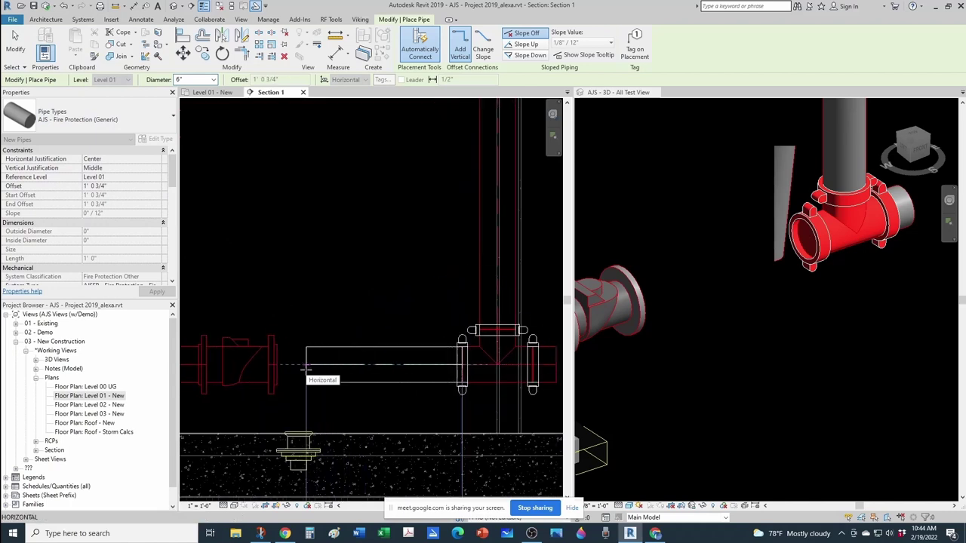
pyautogui.click(311, 367)
pyautogui.press('Escape')
pyautogui.scroll(-3, 315, 359)
pyautogui.press('Escape')
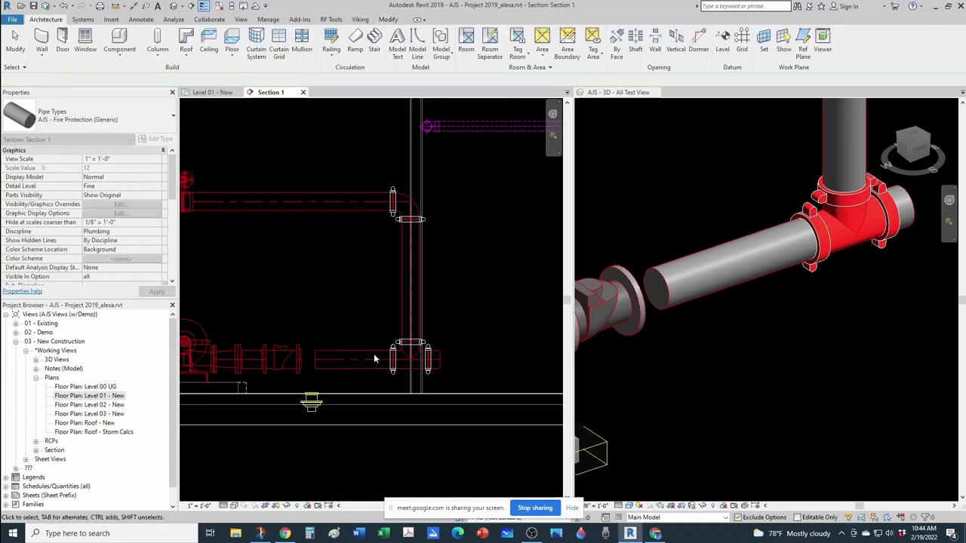
# Step: Temporarily hide the overhead bypass pipe above the discharge line in the Level 01 - New floor plan
pyautogui.click(204, 93)
pyautogui.scroll(3, 460, 309)
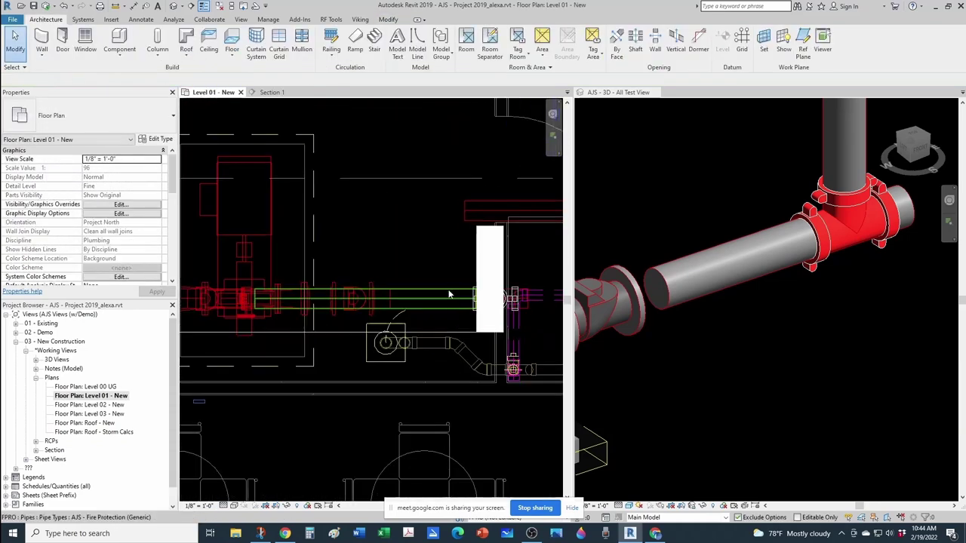
pyautogui.click(448, 294)
pyautogui.scroll(-4, 792, 353)
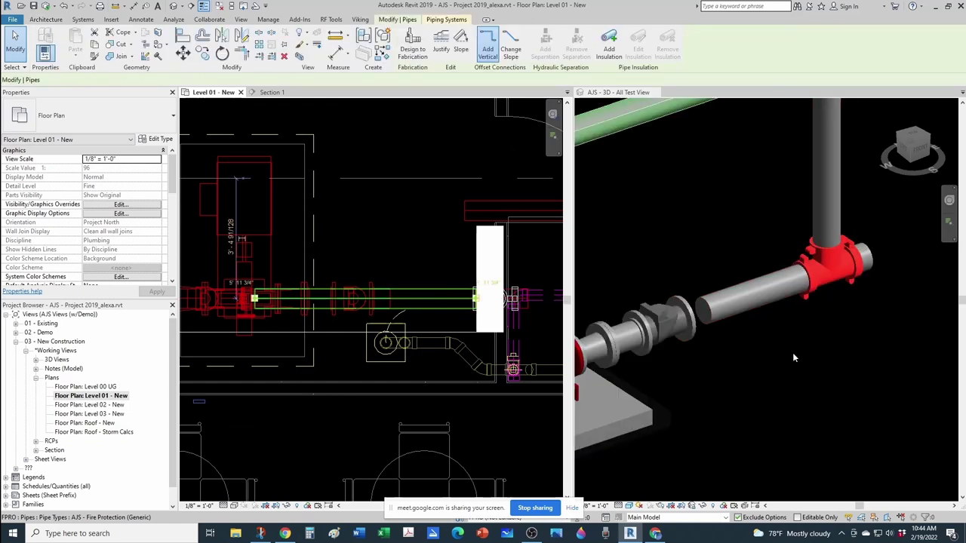
pyautogui.moveTo(745, 232); pyautogui.dragTo(787, 278, button='middle')
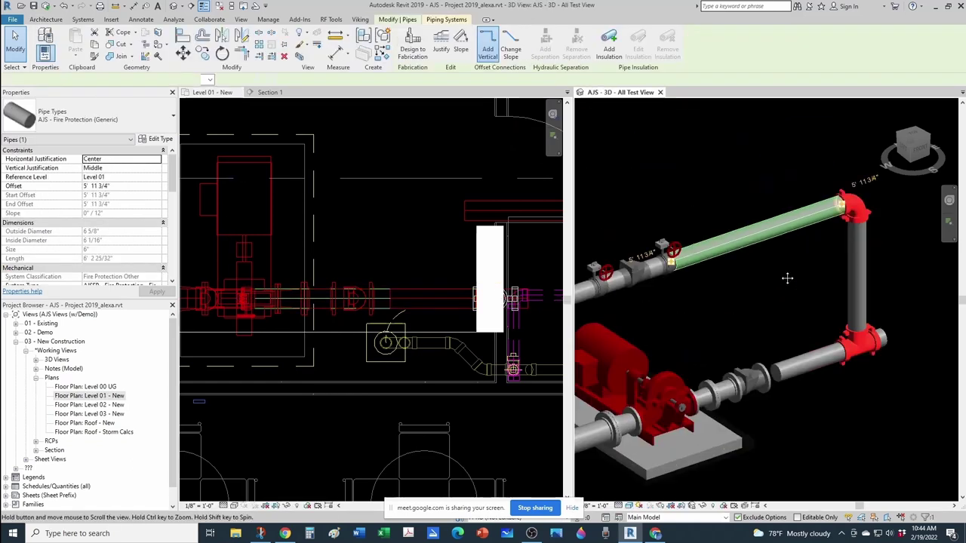
pyautogui.press('Escape')
pyautogui.click(401, 264)
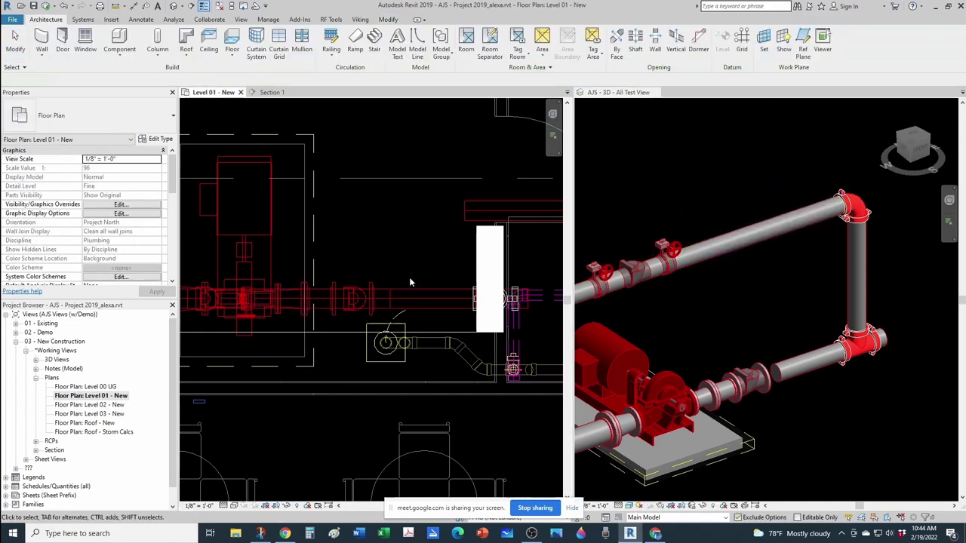
pyautogui.click(412, 294)
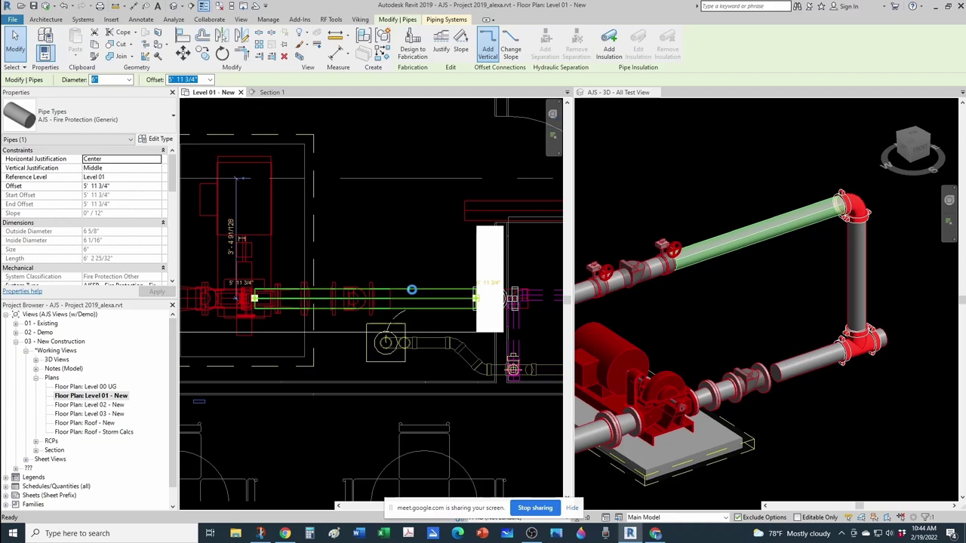
pyautogui.press('h')
pyautogui.press('h')
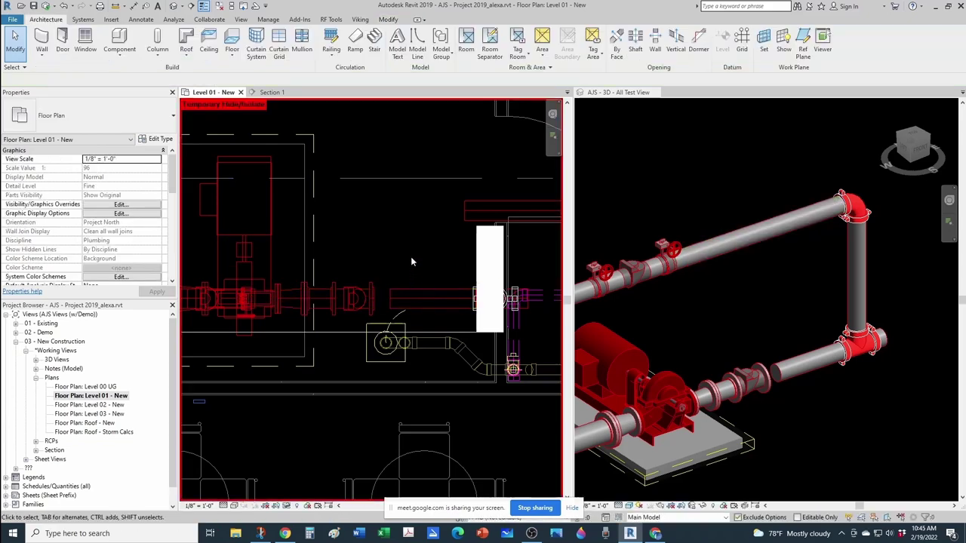
# Step: Draw a matching 6" branch pipe at 1' 0 3/4" offset, perpendicular from the middle of the new discharge pipe
pyautogui.scroll(2, 417, 301)
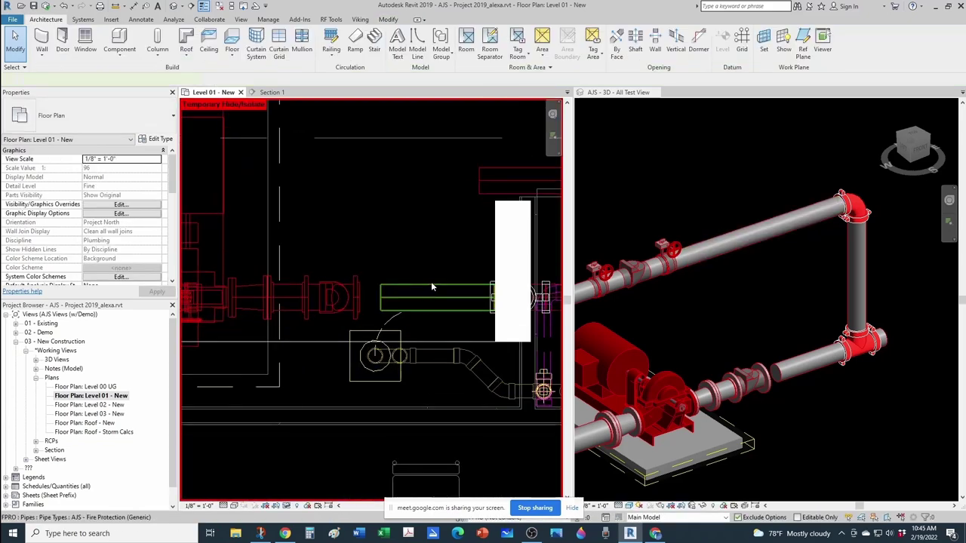
pyautogui.click(431, 284)
pyautogui.moveTo(447, 285); pyautogui.dragTo(406, 291, button='middle')
pyautogui.press('Escape')
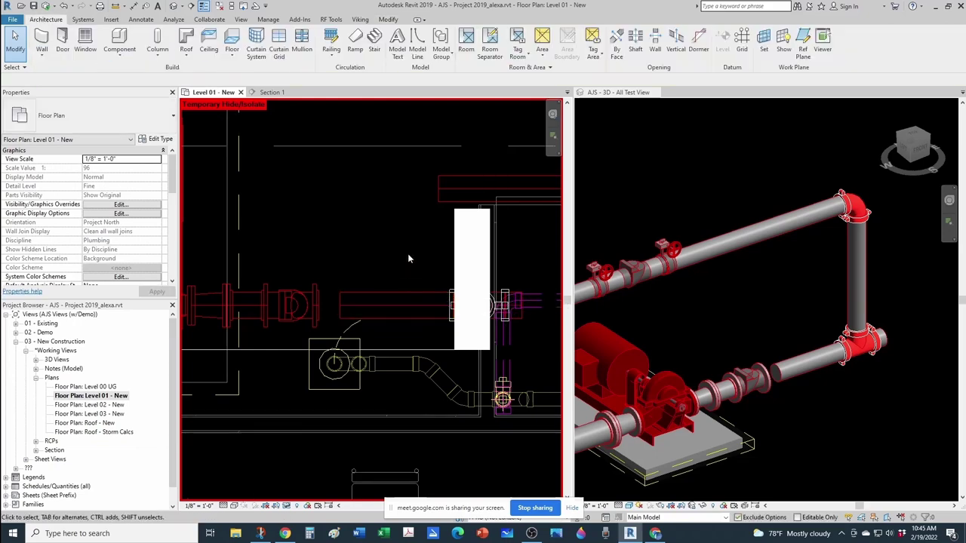
pyautogui.click(414, 301)
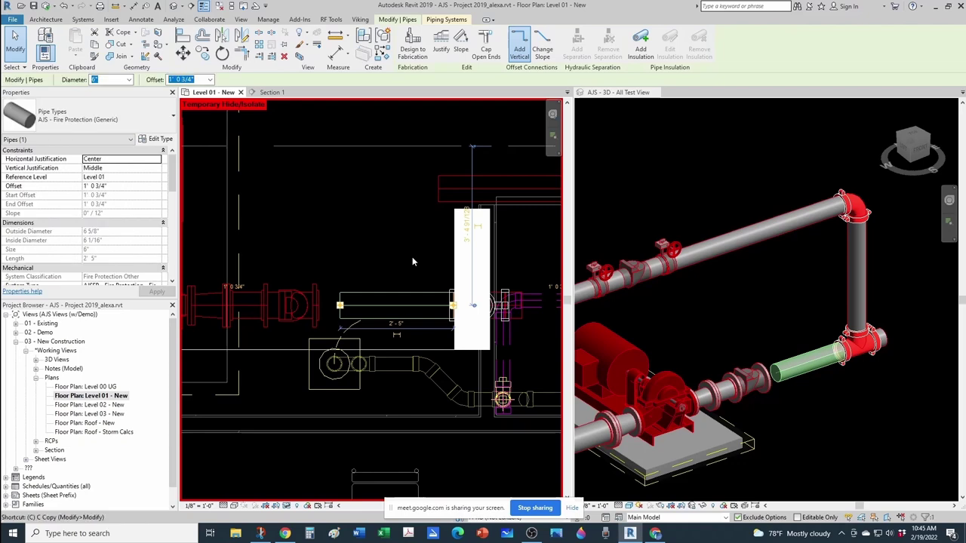
pyautogui.press('c')
pyautogui.press('s')
pyautogui.scroll(2, 399, 304)
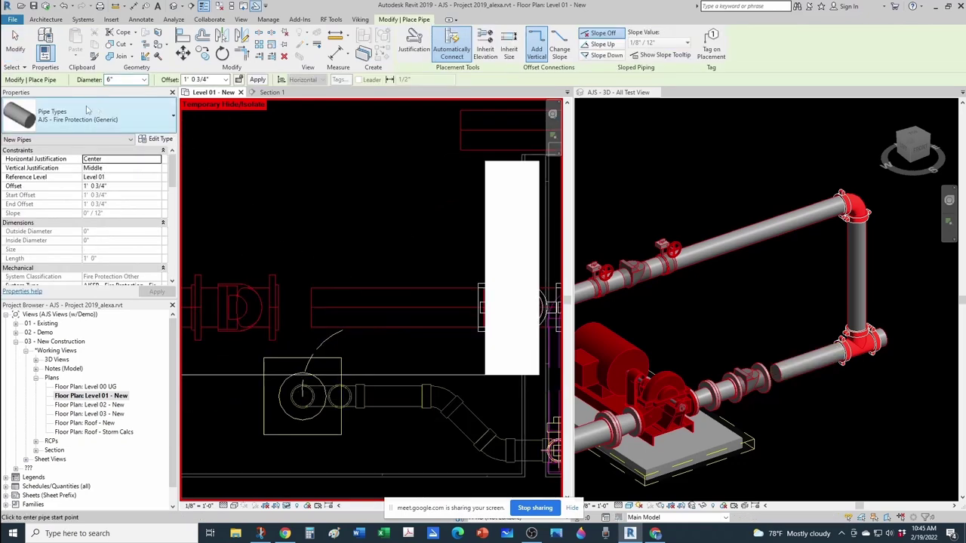
pyautogui.click(398, 307)
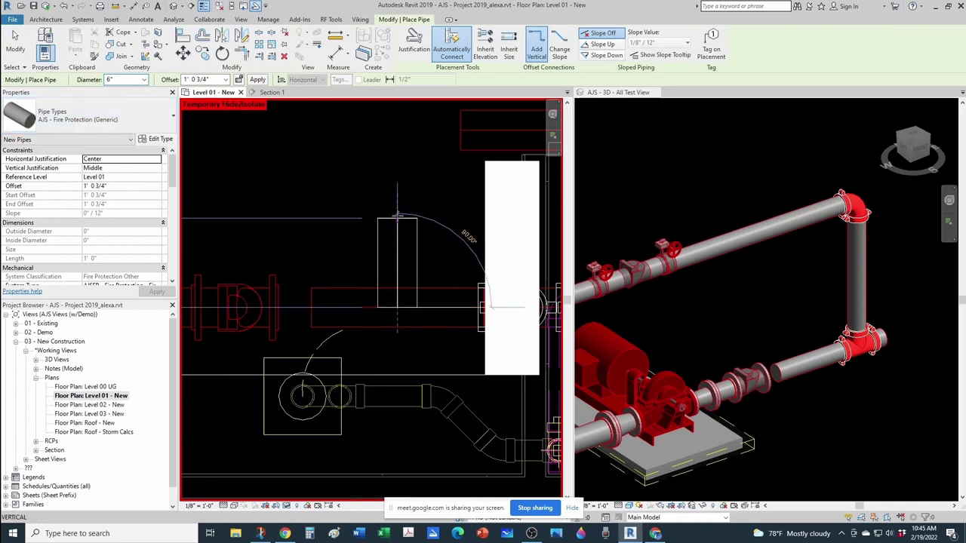
pyautogui.click(397, 201)
# Step: Raise the 6" discharge branch to an 8' 0" offset and continue it overhead in the branch's direction, away from the discharge line
pyautogui.moveTo(401, 224); pyautogui.dragTo(410, 326, button='middle')
pyautogui.click(213, 78)
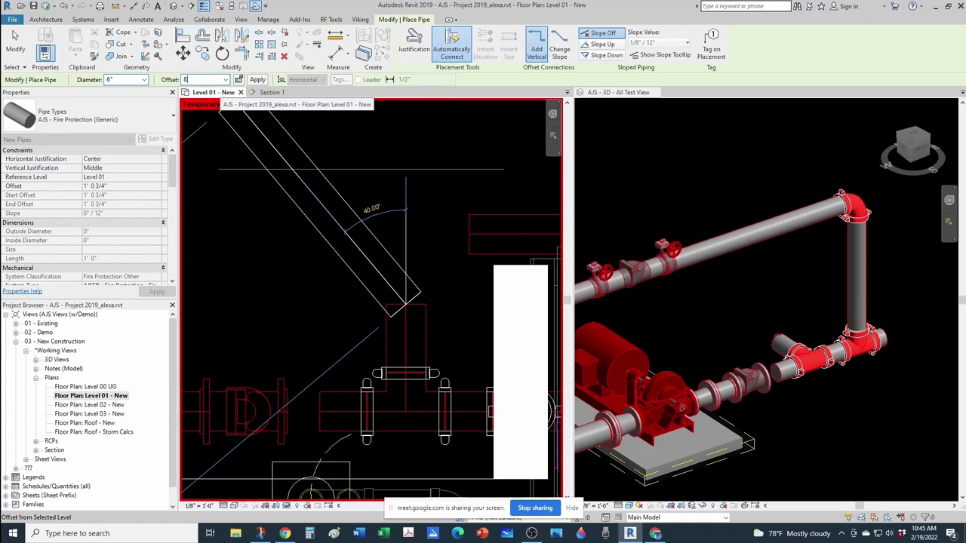
pyautogui.press('Return')
pyautogui.scroll(-3, 403, 274)
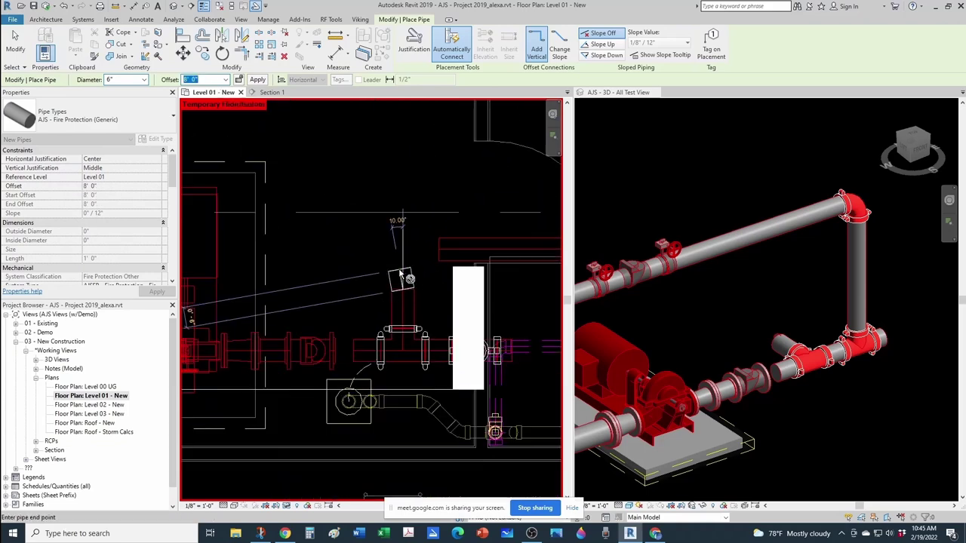
pyautogui.click(402, 168)
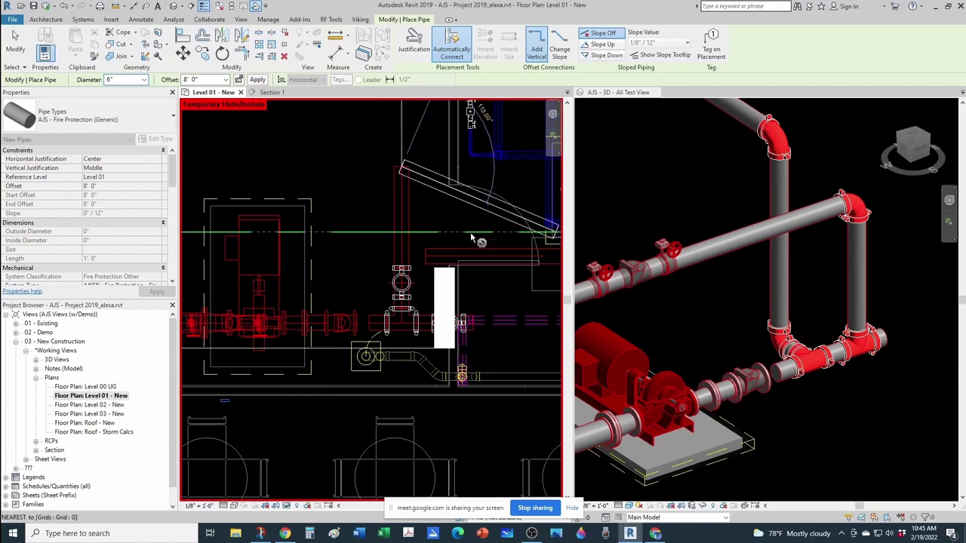
# Step: Extend the overhead 6" pipe straight on, and turn it 90° past the pump for about 11' 7" to just beyond grid 1
pyautogui.scroll(5, 420, 320)
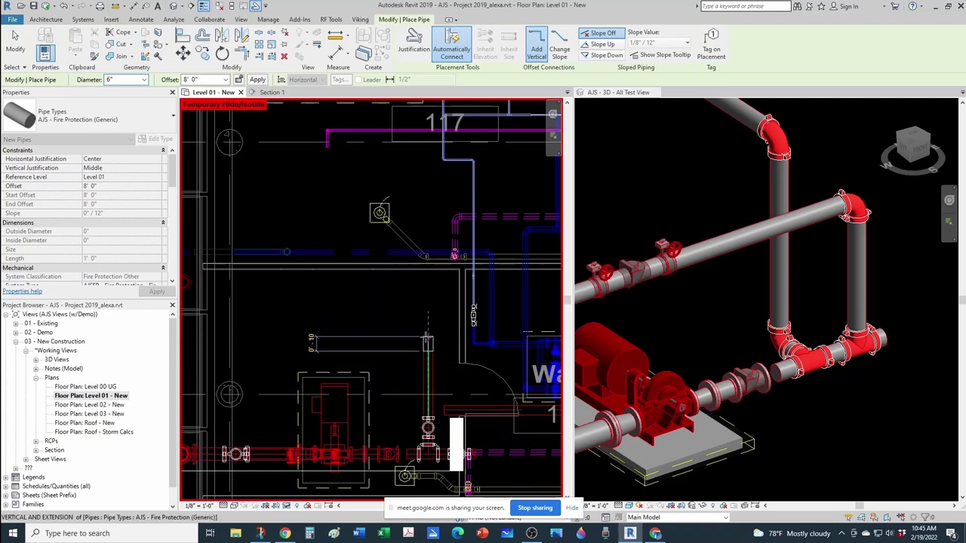
pyautogui.click(428, 341)
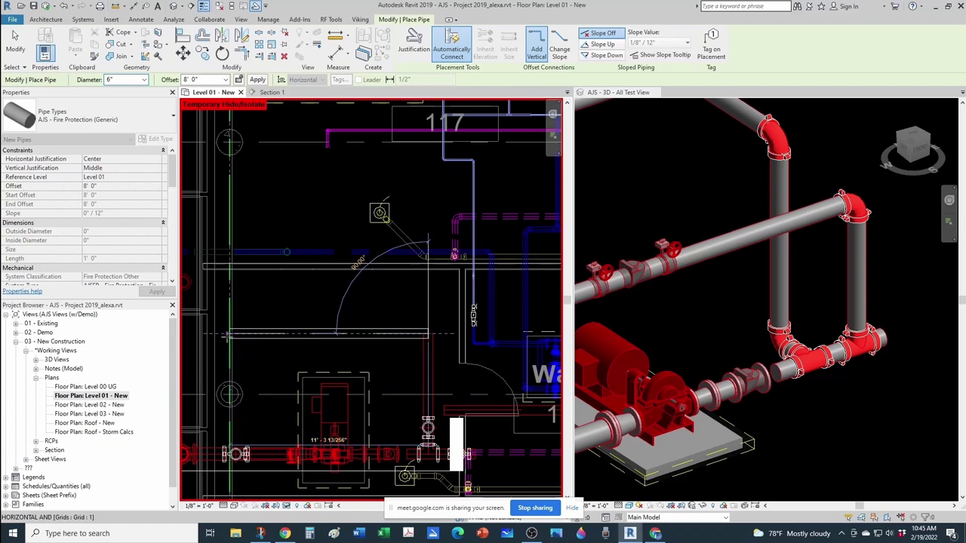
pyautogui.click(224, 333)
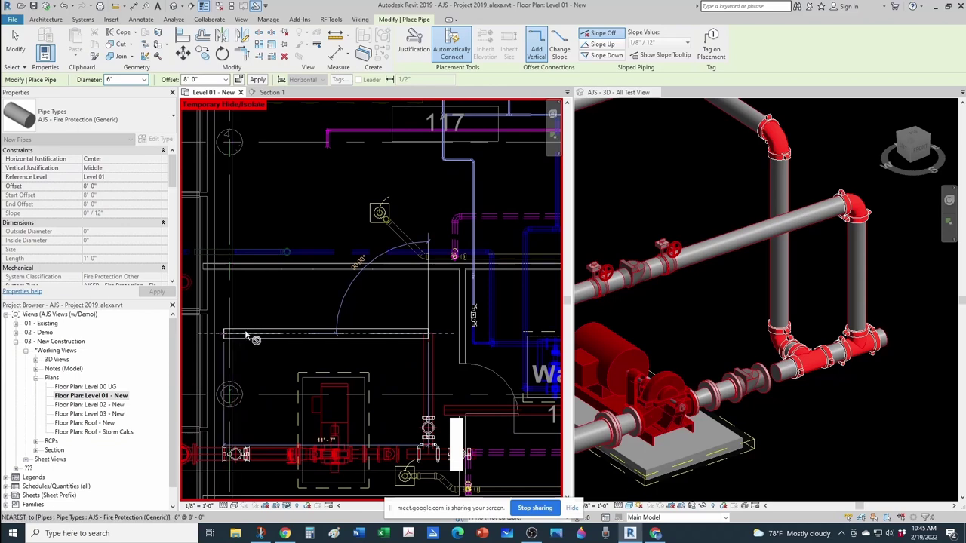
# Step: Drop the overhead pipe's end to a 3' 0" offset and run a short 6" stub out through the exterior wall
pyautogui.moveTo(264, 354); pyautogui.dragTo(341, 352, button='middle')
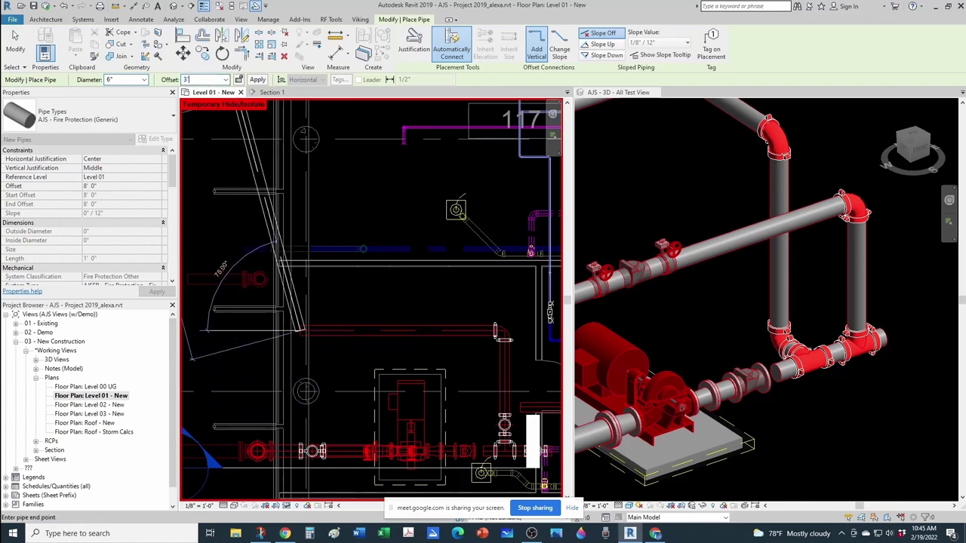
pyautogui.click(204, 80)
pyautogui.write("3'")
pyautogui.press('Return')
pyautogui.scroll(3, 270, 332)
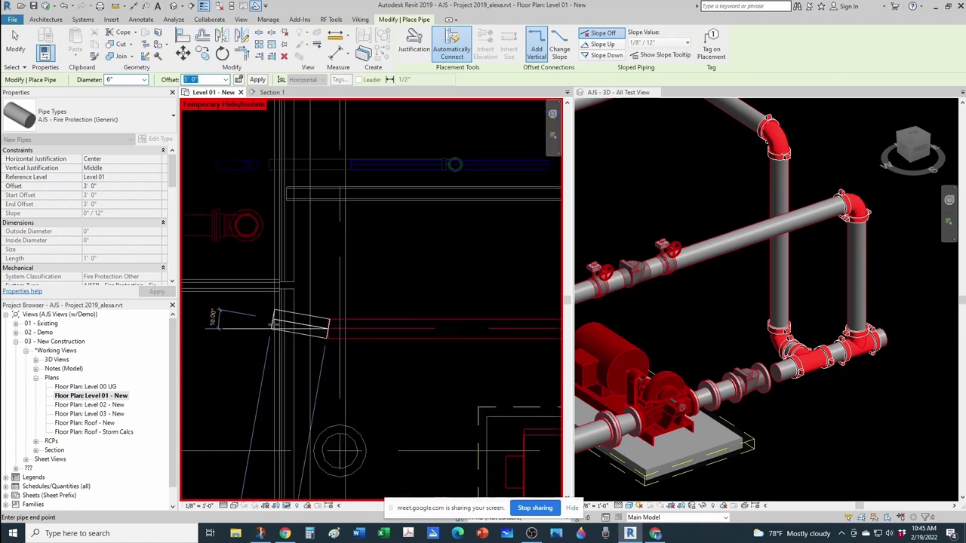
pyautogui.click(266, 330)
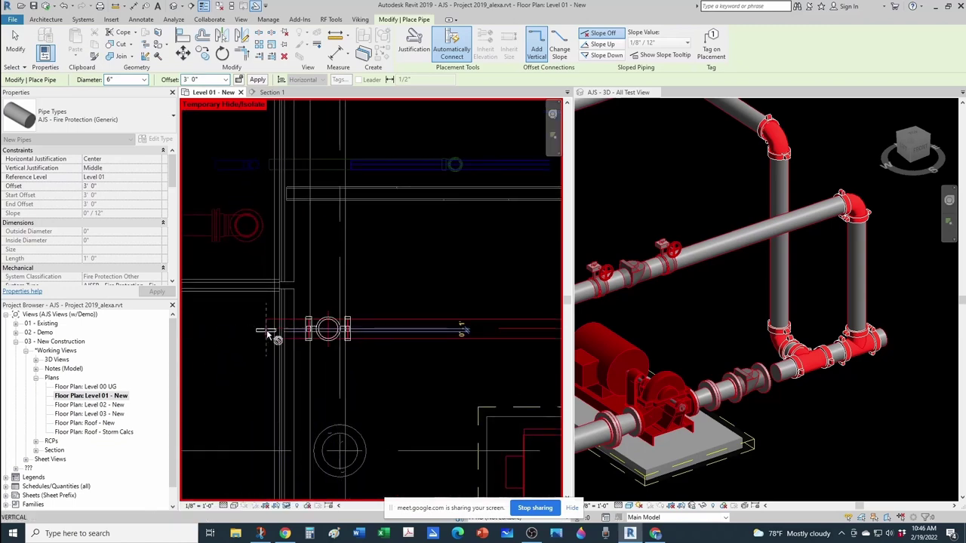
pyautogui.press('Escape')
pyautogui.press('Escape')
# Step: Place an AJS - Valve - Butterfly-Victaulic-705 matching the bypass valves on the new vertical riser, just above its lower elbow
pyautogui.keyDown('shift'); pyautogui.moveTo(681, 344); pyautogui.dragTo(784, 359, button='middle'); pyautogui.keyUp('shift')
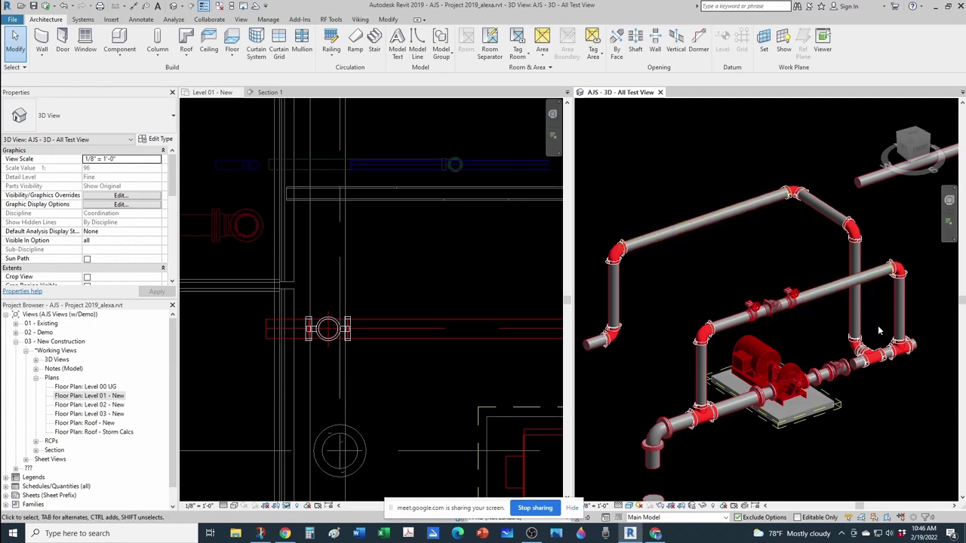
pyautogui.scroll(2, 875, 331)
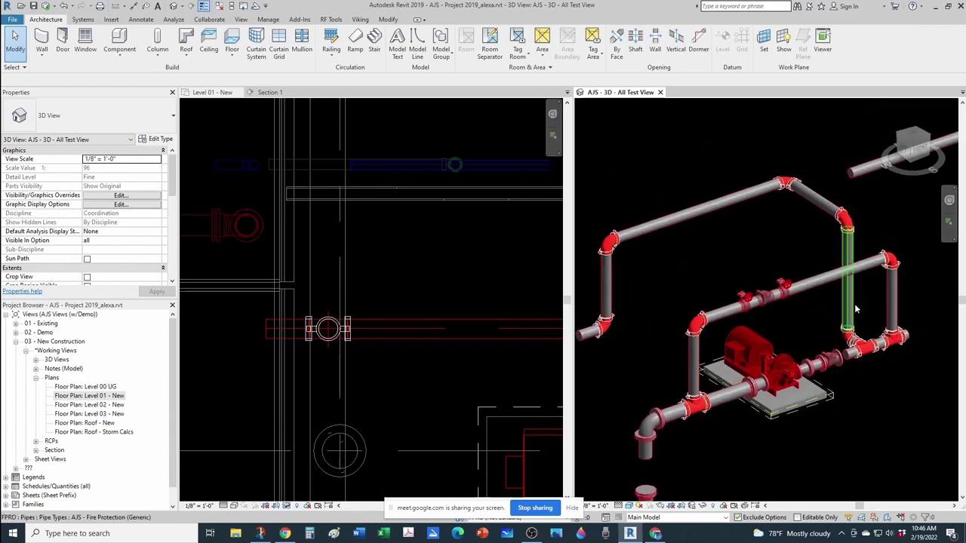
pyautogui.scroll(-3, 855, 301)
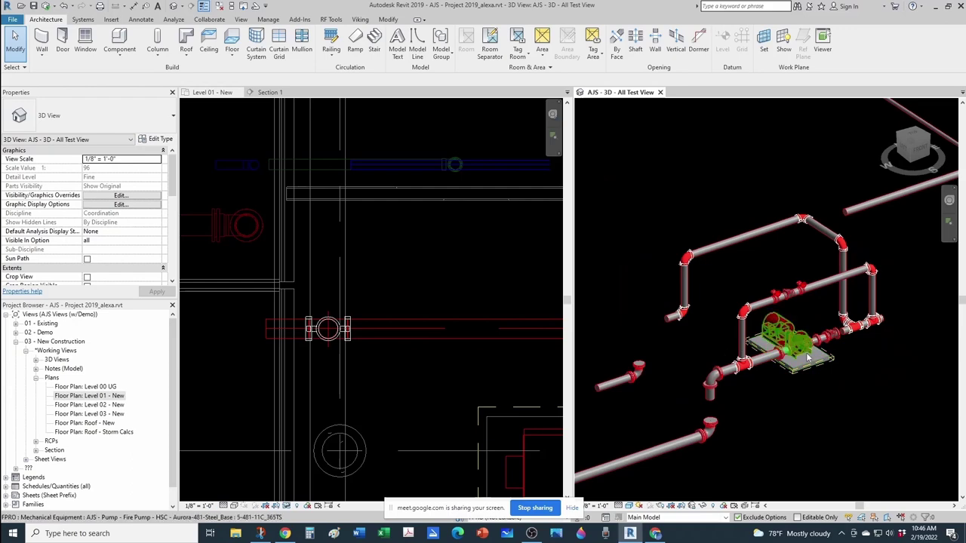
pyautogui.scroll(4, 844, 296)
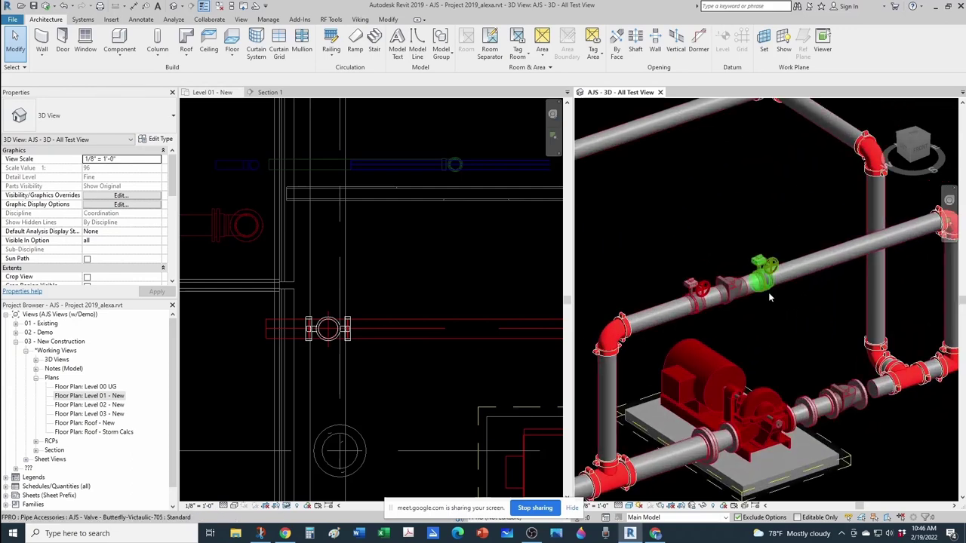
pyautogui.click(768, 296)
pyautogui.press('c')
pyautogui.press('s')
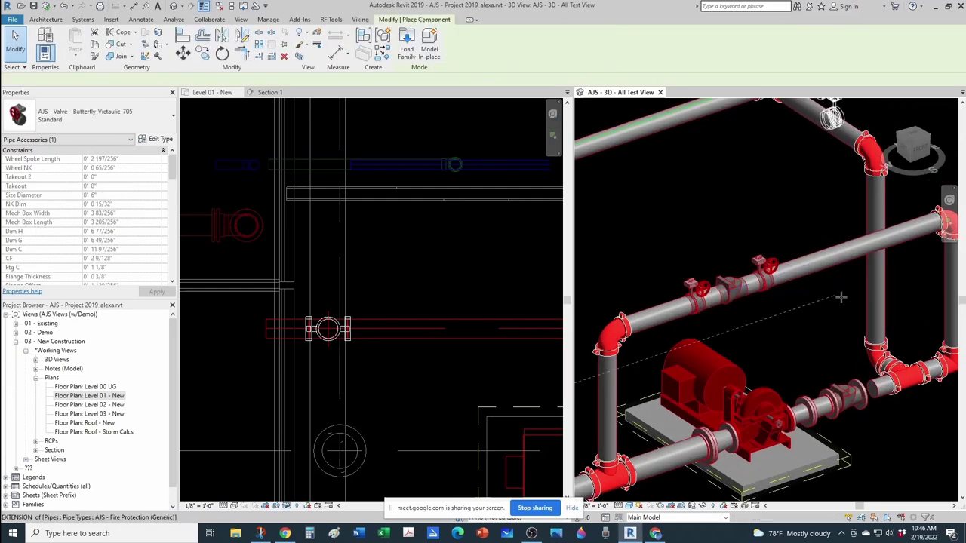
pyautogui.scroll(3, 893, 308)
pyautogui.click(892, 305)
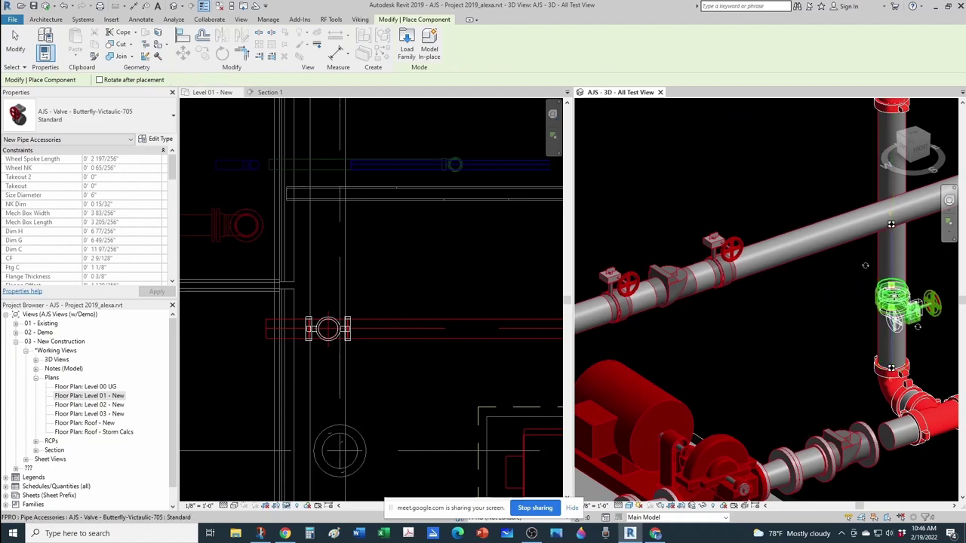
pyautogui.press('Escape')
pyautogui.press('Escape')
# Step: Place an AJS - Pump Test Header - 1000 GPM, matching the other fire pump's header, at the stub's open end outside the wall
pyautogui.scroll(-4, 767, 299)
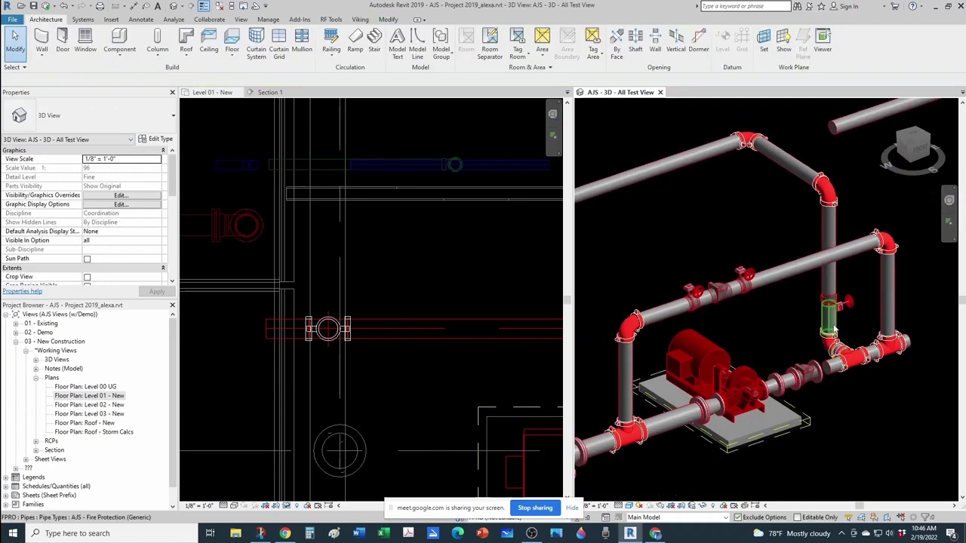
pyautogui.scroll(2, 837, 324)
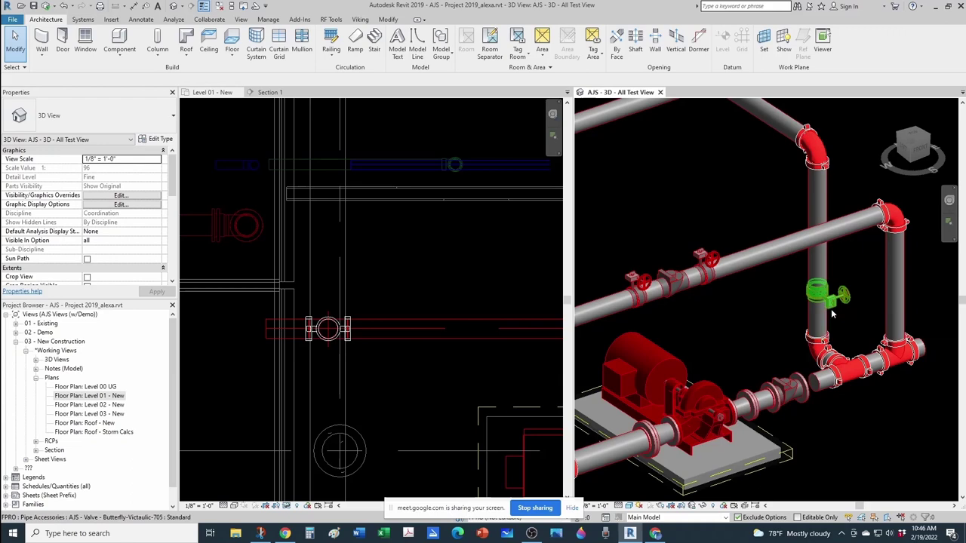
pyautogui.scroll(-2, 832, 314)
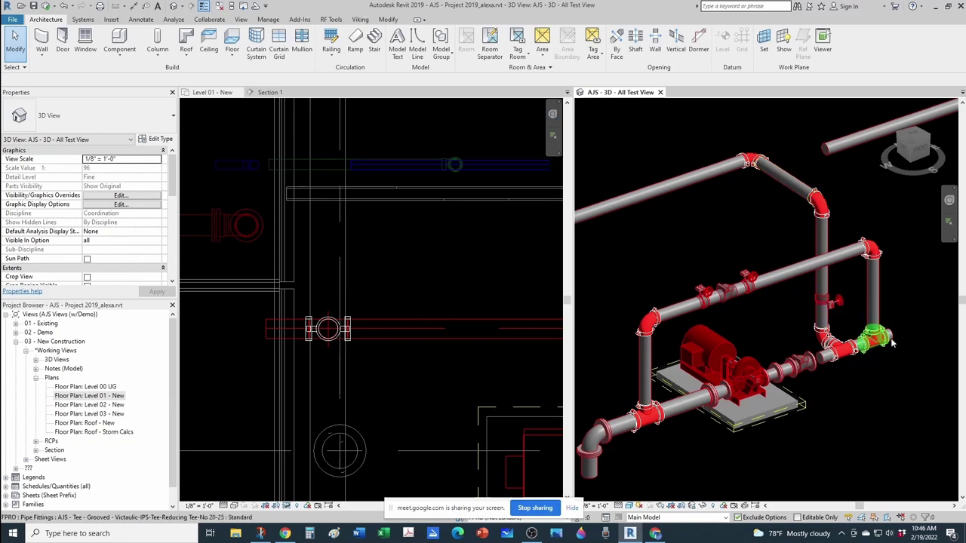
pyautogui.scroll(-3, 784, 239)
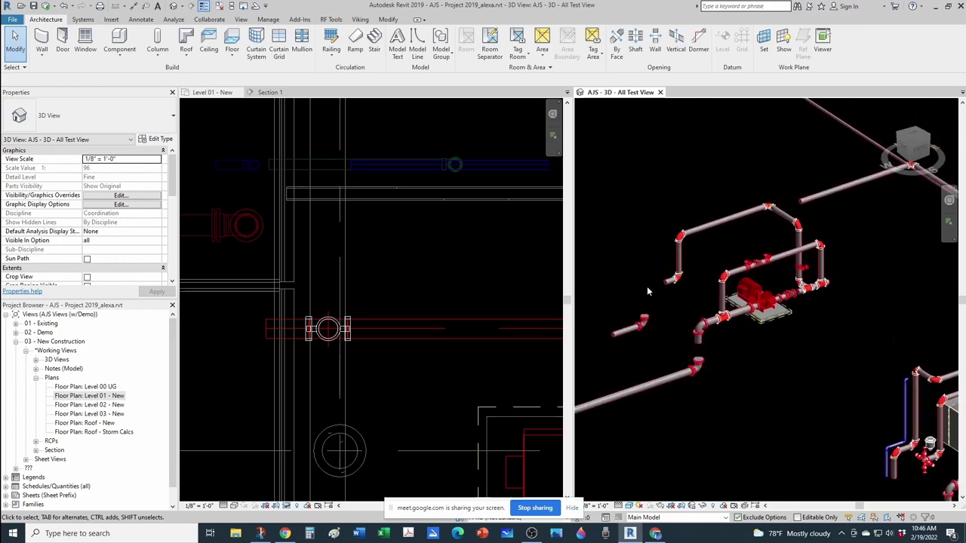
pyautogui.scroll(-1, 782, 347)
pyautogui.scroll(-1, 782, 350)
pyautogui.scroll(1, 893, 458)
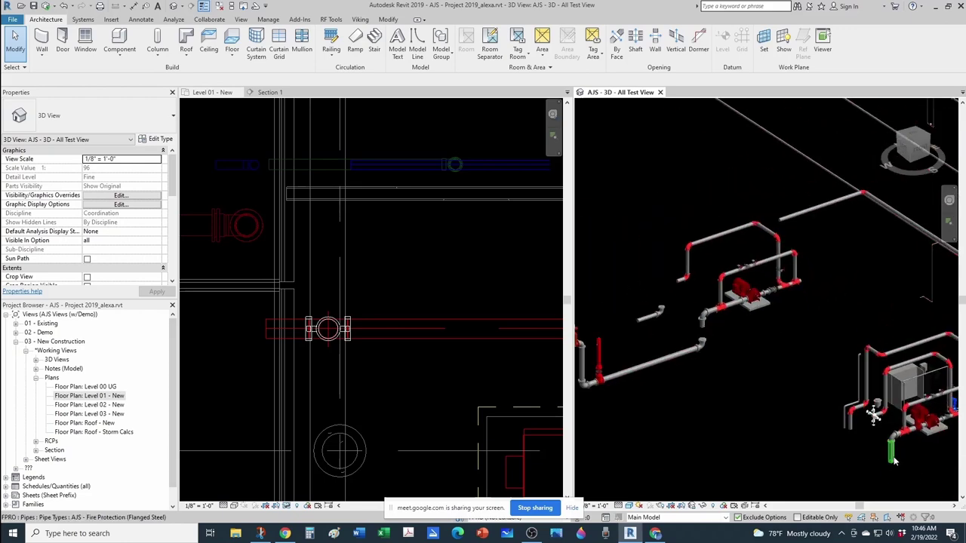
pyautogui.click(861, 414)
pyautogui.scroll(-1, 860, 416)
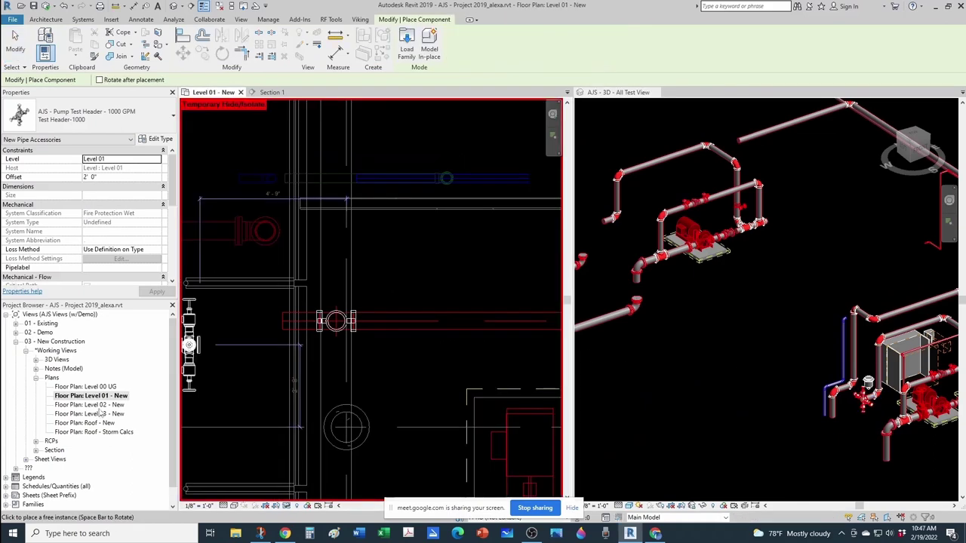
pyautogui.scroll(4, 261, 317)
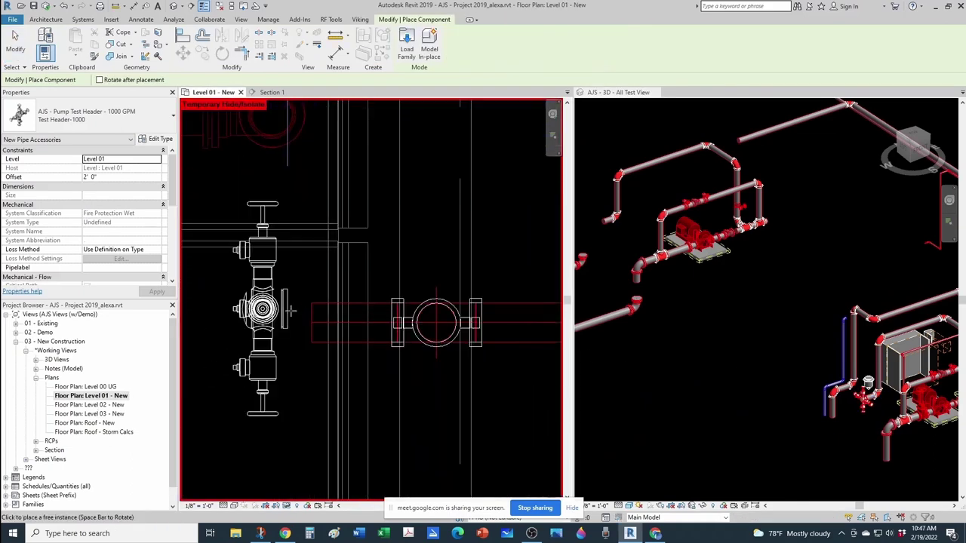
pyautogui.scroll(2, 291, 309)
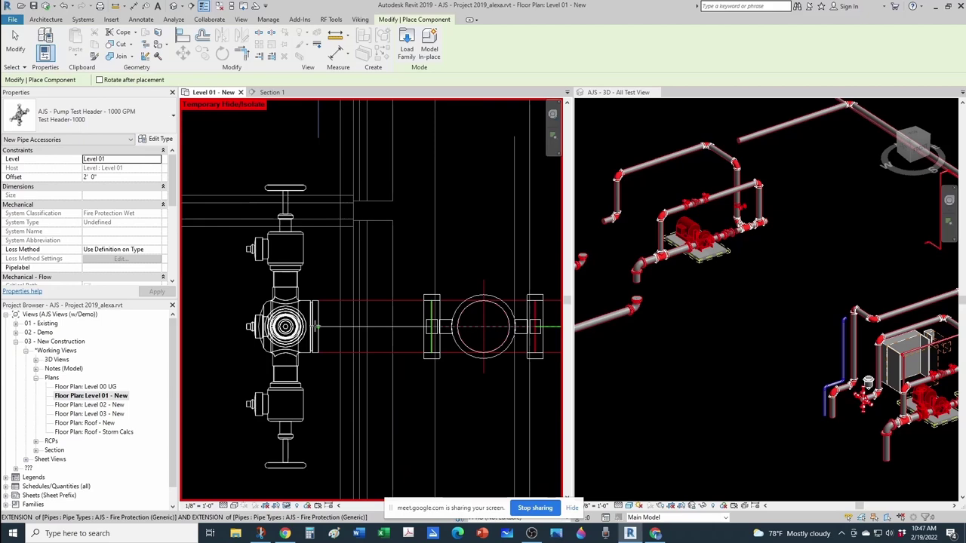
pyautogui.click(317, 327)
pyautogui.press('Escape')
pyautogui.press('Escape')
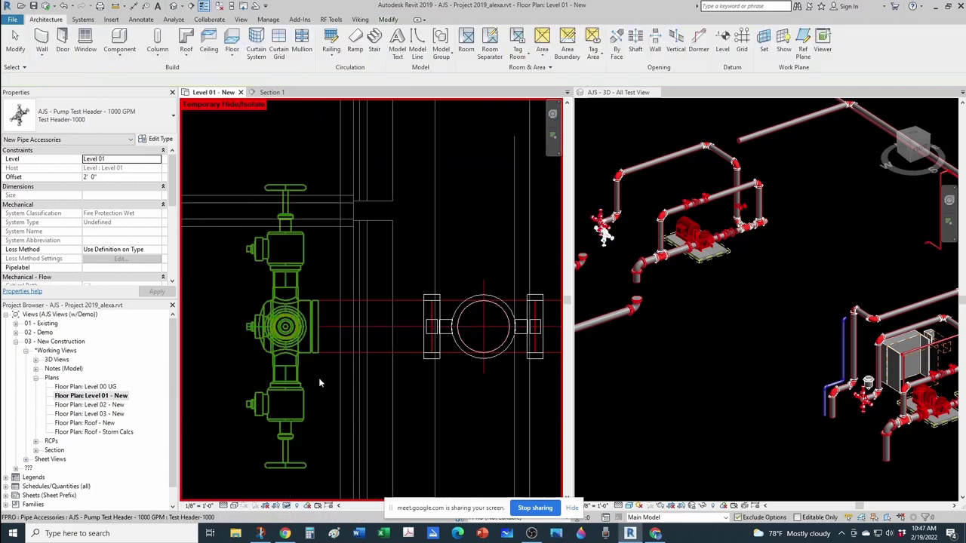
# Step: Review the placed test header in 3D and compare the layout with the NFPA 20 Figure A.4.14.4 schematic in the PowerPoint slides
pyautogui.scroll(-2, 341, 378)
pyautogui.scroll(-1, 340, 378)
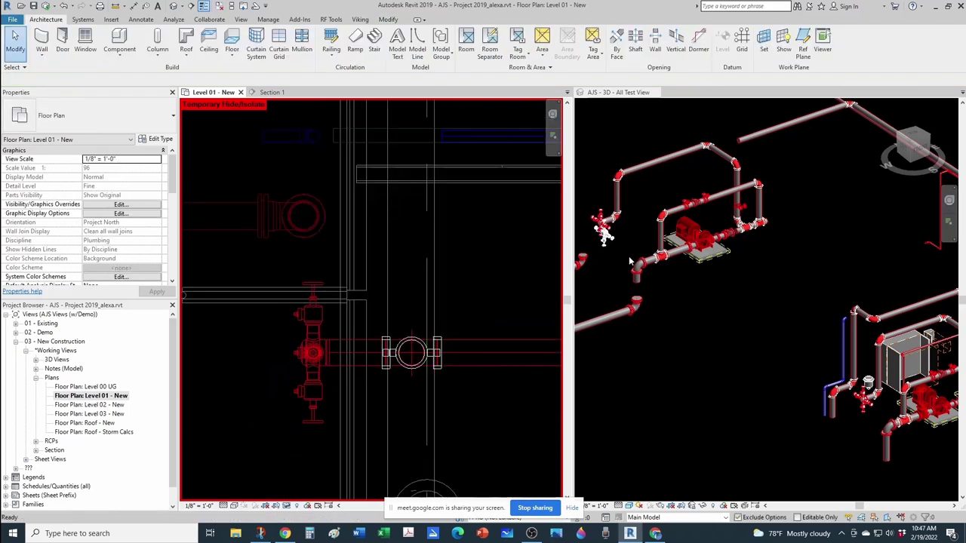
pyautogui.scroll(2, 663, 310)
pyautogui.scroll(3, 660, 305)
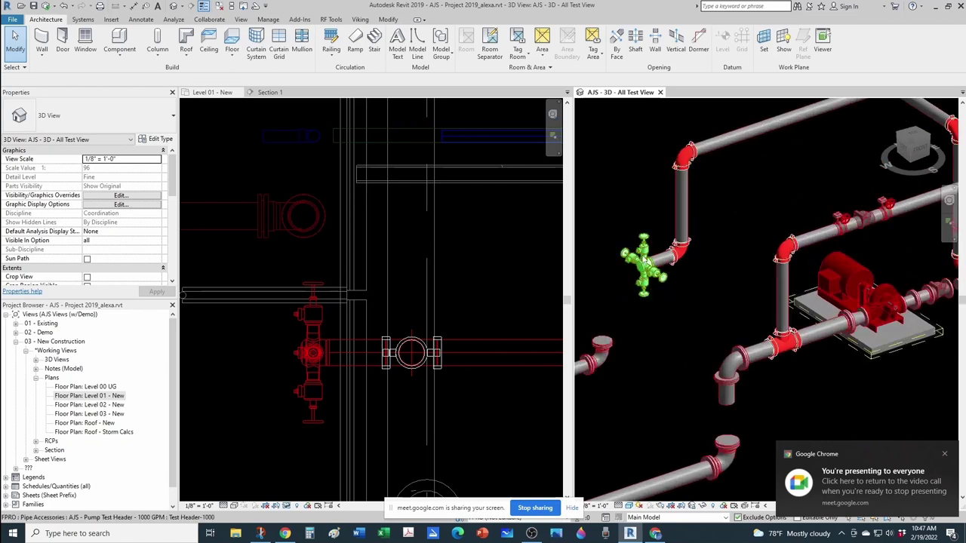
pyautogui.scroll(-3, 655, 293)
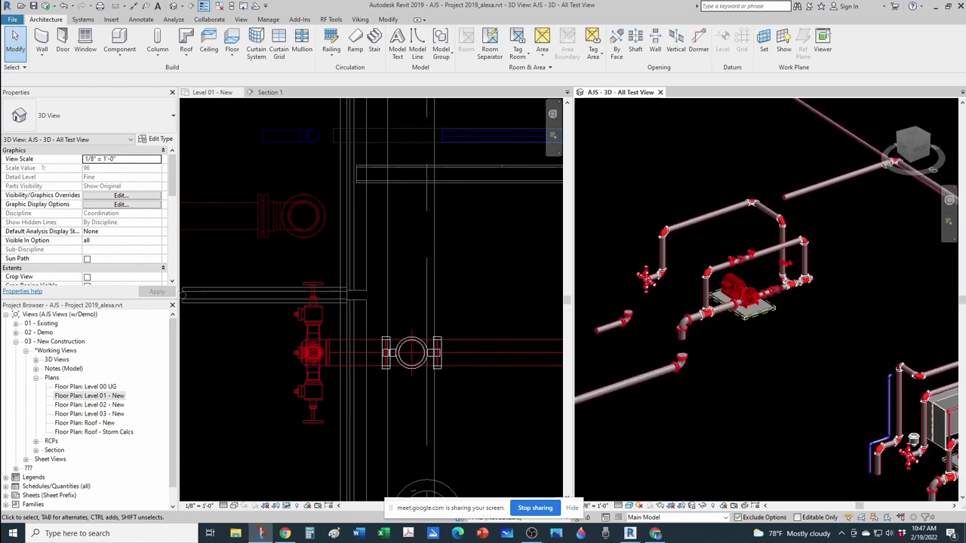
pyautogui.hotkey('alt', 'Tab')
pyautogui.click(807, 124)
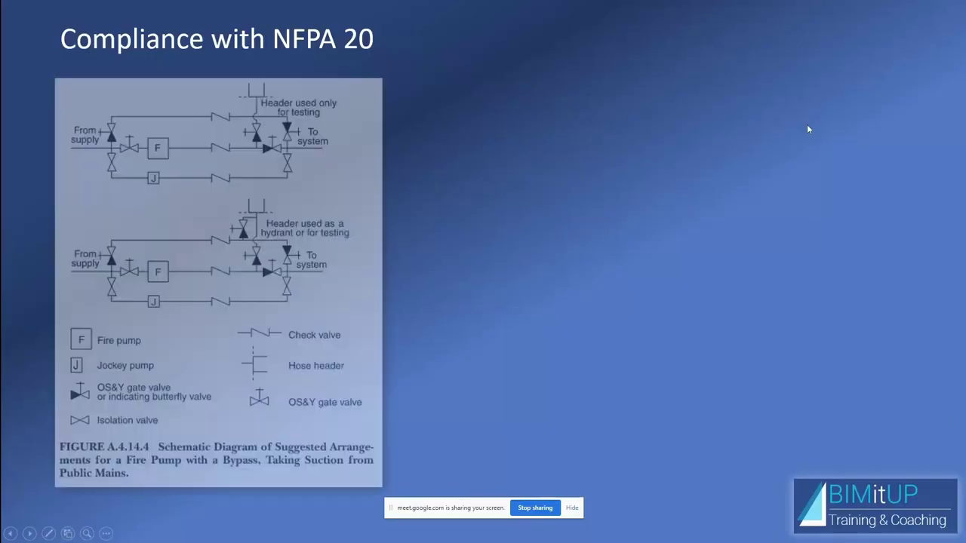
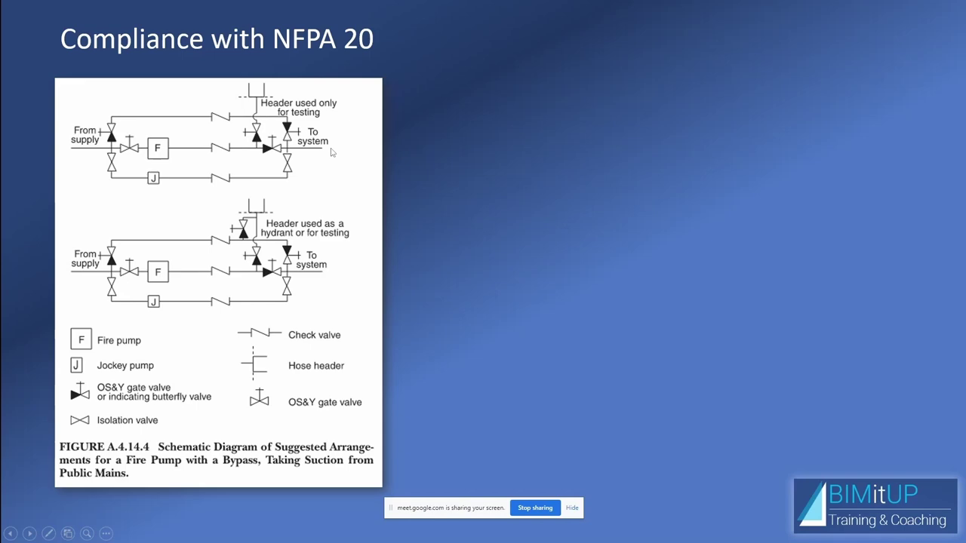
pyautogui.hotkey('alt', 'Tab')
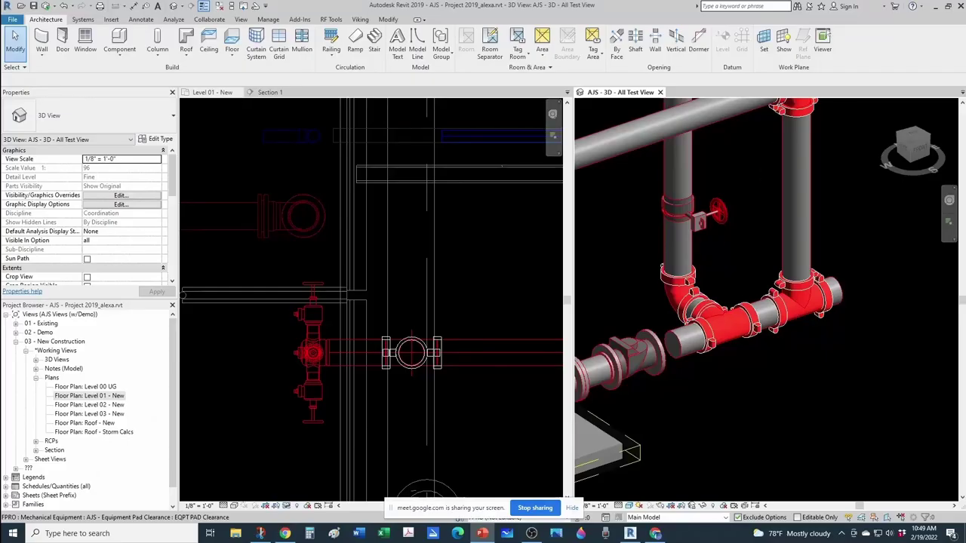
# Step: In the Level 01 - New floor plan, nudge the discharge line's AJS - Valve - Check-Victaulic-717 toward the fire pump
pyautogui.keyDown('shift'); pyautogui.moveTo(751, 398); pyautogui.dragTo(695, 336, button='middle'); pyautogui.keyUp('shift')
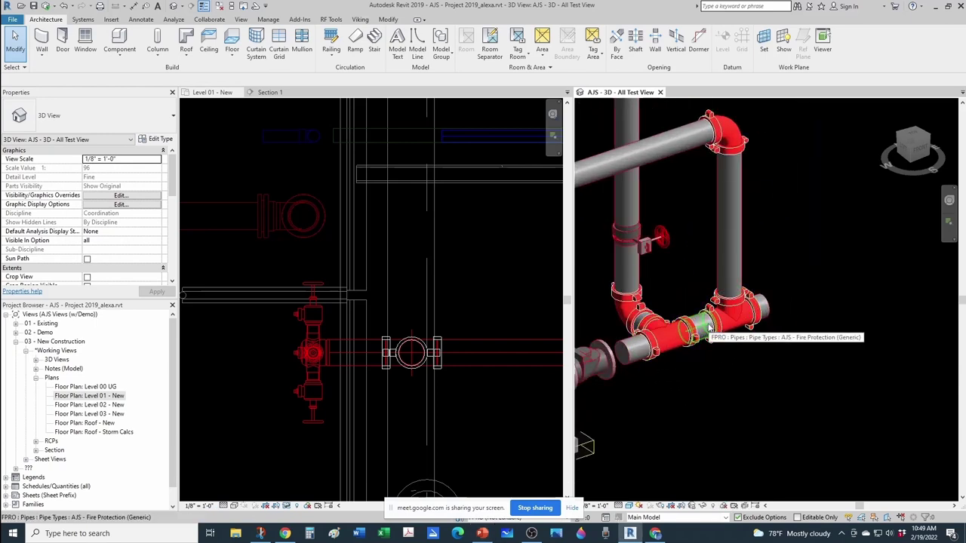
pyautogui.scroll(-4, 448, 395)
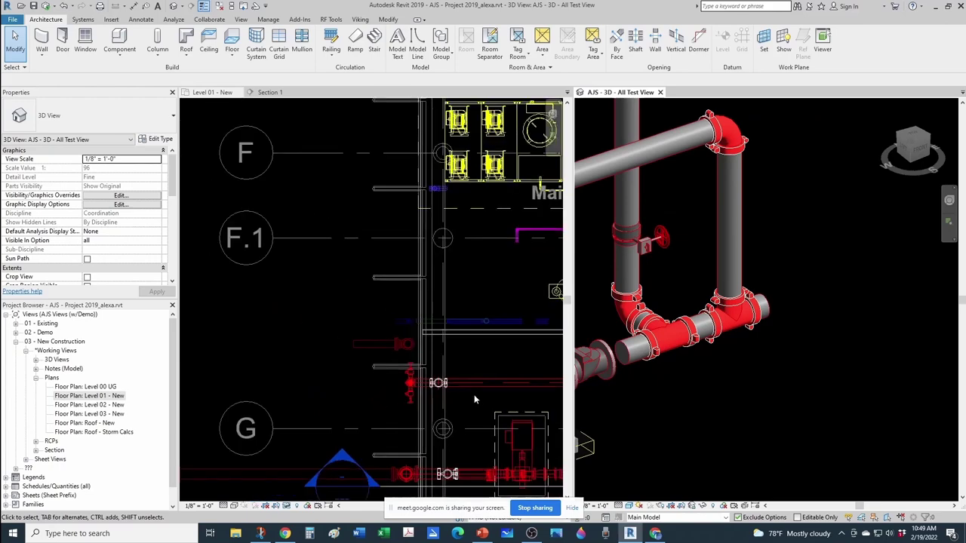
pyautogui.click(371, 292)
pyautogui.scroll(8, 476, 433)
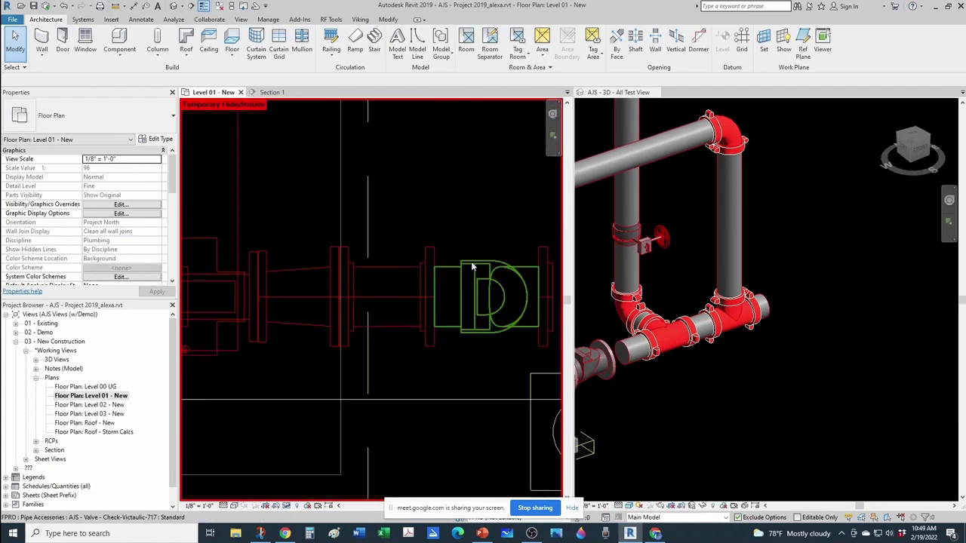
pyautogui.click(469, 237)
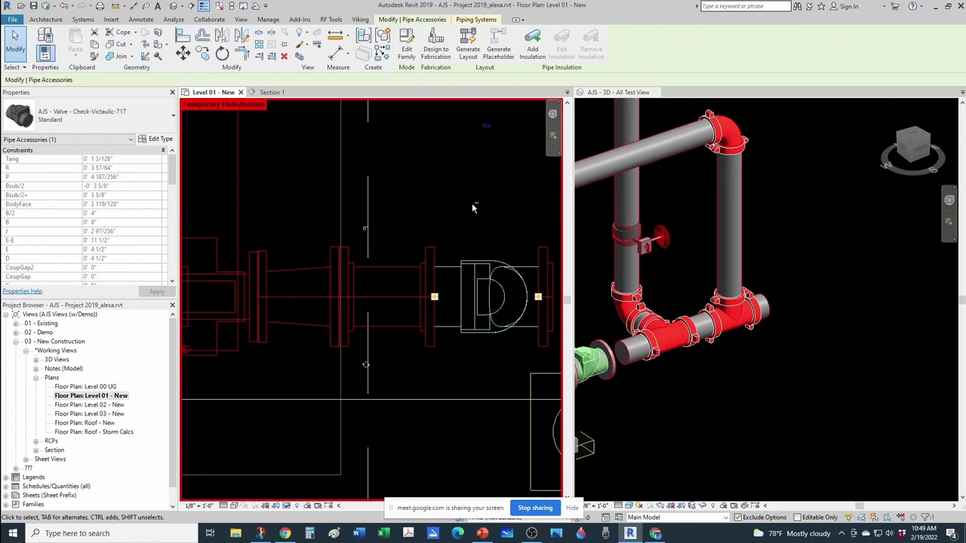
pyautogui.press('Left')
pyautogui.press('Left')
pyautogui.press('Left')
pyautogui.press('Left')
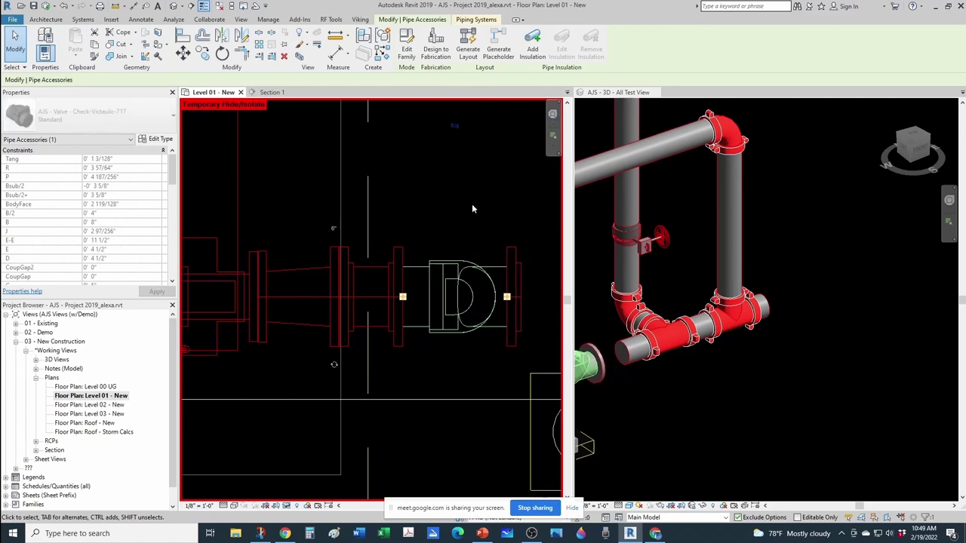
# Step: Delete the short 6" flanged pipe between the pump discharge reducer and the check valve, together with the threaded flange adjoining the reducer
pyautogui.press('Escape')
pyautogui.scroll(2, 391, 258)
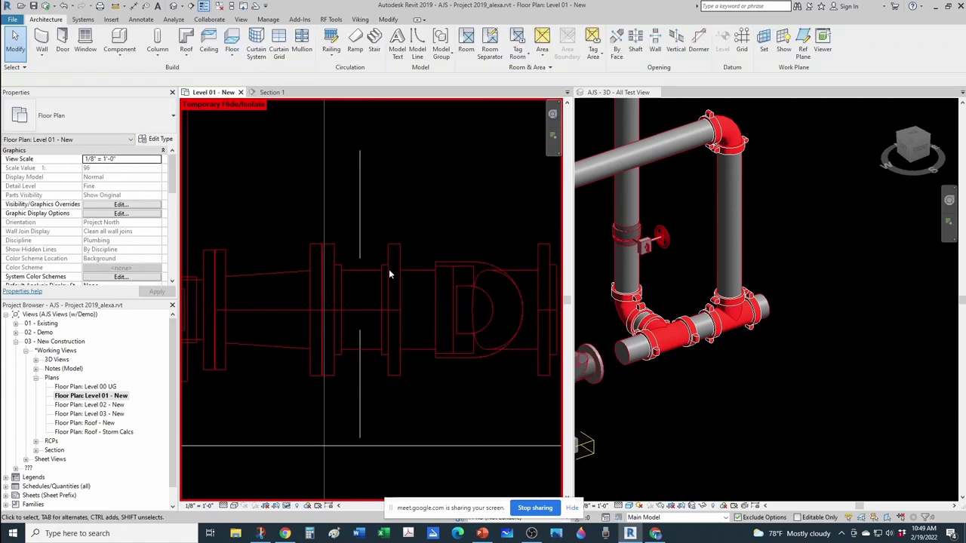
pyautogui.click(371, 275)
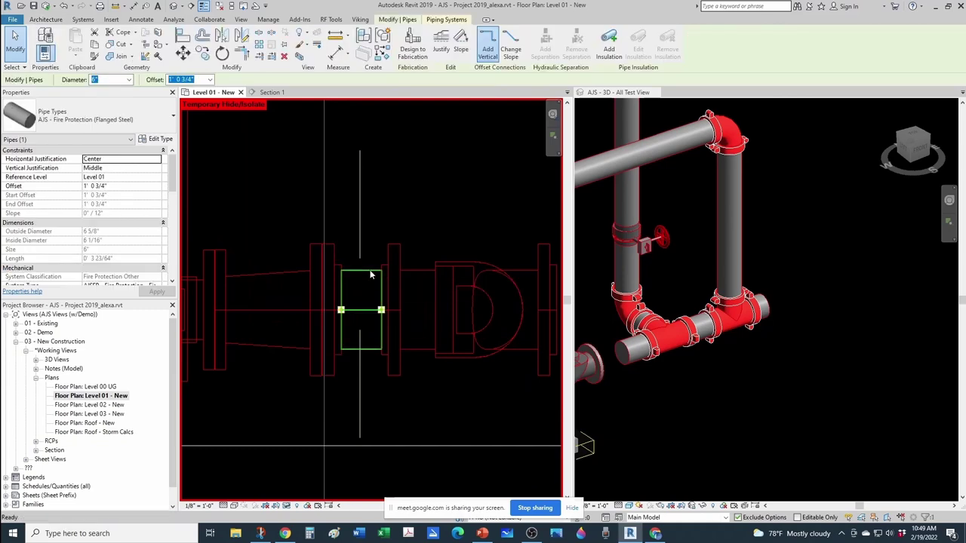
pyautogui.press('Delete')
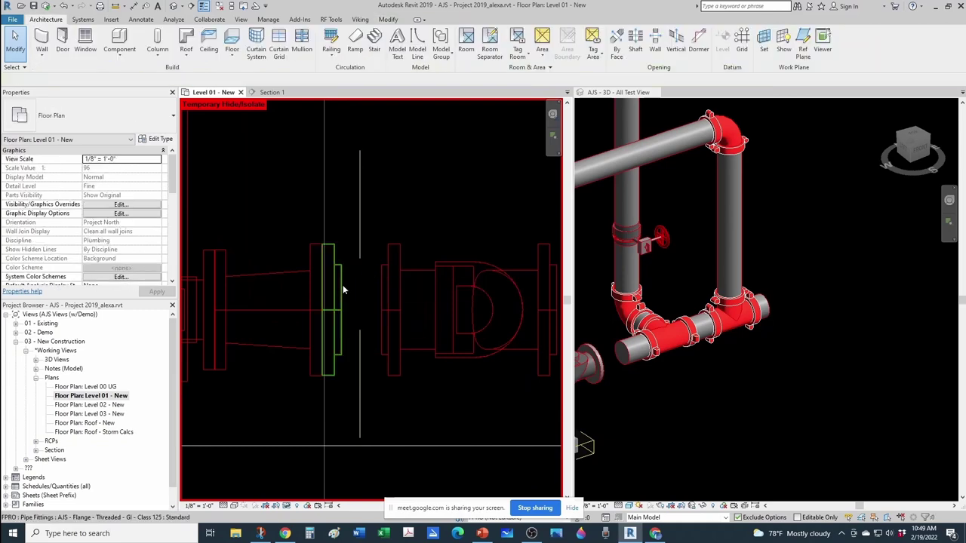
pyautogui.click(342, 284)
pyautogui.press('Delete')
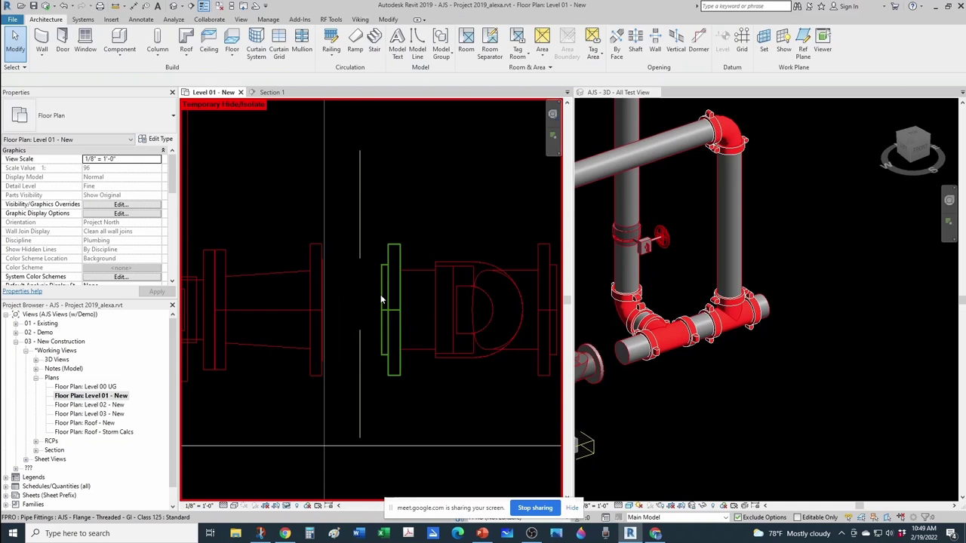
# Step: Move the check valve's inlet flange onto the discharge reducer's flange so the valve sits directly against the reducer
pyautogui.click(381, 296)
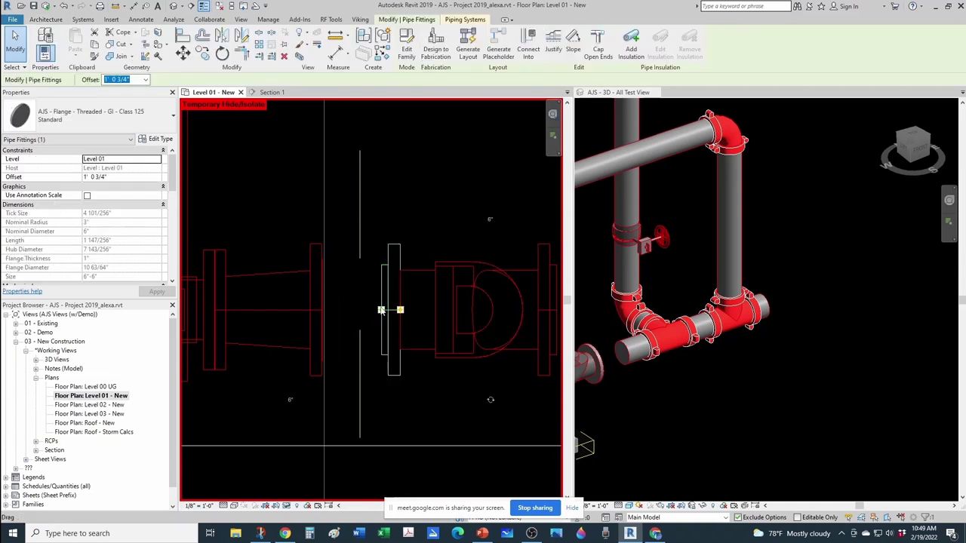
pyautogui.moveTo(381, 309); pyautogui.dragTo(322, 311)
pyautogui.press('Escape')
pyautogui.scroll(-4, 346, 298)
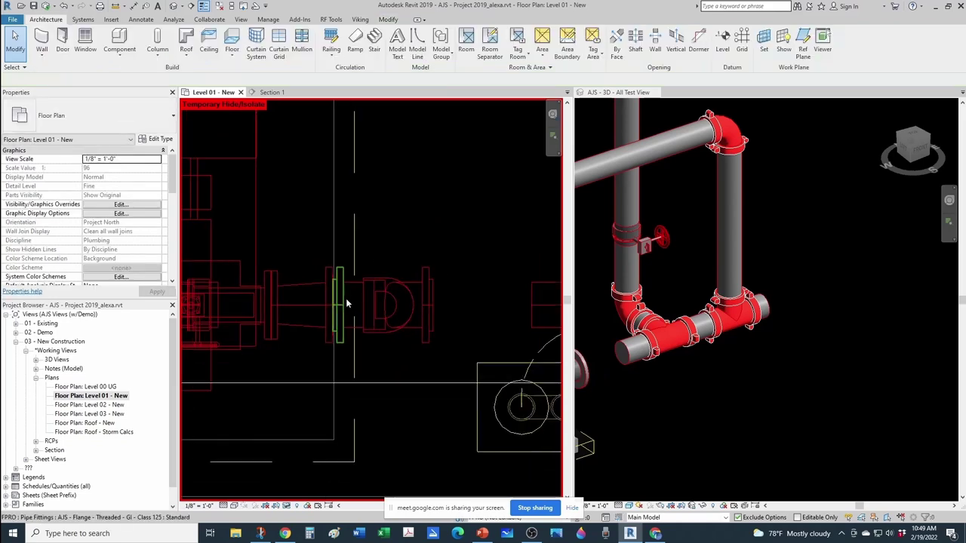
# Step: Extend the open 6" pipe stub on the test header tee back to the discharge check valve's outlet
pyautogui.scroll(5, 415, 326)
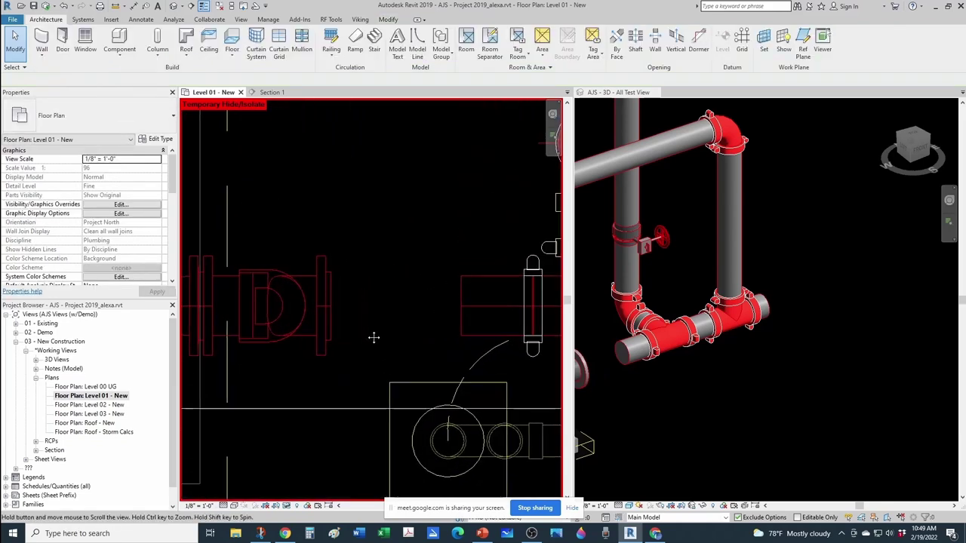
pyautogui.click(330, 317)
pyautogui.scroll(-2, 346, 314)
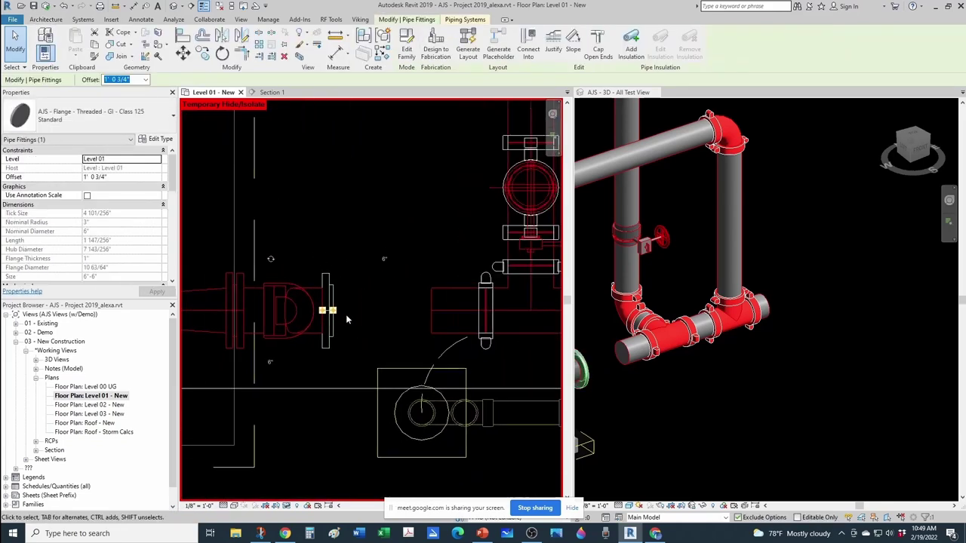
pyautogui.press('Escape')
pyautogui.scroll(-3, 374, 311)
pyautogui.scroll(-1, 448, 317)
pyautogui.moveTo(448, 317); pyautogui.dragTo(405, 305, button='middle')
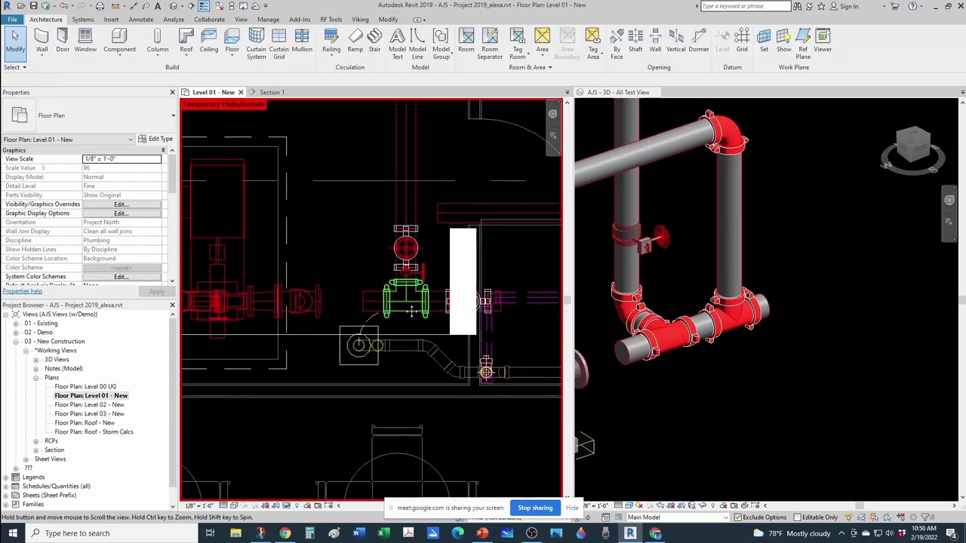
pyautogui.scroll(-2, 455, 306)
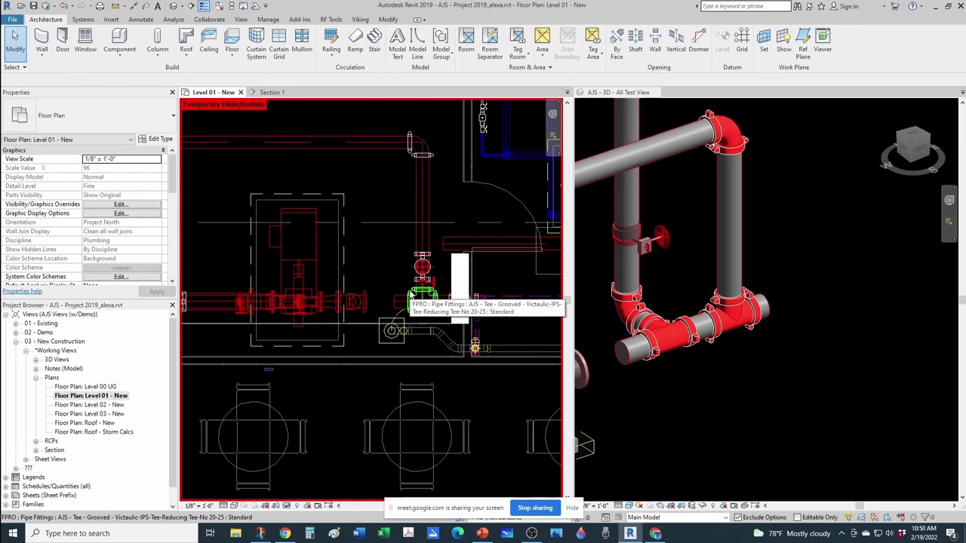
pyautogui.scroll(3, 407, 305)
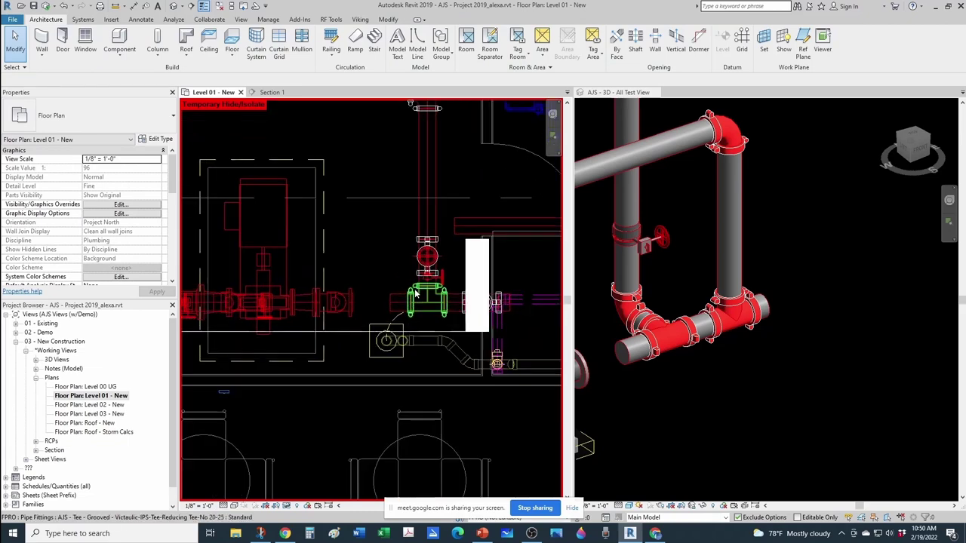
pyautogui.scroll(1, 392, 315)
pyautogui.click(393, 315)
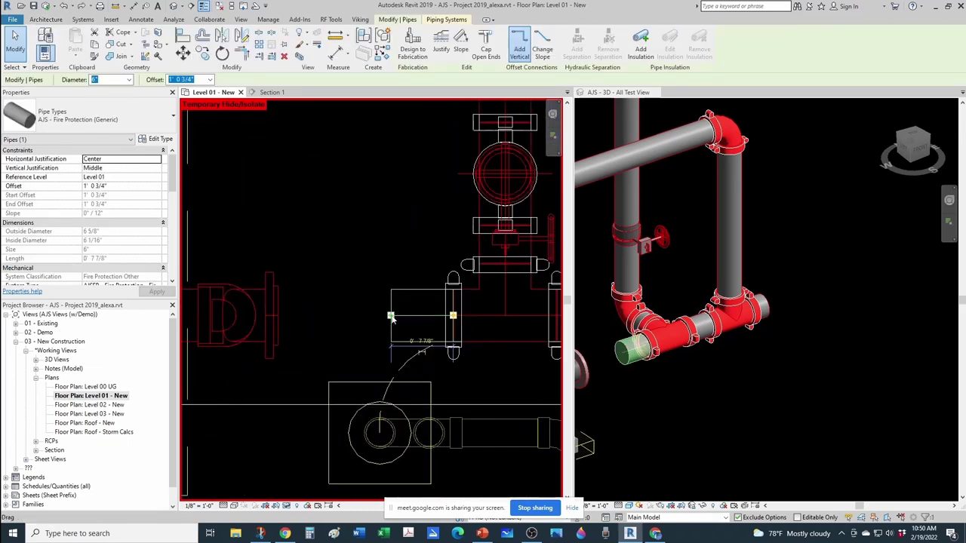
pyautogui.moveTo(391, 315); pyautogui.dragTo(278, 315)
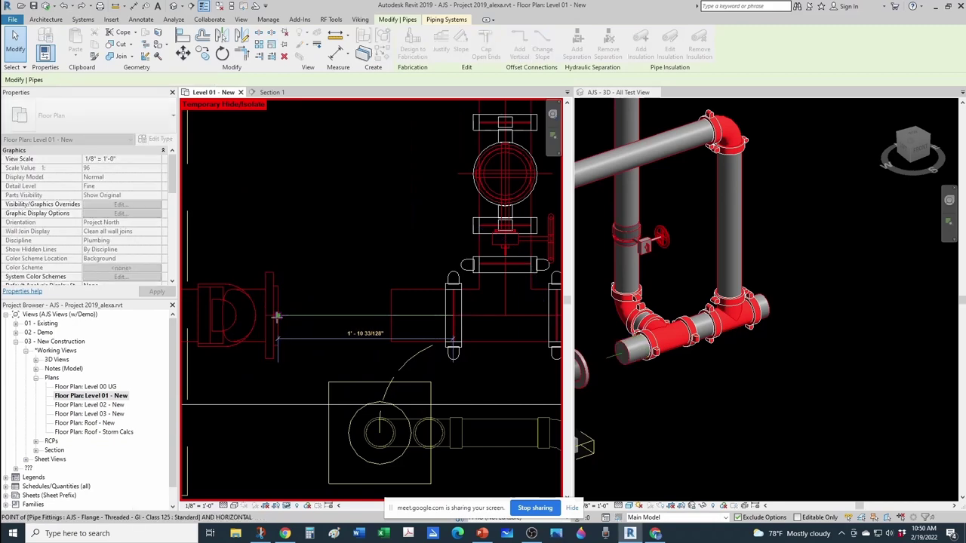
pyautogui.click(372, 331)
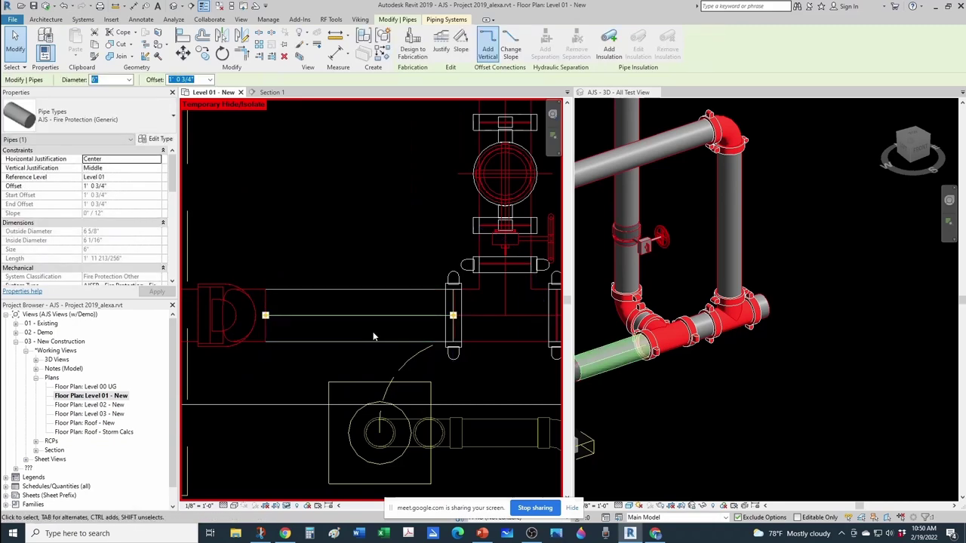
pyautogui.press('Escape')
pyautogui.scroll(-2, 341, 330)
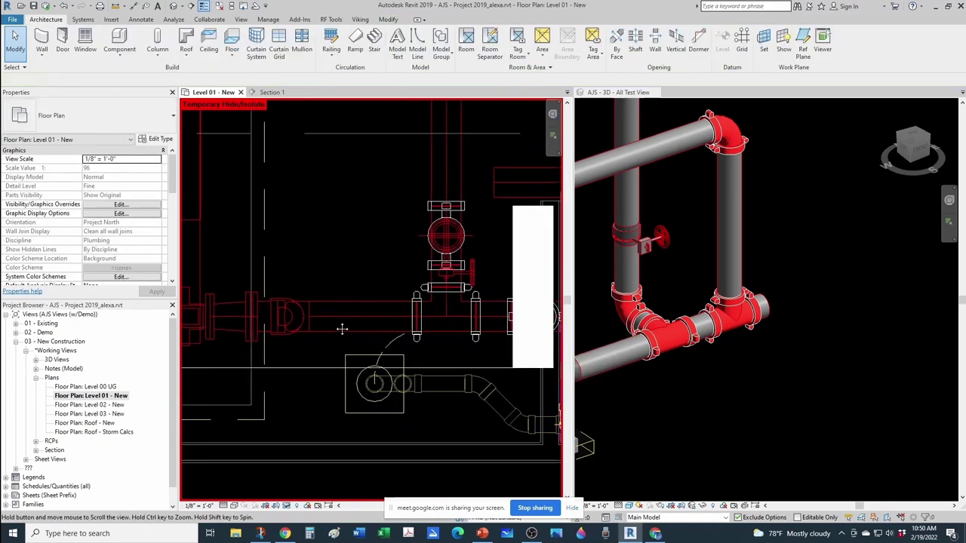
# Step: Nudge the grooved test header tee and its riser along the discharge line until it sits close to the check valve
pyautogui.click(650, 389)
pyautogui.scroll(5, 629, 382)
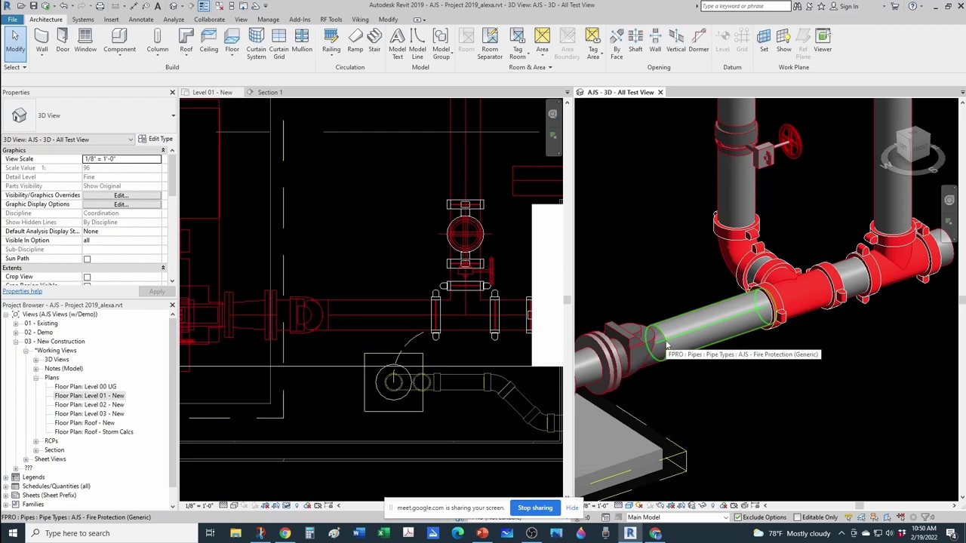
pyautogui.keyDown('shift'); pyautogui.moveTo(662, 358); pyautogui.dragTo(632, 359, button='middle'); pyautogui.keyUp('shift')
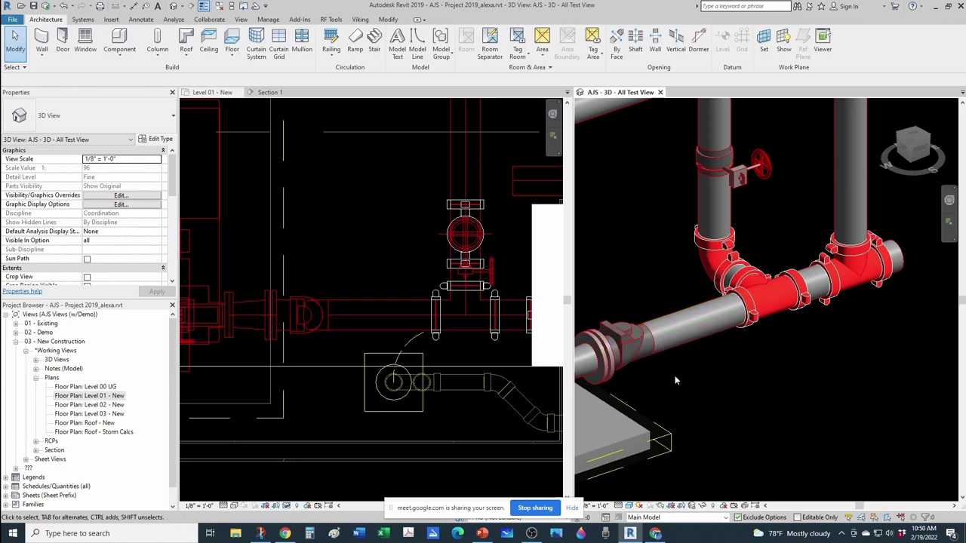
pyautogui.scroll(-2, 675, 375)
pyautogui.scroll(2, 656, 368)
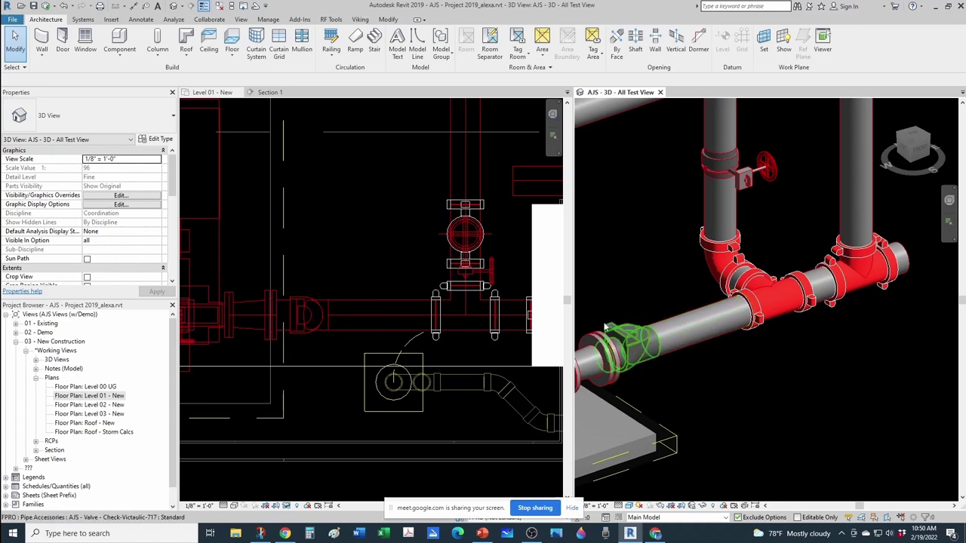
pyautogui.scroll(-4, 643, 360)
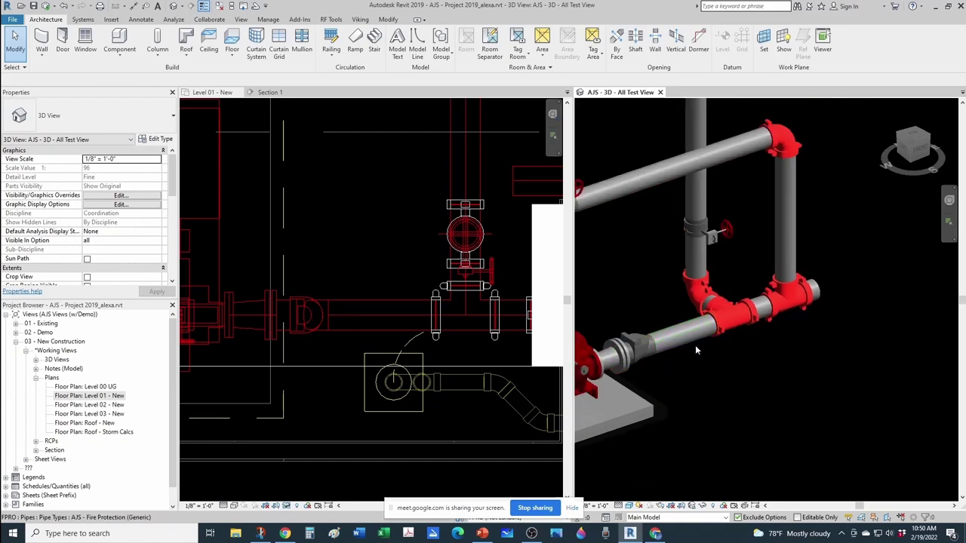
pyautogui.click(447, 353)
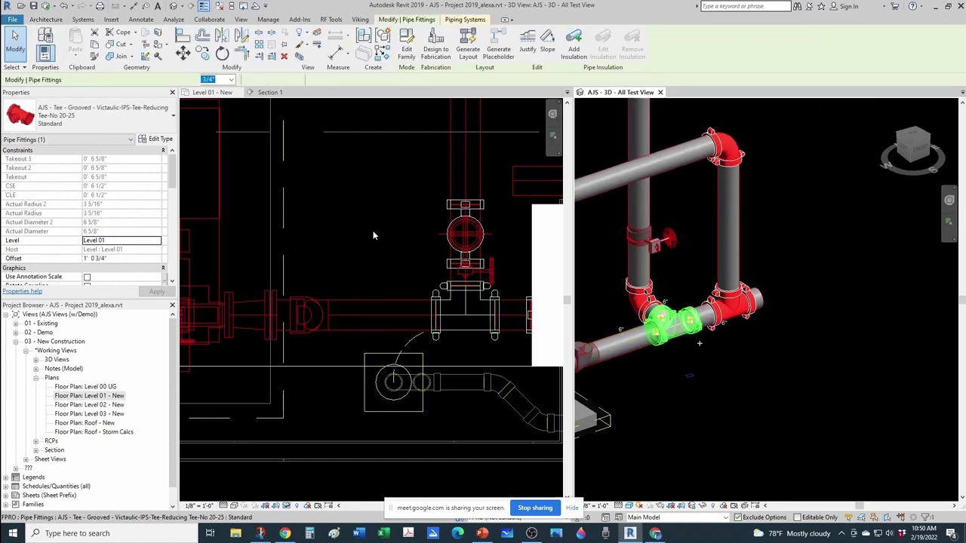
pyautogui.press('Left')
pyautogui.press('Left')
pyautogui.press('Left')
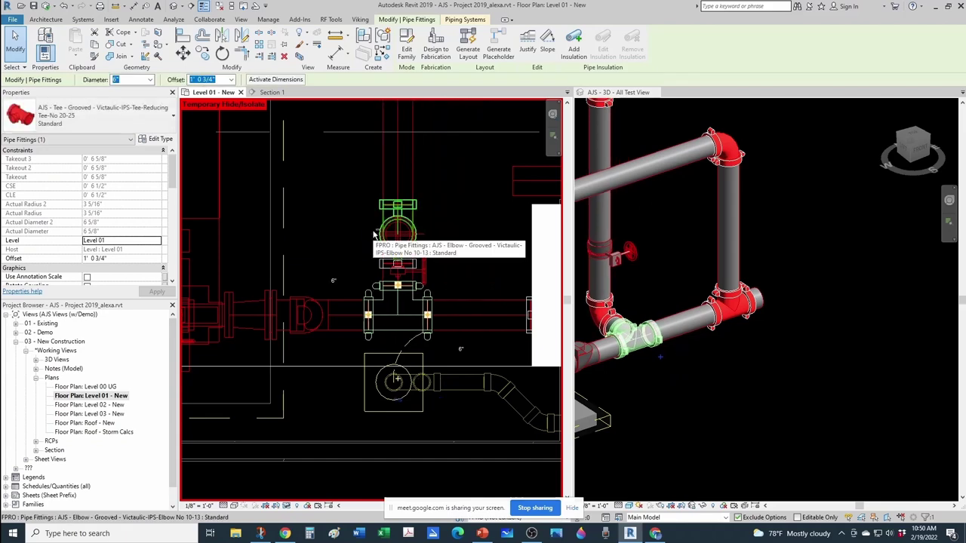
pyautogui.press('Left')
pyautogui.press('Escape')
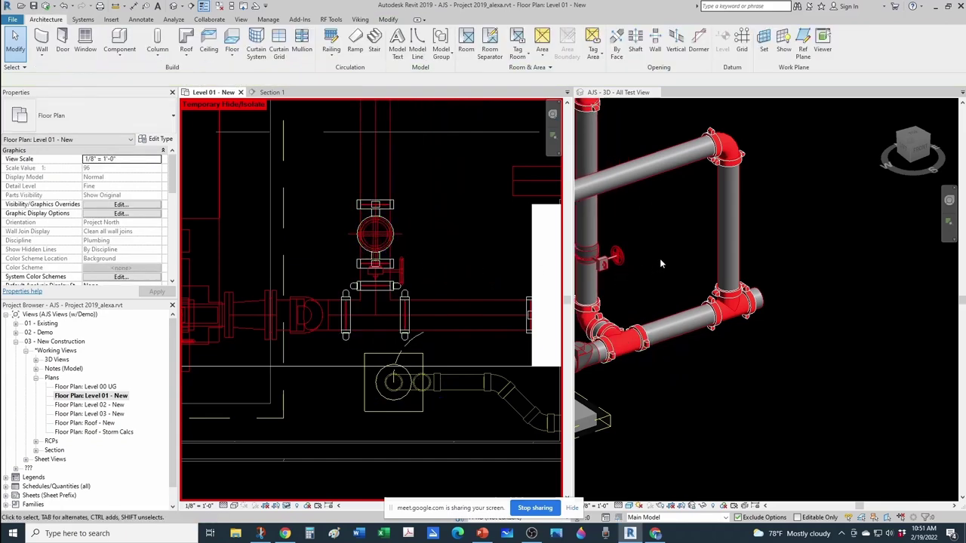
# Step: Place an AJS - Valve - Butterfly-Victaulic-705, matching the riser valve, on the discharge pipe between the test header tee and the bypass tee
pyautogui.click(659, 258)
pyautogui.keyDown('shift'); pyautogui.moveTo(659, 258); pyautogui.dragTo(701, 278, button='middle'); pyautogui.keyUp('shift')
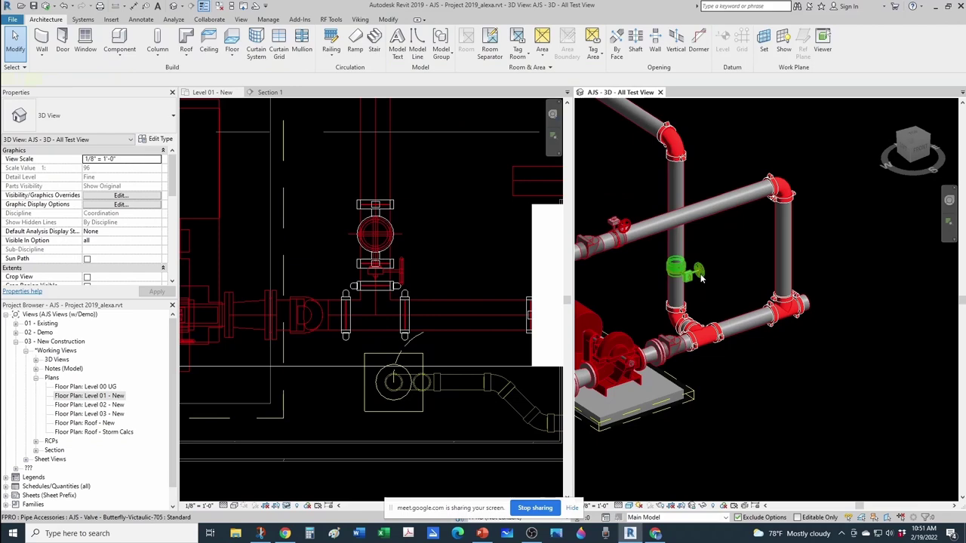
pyautogui.click(701, 278)
pyautogui.press('c')
pyautogui.press('s')
pyautogui.scroll(4, 724, 290)
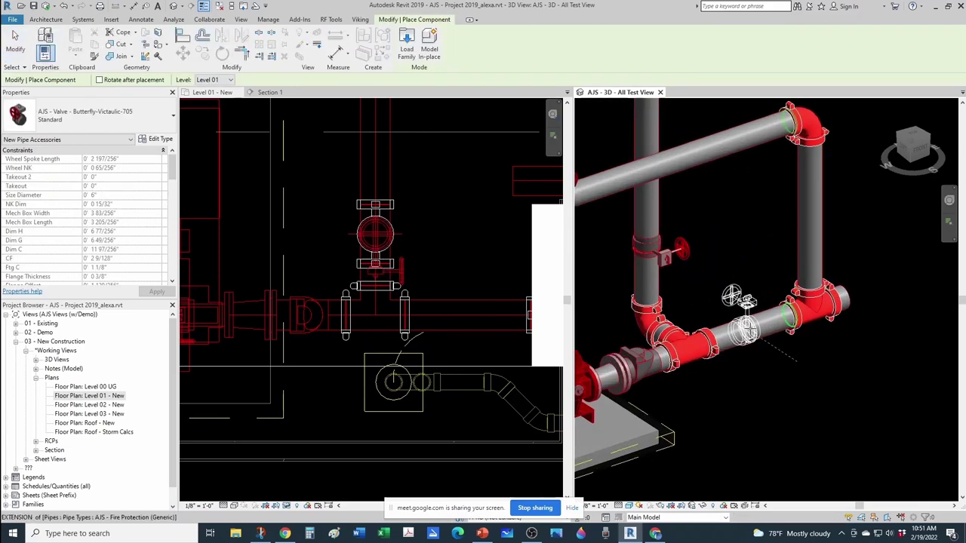
pyautogui.click(747, 328)
pyautogui.press('Escape')
pyautogui.press('Escape')
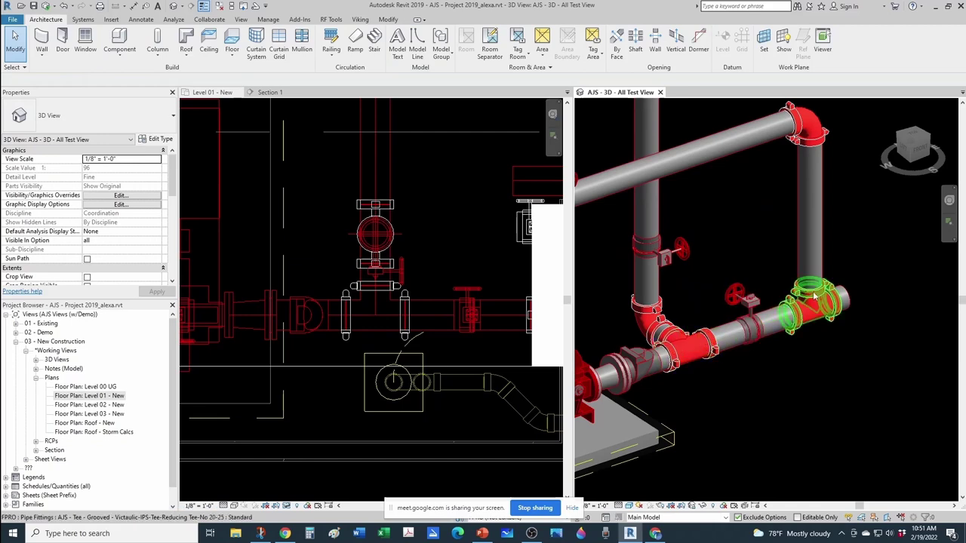
# Step: Bring up the piping snapshot in Snip & Sketch, set it aside, and examine the pump's discharge, bypass and test header valves in 3D
pyautogui.scroll(-3, 815, 337)
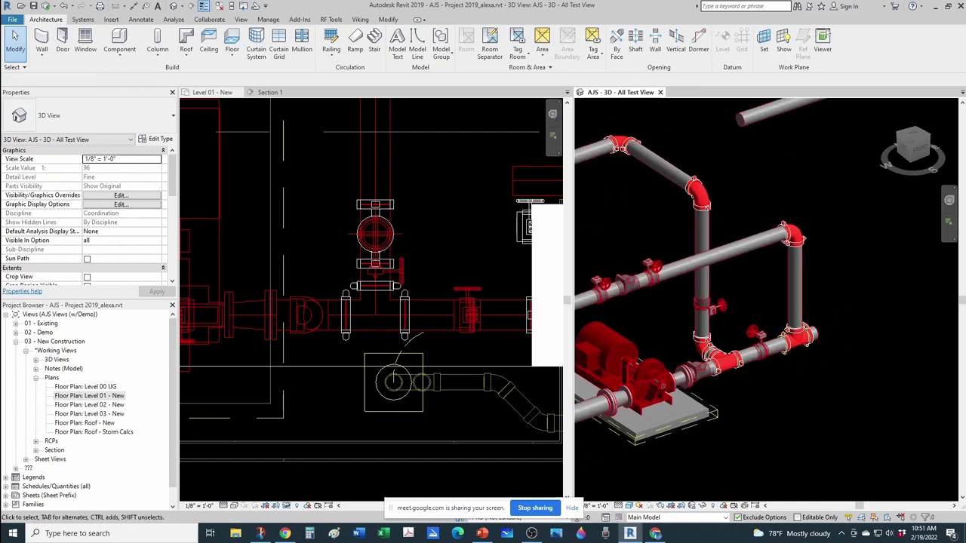
pyautogui.click(260, 533)
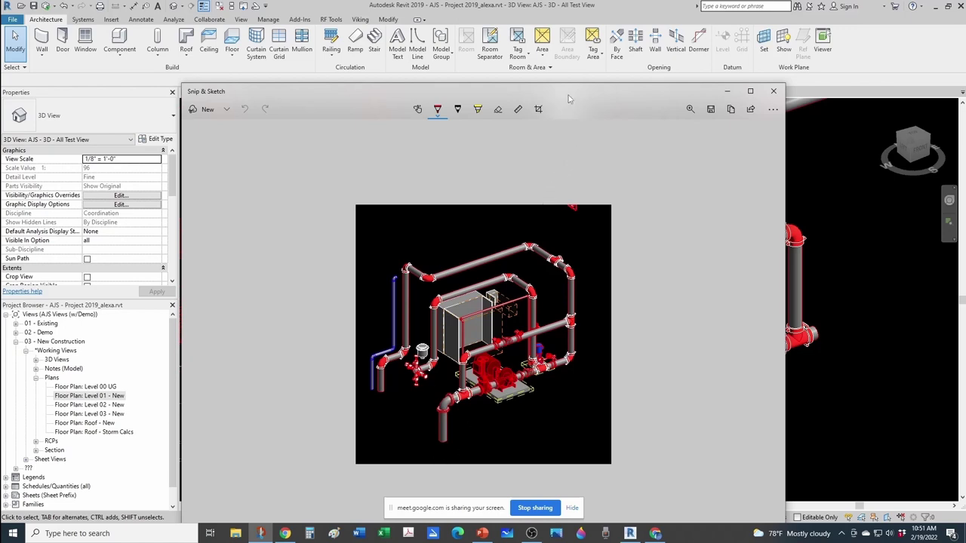
pyautogui.moveTo(571, 93); pyautogui.dragTo(965, 114)
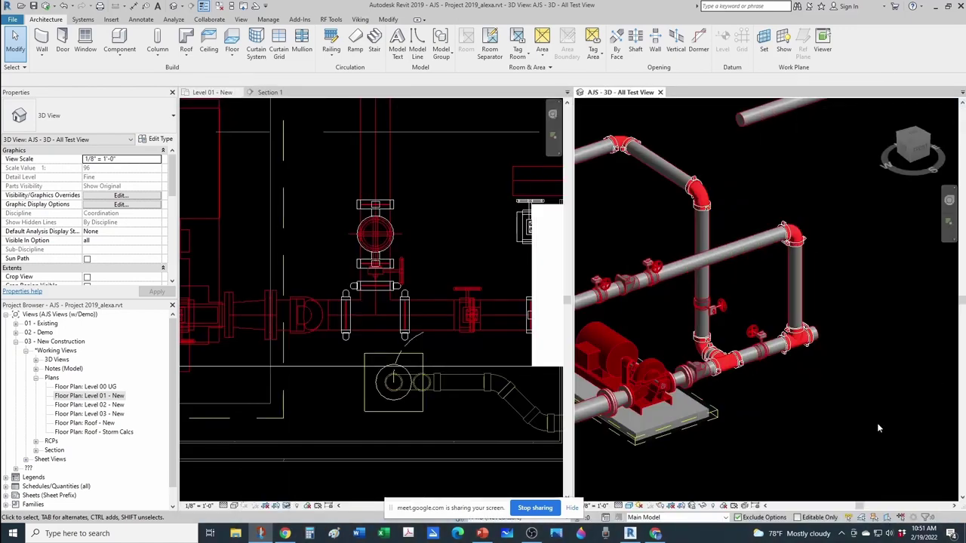
pyautogui.scroll(-3, 834, 415)
pyautogui.scroll(5, 680, 431)
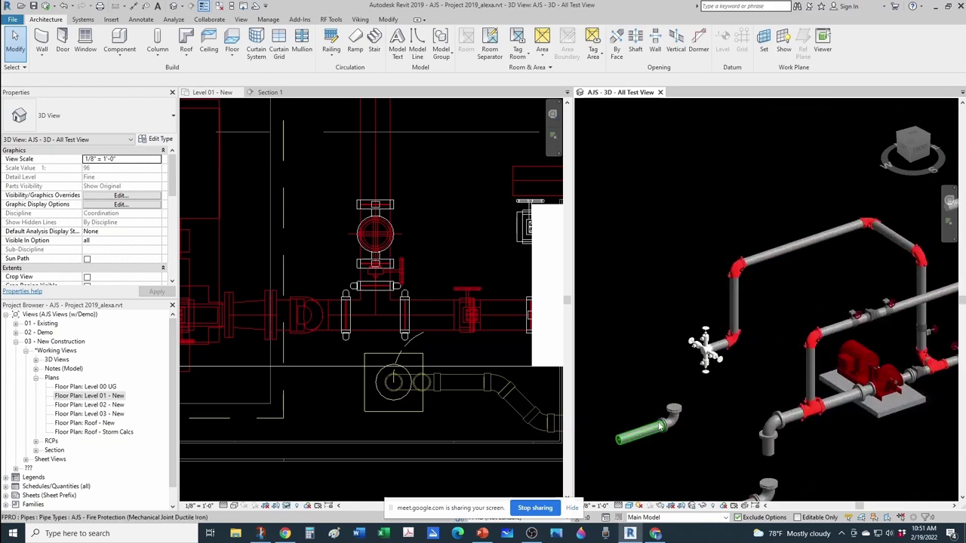
pyautogui.click(434, 392)
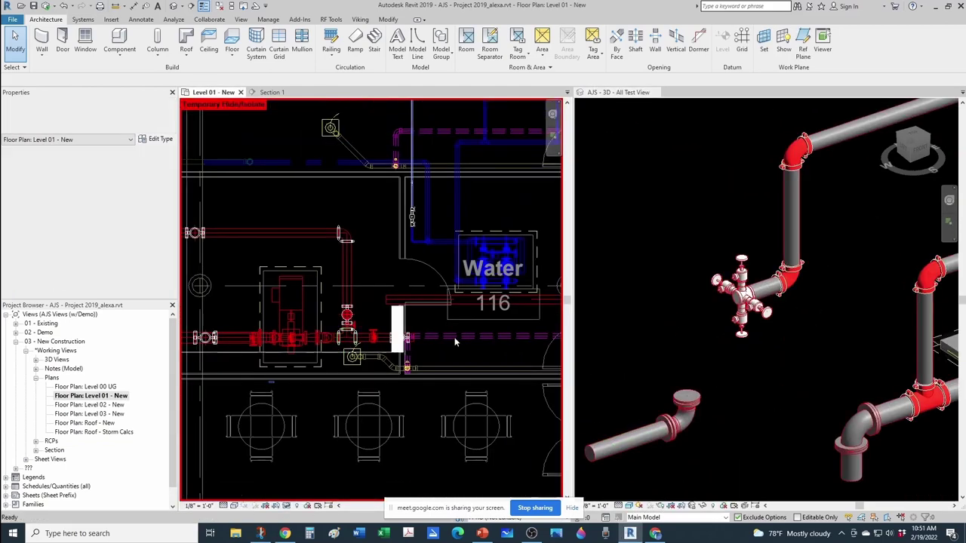
pyautogui.click(829, 364)
pyautogui.scroll(-1, 829, 365)
pyautogui.moveTo(860, 365); pyautogui.dragTo(592, 371, button='middle')
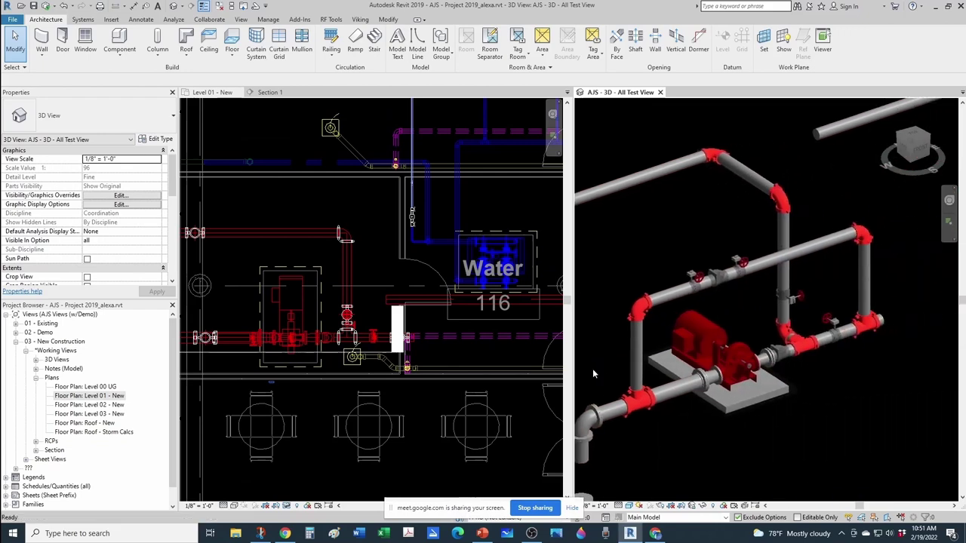
pyautogui.scroll(1, 890, 277)
pyautogui.scroll(2, 805, 319)
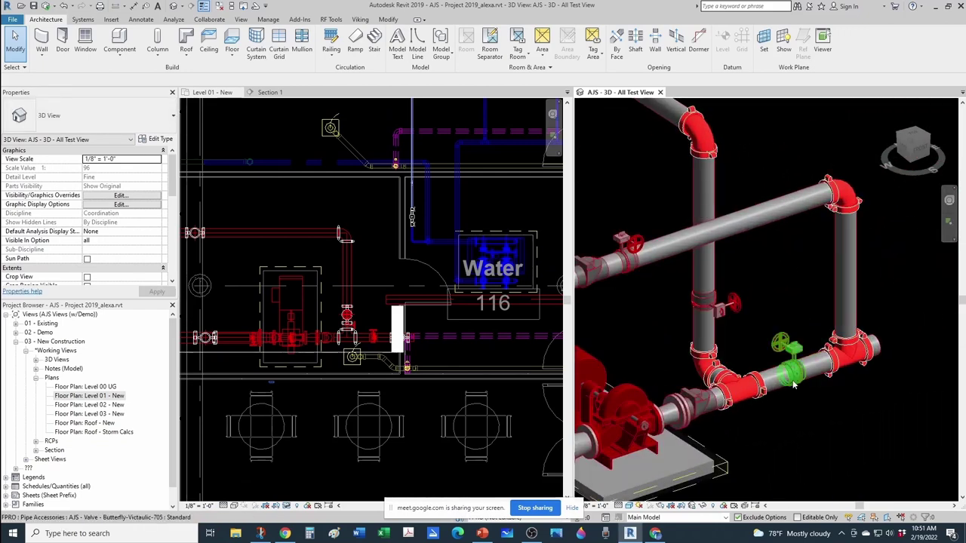
pyautogui.scroll(1, 794, 386)
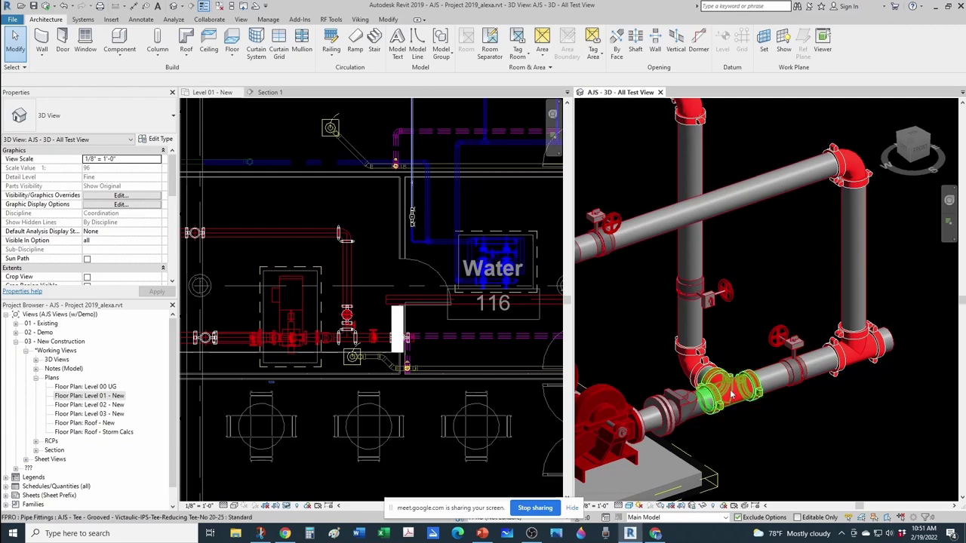
pyautogui.scroll(2, 731, 394)
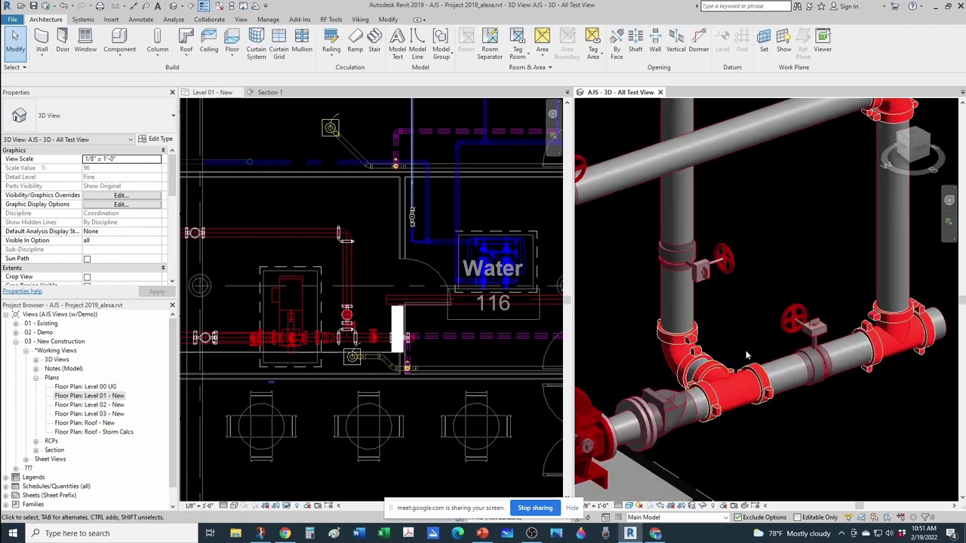
pyautogui.scroll(-4, 749, 367)
pyautogui.scroll(-3, 749, 367)
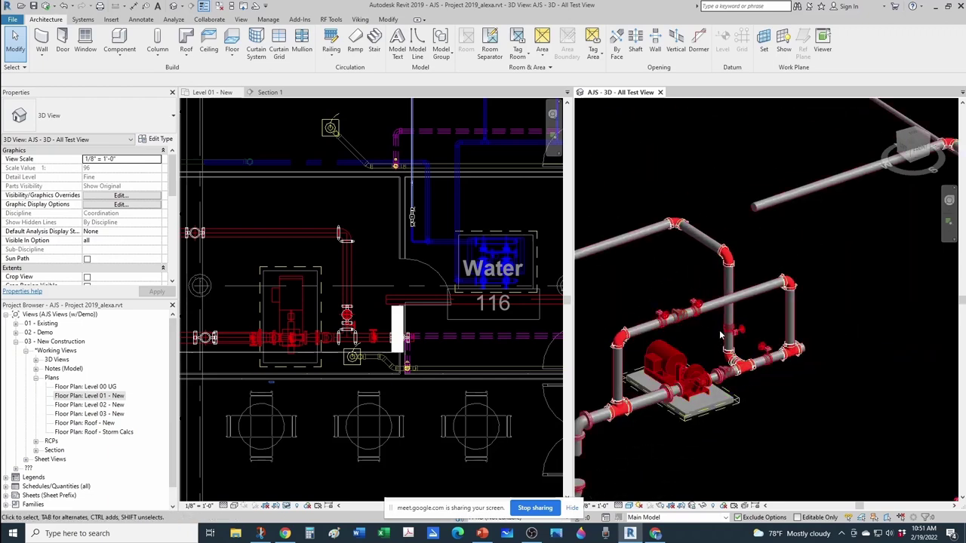
# Step: Extend the open discharge stub beyond the bypass tee as a 6" AJS - Fire Protection (Generic) pipe, past the wall opening
pyautogui.scroll(2, 799, 314)
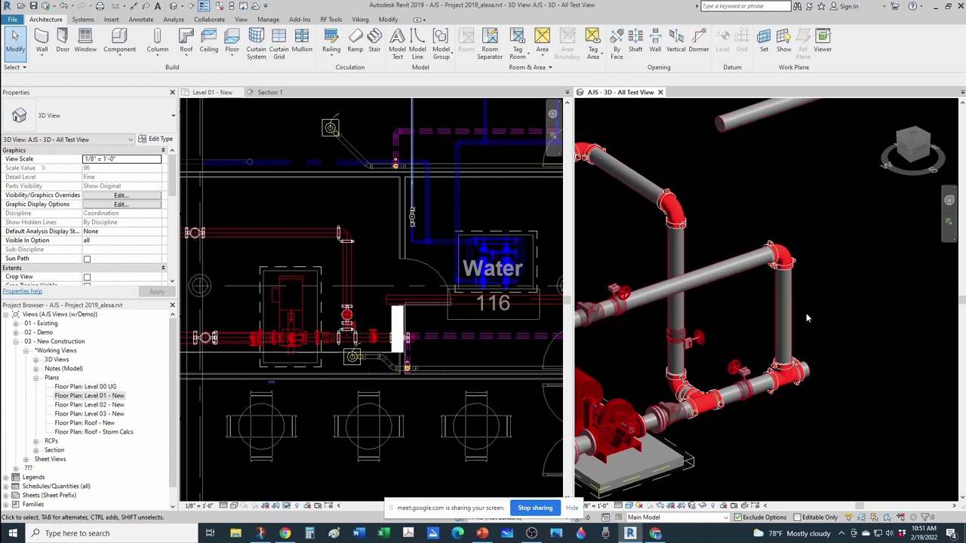
pyautogui.scroll(2, 837, 367)
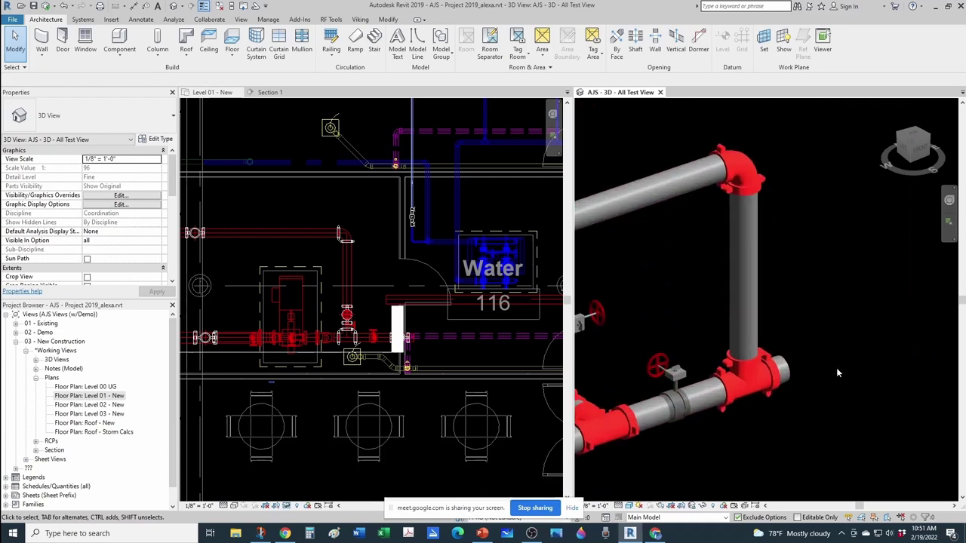
pyautogui.click(791, 375)
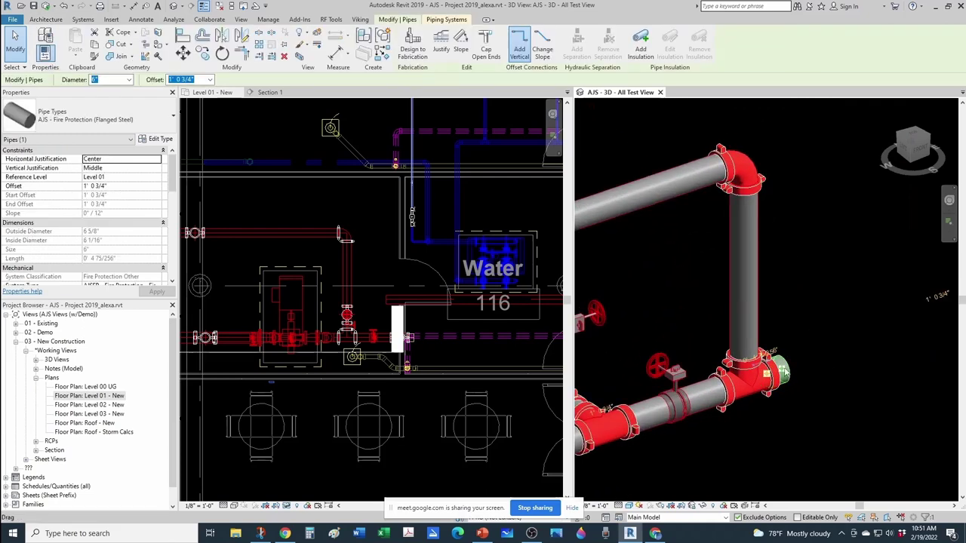
pyautogui.rightClick(785, 371)
pyautogui.click(825, 93)
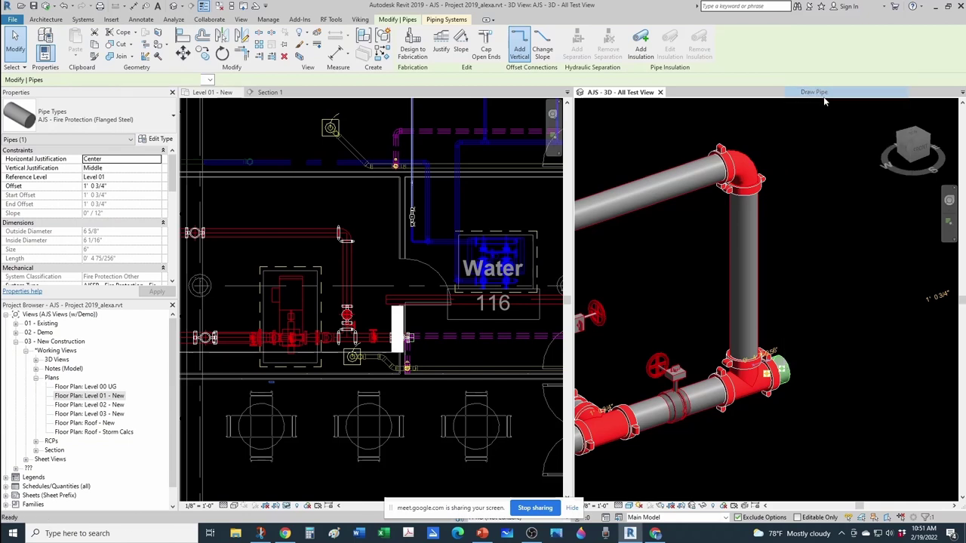
pyautogui.scroll(-2, 802, 370)
pyautogui.moveTo(802, 369); pyautogui.dragTo(762, 403, button='middle')
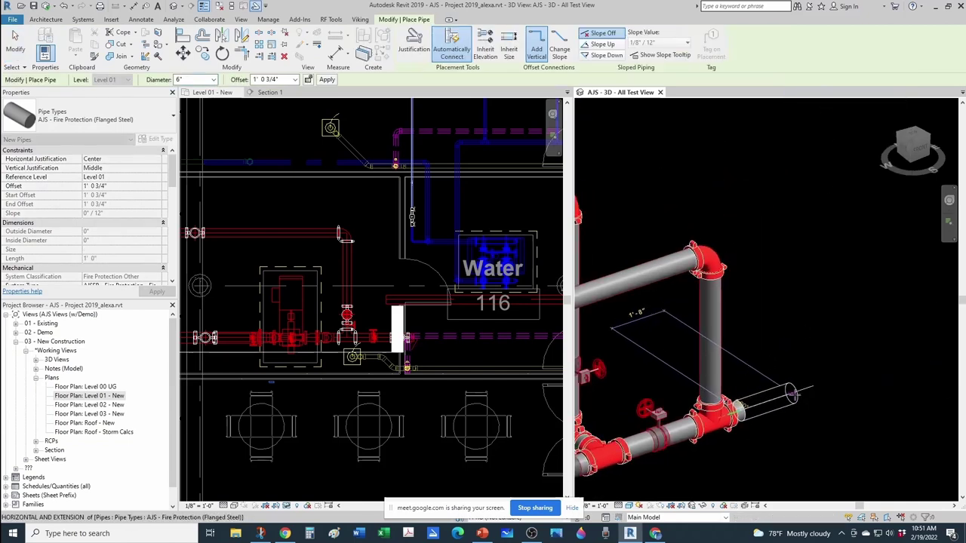
pyautogui.scroll(2, 791, 393)
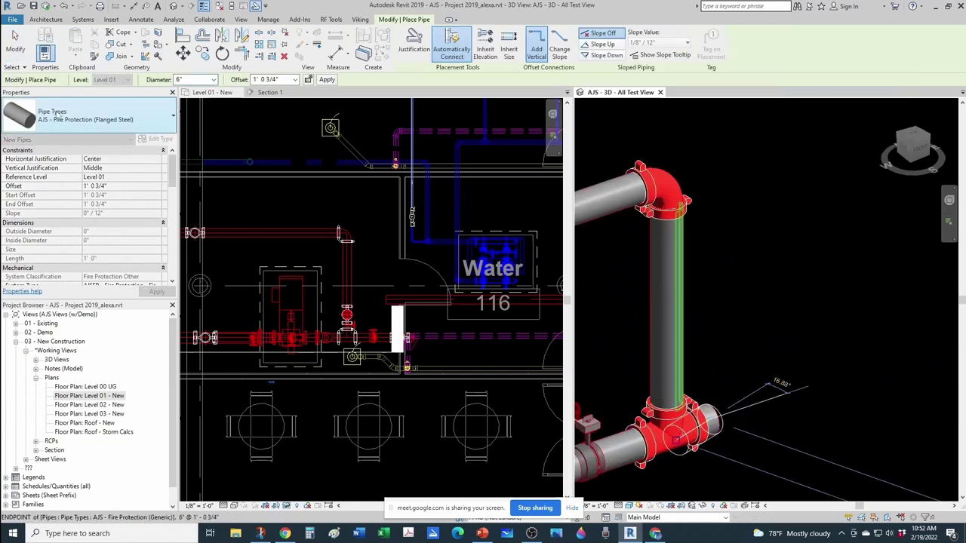
pyautogui.click(57, 117)
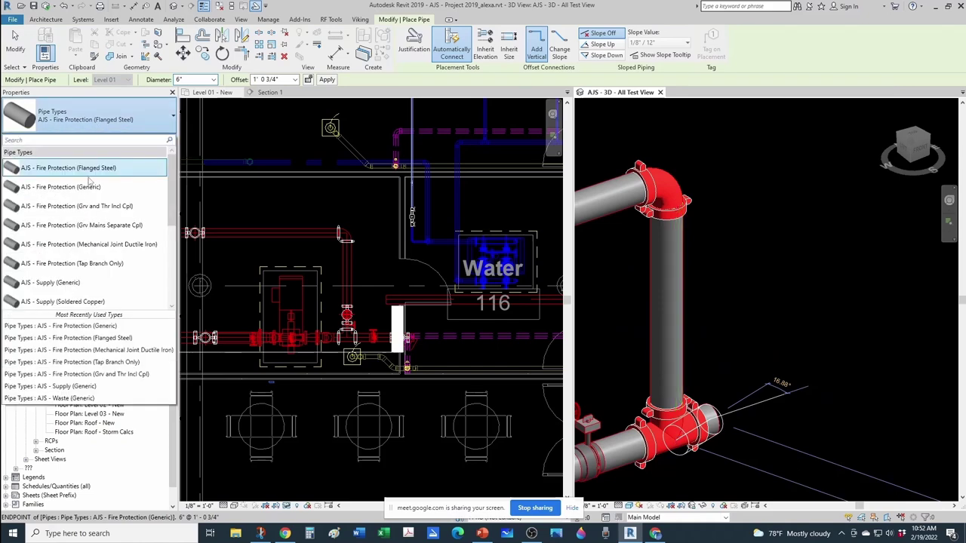
pyautogui.click(78, 186)
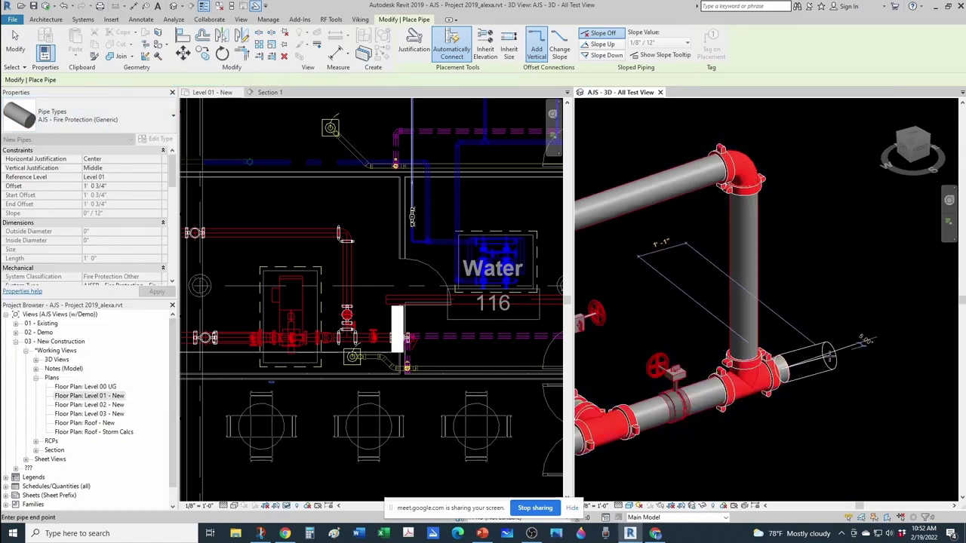
pyautogui.scroll(-3, 862, 345)
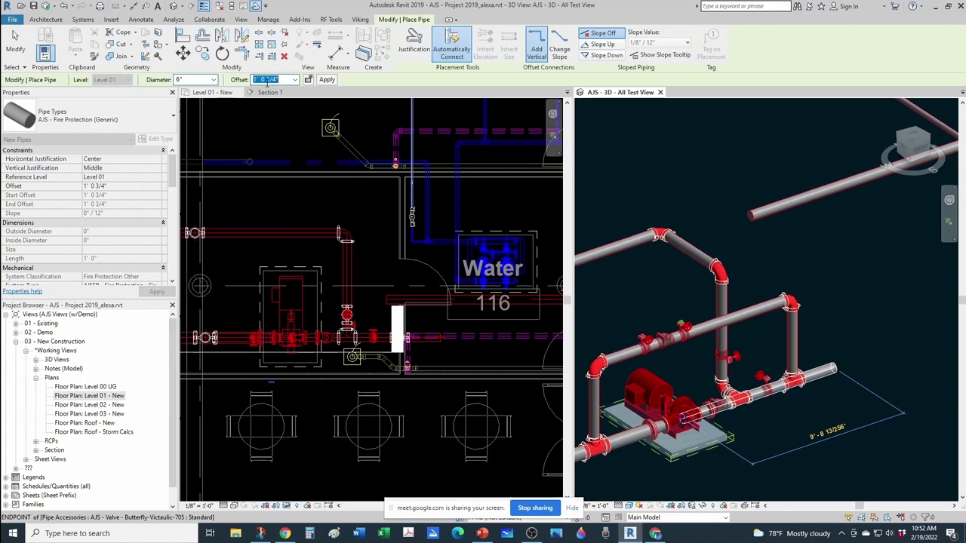
# Step: Raise the discharge pipe to a 9' 0" offset and run it square to the pump line up to the pump room's north wall
pyautogui.press('Return')
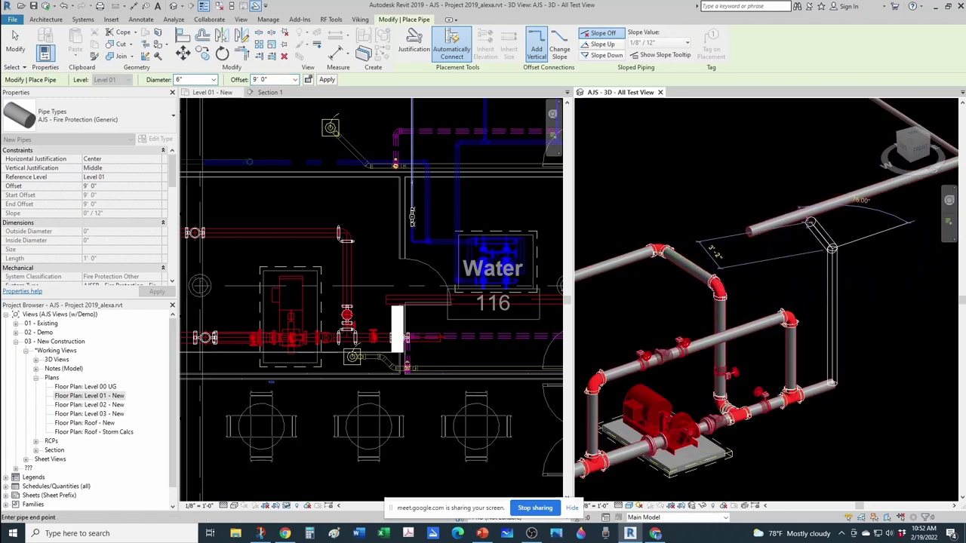
pyautogui.scroll(2, 787, 235)
pyautogui.scroll(3, 741, 183)
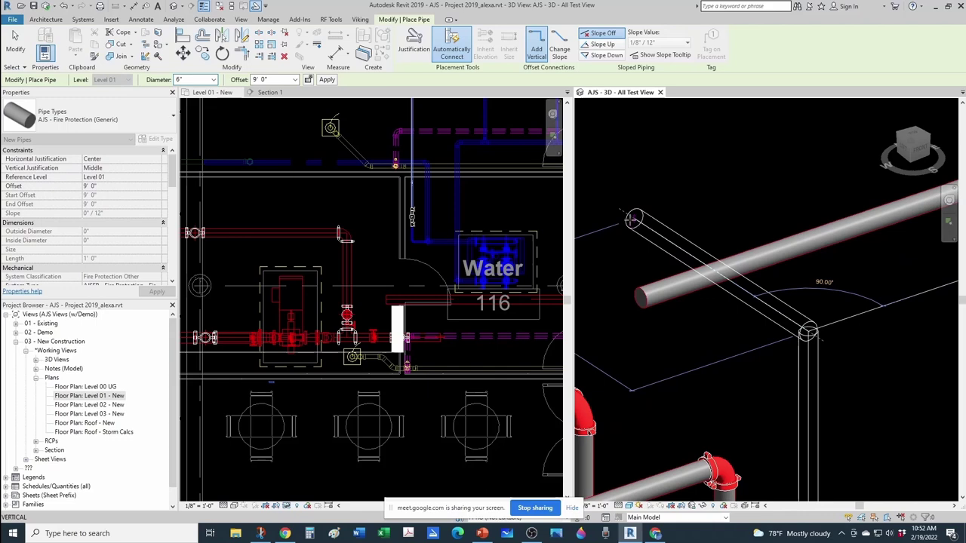
pyautogui.click(630, 219)
pyautogui.scroll(-2, 631, 219)
pyautogui.moveTo(659, 248); pyautogui.dragTo(843, 256, button='middle')
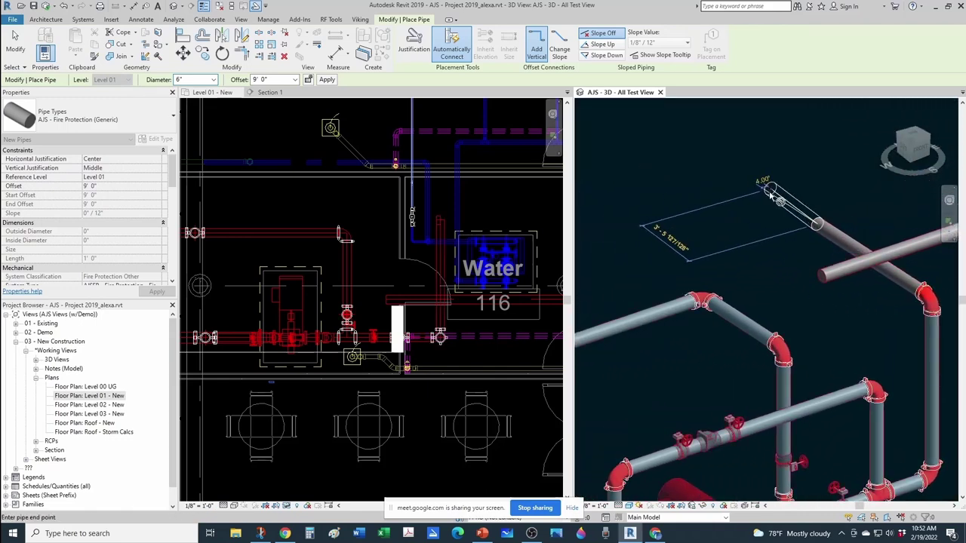
pyautogui.click(766, 192)
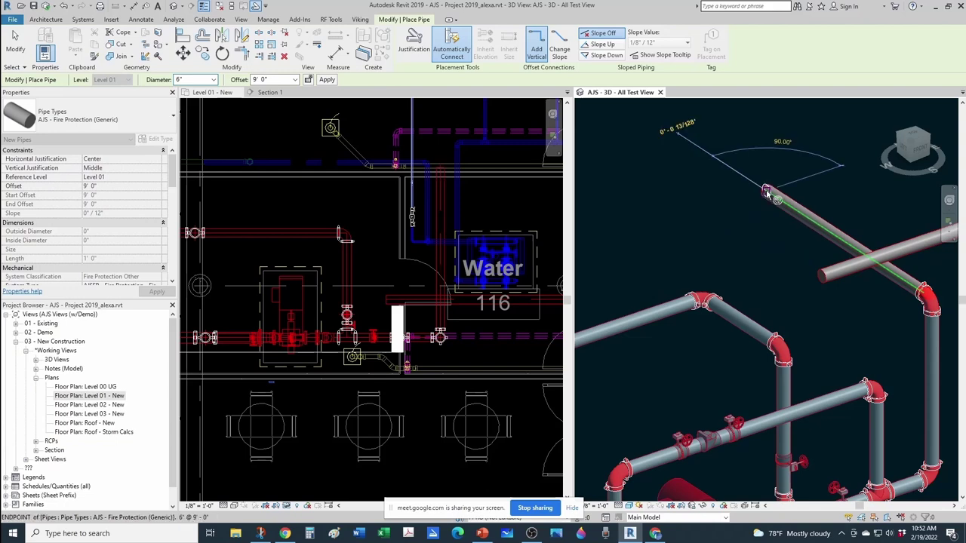
# Step: Turn the 9' 0" discharge run west along the pump room's north wall, and end it with a short northward leg about 2'-11" long
pyautogui.scroll(-1, 766, 192)
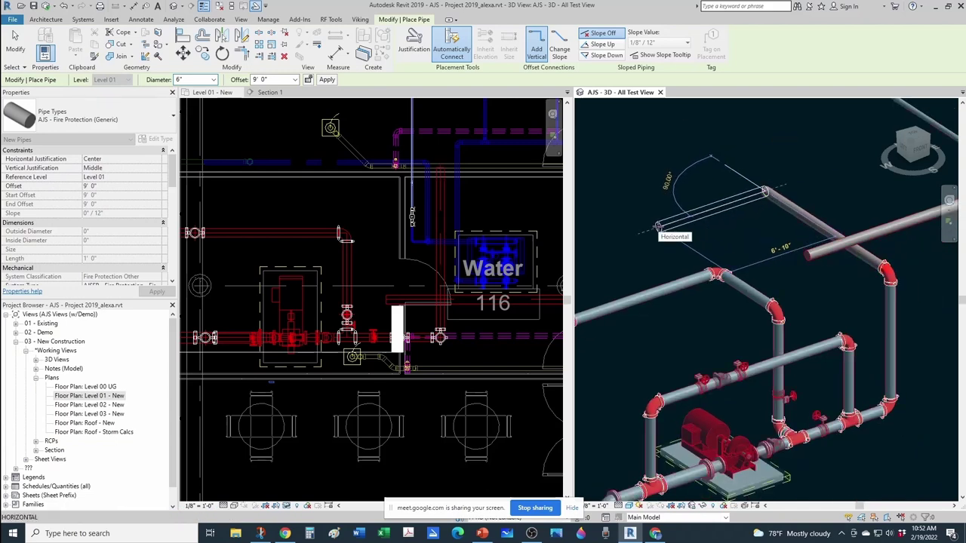
pyautogui.scroll(-2, 658, 231)
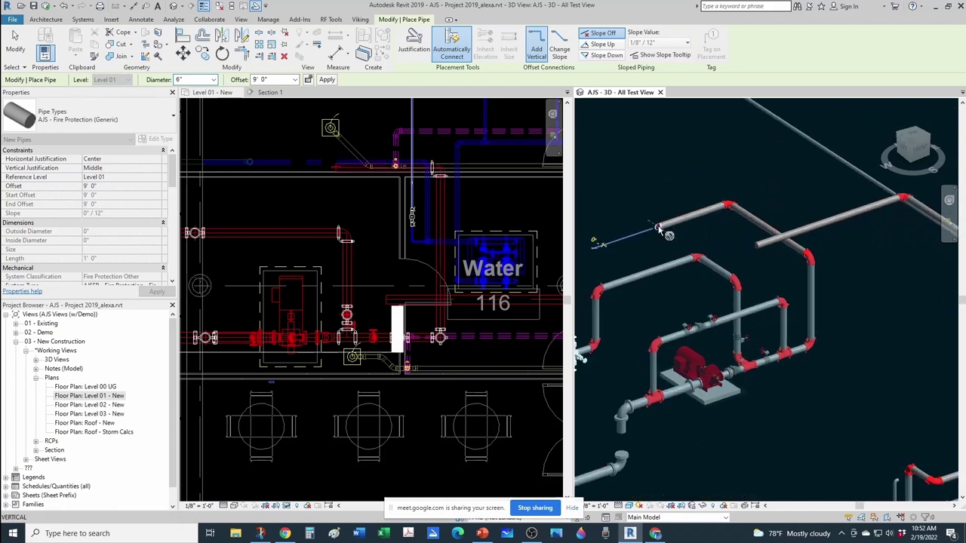
pyautogui.moveTo(689, 233); pyautogui.dragTo(767, 307, button='middle')
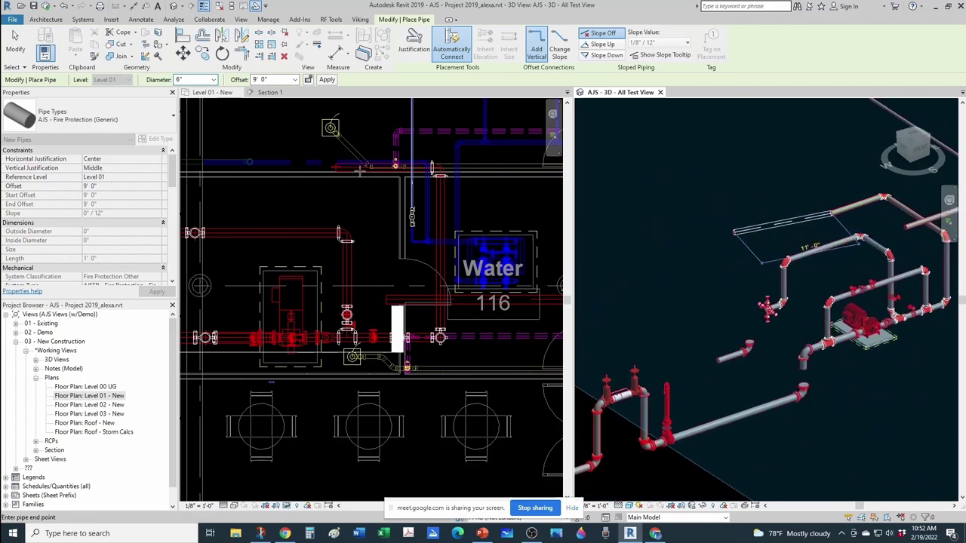
pyautogui.scroll(1, 784, 223)
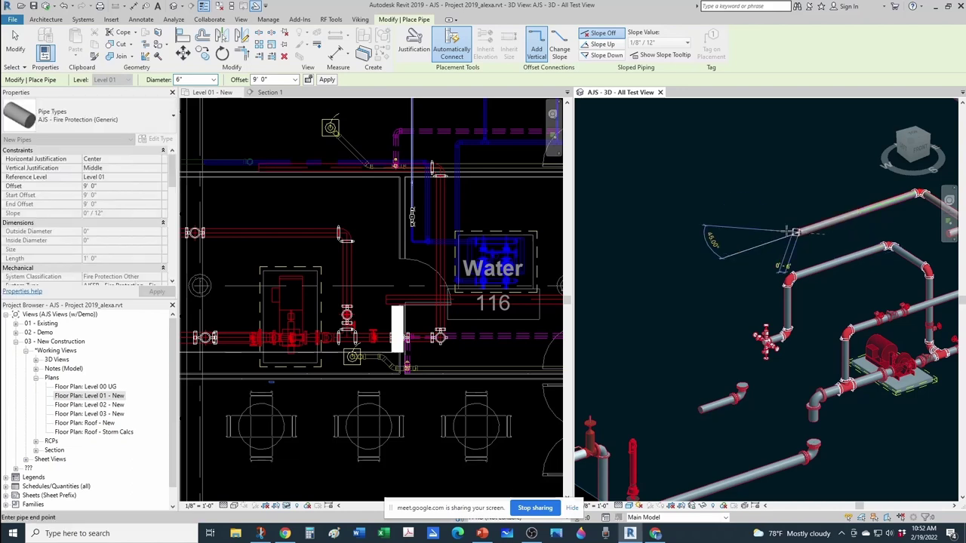
pyautogui.scroll(2, 776, 219)
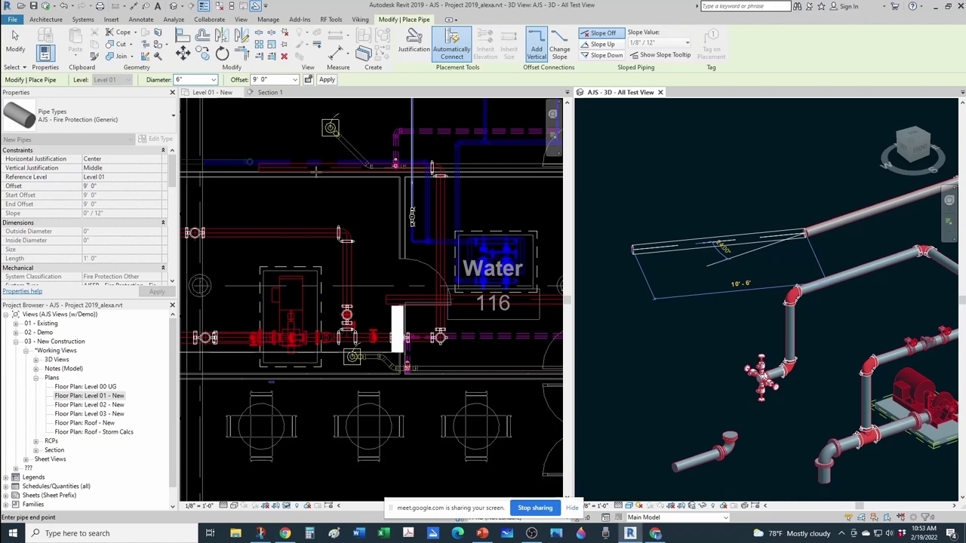
pyautogui.scroll(2, 781, 211)
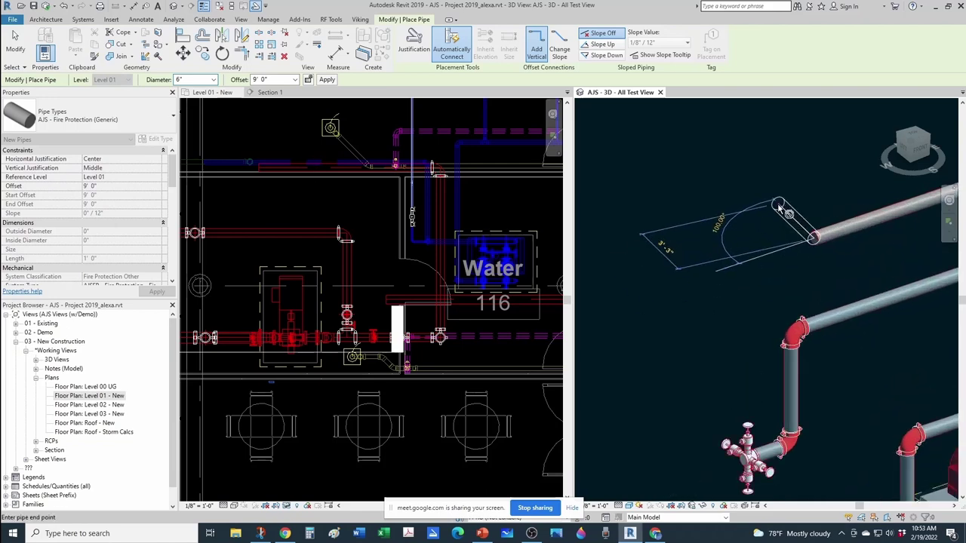
pyautogui.scroll(2, 780, 210)
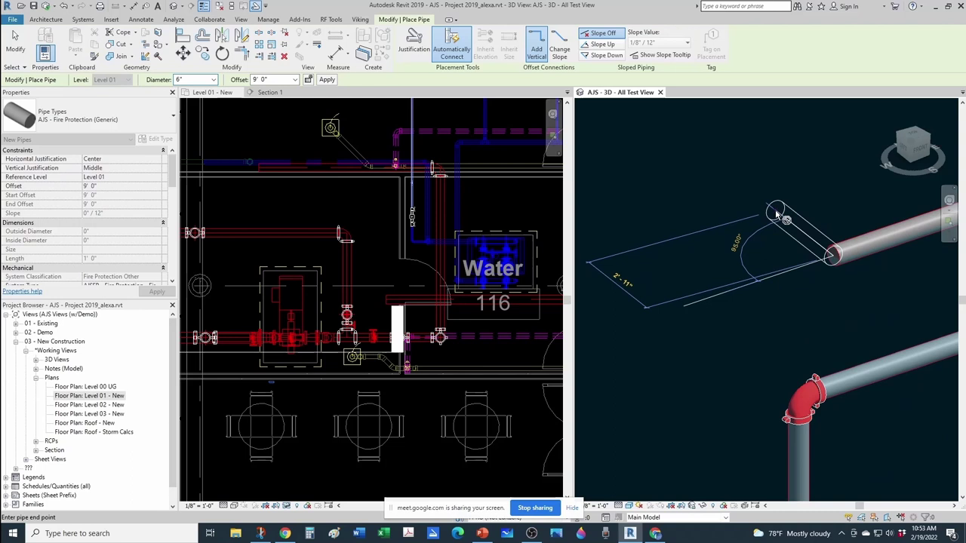
pyautogui.click(769, 214)
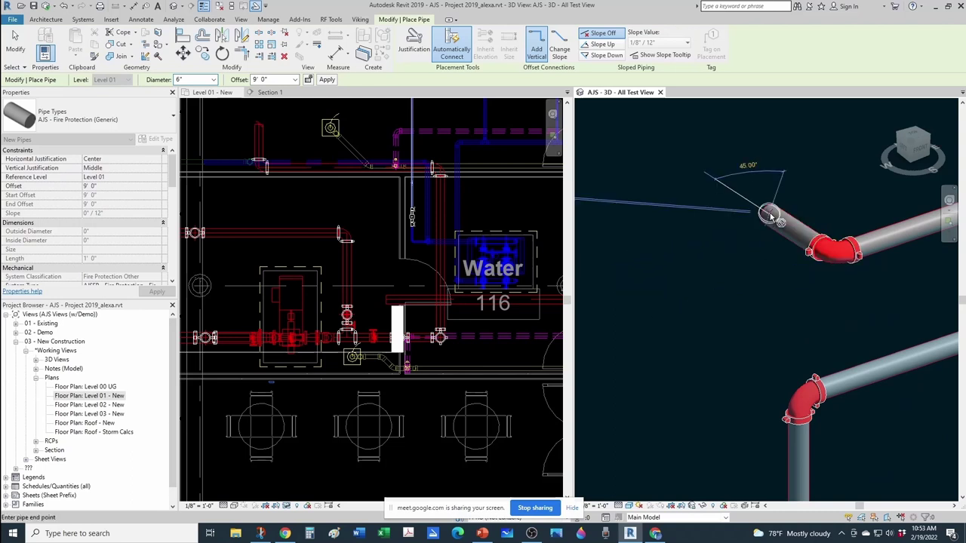
# Step: Drop the discharge run vertically to a 1' 0" offset, finish with a short horizontal stub heading west, and end pipe placement
pyautogui.scroll(-1, 769, 213)
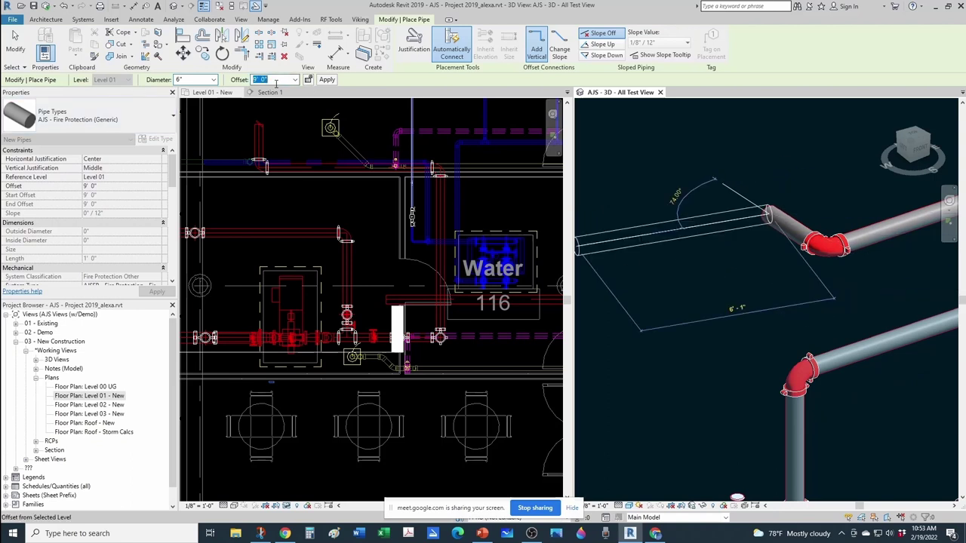
pyautogui.press('Return')
pyautogui.scroll(-2, 744, 350)
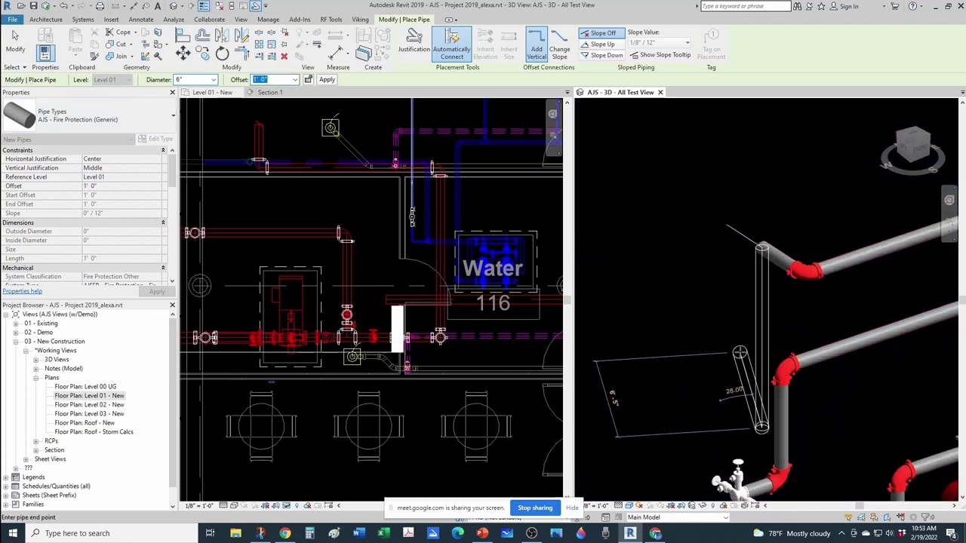
pyautogui.scroll(2, 728, 417)
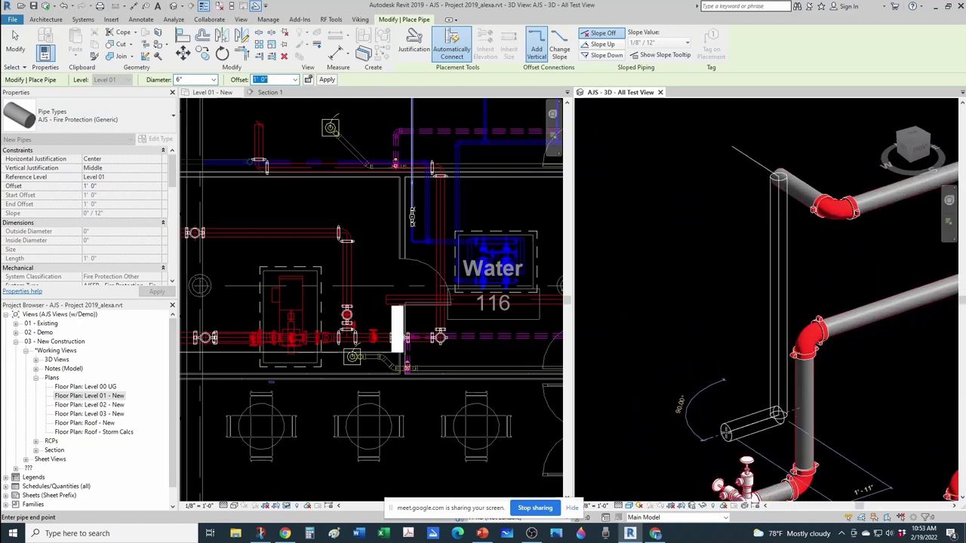
pyautogui.scroll(2, 726, 423)
pyautogui.scroll(2, 725, 432)
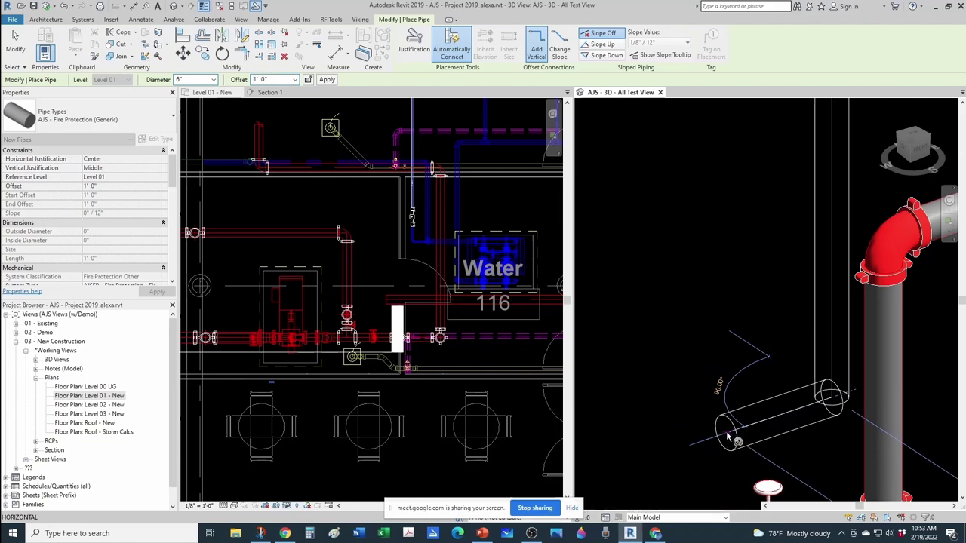
pyautogui.click(726, 431)
pyautogui.scroll(-3, 724, 421)
pyautogui.scroll(-3, 725, 417)
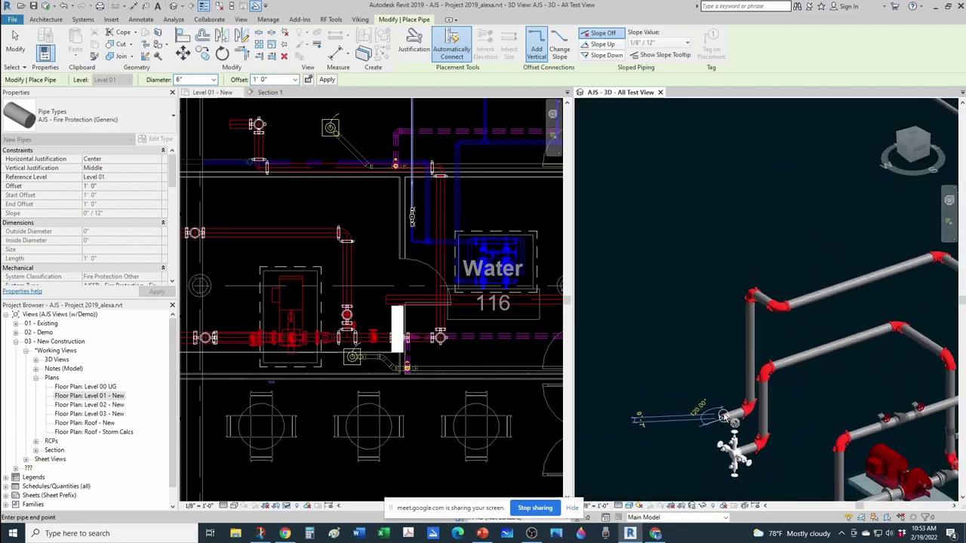
pyautogui.press('Escape')
pyautogui.press('Escape')
# Step: Nudge the 8' 0" test header pipe south toward the fire pump in the Level 01 - New plan
pyautogui.scroll(4, 718, 411)
pyautogui.click(339, 230)
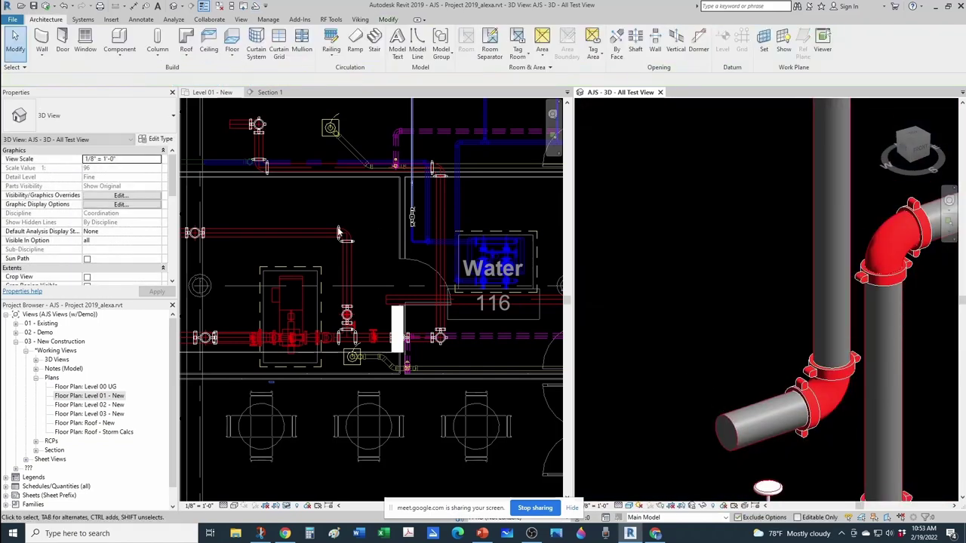
pyautogui.scroll(-2, 332, 209)
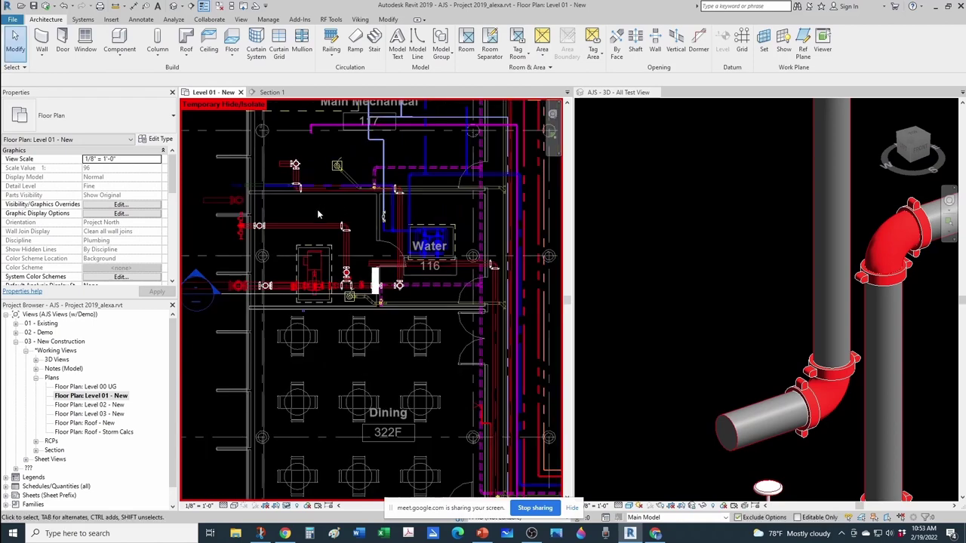
pyautogui.scroll(4, 316, 210)
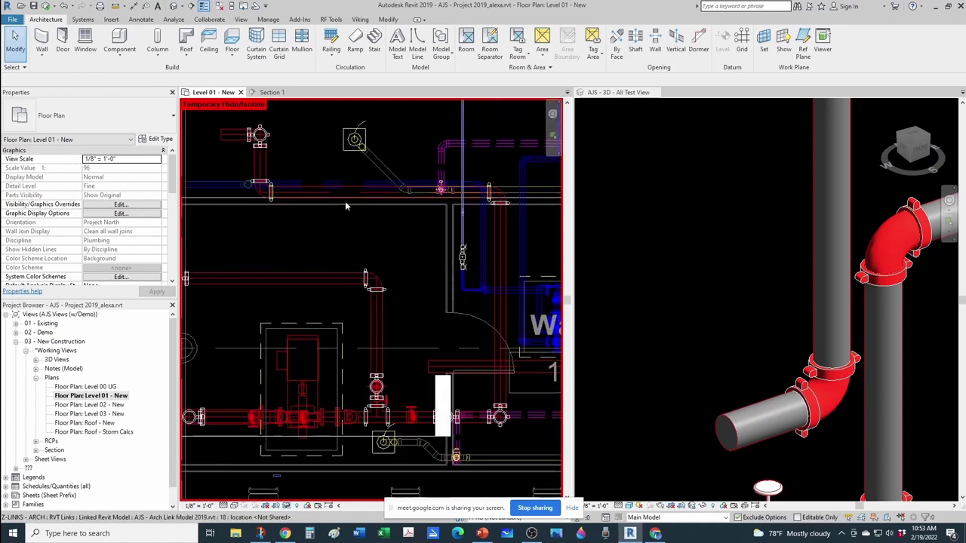
pyautogui.scroll(-2, 363, 267)
pyautogui.moveTo(322, 271); pyautogui.dragTo(394, 278, button='middle')
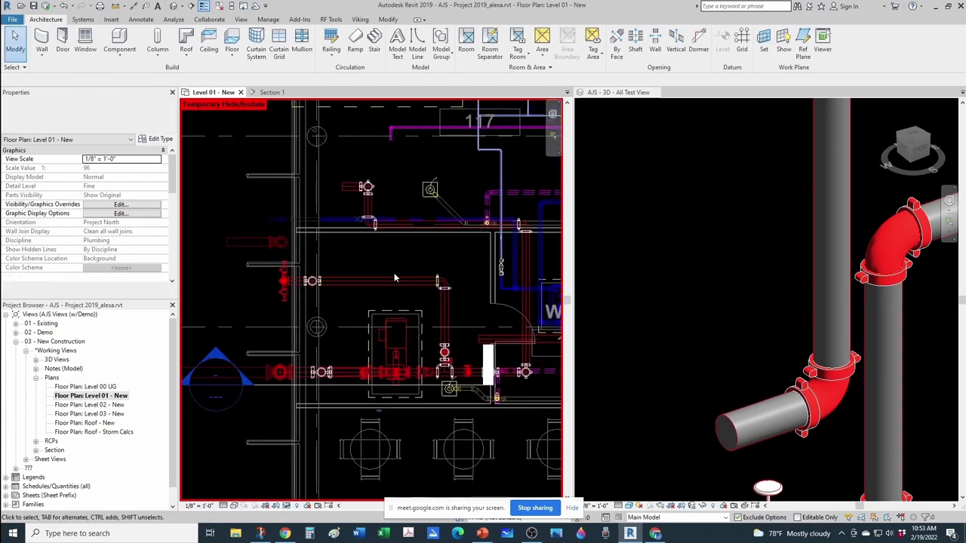
pyautogui.scroll(2, 394, 278)
pyautogui.click(394, 281)
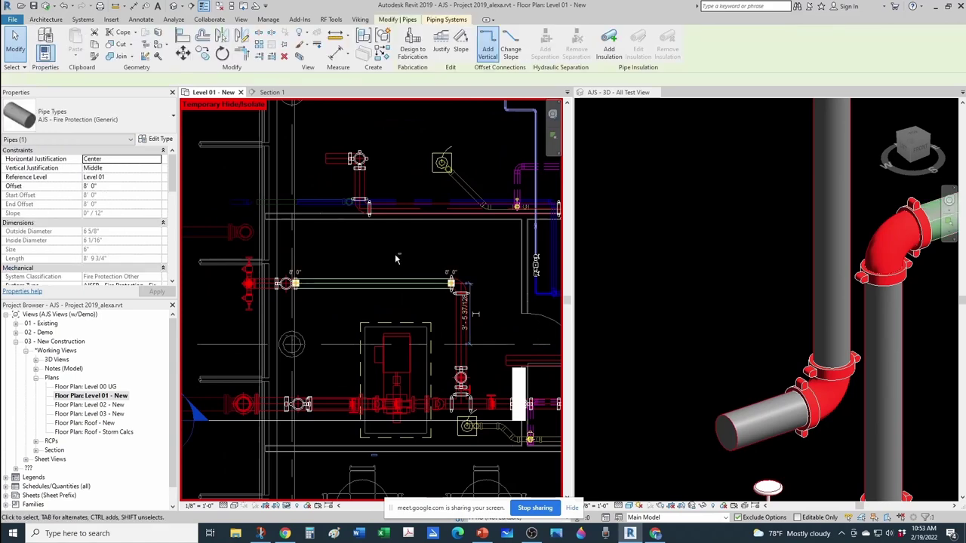
pyautogui.hotkey('shift', 'Down')
pyautogui.press('Escape')
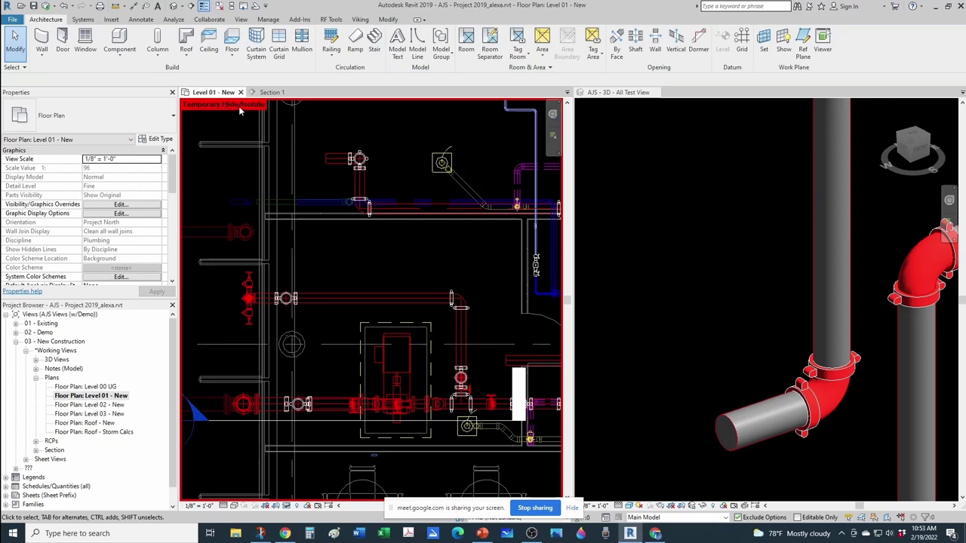
# Step: Reset the temporary hide/isolate in the Level 01 - New plan around the fire pump room
pyautogui.scroll(-1, 388, 269)
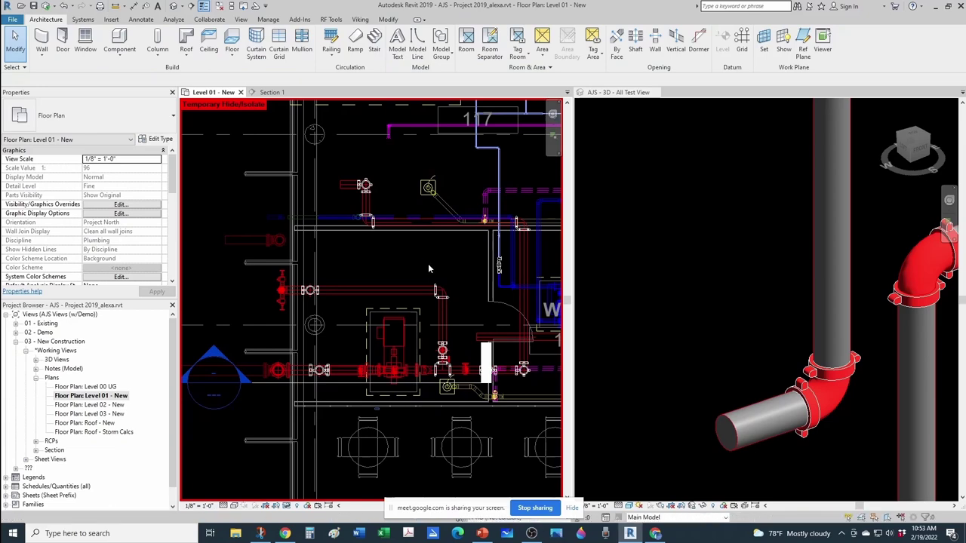
pyautogui.press('h')
pyautogui.press('r')
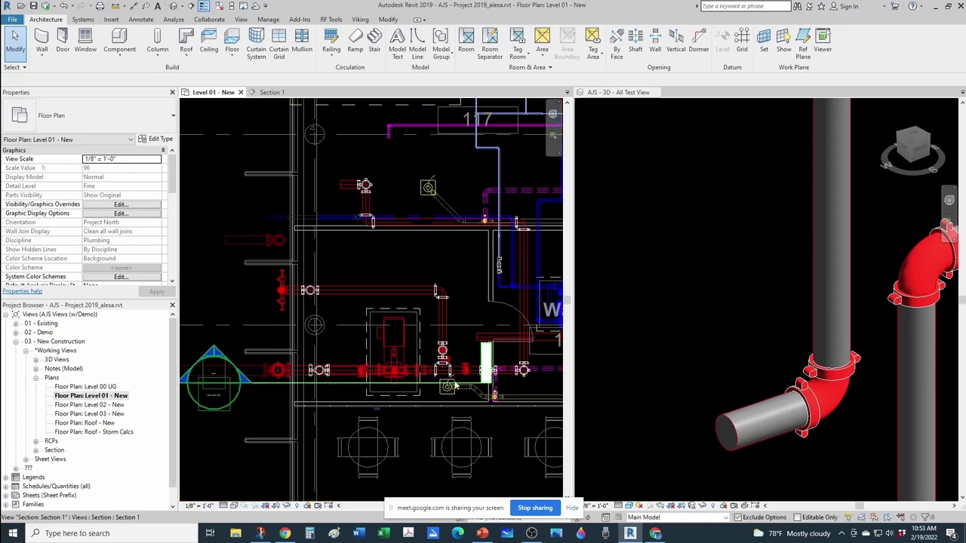
pyautogui.scroll(3, 452, 253)
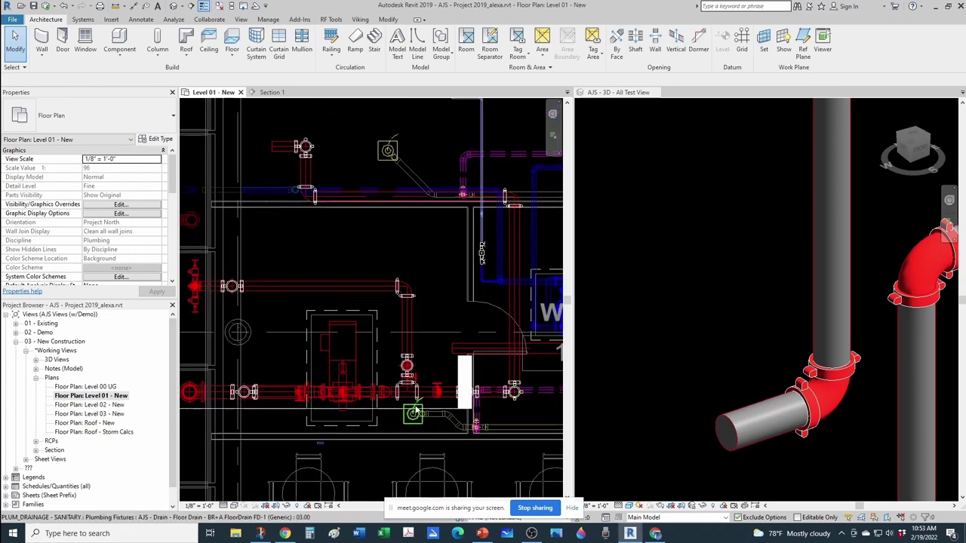
# Step: Delete the reducing tee joining the bypass to the discharge header, along with the bypass's vertical drop and its elbow
pyautogui.scroll(2, 411, 411)
pyautogui.scroll(-5, 780, 342)
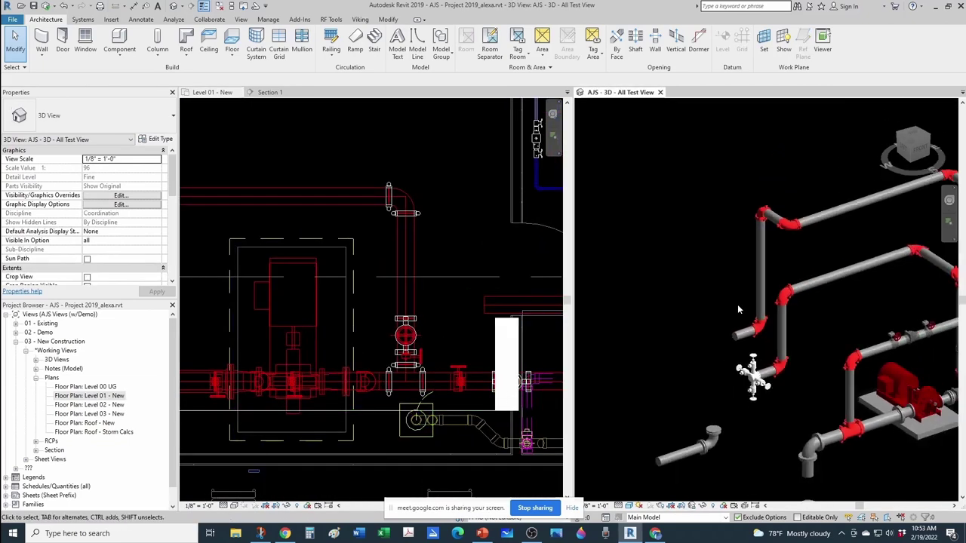
pyautogui.scroll(5, 746, 373)
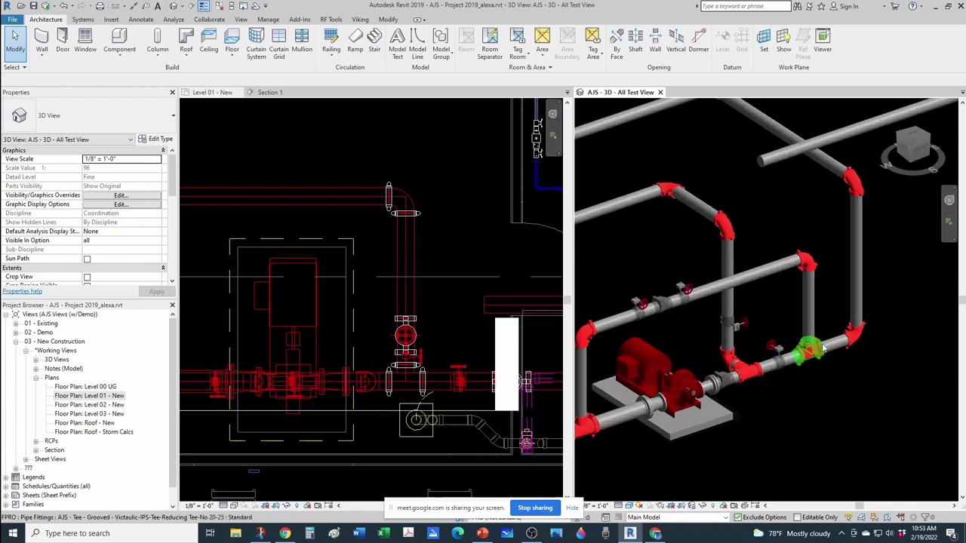
pyautogui.press('Tab')
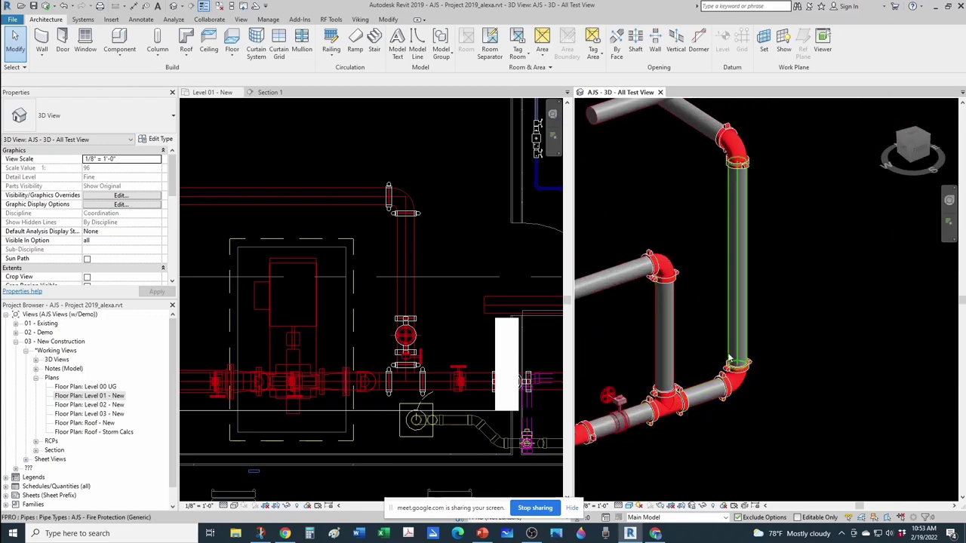
pyautogui.scroll(-3, 712, 344)
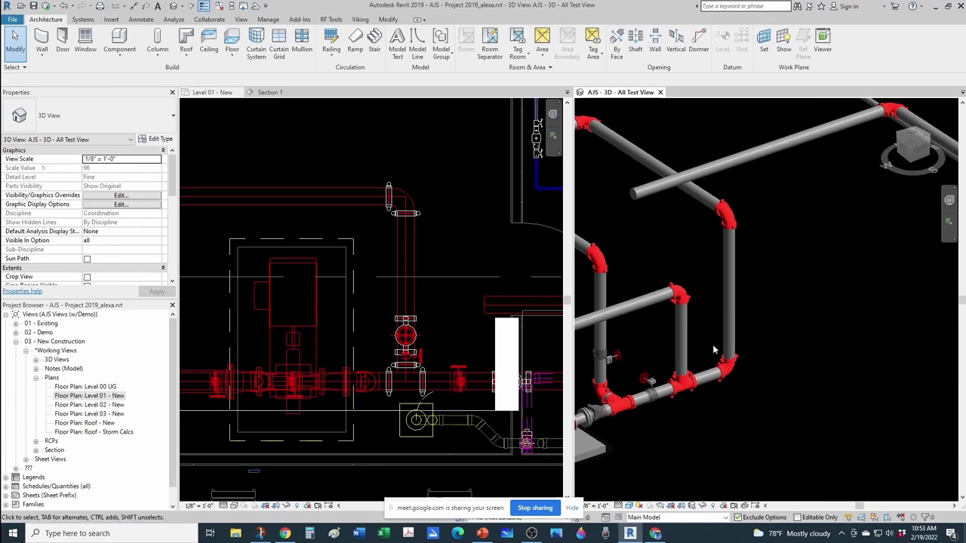
pyautogui.click(686, 395)
pyautogui.press('Delete')
pyautogui.scroll(3, 688, 389)
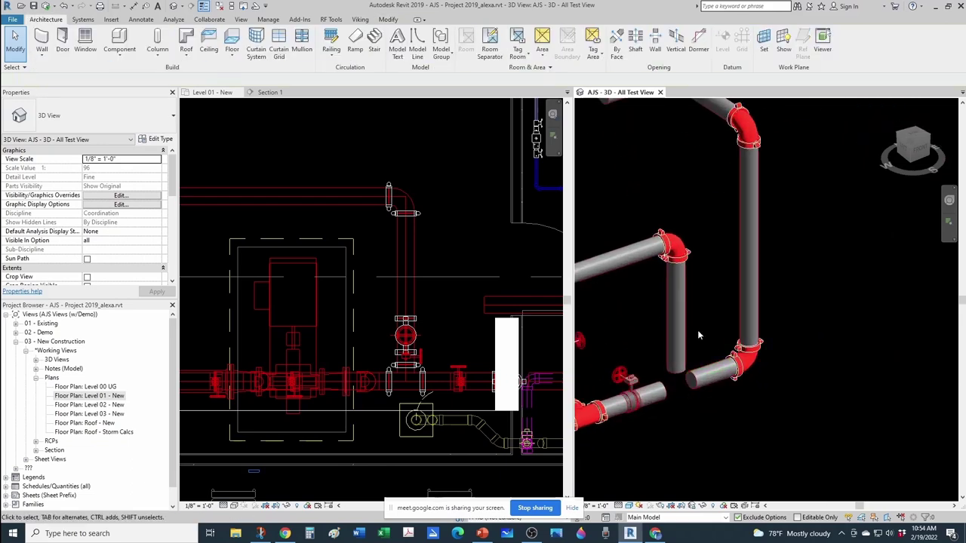
pyautogui.click(679, 271)
pyautogui.press('Delete')
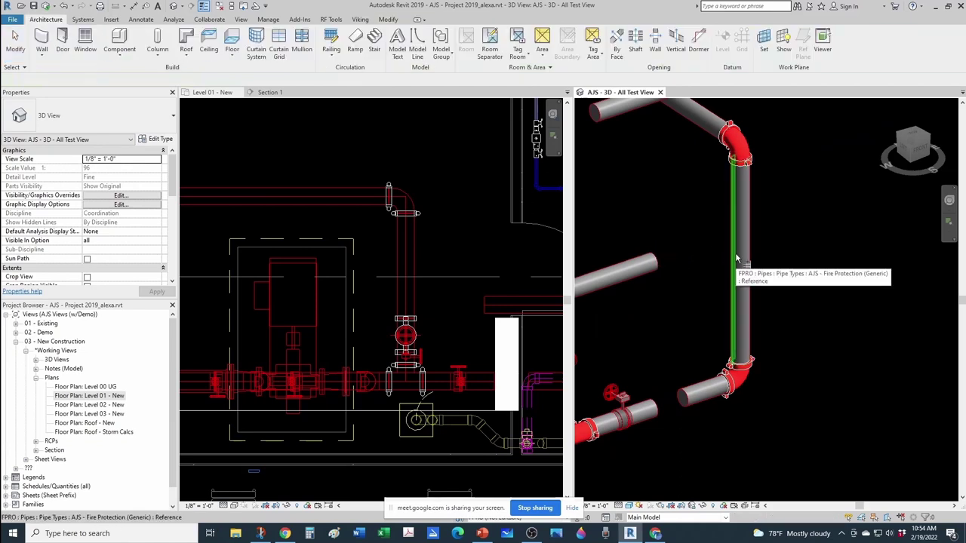
# Step: Extend the horizontal bypass pipe to the discharge riser so it connects with a tee
pyautogui.click(735, 255)
pyautogui.click(653, 266)
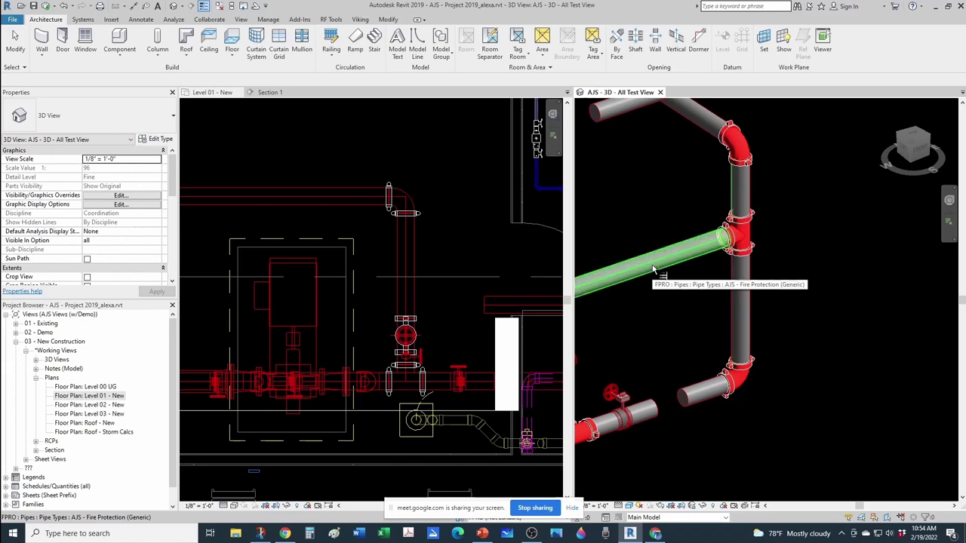
pyautogui.press('Escape')
pyautogui.scroll(-2, 676, 308)
pyautogui.scroll(2, 682, 362)
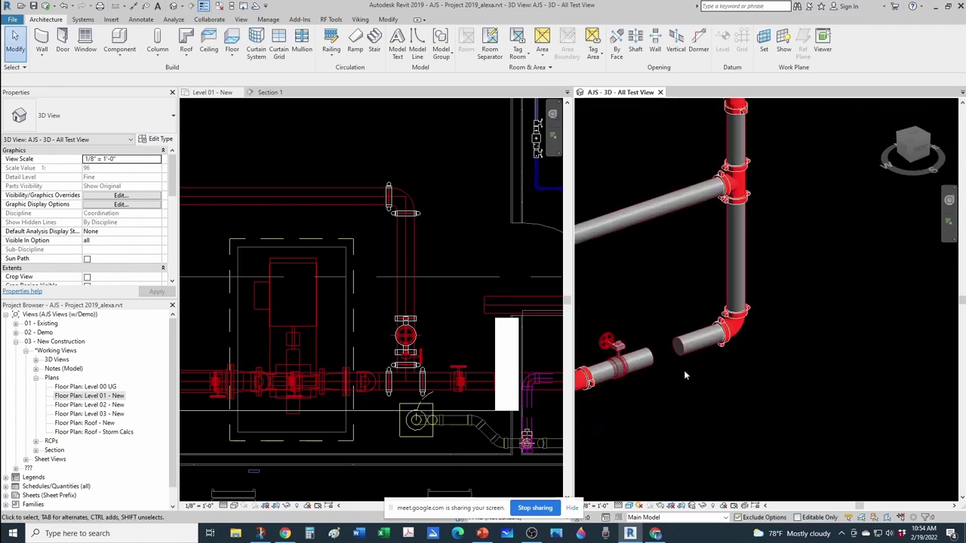
# Step: Join the two open pipe ends of the discharge header with Trim/Extend to Corner, closing the gap beside the control valve
pyautogui.press('t')
pyautogui.press('r')
pyautogui.scroll(1, 685, 371)
pyautogui.click(642, 361)
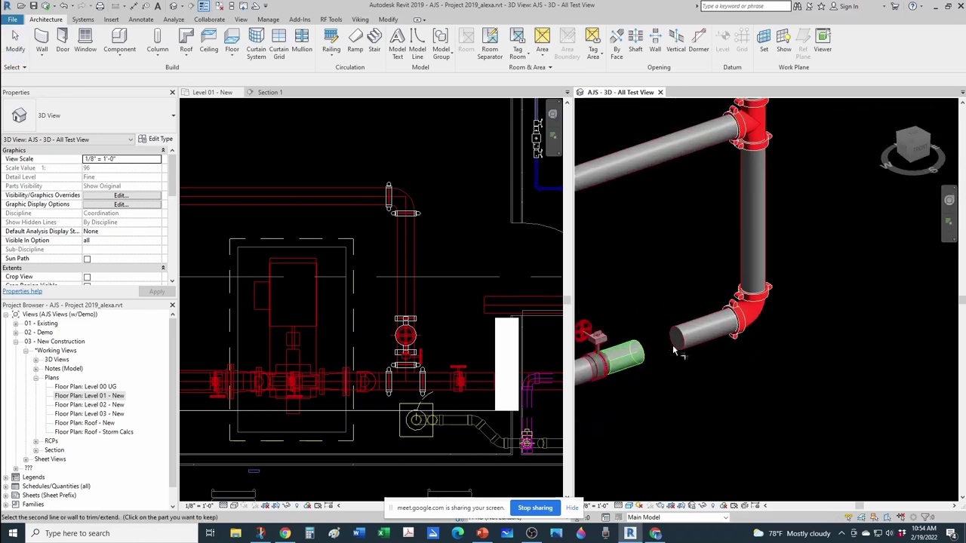
pyautogui.click(675, 352)
pyautogui.press('Escape')
pyautogui.scroll(-2, 693, 348)
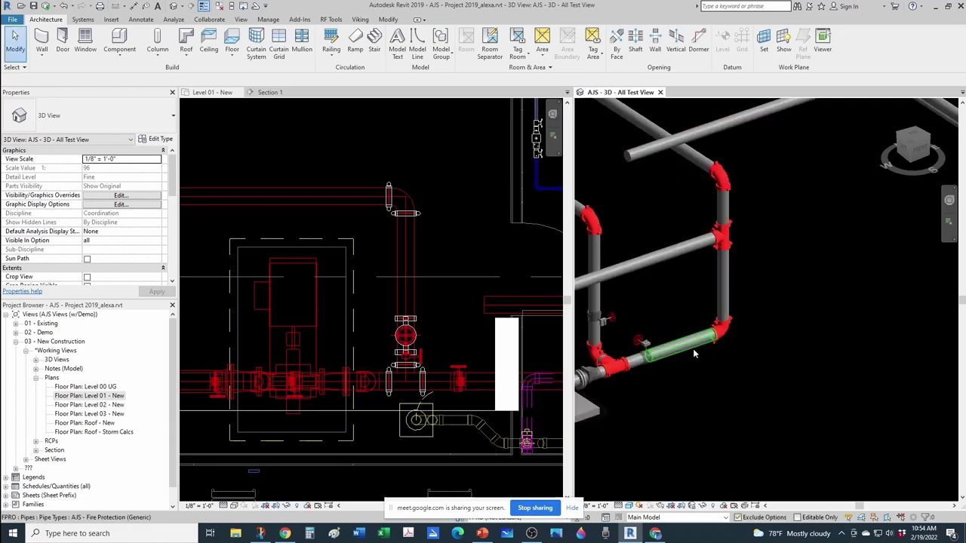
# Step: Nudge the discharge riser west toward the fire pump in the Level 01 - New plan, pulling it inside the pump room's east wall
pyautogui.click(721, 294)
pyautogui.click(447, 337)
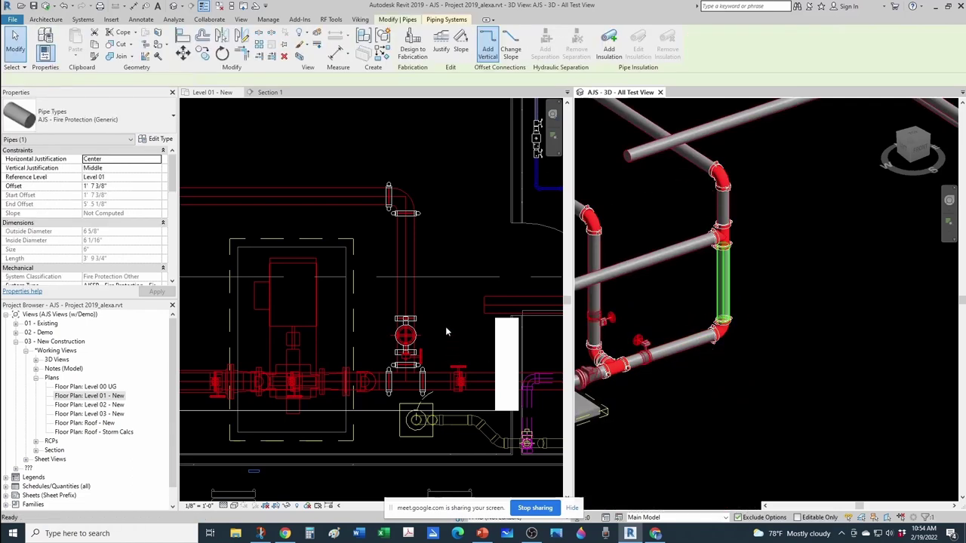
pyautogui.press('Left')
pyautogui.press('Left')
pyautogui.press('Left')
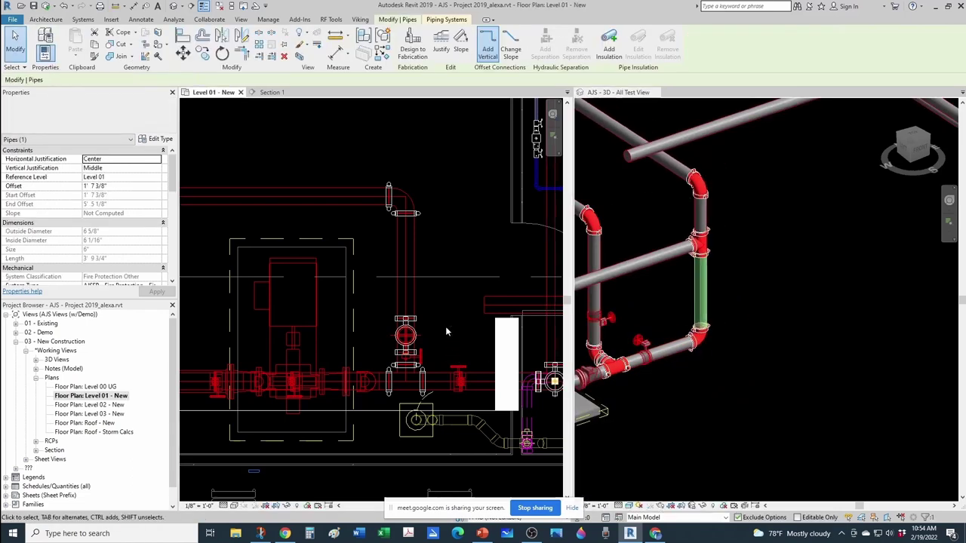
pyautogui.press('Left')
pyautogui.press('Left')
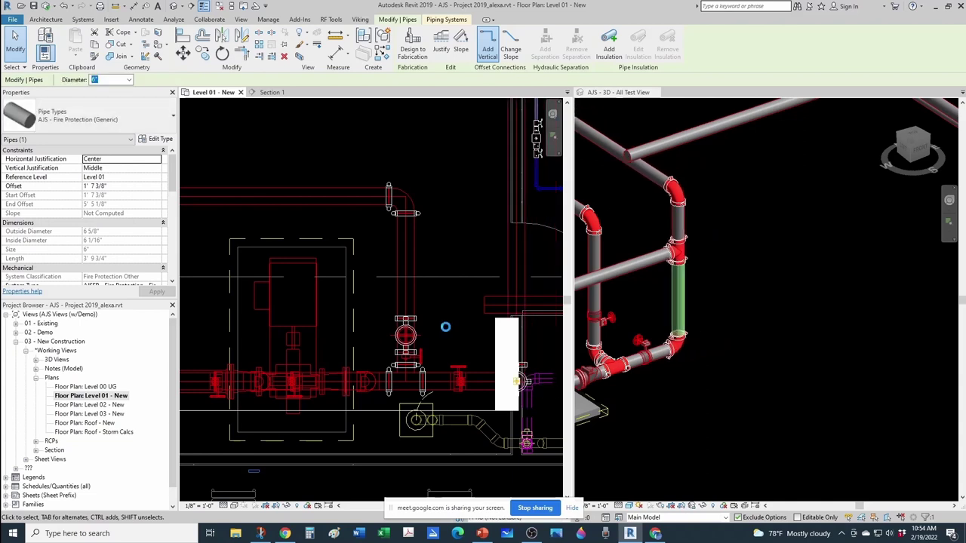
pyautogui.press('Left')
pyautogui.press('Left')
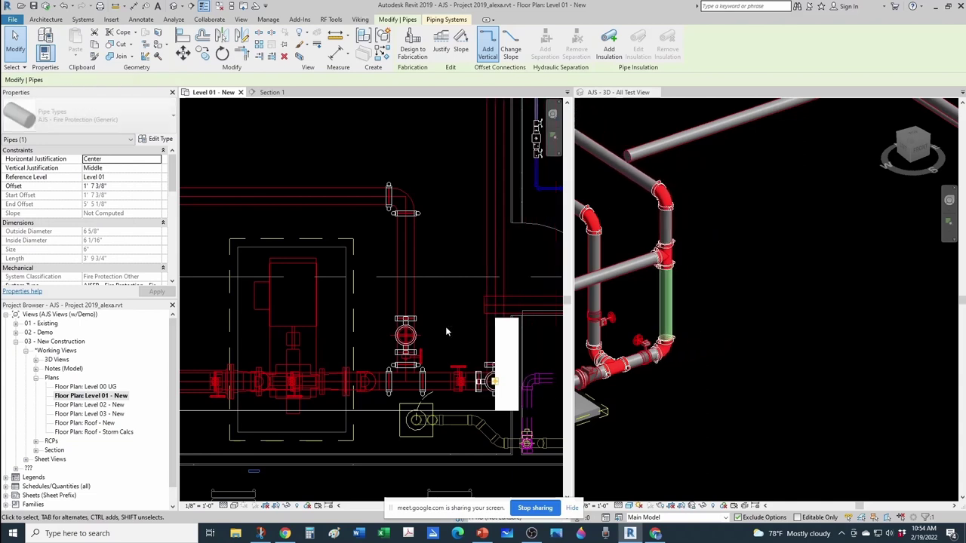
pyautogui.press('Escape')
# Step: Move the Section 1 line south out of the fire pump room into the dining area
pyautogui.scroll(-4, 461, 324)
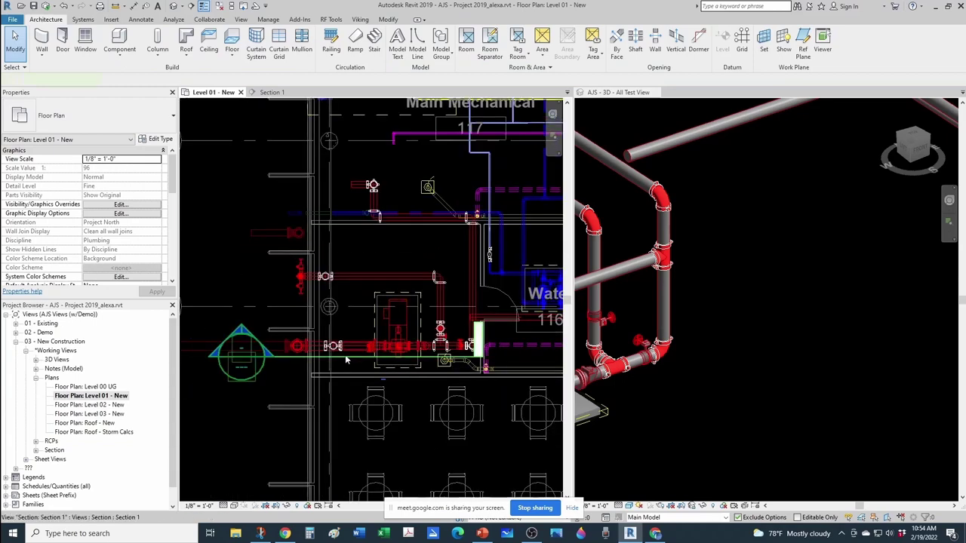
pyautogui.click(345, 355)
pyautogui.scroll(1, 345, 355)
pyautogui.moveTo(357, 390); pyautogui.dragTo(368, 476)
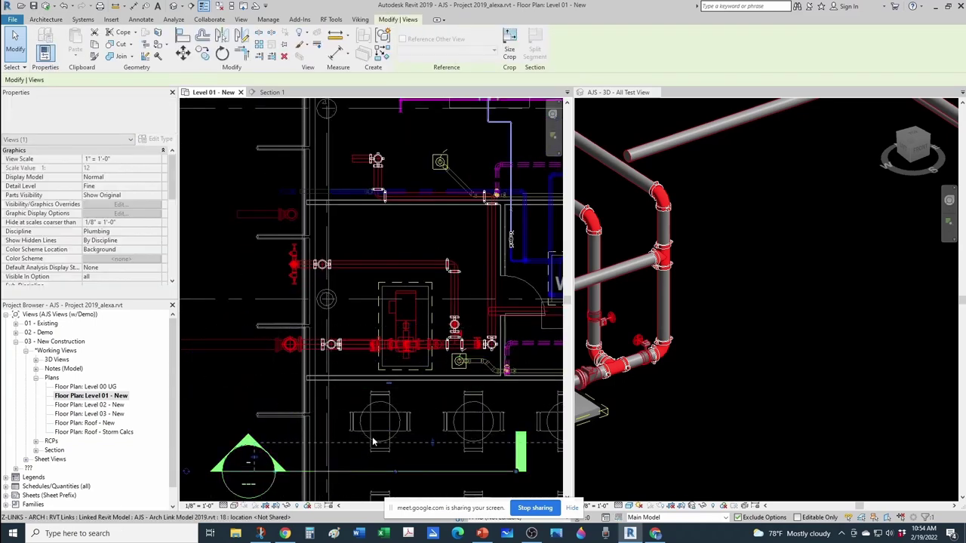
pyautogui.press('Escape')
pyautogui.scroll(2, 475, 372)
pyautogui.scroll(-2, 477, 315)
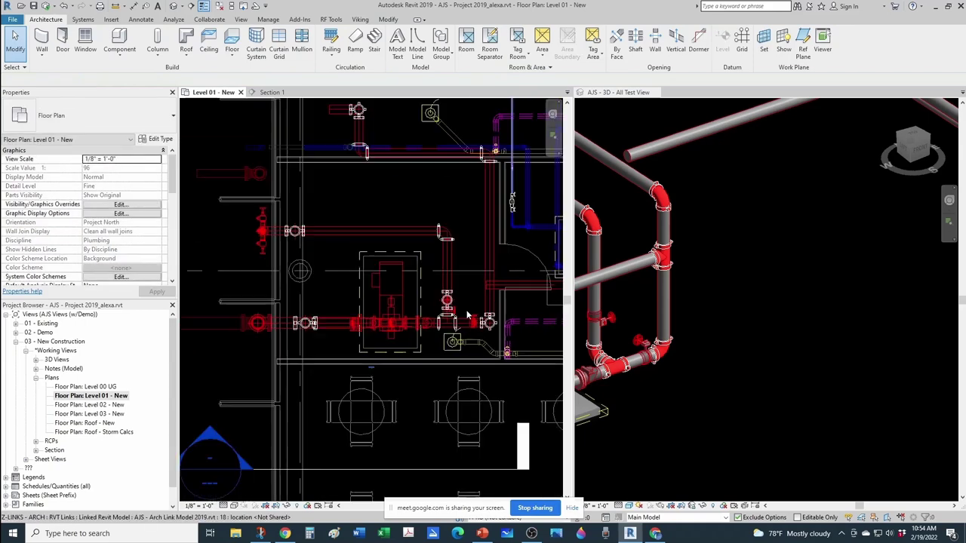
# Step: Pull the west end of the fire protection pipe in Water 116 eastward, shortening the pipe to about 10'-8"
pyautogui.moveTo(490, 296); pyautogui.dragTo(293, 396, button='middle')
pyautogui.scroll(1, 336, 370)
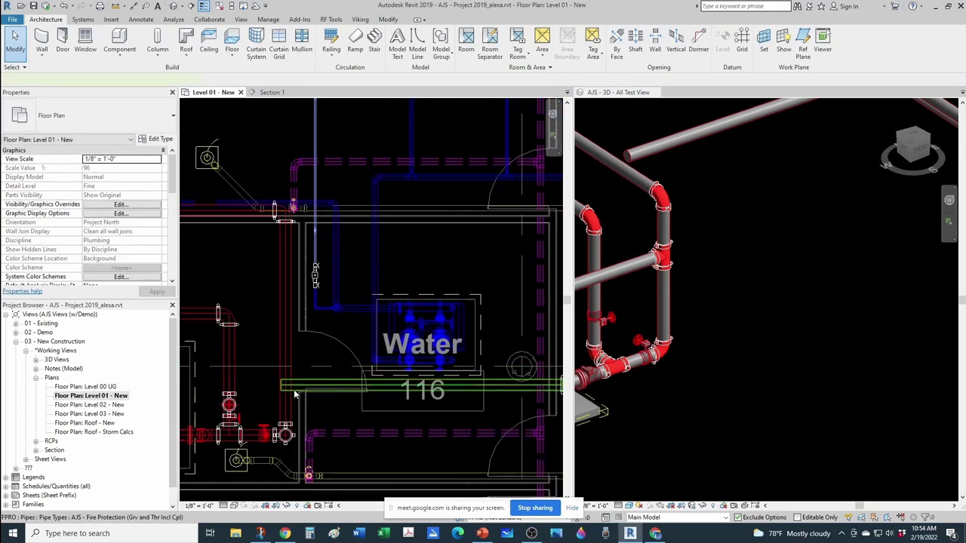
pyautogui.scroll(1, 295, 394)
pyautogui.click(295, 393)
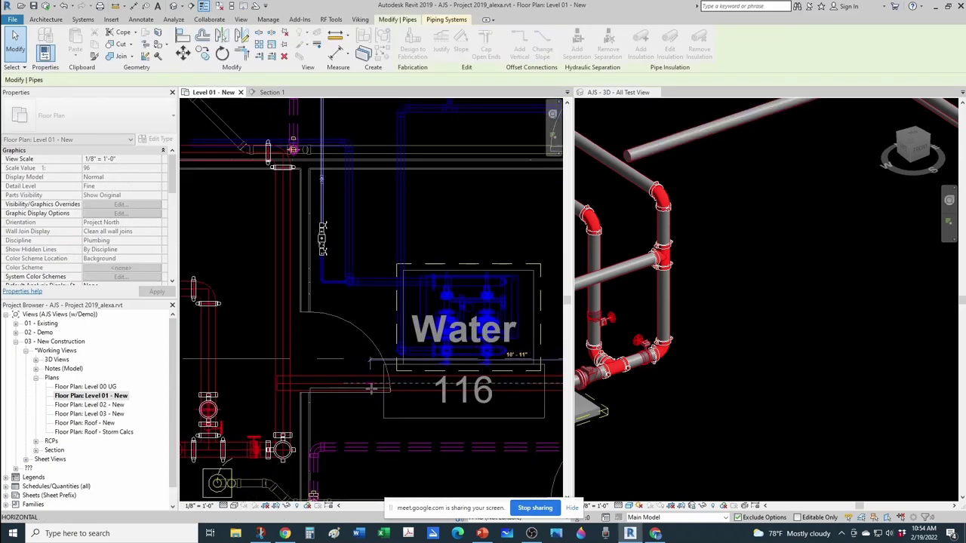
pyautogui.moveTo(370, 388); pyautogui.dragTo(376, 386)
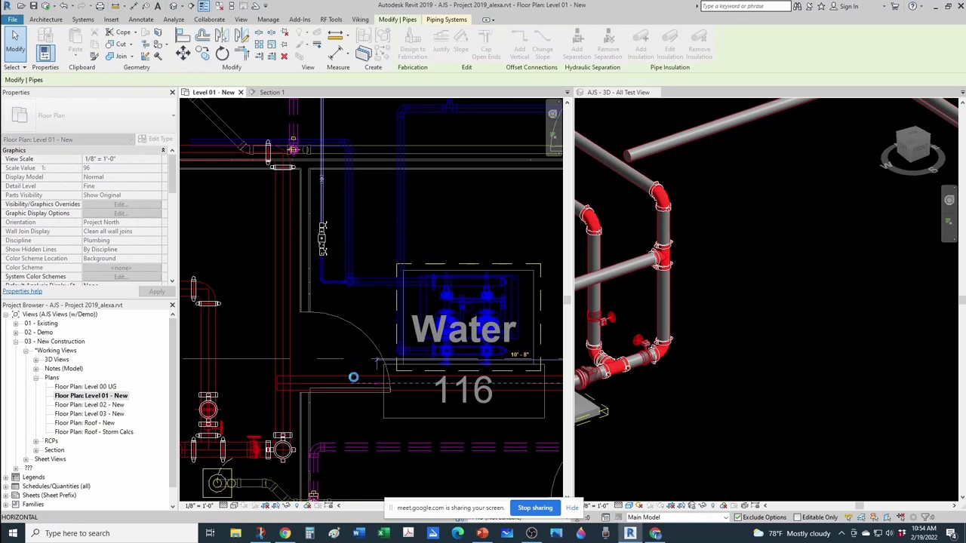
pyautogui.press('Escape')
# Step: Place a soft-start Toratech GPWGPU 75-150HP fire pump controller against the pump room's north wall, using Create Similar on the Kitchen 115 controller
pyautogui.scroll(-5, 358, 328)
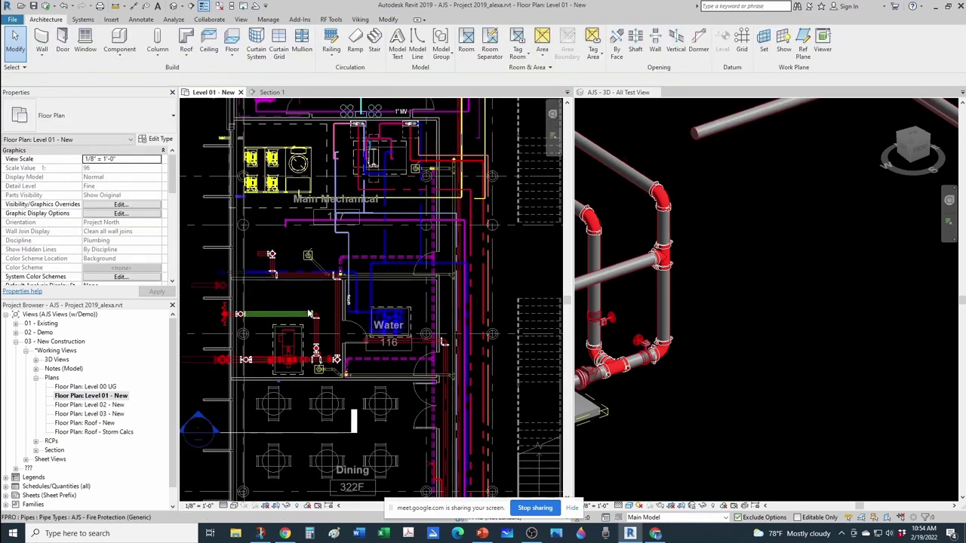
pyautogui.scroll(2, 340, 308)
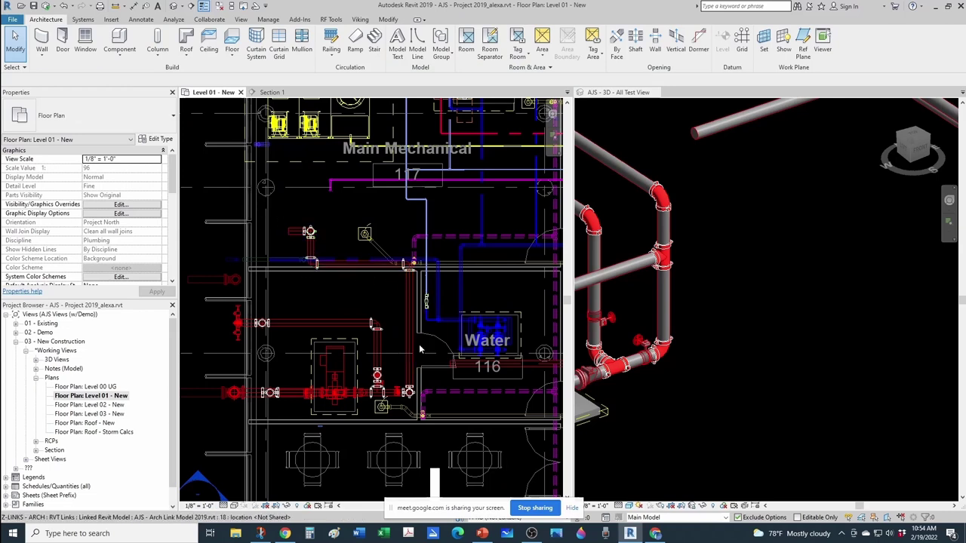
pyautogui.scroll(-5, 377, 290)
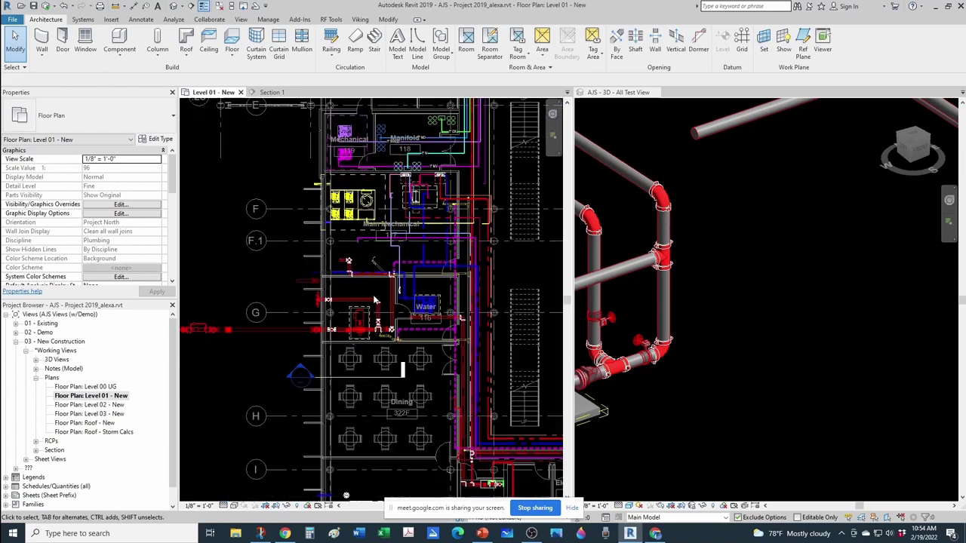
pyautogui.moveTo(372, 400); pyautogui.dragTo(362, 373, button='middle')
pyautogui.scroll(4, 353, 368)
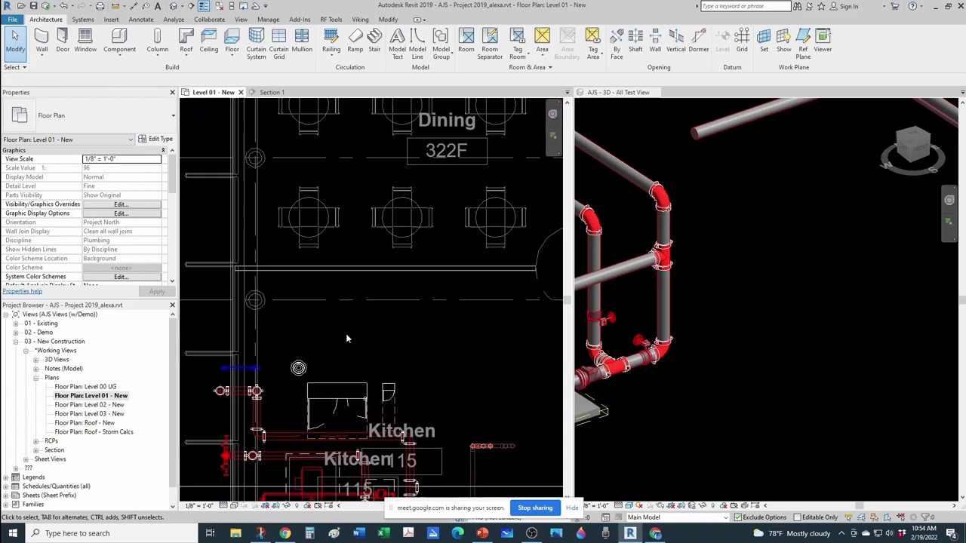
pyautogui.click(354, 389)
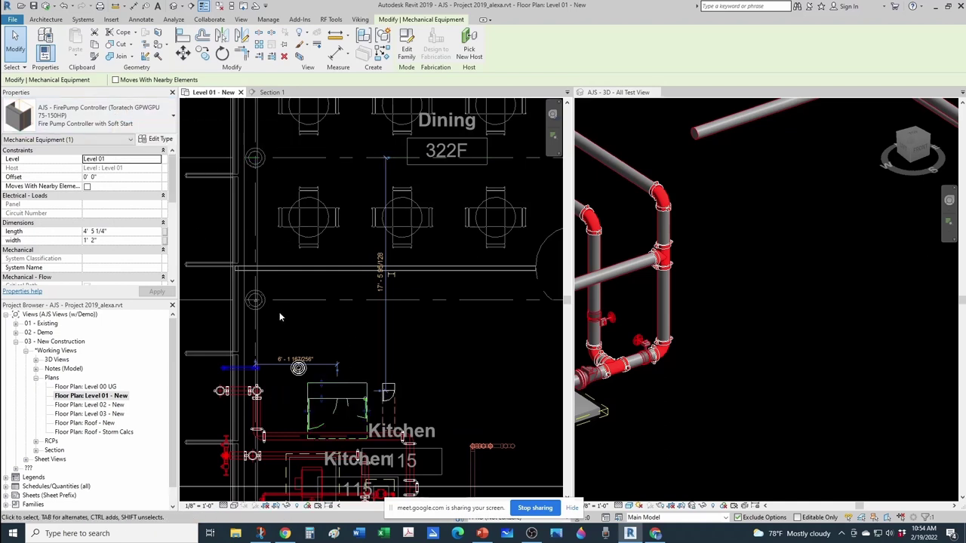
pyautogui.press('c')
pyautogui.press('s')
pyautogui.scroll(-2, 361, 345)
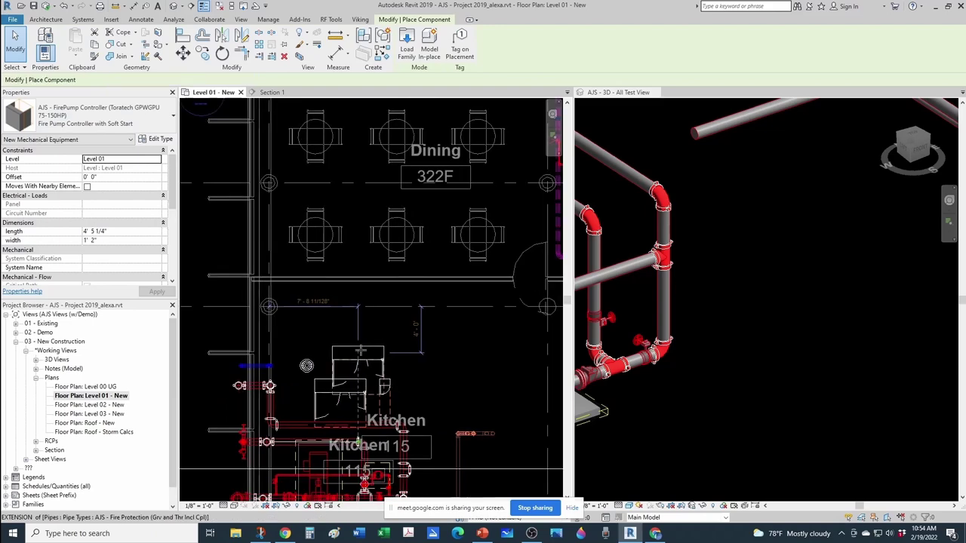
pyautogui.moveTo(364, 262); pyautogui.dragTo(365, 405, button='middle')
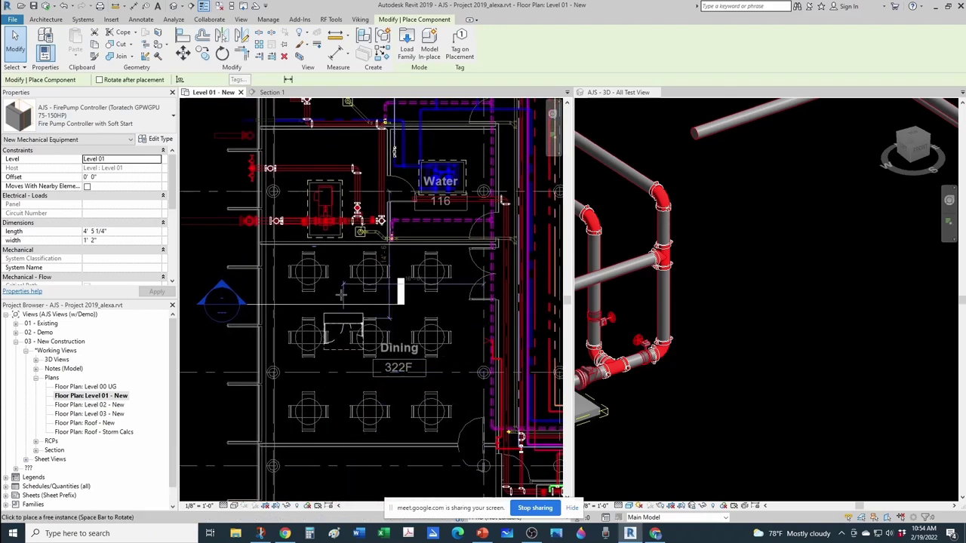
pyautogui.moveTo(364, 306); pyautogui.dragTo(364, 402, button='middle')
pyautogui.scroll(2, 334, 290)
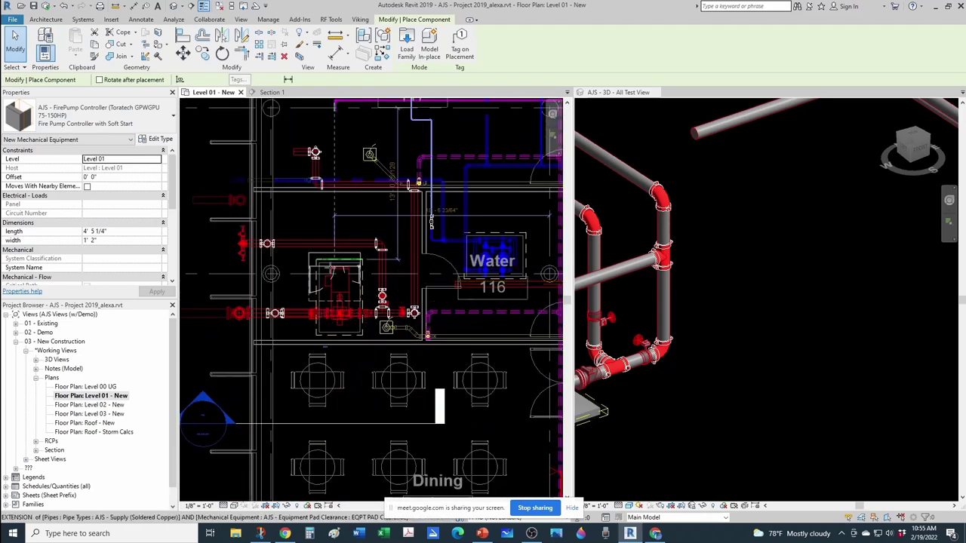
pyautogui.scroll(1, 334, 271)
pyautogui.moveTo(346, 217); pyautogui.dragTo(348, 417, button='middle')
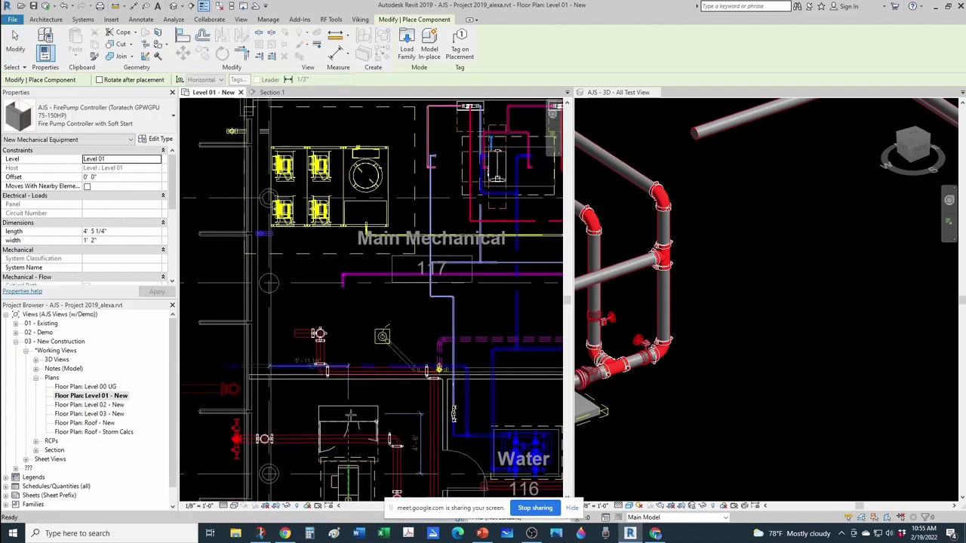
pyautogui.scroll(2, 347, 418)
pyautogui.scroll(3, 347, 393)
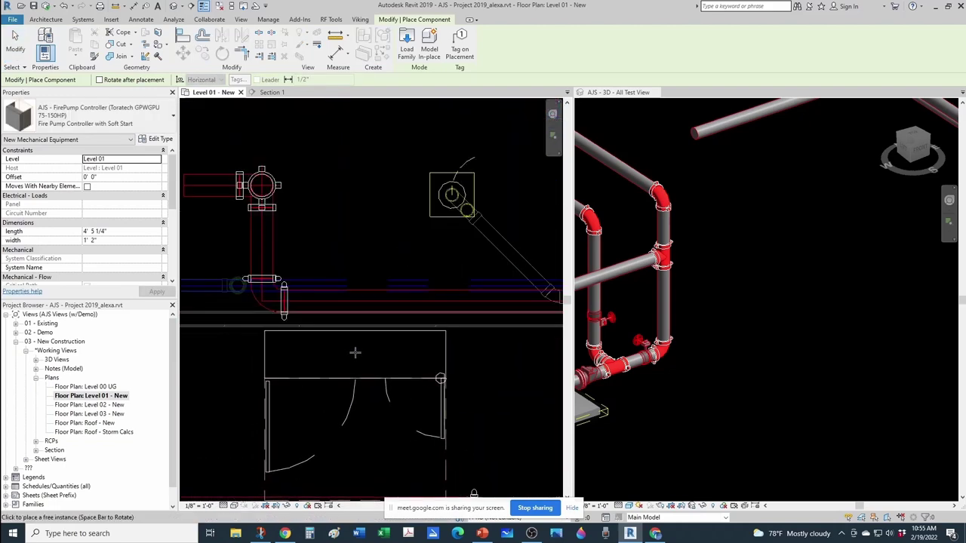
pyautogui.click(355, 352)
pyautogui.press('Escape')
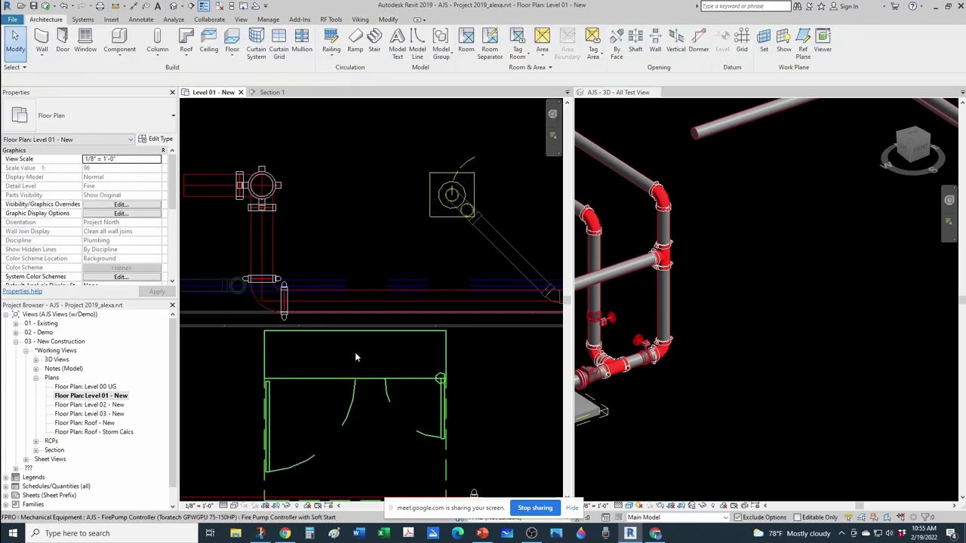
# Step: Nudge the 8' 0" test header pipe south, away from the new controller's front clearance
pyautogui.scroll(-2, 356, 357)
pyautogui.scroll(-2, 356, 358)
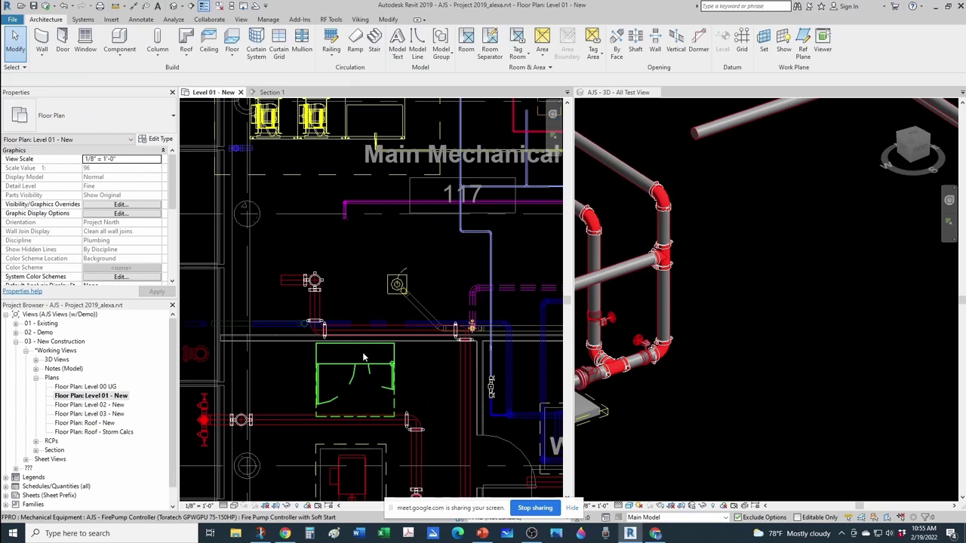
pyautogui.scroll(-2, 363, 358)
pyautogui.scroll(2, 306, 419)
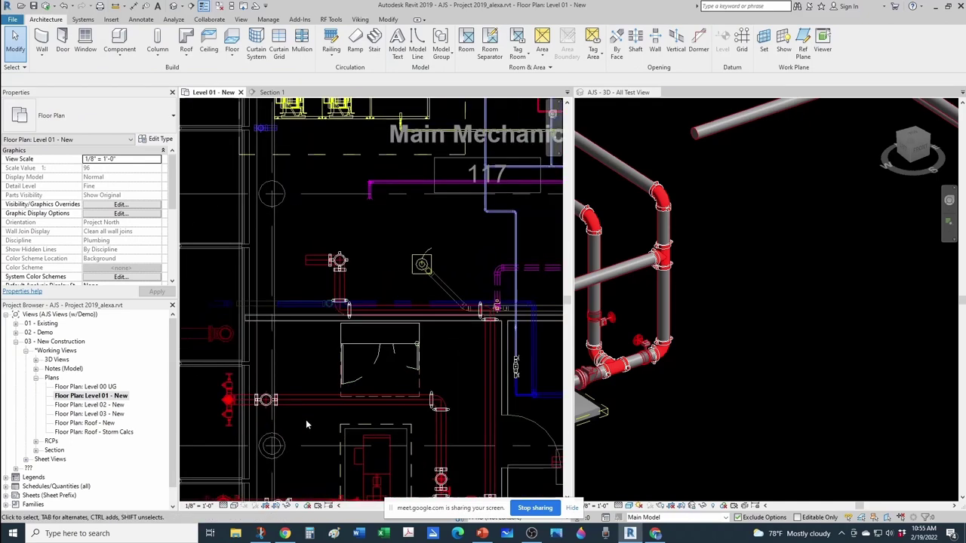
pyautogui.click(314, 402)
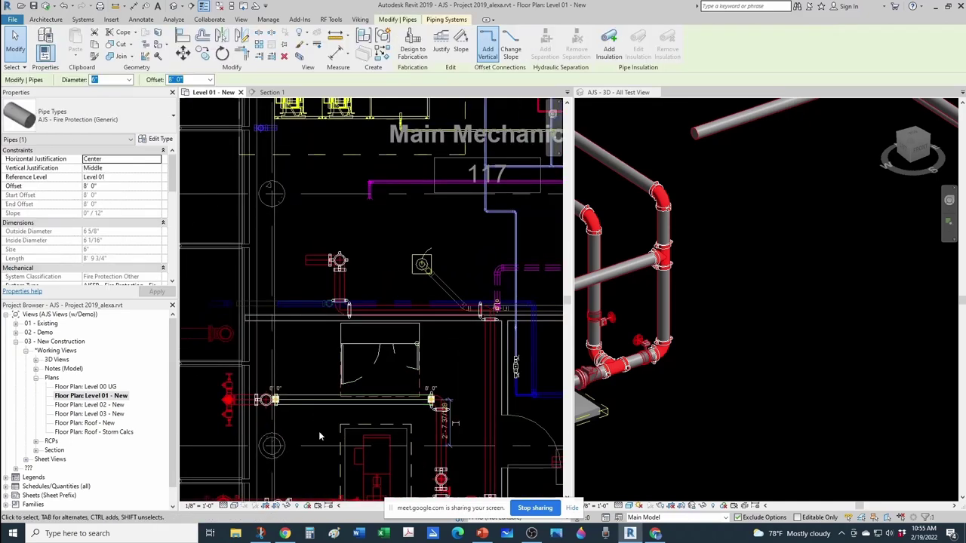
pyautogui.press('Down')
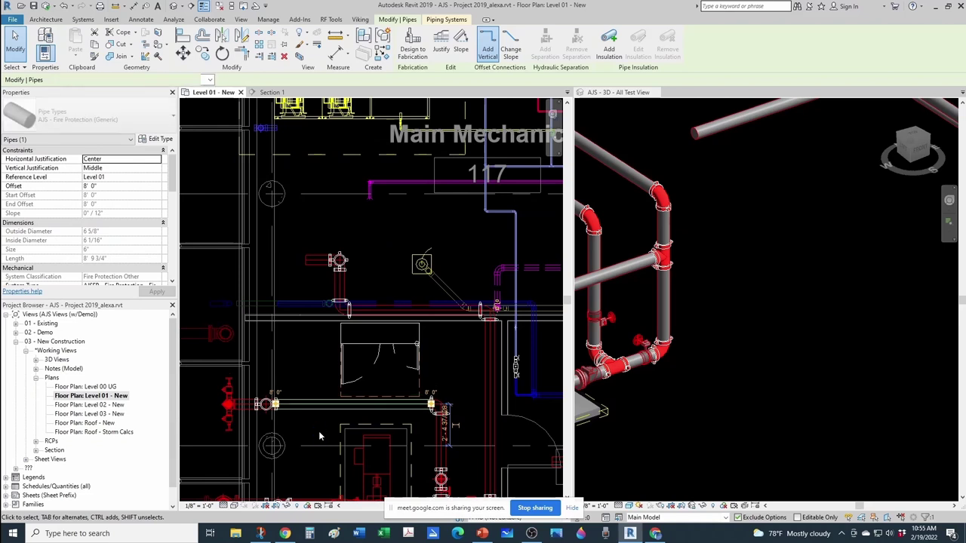
# Step: Nudge the 8' 0" test header pipe farther south, keeping it just north of the fire pump's dashed clearance outline
pyautogui.press('Down')
pyautogui.press('Down')
pyautogui.press('Down')
pyautogui.press('Down')
pyautogui.press('Down')
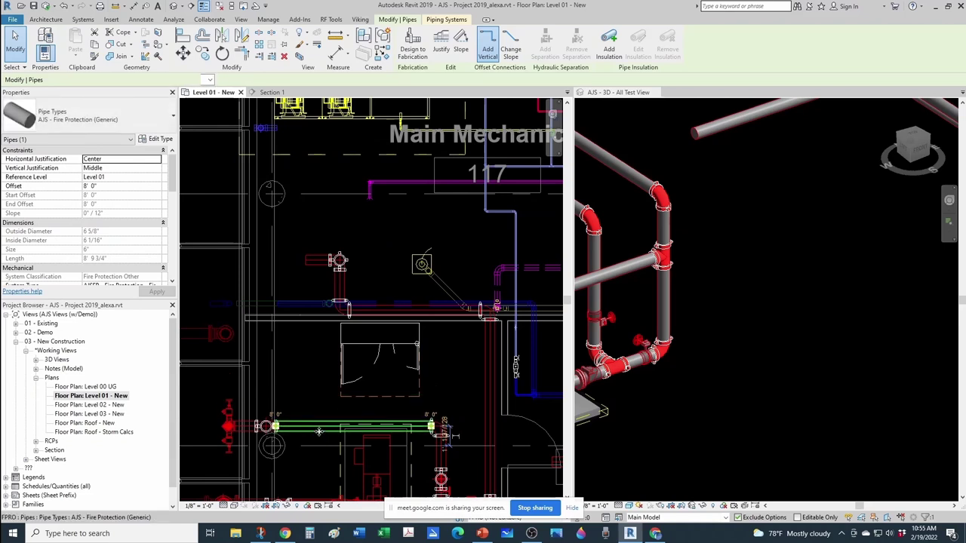
pyautogui.press('Up')
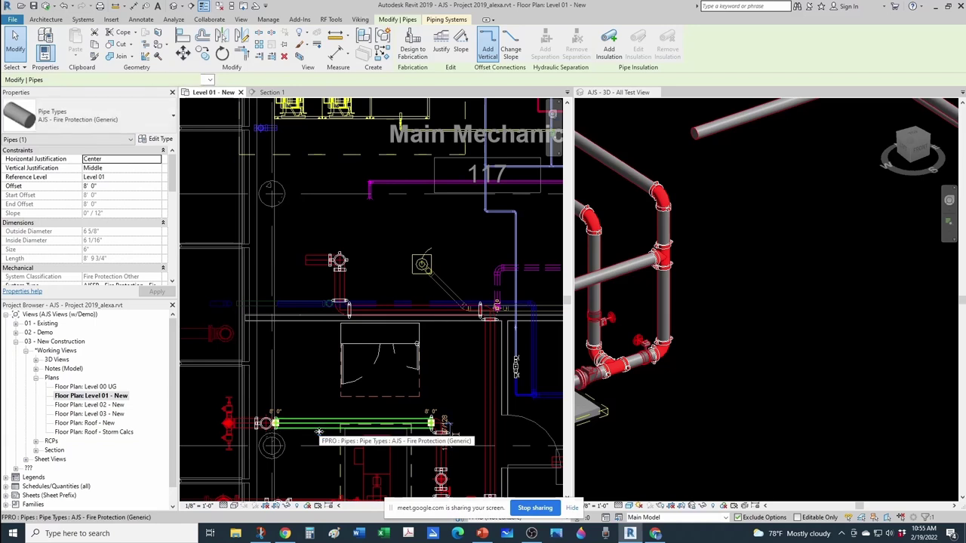
pyautogui.press('Escape')
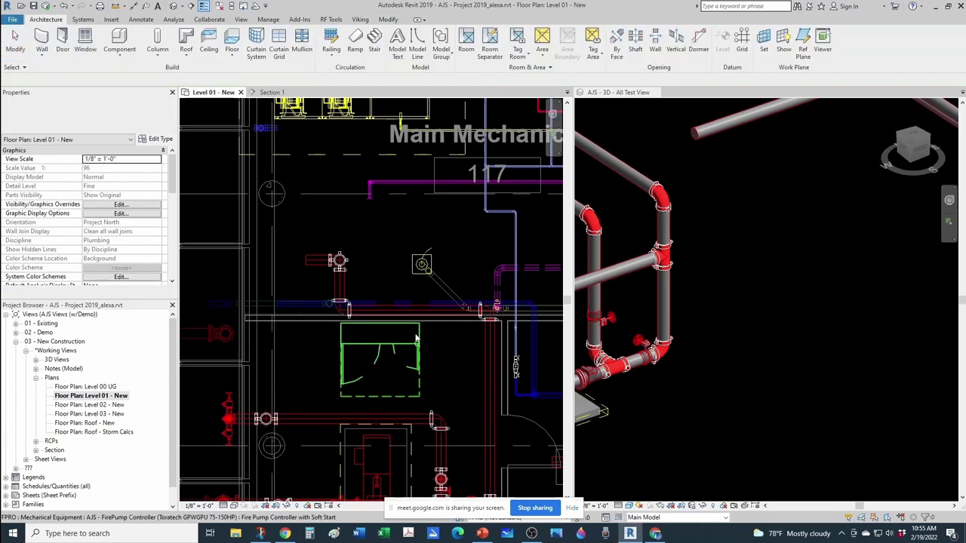
# Step: Nudge the 9' 0" fire protection pipe south from the mechanical room wall to just beyond the controller's front clearance
pyautogui.click(425, 318)
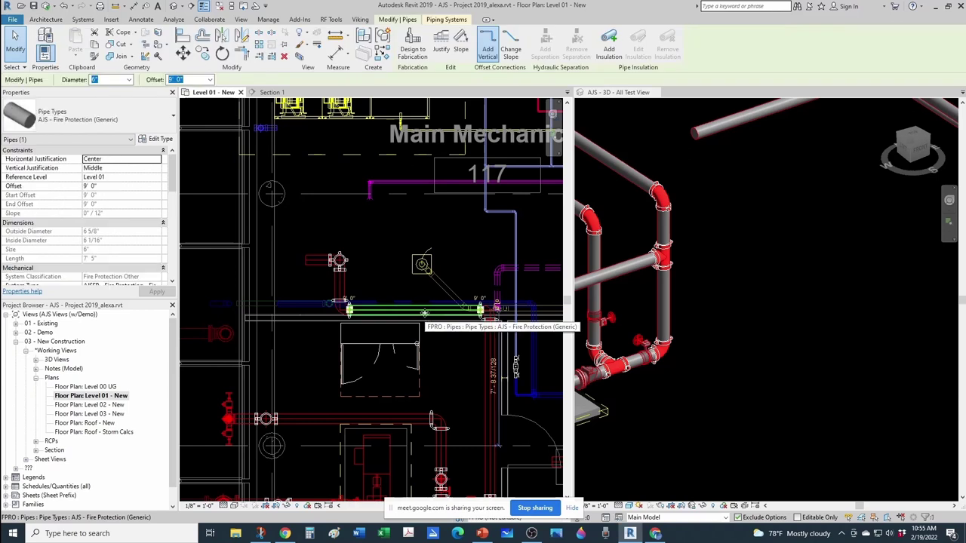
pyautogui.press('Down')
pyautogui.press('Down')
pyautogui.press('Down')
pyautogui.press('Down')
pyautogui.press('Down')
pyautogui.press('Down')
pyautogui.press('Down')
pyautogui.press('Down')
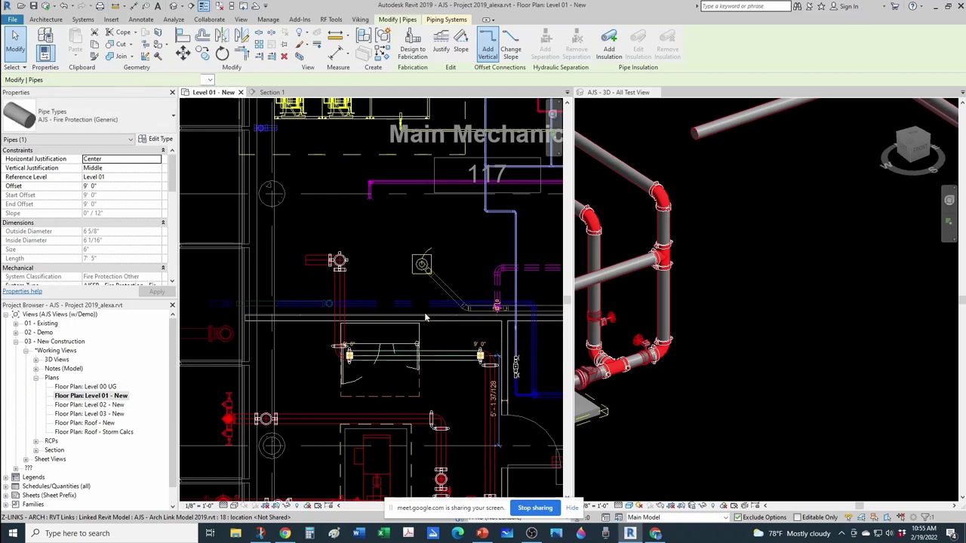
pyautogui.press('Down')
pyautogui.press('Down')
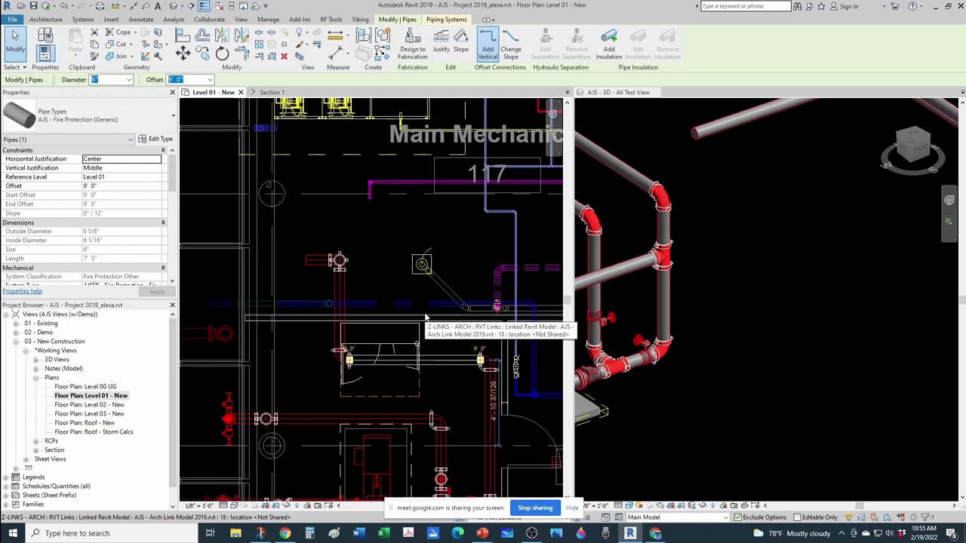
pyautogui.hotkey('shift', 'Down')
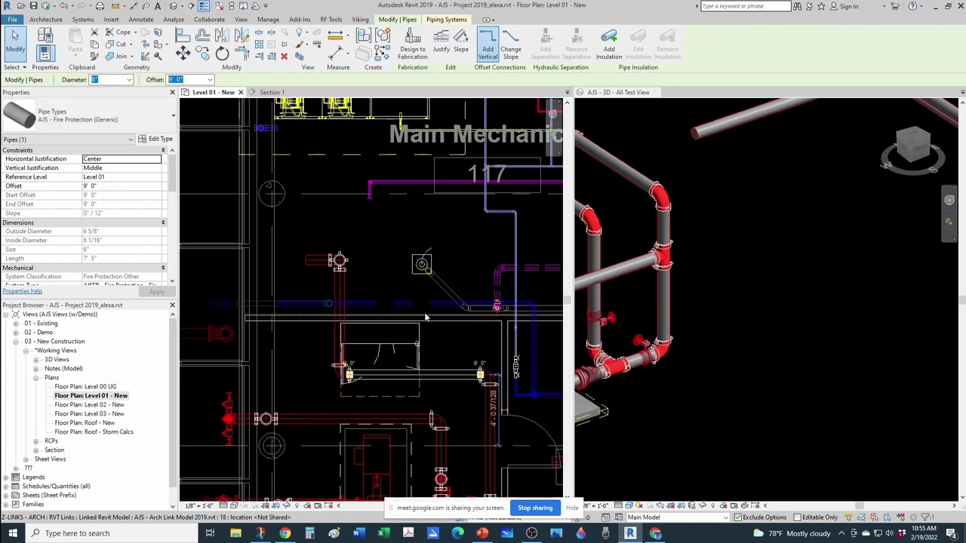
pyautogui.hotkey('shift', 'Down')
pyautogui.hotkey('shift', 'Down')
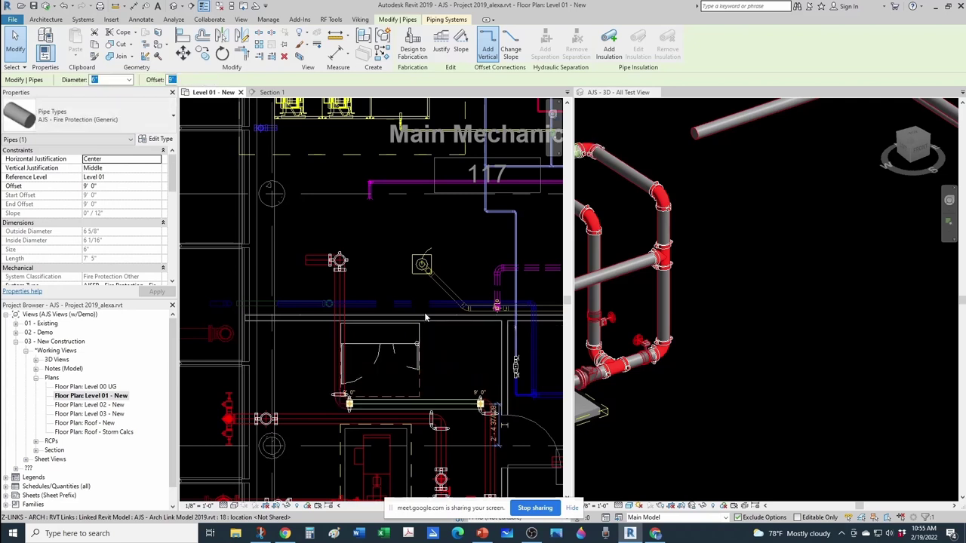
# Step: Try the 9' 0" pipe at positions farther north over the controller, and return it to just south of the controller's clearance
pyautogui.press('Up')
pyautogui.hotkey('shift', 'Up')
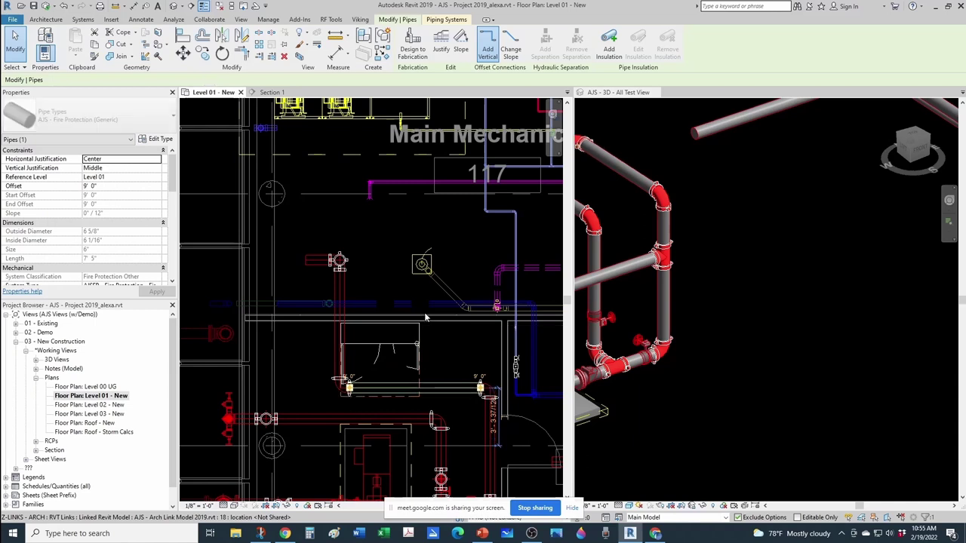
pyautogui.hotkey('shift', 'Down')
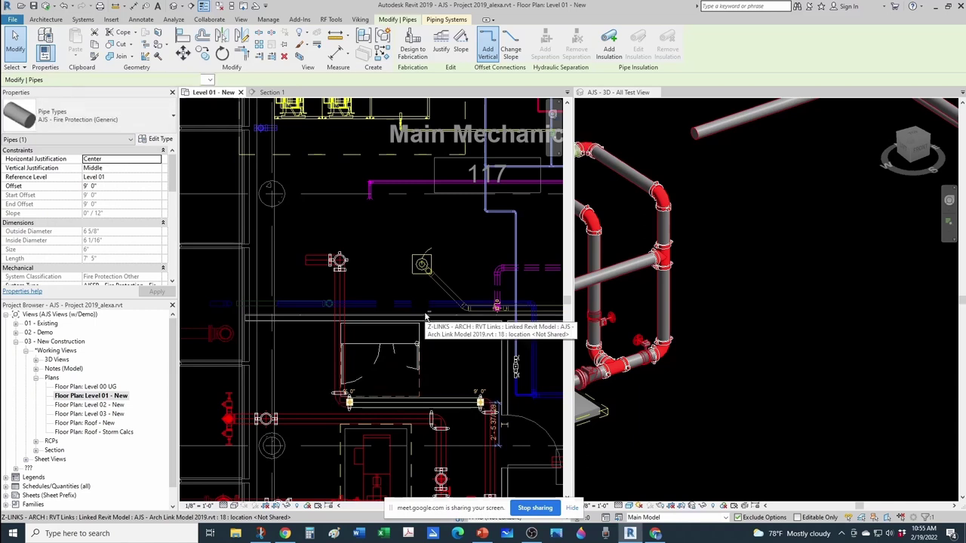
pyautogui.hotkey('shift', 'Up')
pyautogui.hotkey('shift', 'Up')
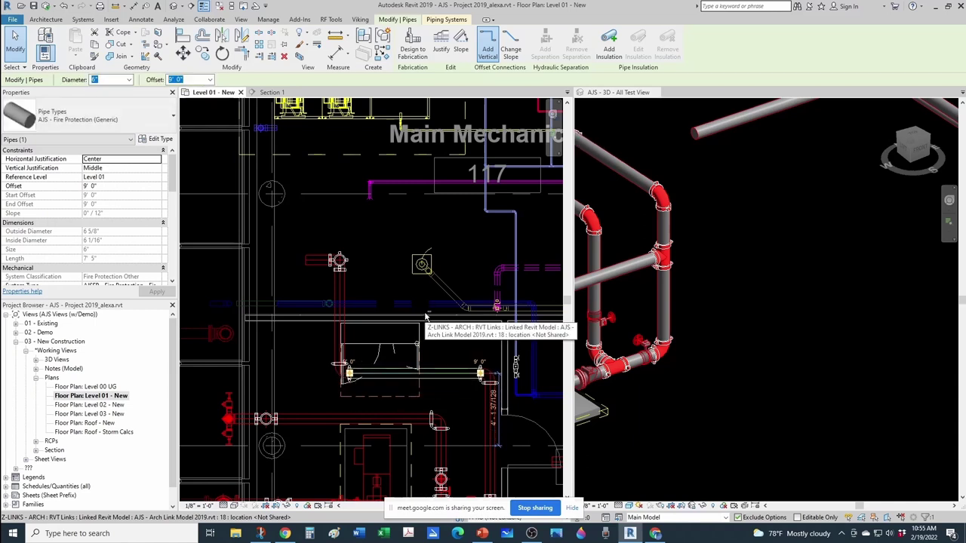
pyautogui.hotkey('shift', 'Up')
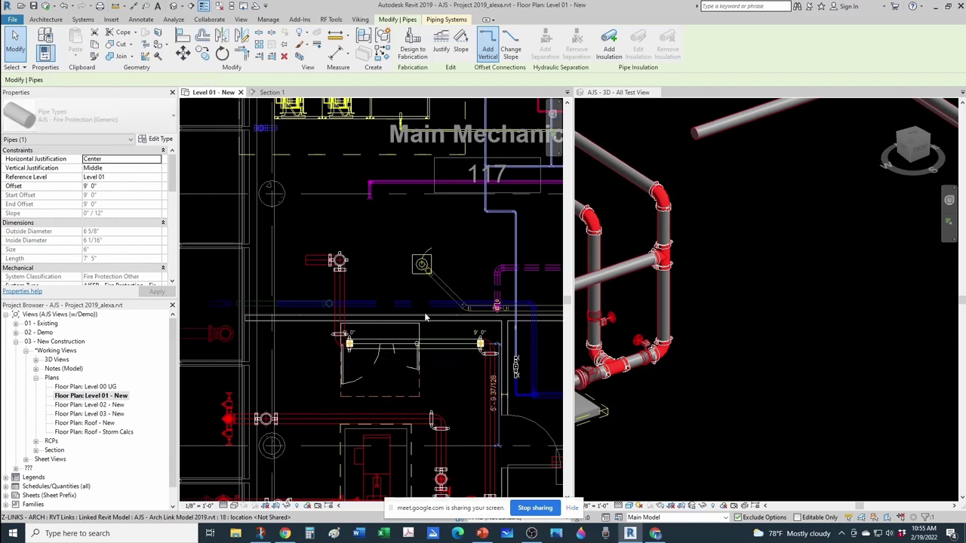
pyautogui.hotkey('shift', 'Down')
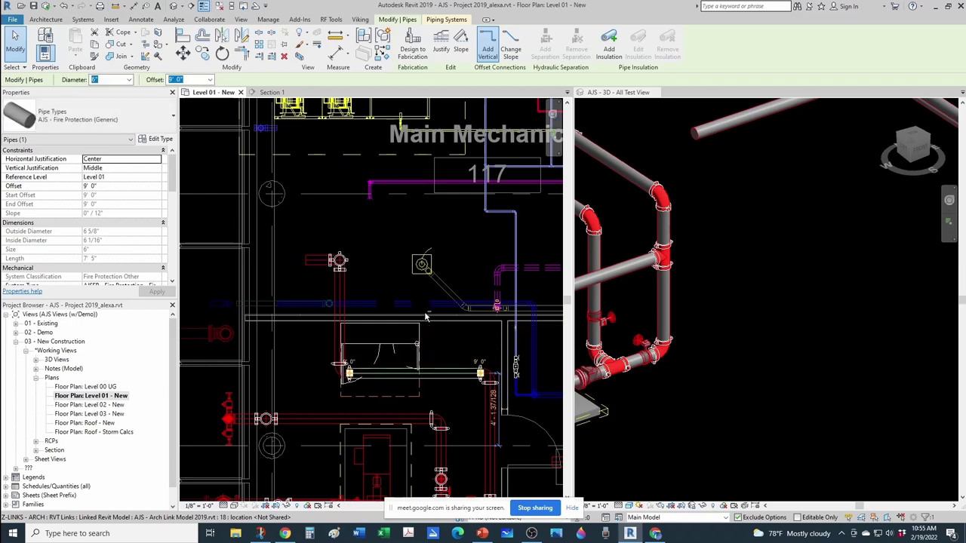
pyautogui.hotkey('shift', 'Down')
pyautogui.hotkey('shift', 'Down')
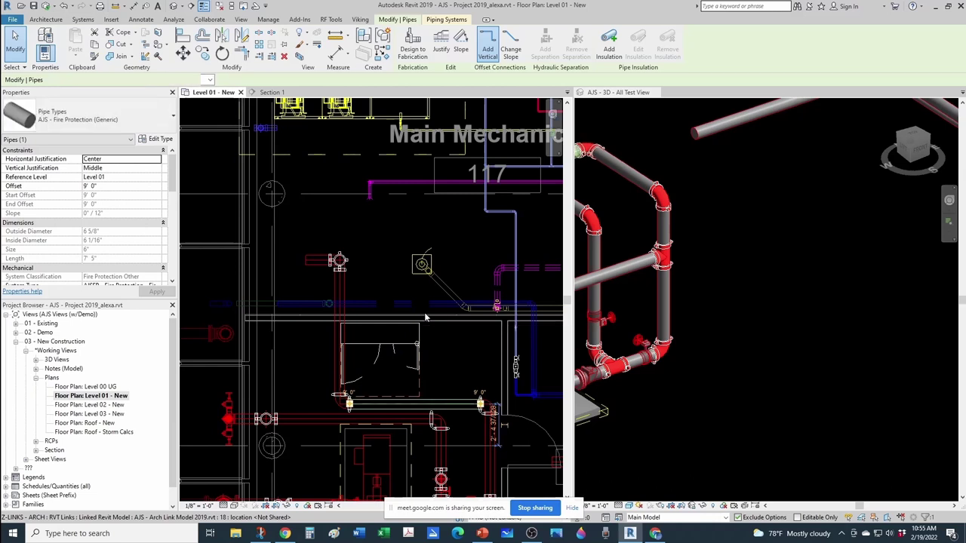
pyautogui.press('Up')
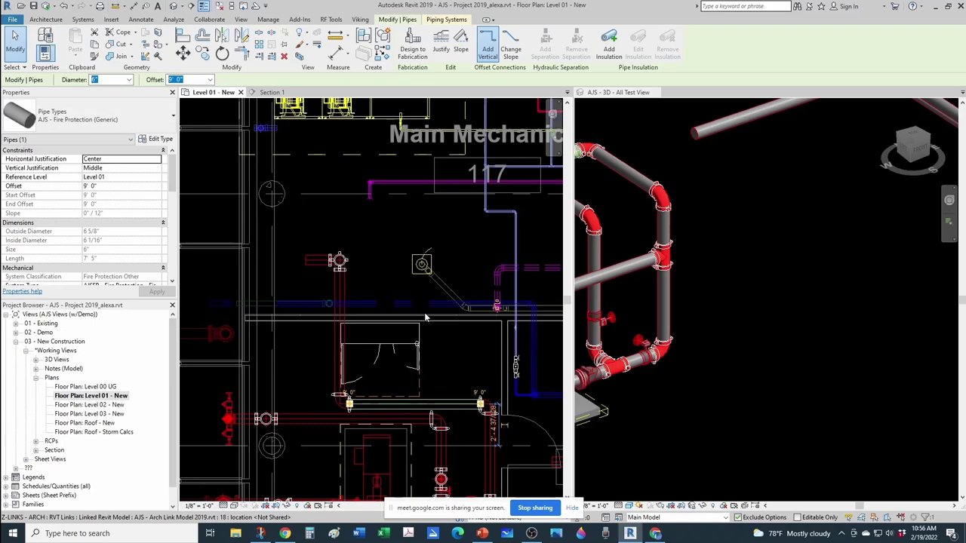
pyautogui.press('Escape')
# Step: Align the 1' 0" offset pipe stub with the centerline of the ductile iron fire protection pipe west of the building
pyautogui.click(304, 264)
pyautogui.scroll(1, 299, 273)
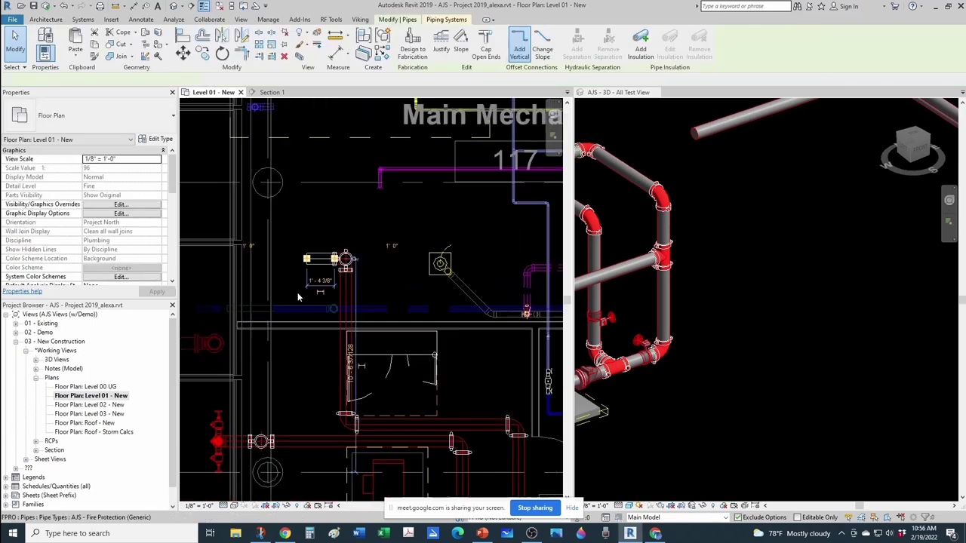
pyautogui.press('Escape')
pyautogui.moveTo(329, 306); pyautogui.dragTo(429, 311, button='middle')
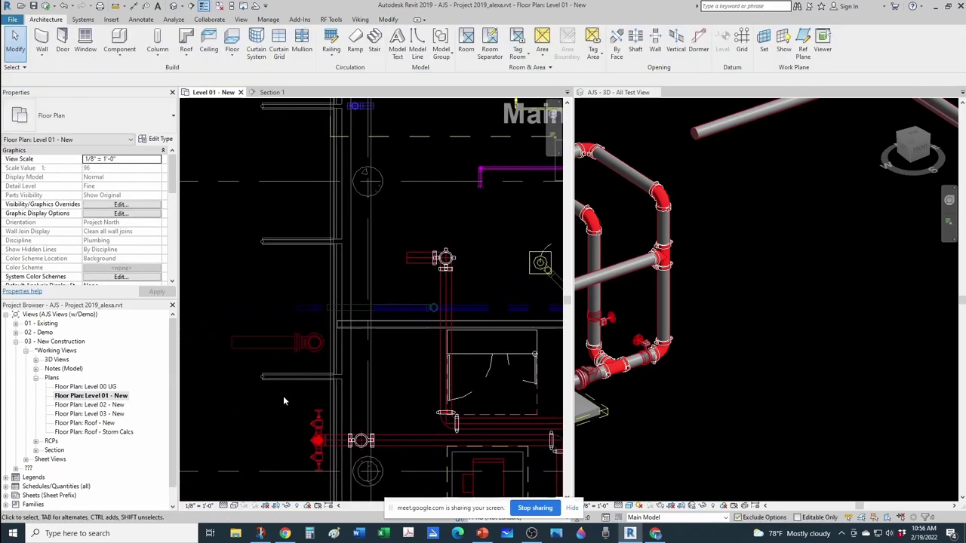
pyautogui.press('a')
pyautogui.press('l')
pyautogui.scroll(1, 283, 395)
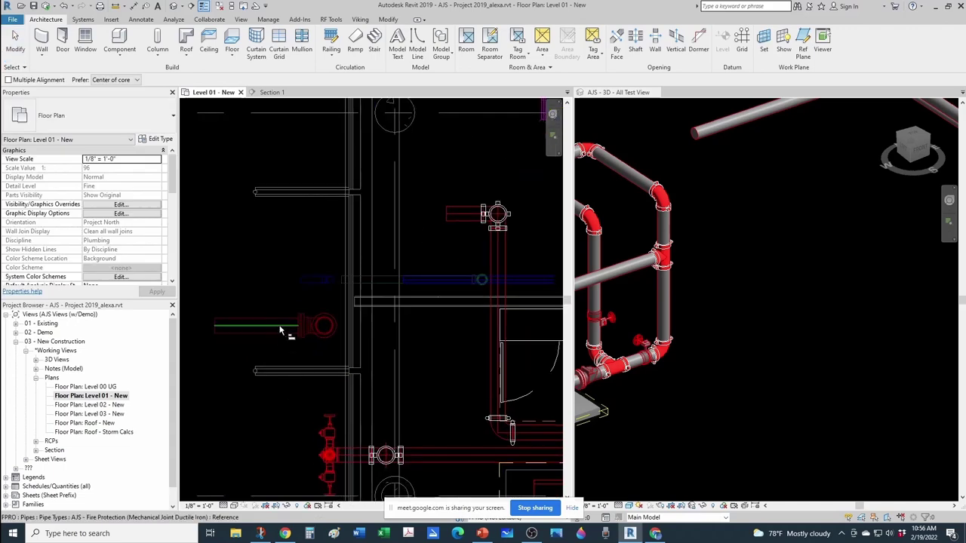
pyautogui.click(279, 329)
pyautogui.click(457, 215)
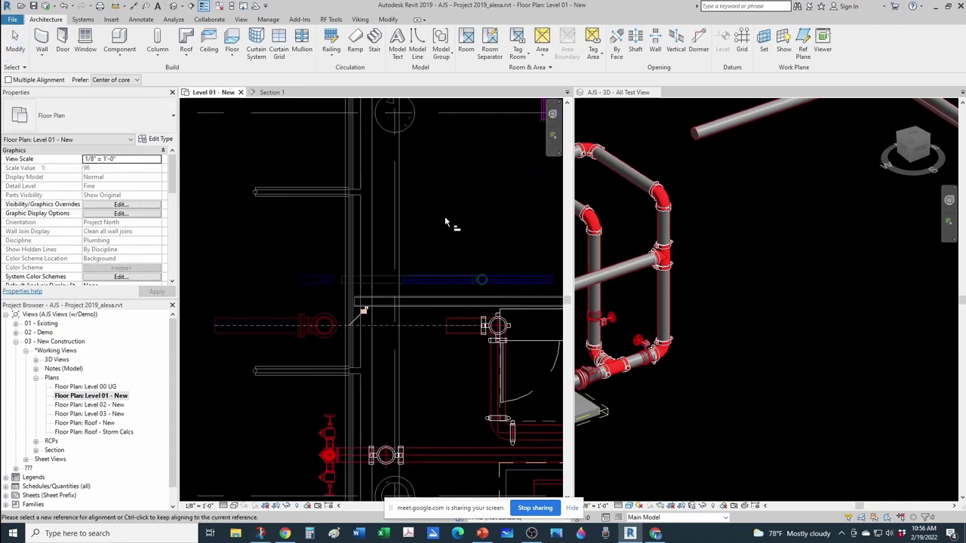
pyautogui.press('Escape')
pyautogui.press('Escape')
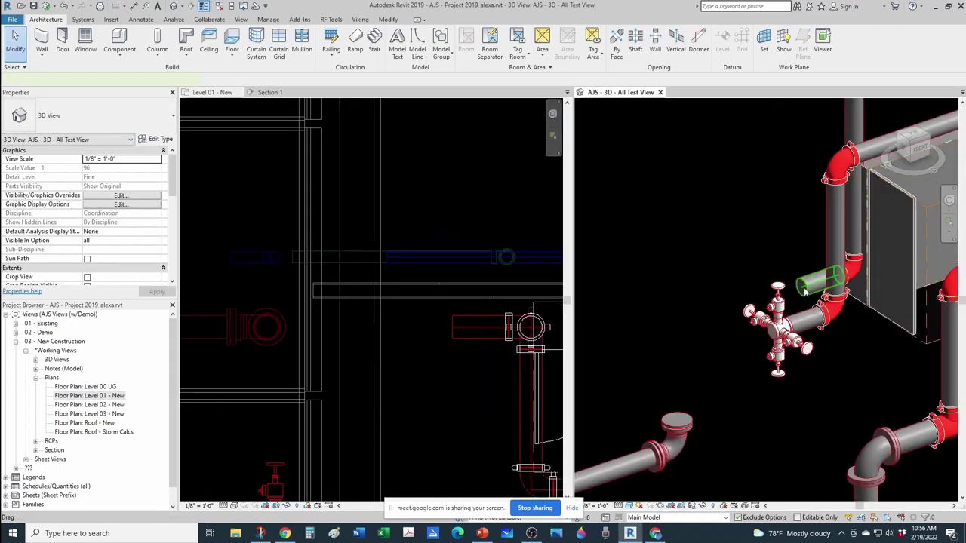
# Step: Extend the 6" stub west at 1' 0" offset by about 3' 9", and turn it down to a 0' 0" offset
pyautogui.rightClick(802, 285)
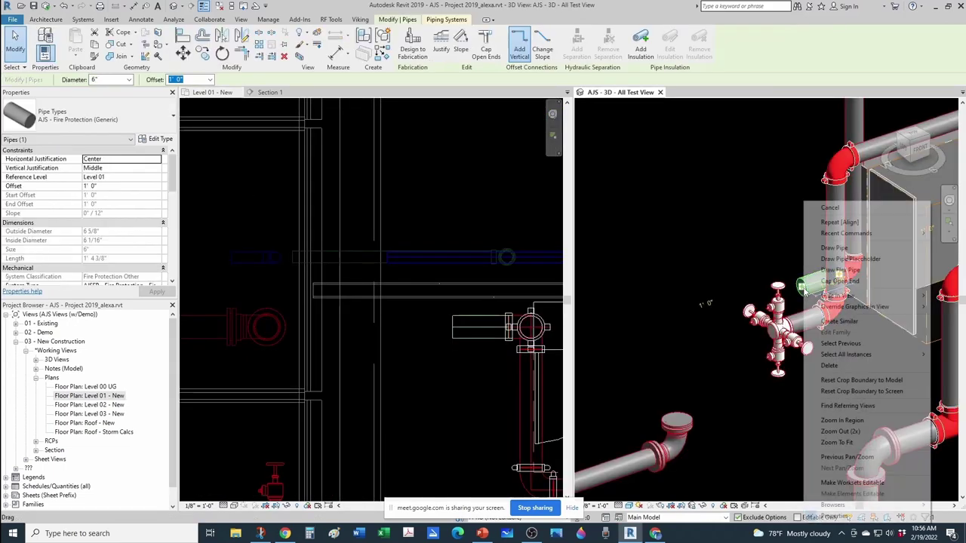
pyautogui.click(833, 247)
pyautogui.scroll(2, 705, 326)
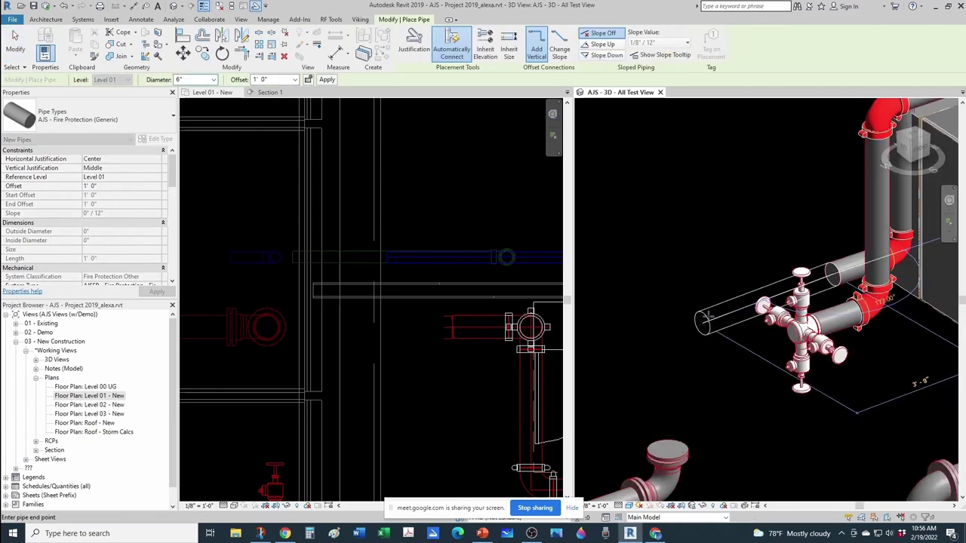
pyautogui.click(708, 318)
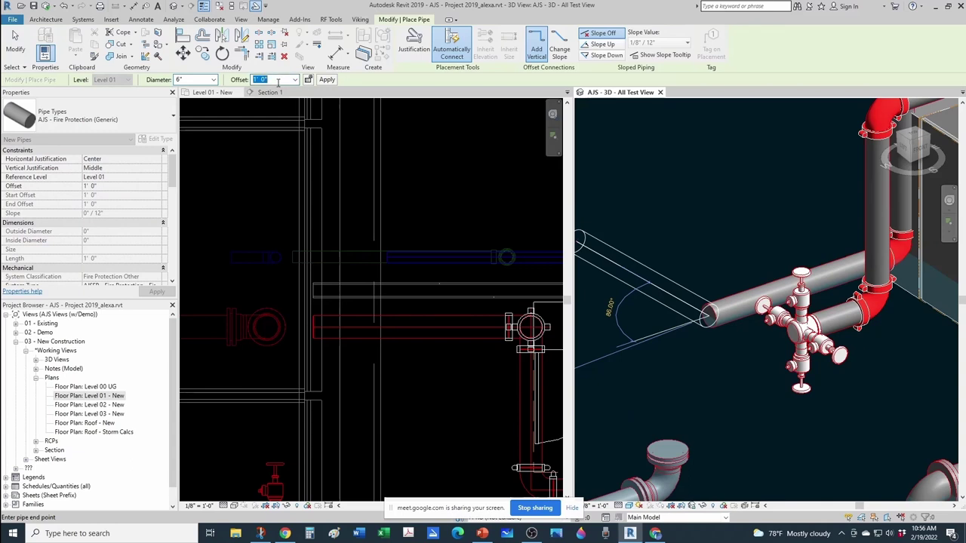
pyautogui.press('Return')
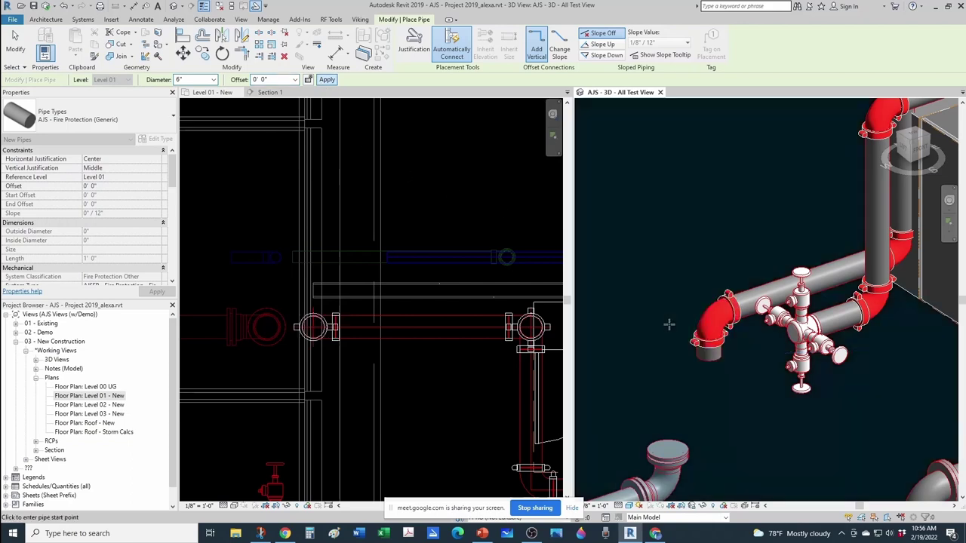
pyautogui.press('Escape')
pyautogui.scroll(-2, 730, 349)
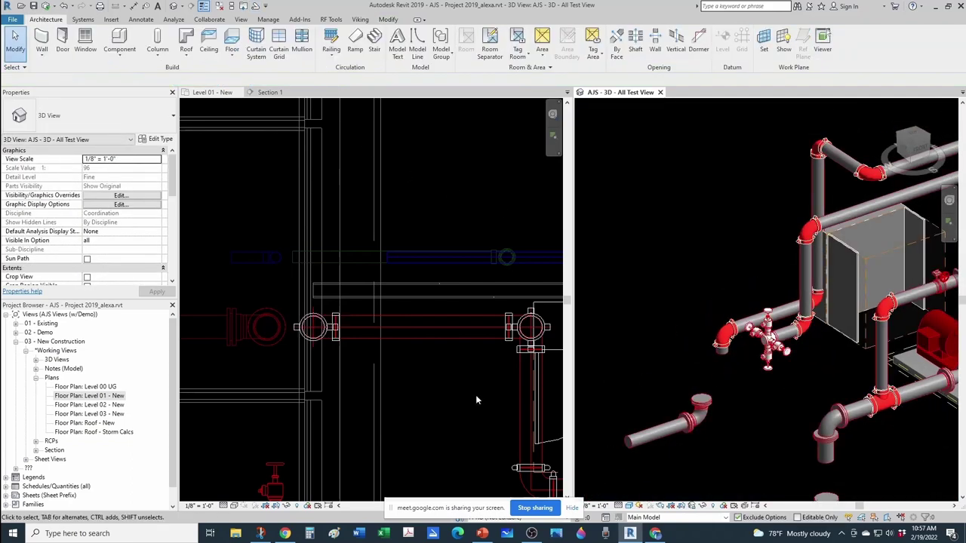
# Step: Move the Section 1 line north through the controller and the extended pipe, and open the Section 1 view
pyautogui.click(415, 345)
pyautogui.scroll(-5, 414, 344)
pyautogui.scroll(-1, 406, 340)
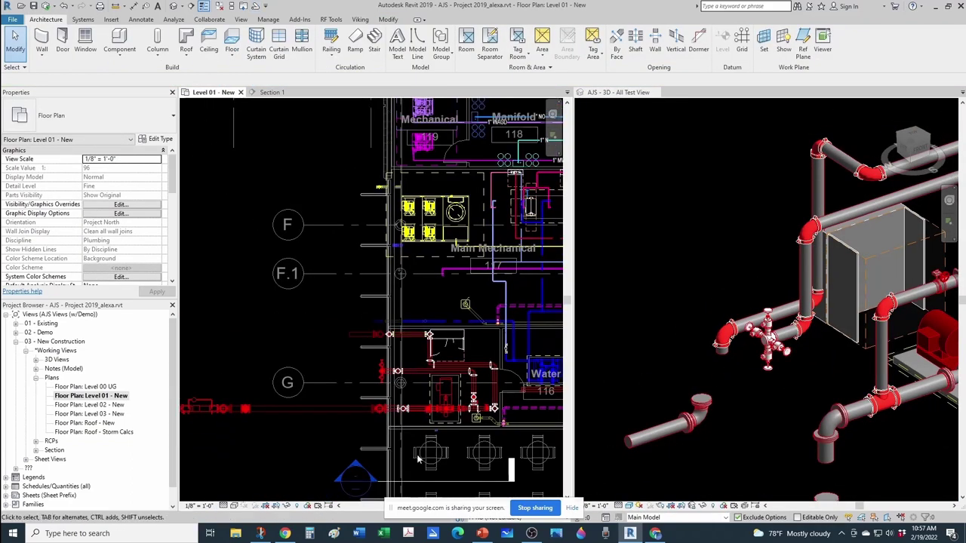
pyautogui.click(421, 481)
pyautogui.scroll(1, 421, 481)
pyautogui.moveTo(417, 463); pyautogui.dragTo(410, 305)
pyautogui.scroll(3, 358, 310)
pyautogui.click(330, 291)
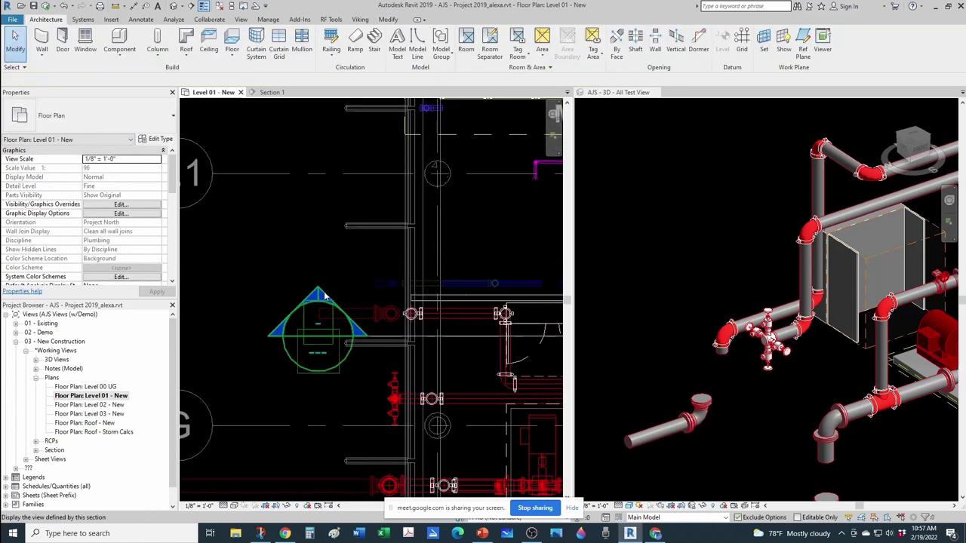
pyautogui.doubleClick(330, 294)
pyautogui.scroll(-3, 425, 346)
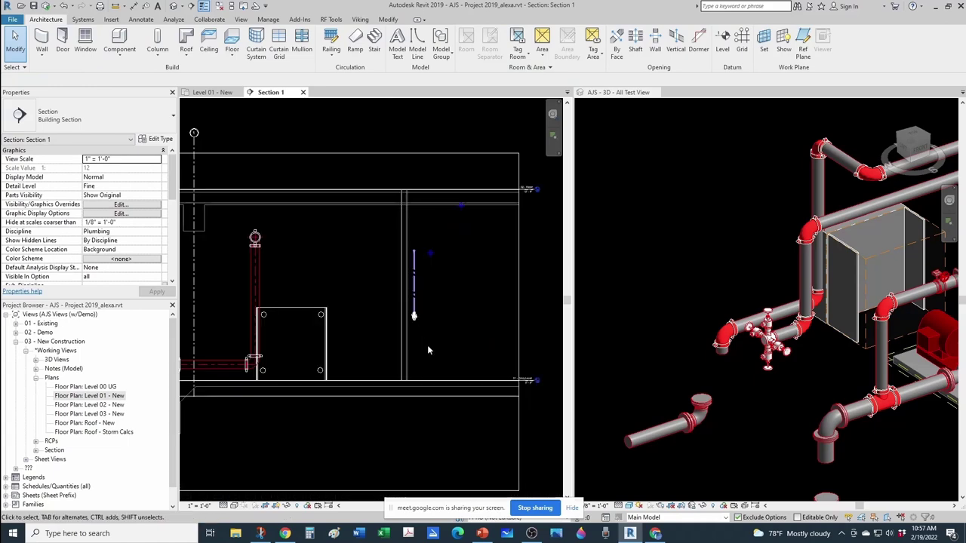
# Step: Nudge the vertical 6" riser beside the controller west in the section, clear of the controller cabinet
pyautogui.scroll(3, 224, 356)
pyautogui.moveTo(384, 407); pyautogui.dragTo(405, 472, button='middle')
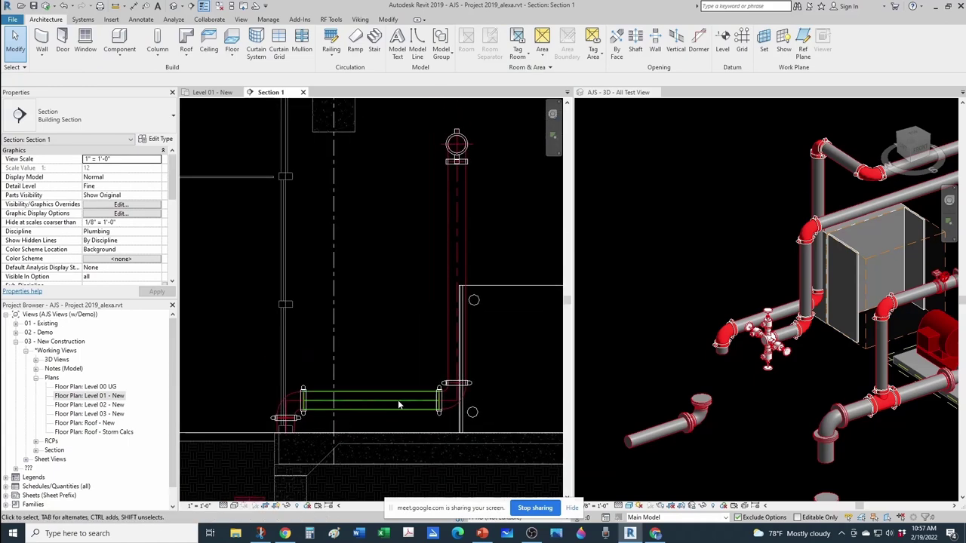
pyautogui.scroll(-2, 438, 334)
pyautogui.click(452, 260)
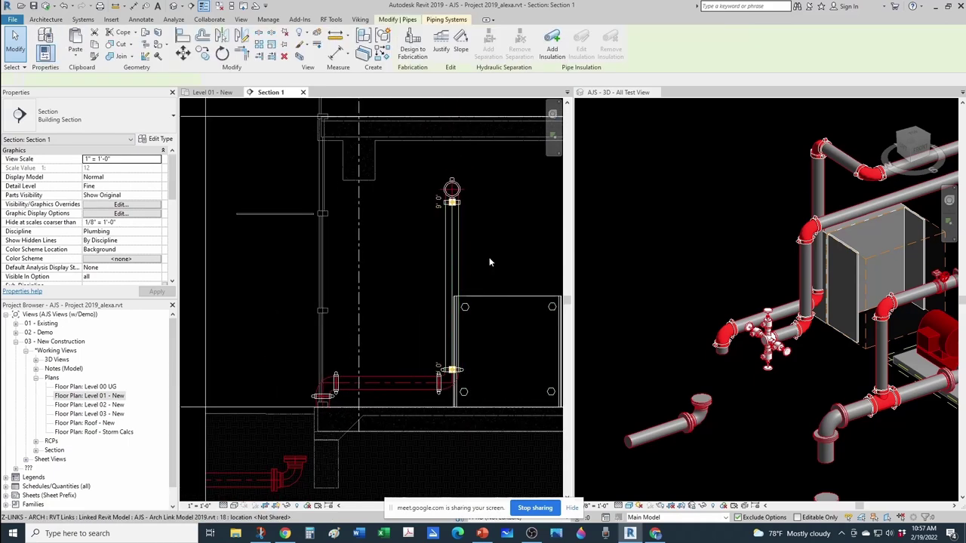
pyautogui.press('Left')
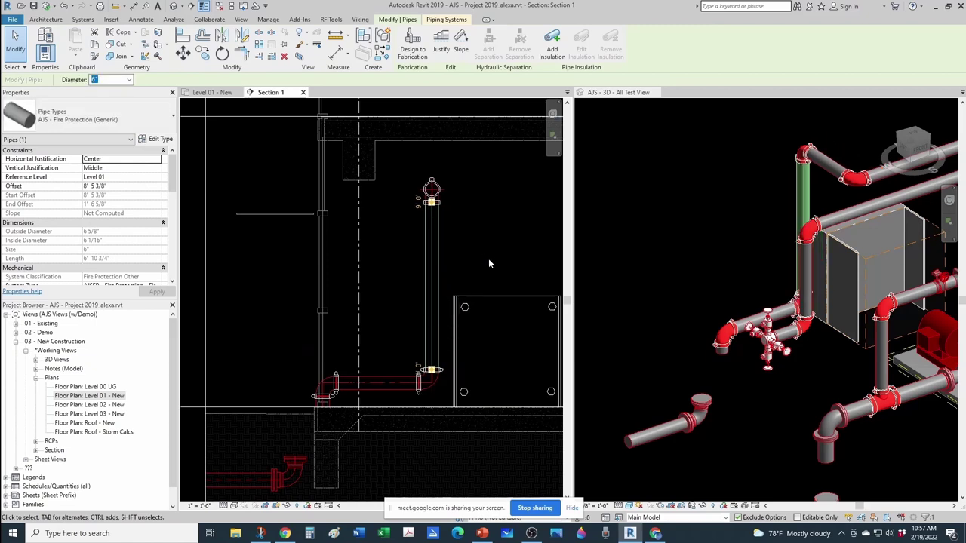
pyautogui.press('Left')
pyautogui.press('Escape')
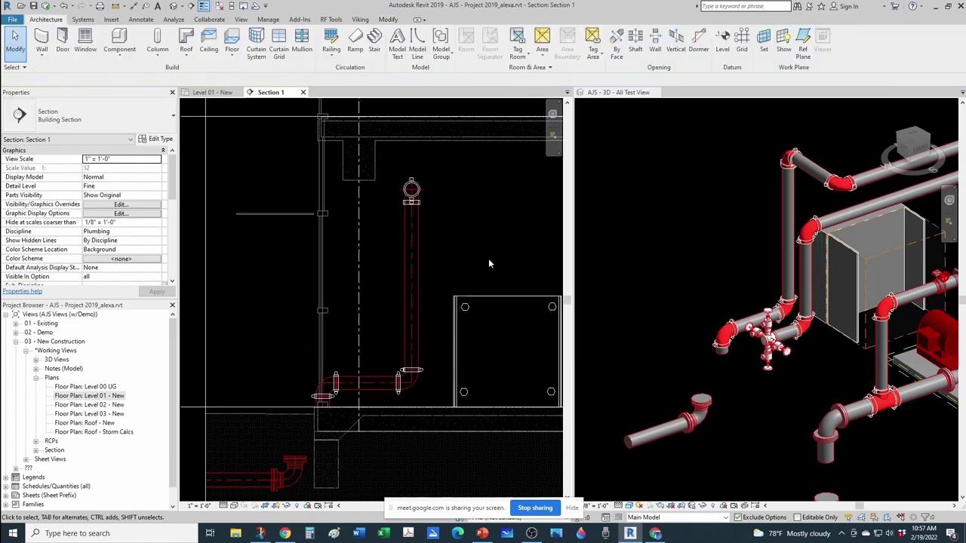
# Step: Dismiss the save reminder and align the 6" pipe drop with the center of the underground ductile iron elbow's vertical end
pyautogui.scroll(4, 356, 352)
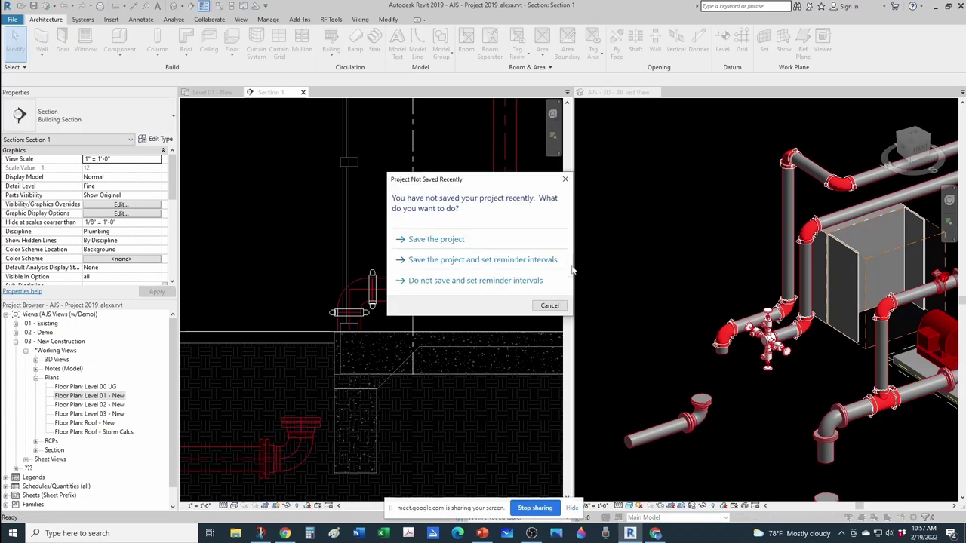
pyautogui.click(559, 310)
pyautogui.press('a')
pyautogui.press('l')
pyautogui.scroll(2, 286, 430)
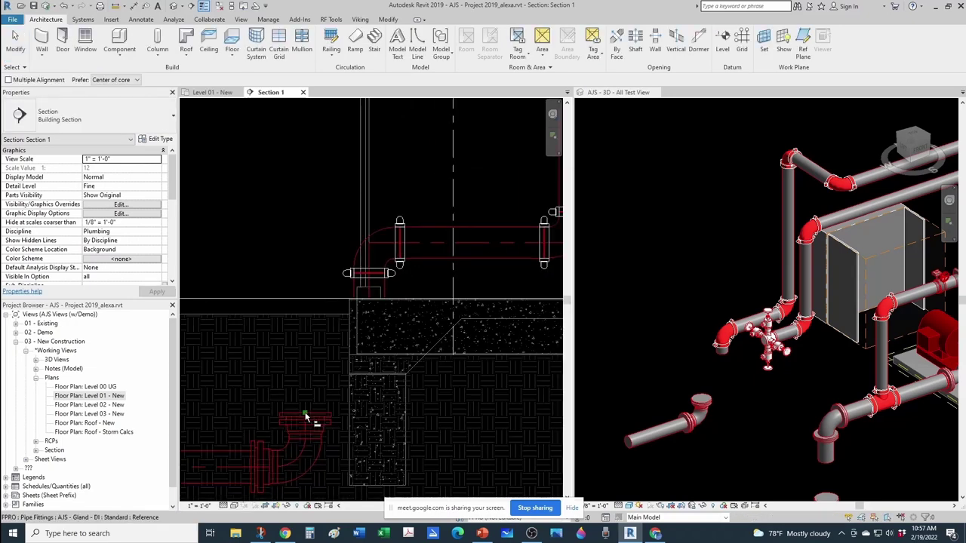
pyautogui.click(371, 293)
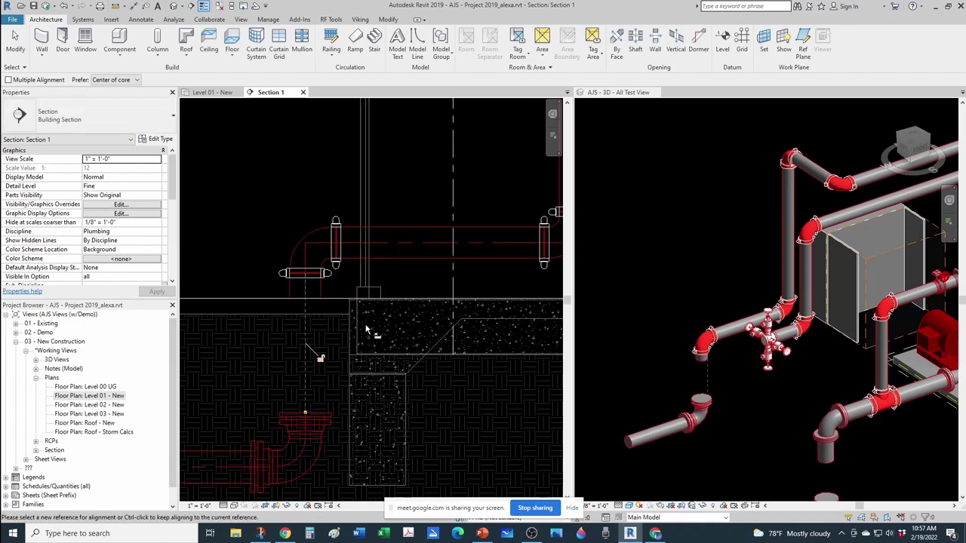
# Step: Check the aligned 6" pipe drop against the underground elbow in the section and the Level 01 plan, and return to Section 1
pyautogui.press('Escape')
pyautogui.moveTo(310, 331); pyautogui.dragTo(362, 295, button='middle')
pyautogui.scroll(1, 362, 295)
pyautogui.click(356, 236)
pyautogui.press('Escape')
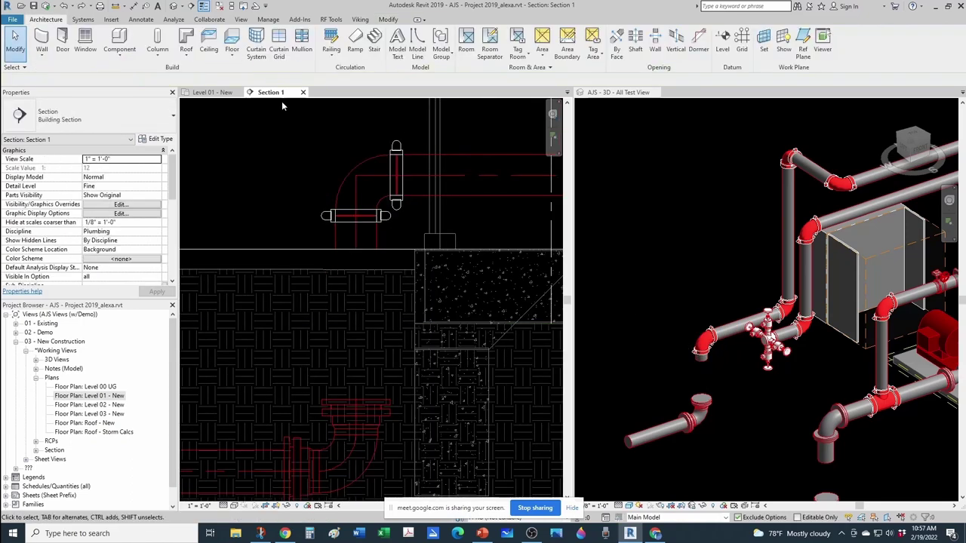
pyautogui.click(212, 92)
pyautogui.scroll(4, 371, 363)
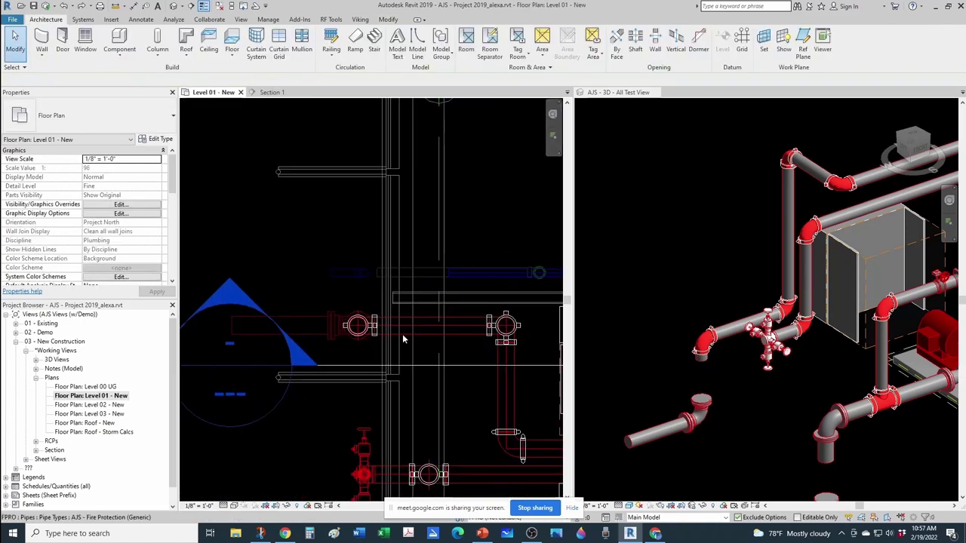
pyautogui.scroll(-2, 374, 313)
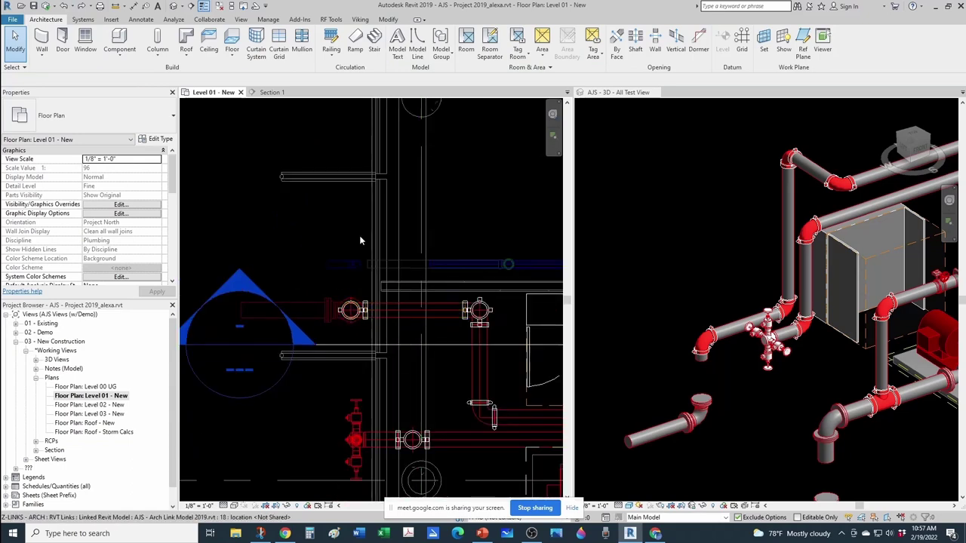
pyautogui.click(267, 92)
pyautogui.scroll(-1, 362, 327)
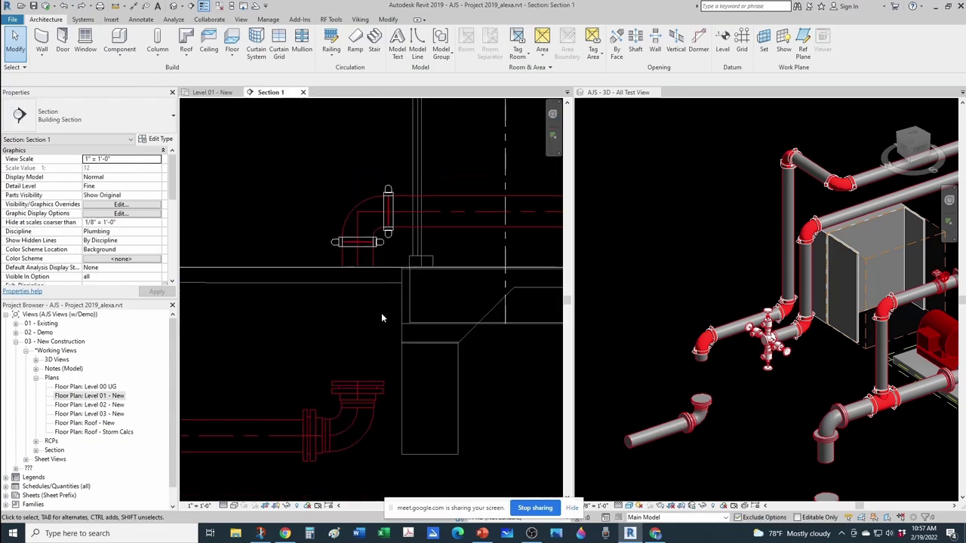
# Step: Delete the ductile iron gland from the vertical end of the underground elbow below the pipe drop
pyautogui.scroll(1, 382, 267)
pyautogui.click(369, 285)
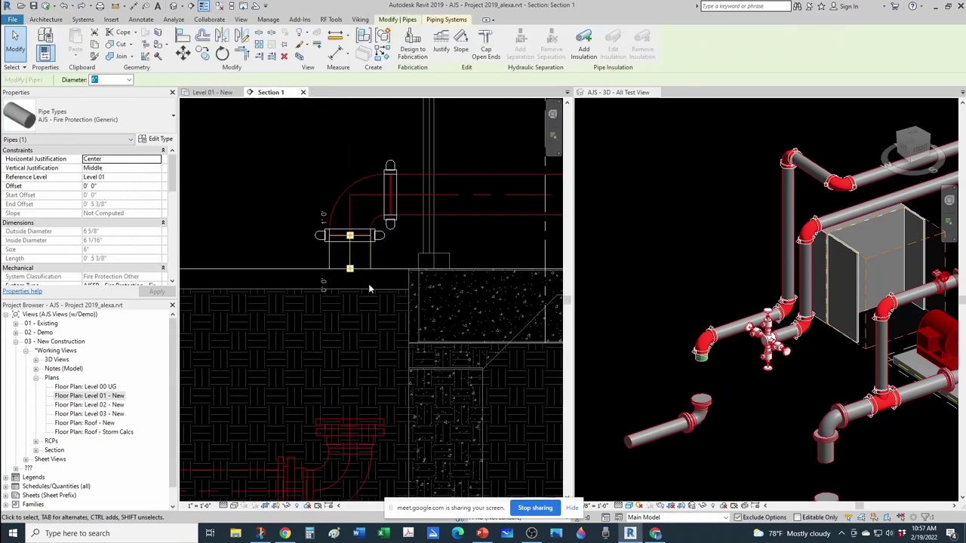
pyautogui.press('Escape')
pyautogui.click(386, 424)
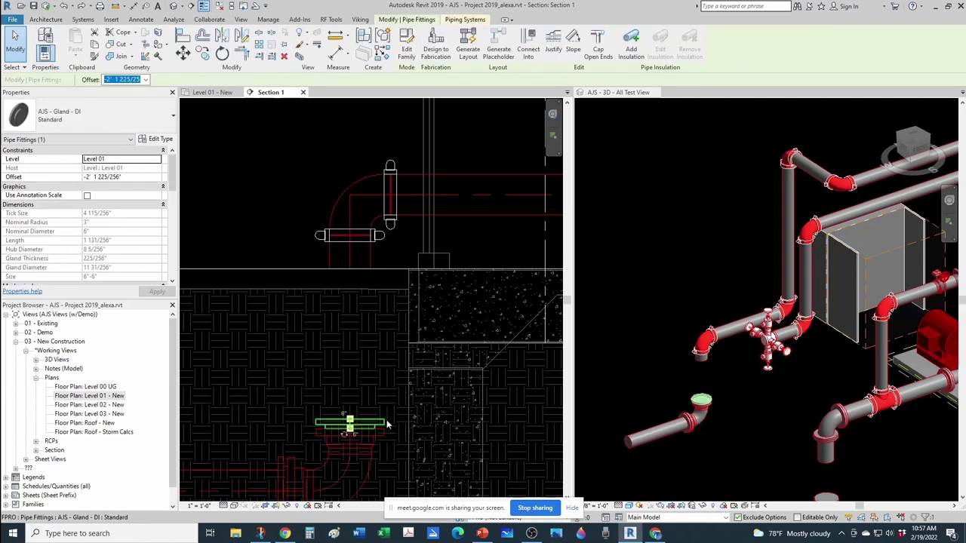
pyautogui.press('Escape')
# Step: Draw a 6" mechanical joint ductile iron pipe upward from the underground elbow's open vertical end toward the pipe drop
pyautogui.click(347, 439)
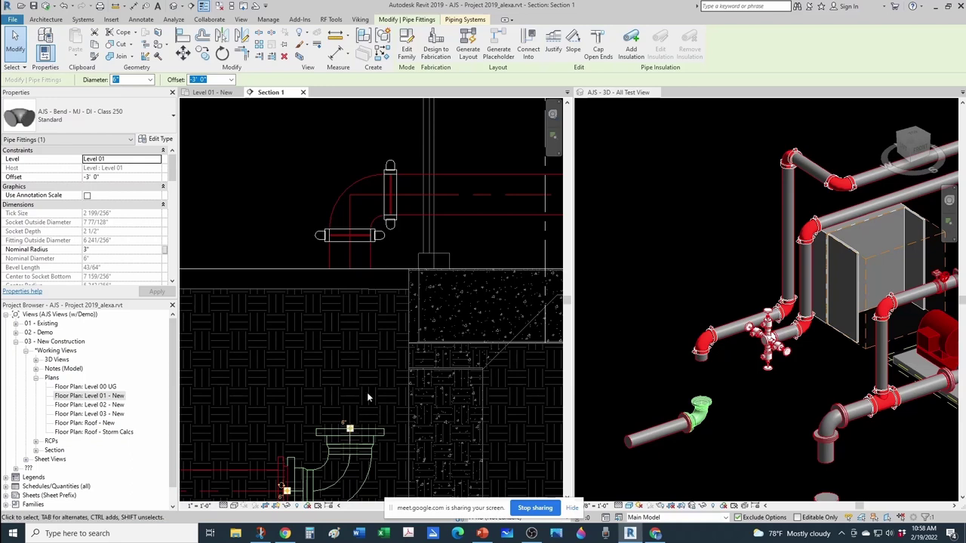
pyautogui.rightClick(351, 432)
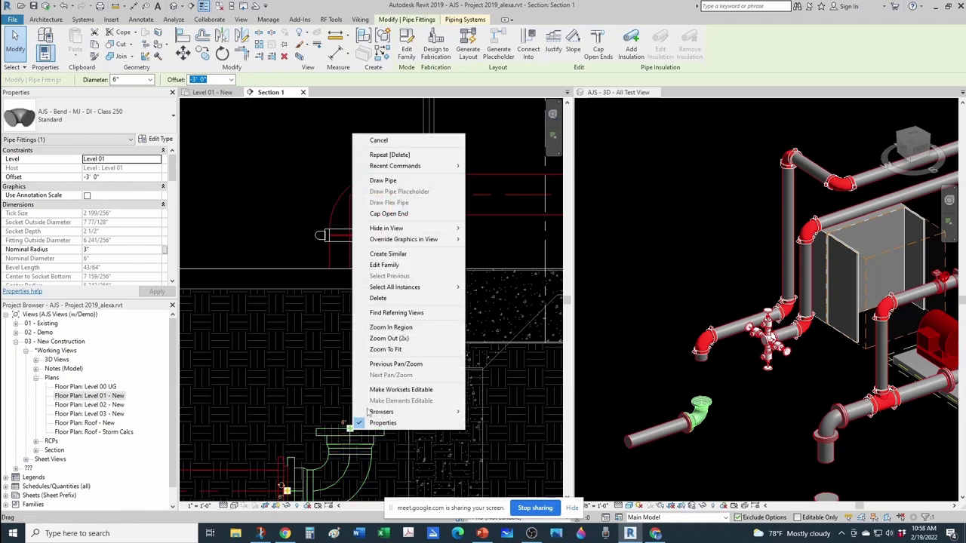
pyautogui.click(404, 181)
pyautogui.scroll(-2, 331, 176)
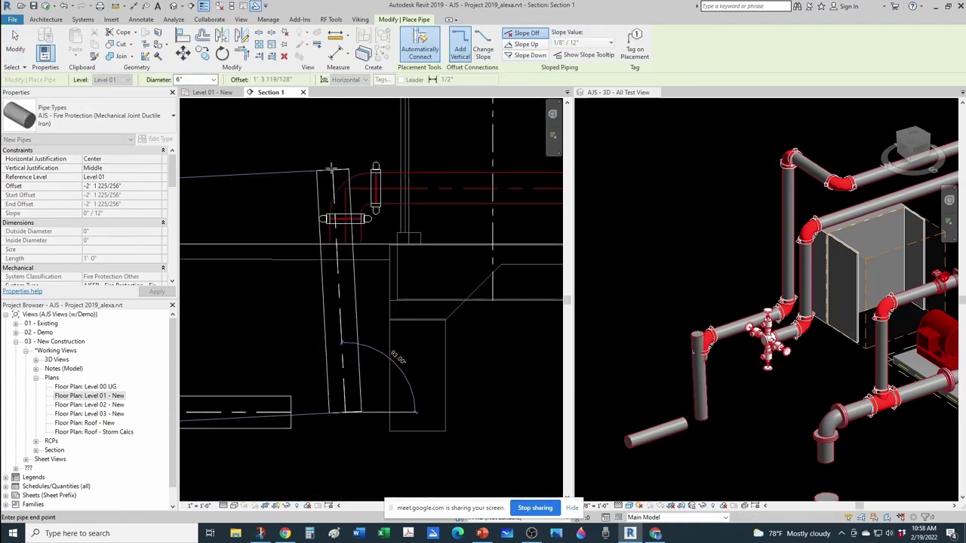
pyautogui.moveTo(332, 168); pyautogui.dragTo(347, 271, button='middle')
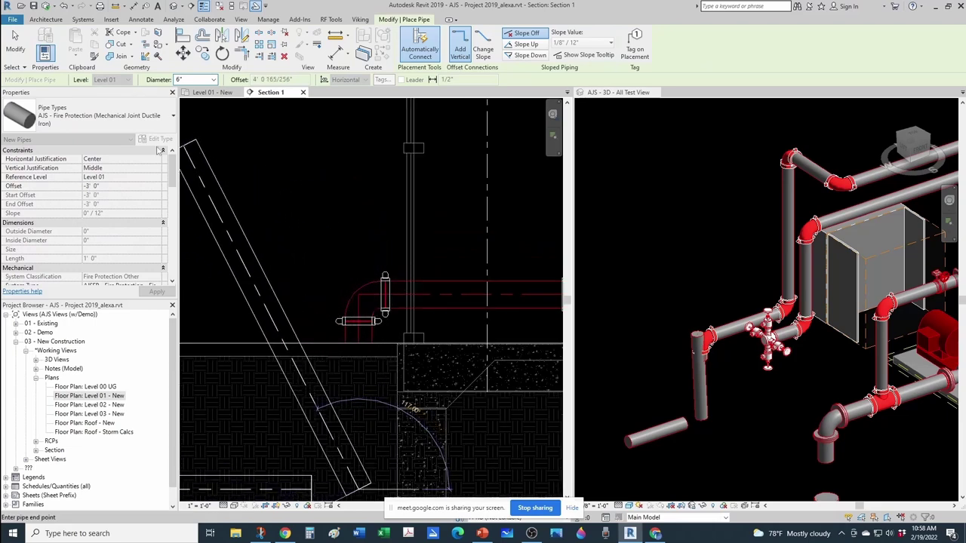
# Step: Switch the pipe type to AJS - Fire Protection (Generic) and draw the 6" riser vertically from the underground line to a 4' 10" offset
pyautogui.click(123, 126)
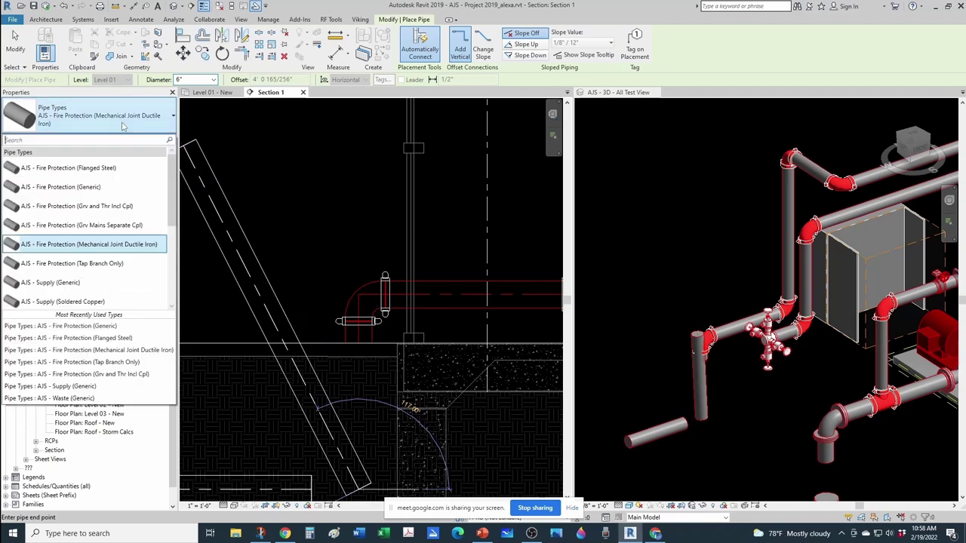
pyautogui.click(107, 189)
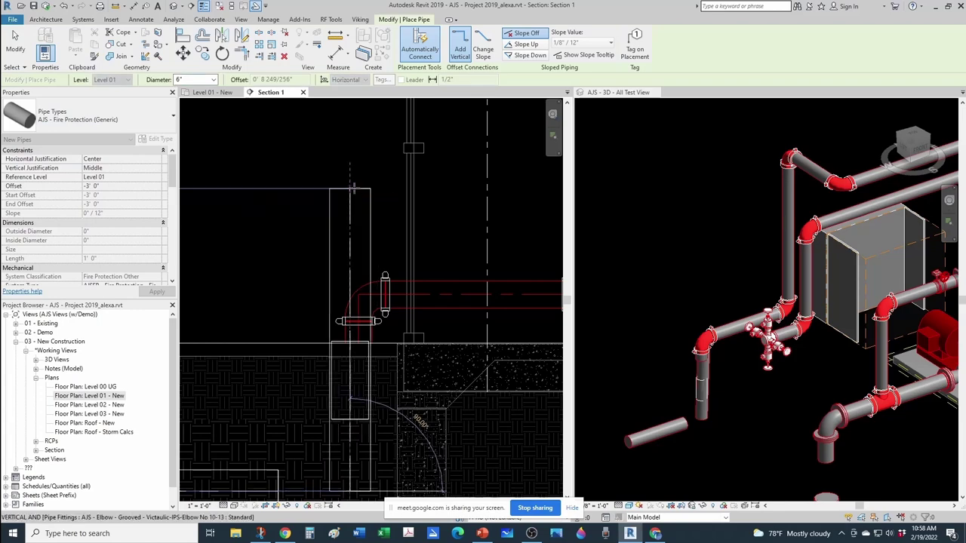
pyautogui.scroll(-1, 354, 188)
pyautogui.moveTo(359, 283); pyautogui.dragTo(355, 412, button='middle')
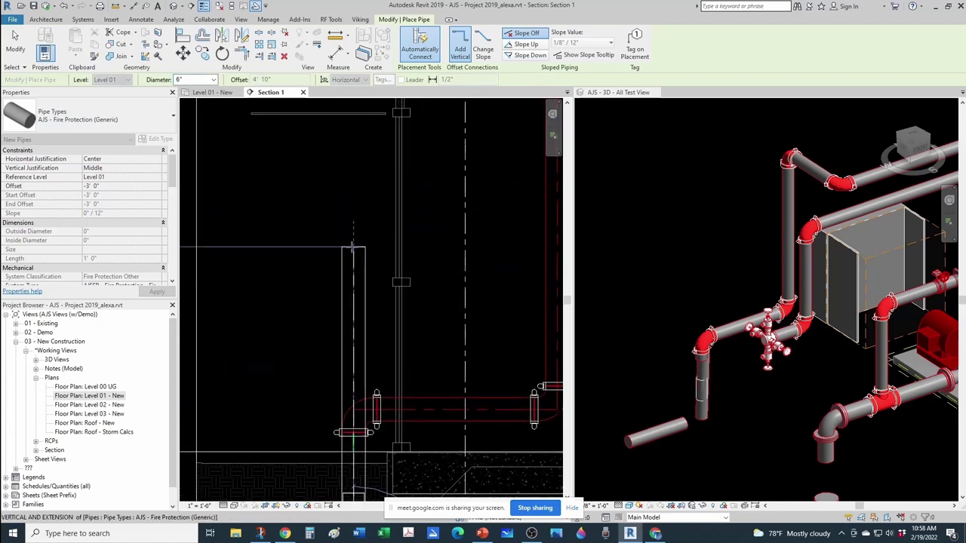
pyautogui.click(353, 247)
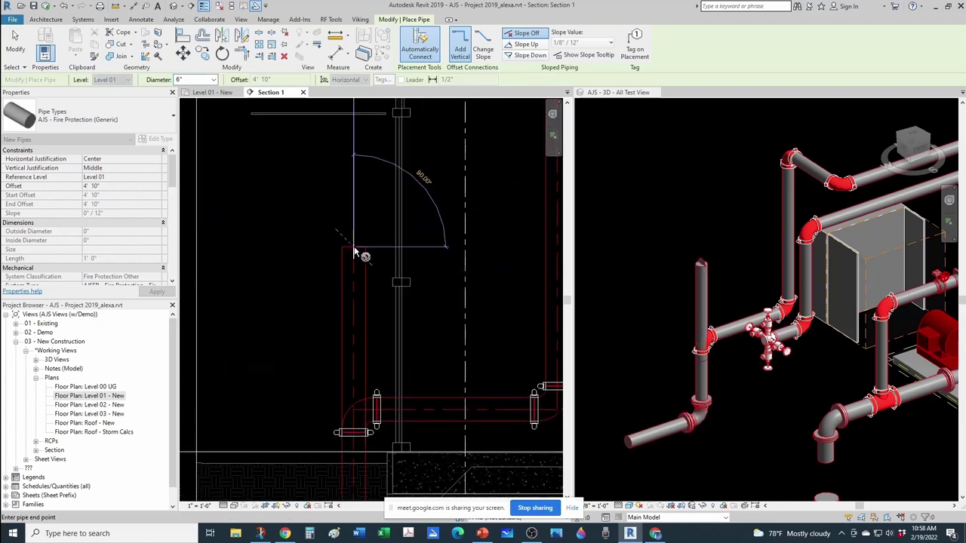
pyautogui.press('Escape')
pyautogui.press('Escape')
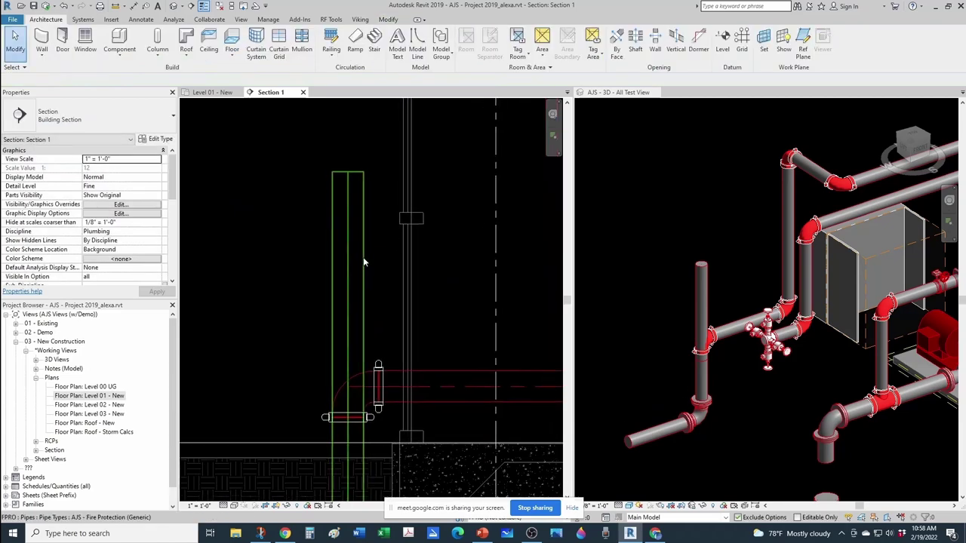
# Step: Shorten the new riser so its upper end sits below the floor line at an offset of about -0' 6"
pyautogui.click(361, 233)
pyautogui.scroll(-1, 356, 190)
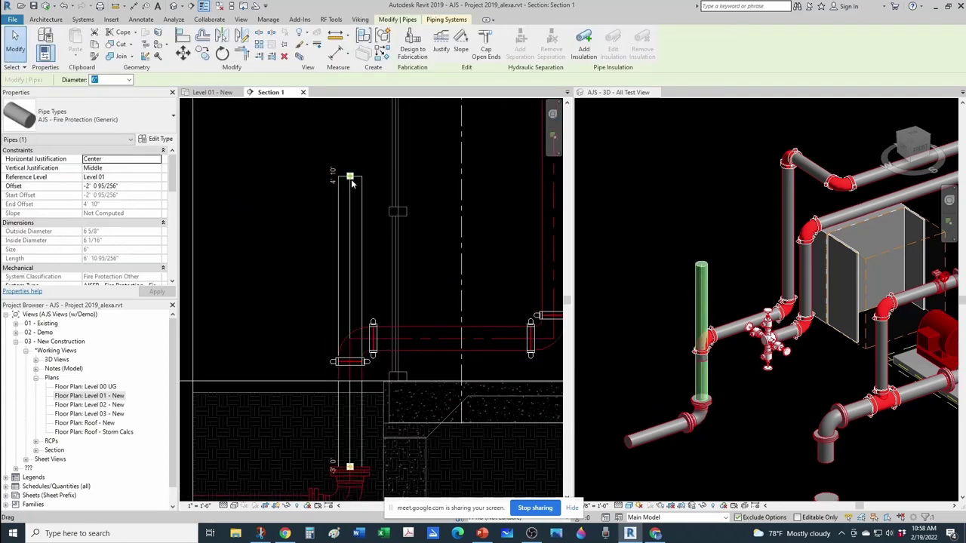
pyautogui.moveTo(351, 179); pyautogui.dragTo(351, 405)
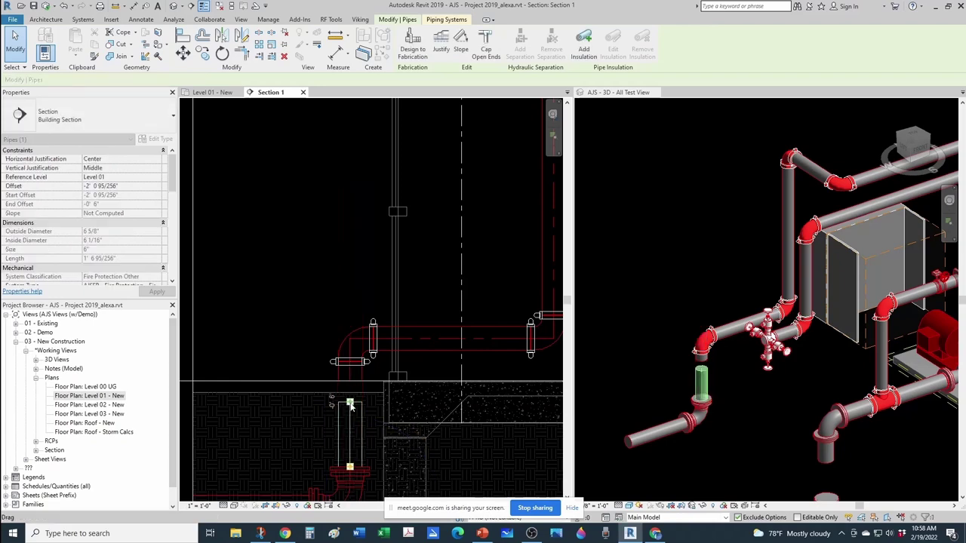
pyautogui.press('Escape')
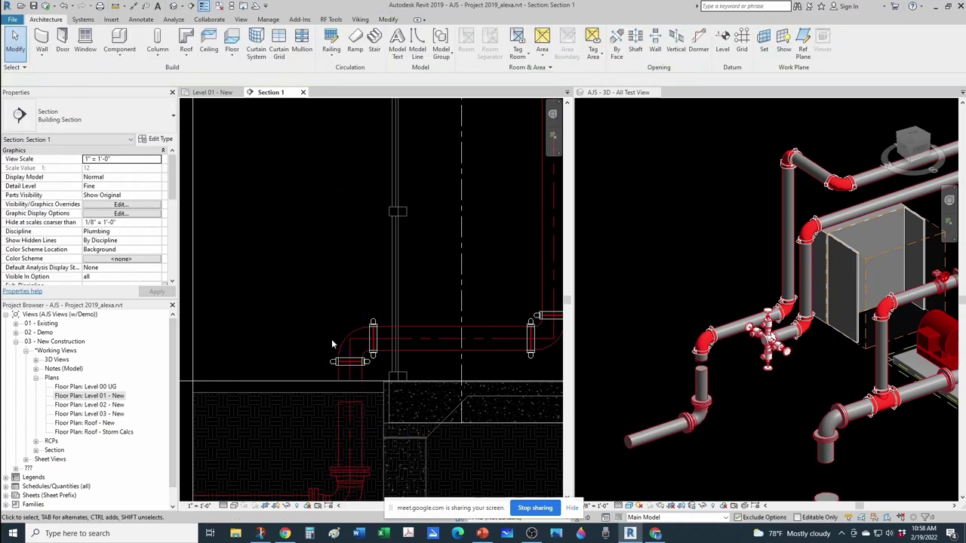
# Step: Extend the short pipe stub under the grooved elbow down to connect with the top of the underground riser
pyautogui.scroll(3, 365, 403)
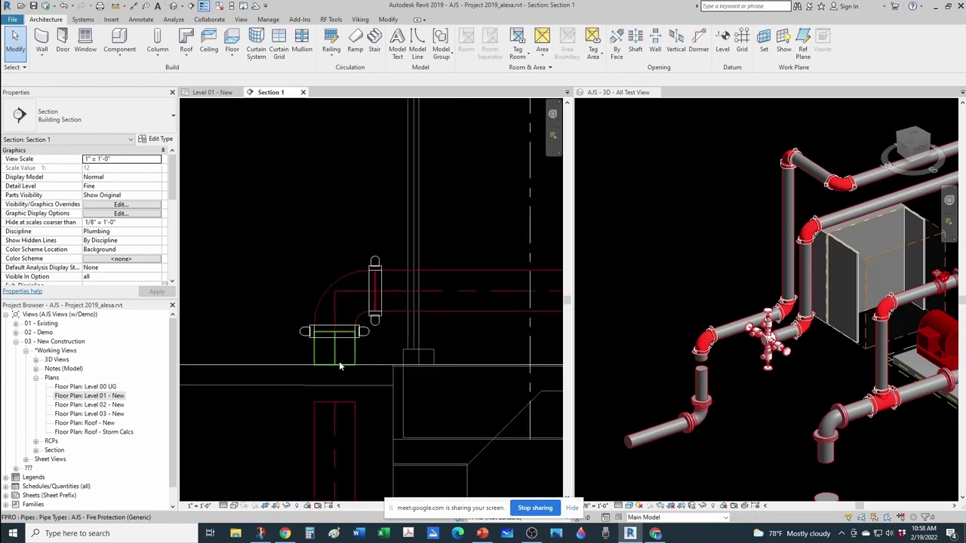
pyautogui.moveTo(339, 376); pyautogui.dragTo(372, 370, button='middle')
pyautogui.scroll(-1, 381, 365)
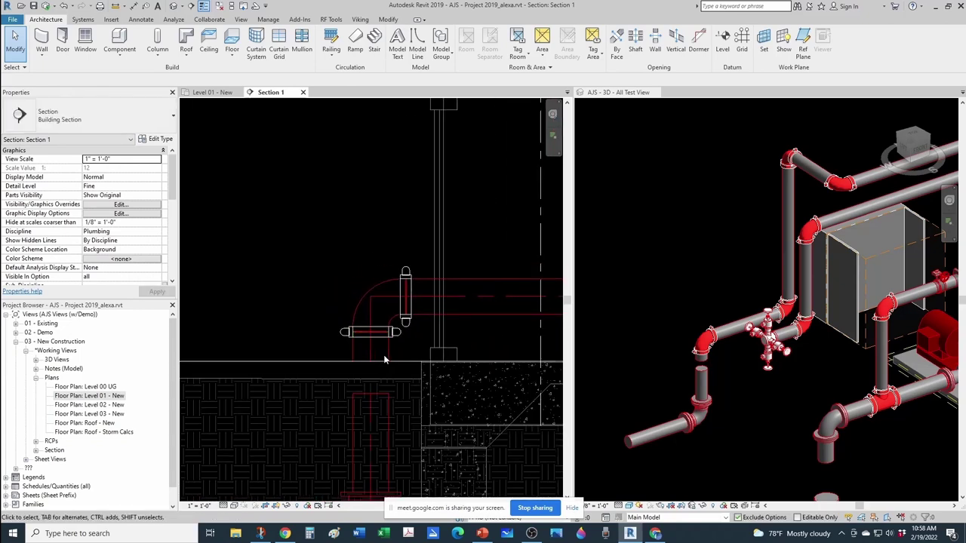
pyautogui.click(377, 367)
pyautogui.scroll(1, 376, 367)
pyautogui.moveTo(370, 360); pyautogui.dragTo(369, 403)
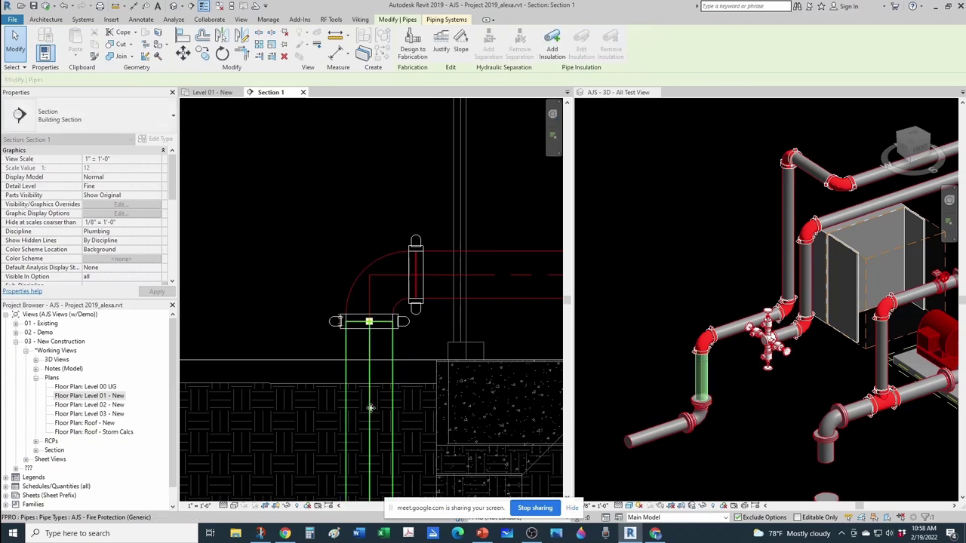
pyautogui.press('Escape')
# Step: Review the underground riser connection in the section and the surrounding fire pump piping in the 3D view
pyautogui.scroll(-4, 361, 326)
pyautogui.scroll(2, 362, 328)
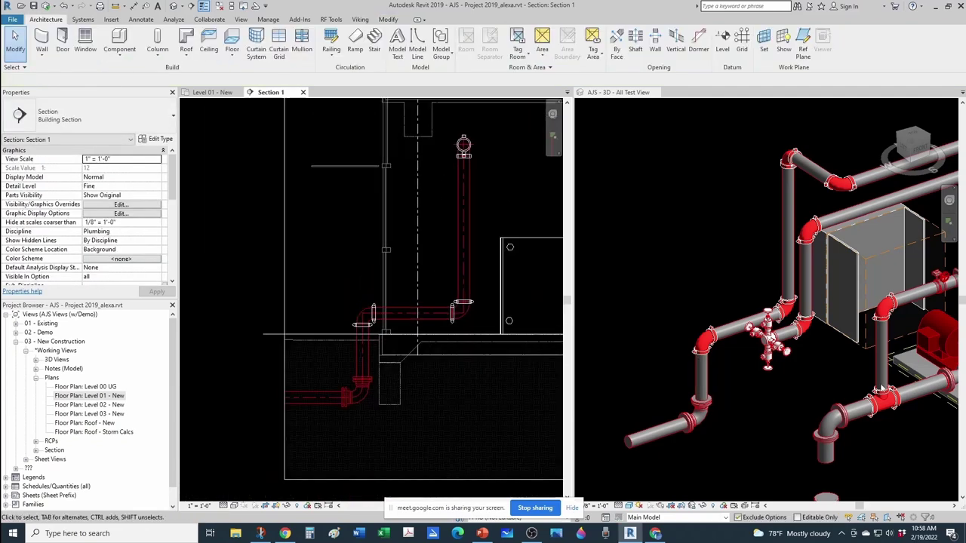
pyautogui.scroll(-4, 755, 390)
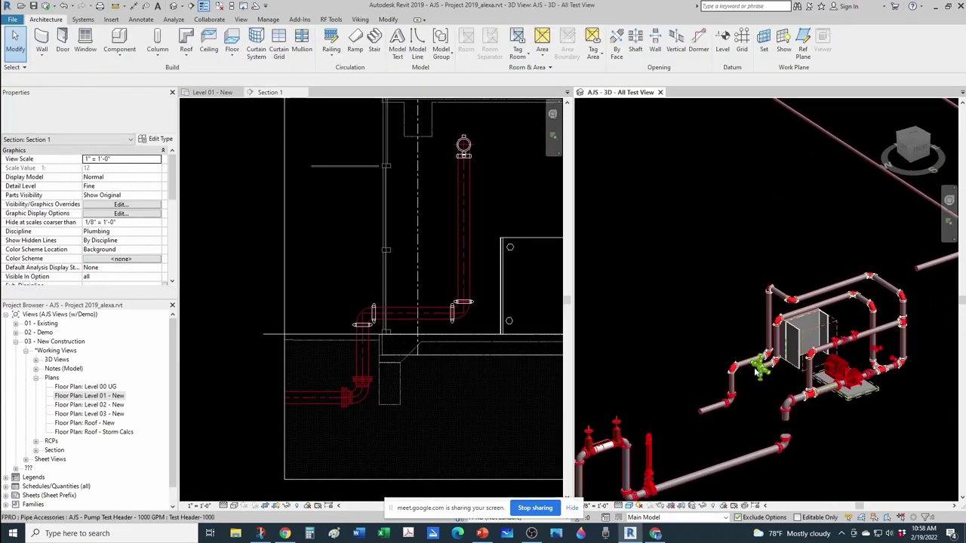
pyautogui.moveTo(852, 414); pyautogui.dragTo(795, 410, button='middle')
pyautogui.scroll(2, 795, 410)
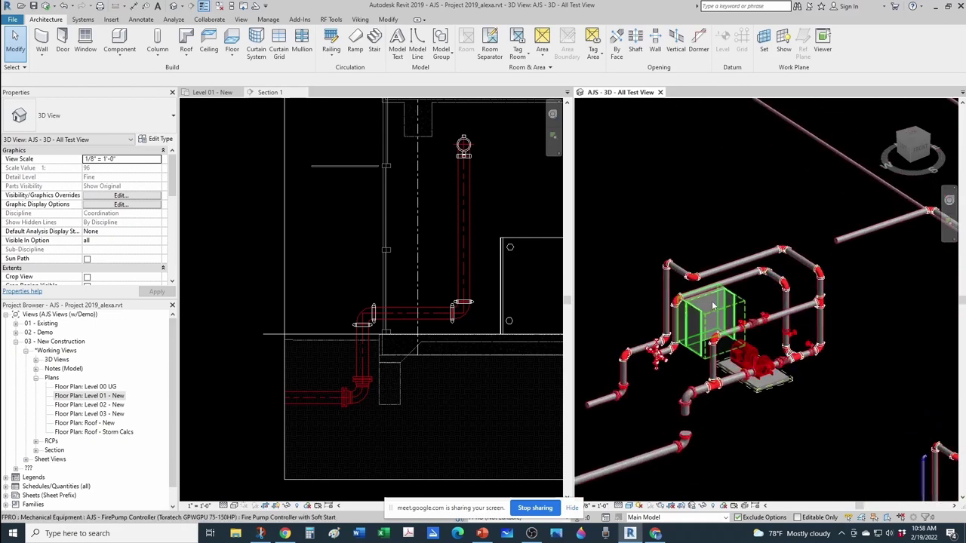
pyautogui.scroll(-1, 702, 300)
pyautogui.click(482, 384)
pyautogui.scroll(-5, 390, 295)
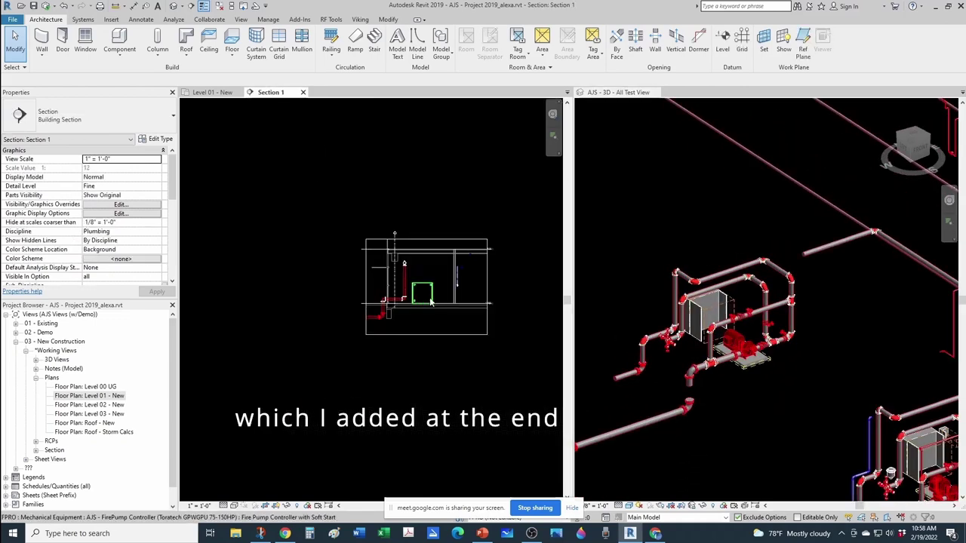
pyautogui.moveTo(425, 294); pyautogui.dragTo(416, 316, button='middle')
# Step: In the Level 01 - New plan, copy the small vertical pump's equipment pad and clearance to between the two pipe runs beside the fire pump
pyautogui.click(214, 93)
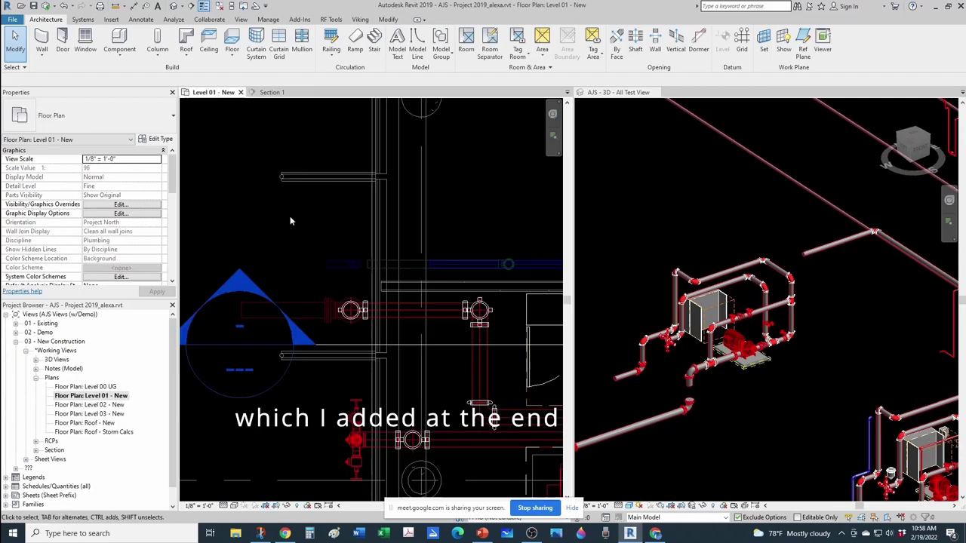
pyautogui.scroll(4, 300, 255)
pyautogui.scroll(-5, 350, 330)
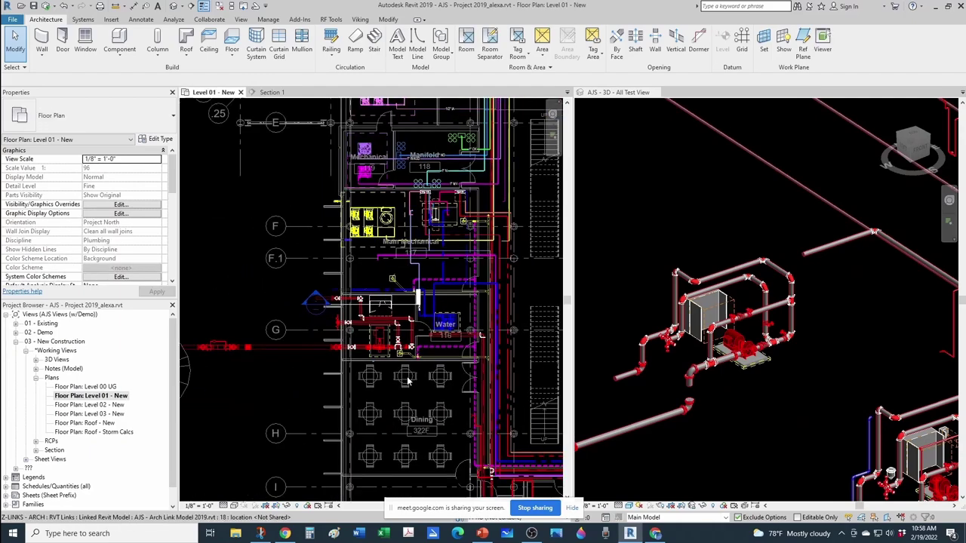
pyautogui.scroll(5, 396, 404)
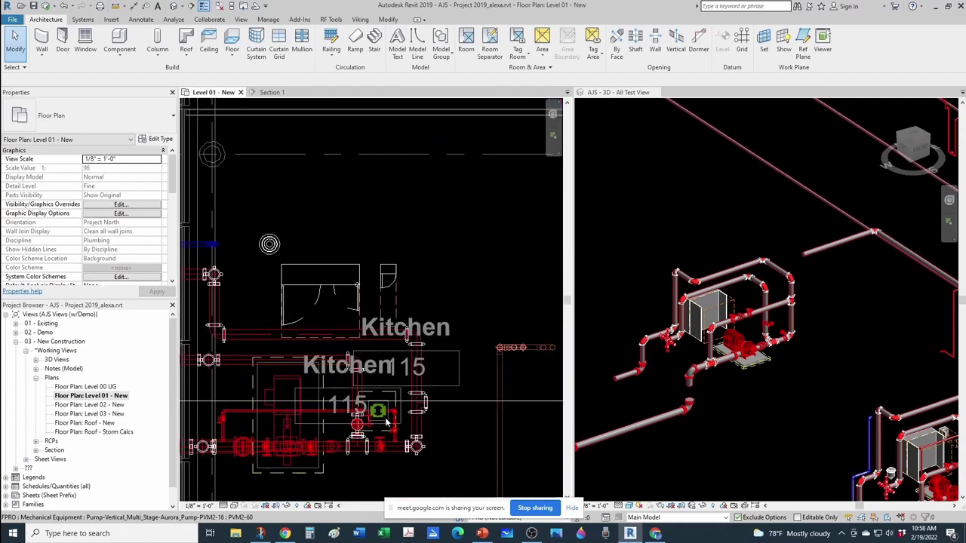
pyautogui.scroll(2, 406, 355)
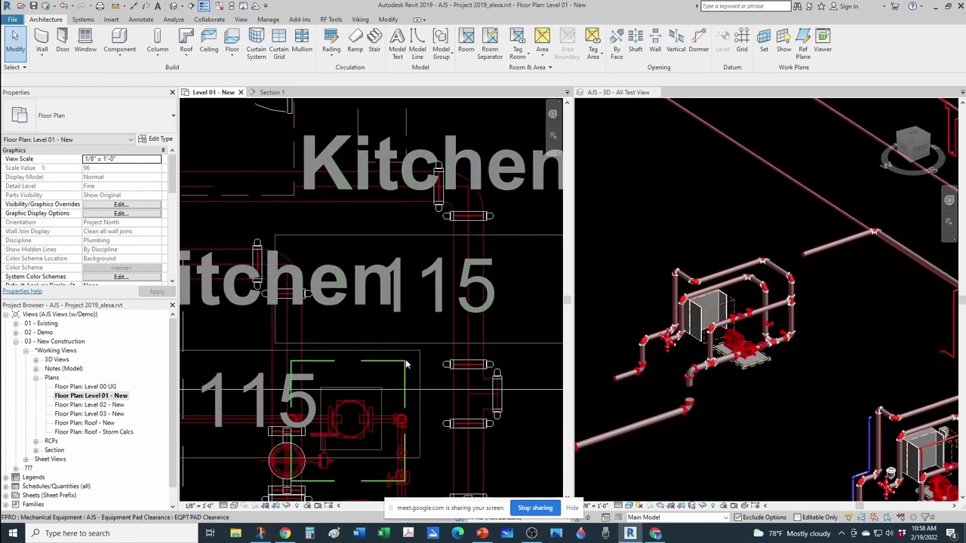
pyautogui.click(405, 365)
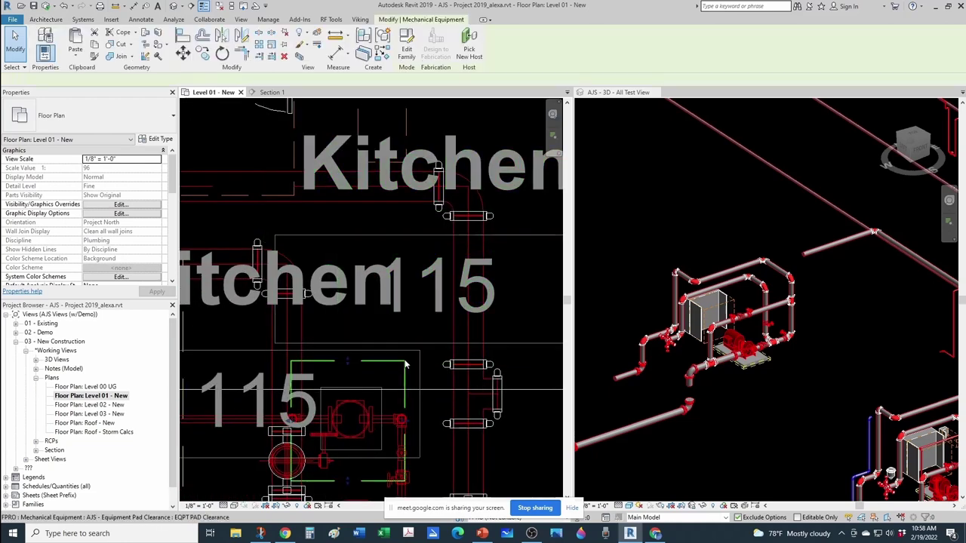
pyautogui.keyDown('ctrl'); pyautogui.click(383, 407); pyautogui.keyUp('ctrl')
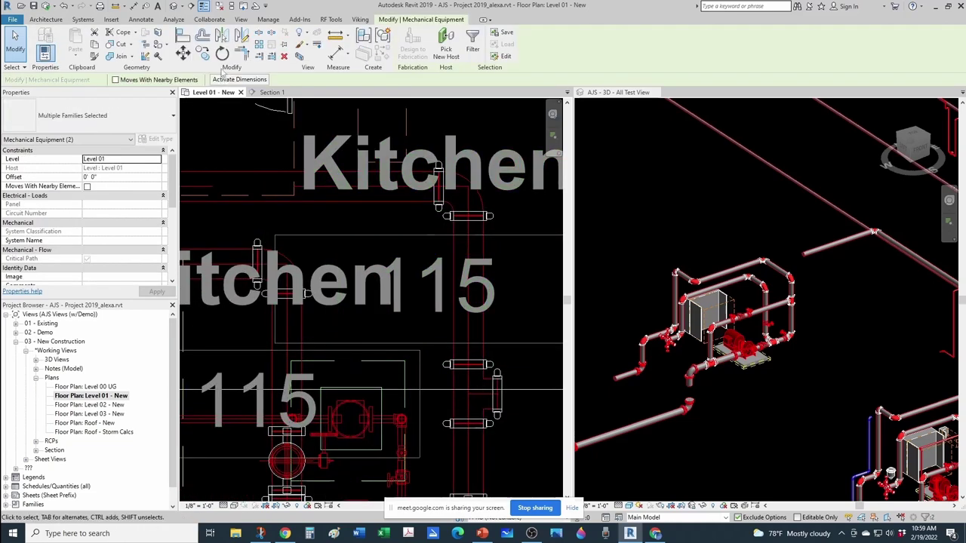
pyautogui.click(383, 419)
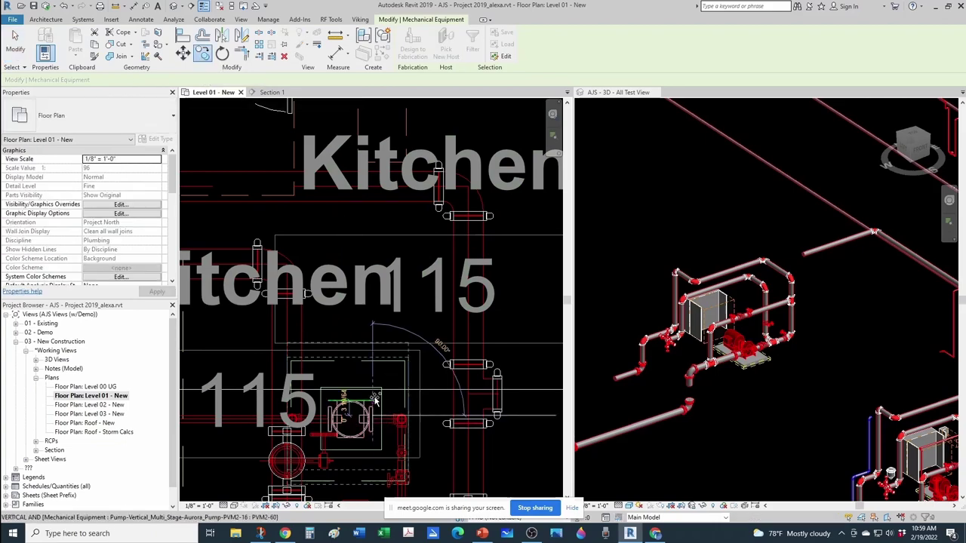
pyautogui.scroll(-5, 375, 399)
pyautogui.scroll(-3, 375, 367)
pyautogui.moveTo(384, 290); pyautogui.dragTo(382, 400, button='middle')
pyautogui.scroll(3, 372, 316)
pyautogui.scroll(2, 398, 335)
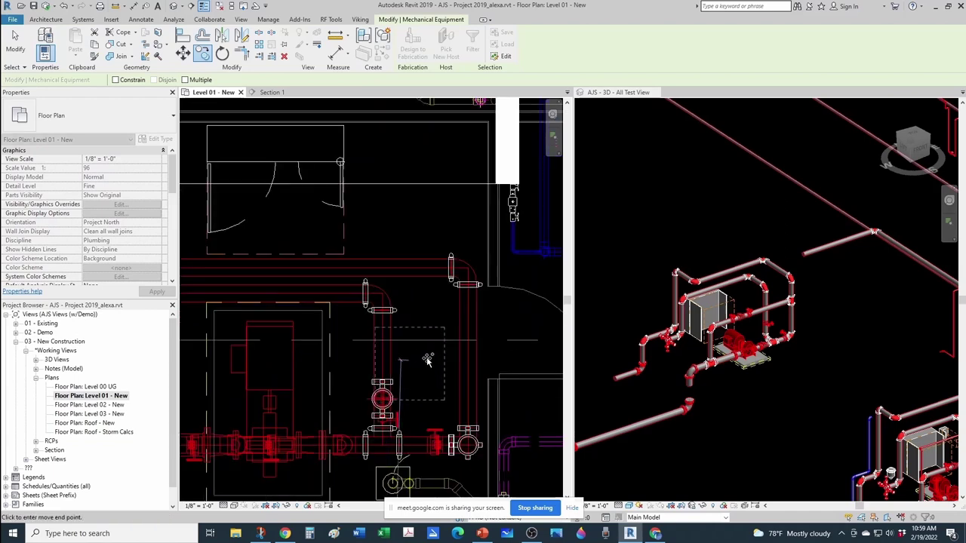
pyautogui.click(408, 356)
pyautogui.click(432, 358)
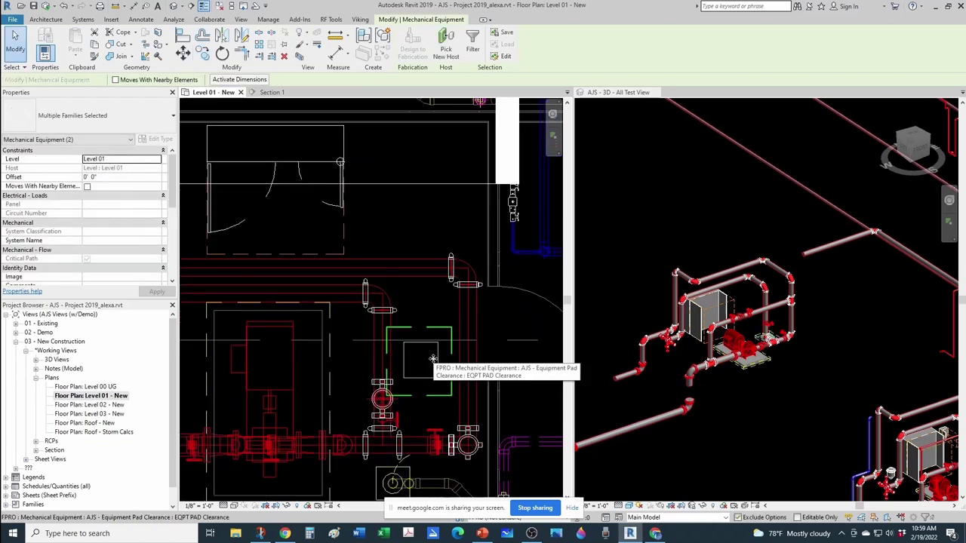
# Step: Move the copied equipment pad and clearance closer to the fire pump's discharge piping
pyautogui.scroll(-1, 429, 392)
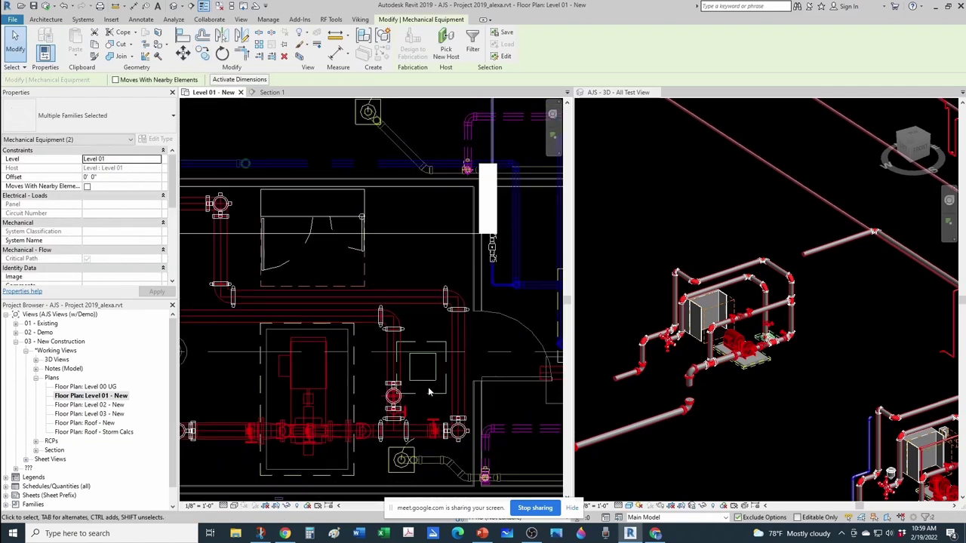
pyautogui.moveTo(406, 384); pyautogui.dragTo(388, 392)
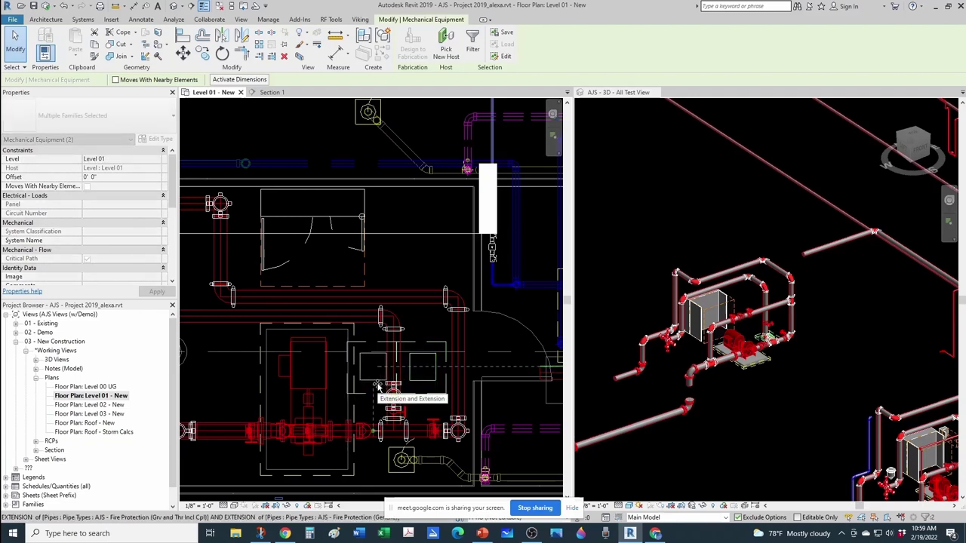
pyautogui.click(427, 409)
pyautogui.press('Escape')
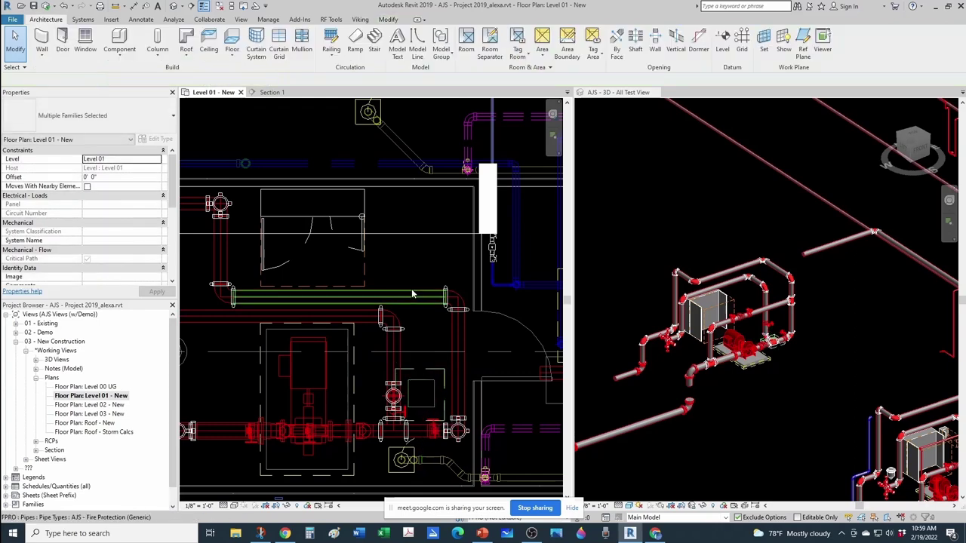
# Step: Inspect the copied small equipment pad in plan and the larger pad beneath the fire pump in the 3D and plan views
pyautogui.scroll(4, 412, 293)
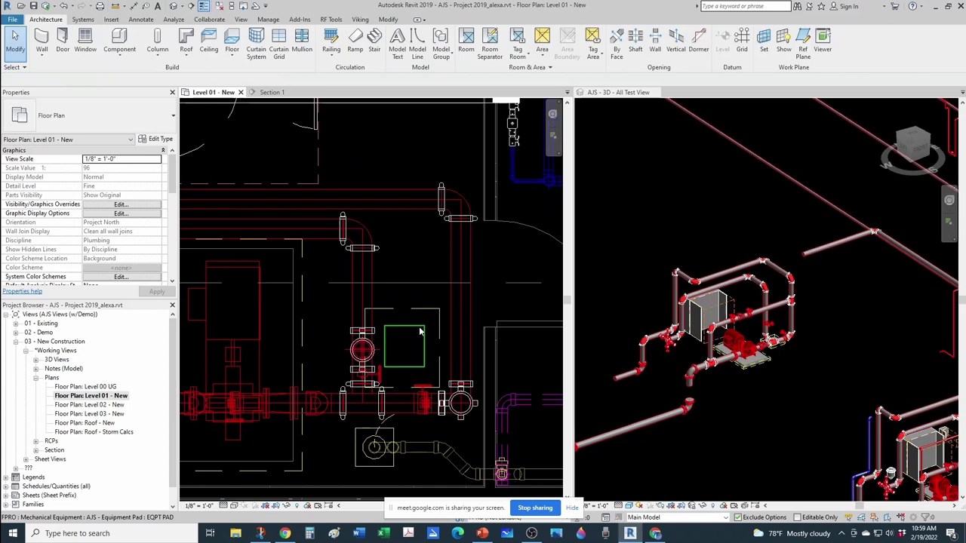
pyautogui.click(420, 331)
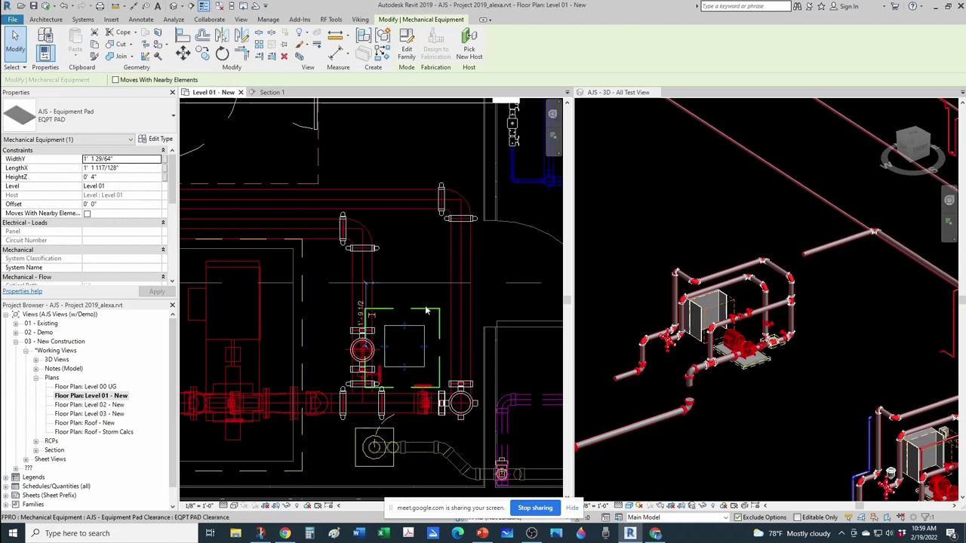
pyautogui.scroll(4, 428, 341)
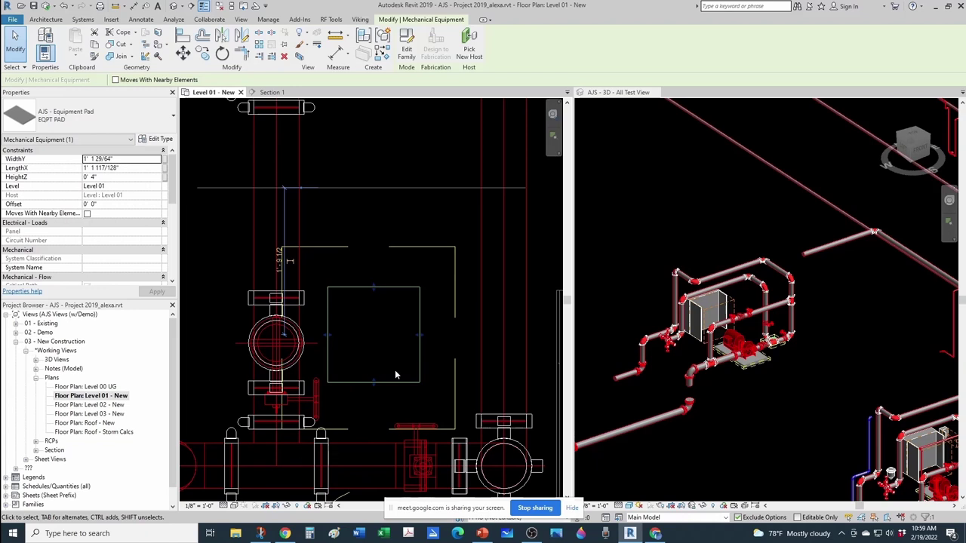
pyautogui.click(399, 316)
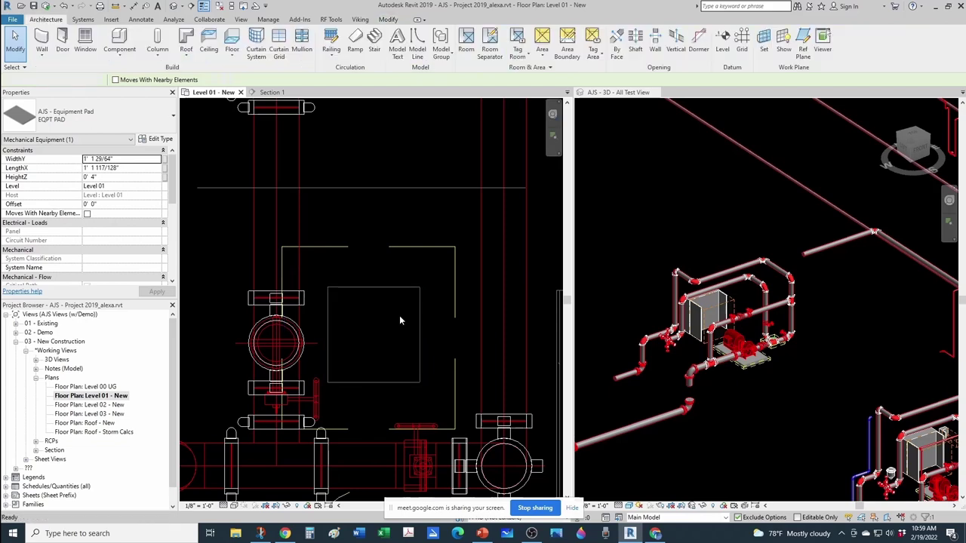
pyautogui.scroll(-4, 399, 315)
pyautogui.click(641, 391)
pyautogui.scroll(5, 699, 369)
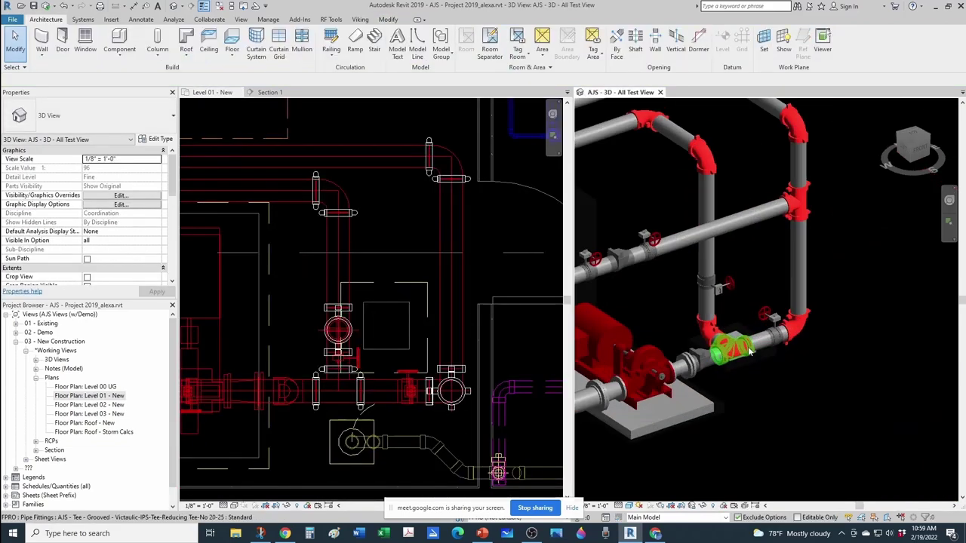
pyautogui.keyDown('shift'); pyautogui.moveTo(700, 369); pyautogui.dragTo(713, 374, button='middle'); pyautogui.keyUp('shift')
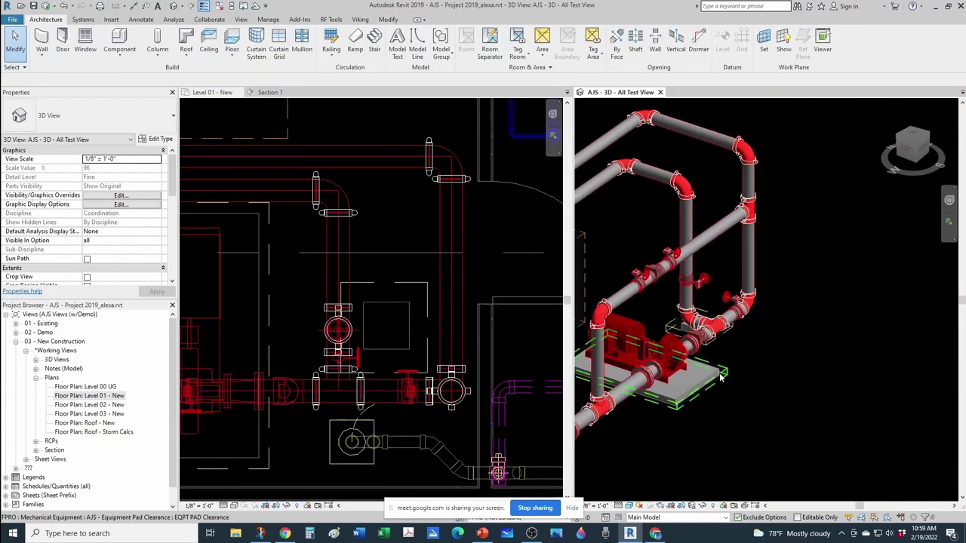
pyautogui.click(713, 374)
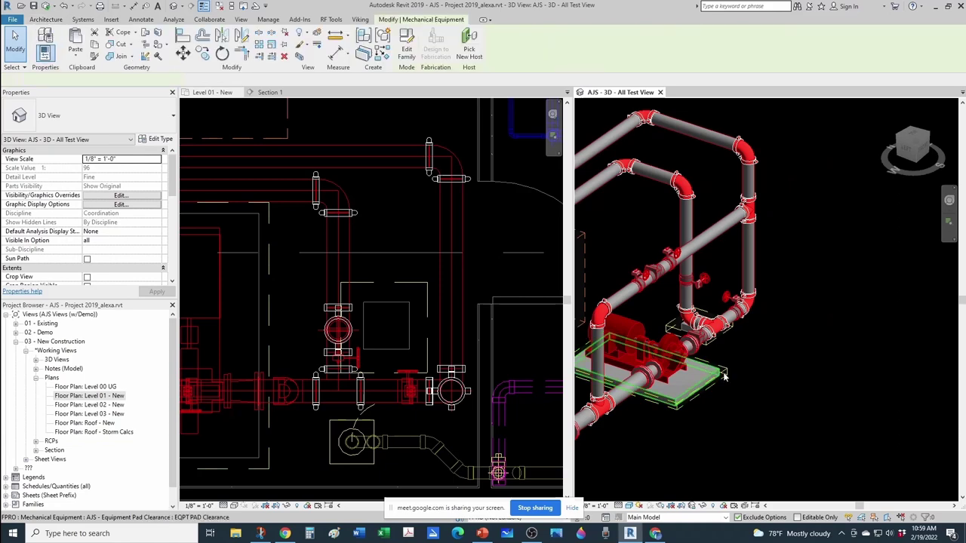
pyautogui.scroll(-3, 641, 368)
pyautogui.scroll(4, 392, 319)
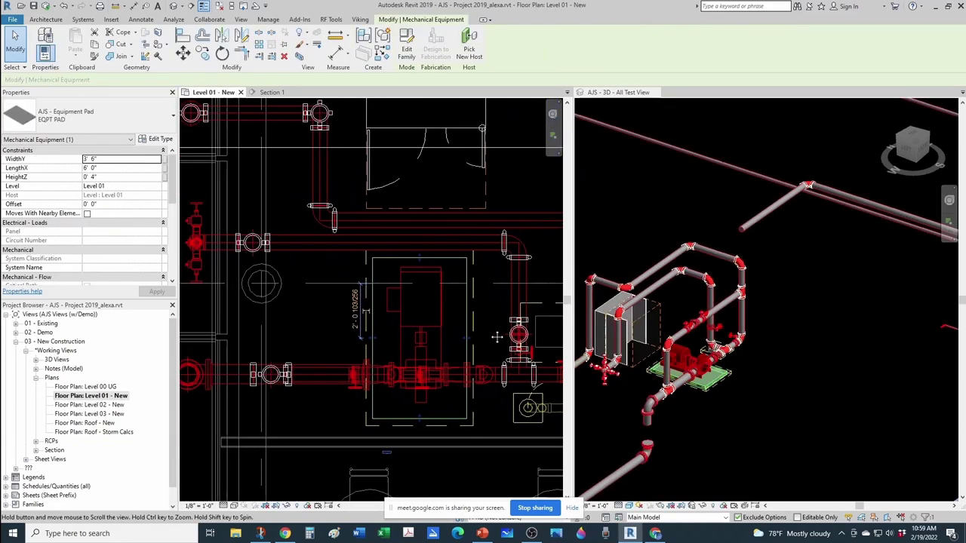
# Step: Copy the fire pump's equipment pad to the open area outside the building beside grid bubble G
pyautogui.click(206, 56)
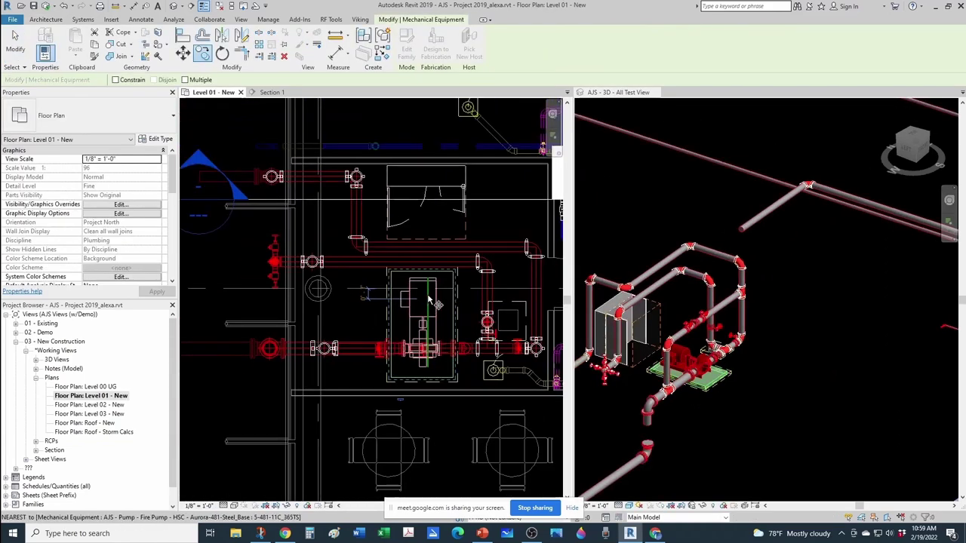
pyautogui.scroll(-2, 400, 304)
pyautogui.click(430, 332)
pyautogui.scroll(-1, 427, 329)
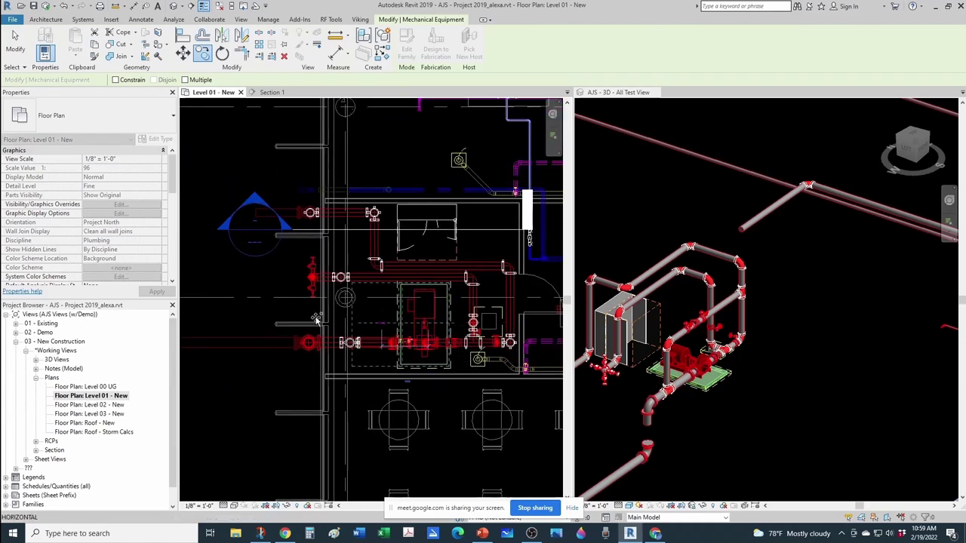
pyautogui.moveTo(327, 332); pyautogui.dragTo(517, 365, button='middle')
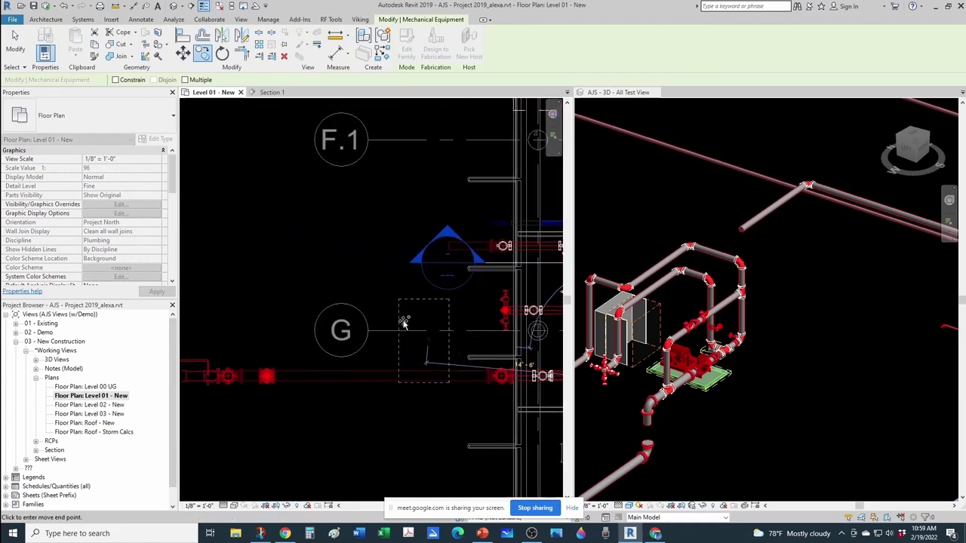
pyautogui.click(345, 277)
pyautogui.scroll(2, 343, 268)
# Step: Set the WidthY of the copied pad at grid bubble G to 4' 6" and delete that copy
pyautogui.click(382, 270)
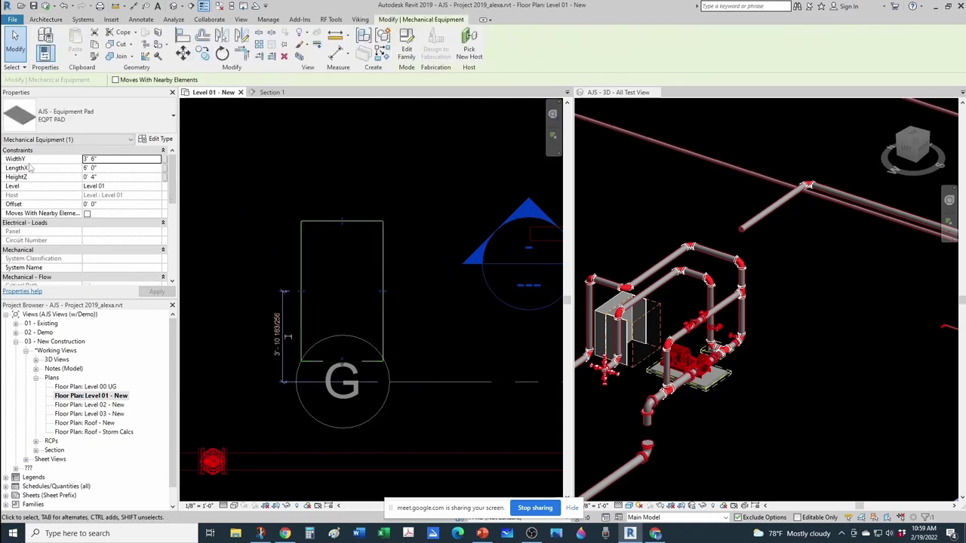
pyautogui.click(85, 160)
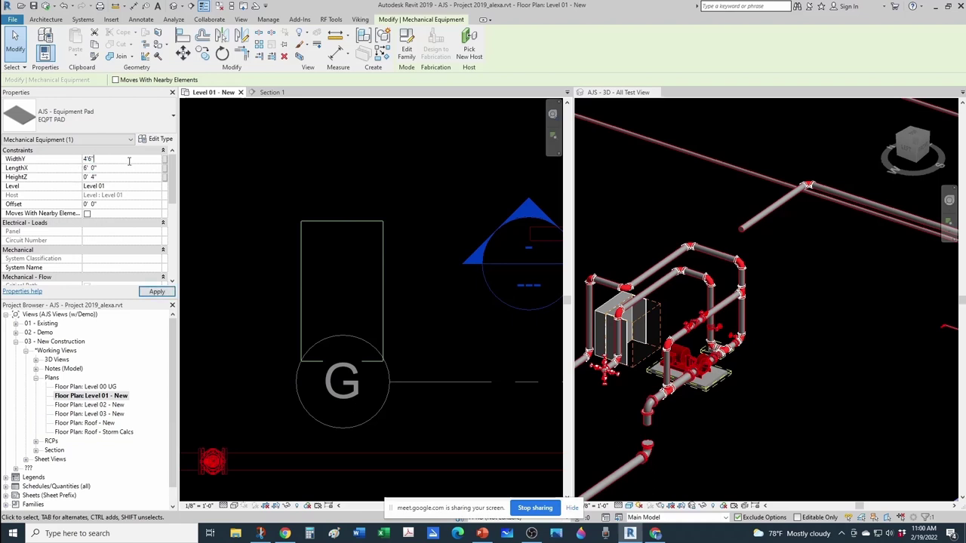
pyautogui.press('Return')
pyautogui.press('Escape')
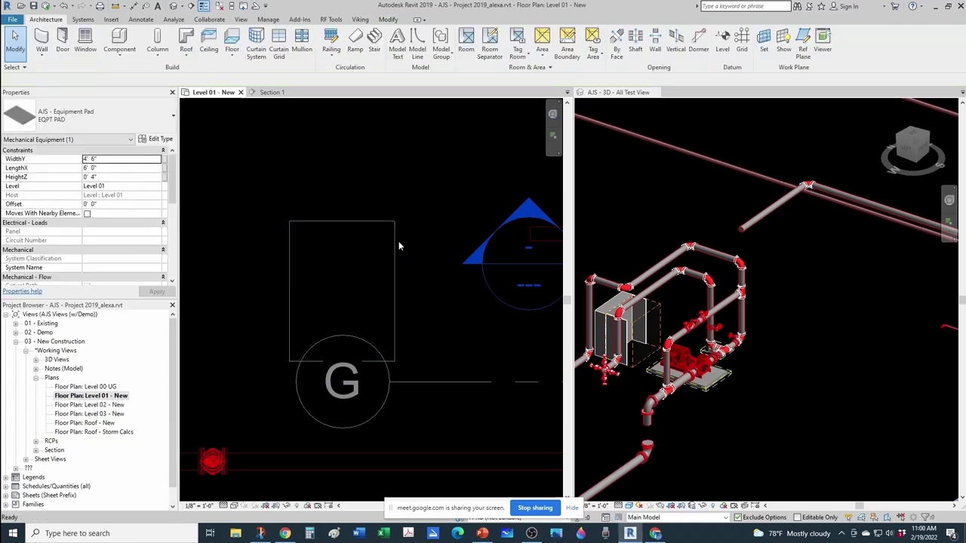
pyautogui.click(399, 241)
pyautogui.press('Delete')
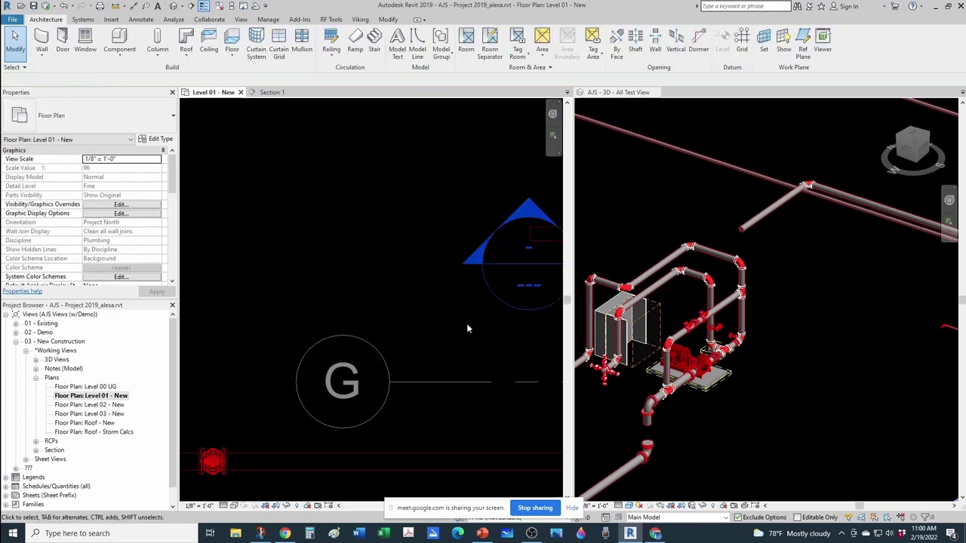
# Step: Examine the small and large equipment pads around the fire pump in the plan and the 3D view
pyautogui.scroll(-3, 467, 325)
pyautogui.scroll(8, 466, 329)
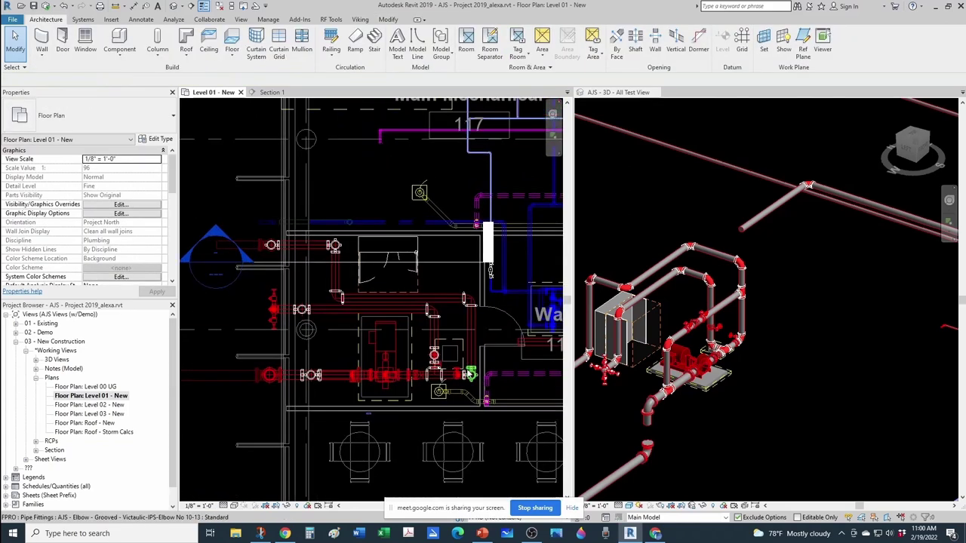
pyautogui.scroll(-2, 452, 355)
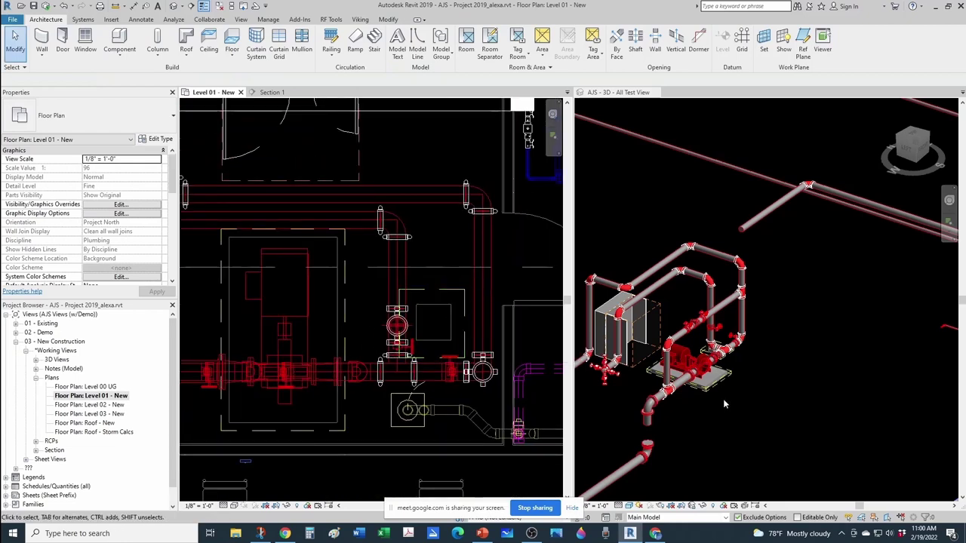
pyautogui.click(756, 392)
pyautogui.keyDown('shift'); pyautogui.moveTo(756, 393); pyautogui.dragTo(731, 346, button='middle'); pyautogui.keyUp('shift')
pyautogui.scroll(4, 658, 388)
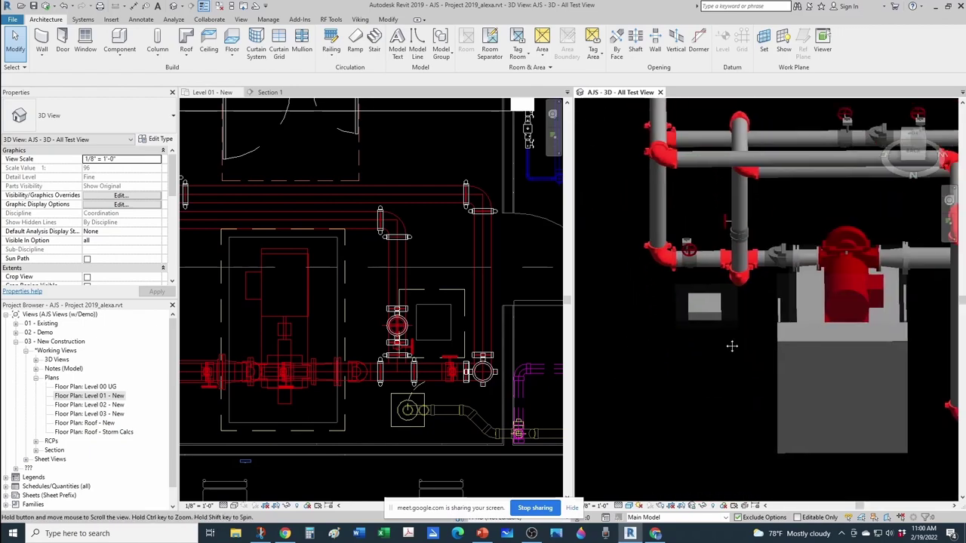
# Step: Find the existing PVM2-60 vertical pump in the other piping layout of the Level 01 plan and inspect its connections
pyautogui.click(442, 315)
pyautogui.scroll(-5, 427, 301)
pyautogui.moveTo(414, 395); pyautogui.dragTo(388, 128, button='middle')
pyautogui.scroll(4, 387, 353)
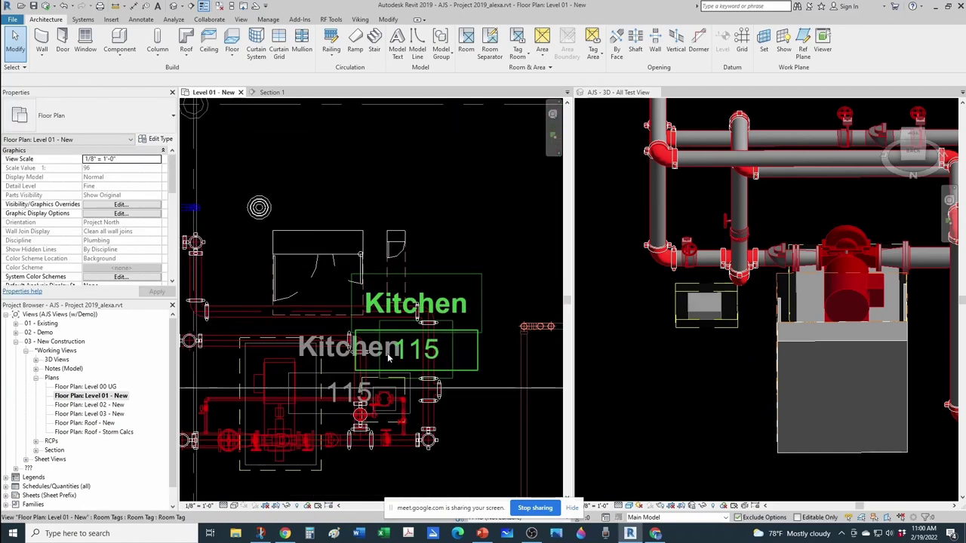
pyautogui.scroll(2, 389, 407)
pyautogui.scroll(3, 383, 416)
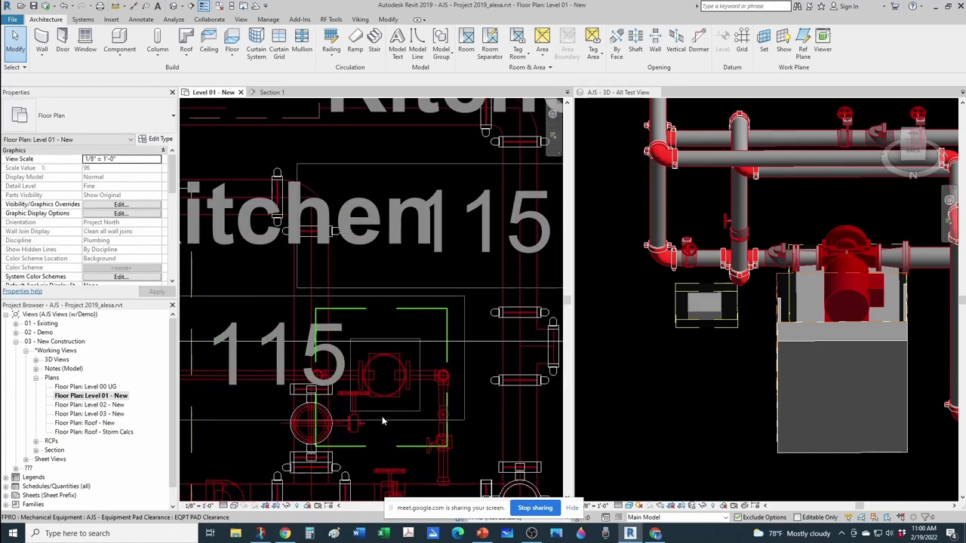
pyautogui.click(396, 392)
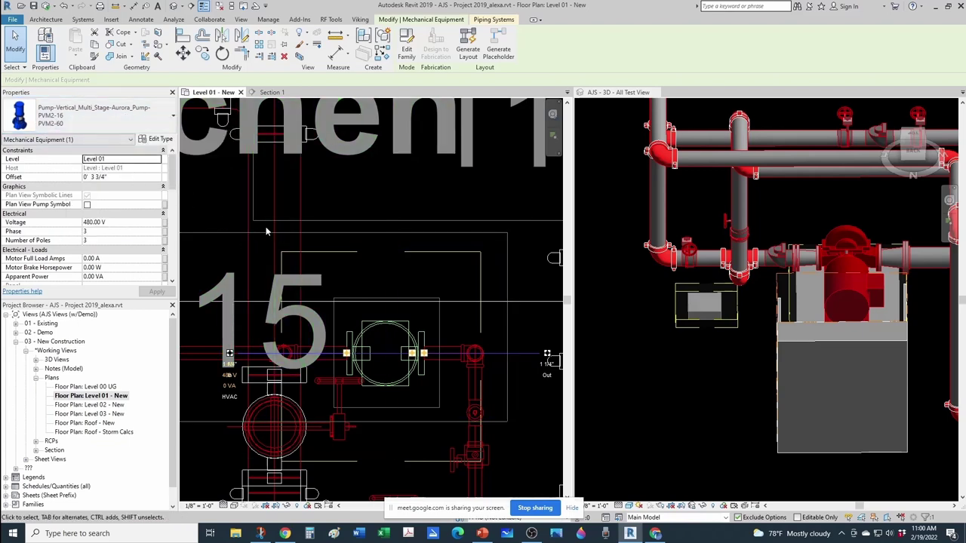
pyautogui.scroll(-4, 370, 343)
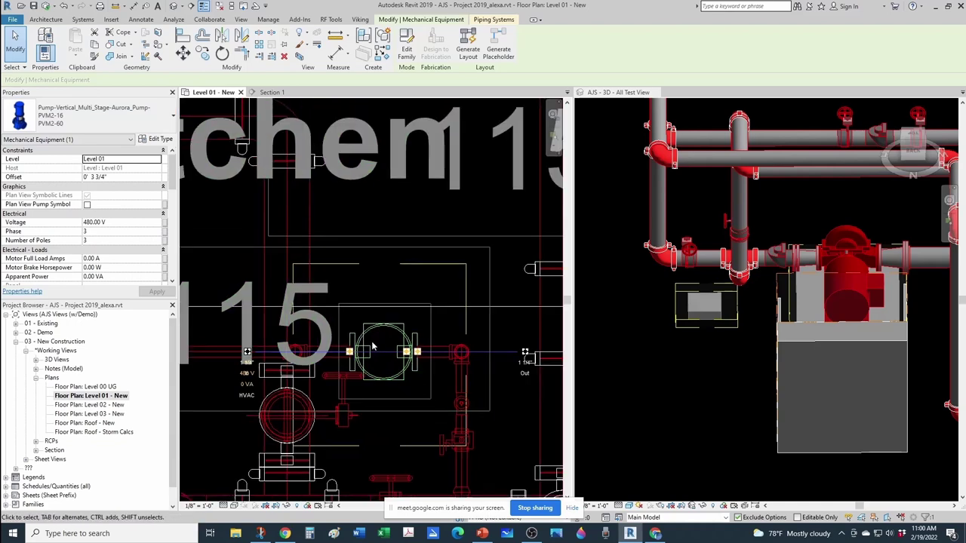
pyautogui.scroll(1, 393, 384)
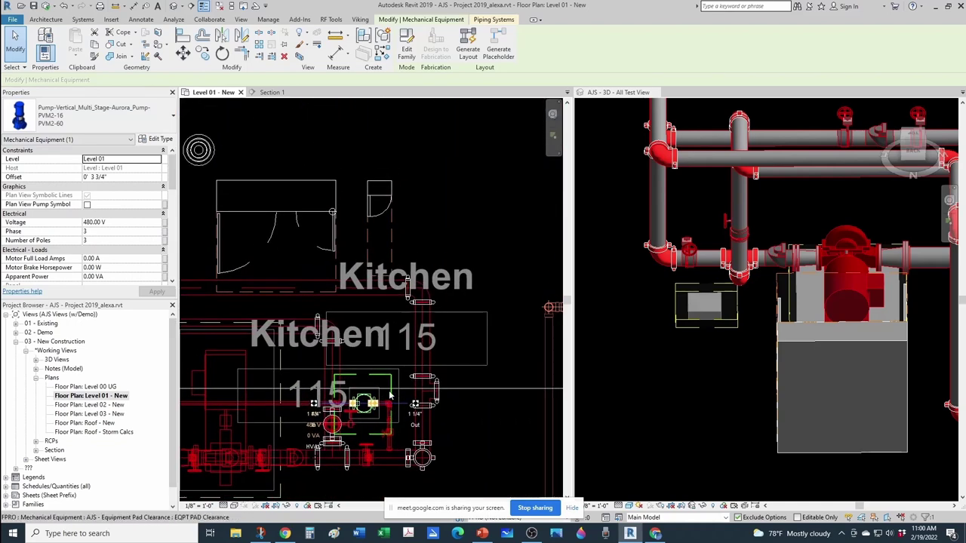
pyautogui.scroll(2, 385, 405)
pyautogui.scroll(1, 383, 406)
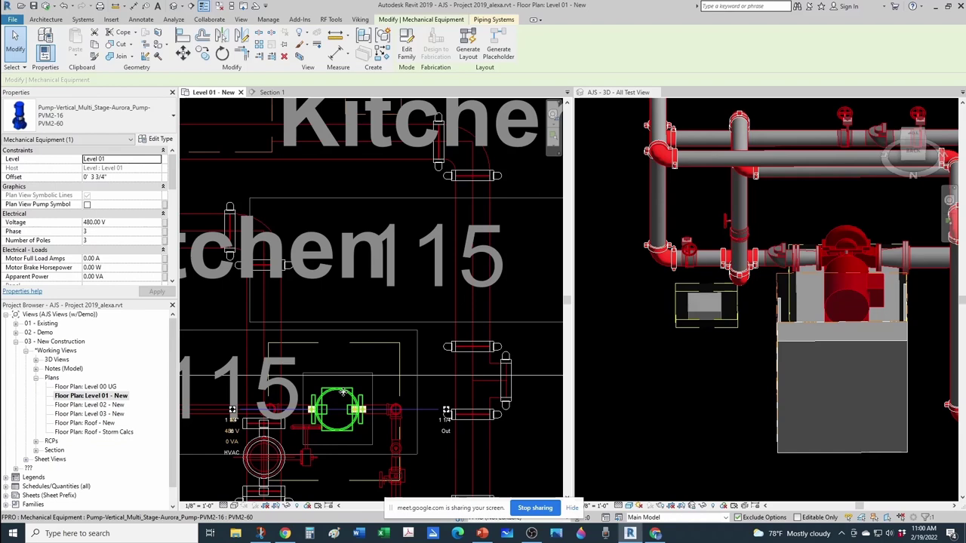
pyautogui.scroll(-2, 343, 392)
pyautogui.press('Escape')
pyautogui.scroll(1, 347, 394)
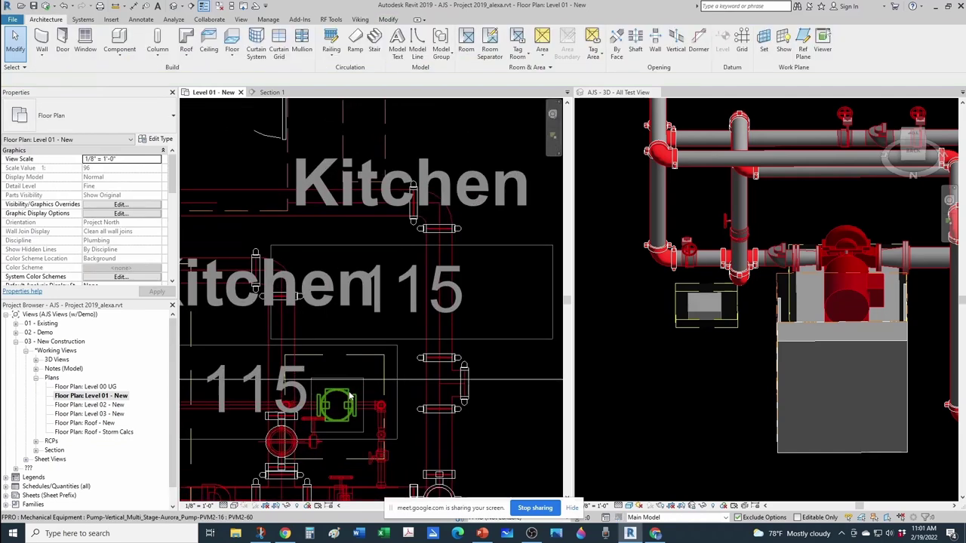
pyautogui.click(343, 404)
pyautogui.press('c')
pyautogui.press('s')
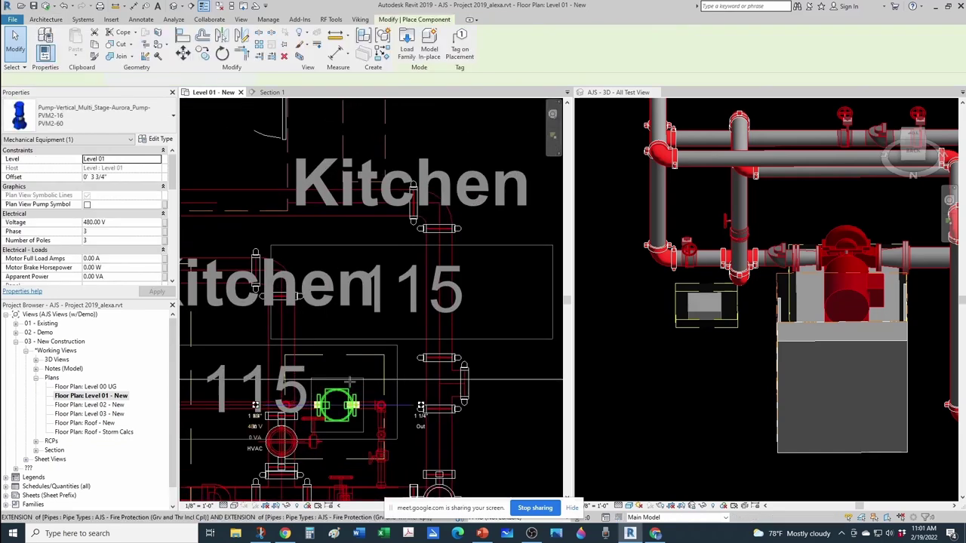
pyautogui.press('Escape')
# Step: Copy the existing PVM2-60 vertical pump onto the middle of the empty small equipment pad beside the fire pump
pyautogui.click(347, 392)
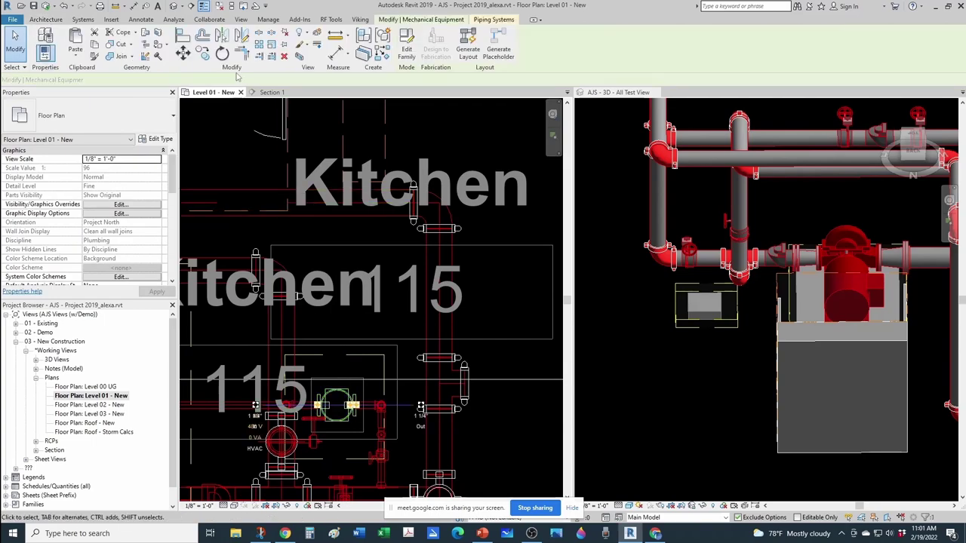
pyautogui.click(202, 52)
pyautogui.scroll(1, 335, 394)
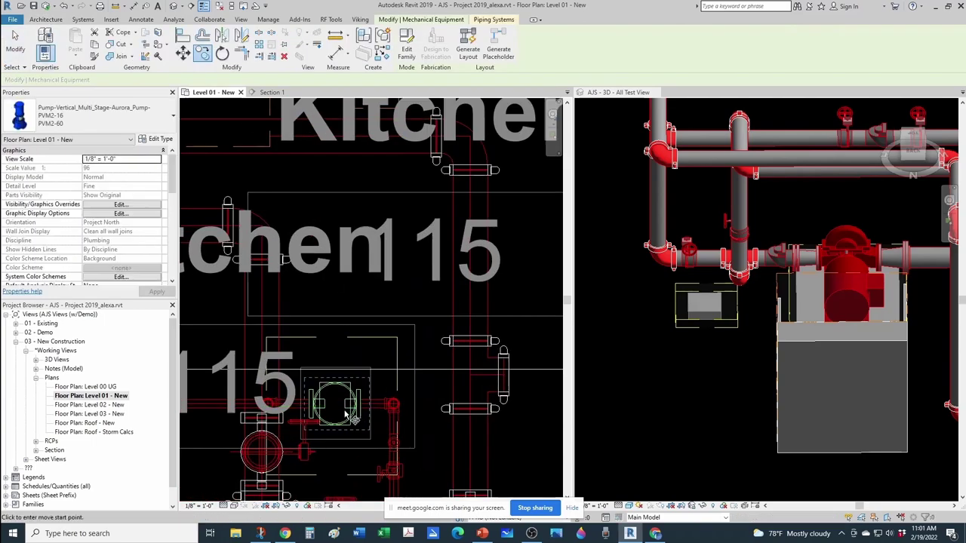
pyautogui.click(335, 406)
pyautogui.scroll(-5, 339, 407)
pyautogui.moveTo(354, 280); pyautogui.dragTo(363, 459, button='middle')
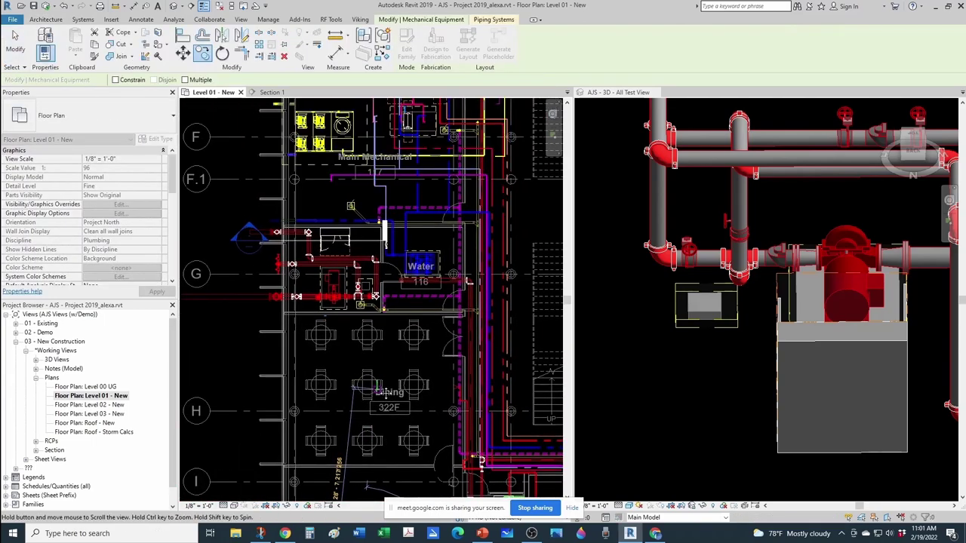
pyautogui.scroll(1, 372, 304)
pyautogui.scroll(5, 372, 300)
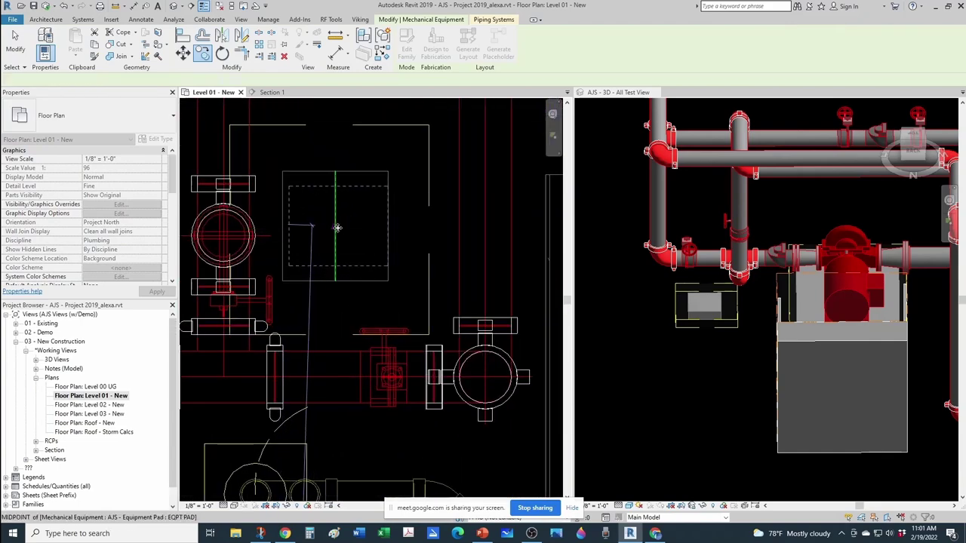
pyautogui.click(337, 227)
pyautogui.press('Escape')
pyautogui.press('Escape')
pyautogui.scroll(1, 337, 227)
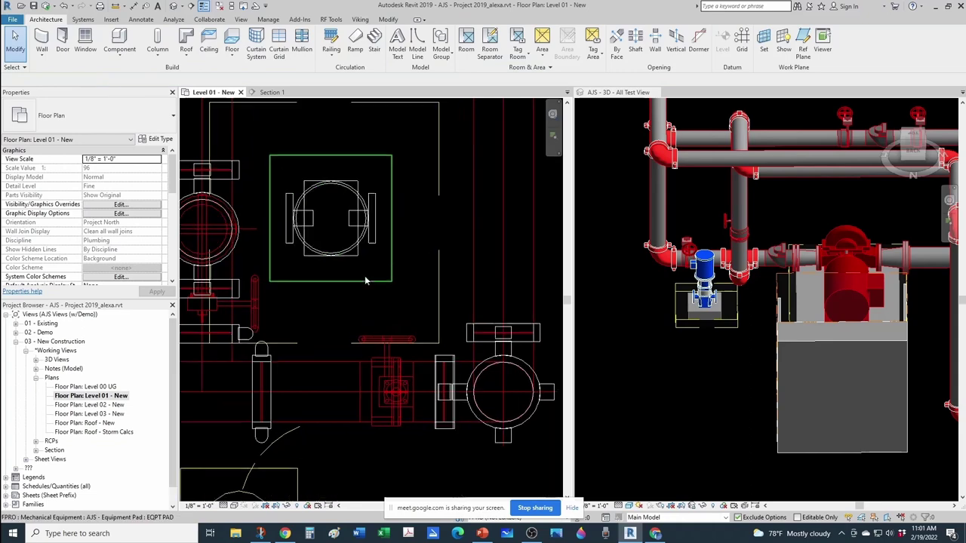
# Step: Review the copied vertical pump in plan and the piping and ball valve of the existing vertical pump in 3D
pyautogui.scroll(-4, 365, 279)
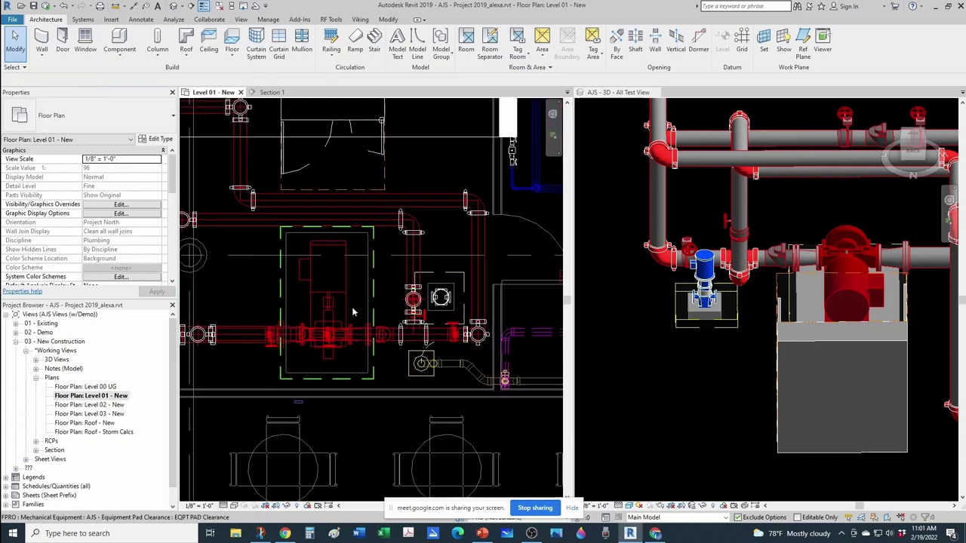
pyautogui.scroll(2, 352, 311)
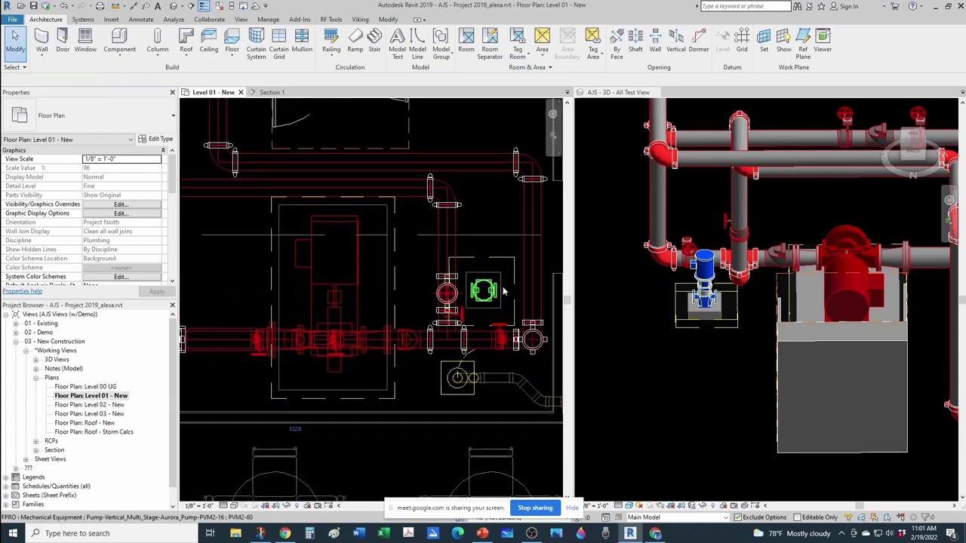
pyautogui.scroll(4, 487, 317)
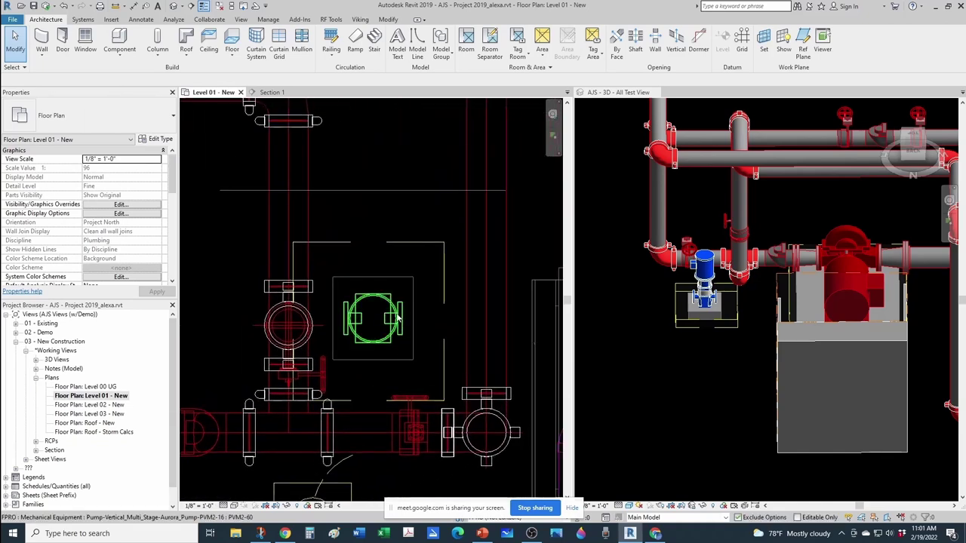
pyautogui.scroll(-5, 396, 321)
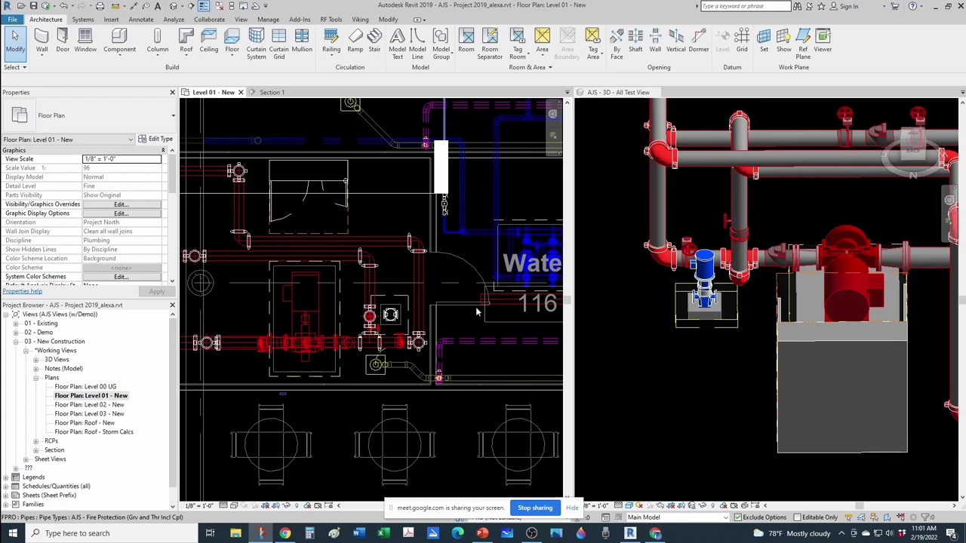
pyautogui.click(717, 313)
pyautogui.scroll(-6, 716, 313)
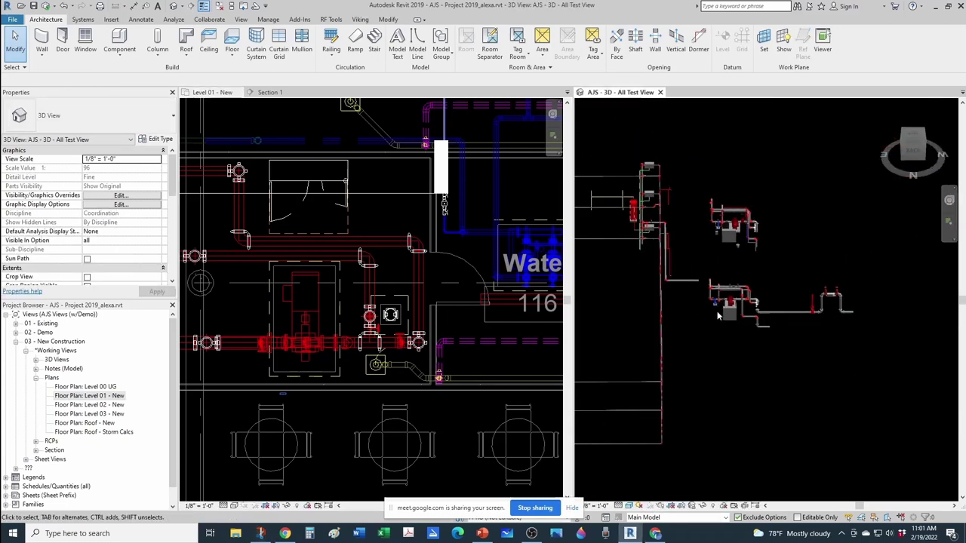
pyautogui.scroll(5, 718, 315)
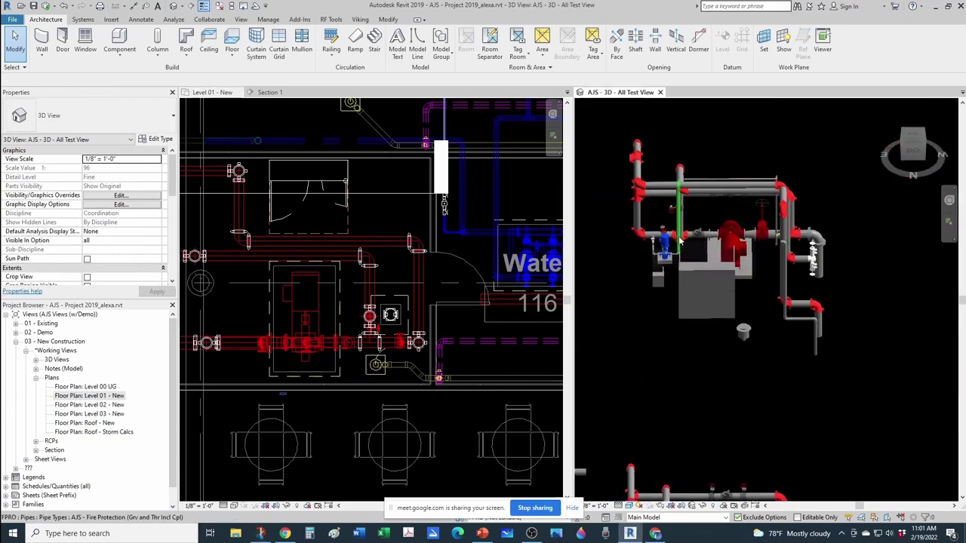
pyautogui.scroll(6, 679, 240)
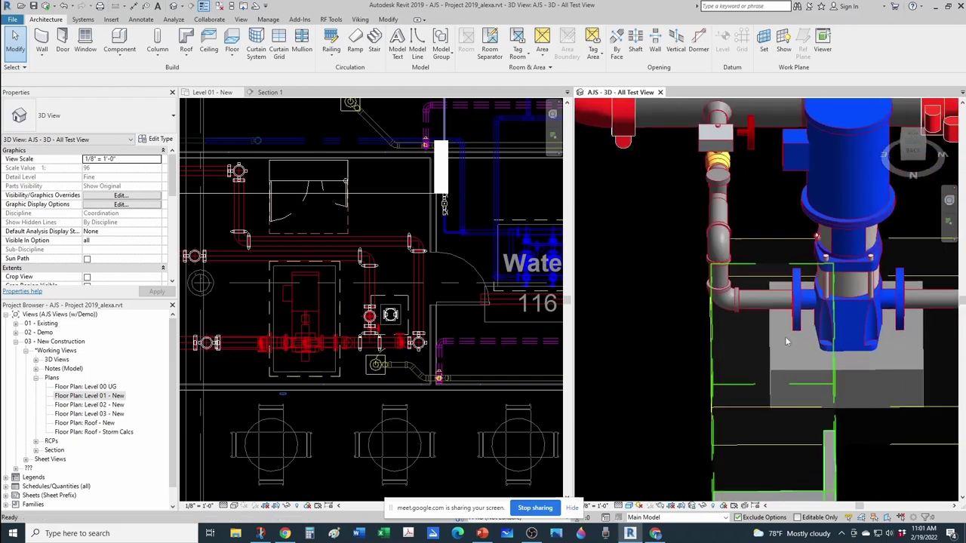
pyautogui.scroll(5, 787, 341)
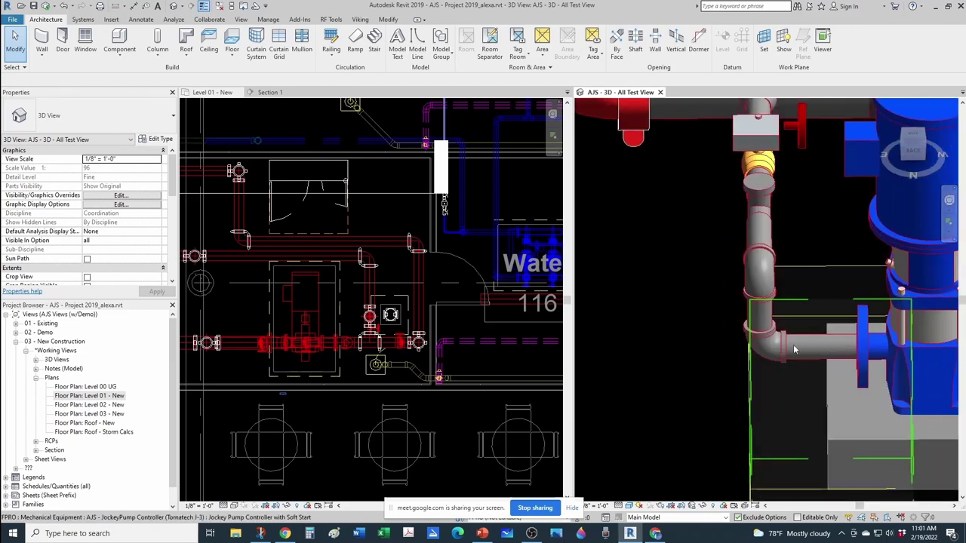
pyautogui.scroll(-1, 764, 345)
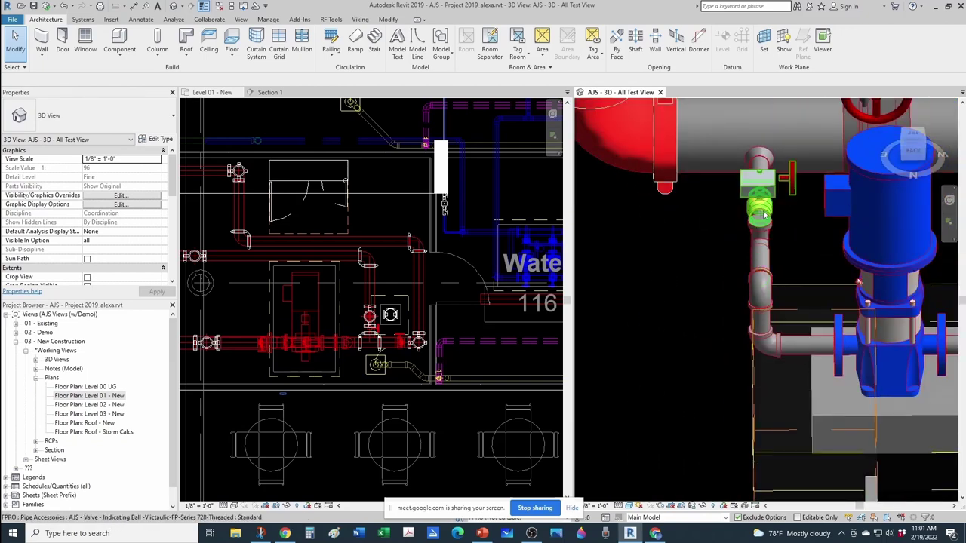
pyautogui.scroll(1, 768, 234)
# Step: Draw a 1 1/4" AJS - Fire Protection (Generic) pipe out from the copied vertical pump's outlet, ending with a short run turned 90°
pyautogui.scroll(-6, 739, 205)
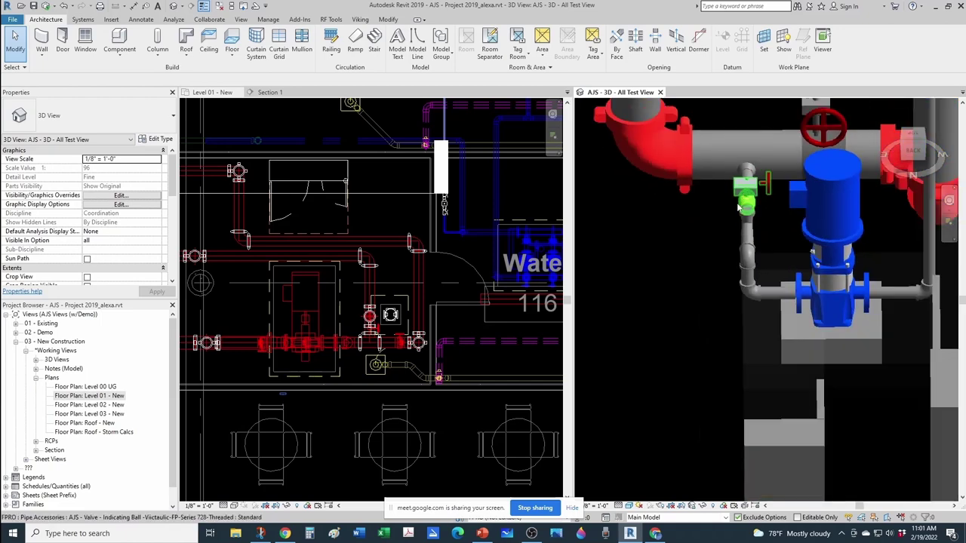
pyautogui.keyDown('shift'); pyautogui.moveTo(738, 203); pyautogui.dragTo(726, 323, button='middle'); pyautogui.keyUp('shift')
pyautogui.scroll(5, 725, 323)
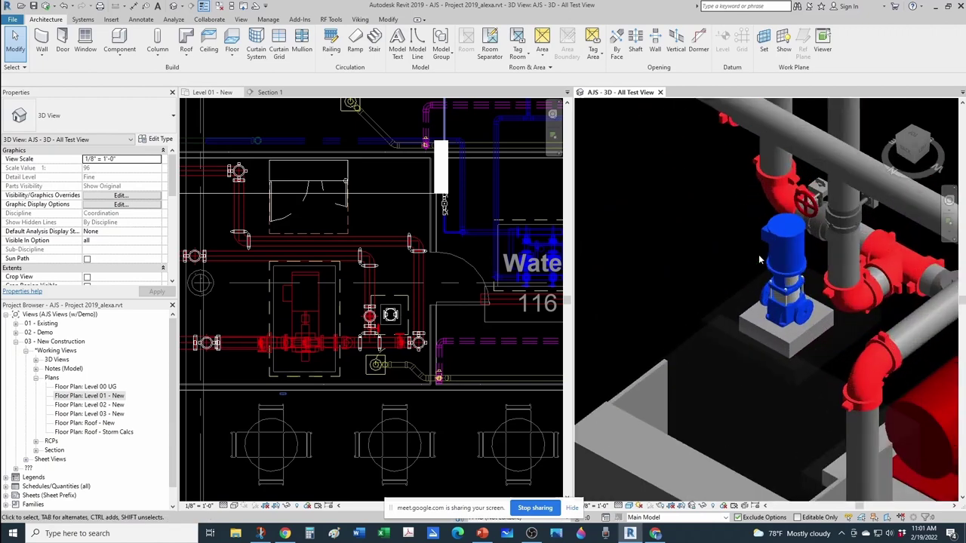
pyautogui.click(761, 322)
pyautogui.scroll(2, 760, 317)
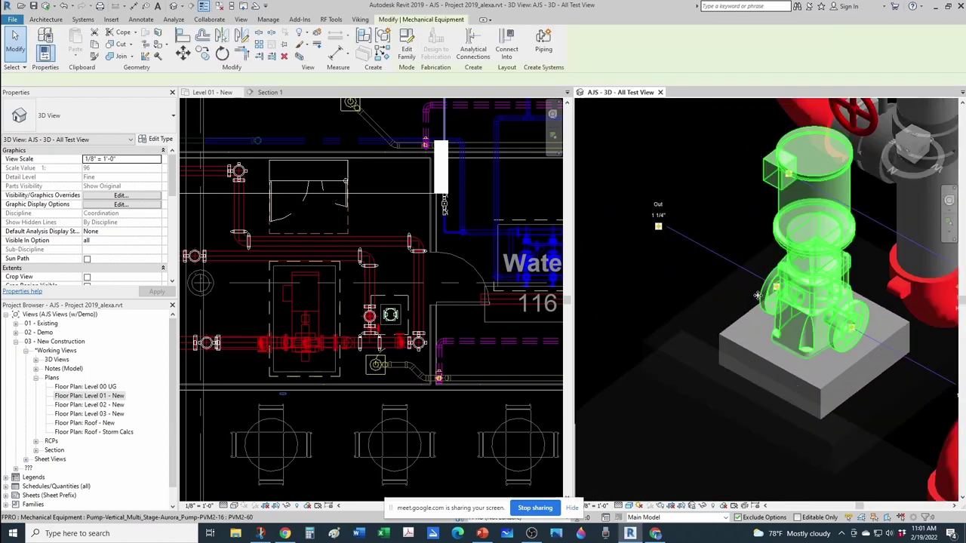
pyautogui.click(660, 226)
pyautogui.scroll(-2, 728, 335)
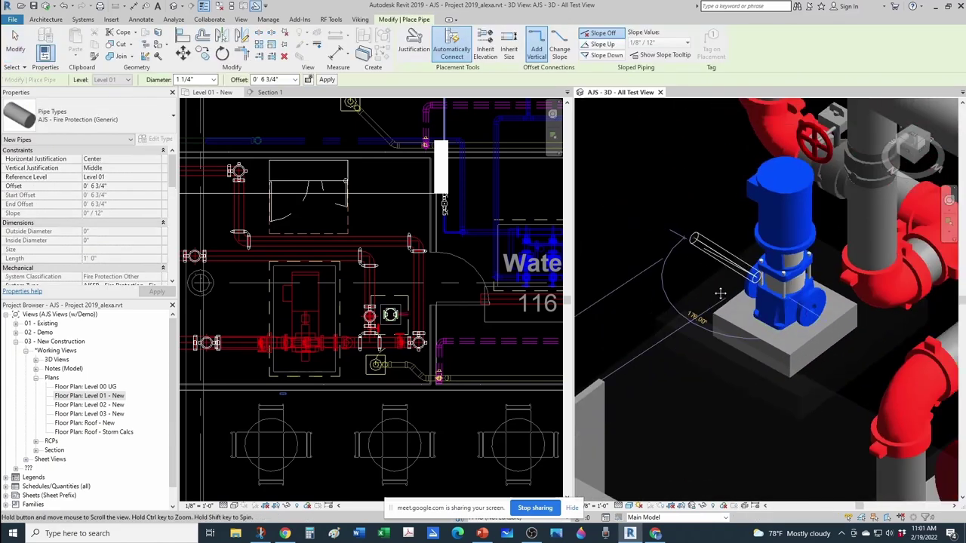
pyautogui.scroll(1, 686, 204)
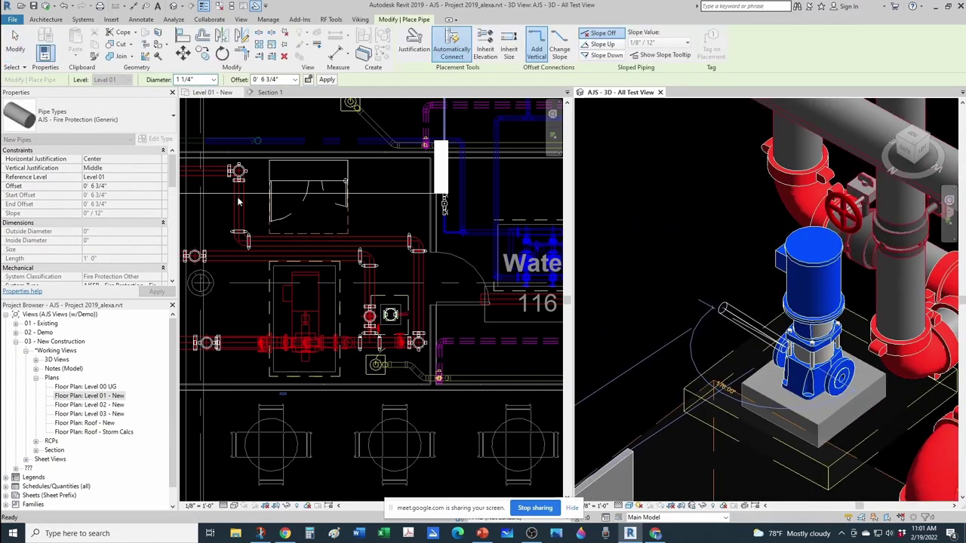
pyautogui.click(83, 117)
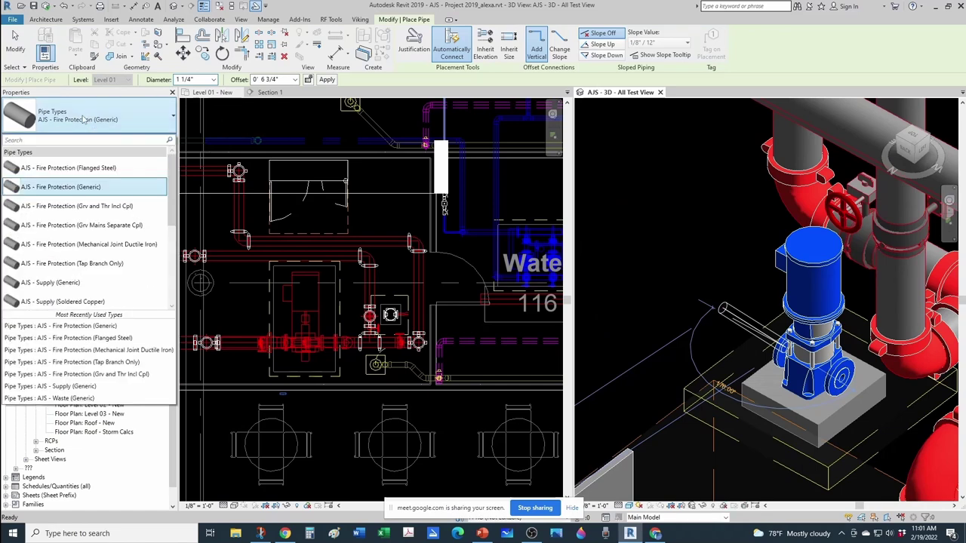
pyautogui.click(92, 190)
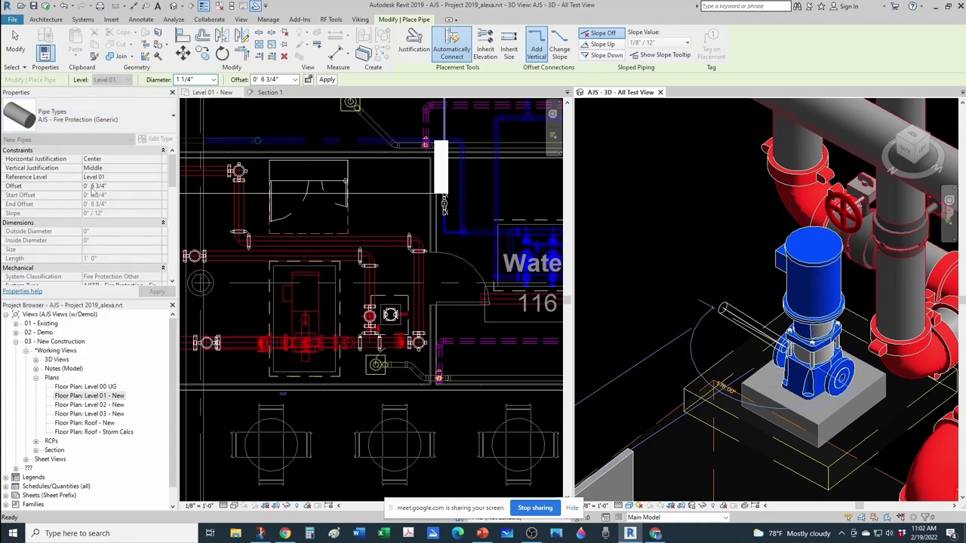
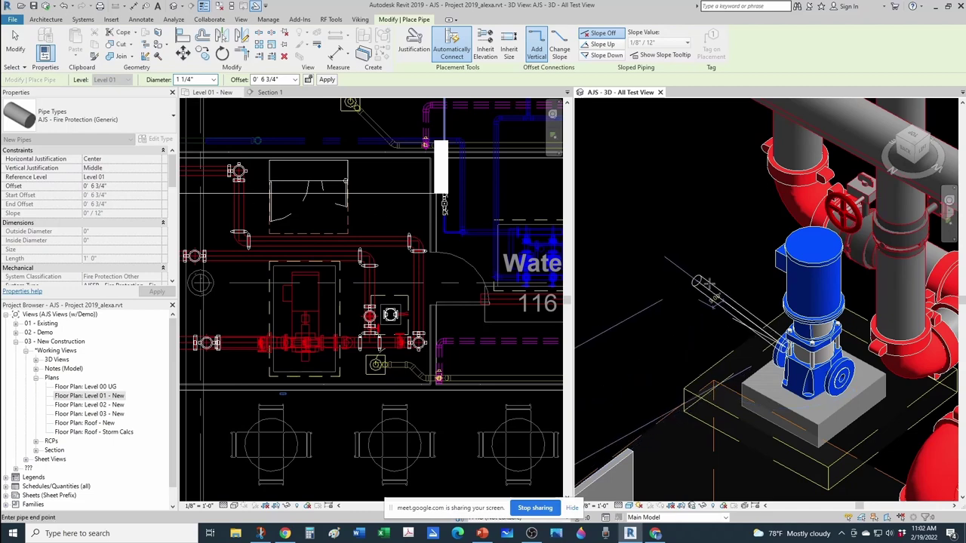
pyautogui.scroll(2, 714, 314)
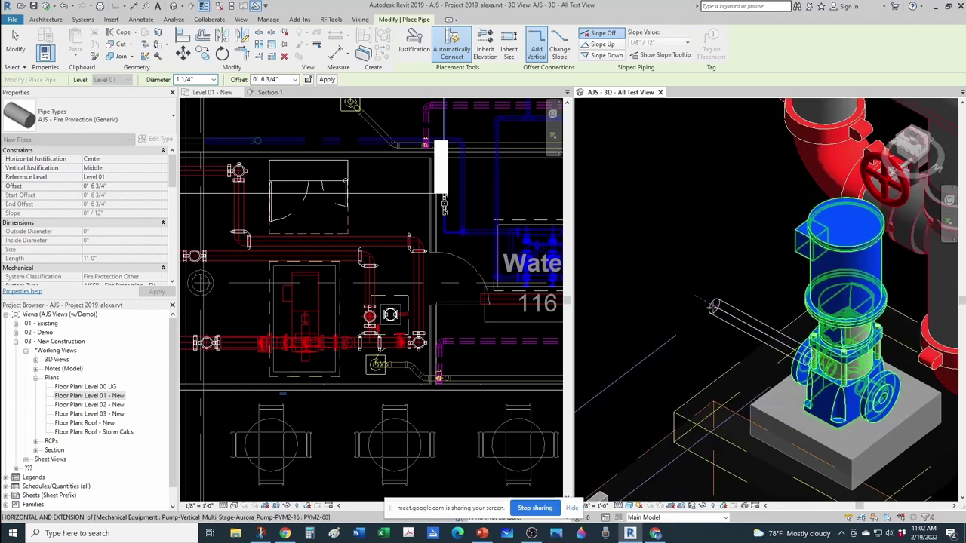
pyautogui.scroll(3, 714, 308)
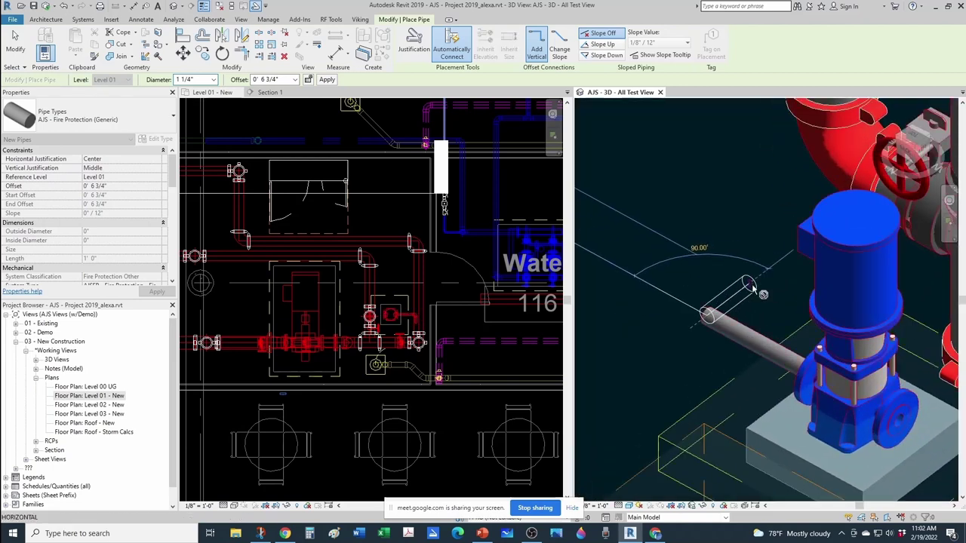
pyautogui.click(751, 289)
pyautogui.press('Escape')
pyautogui.press('Escape')
pyautogui.scroll(1, 715, 317)
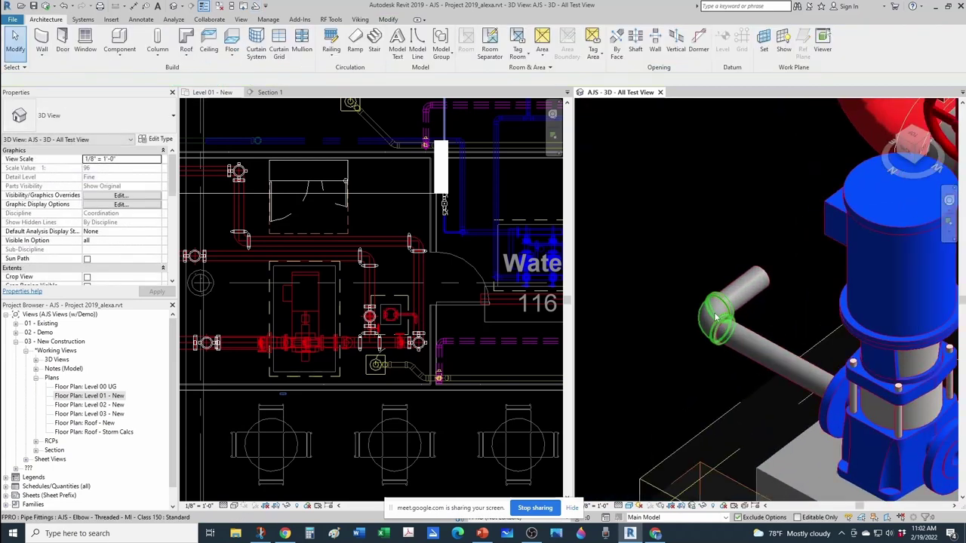
# Step: Find the existing vertical pump in the other piping layout in 3D and examine its outlet piping
pyautogui.scroll(-3, 712, 315)
pyautogui.scroll(-2, 712, 315)
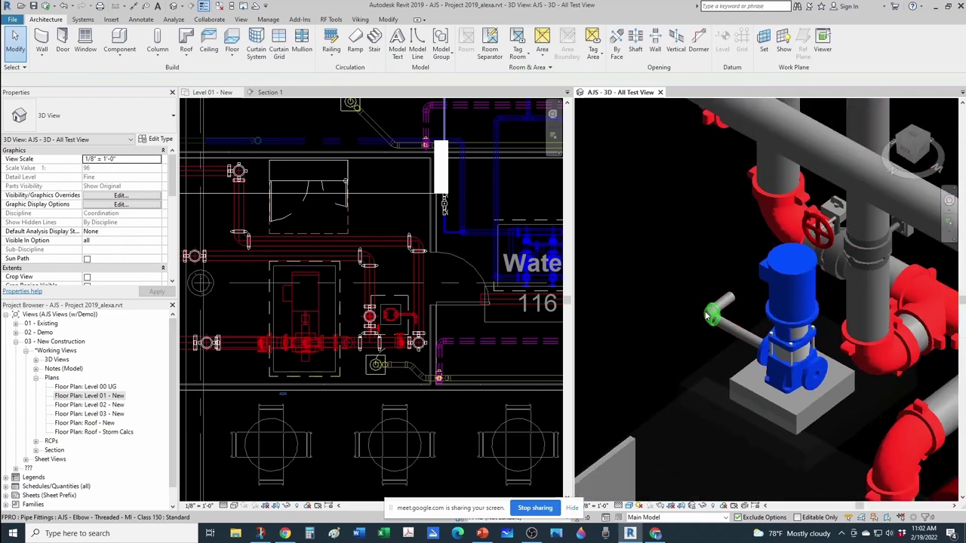
pyautogui.keyDown('shift'); pyautogui.moveTo(717, 350); pyautogui.dragTo(702, 302, button='middle'); pyautogui.keyUp('shift')
pyautogui.scroll(-6, 701, 302)
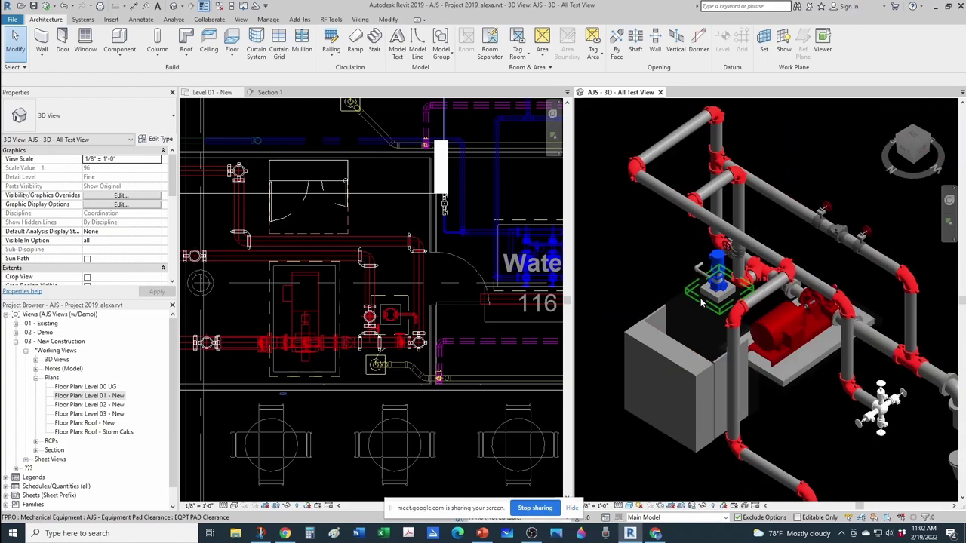
pyautogui.scroll(8, 743, 302)
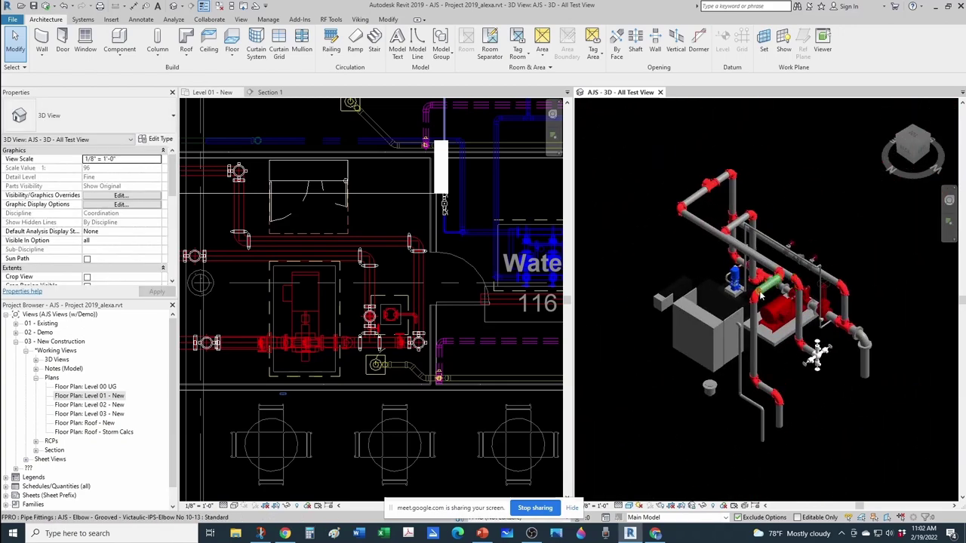
pyautogui.keyDown('shift'); pyautogui.moveTo(744, 302); pyautogui.dragTo(753, 272, button='middle'); pyautogui.keyUp('shift')
pyautogui.scroll(-4, 753, 272)
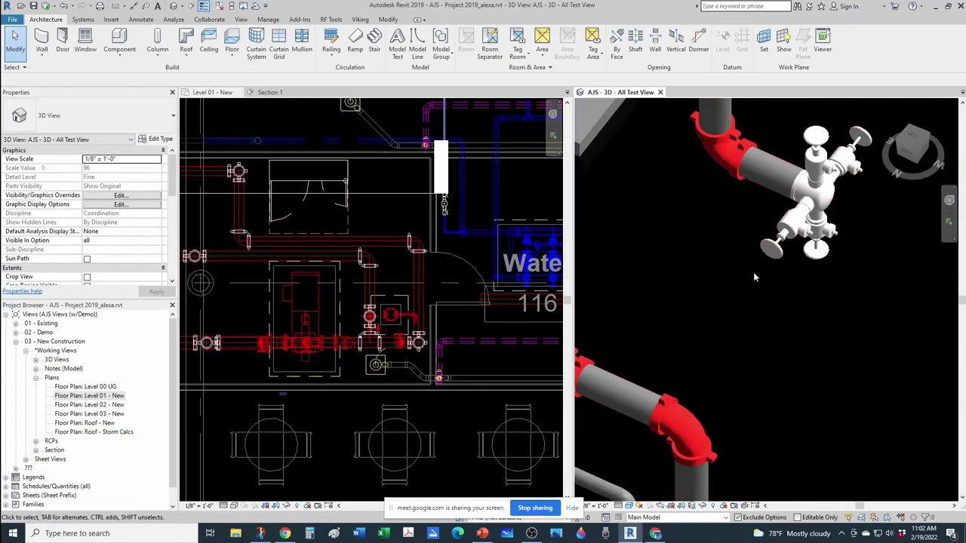
pyautogui.moveTo(645, 235); pyautogui.dragTo(851, 459, button='middle')
pyautogui.scroll(2, 762, 265)
pyautogui.scroll(1, 729, 248)
pyautogui.keyDown('shift'); pyautogui.moveTo(724, 250); pyautogui.dragTo(731, 233, button='middle'); pyautogui.keyUp('shift')
pyautogui.scroll(-1, 729, 235)
pyautogui.scroll(-3, 727, 254)
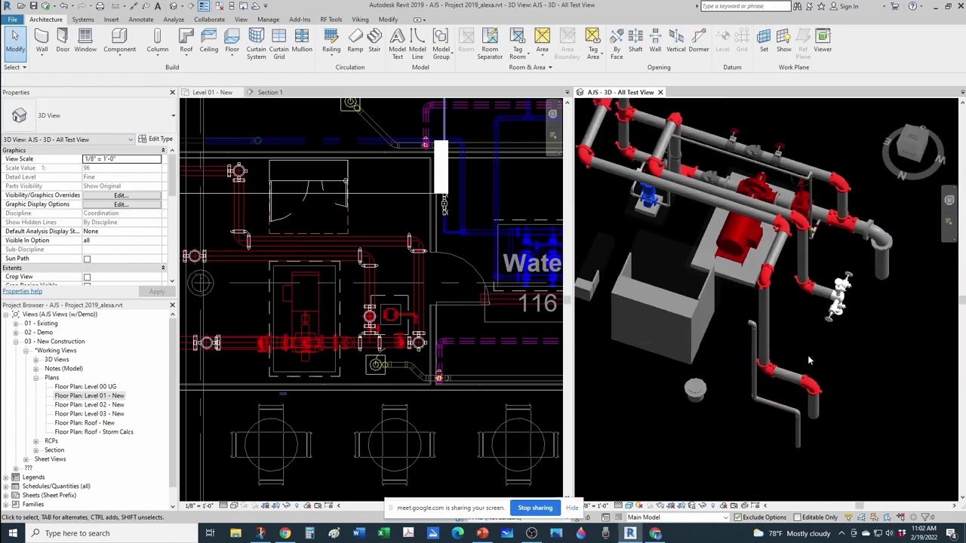
pyautogui.scroll(4, 684, 230)
pyautogui.scroll(5, 684, 230)
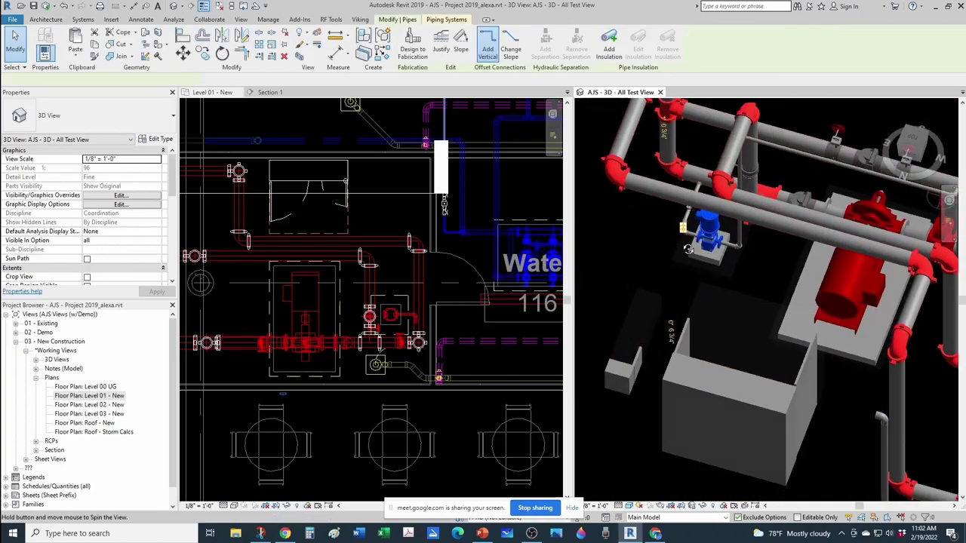
# Step: Place another 1 1/4" AJS - Valve - Check 00-38-04-00 BR+A (Generic) on the copied pump's outlet pipe, matching the one at the existing pump
pyautogui.click(726, 256)
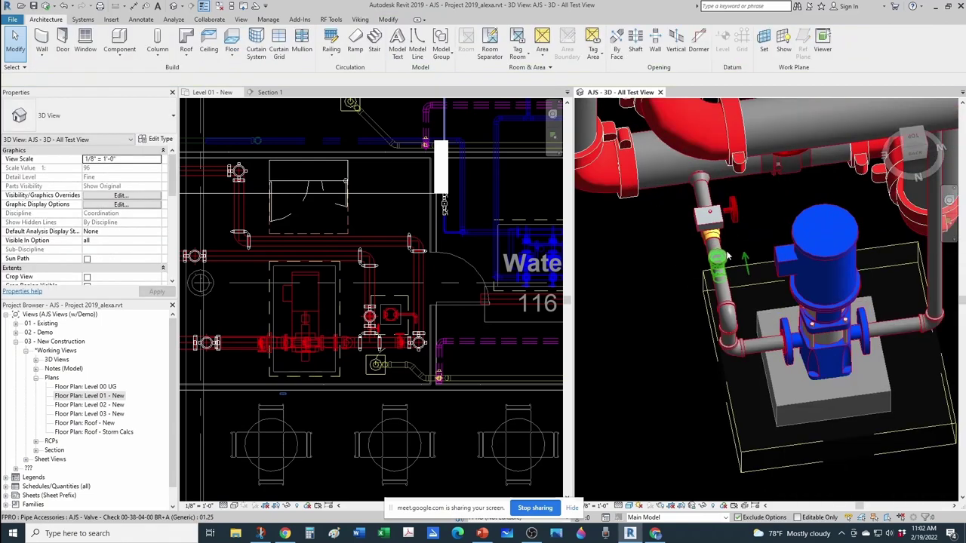
pyautogui.click(725, 256)
pyautogui.press('c')
pyautogui.press('s')
pyautogui.scroll(-6, 726, 260)
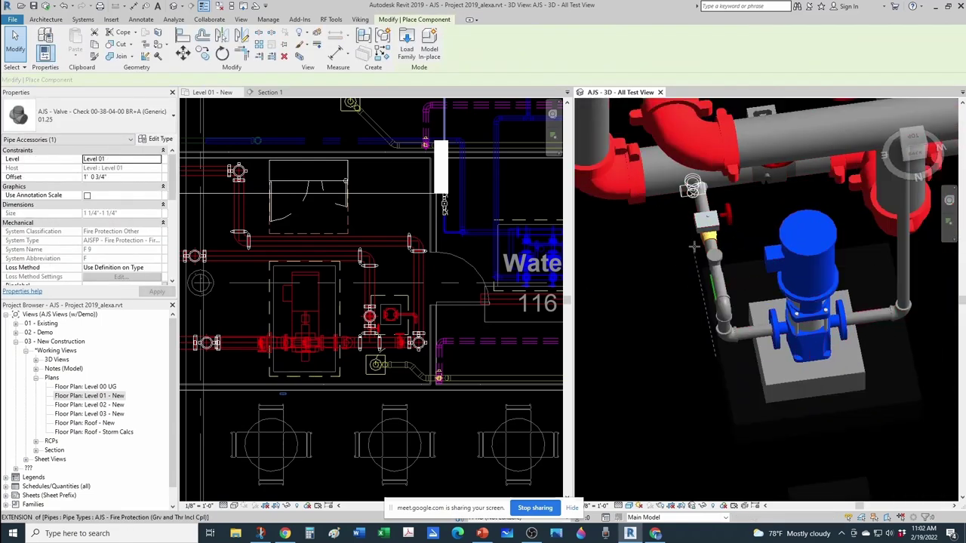
pyautogui.moveTo(727, 268); pyautogui.dragTo(706, 228, button='middle')
pyautogui.scroll(-2, 726, 268)
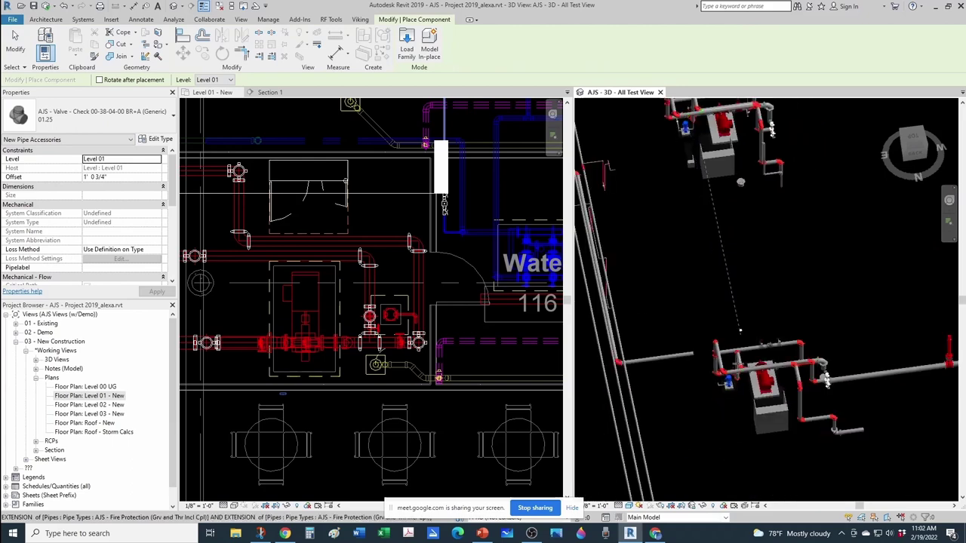
pyautogui.scroll(9, 709, 389)
pyautogui.scroll(4, 704, 361)
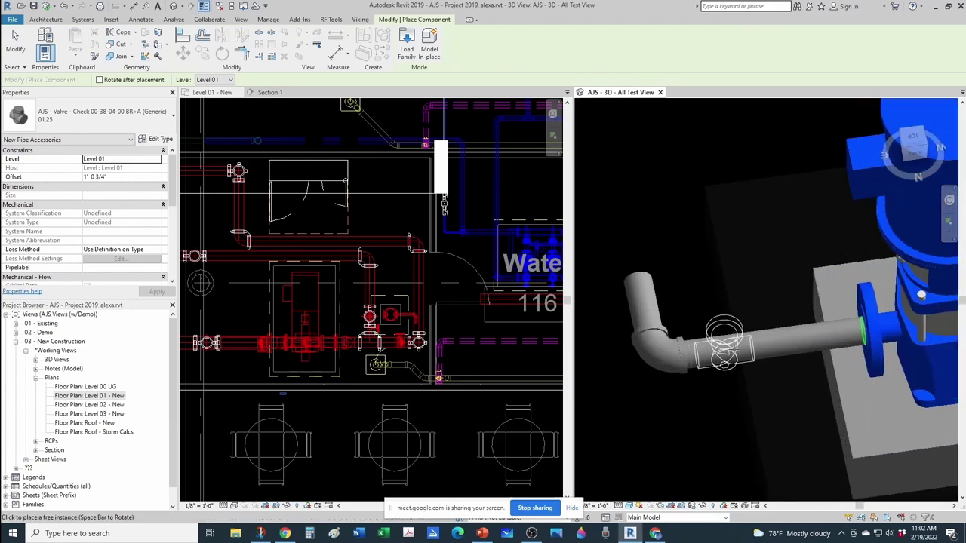
pyautogui.click(754, 331)
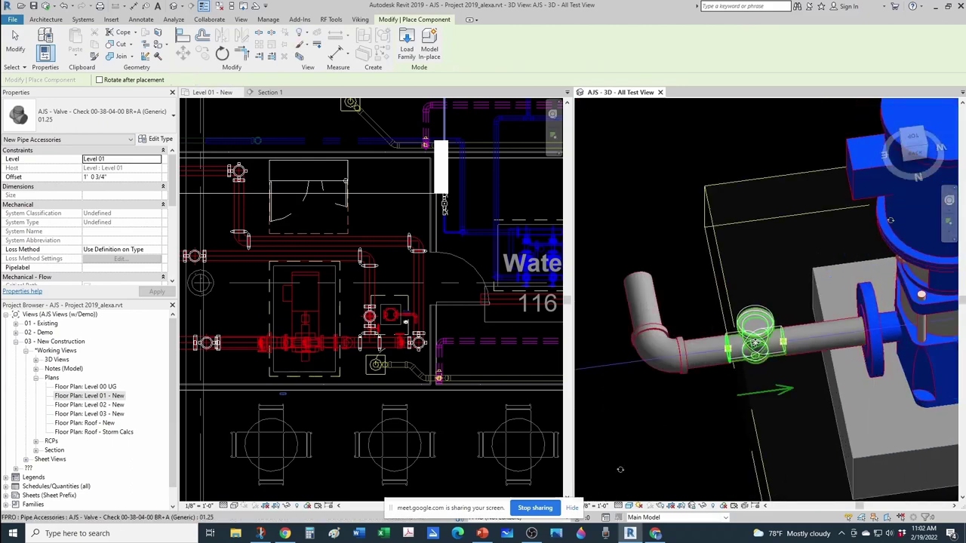
pyautogui.press('Escape')
pyautogui.press('Escape')
# Step: Place another Victaulic FP-Series 728-Threaded indicating ball valve like the existing pump's in free space beside the copied pump's outlet piping
pyautogui.scroll(-3, 722, 367)
pyautogui.scroll(-8, 722, 368)
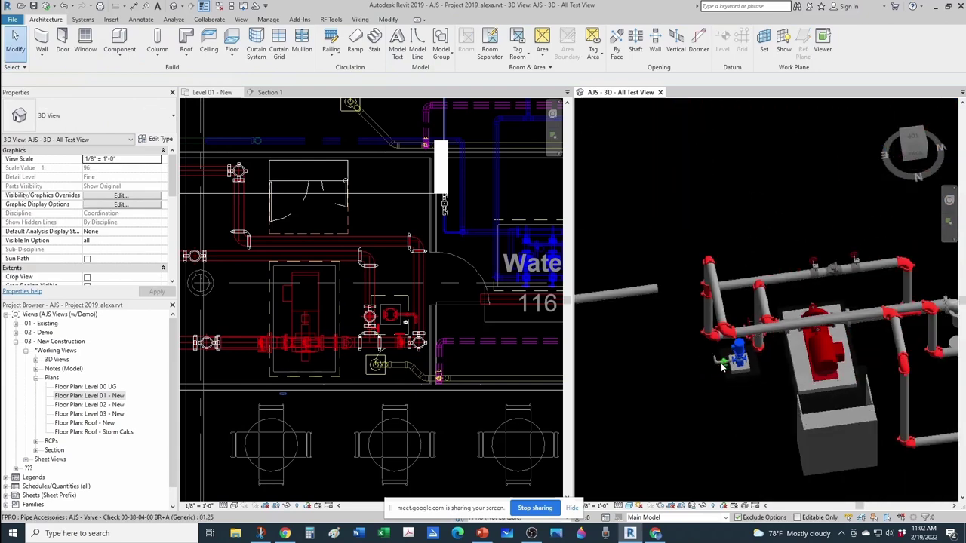
pyautogui.scroll(8, 691, 216)
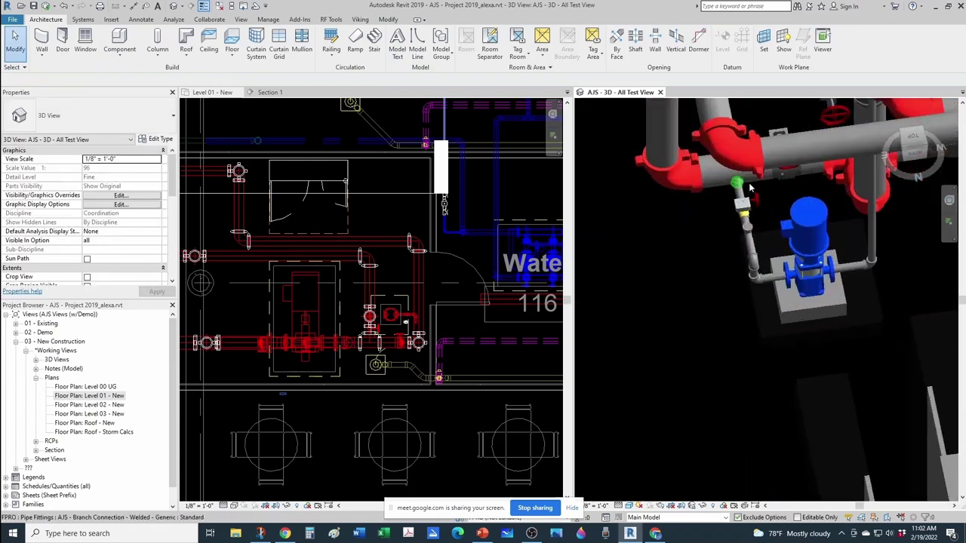
pyautogui.click(751, 219)
pyautogui.press('c')
pyautogui.press('s')
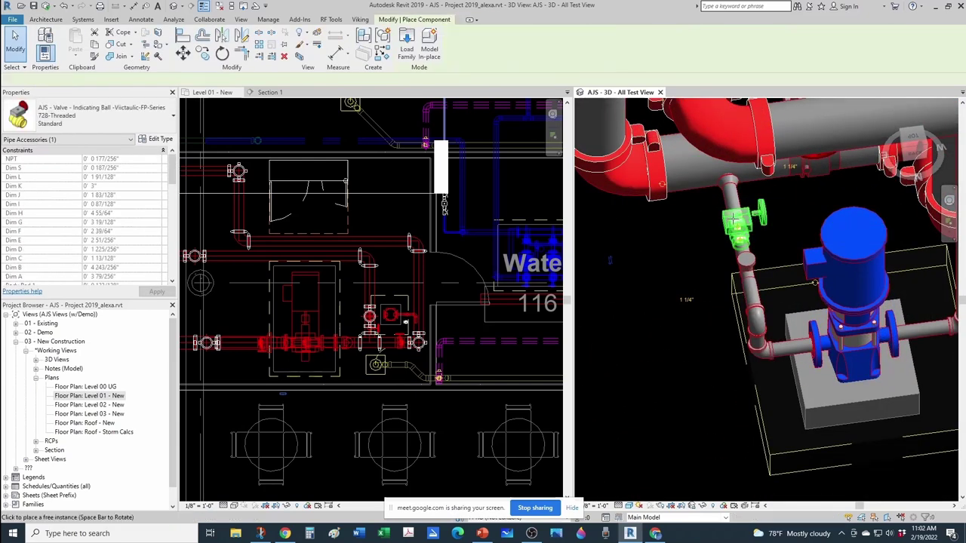
pyautogui.scroll(-8, 723, 235)
pyautogui.moveTo(728, 316); pyautogui.dragTo(717, 396, button='middle')
pyautogui.scroll(5, 692, 332)
pyautogui.scroll(5, 694, 313)
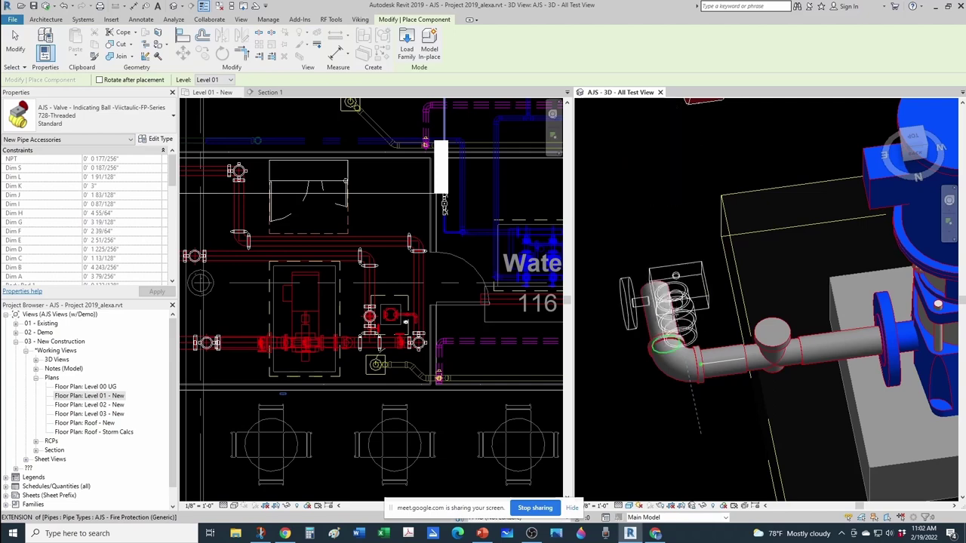
pyautogui.scroll(2, 658, 300)
pyautogui.scroll(-3, 658, 300)
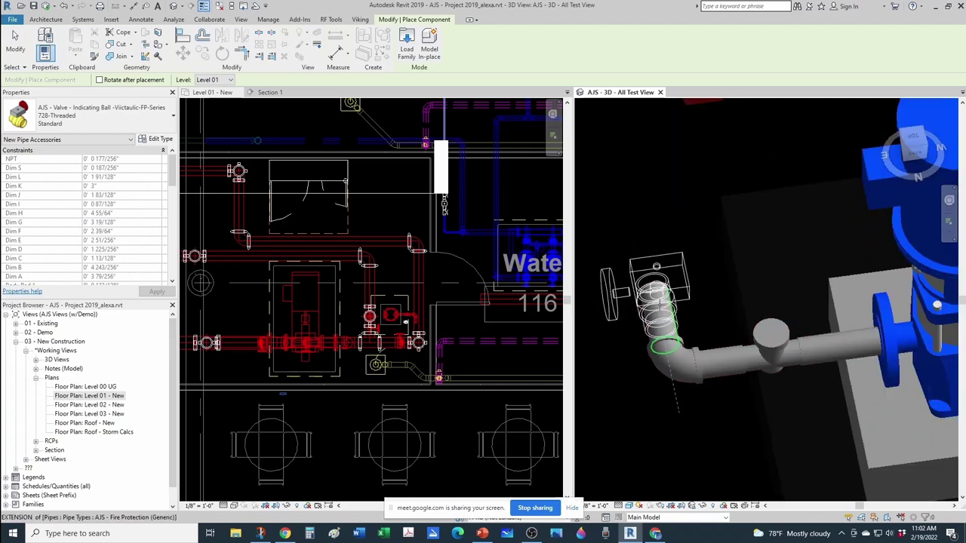
pyautogui.scroll(-3, 661, 225)
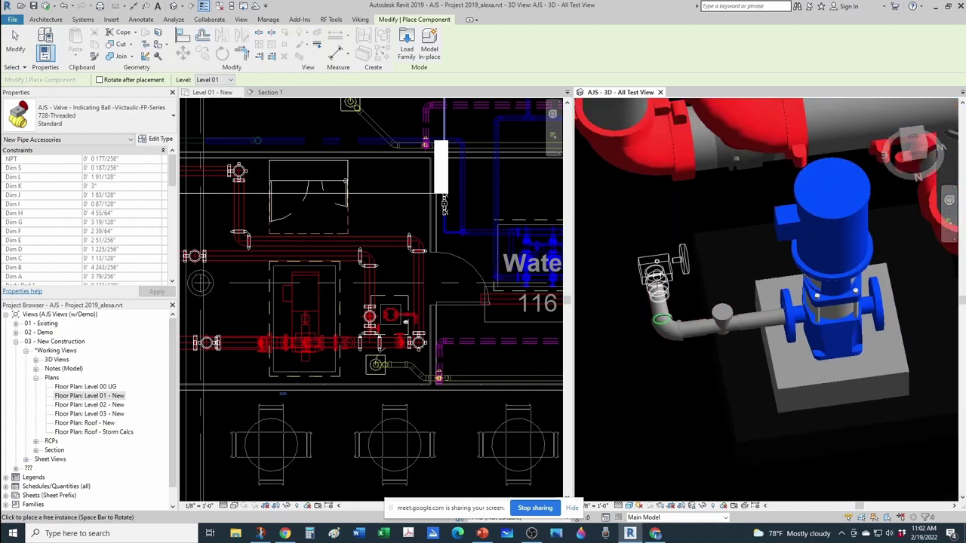
pyautogui.scroll(2, 684, 333)
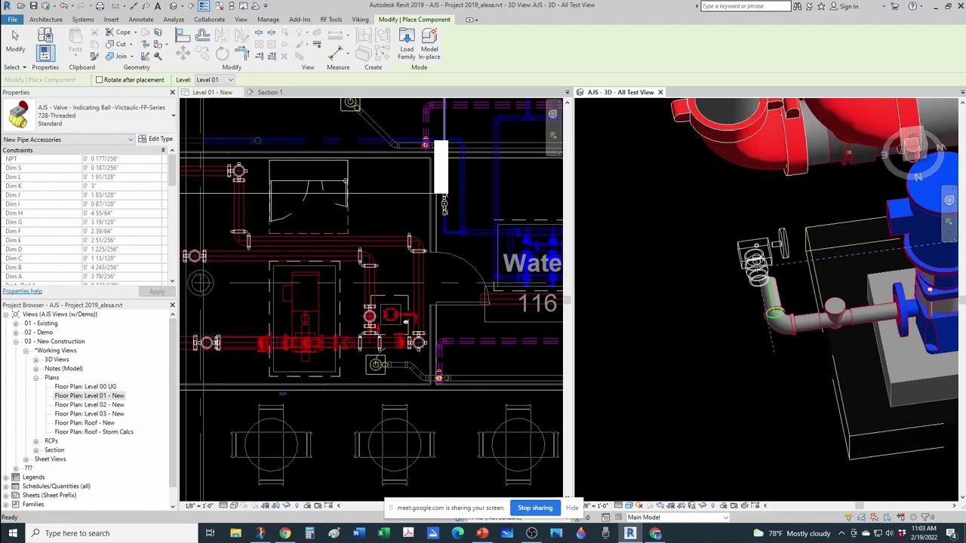
pyautogui.click(684, 333)
pyautogui.press('Escape')
pyautogui.scroll(1, 749, 292)
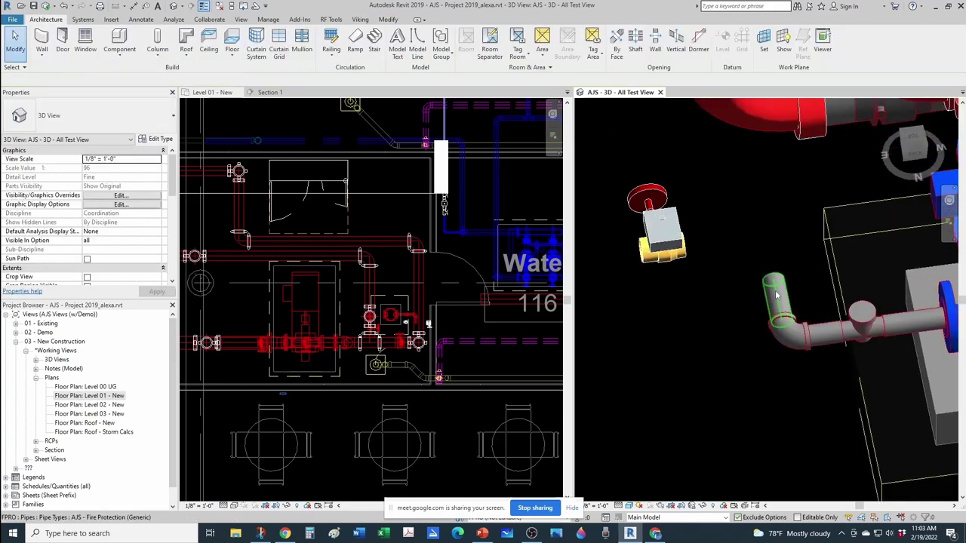
# Step: Extend the free end of the short pipe beyond the outlet elbow to about 1'-3 1/4" long
pyautogui.click(777, 277)
pyautogui.scroll(1, 777, 275)
pyautogui.moveTo(773, 279); pyautogui.dragTo(761, 224)
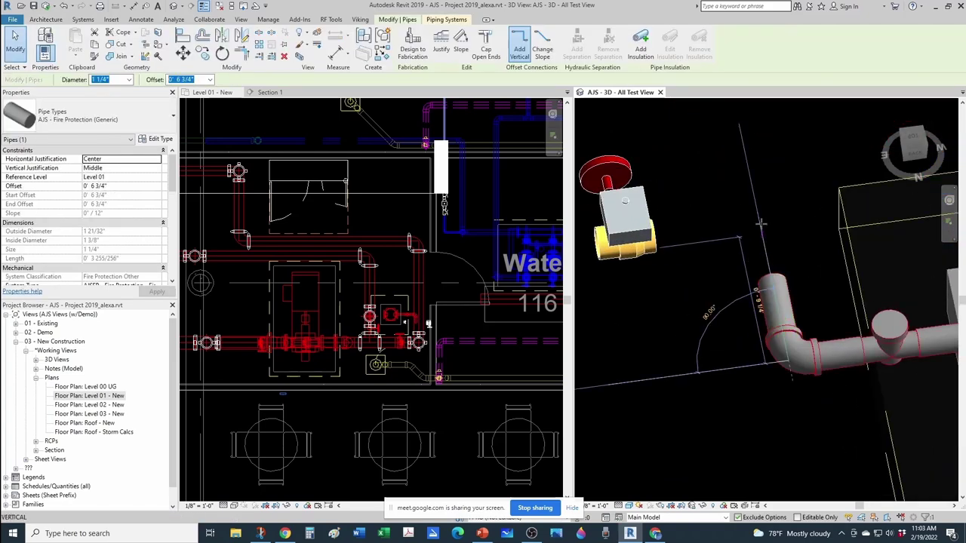
pyautogui.press('Escape')
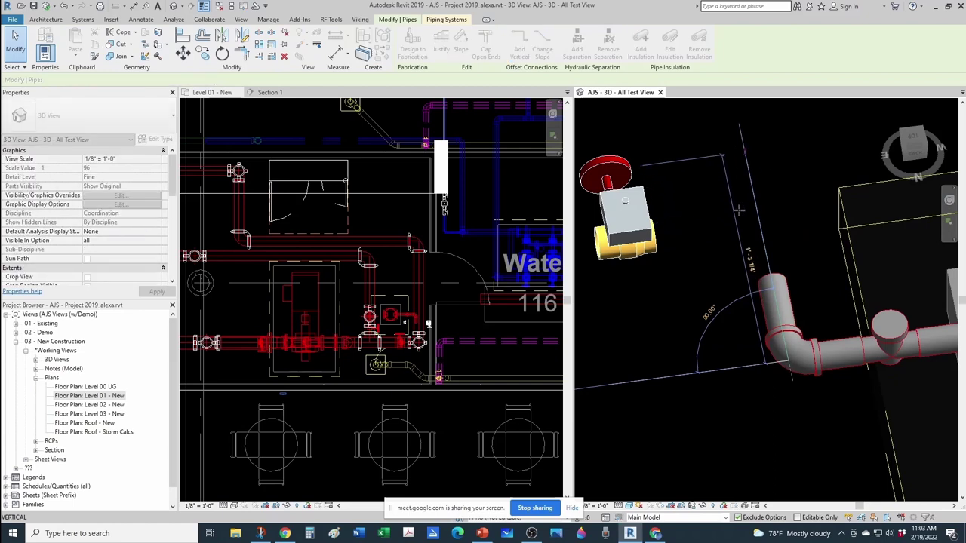
# Step: Insert a Victaulic FP-Series 728-Threaded indicating ball valve into the extended outlet pipe beyond the elbow
pyautogui.click(651, 244)
pyautogui.press('c')
pyautogui.press('s')
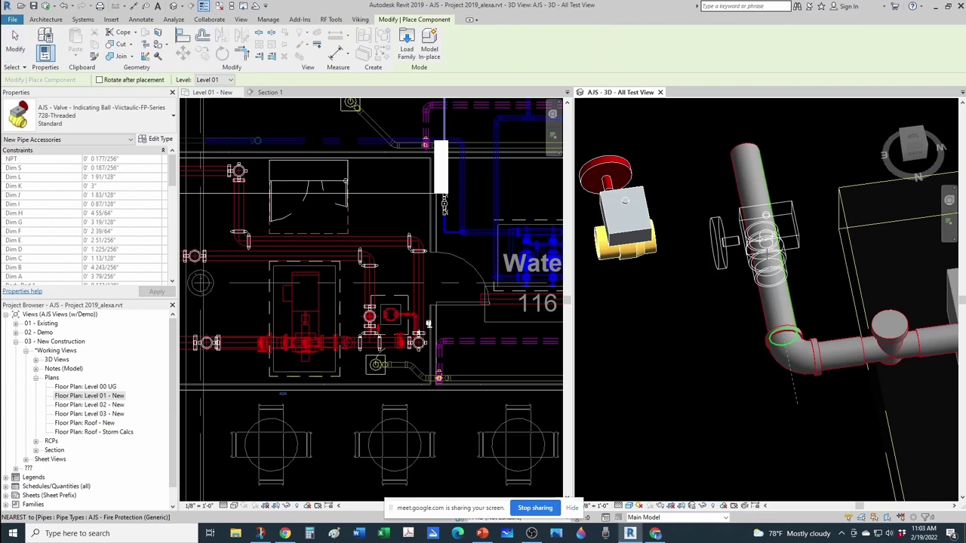
pyautogui.click(765, 245)
pyautogui.press('Escape')
pyautogui.press('Escape')
pyautogui.scroll(-3, 721, 257)
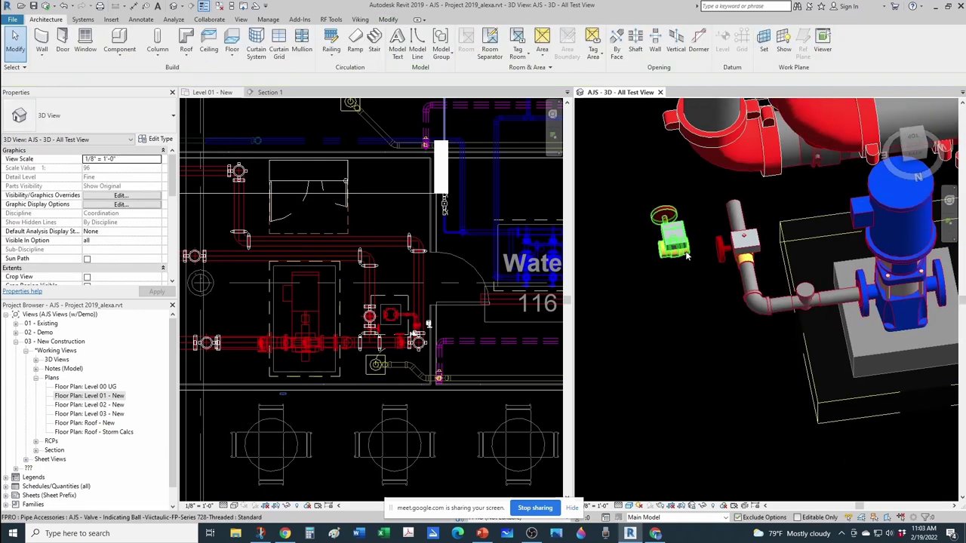
# Step: Delete the loose indicating ball valve standing beside the copied pump's outlet piping
pyautogui.click(670, 238)
pyautogui.press('Delete')
pyautogui.click(682, 265)
pyautogui.scroll(-4, 682, 265)
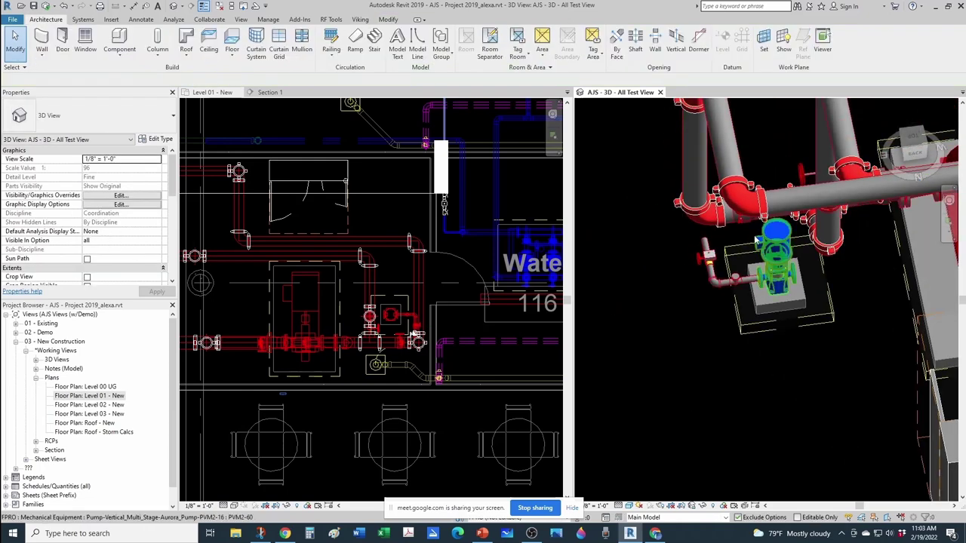
# Step: Nudge the Victaulic 705 butterfly valve along the low 6" pipe behind the jockey pump, away from the elbow and toward the tee
pyautogui.scroll(-3, 740, 240)
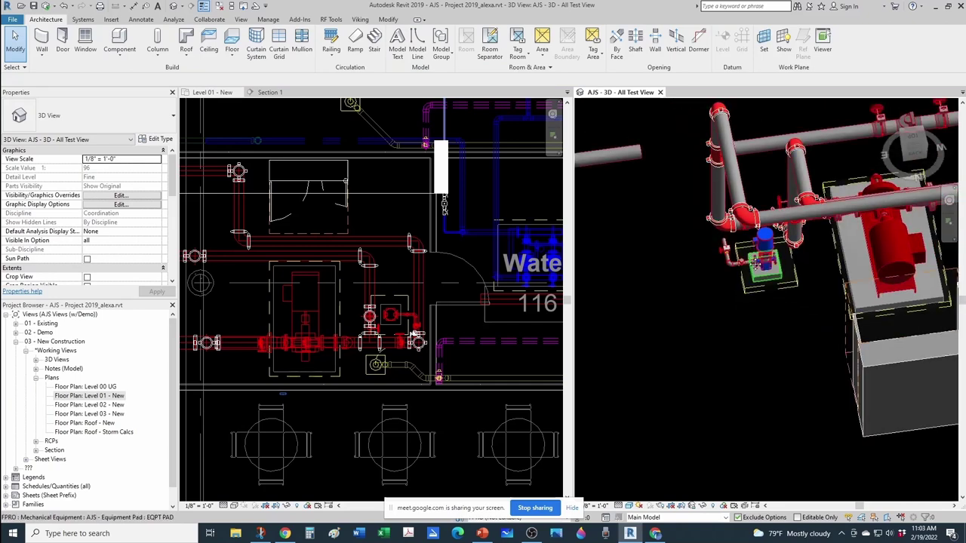
pyautogui.moveTo(760, 261); pyautogui.dragTo(776, 276, button='middle')
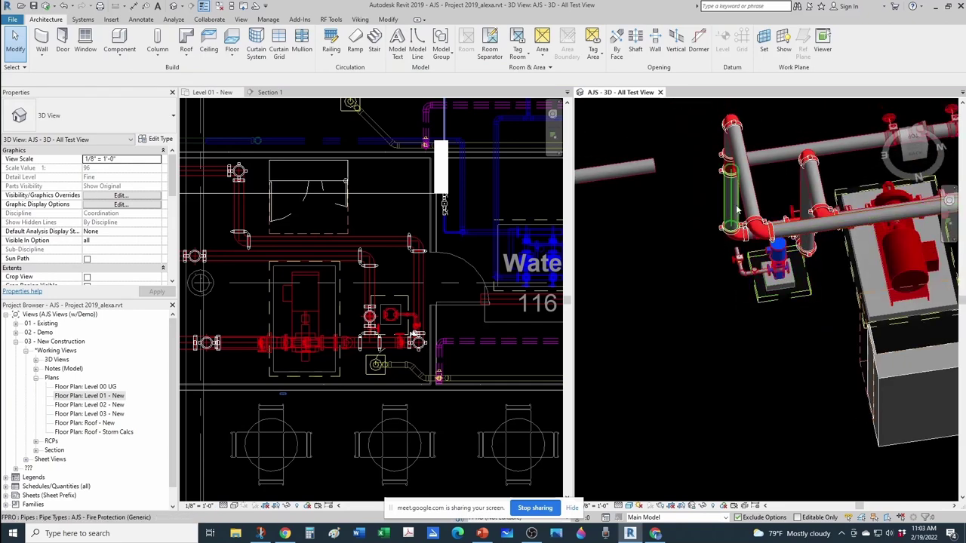
pyautogui.scroll(2, 761, 232)
pyautogui.keyDown('shift'); pyautogui.moveTo(744, 268); pyautogui.dragTo(720, 290, button='middle'); pyautogui.keyUp('shift')
pyautogui.scroll(3, 736, 240)
pyautogui.scroll(2, 745, 277)
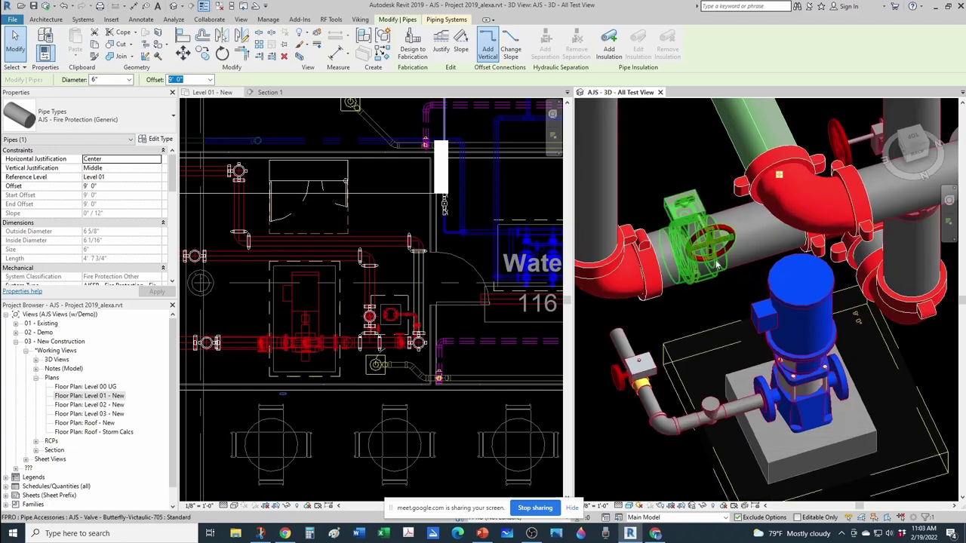
pyautogui.click(690, 234)
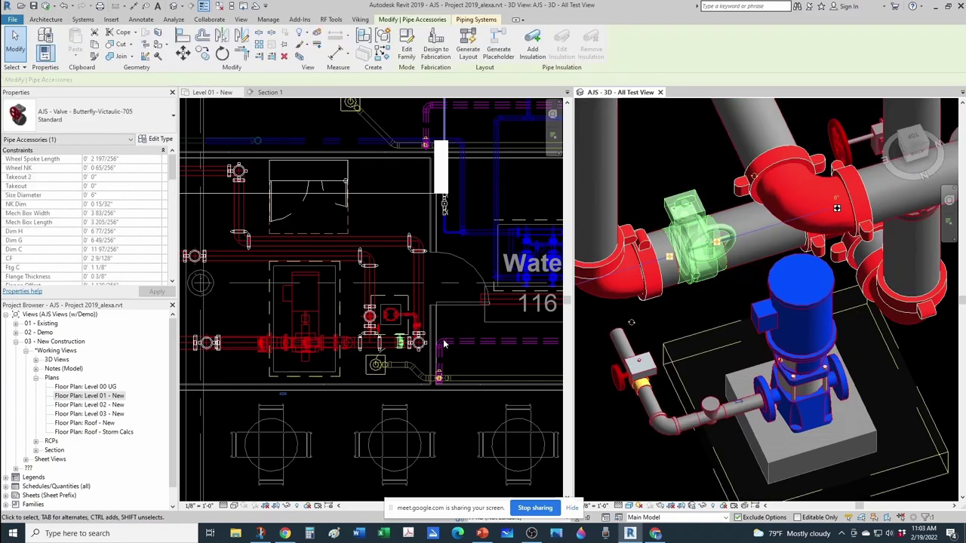
pyautogui.scroll(6, 422, 362)
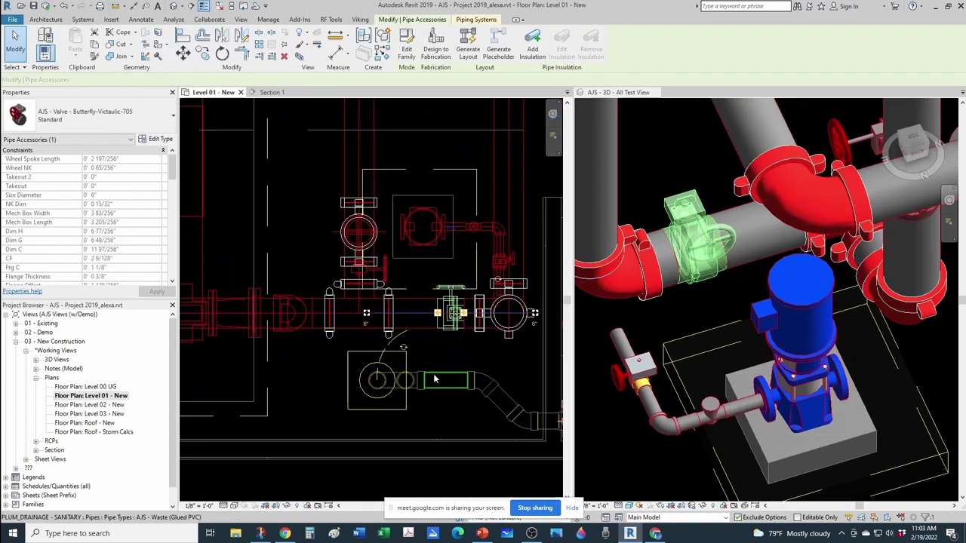
pyautogui.scroll(1, 438, 334)
pyautogui.press('Left')
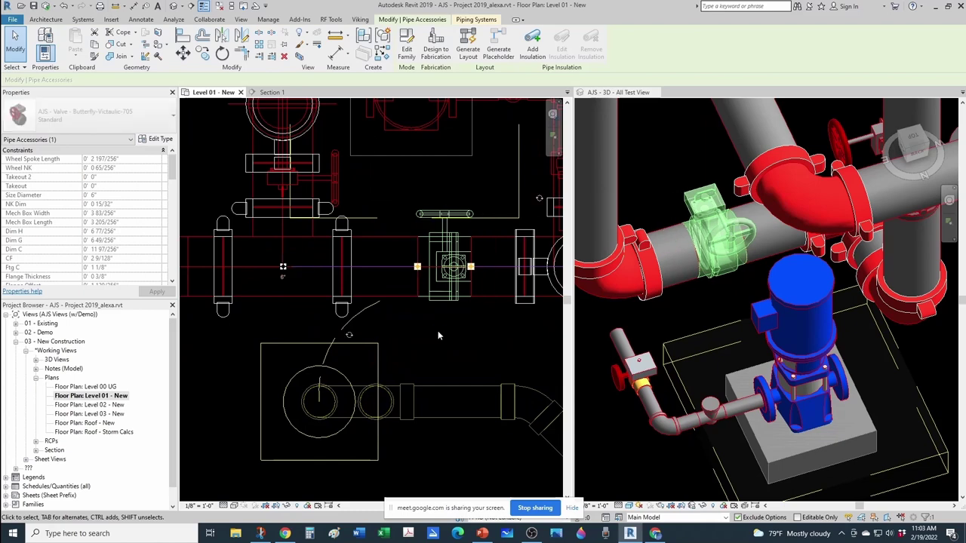
pyautogui.press('Left')
pyautogui.press('Left')
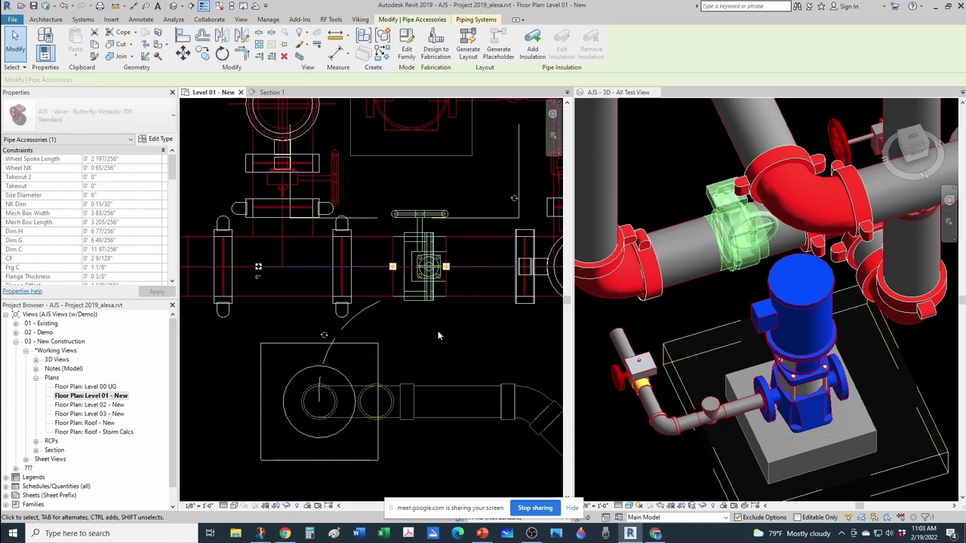
pyautogui.press('Left')
pyautogui.press('Left')
pyautogui.press('Left')
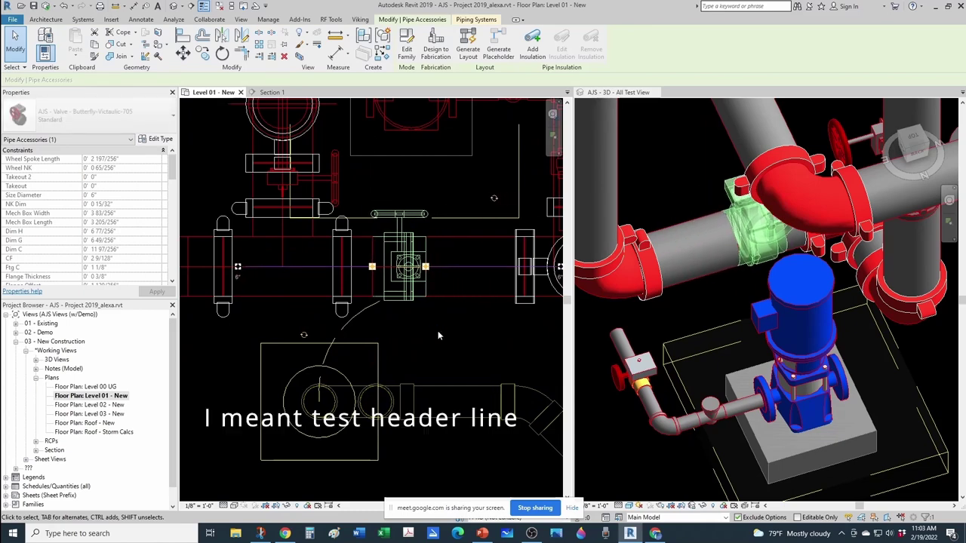
pyautogui.press('Escape')
# Step: Nudge the 6" overhead pipe at 8'-0" offset, with its connected riser and tee, slightly away from the jockey pump pad
pyautogui.scroll(-4, 417, 299)
pyautogui.moveTo(337, 319); pyautogui.dragTo(382, 323, button='middle')
pyautogui.scroll(1, 381, 315)
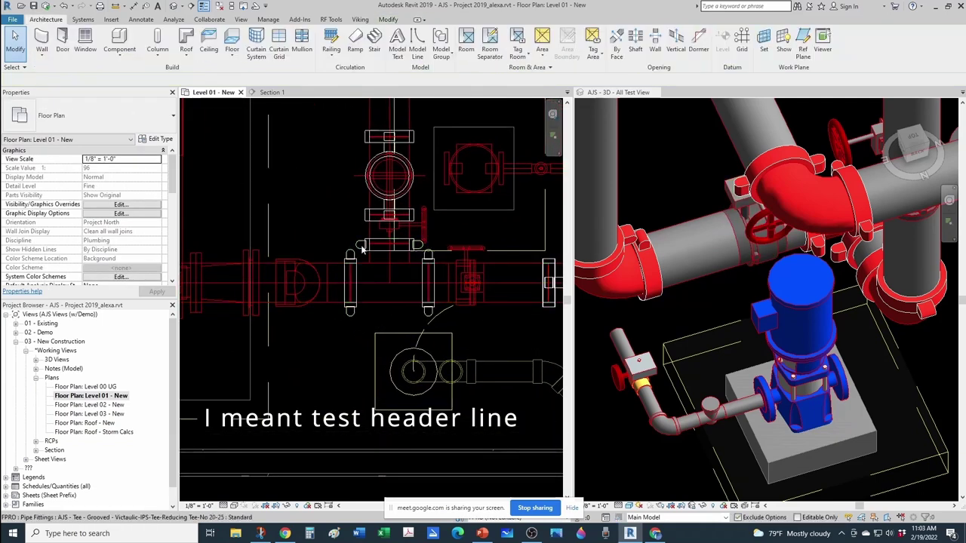
pyautogui.scroll(-2, 358, 164)
pyautogui.click(362, 151)
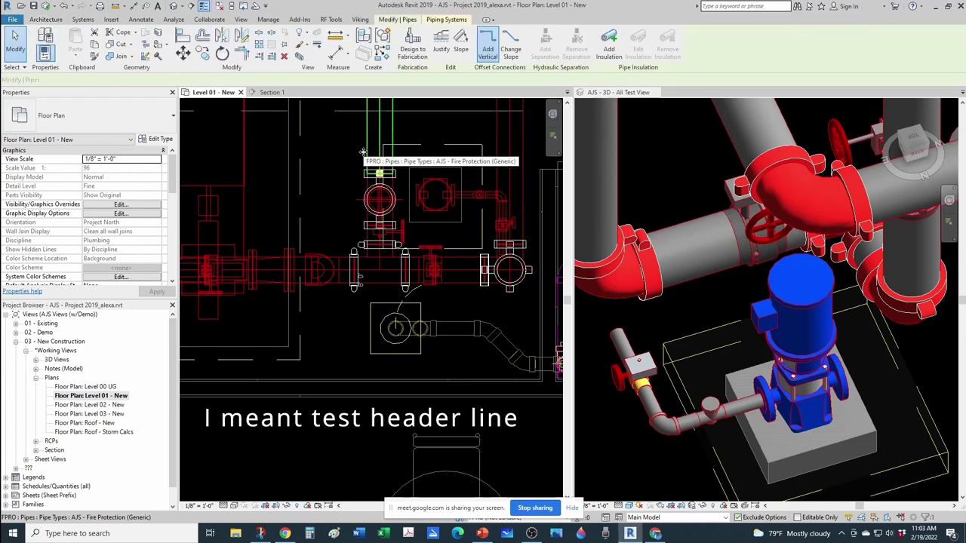
pyautogui.press('Left')
pyautogui.press('Left')
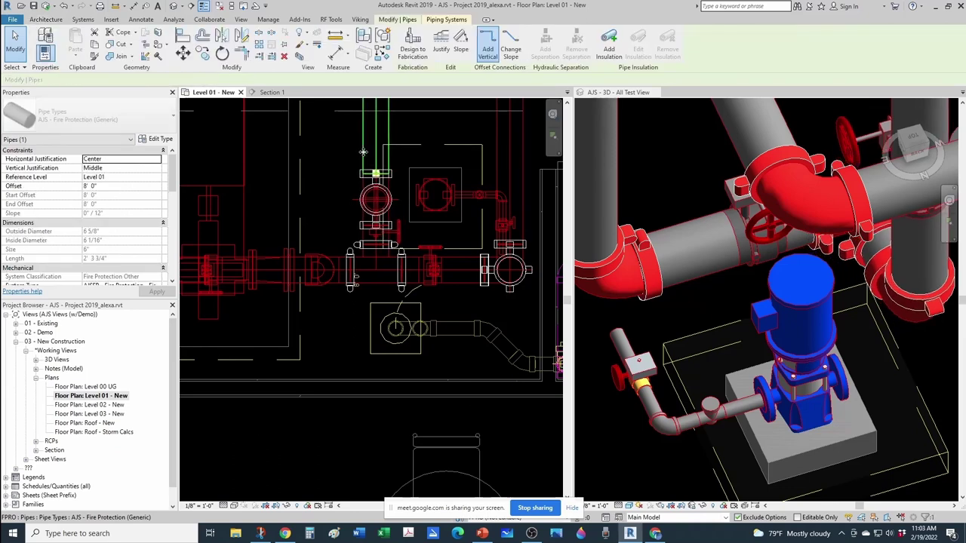
pyautogui.press('Escape')
# Step: Nudge the Victaulic 705 butterfly valve further along its pipe until it sits close to the tee's coupling
pyautogui.scroll(2, 424, 252)
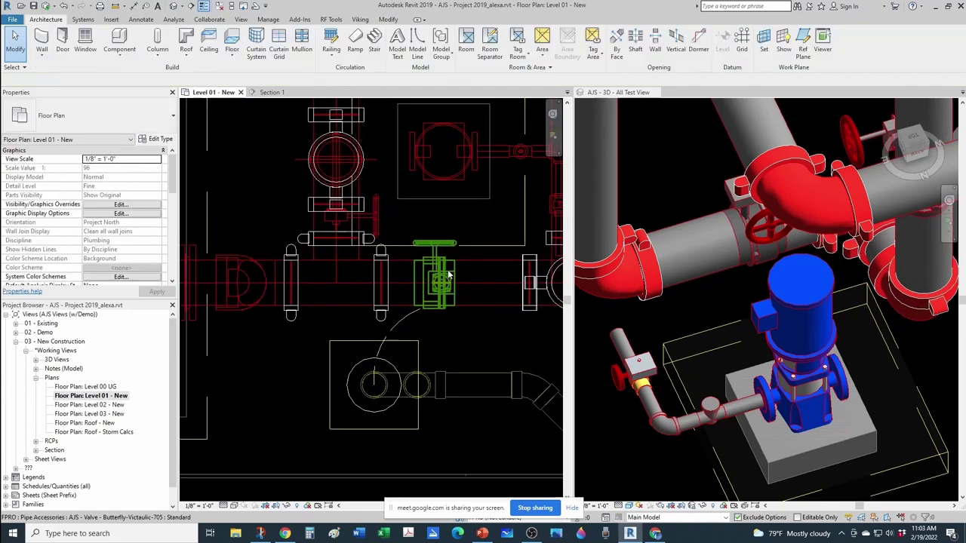
pyautogui.click(445, 276)
pyautogui.scroll(4, 445, 278)
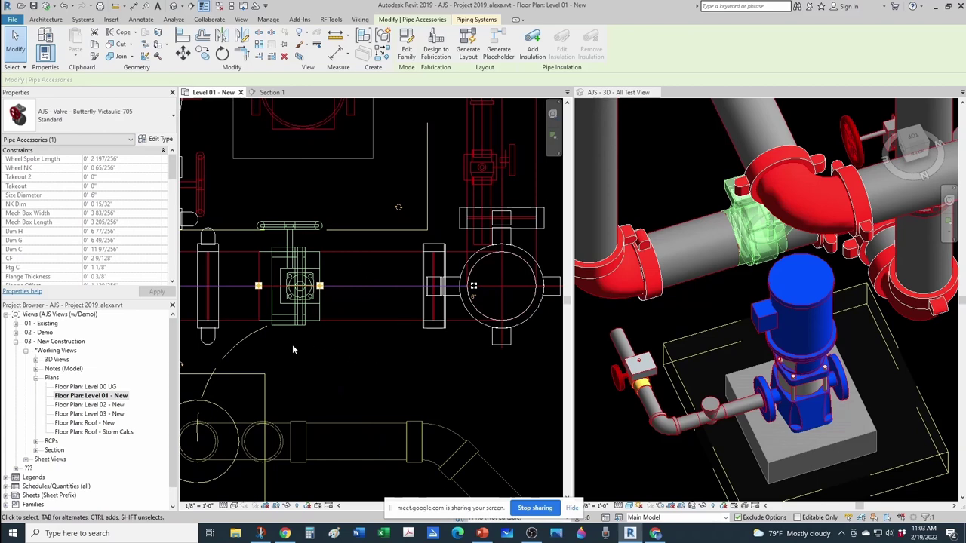
pyautogui.moveTo(293, 350); pyautogui.dragTo(357, 358, button='middle')
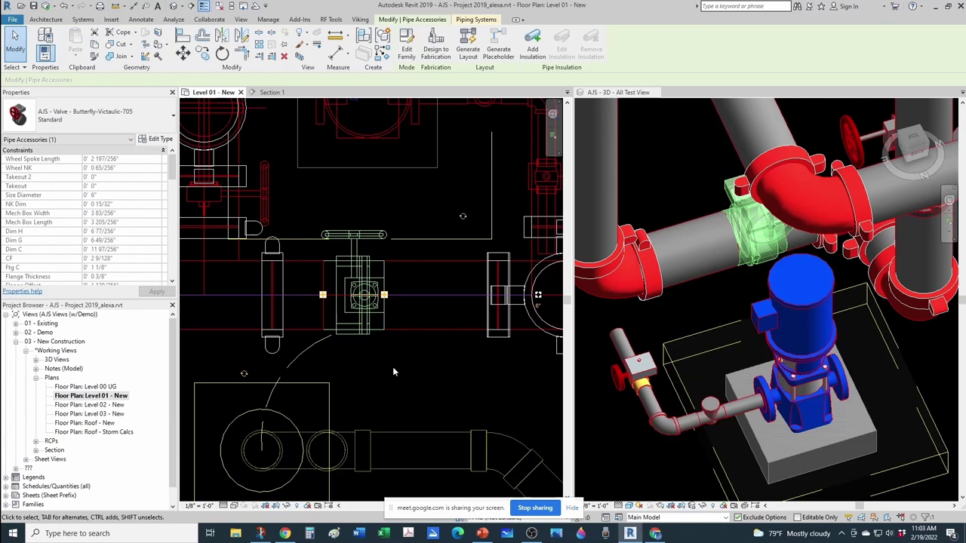
pyautogui.press('Left')
pyautogui.press('Left')
pyautogui.press('Left')
pyautogui.press('Left')
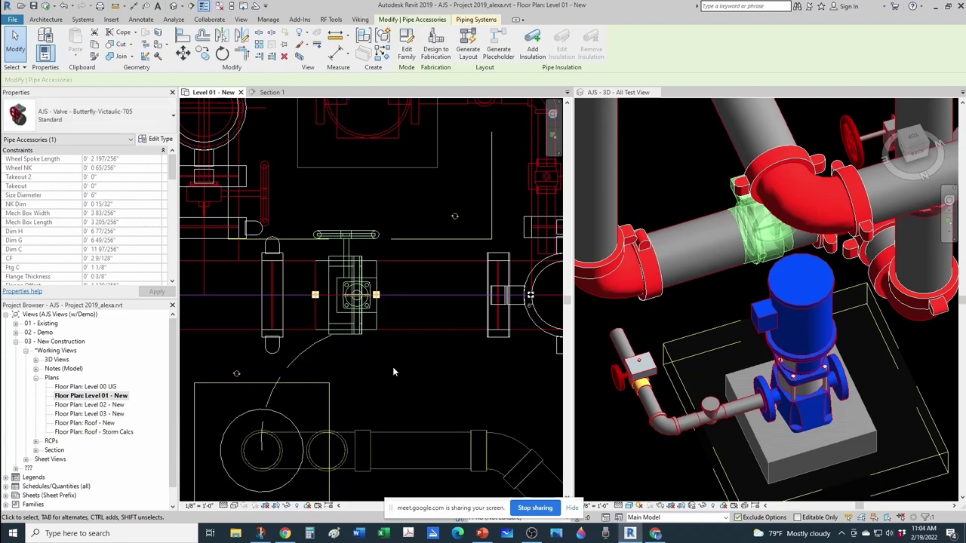
pyautogui.press('Left')
pyautogui.press('Left')
pyautogui.press('Left')
pyautogui.press('Left')
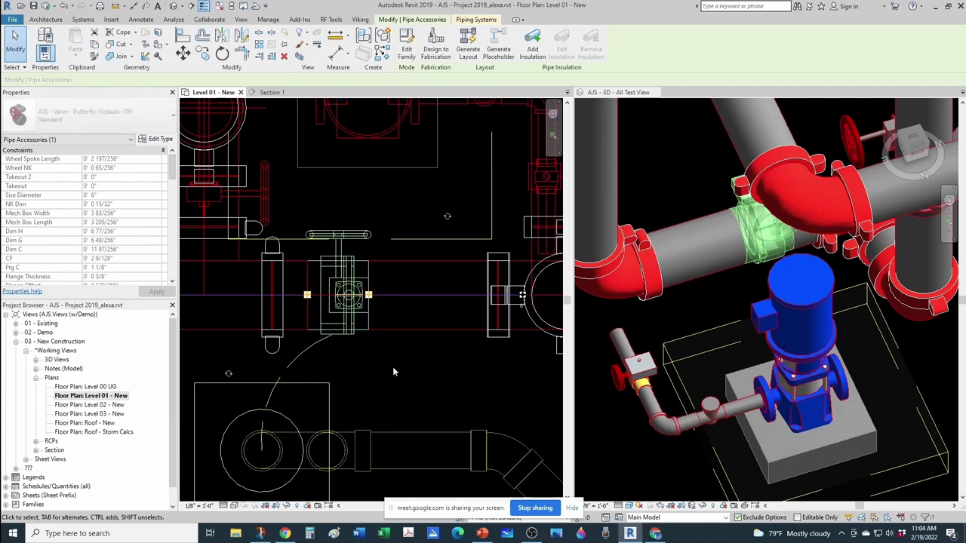
pyautogui.press('Left')
pyautogui.press('Left')
pyautogui.press('Left')
pyautogui.press('Left')
pyautogui.press('Left')
pyautogui.press('Left')
pyautogui.press('Left')
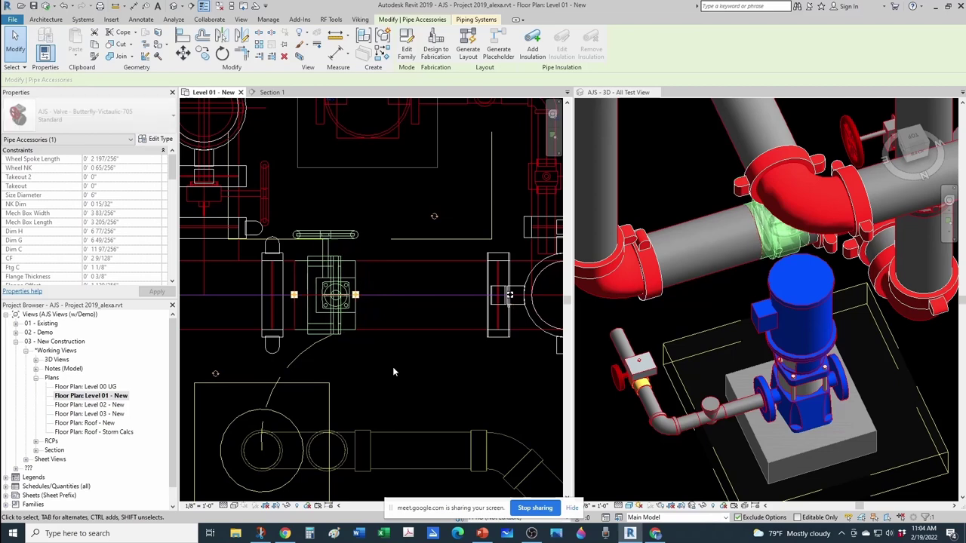
pyautogui.press('Escape')
# Step: Temporarily hide the upper 6" pipe at 5'-11 3/4" offset that covers the low pipe in the Level 01 plan
pyautogui.scroll(-2, 445, 295)
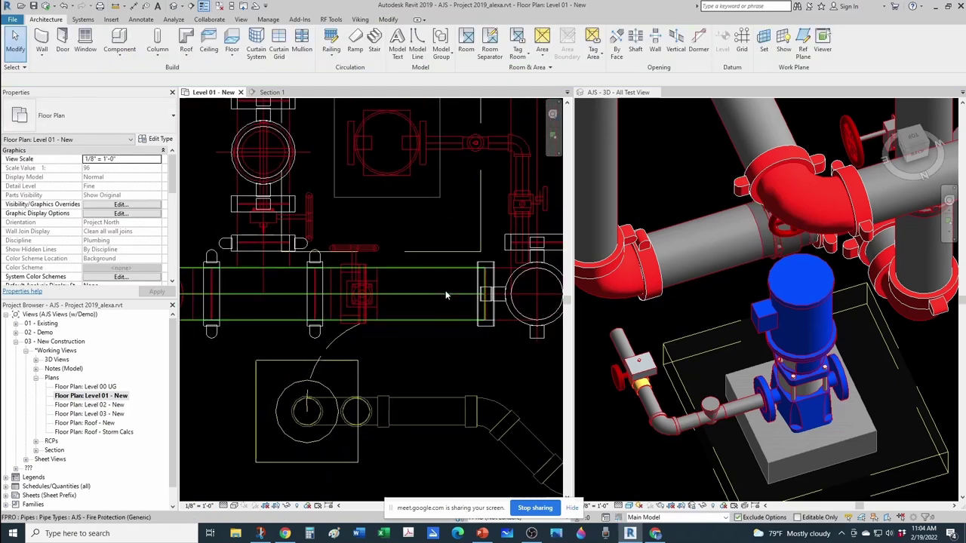
pyautogui.scroll(-1, 436, 302)
pyautogui.scroll(-1, 427, 307)
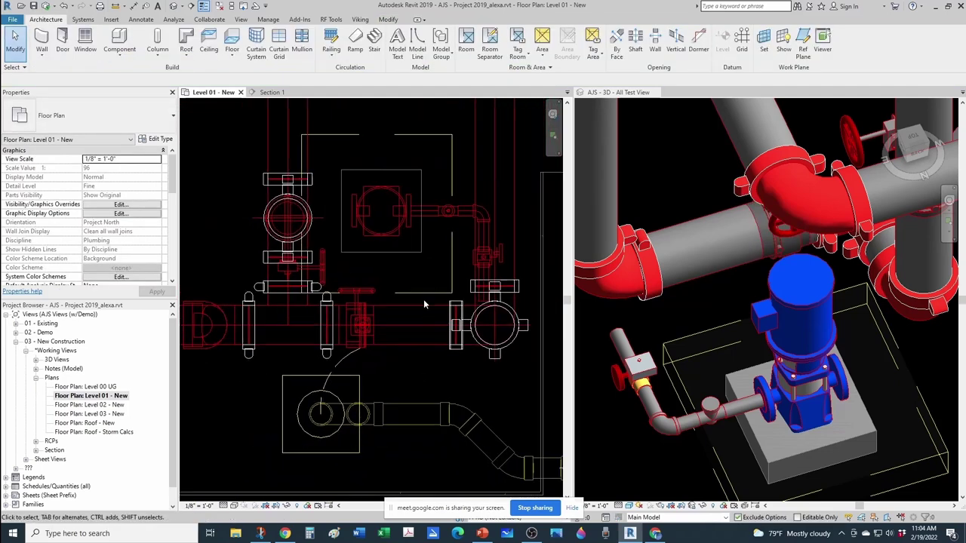
pyautogui.scroll(1, 400, 311)
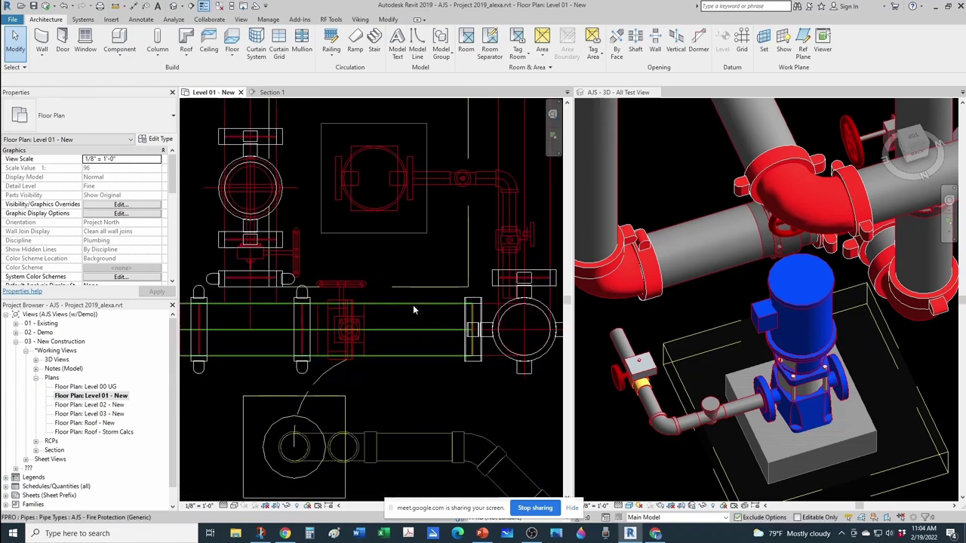
pyautogui.click(412, 305)
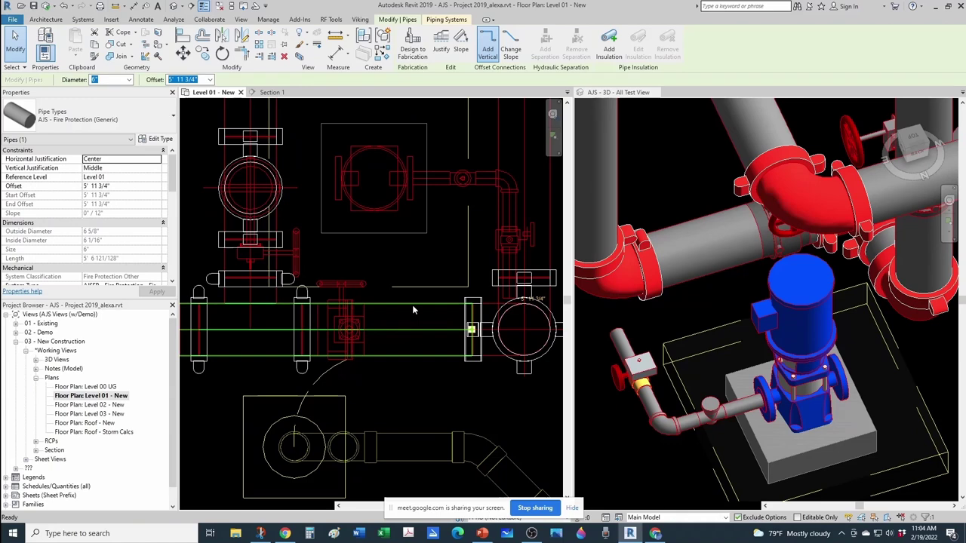
pyautogui.press('h')
pyautogui.press('h')
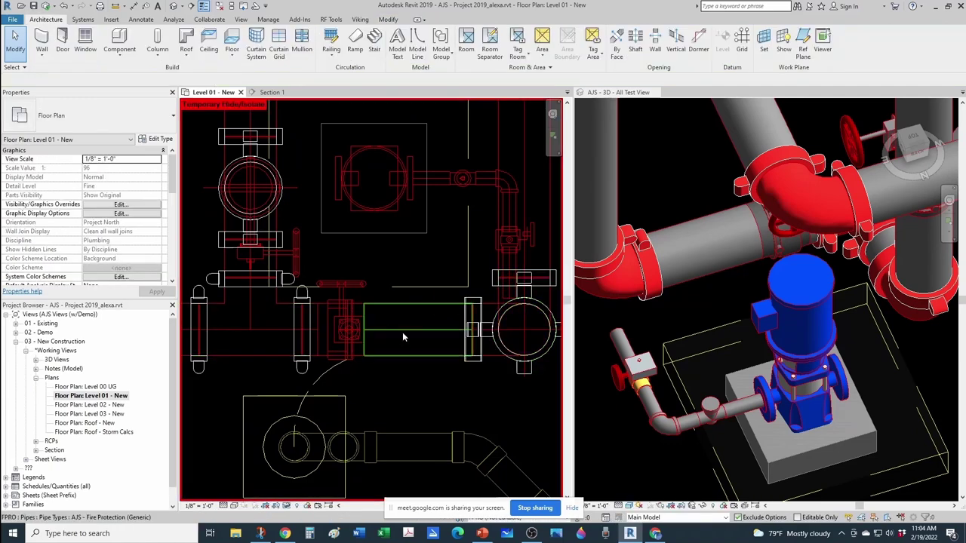
# Step: Examine the short low 6" pipe between the butterfly valve and the elbow in both the plan and 3D views
pyautogui.click(411, 334)
pyautogui.keyDown('shift'); pyautogui.moveTo(657, 332); pyautogui.dragTo(679, 301, button='middle'); pyautogui.keyUp('shift')
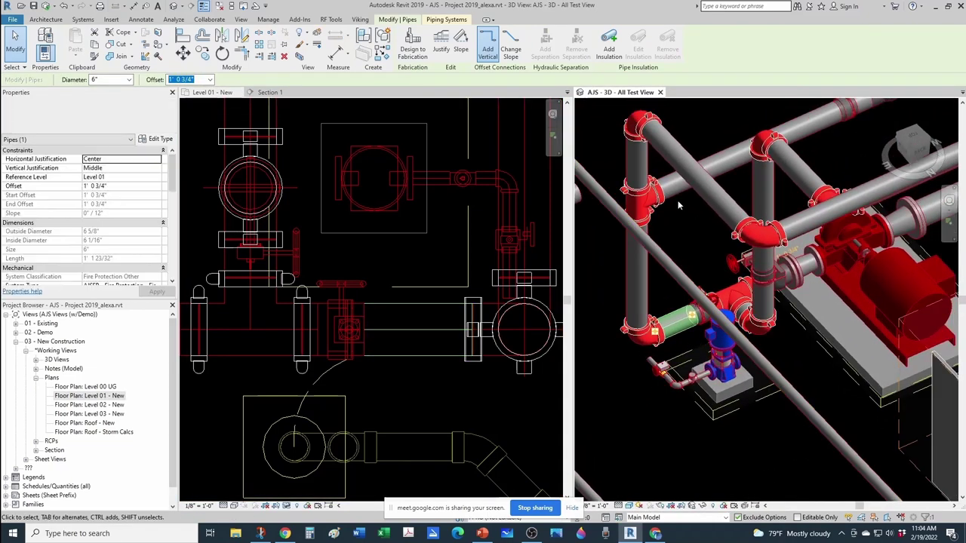
pyautogui.press('Escape')
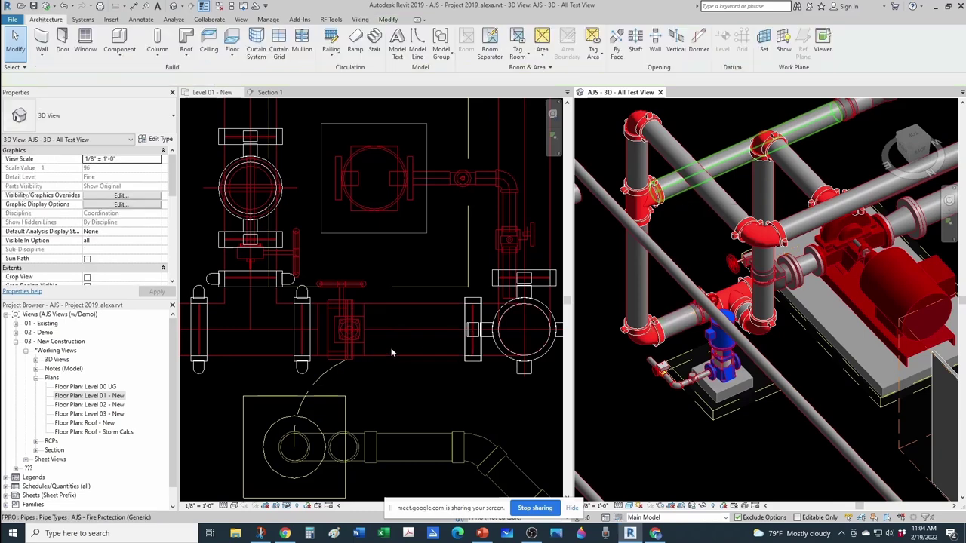
pyautogui.click(403, 339)
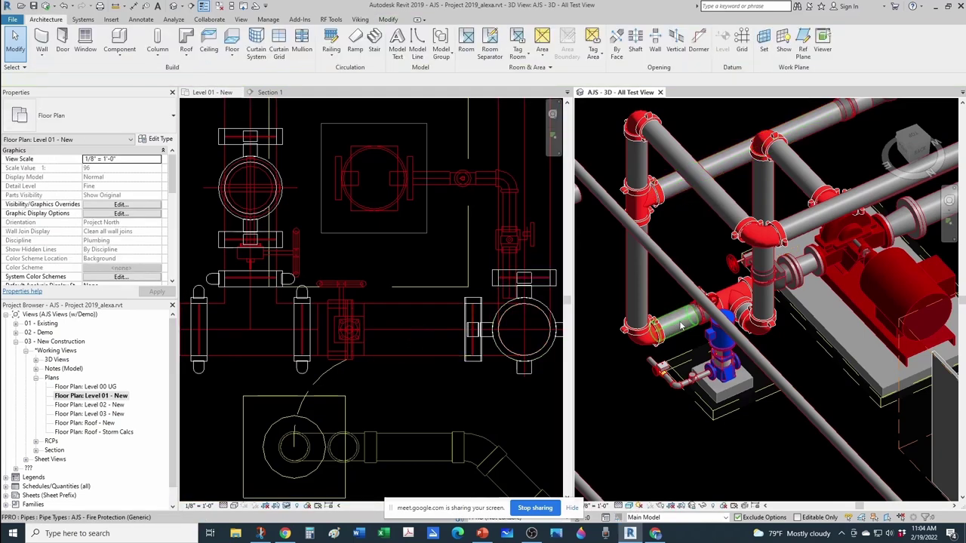
pyautogui.scroll(2, 415, 389)
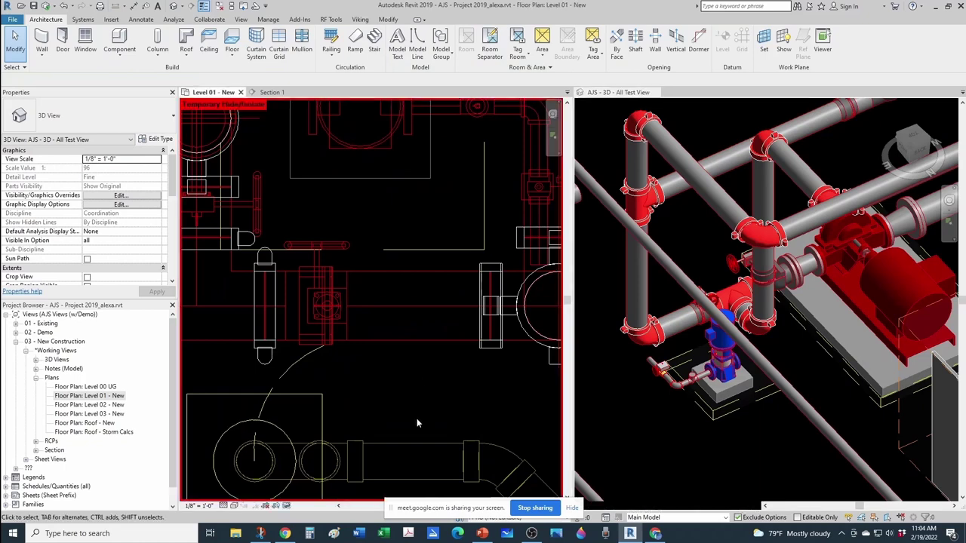
pyautogui.scroll(-2, 417, 384)
pyautogui.click(421, 327)
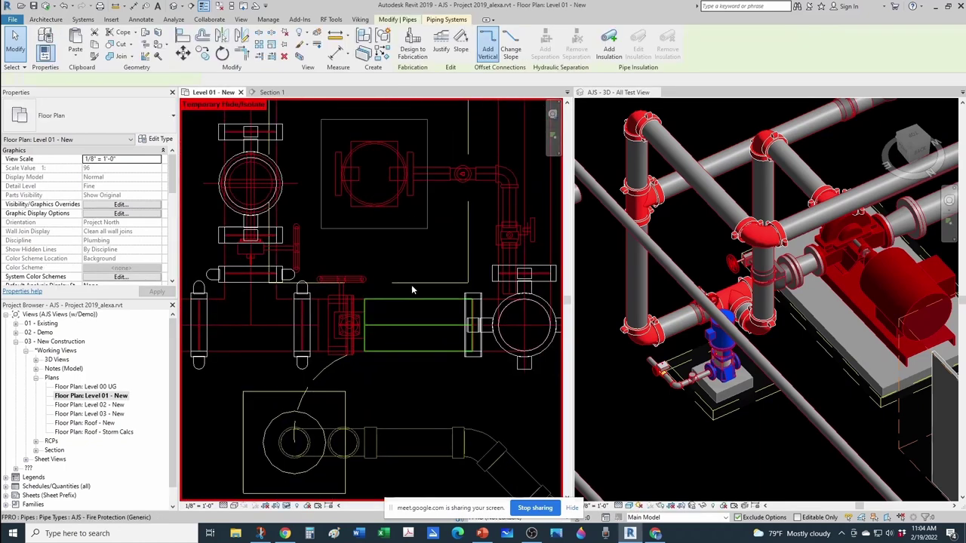
pyautogui.press('Delete')
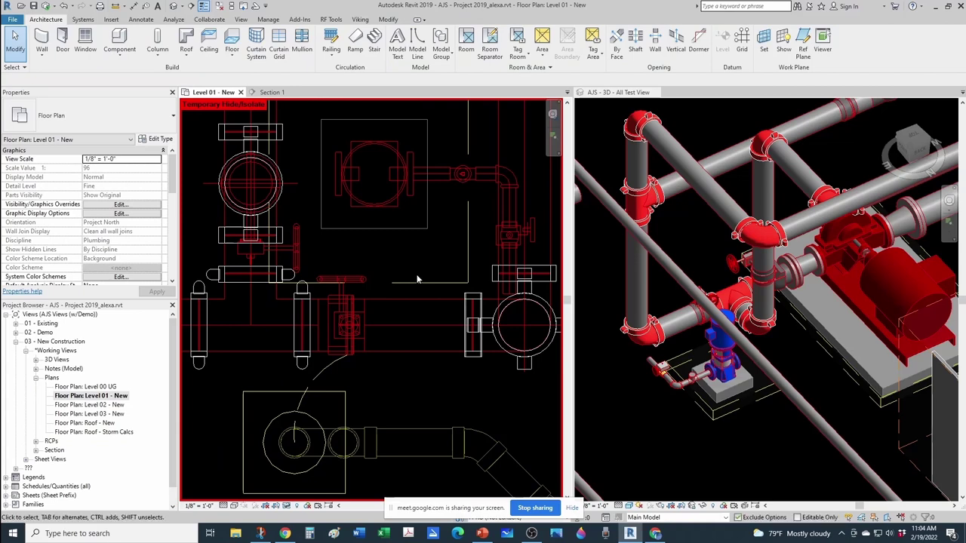
pyautogui.scroll(-2, 417, 301)
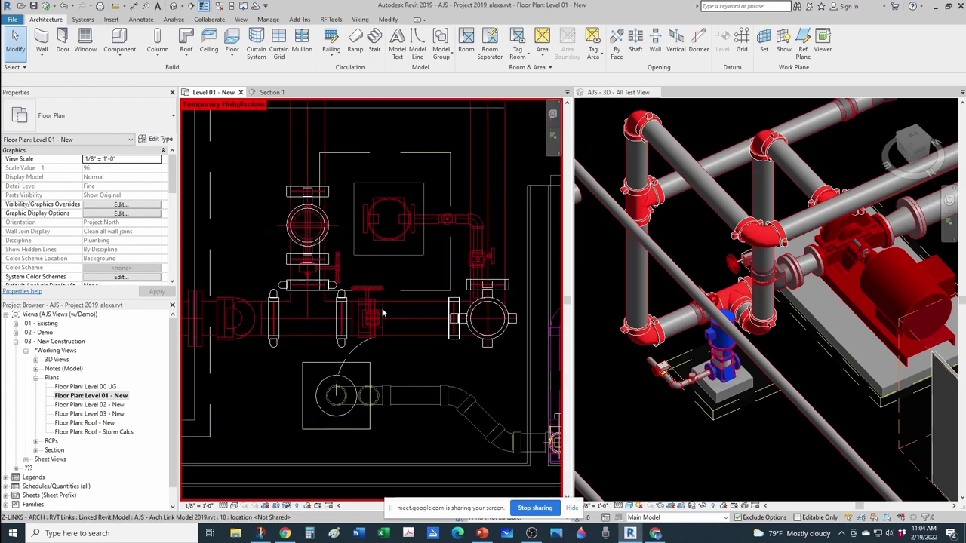
pyautogui.scroll(1, 321, 307)
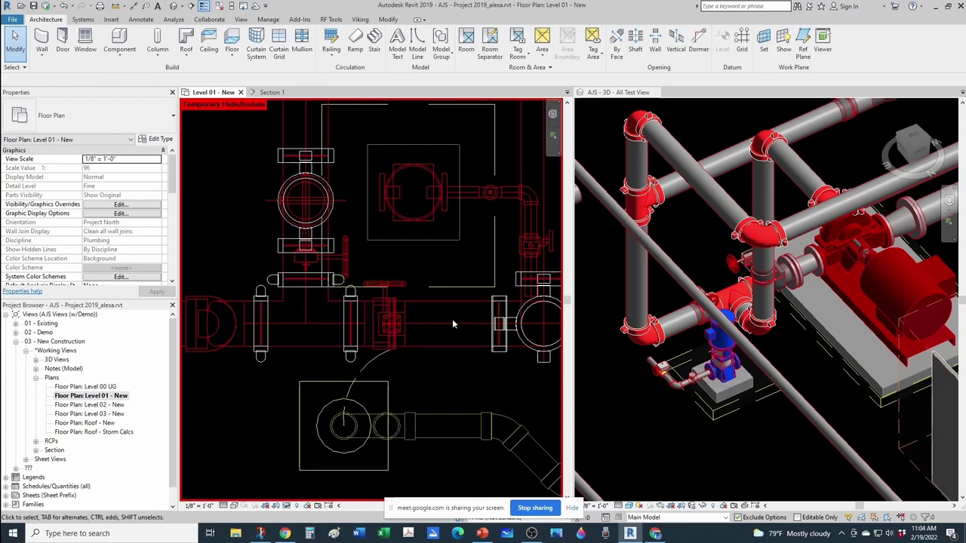
pyautogui.scroll(-1, 463, 317)
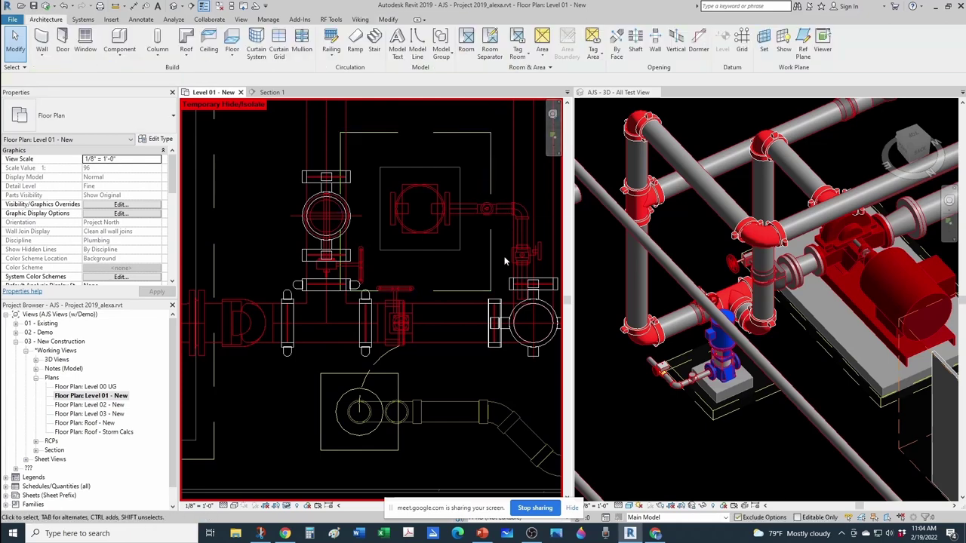
pyautogui.moveTo(505, 261); pyautogui.dragTo(510, 268, button='middle')
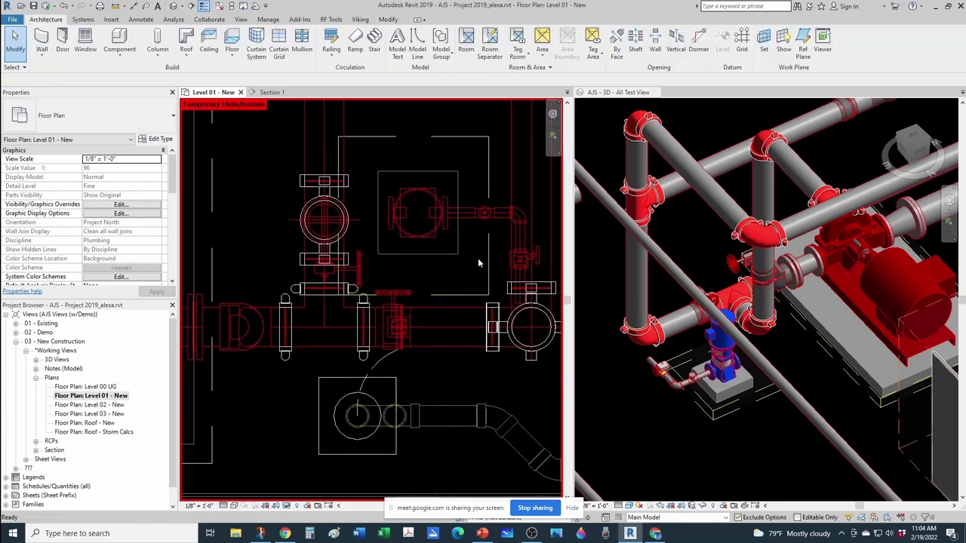
pyautogui.press('p')
pyautogui.press('i')
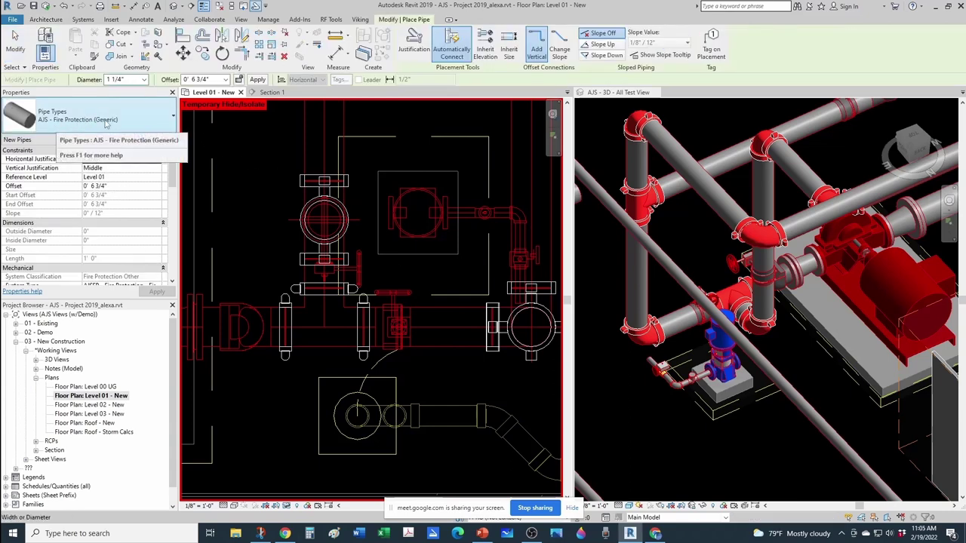
pyautogui.click(106, 120)
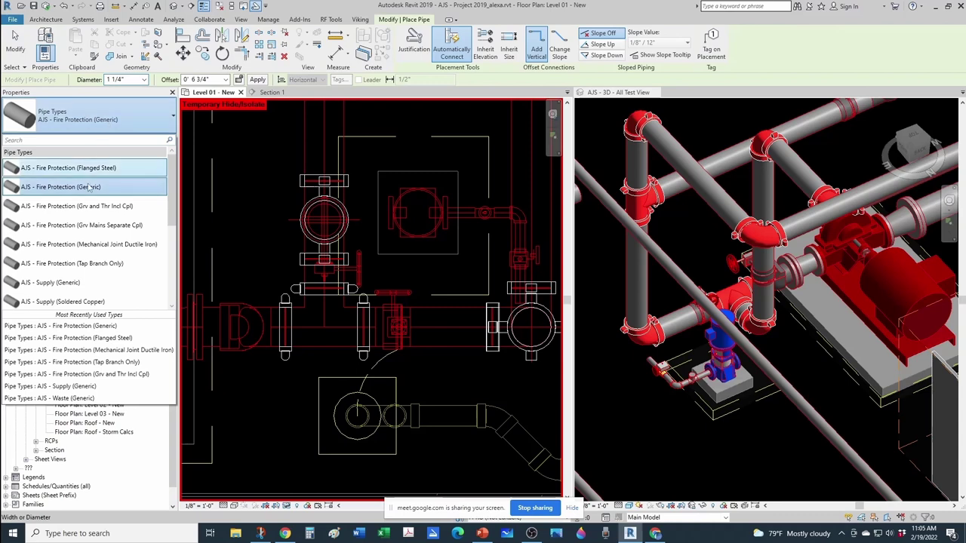
pyautogui.click(98, 263)
pyautogui.scroll(3, 448, 309)
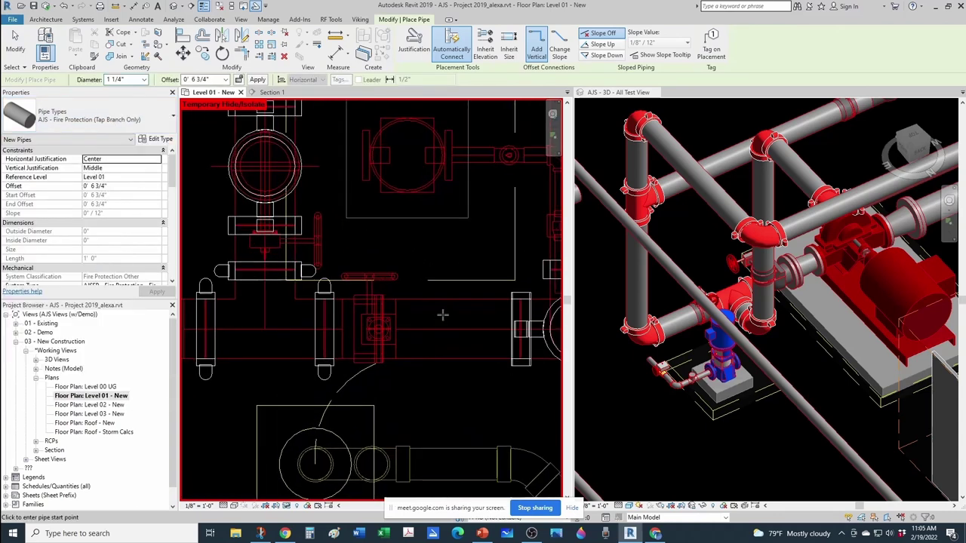
pyautogui.click(455, 333)
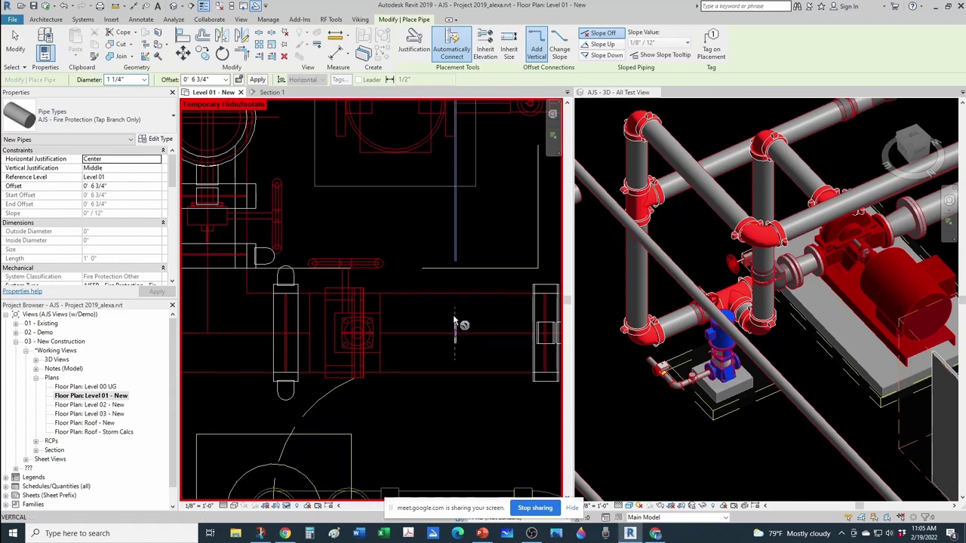
pyautogui.press('Escape')
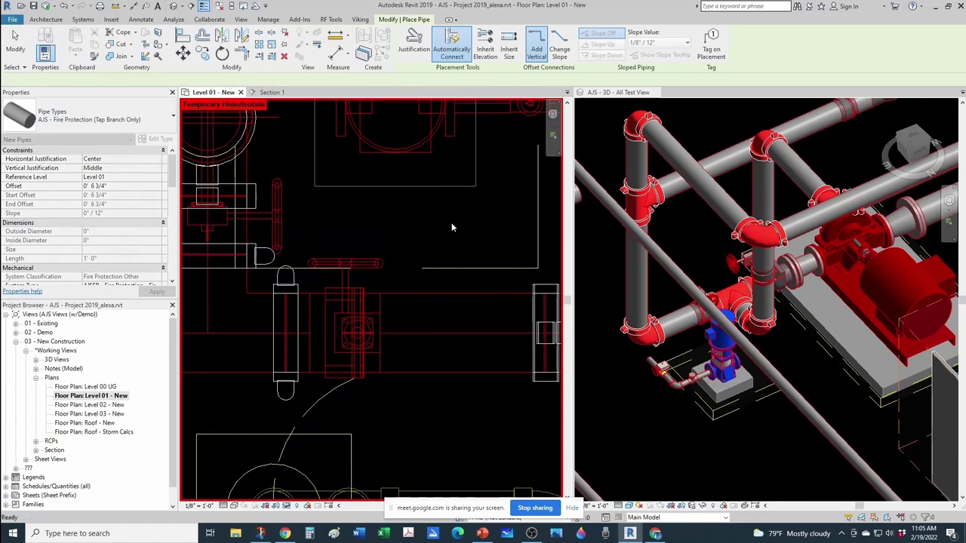
pyautogui.click(459, 333)
pyautogui.scroll(-2, 460, 325)
pyautogui.moveTo(461, 325); pyautogui.dragTo(448, 372, button='middle')
pyautogui.scroll(2, 444, 281)
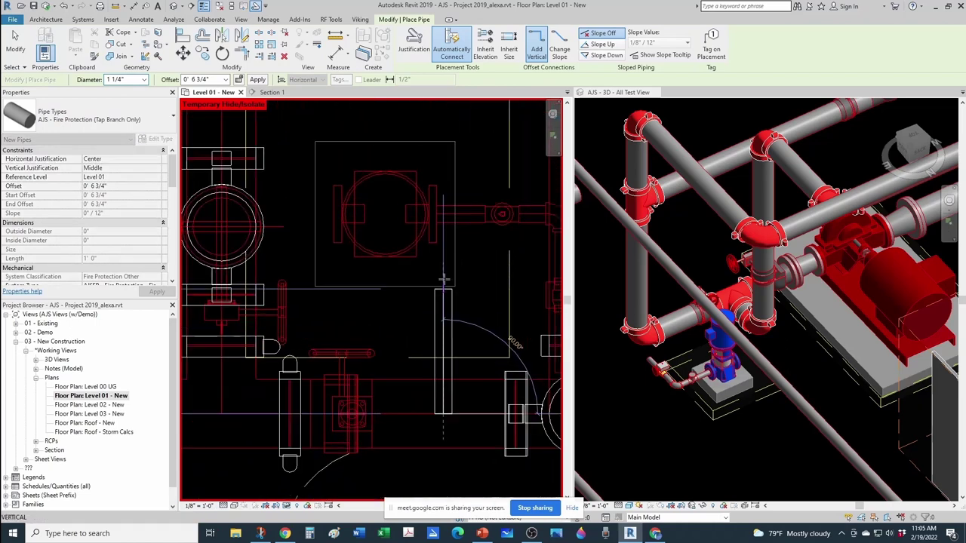
pyautogui.press('Escape')
pyautogui.press('Escape')
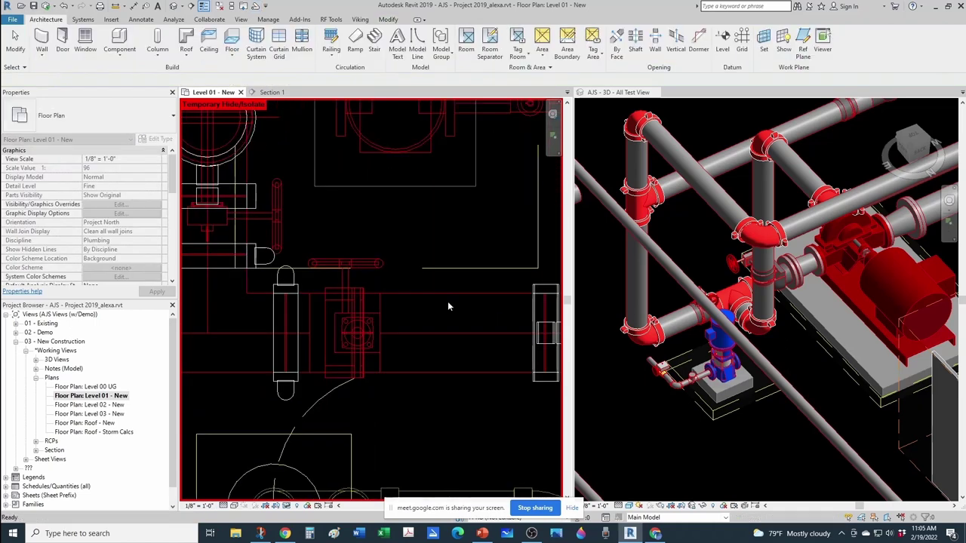
# Step: Draw a separate horizontal 6" AJS - Fire Protection (Generic) pipe about 1'-7" long at 1'-0 3/4" offset in the open area outside the pump room
pyautogui.scroll(-2, 448, 301)
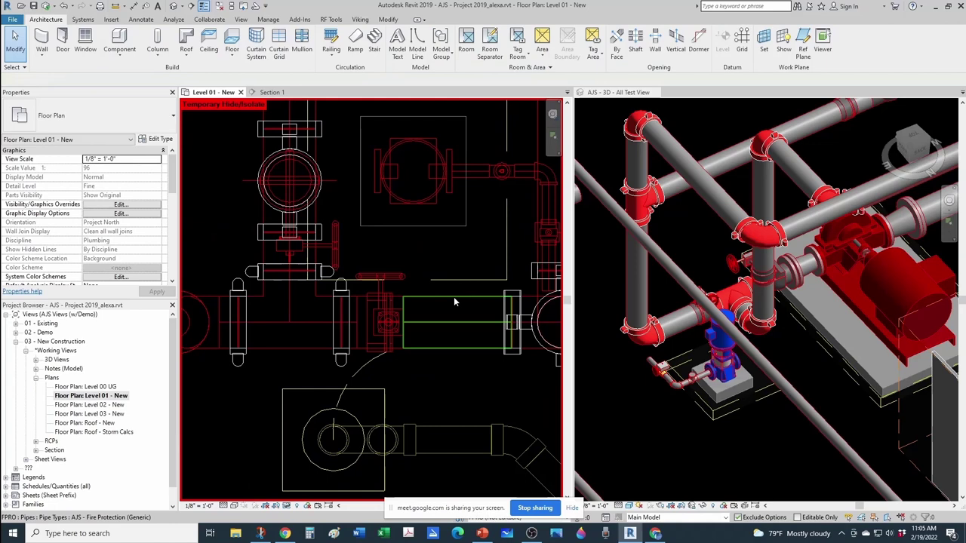
pyautogui.click(454, 298)
pyautogui.press('c')
pyautogui.press('s')
pyautogui.scroll(-3, 450, 302)
pyautogui.moveTo(443, 343); pyautogui.dragTo(455, 326, button='middle')
pyautogui.scroll(2, 329, 432)
pyautogui.click(335, 415)
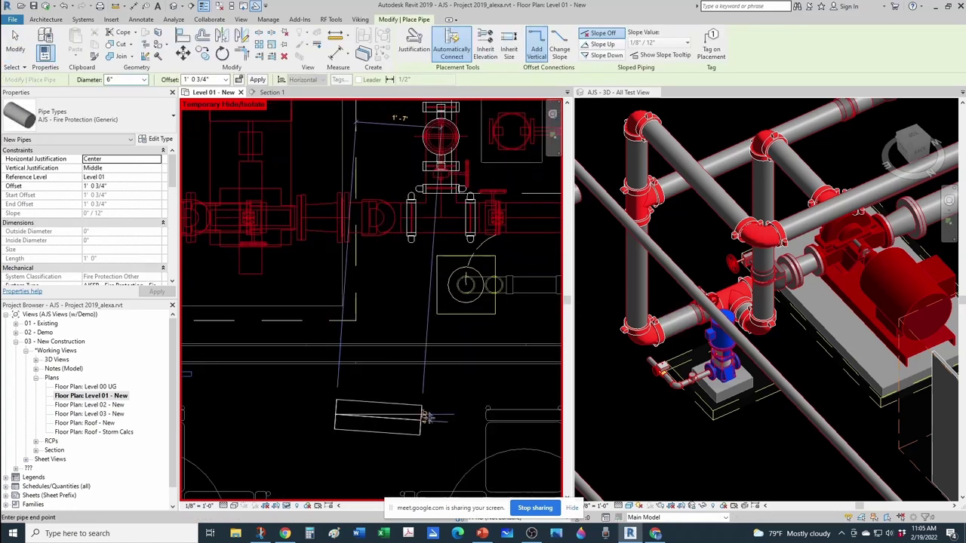
pyautogui.click(424, 416)
pyautogui.press('Escape')
pyautogui.press('Escape')
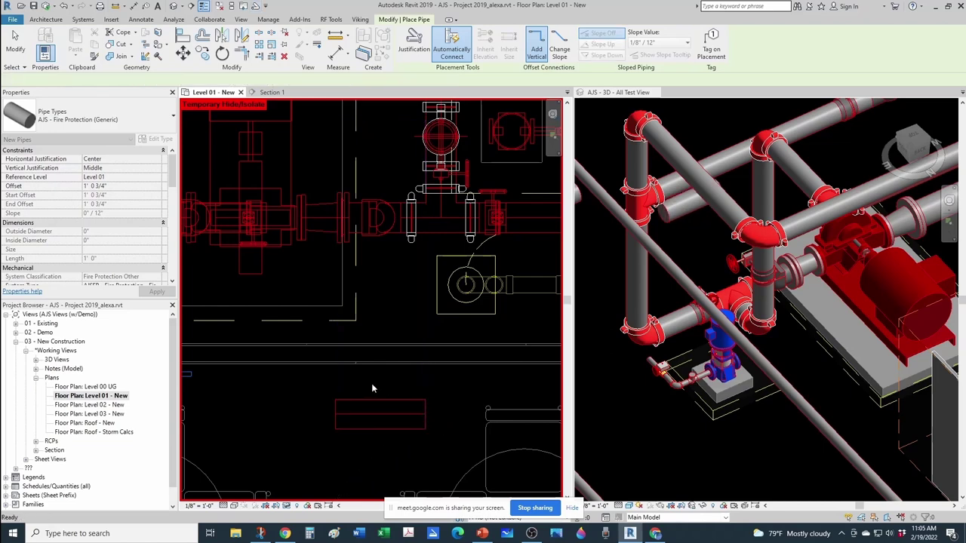
pyautogui.scroll(-3, 371, 389)
pyautogui.press('Escape')
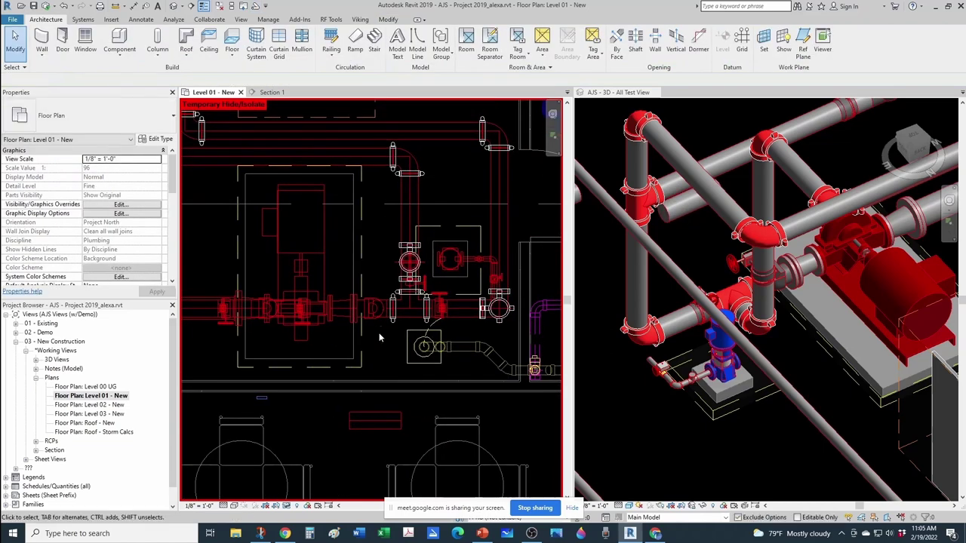
# Step: Draw a 2" AJS - Fire Protection (Tap Branch Only) pipe perpendicular from the separate 6" pipe, upward across the wall in plan
pyautogui.press('p')
pyautogui.press('i')
pyautogui.scroll(5, 379, 415)
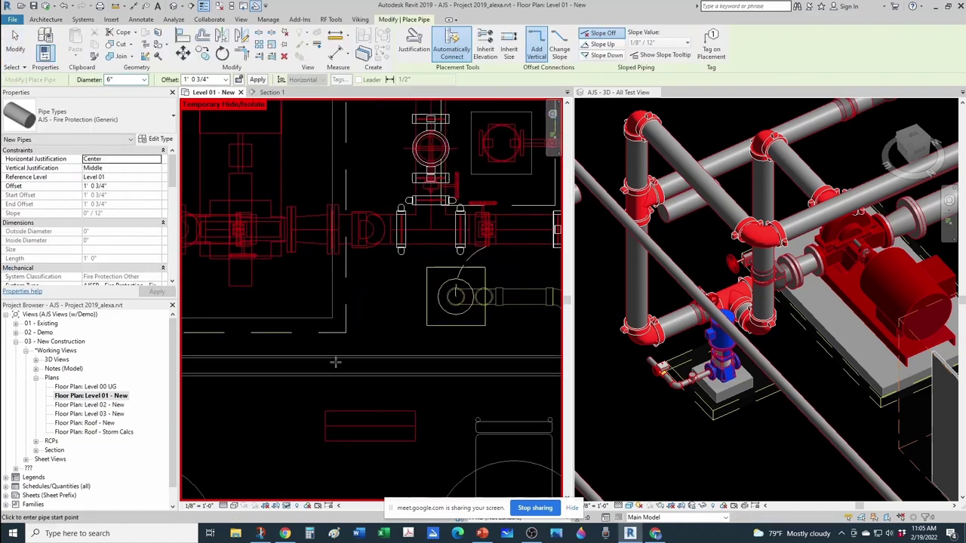
pyautogui.click(78, 125)
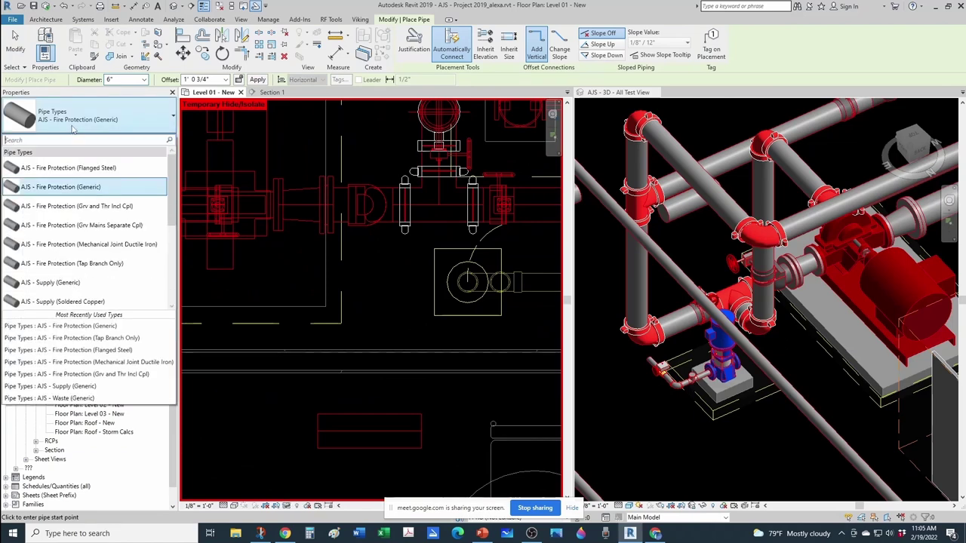
pyautogui.click(82, 264)
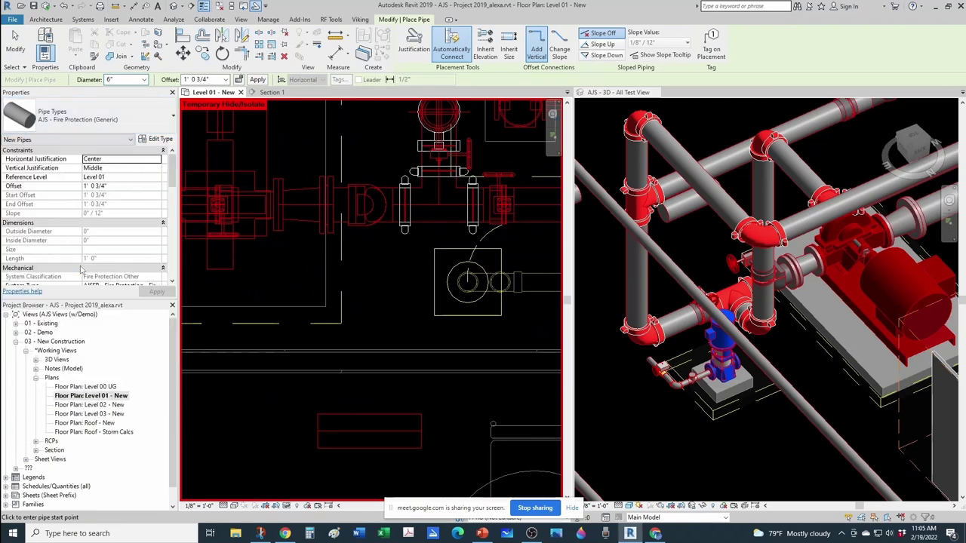
pyautogui.scroll(2, 367, 430)
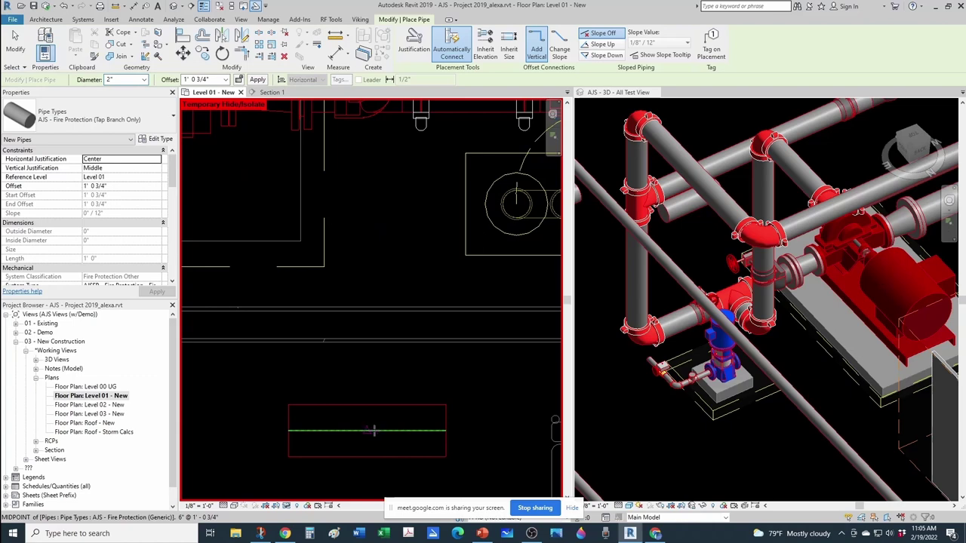
pyautogui.click(403, 430)
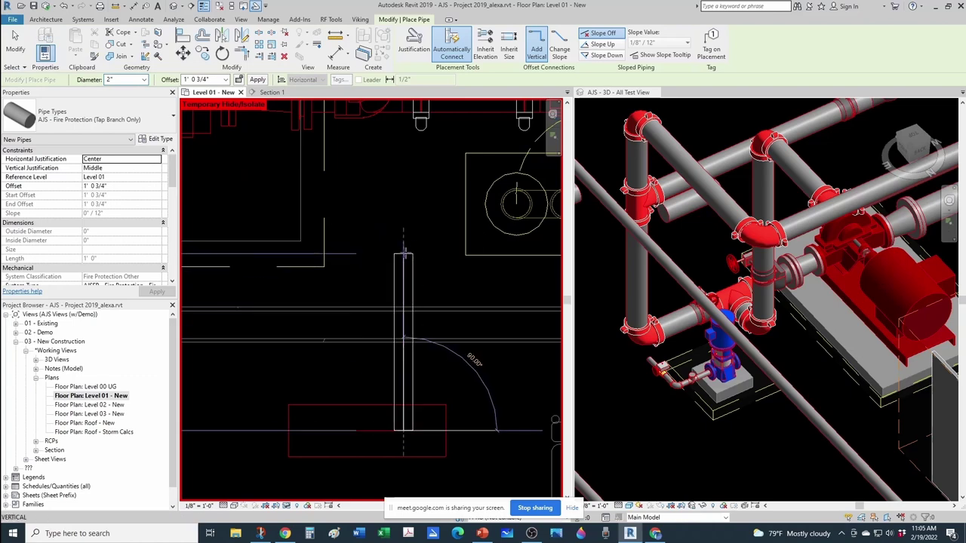
pyautogui.click(405, 255)
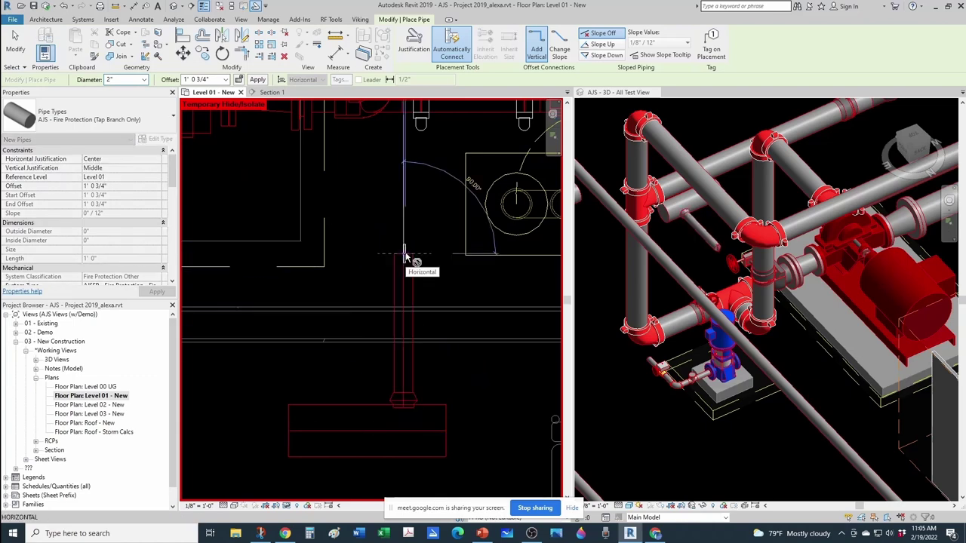
pyautogui.press('Escape')
pyautogui.press('Escape')
pyautogui.scroll(-4, 349, 369)
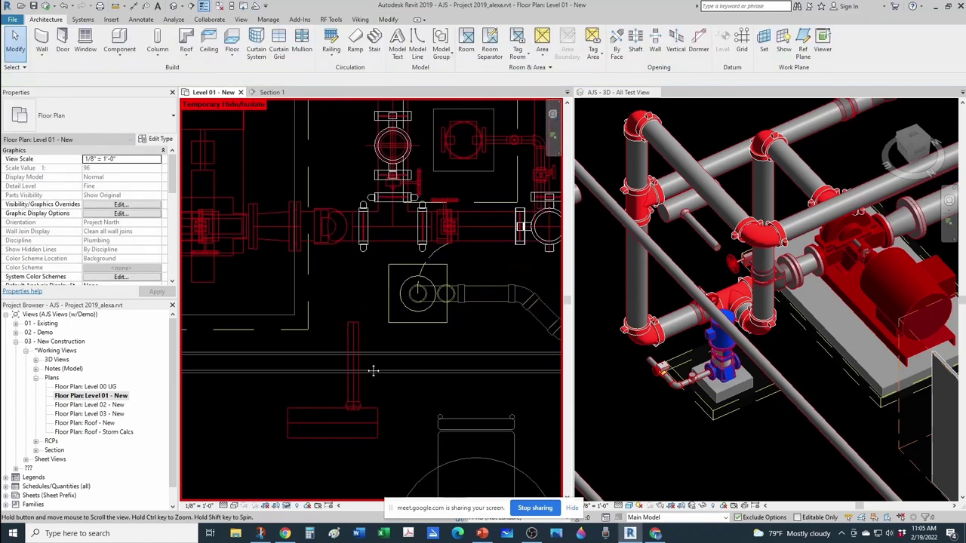
# Step: Create a similar 2" tap branch pipe about 10 1/4" long from the 6" pipe between butterfly valve and elbow, toward the jockey pump's pad
pyautogui.moveTo(373, 369); pyautogui.dragTo(310, 392, button='middle')
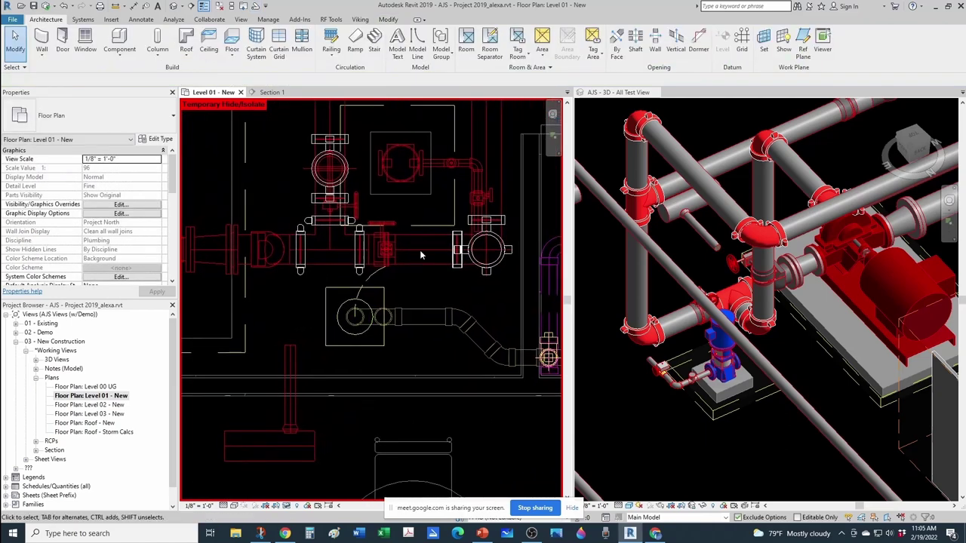
pyautogui.click(295, 372)
pyautogui.press('c')
pyautogui.press('s')
pyautogui.scroll(4, 433, 209)
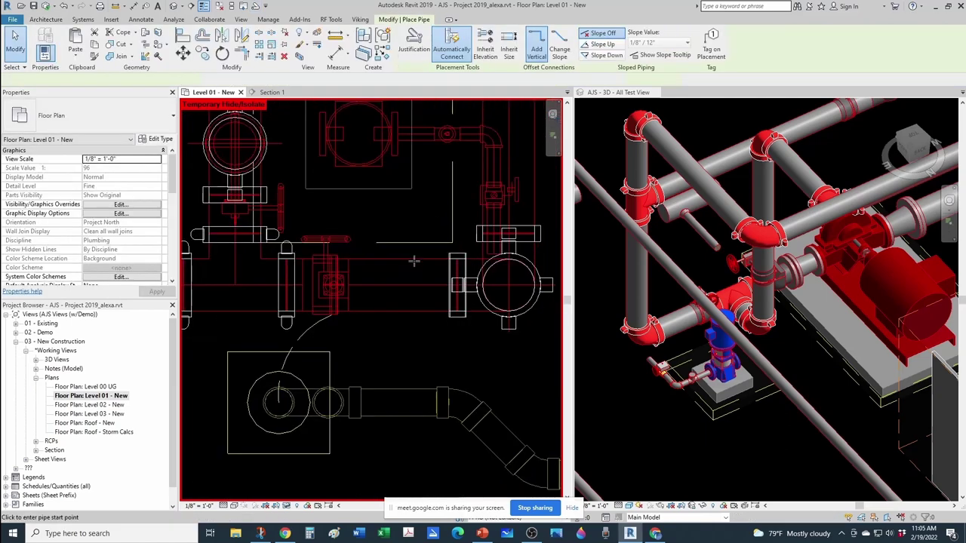
pyautogui.click(412, 286)
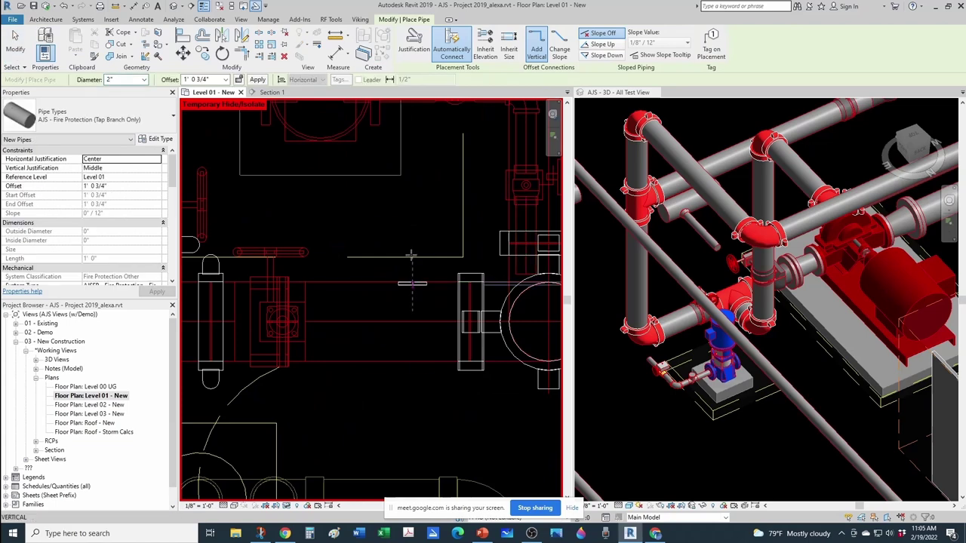
pyautogui.moveTo(413, 166); pyautogui.dragTo(399, 300, button='middle')
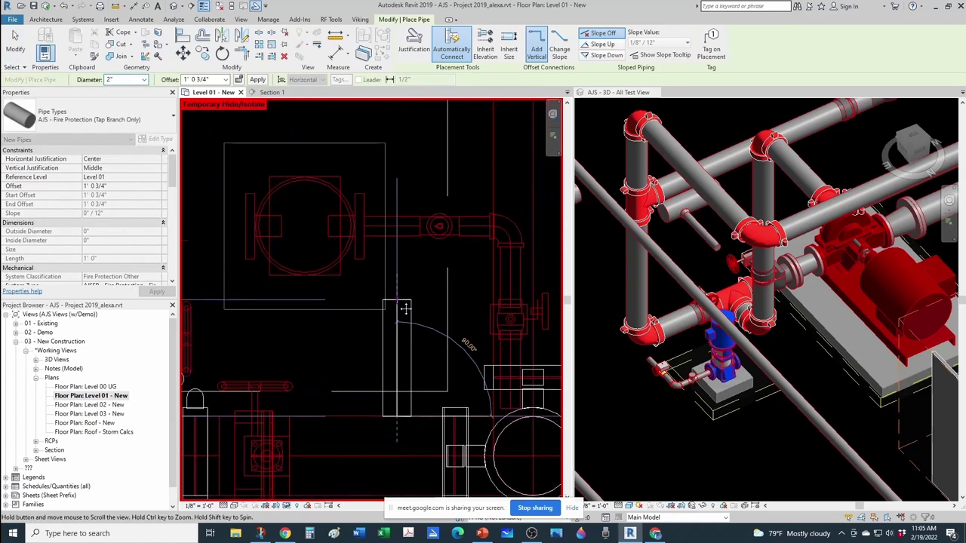
pyautogui.scroll(-2, 399, 301)
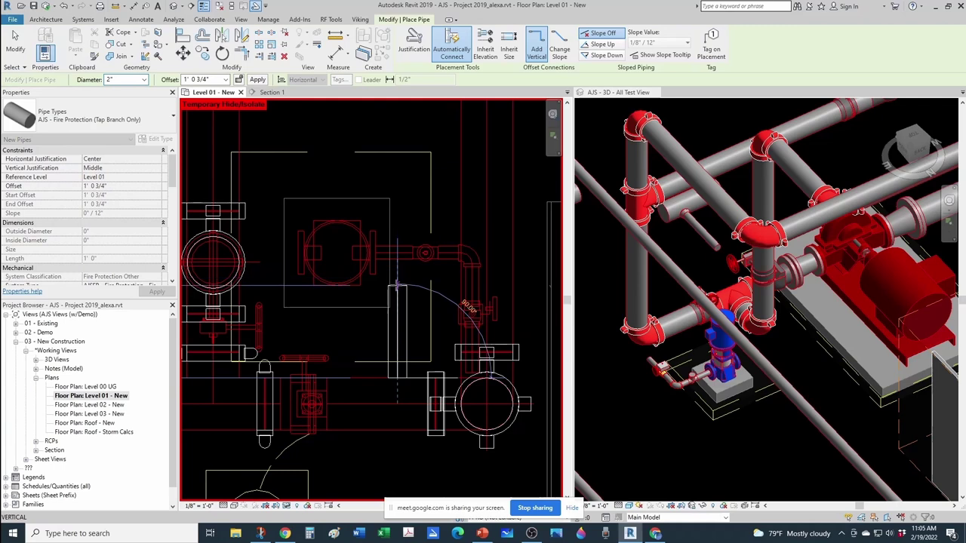
pyautogui.click(397, 287)
pyautogui.click(390, 320)
pyautogui.press('Escape')
pyautogui.press('Escape')
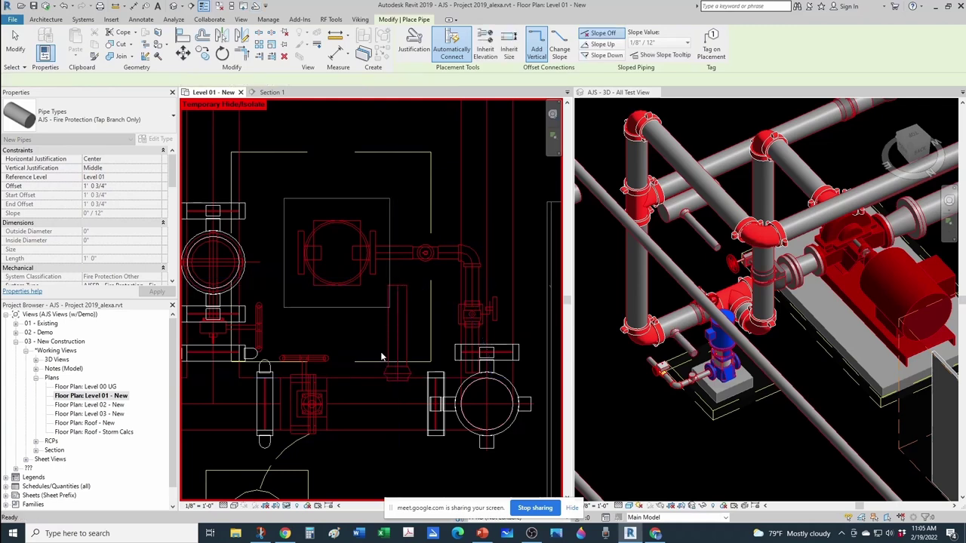
# Step: Set the diameter of the new tap branch pipe beside the jockey pump to 1 1/4"
pyautogui.scroll(2, 390, 320)
pyautogui.click(391, 318)
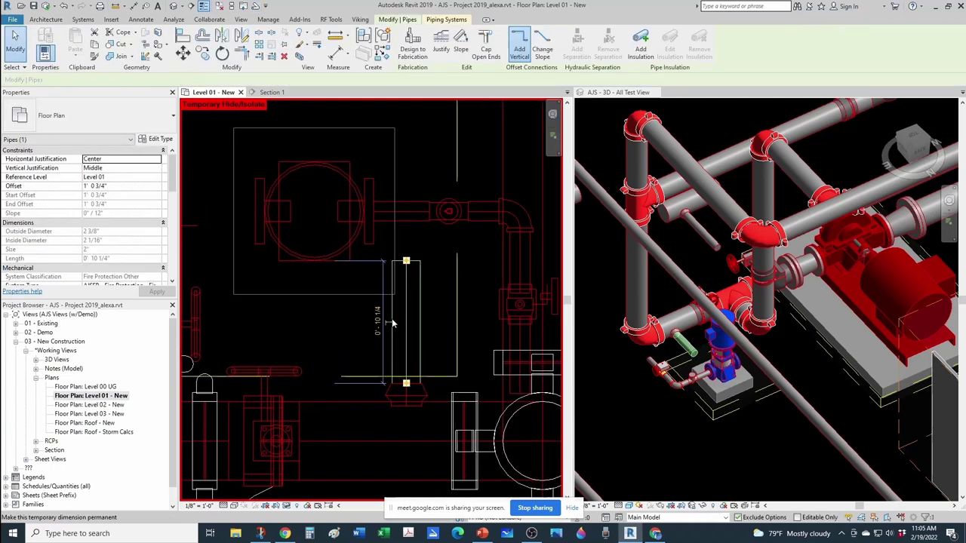
pyautogui.click(129, 79)
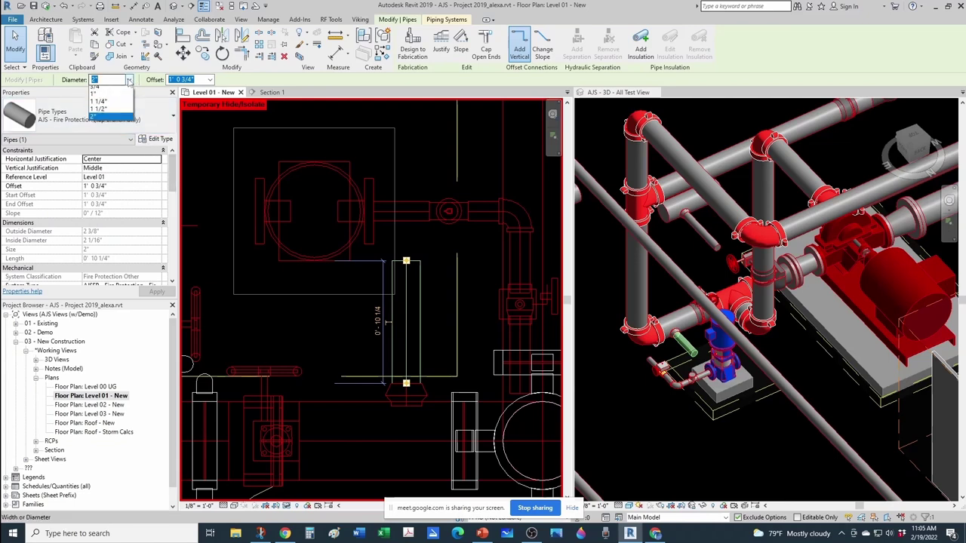
pyautogui.click(111, 114)
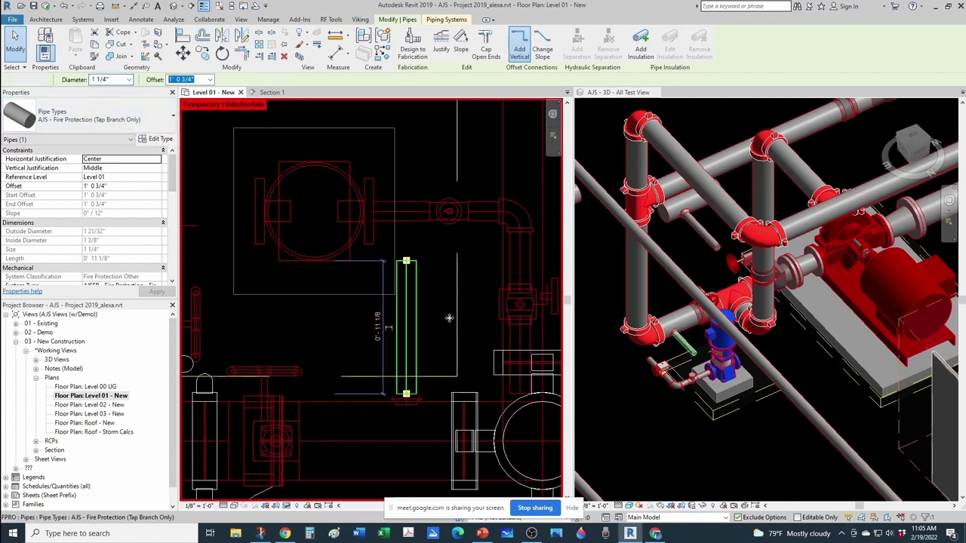
pyautogui.press('Escape')
# Step: Select the jockey pump with its pad and pad clearance, and nudge them up in plan away from the 6" pipe and its tap branch
pyautogui.scroll(-2, 464, 310)
pyautogui.scroll(-2, 392, 264)
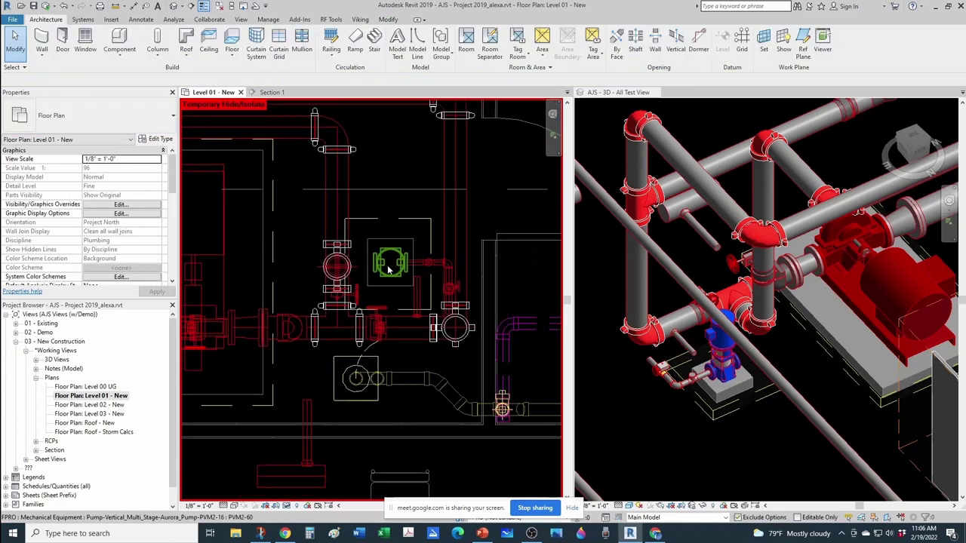
pyautogui.scroll(2, 368, 206)
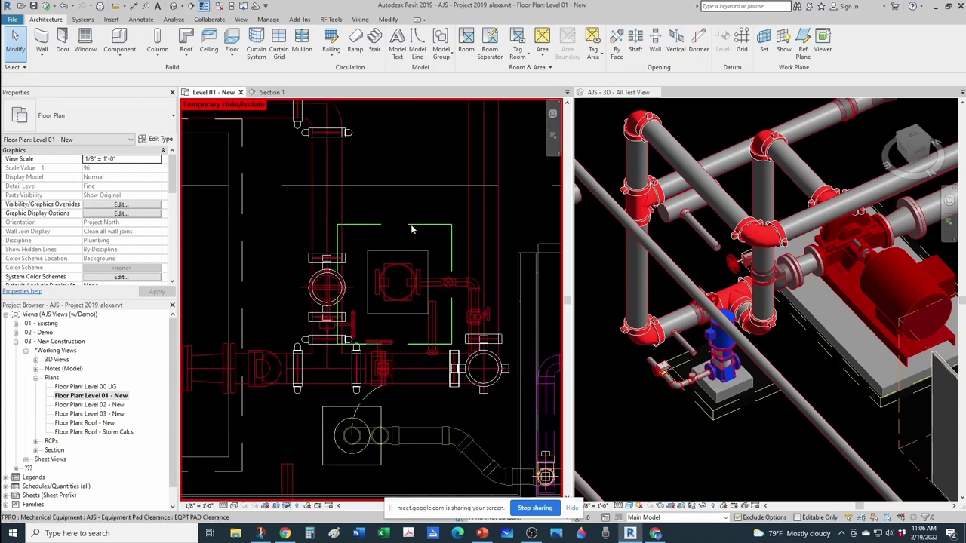
pyautogui.moveTo(413, 214); pyautogui.dragTo(395, 258)
pyautogui.click(400, 262)
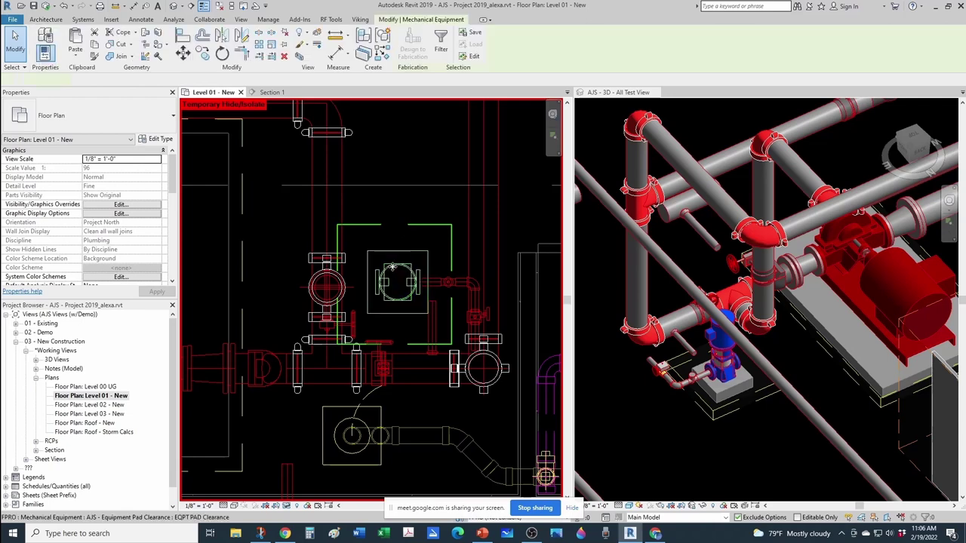
pyautogui.press('Up')
pyautogui.press('Up')
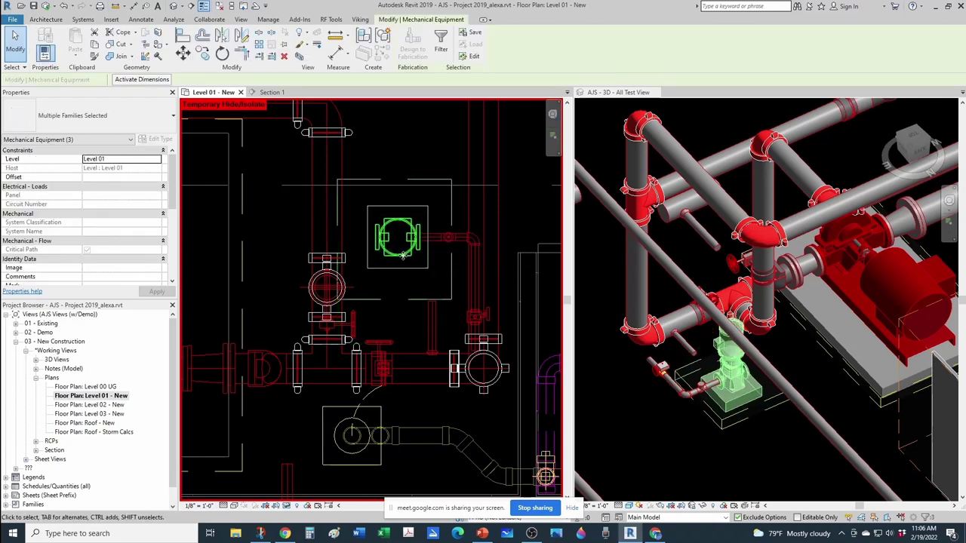
# Step: Nudge the selected jockey pump, pad and pad clearance away from the pipe elbow, lengthening the horizontal pipe run in plan
pyautogui.press('Left')
pyautogui.press('Left')
pyautogui.press('Left')
pyautogui.press('Left')
pyautogui.press('Left')
pyautogui.press('Left')
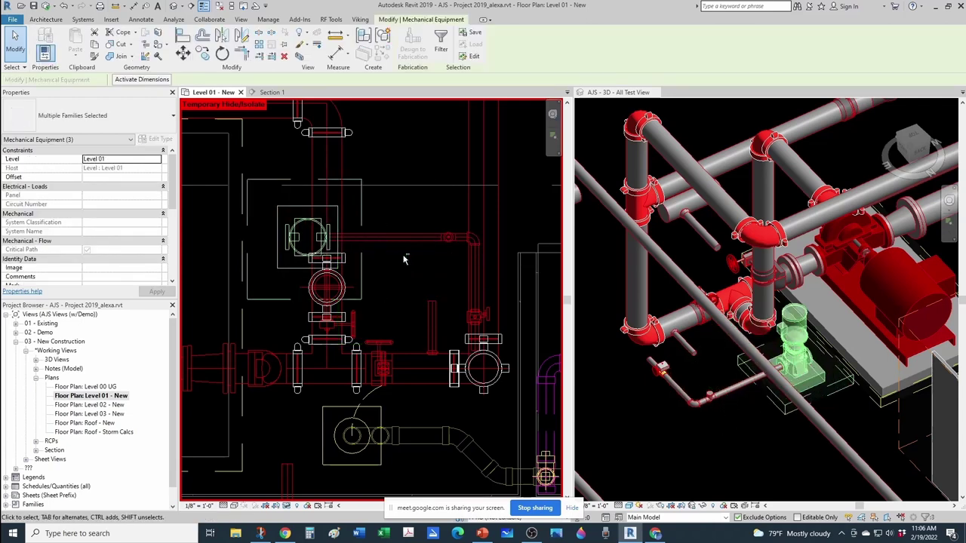
pyautogui.press('Escape')
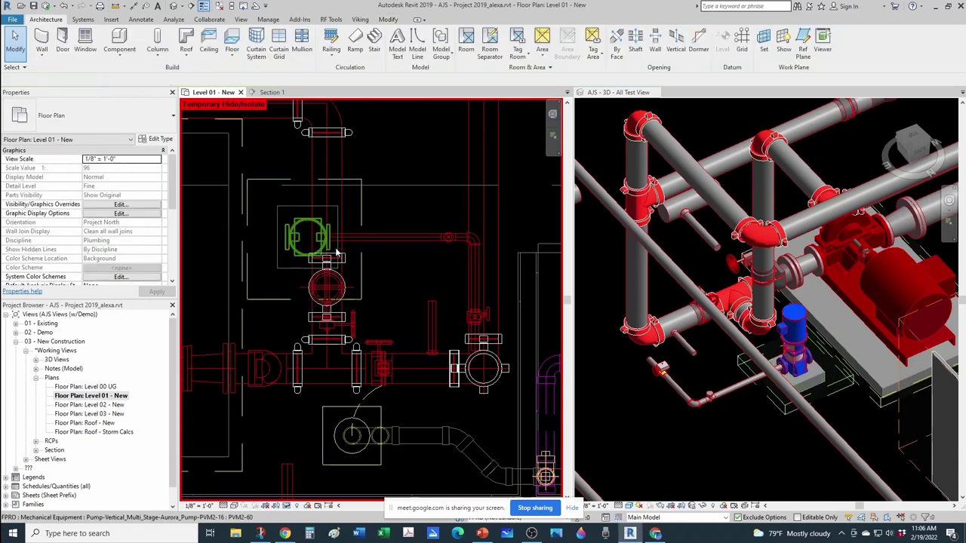
# Step: Nudge the 1 1/4" check valve along the horizontal pipe toward the jockey pump in plan
pyautogui.scroll(-1, 340, 246)
pyautogui.scroll(2, 418, 253)
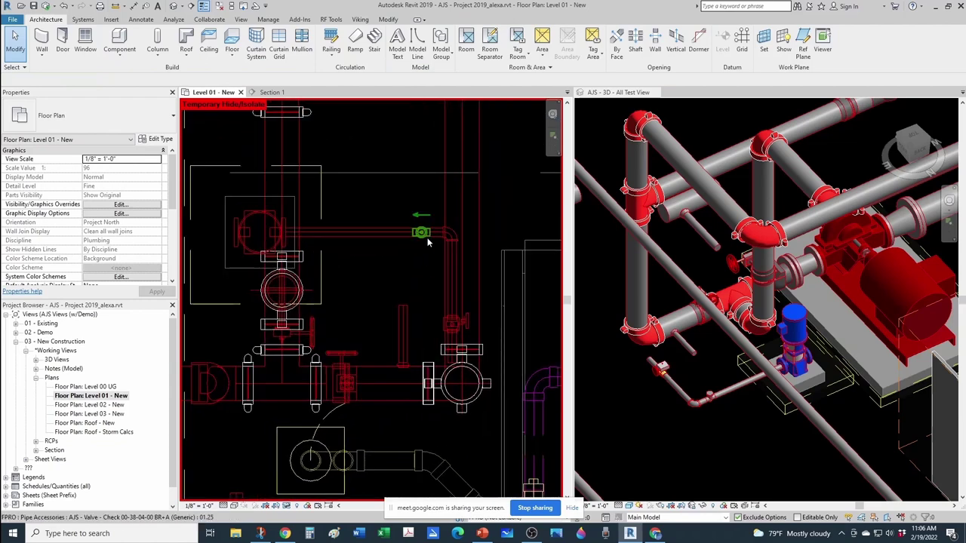
pyautogui.click(427, 244)
pyautogui.press('Left')
pyautogui.press('Left')
pyautogui.press('Left')
pyautogui.press('Left')
pyautogui.press('Left')
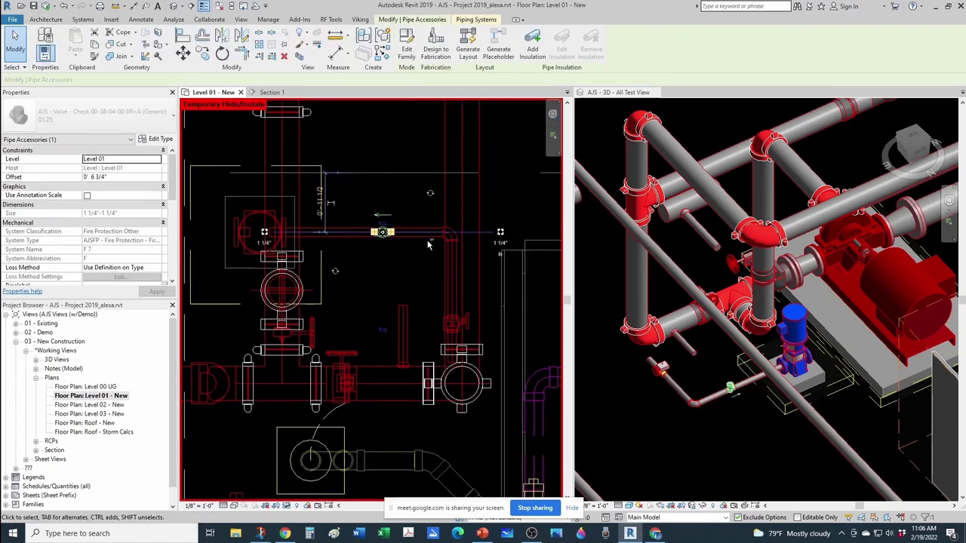
pyautogui.press('Left')
pyautogui.press('Left')
pyautogui.press('Escape')
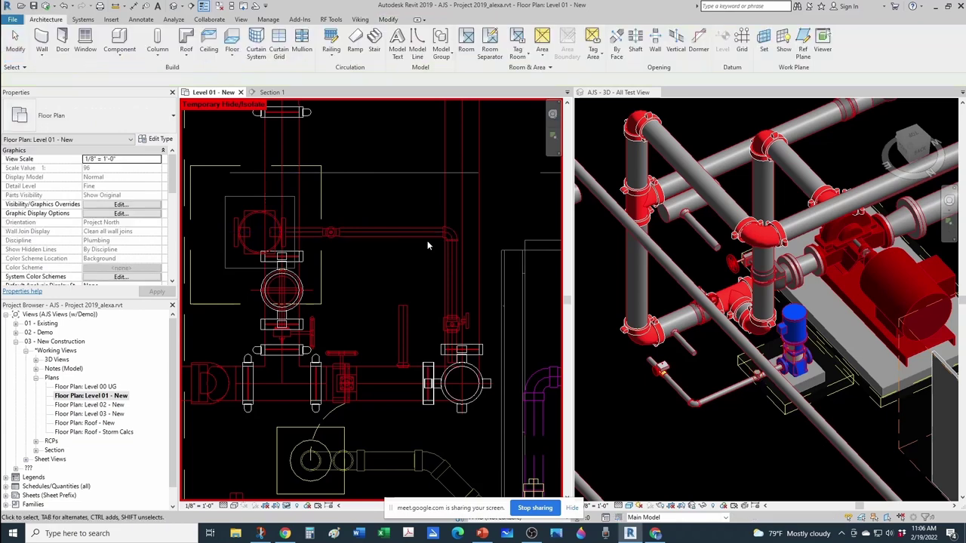
# Step: Nudge the threaded 1 1/4" elbow toward the jockey pump so the pipe run sits closer to the tap branch
pyautogui.scroll(1, 415, 246)
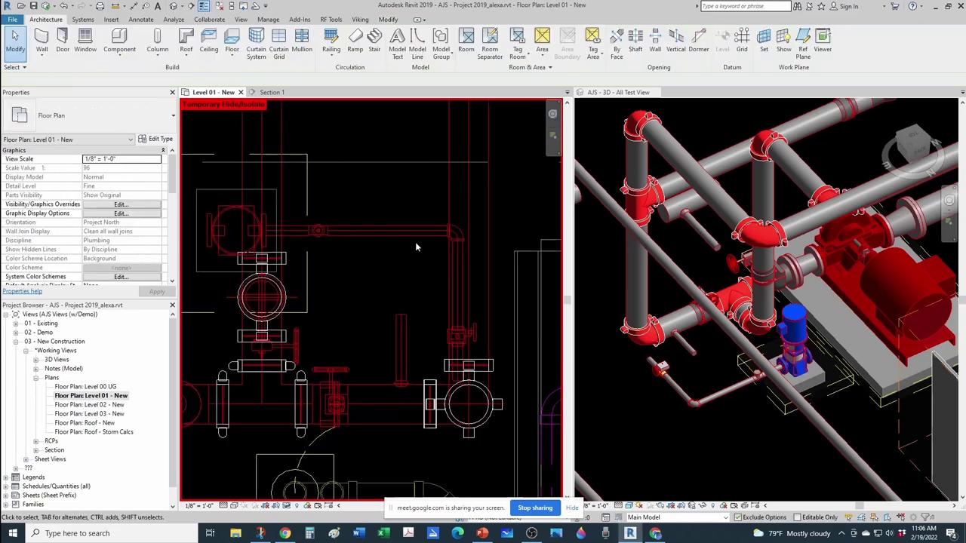
pyautogui.click(455, 231)
pyautogui.press('Left')
pyautogui.press('Left')
pyautogui.press('Left')
pyautogui.press('Left')
pyautogui.press('Left')
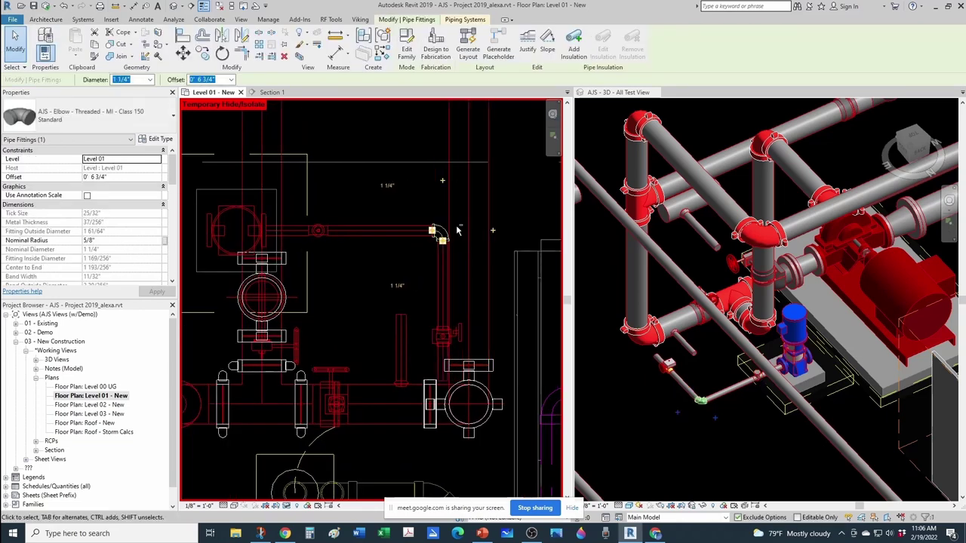
pyautogui.press('Escape')
# Step: Nudge the threaded indicating ball valve up along its pipe in plan until it sits just below the elbow
pyautogui.scroll(1, 423, 291)
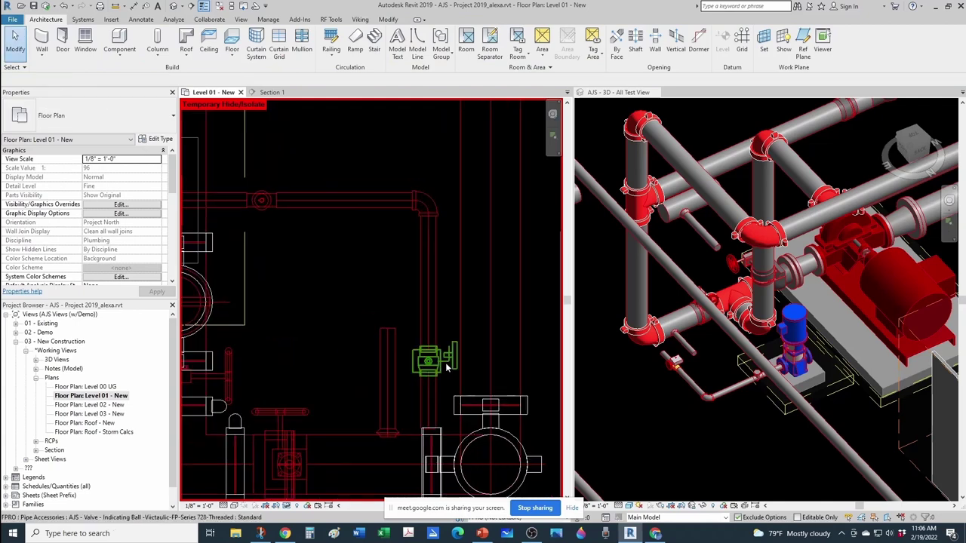
pyautogui.click(446, 367)
pyautogui.press('Up')
pyautogui.press('Up')
pyautogui.press('Up')
pyautogui.press('Up')
pyautogui.press('Up')
pyautogui.press('Up')
pyautogui.press('Up')
pyautogui.press('Up')
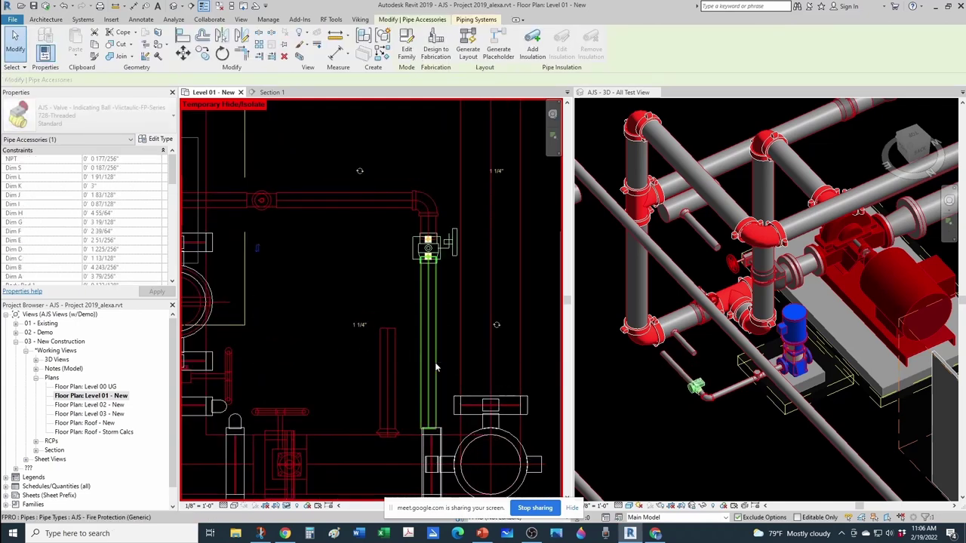
pyautogui.press('Escape')
# Step: Align the pipe run holding the ball valve with the centerline of the tap branch pipe
pyautogui.press('a')
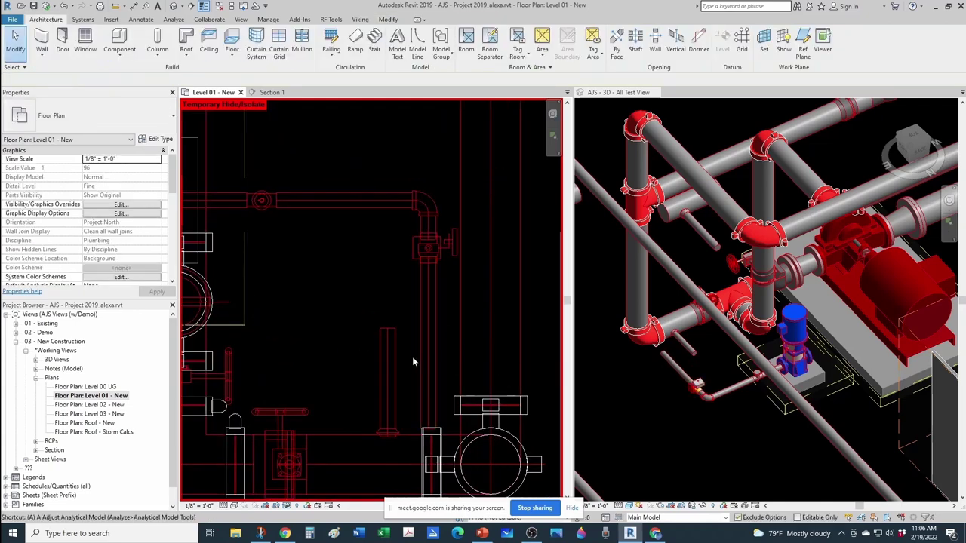
pyautogui.press('l')
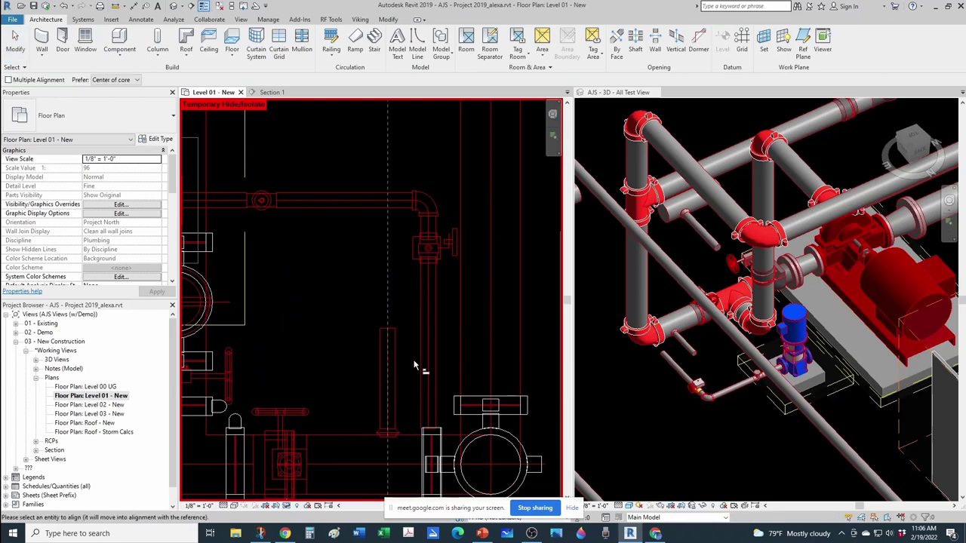
pyautogui.click(423, 355)
pyautogui.press('Escape')
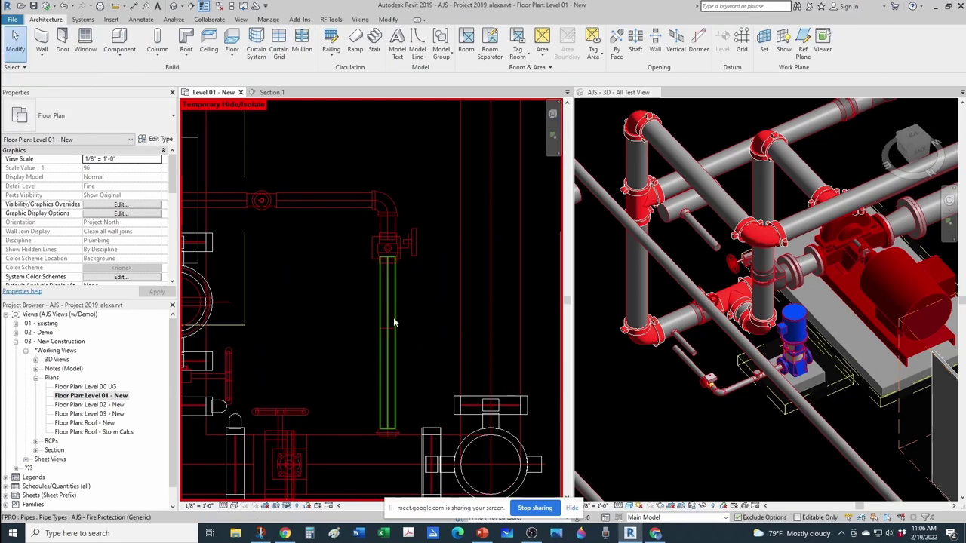
# Step: Try to shorten the pipe below the ball valve so its end meets the open end of the tap branch
pyautogui.click(388, 428)
pyautogui.moveTo(386, 329); pyautogui.dragTo(388, 330)
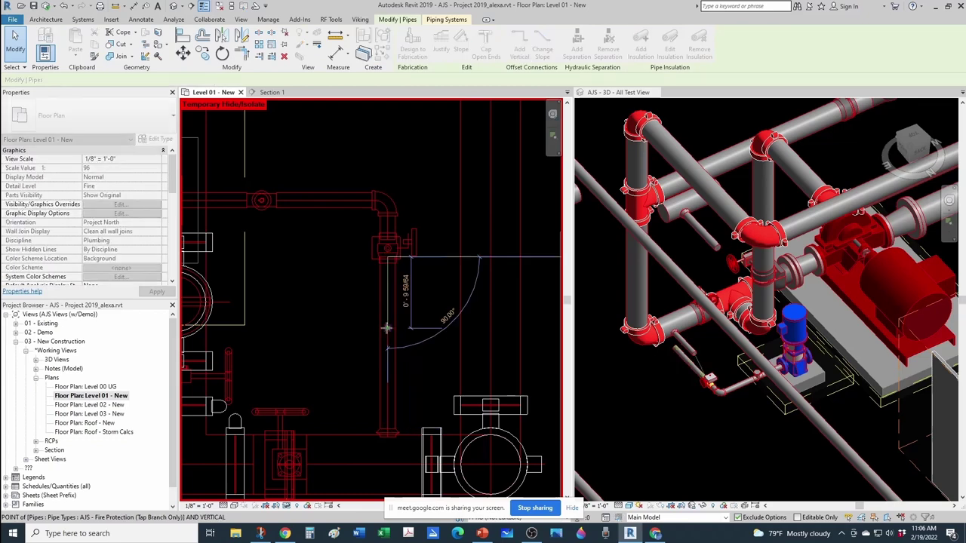
pyautogui.click(931, 508)
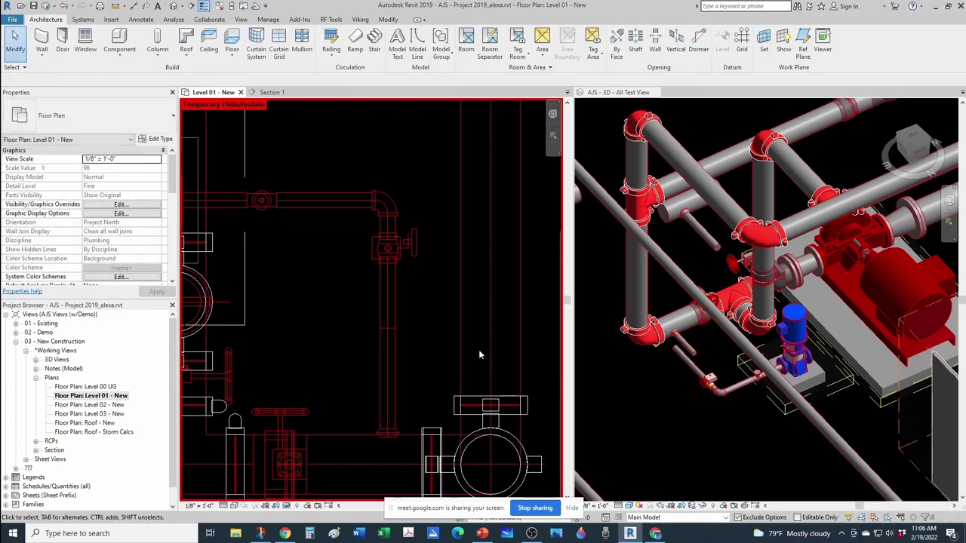
pyautogui.click(395, 425)
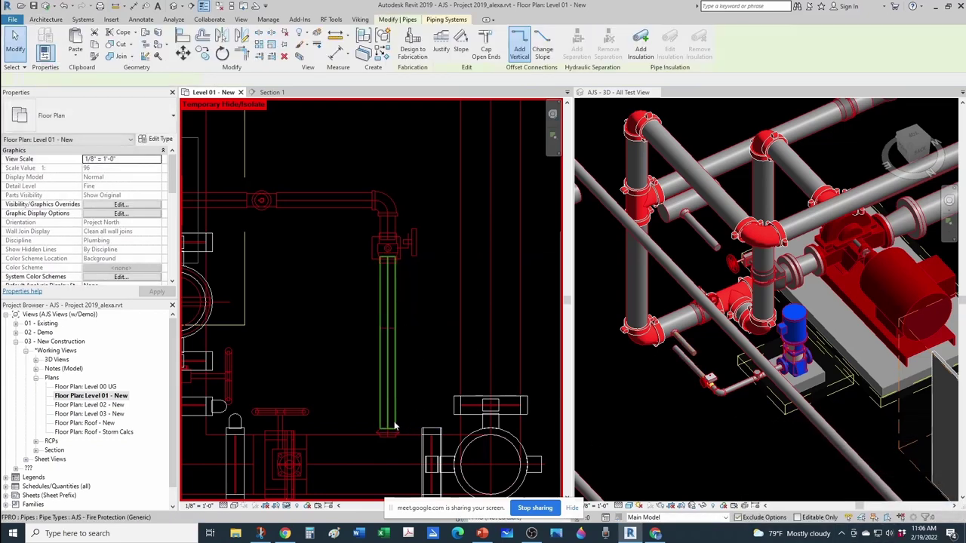
pyautogui.scroll(1, 393, 419)
pyautogui.click(405, 323)
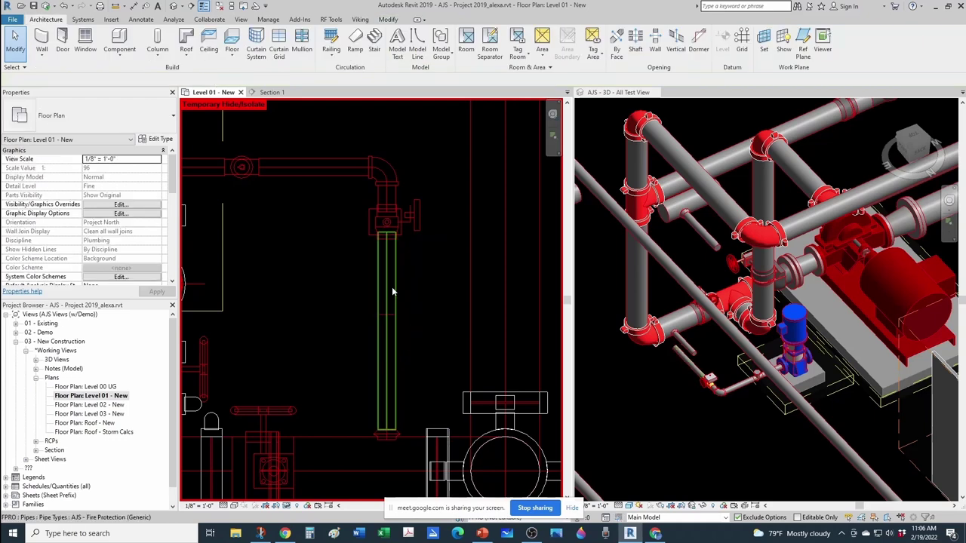
# Step: Delete the generic fire protection pipe that runs from the ball valve over the tap branch
pyautogui.click(391, 287)
pyautogui.click(427, 330)
pyautogui.scroll(-2, 425, 327)
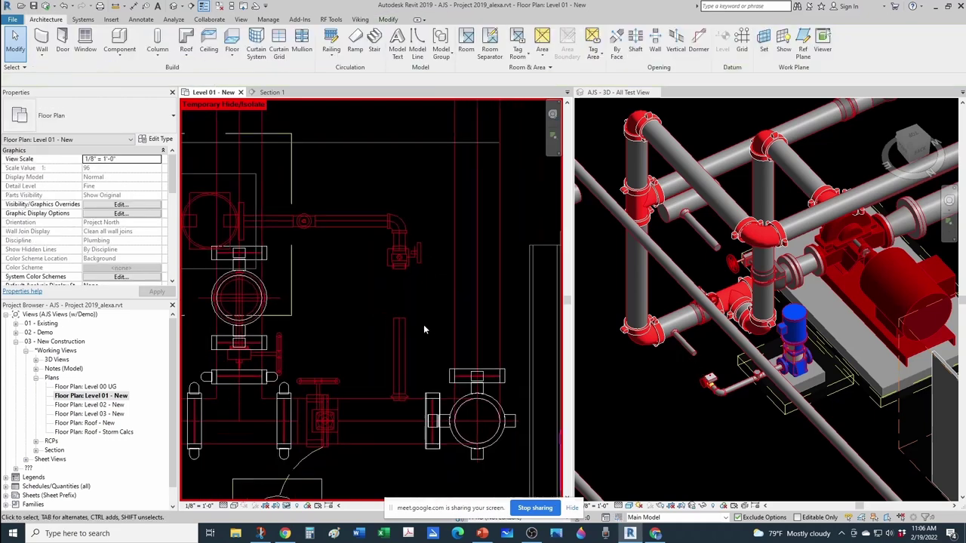
# Step: Compare the offsets of the jockey pump's horizontal pipe and the tap branch pipe, and examine their height difference in 3D
pyautogui.scroll(2, 341, 219)
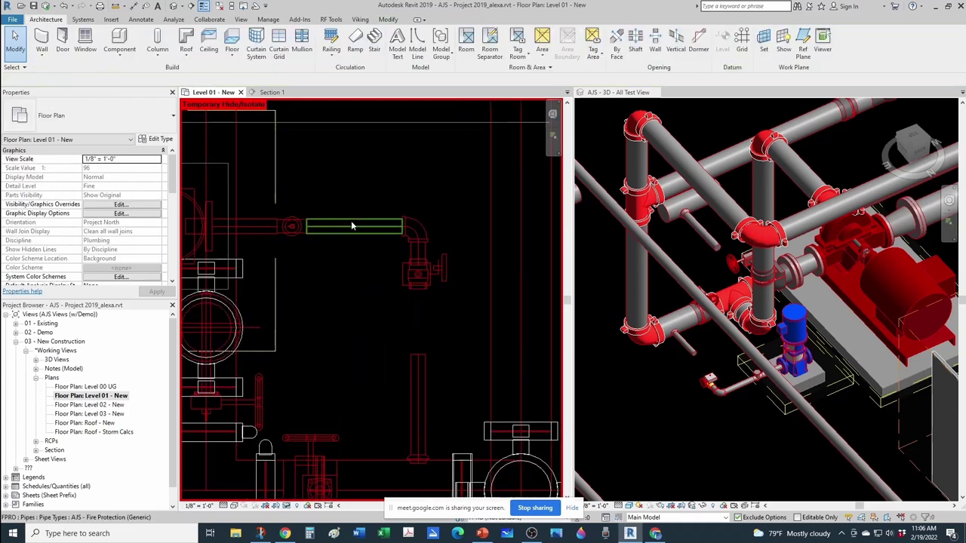
pyautogui.click(352, 226)
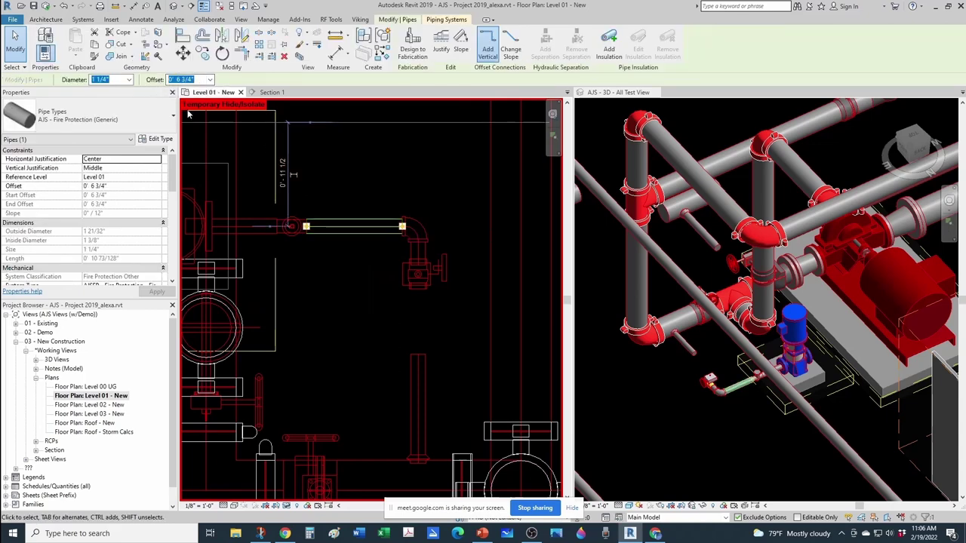
pyautogui.scroll(-3, 385, 279)
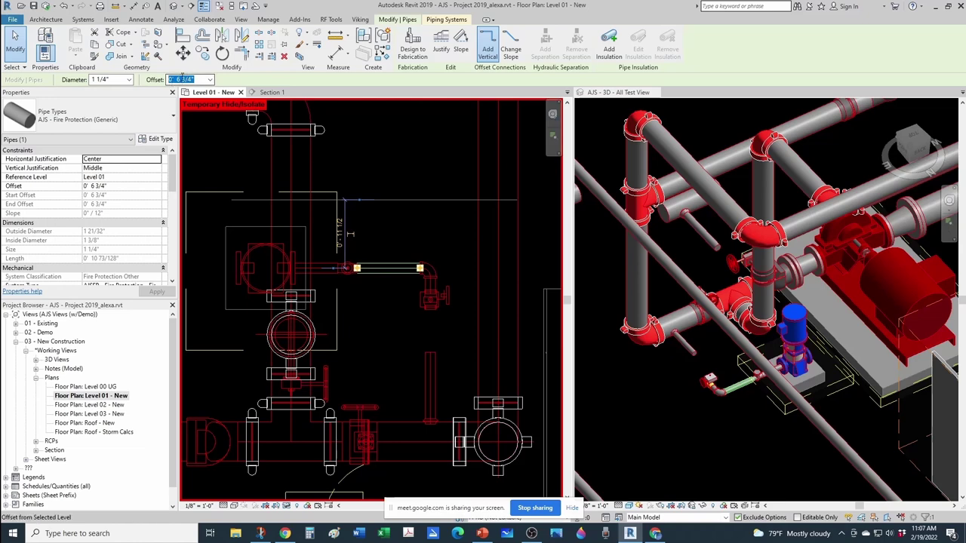
pyautogui.click(382, 317)
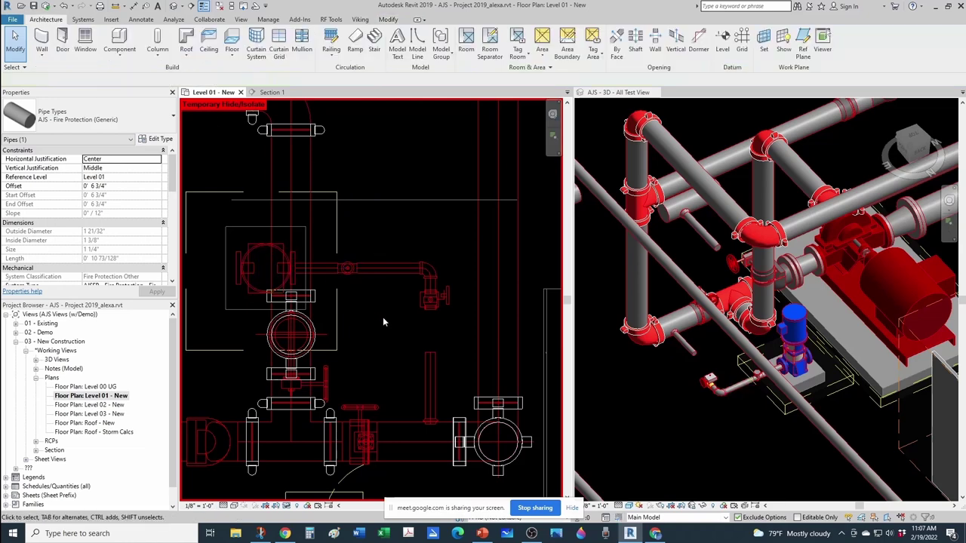
pyautogui.click(431, 379)
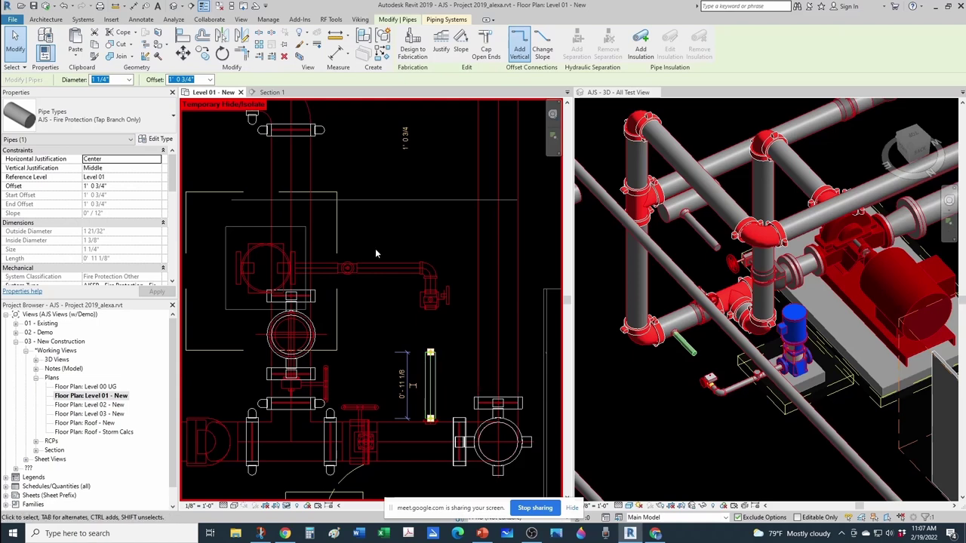
pyautogui.scroll(-3, 724, 328)
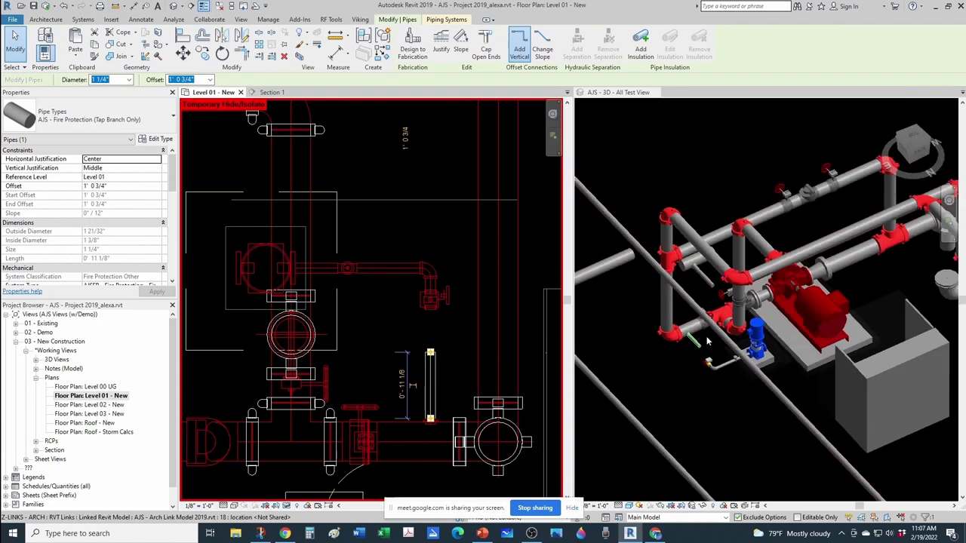
pyautogui.scroll(2, 792, 290)
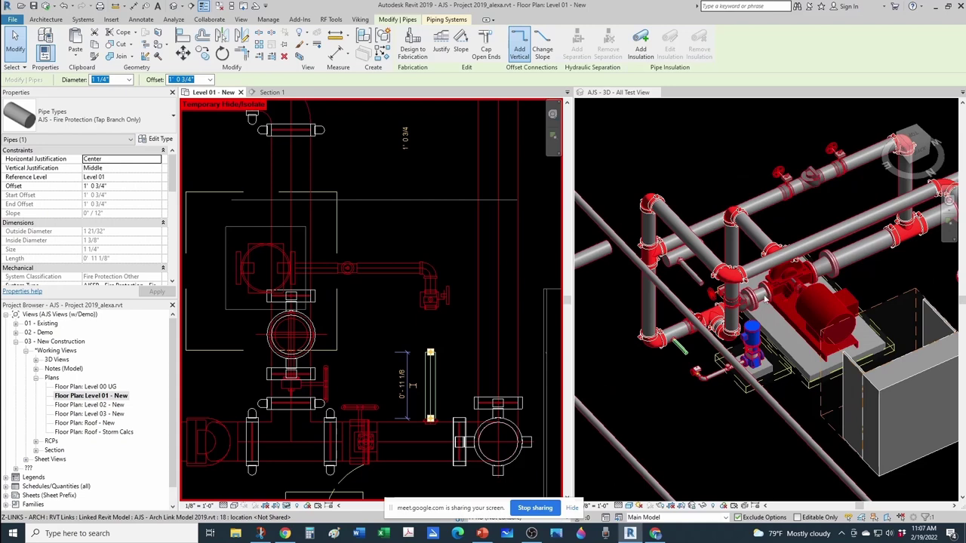
pyautogui.press('Escape')
pyautogui.scroll(5, 698, 381)
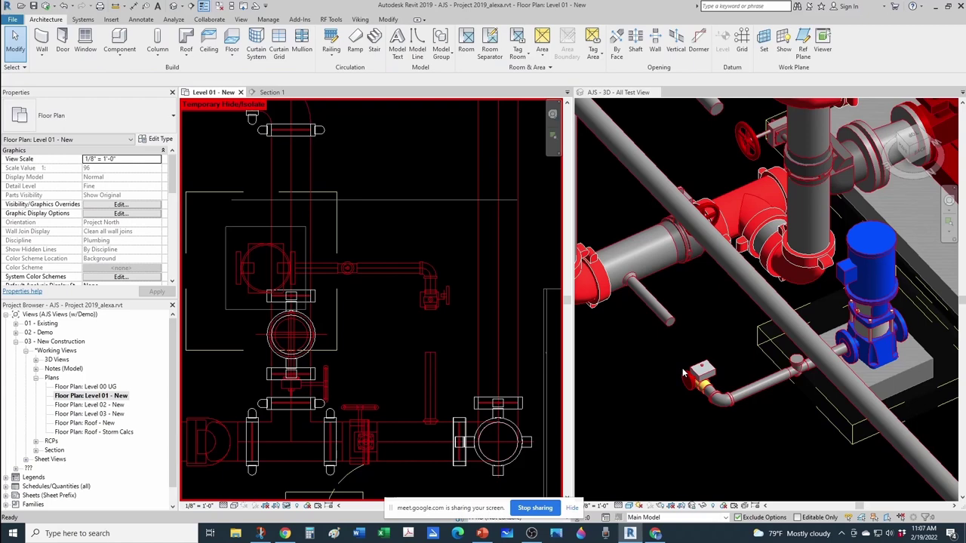
pyautogui.scroll(2, 403, 305)
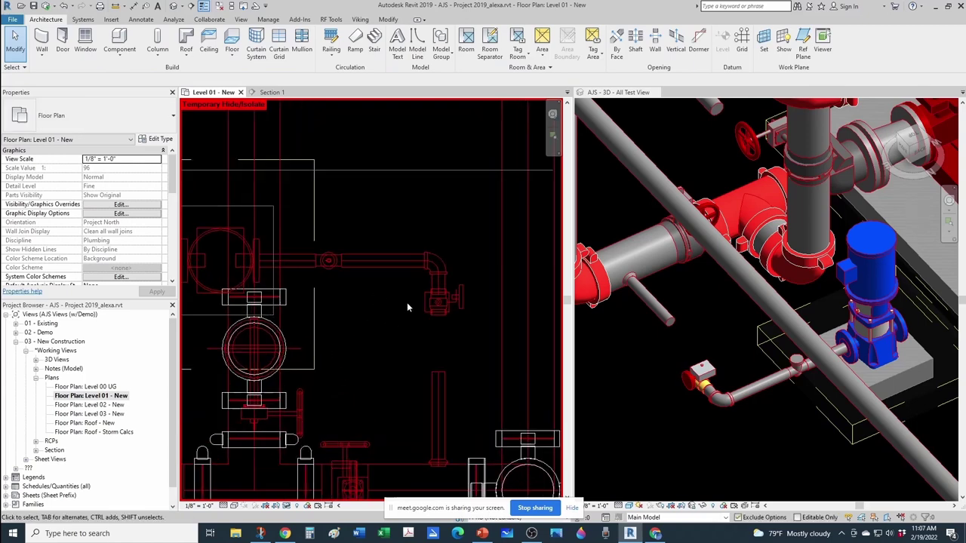
pyautogui.click(442, 387)
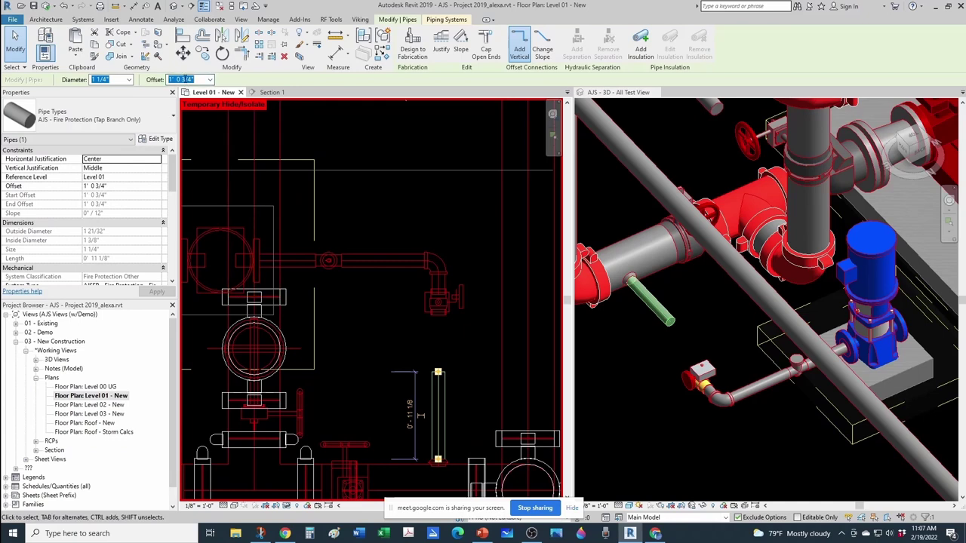
pyautogui.click(387, 344)
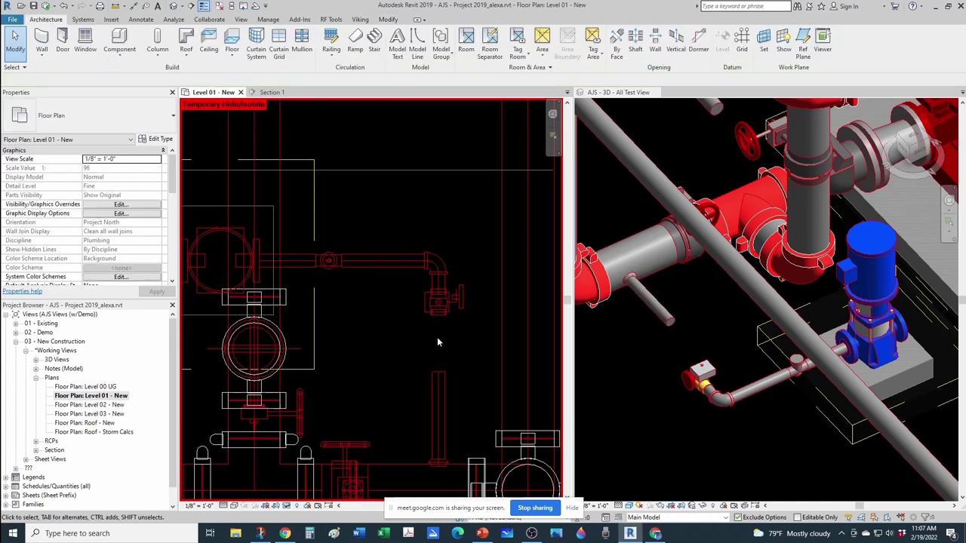
# Step: Draw a 1 1/4" pipe from the ball valve's open end toward the tap branch, rising to a 1' 0" offset
pyautogui.scroll(1, 455, 333)
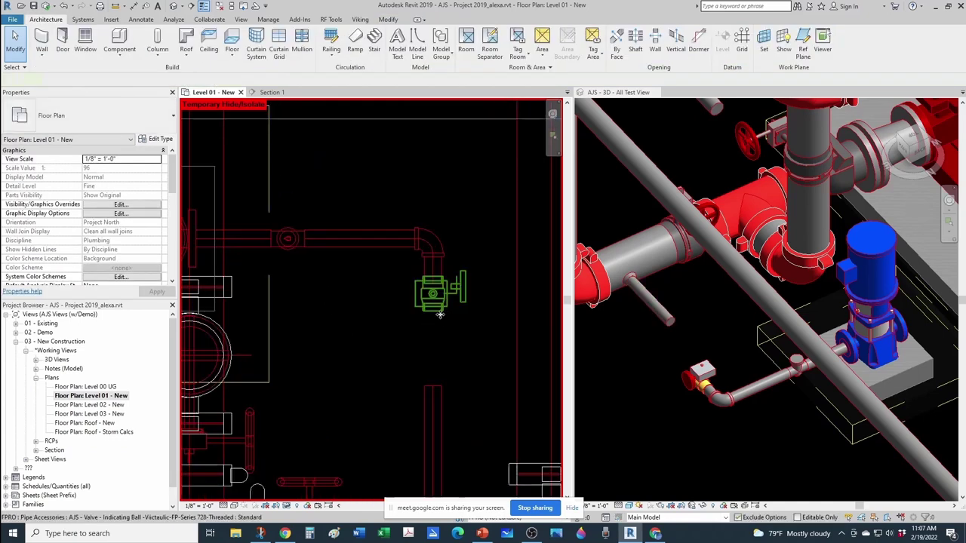
pyautogui.click(439, 314)
pyautogui.rightClick(435, 296)
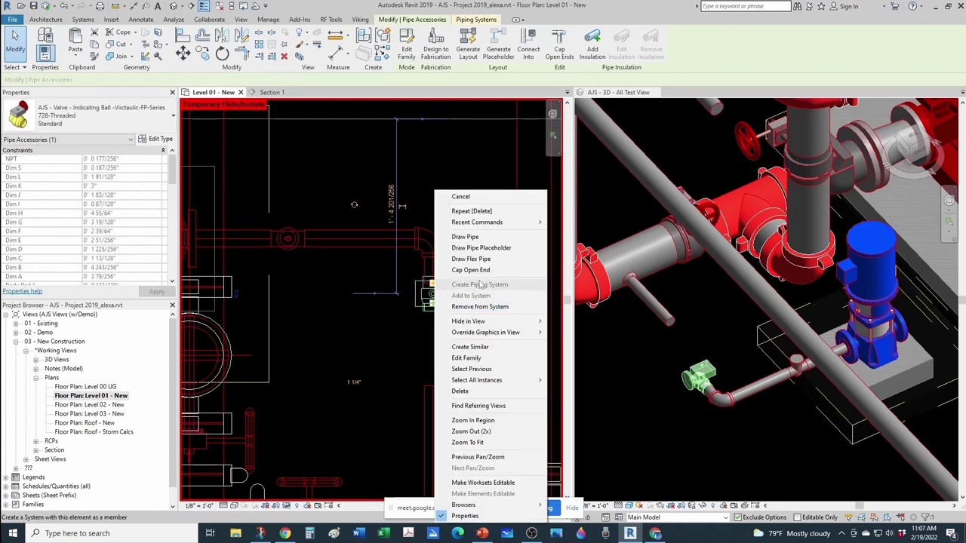
pyautogui.click(466, 236)
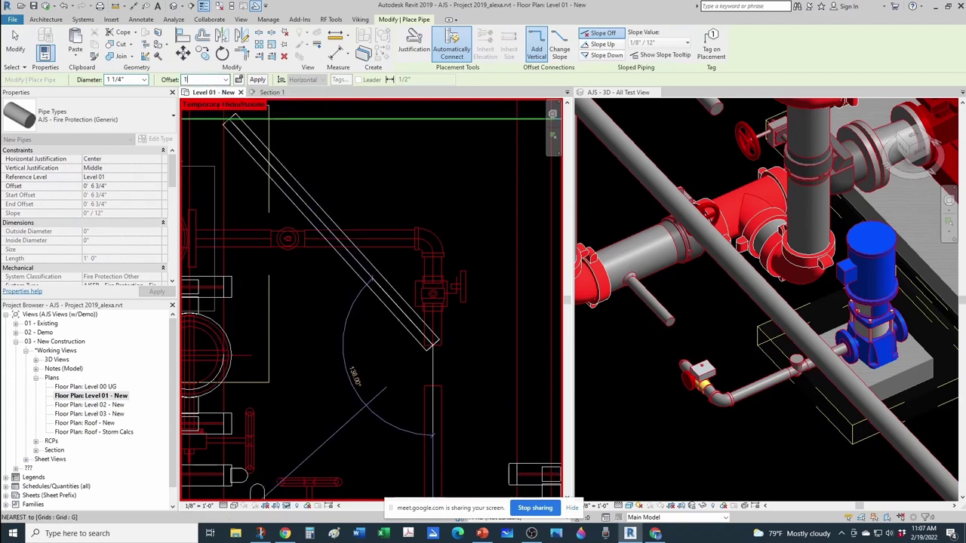
pyautogui.scroll(2, 405, 352)
pyautogui.click(437, 380)
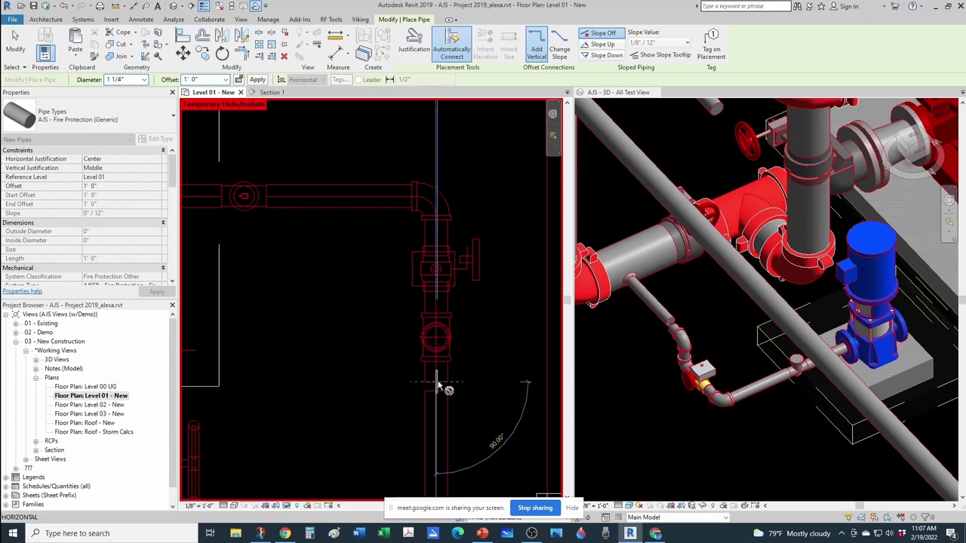
pyautogui.press('Escape')
# Step: Set the offset of the short pipe stub above the ball valve's elbows to 1' 0 3/4", matching the tap branch pipe
pyautogui.click(662, 355)
pyautogui.press('Escape')
pyautogui.scroll(3, 671, 323)
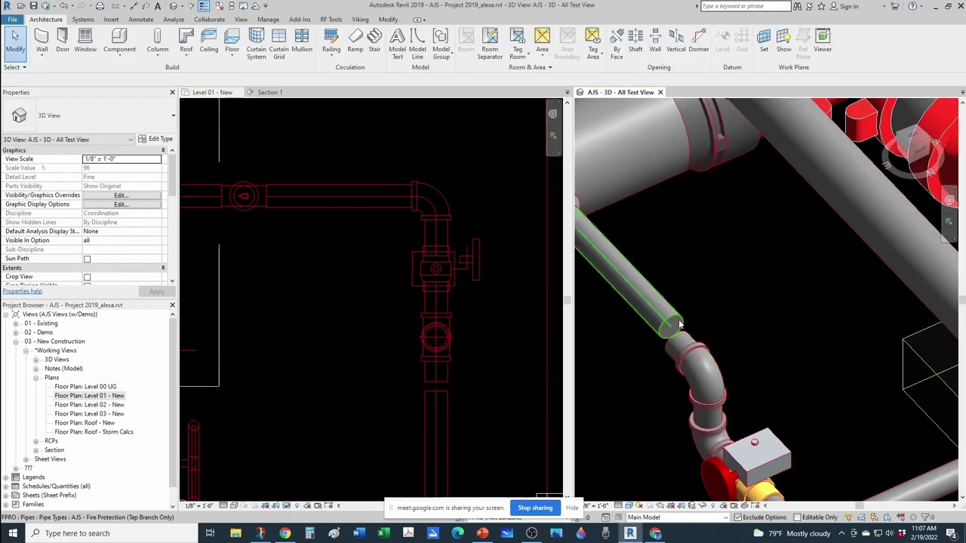
pyautogui.click(679, 324)
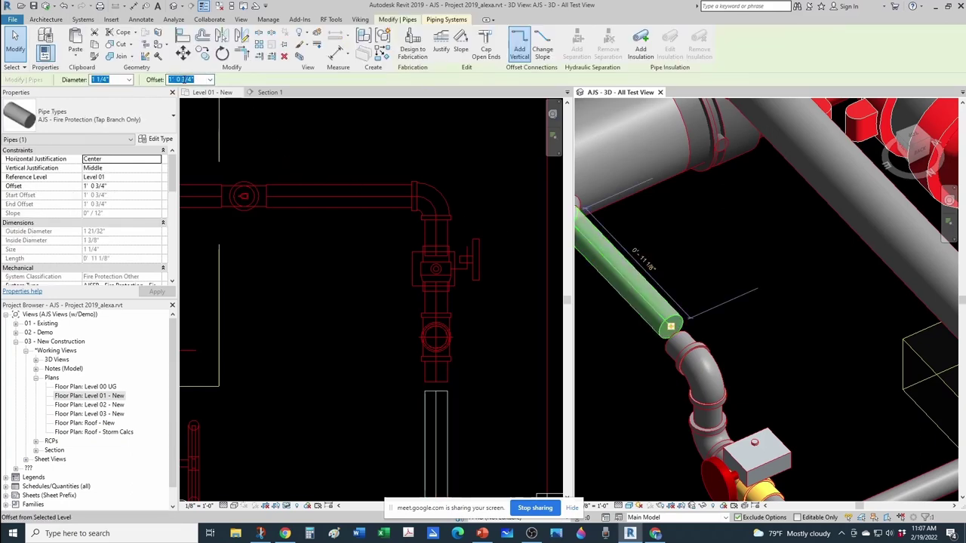
pyautogui.click(284, 263)
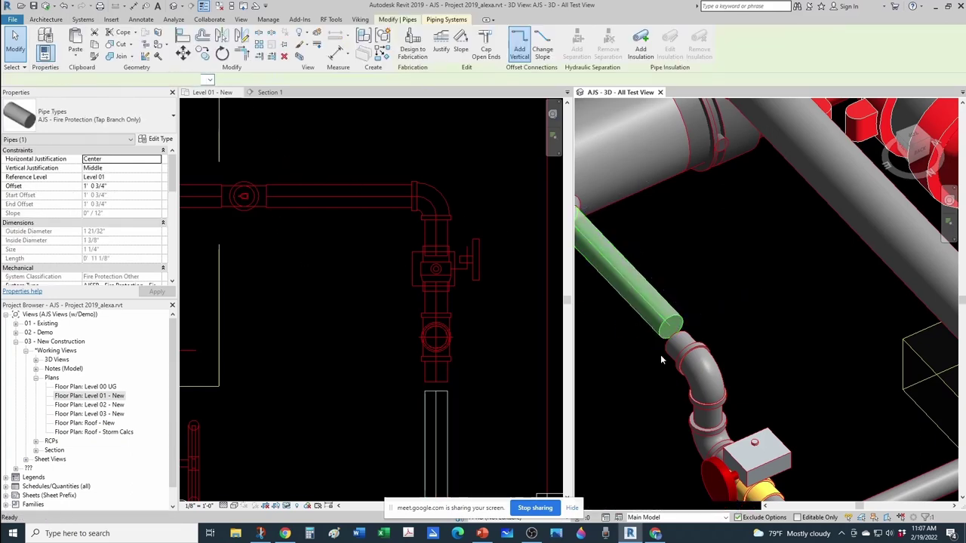
pyautogui.scroll(1, 661, 382)
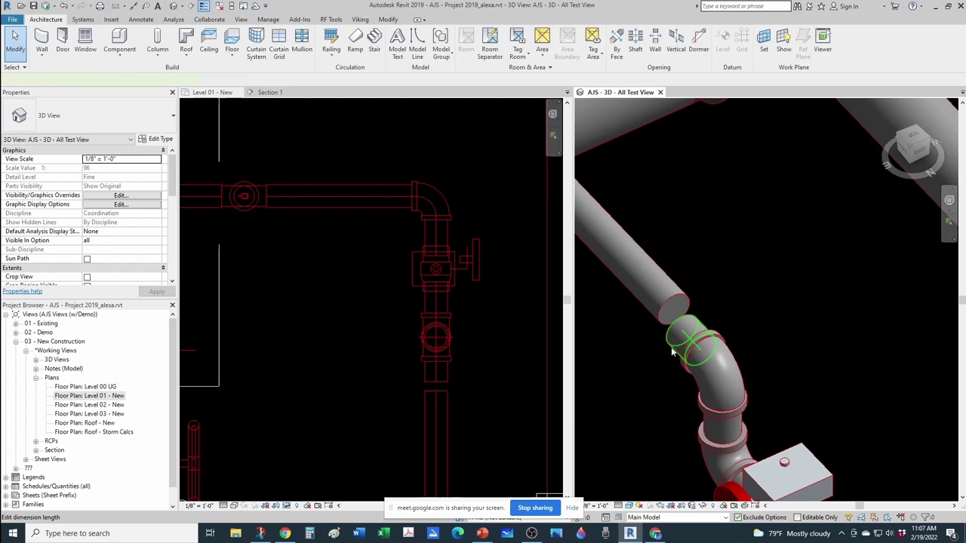
pyautogui.click(671, 352)
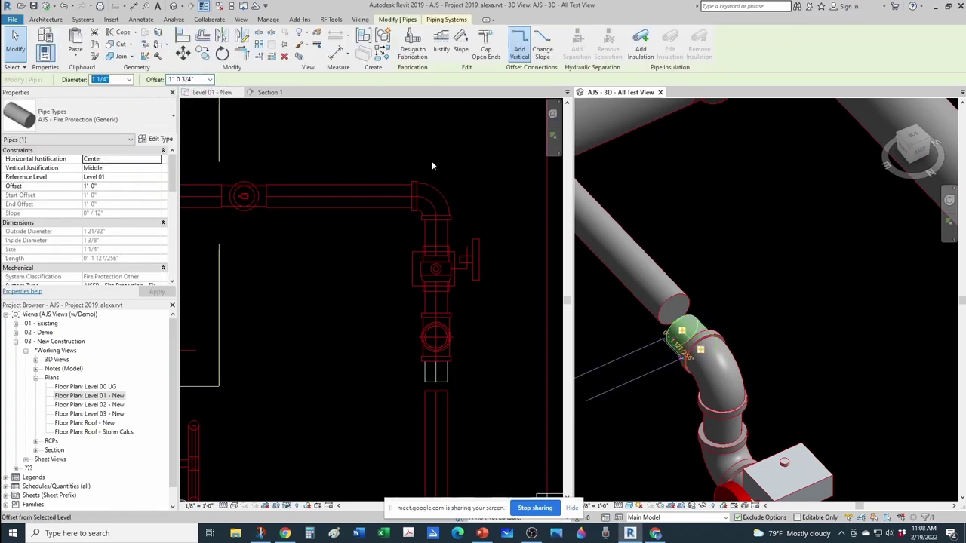
pyautogui.click(765, 296)
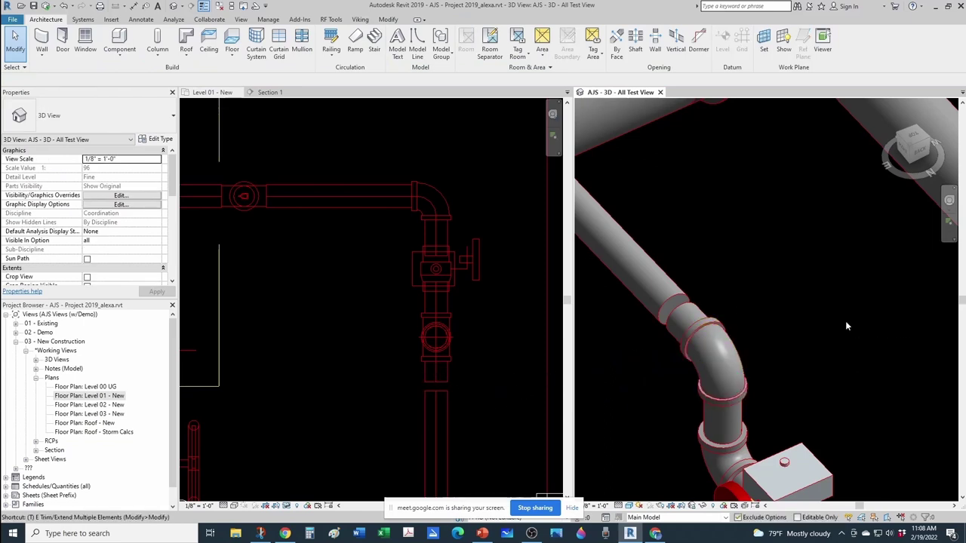
# Step: Join the tap branch pipe and the short stub with Trim/Extend so a single pipe runs to the upper elbow
pyautogui.click(695, 313)
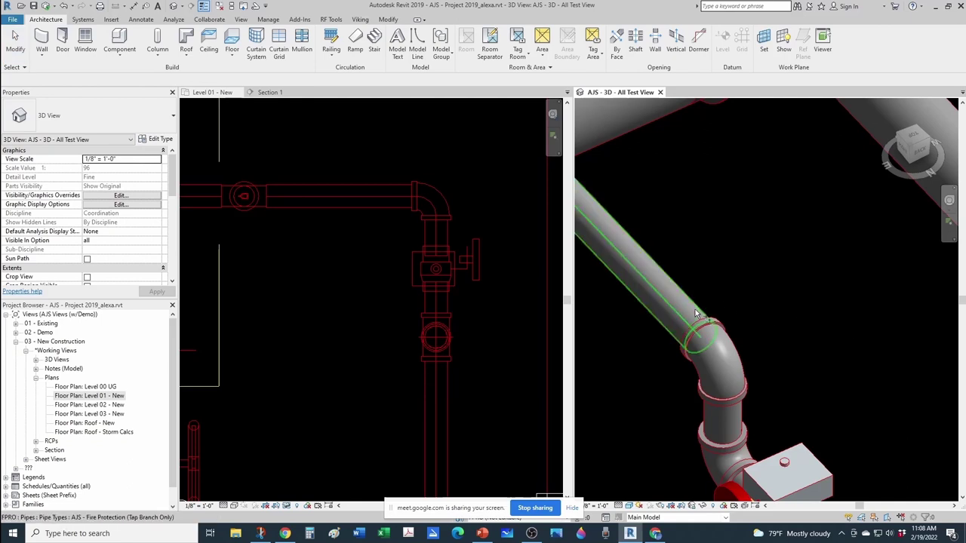
pyautogui.press('Escape')
pyautogui.scroll(-2, 739, 267)
pyautogui.scroll(-3, 743, 276)
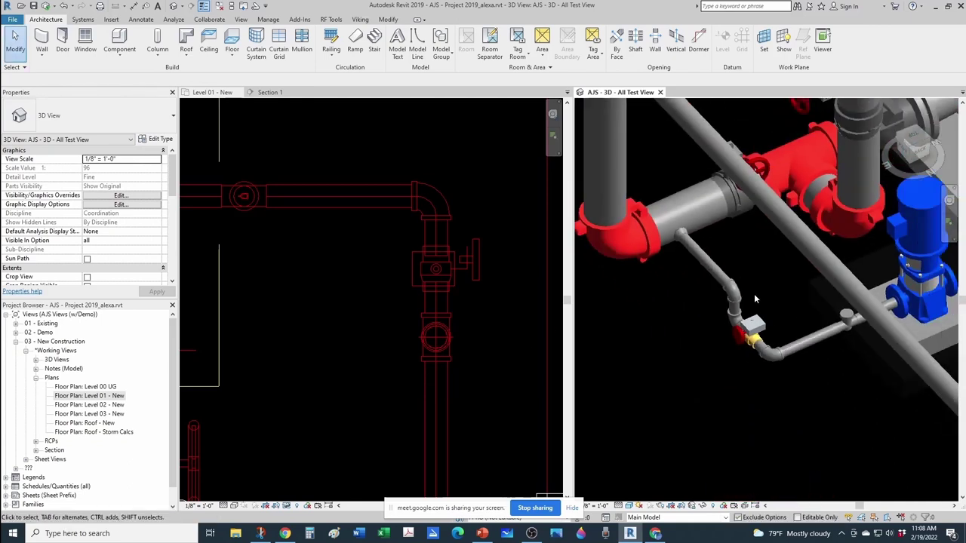
pyautogui.keyDown('shift'); pyautogui.moveTo(852, 313); pyautogui.dragTo(911, 303, button='middle'); pyautogui.keyUp('shift')
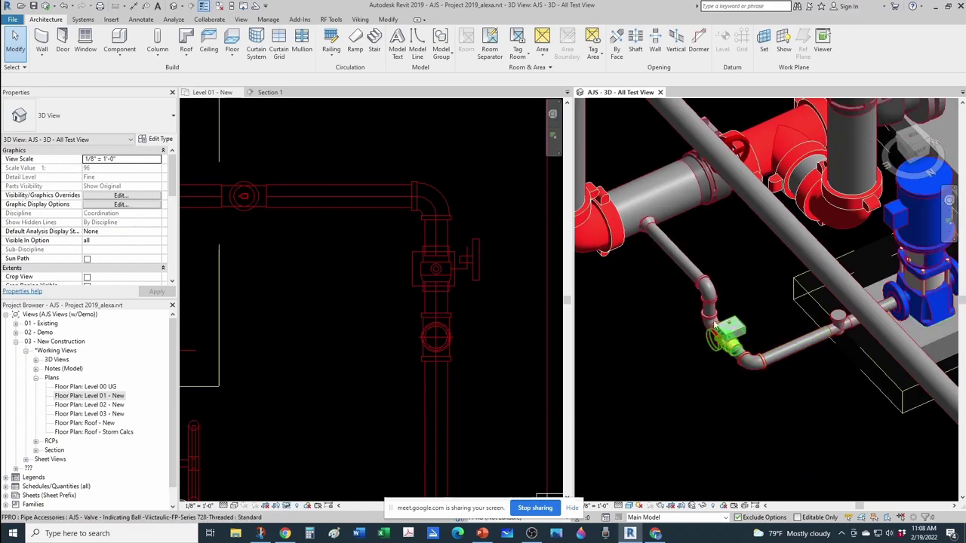
# Step: Draw a short 1 1/4" pipe straight out of the jockey pump's unconnected side at a 0' 6 3/4" offset
pyautogui.scroll(-5, 646, 231)
pyautogui.moveTo(791, 287); pyautogui.dragTo(726, 311, button='middle')
pyautogui.scroll(2, 729, 310)
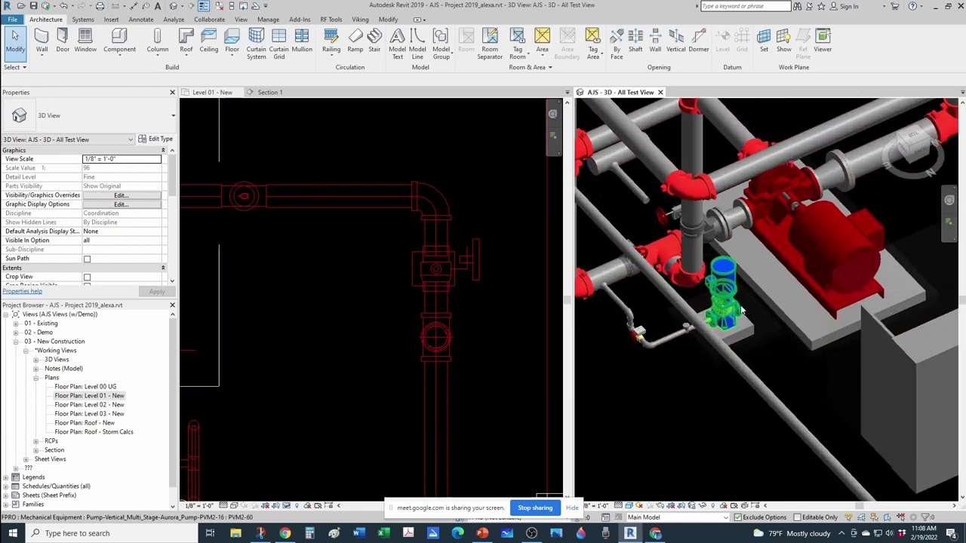
pyautogui.click(736, 307)
pyautogui.scroll(-3, 496, 334)
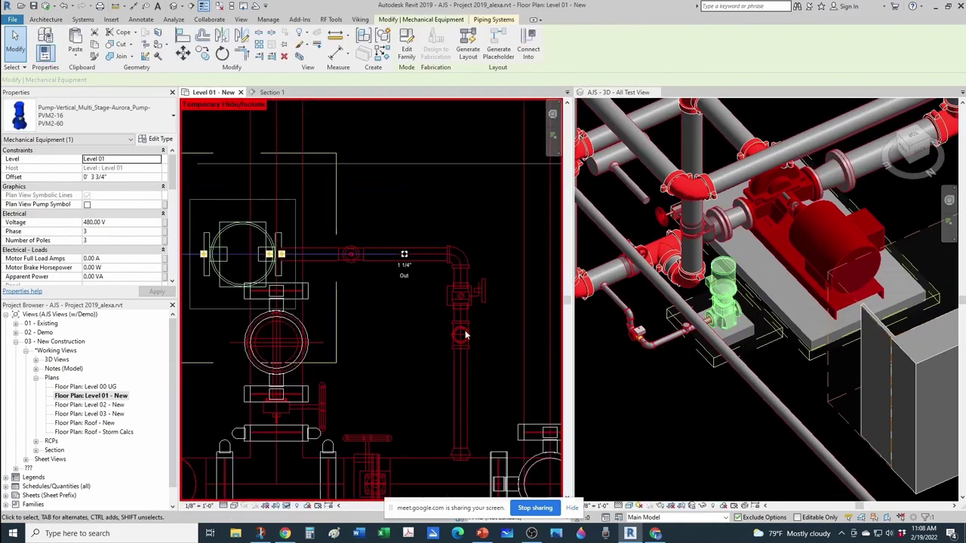
pyautogui.scroll(1, 288, 327)
pyautogui.scroll(1, 288, 331)
pyautogui.moveTo(312, 321); pyautogui.dragTo(518, 361, button='middle')
pyautogui.moveTo(277, 289); pyautogui.dragTo(337, 294, button='middle')
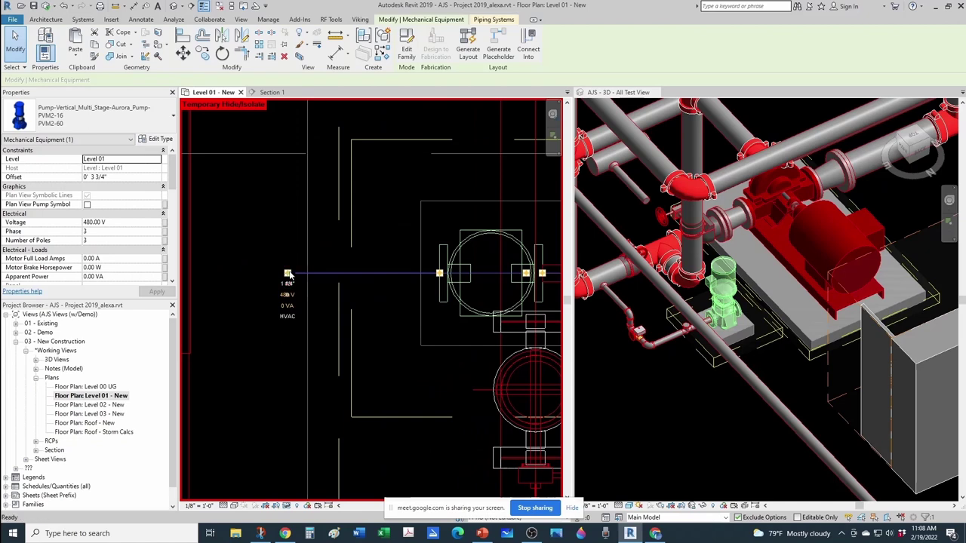
pyautogui.click(289, 274)
pyautogui.scroll(-4, 302, 276)
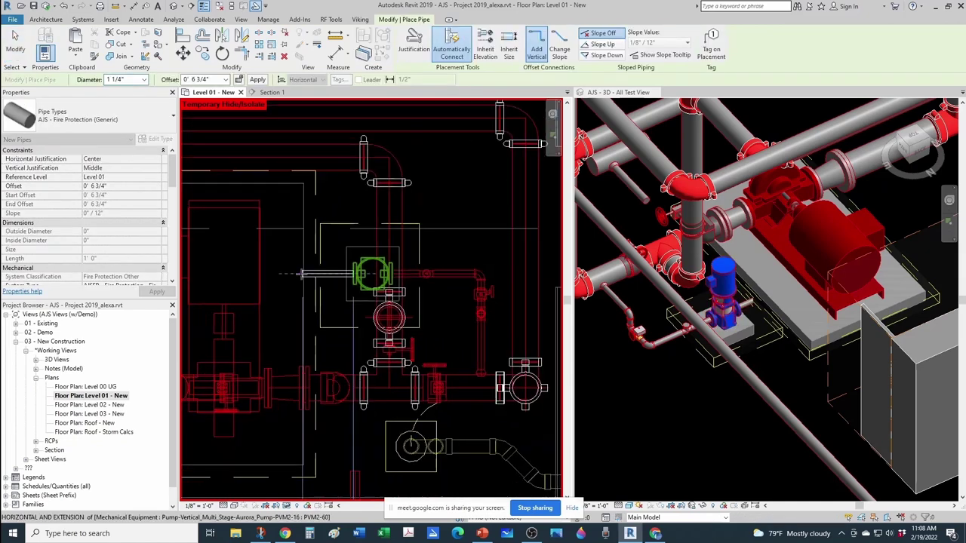
pyautogui.scroll(1, 321, 270)
pyautogui.scroll(-2, 302, 278)
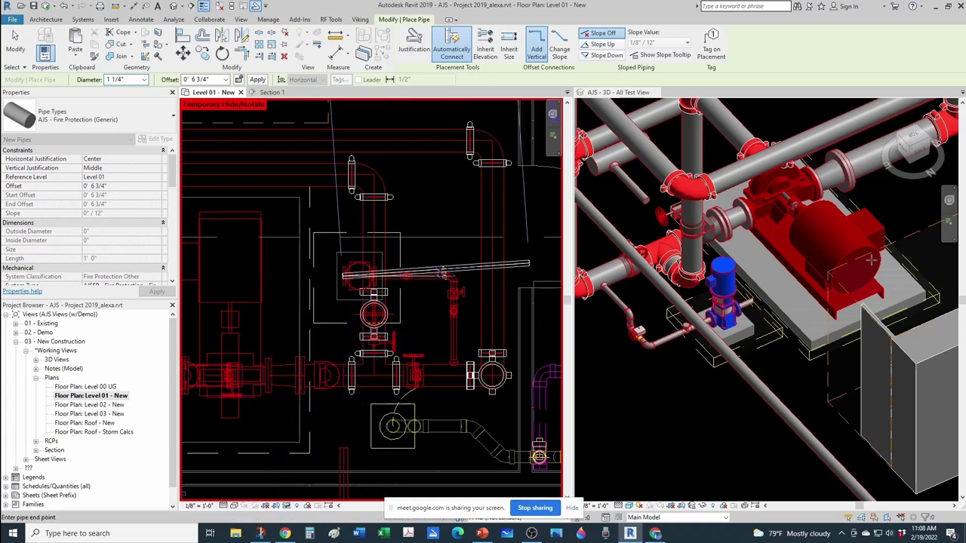
pyautogui.scroll(3, 330, 269)
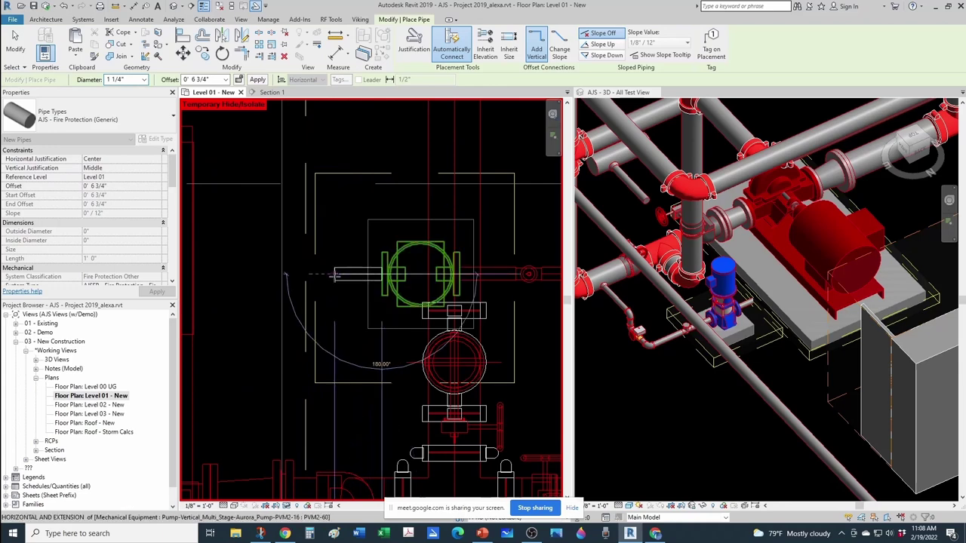
pyautogui.click(334, 276)
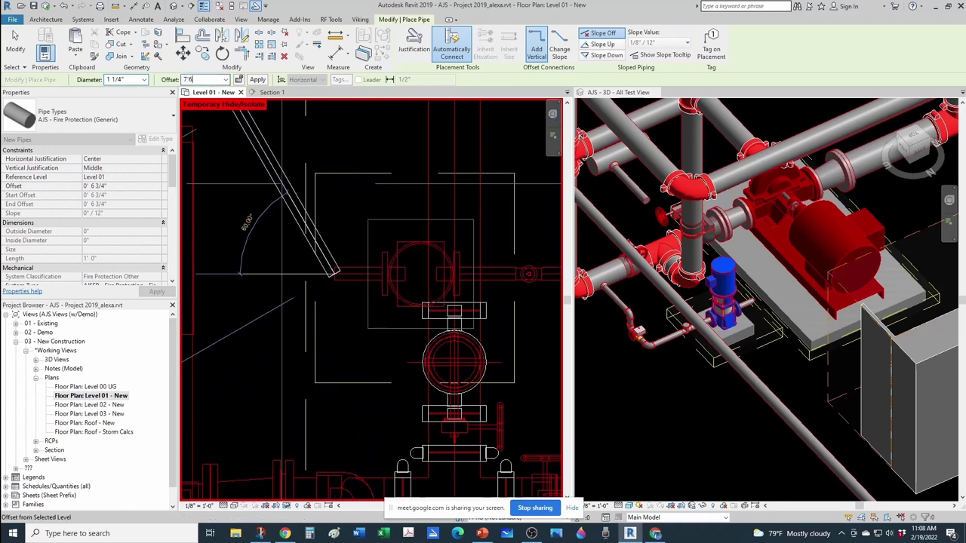
# Step: Raise the pipe to a 7' 6" offset and run it at 90° toward the fire pump's main in plan
pyautogui.scroll(-4, 302, 278)
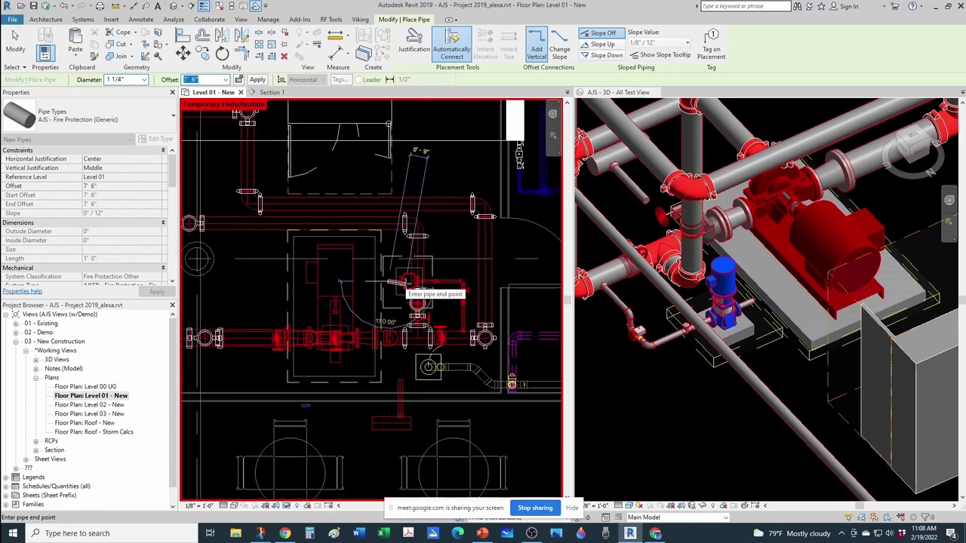
pyautogui.scroll(2, 302, 278)
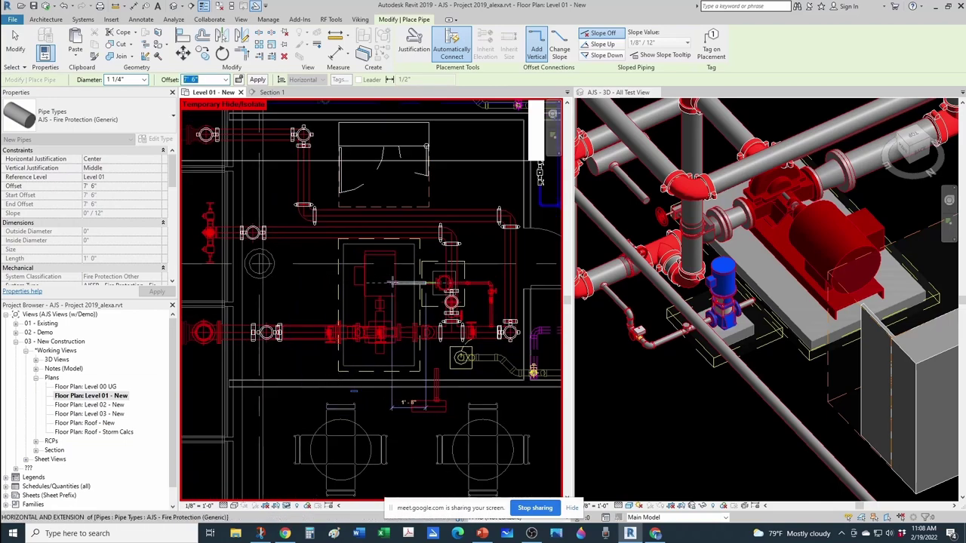
pyautogui.scroll(3, 366, 287)
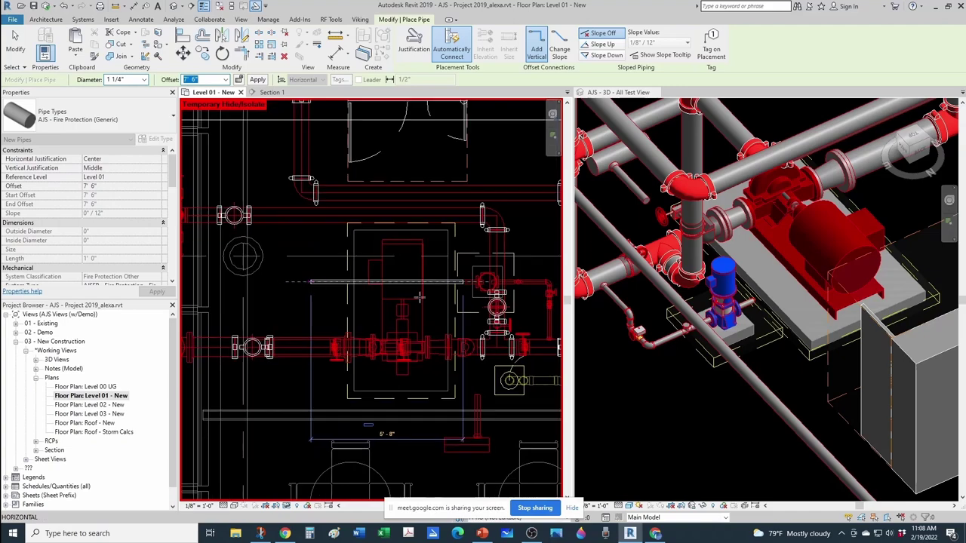
pyautogui.scroll(1, 457, 327)
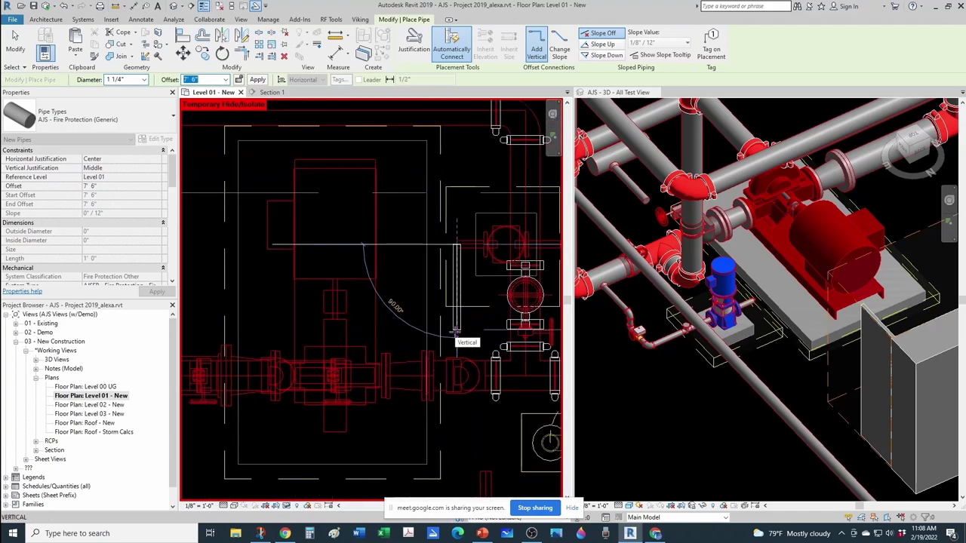
pyautogui.click(456, 332)
# Step: Continue the 7' 6" pipe parallel to the main past the fire pump, and turn it 90° toward the main with a short stub
pyautogui.scroll(-2, 455, 332)
pyautogui.scroll(1, 347, 331)
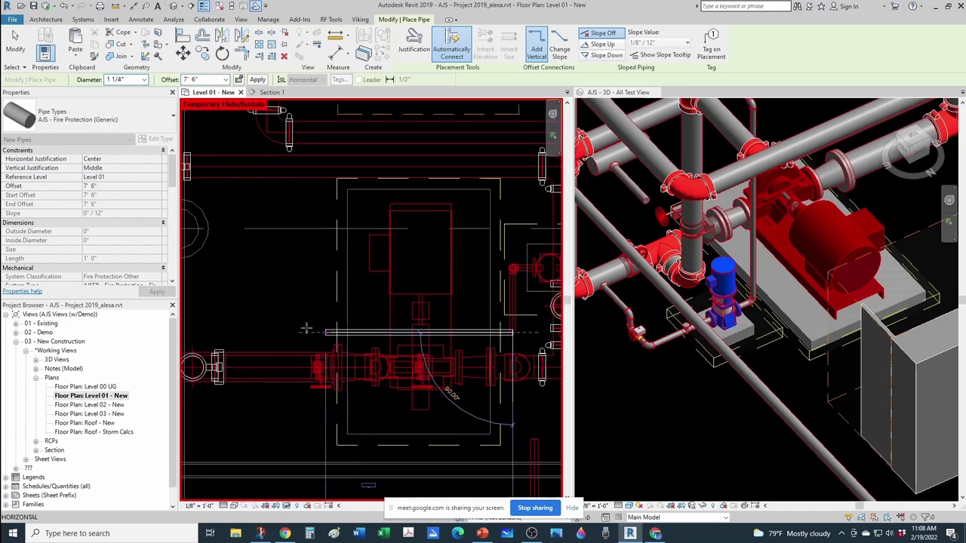
pyautogui.scroll(3, 267, 333)
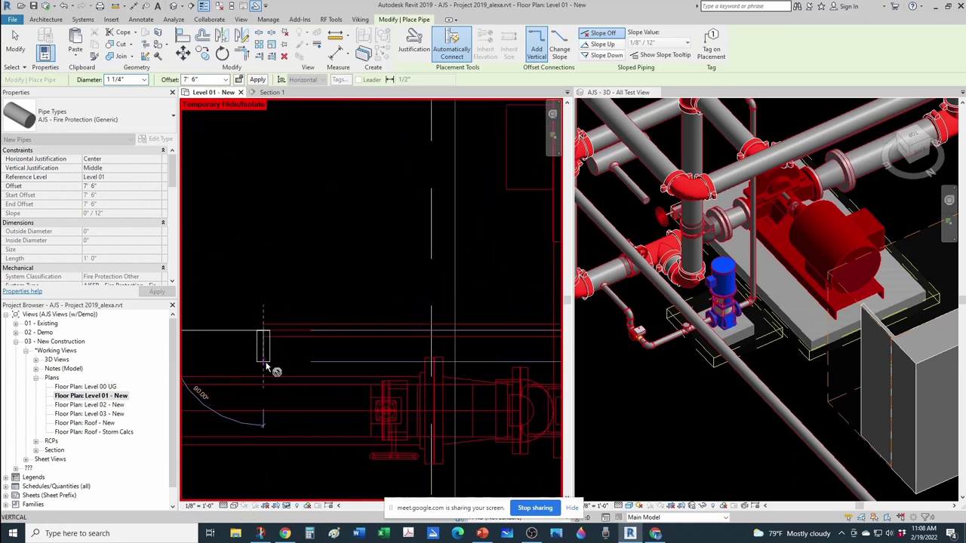
pyautogui.click(266, 366)
pyautogui.press('Escape')
pyautogui.press('Escape')
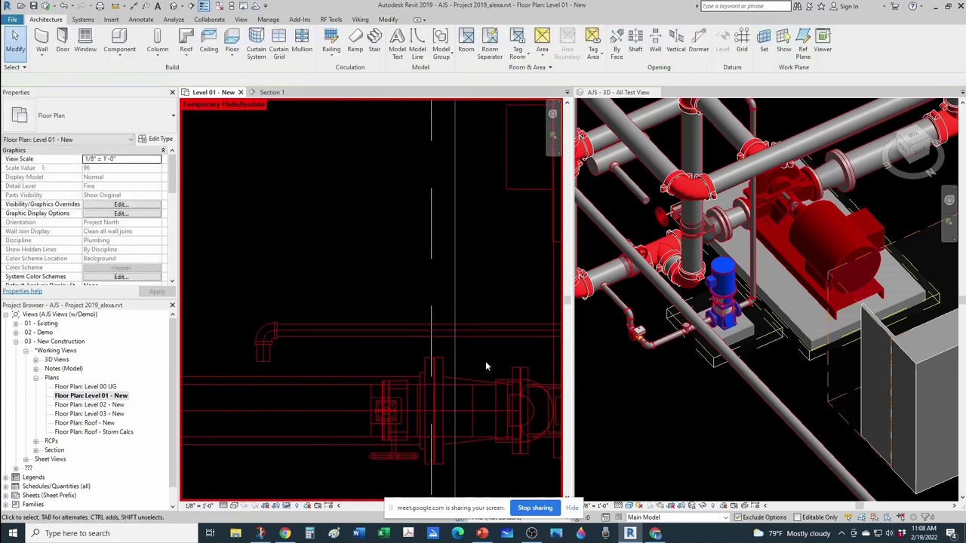
# Step: Delete the elbow and short stub at the far end of the 7' 6" pipe in the 3D view
pyautogui.scroll(-4, 333, 224)
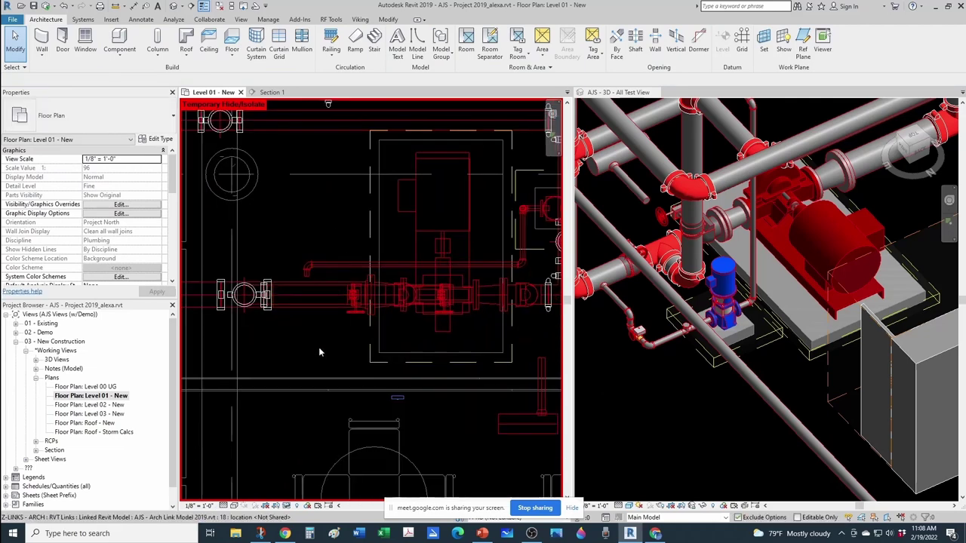
pyautogui.scroll(2, 309, 339)
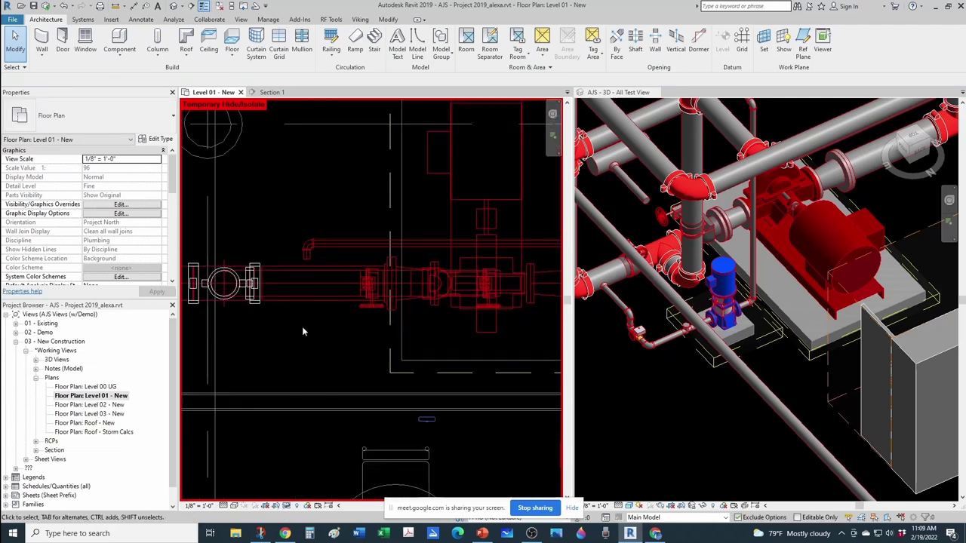
pyautogui.click(712, 378)
pyautogui.scroll(-4, 701, 318)
pyautogui.moveTo(784, 323); pyautogui.dragTo(734, 341, button='middle')
pyautogui.scroll(2, 780, 261)
pyautogui.scroll(2, 813, 235)
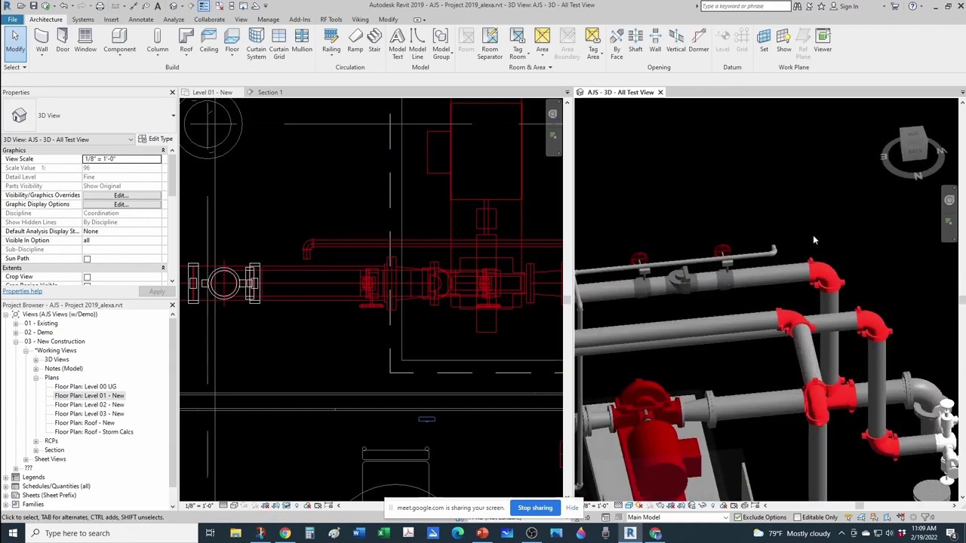
pyautogui.keyDown('shift'); pyautogui.moveTo(771, 280); pyautogui.dragTo(709, 301, button='middle'); pyautogui.keyUp('shift')
pyautogui.scroll(2, 709, 332)
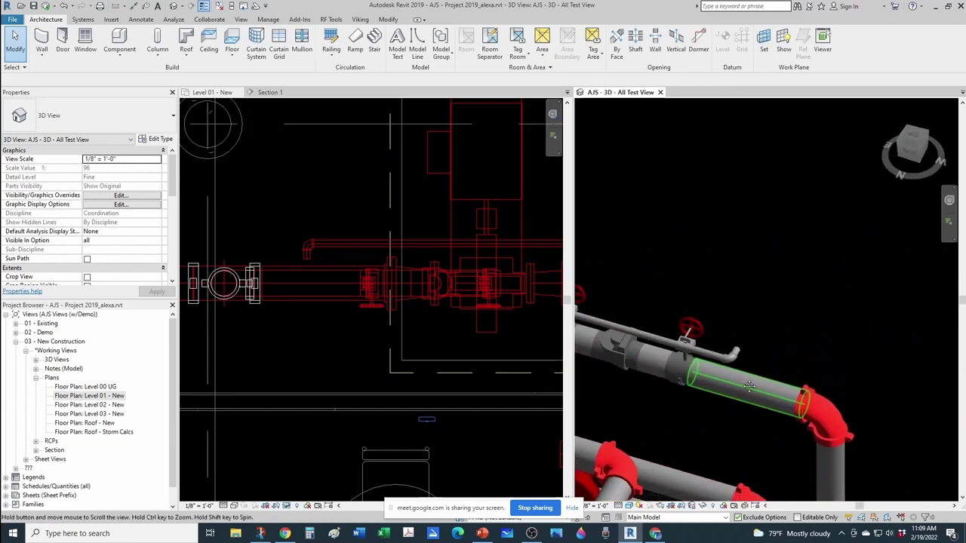
pyautogui.moveTo(749, 401); pyautogui.dragTo(708, 252, button='middle')
pyautogui.scroll(2, 693, 217)
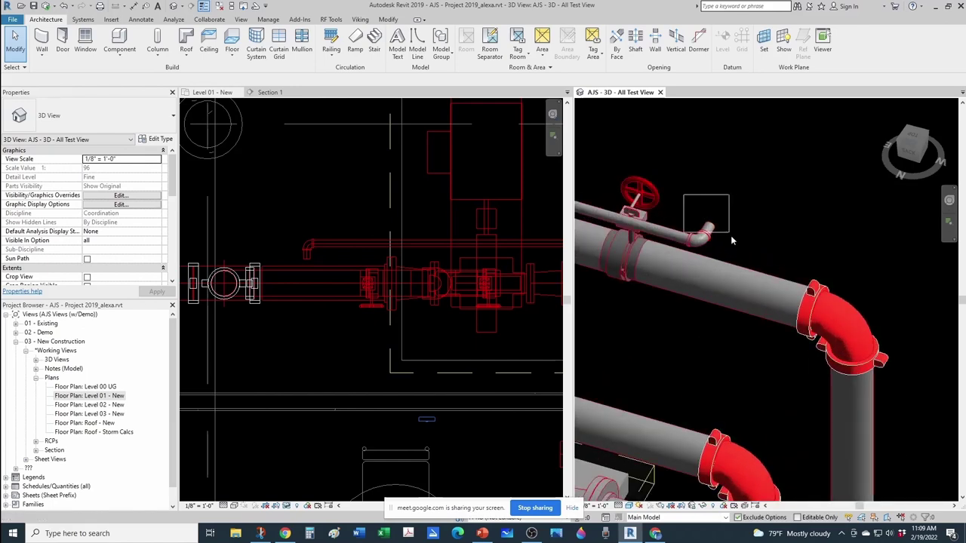
pyautogui.press('Delete')
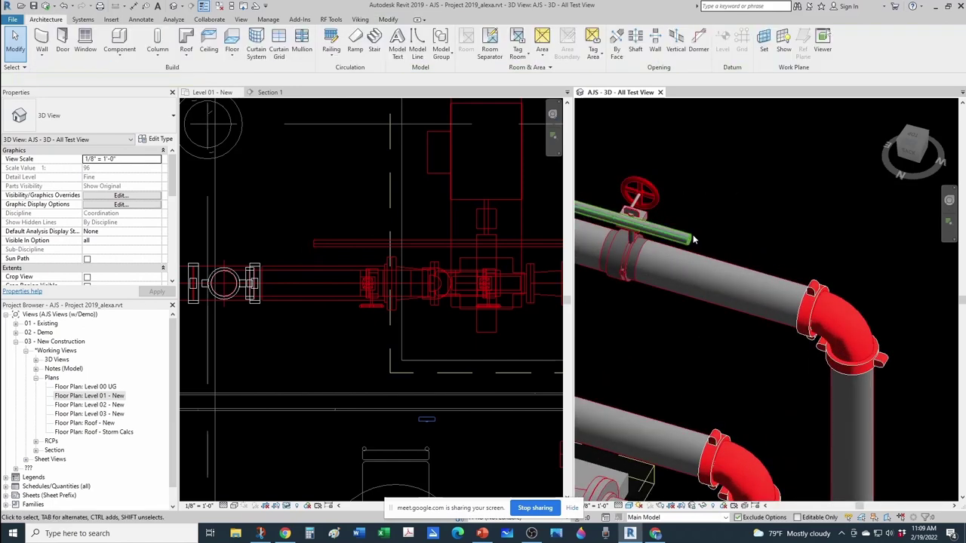
# Step: Draw a 1 1/4" pipe from the overhead run's open end down to a 1' 0" offset, with a short perpendicular stub toward the main
pyautogui.click(693, 241)
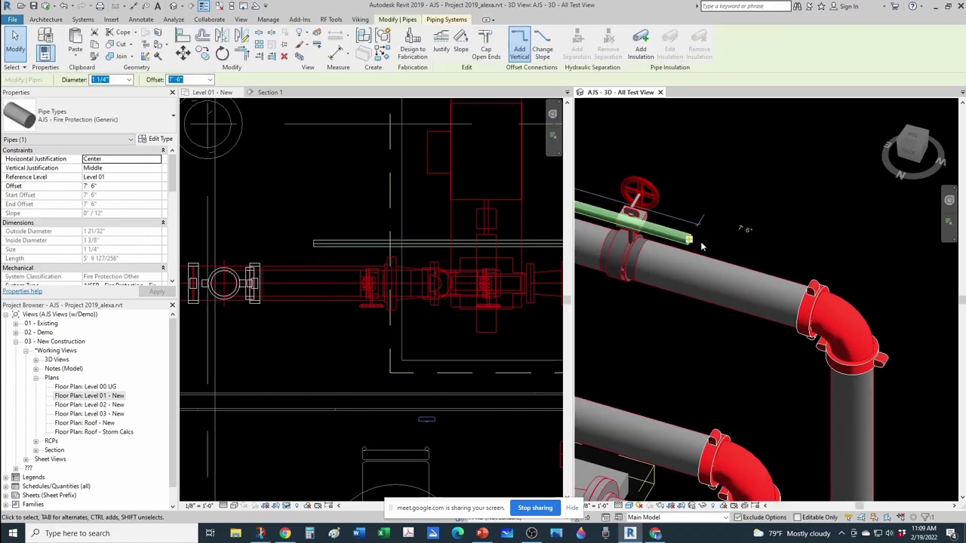
pyautogui.rightClick(689, 241)
pyautogui.click(720, 248)
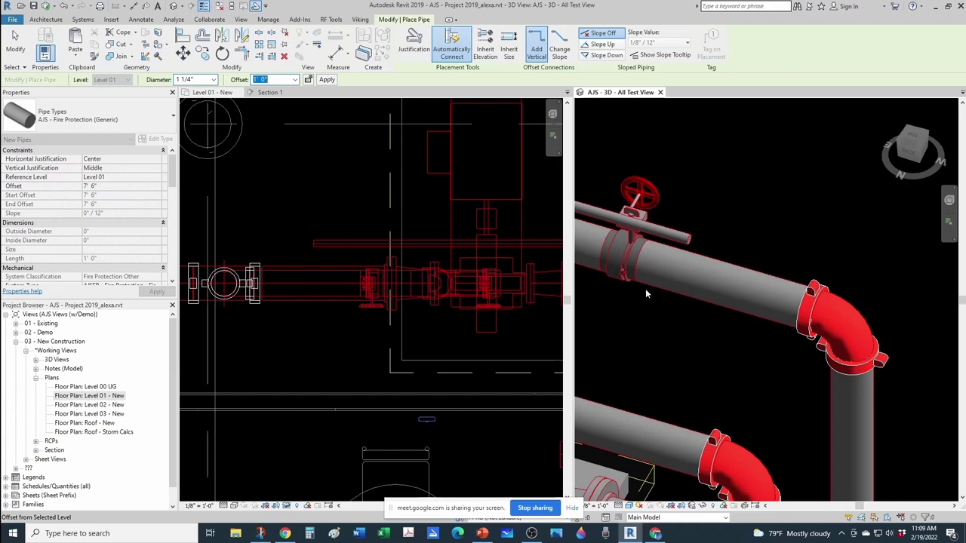
pyautogui.scroll(-5, 696, 219)
pyautogui.scroll(3, 695, 330)
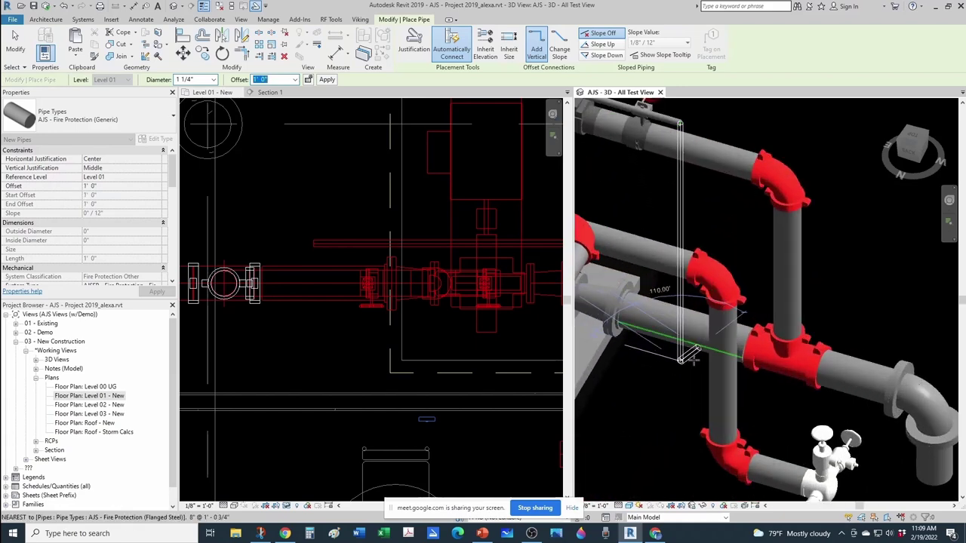
pyautogui.scroll(5, 688, 358)
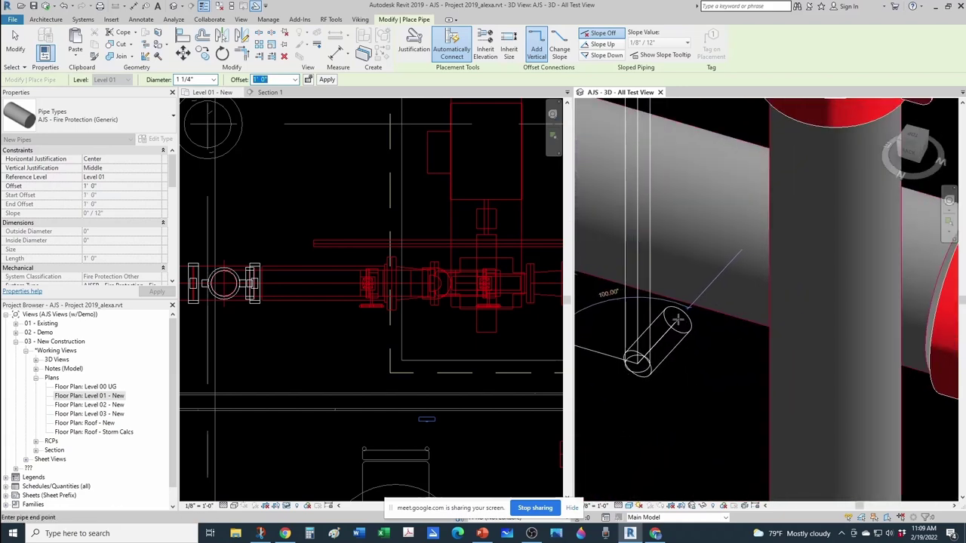
pyautogui.keyDown('shift'); pyautogui.moveTo(673, 317); pyautogui.dragTo(698, 343, button='middle'); pyautogui.keyUp('shift')
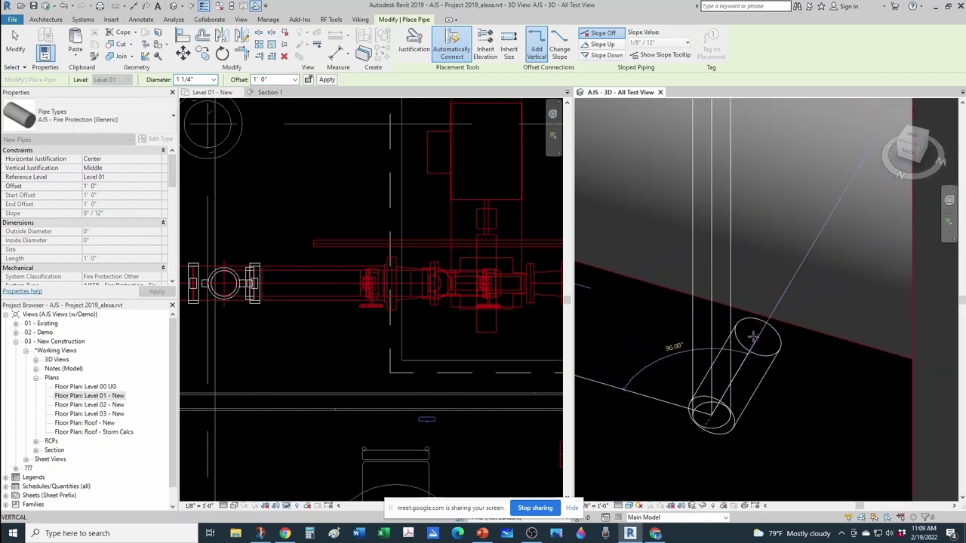
pyautogui.click(753, 337)
pyautogui.press('Escape')
pyautogui.press('Escape')
pyautogui.click(377, 309)
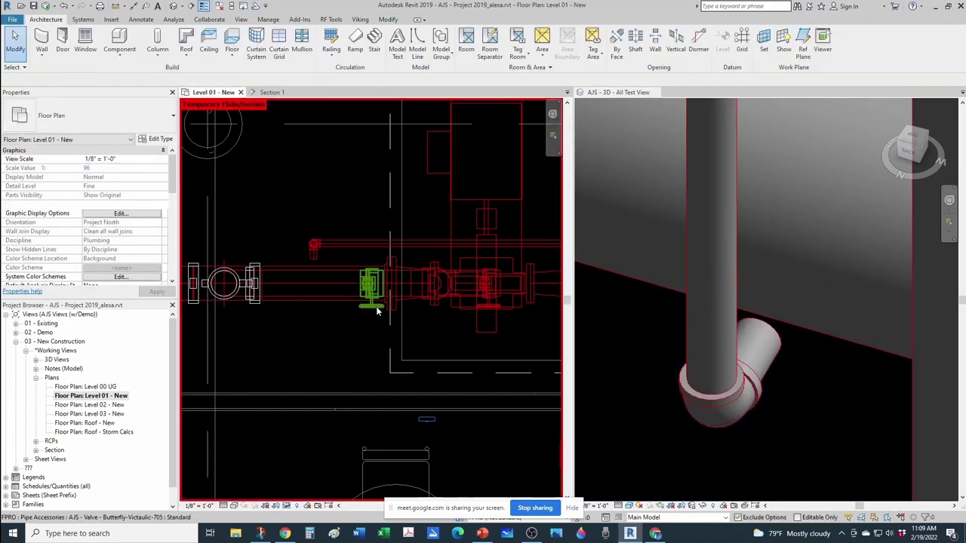
# Step: Check the offset and size of the fire main's pipe section beside the 1 1/4" drop
pyautogui.scroll(-3, 785, 337)
pyautogui.click(799, 333)
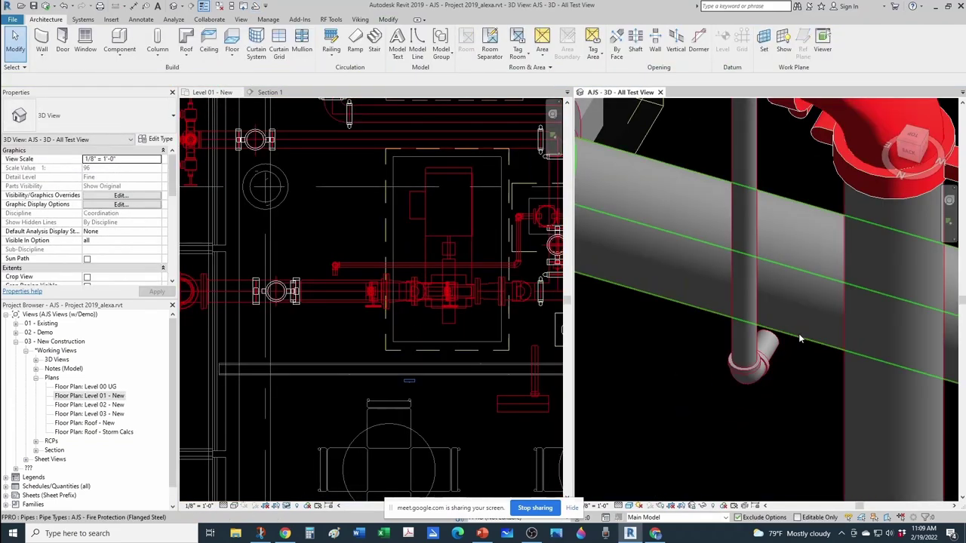
pyautogui.press('Escape')
pyautogui.click(299, 332)
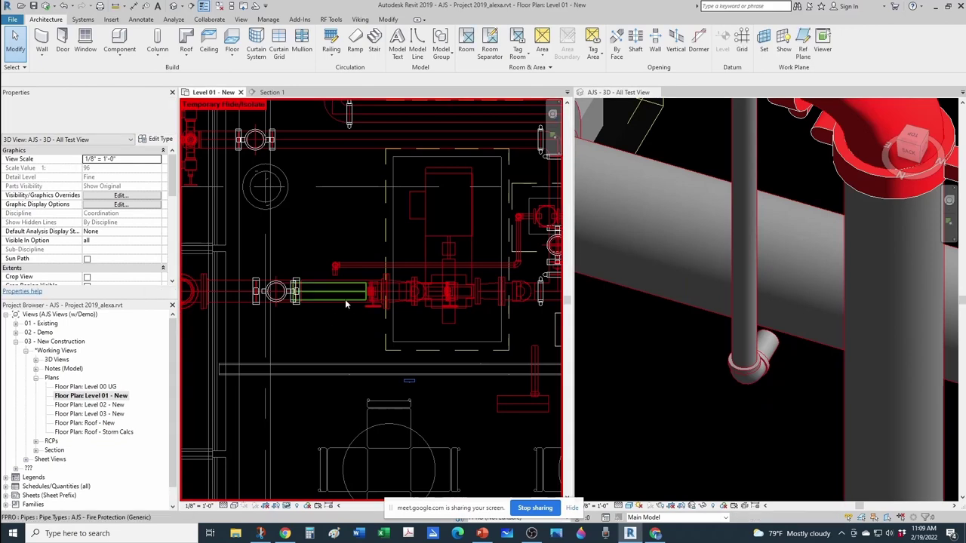
pyautogui.scroll(1, 344, 299)
pyautogui.click(339, 305)
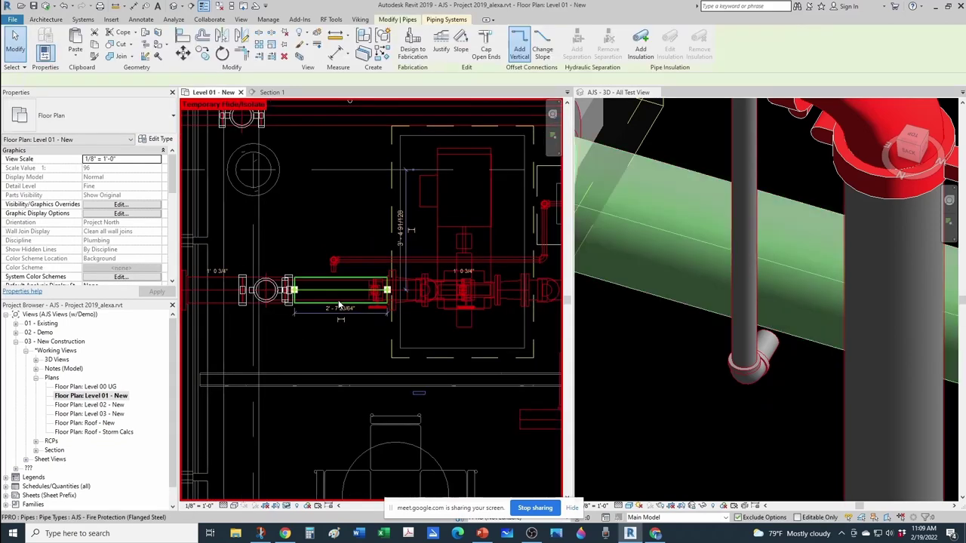
pyautogui.press('Escape')
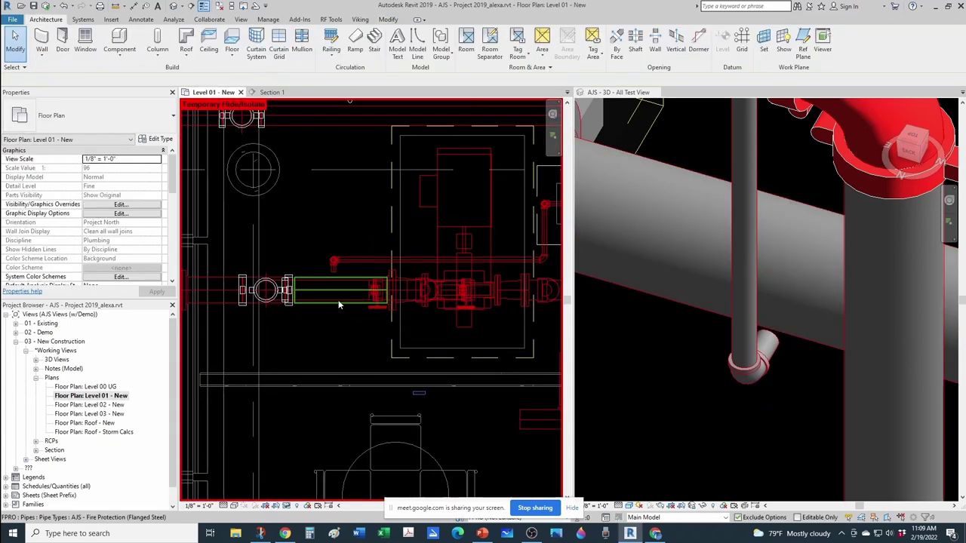
pyautogui.click(339, 304)
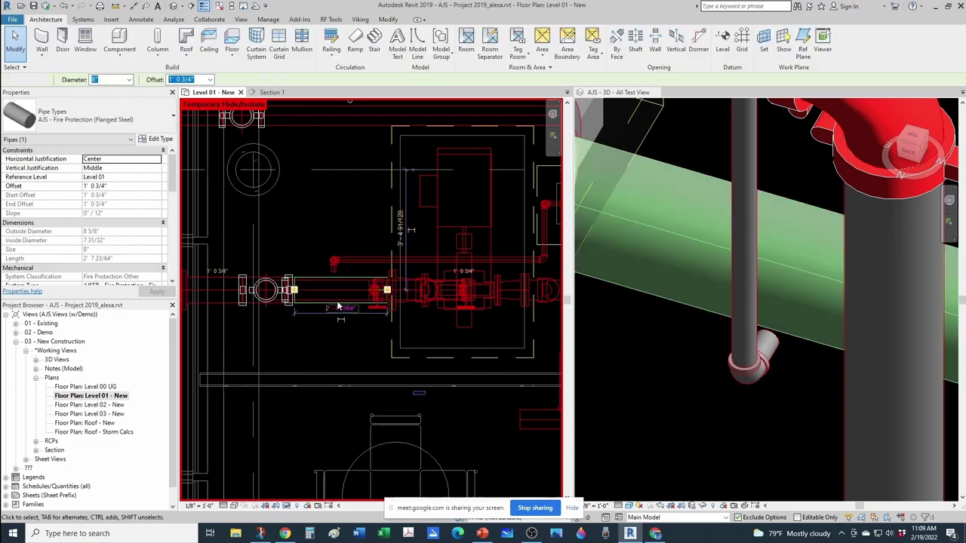
pyautogui.press('Escape')
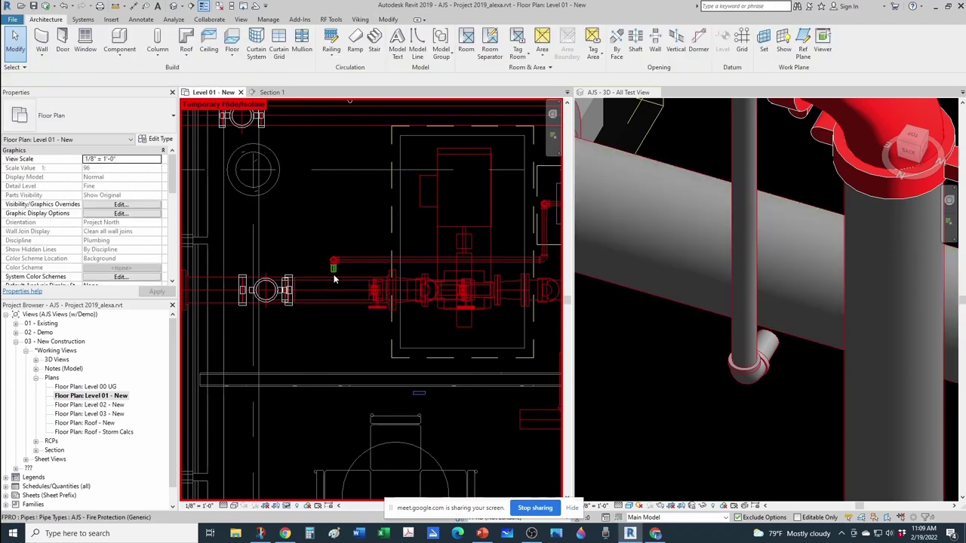
# Step: Draw a 1 1/4" AJS - Fire Protection (Tap Branch Only) pipe at 1' 0" offset, about 7" long, perpendicular from the main beside the drop
pyautogui.press('p')
pyautogui.press('i')
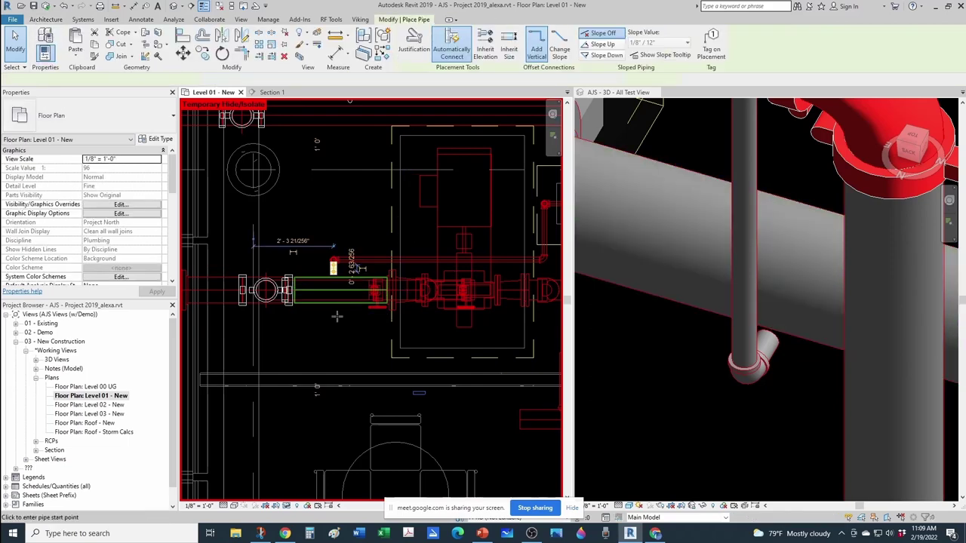
pyautogui.scroll(-1, 342, 304)
pyautogui.moveTo(341, 305); pyautogui.dragTo(346, 343, button='middle')
pyautogui.scroll(4, 345, 343)
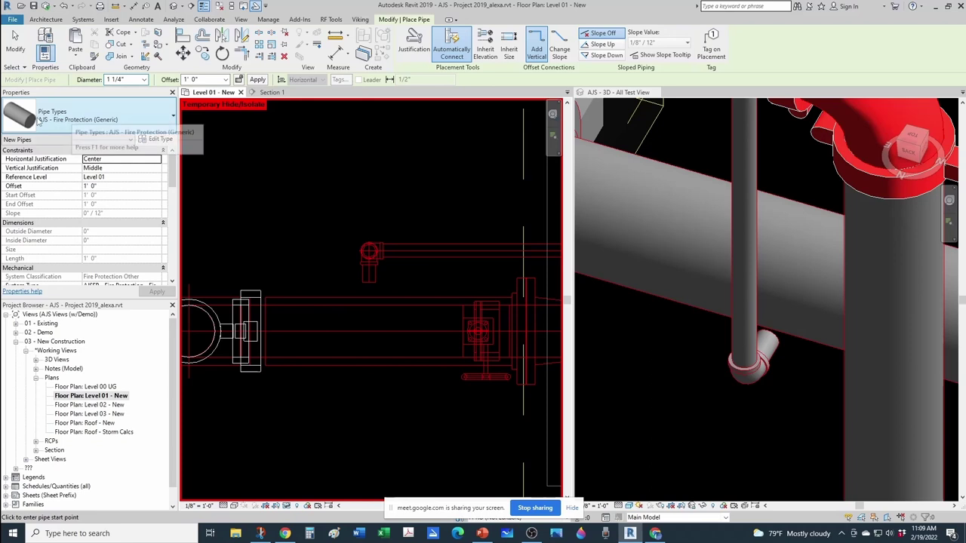
pyautogui.click(73, 122)
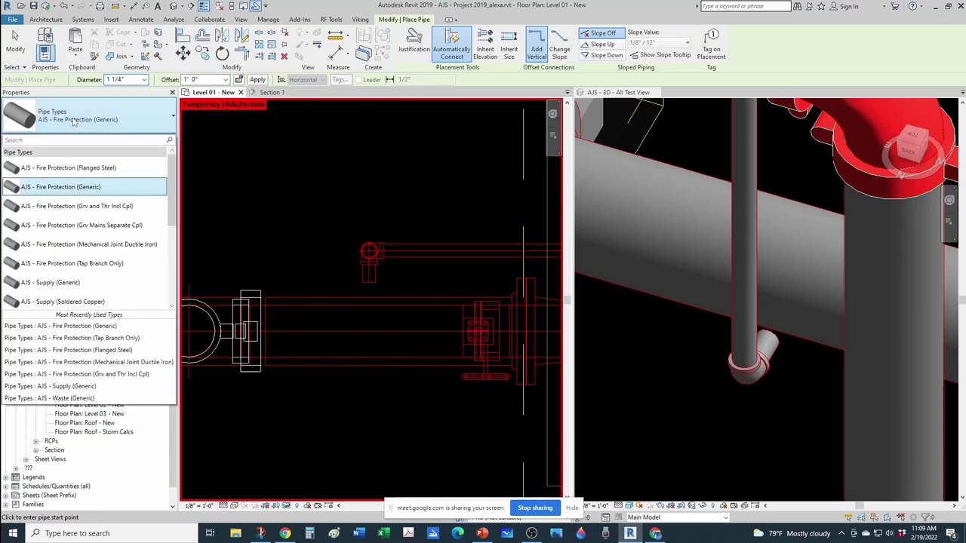
pyautogui.click(95, 264)
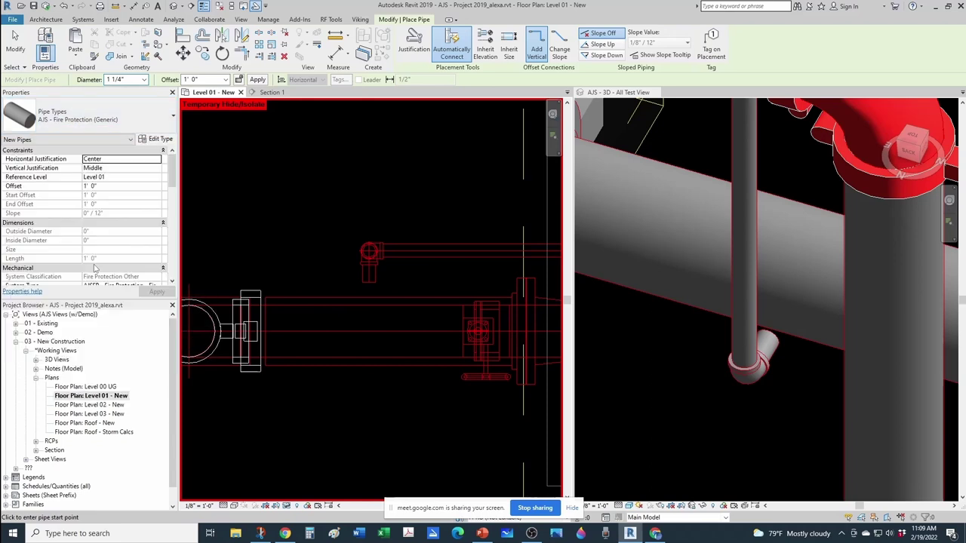
pyautogui.scroll(2, 316, 274)
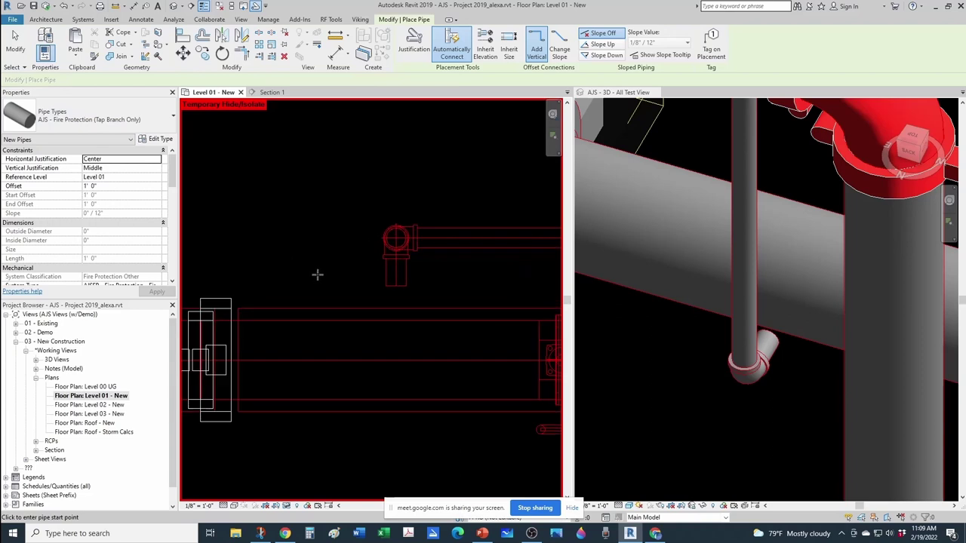
pyautogui.click(333, 309)
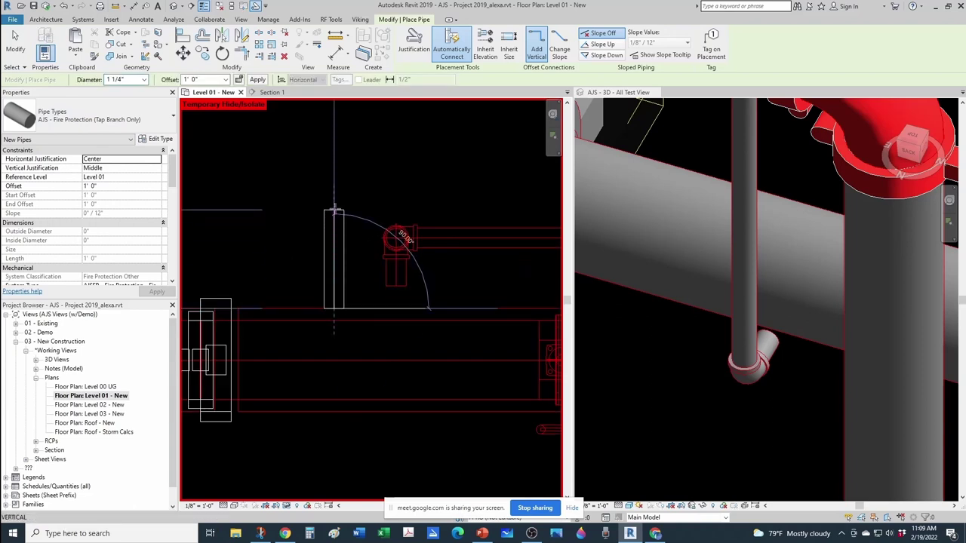
pyautogui.click(334, 210)
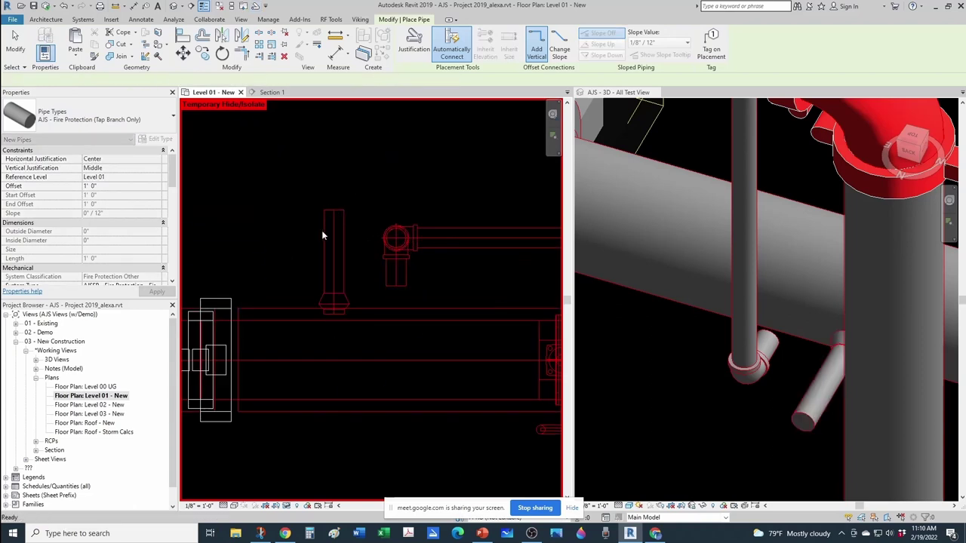
pyautogui.scroll(-5, 323, 232)
pyautogui.press('Escape')
# Step: Nudge the 7' 6" overhead run two increments away from the main in plan
pyautogui.moveTo(390, 233); pyautogui.dragTo(323, 315, button='middle')
pyautogui.scroll(1, 306, 317)
pyautogui.click(304, 315)
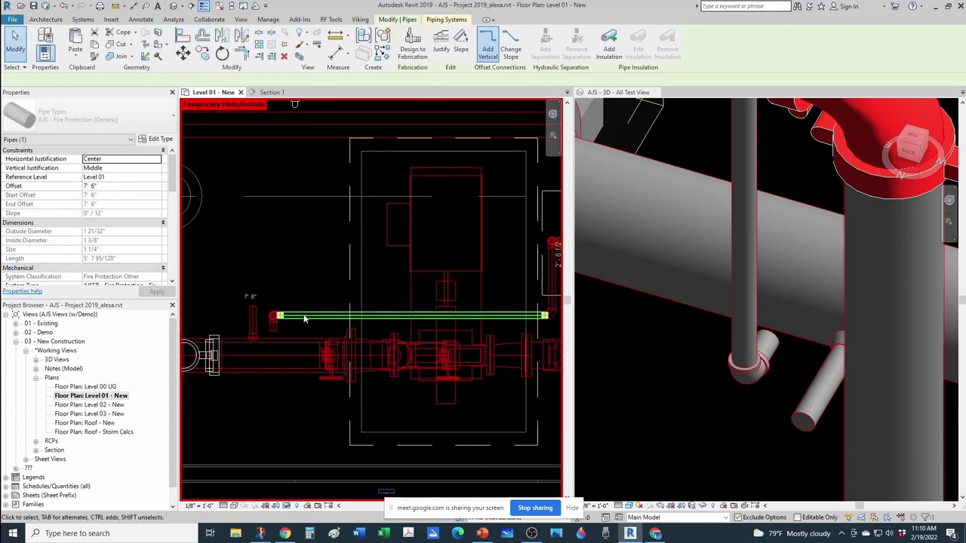
pyautogui.press('Up')
pyautogui.press('Up')
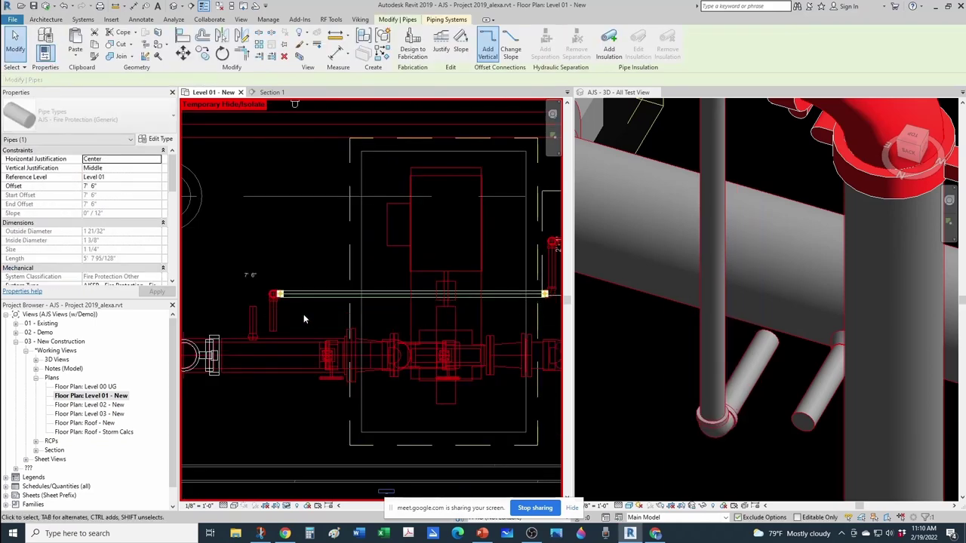
pyautogui.press('Escape')
# Step: Shorten the stub at the base of the drop to about 1 1/4" long
pyautogui.scroll(3, 307, 314)
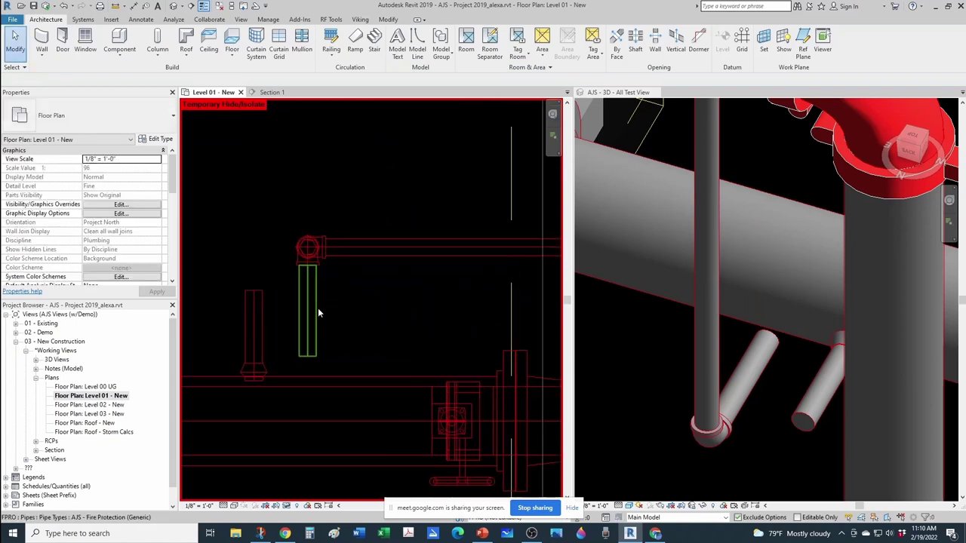
pyautogui.click(307, 340)
pyautogui.scroll(2, 308, 344)
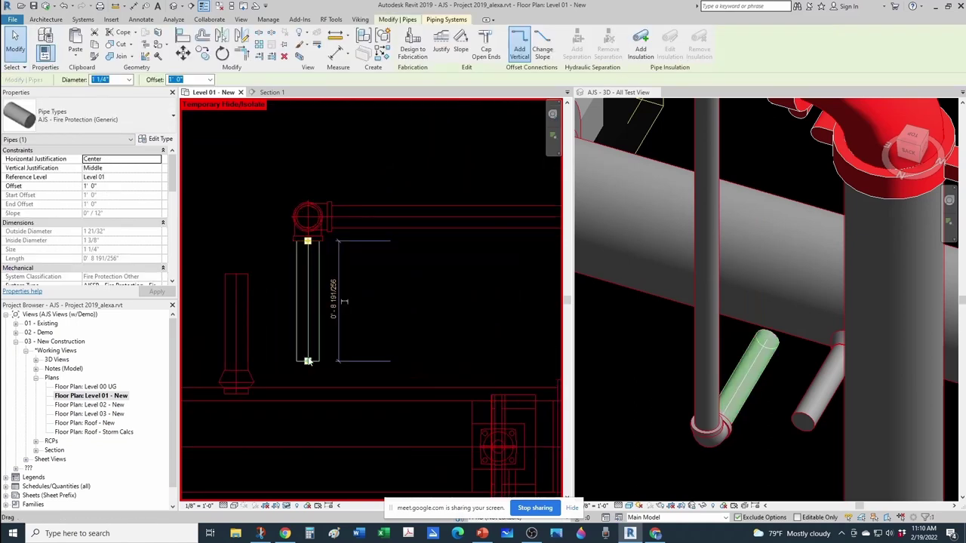
pyautogui.moveTo(309, 267); pyautogui.dragTo(309, 258)
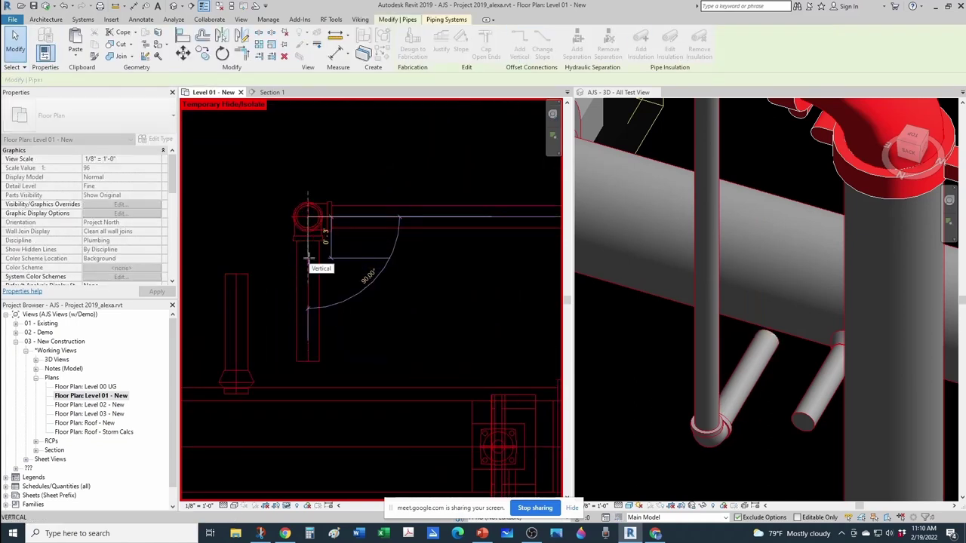
pyautogui.press('Escape')
pyautogui.press('Escape')
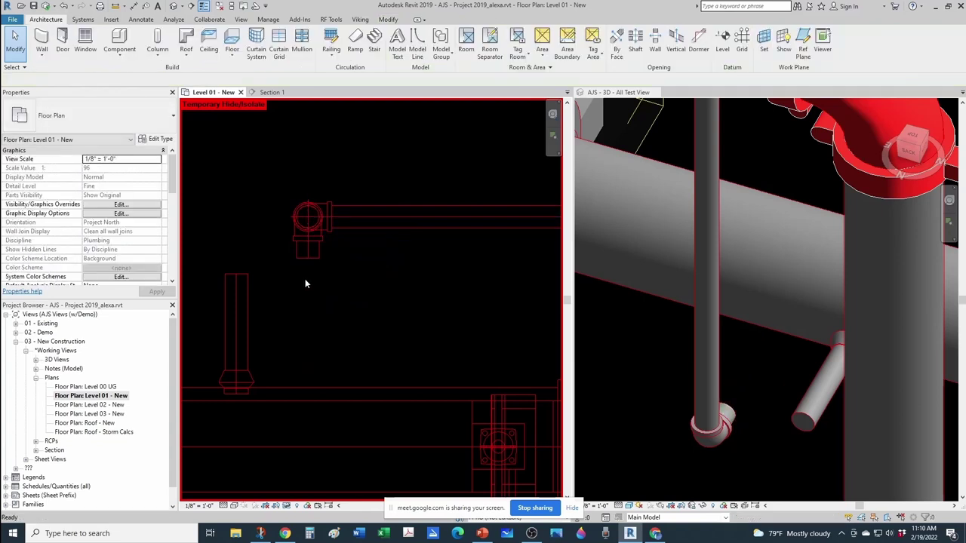
# Step: Align the tap branch on the main with the centerline of the drop's stub
pyautogui.scroll(-3, 302, 286)
pyautogui.press('a')
pyautogui.press('l')
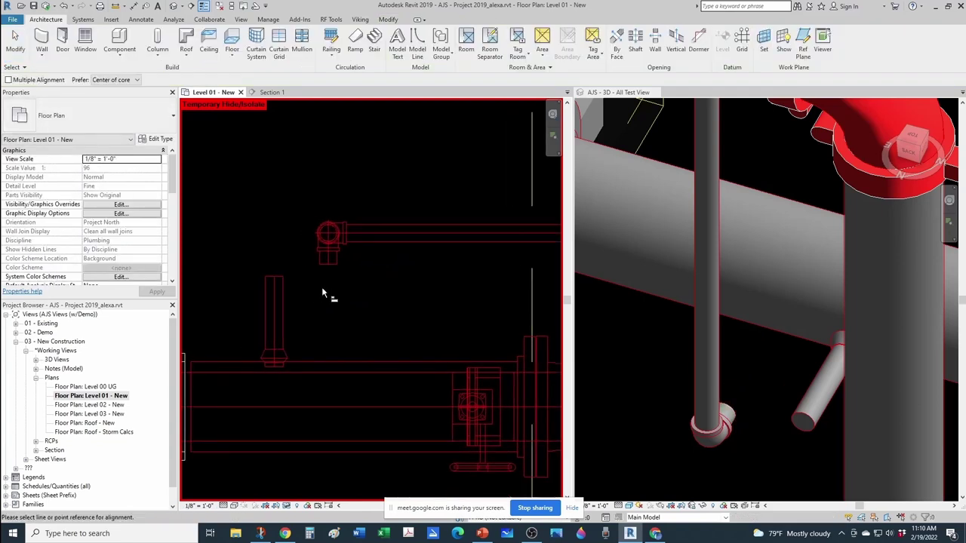
pyautogui.scroll(1, 323, 279)
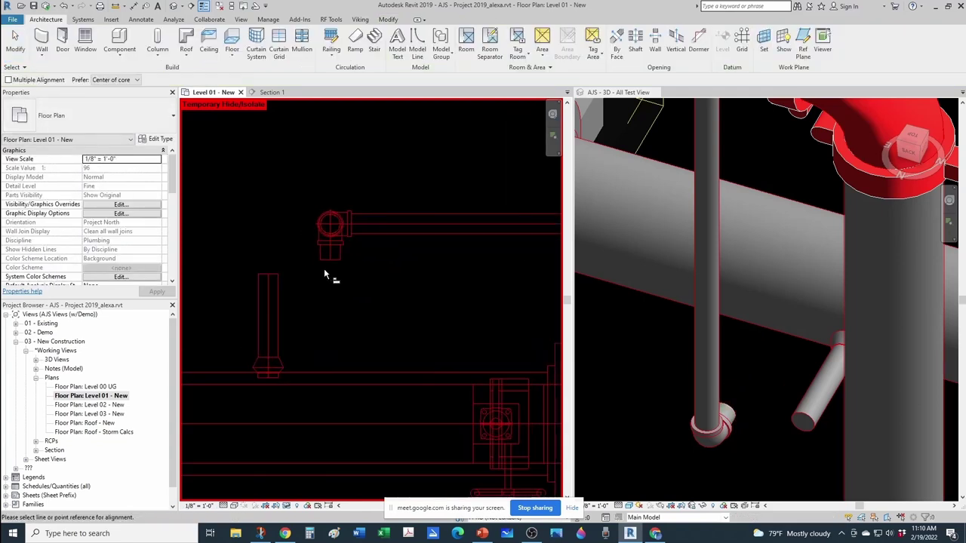
pyautogui.click(266, 308)
pyautogui.press('Escape')
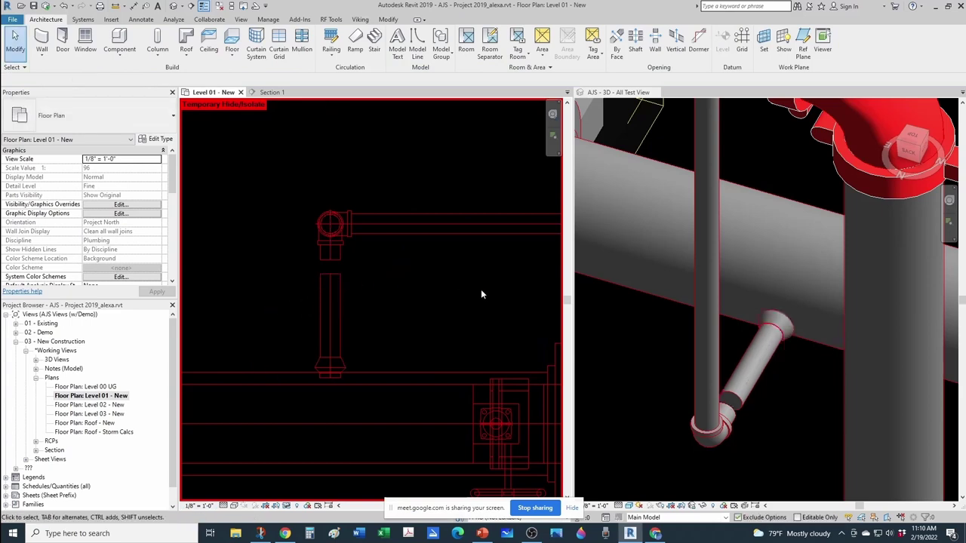
# Step: Compare the pipe types and offsets of the tap branch and the drop's short stub
pyautogui.click(629, 365)
pyautogui.scroll(-1, 700, 302)
pyautogui.keyDown('shift'); pyautogui.moveTo(799, 377); pyautogui.dragTo(717, 424, button='middle'); pyautogui.keyUp('shift')
pyautogui.click(715, 424)
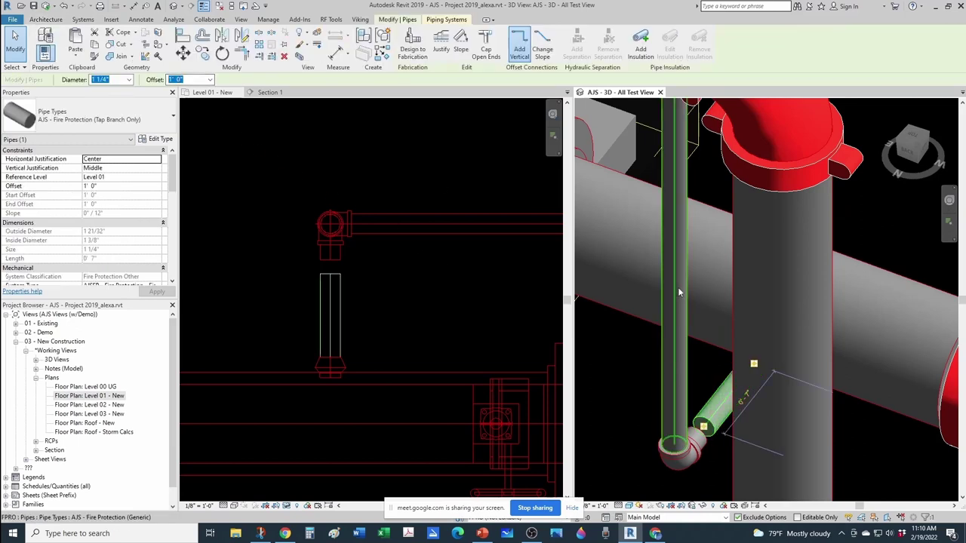
pyautogui.scroll(-1, 677, 287)
pyautogui.keyDown('shift'); pyautogui.moveTo(698, 359); pyautogui.dragTo(724, 354, button='middle'); pyautogui.keyUp('shift')
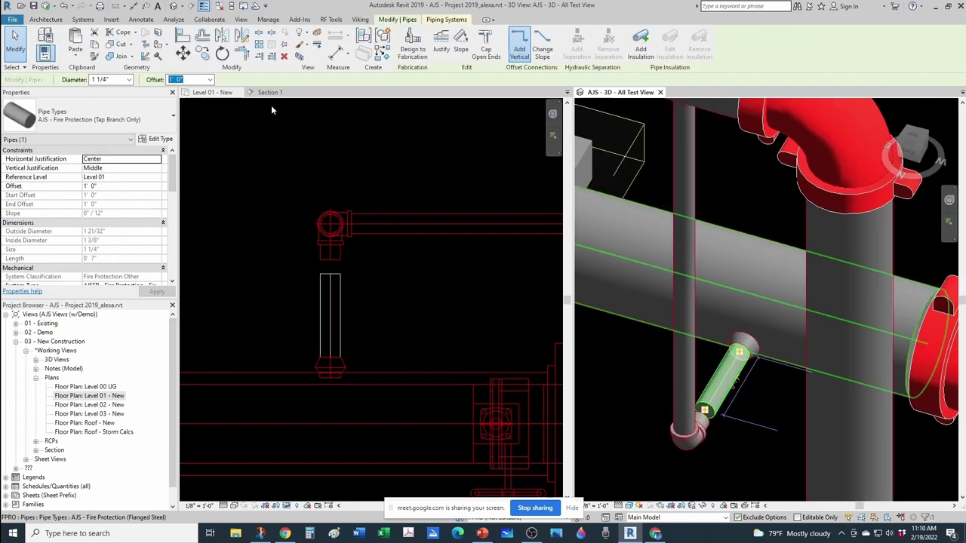
pyautogui.press('Escape')
pyautogui.click(339, 255)
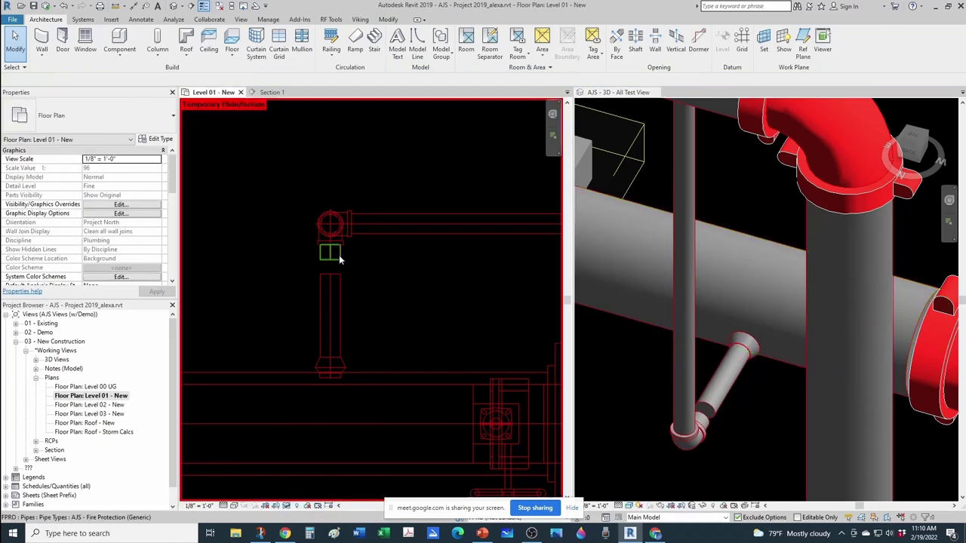
pyautogui.click(339, 255)
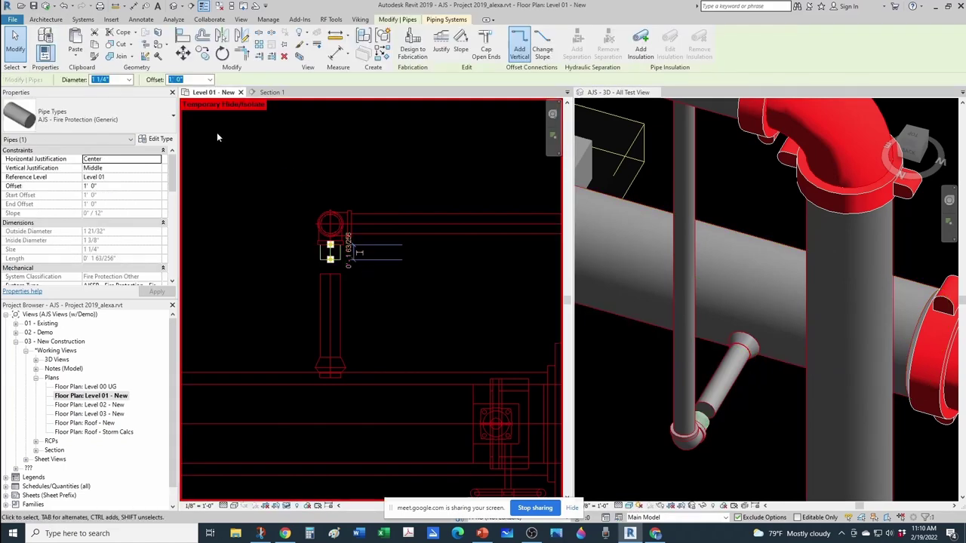
pyautogui.press('Escape')
# Step: Join the drop's stub and the tap branch into one continuous pipe with Trim/Extend
pyautogui.press('t')
pyautogui.press('r')
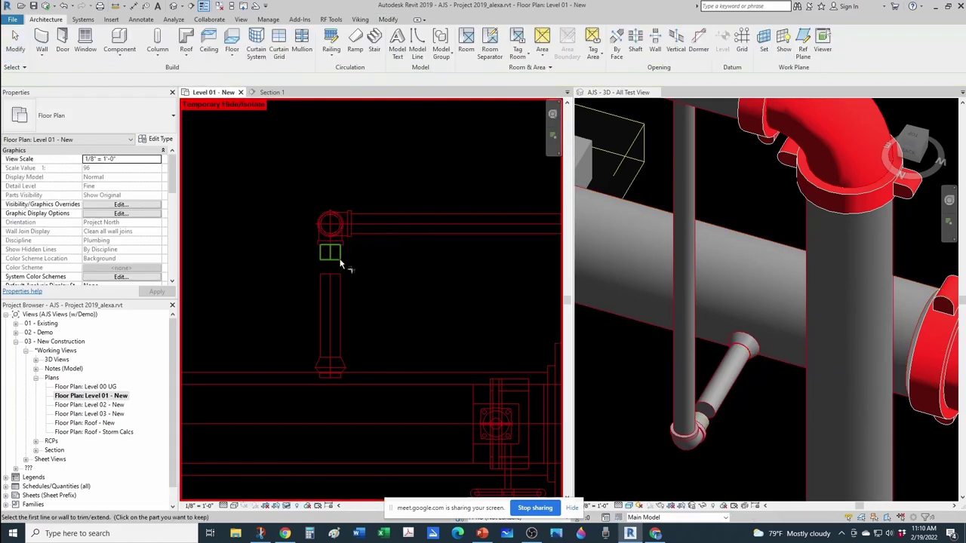
pyautogui.click(338, 295)
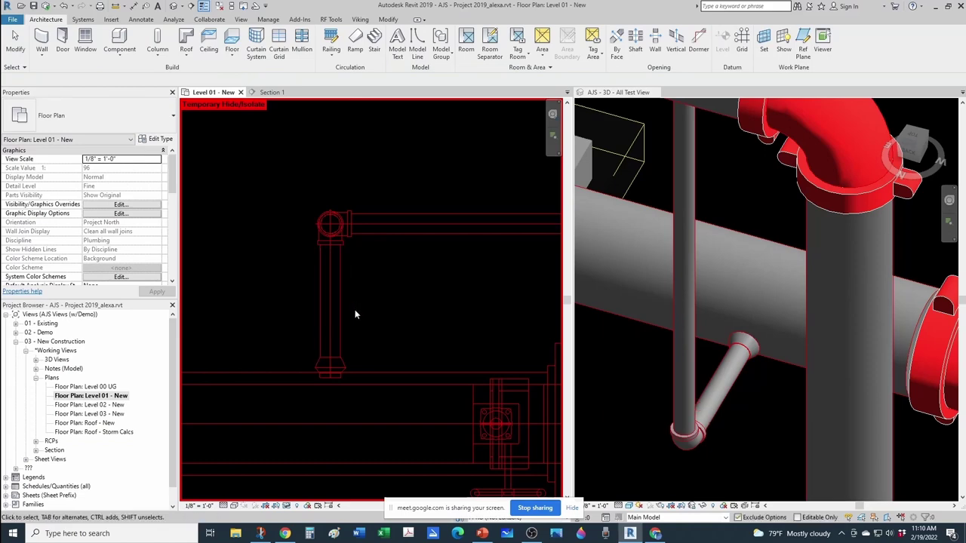
pyautogui.press('Escape')
# Step: Create a similar threaded indicating ball valve from the one on the jockey pump piping and place it along the overhead run near its far elbow
pyautogui.scroll(-3, 431, 305)
pyautogui.moveTo(431, 306); pyautogui.dragTo(361, 310, button='middle')
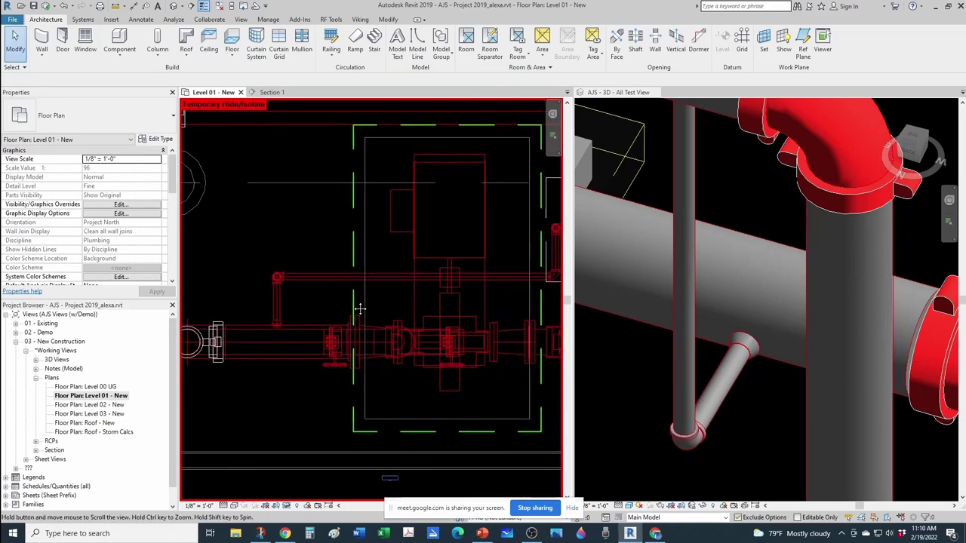
pyautogui.scroll(-1, 358, 305)
pyautogui.scroll(-1, 334, 291)
pyautogui.moveTo(517, 268); pyautogui.dragTo(480, 264, button='middle')
pyautogui.scroll(1, 479, 264)
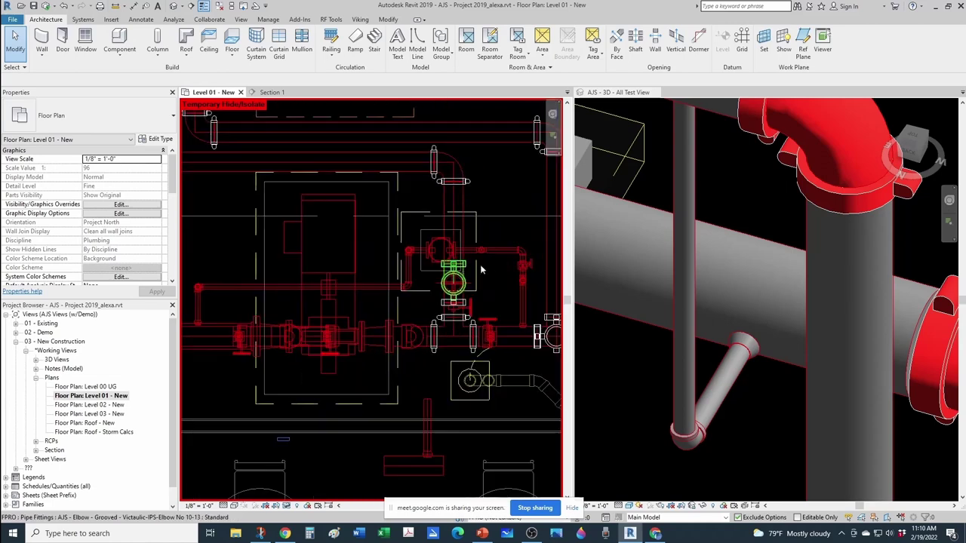
pyautogui.scroll(5, 482, 264)
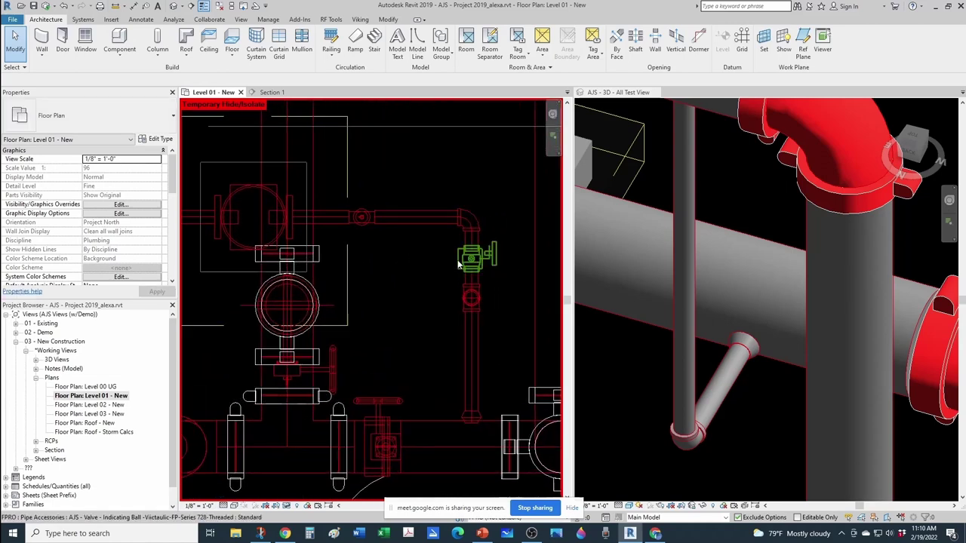
pyautogui.click(460, 263)
pyautogui.press('c')
pyautogui.press('s')
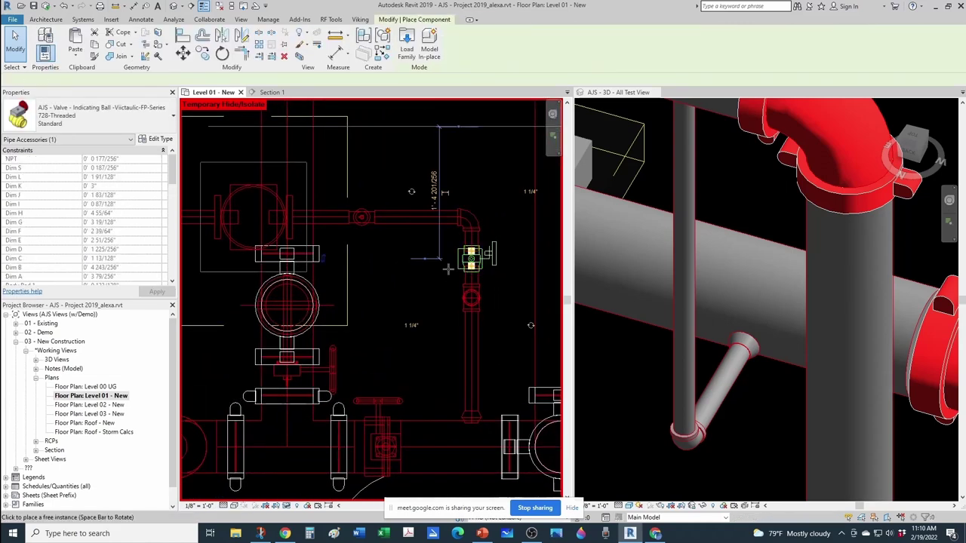
pyautogui.scroll(-4, 445, 278)
pyautogui.scroll(5, 254, 293)
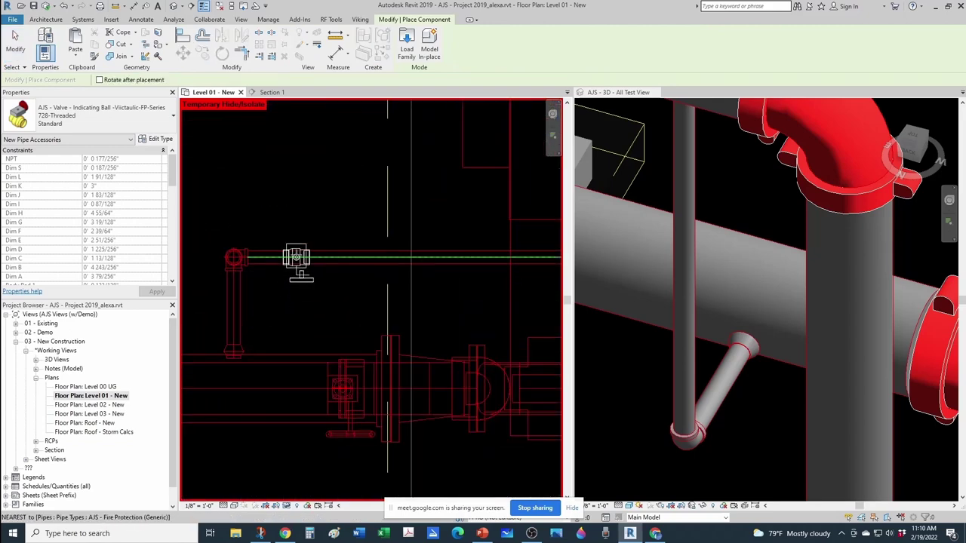
pyautogui.click(298, 295)
pyautogui.press('Escape')
pyautogui.press('Escape')
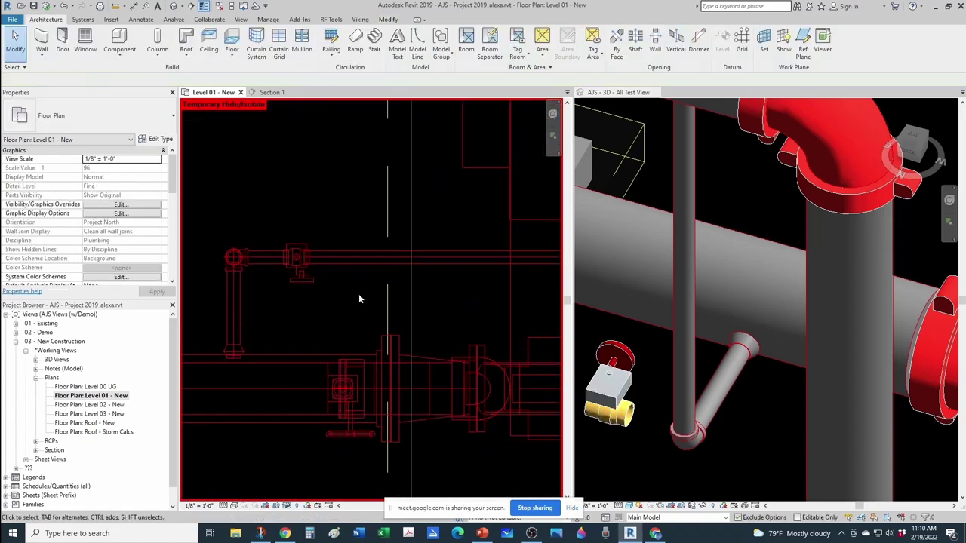
pyautogui.scroll(-3, 351, 309)
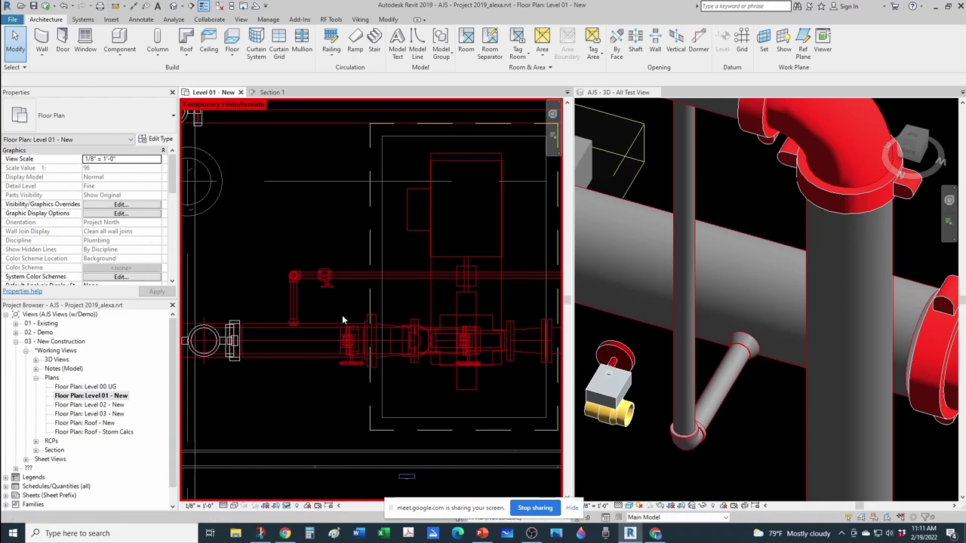
# Step: Examine the completed jockey pump connections and the surrounding fire mains from several angles in the 3D view
pyautogui.scroll(-3, 342, 296)
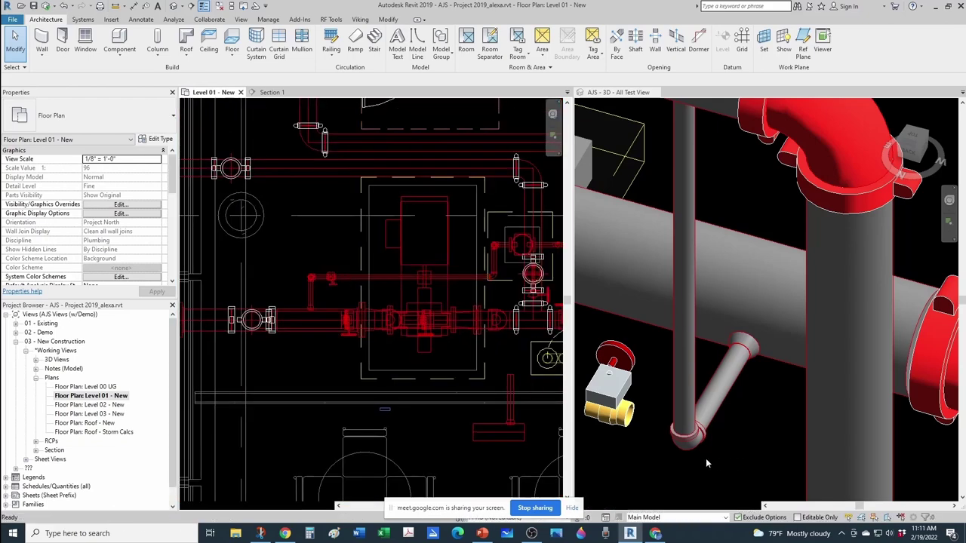
pyautogui.scroll(3, 634, 416)
pyautogui.scroll(-4, 623, 423)
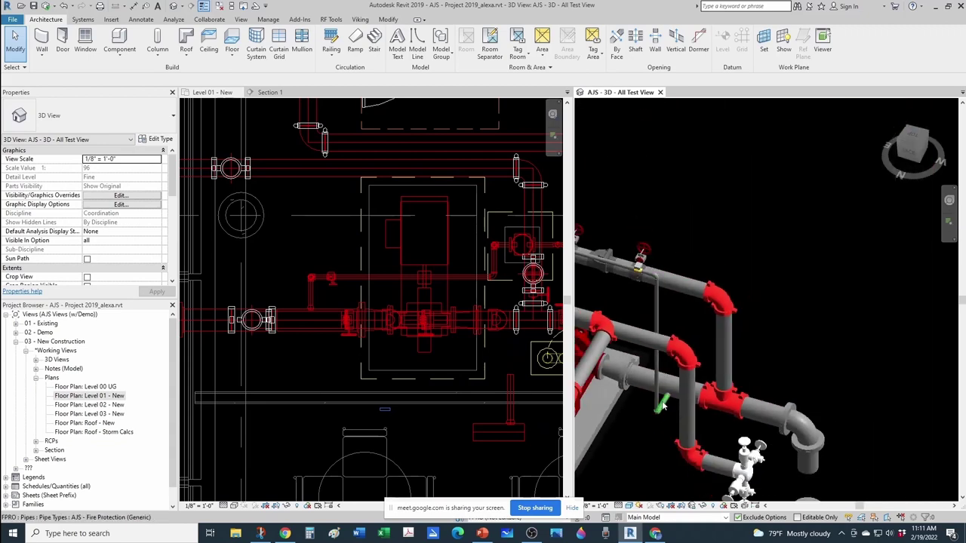
pyautogui.keyDown('shift'); pyautogui.moveTo(657, 418); pyautogui.dragTo(799, 423, button='middle'); pyautogui.keyUp('shift')
pyautogui.scroll(-5, 800, 423)
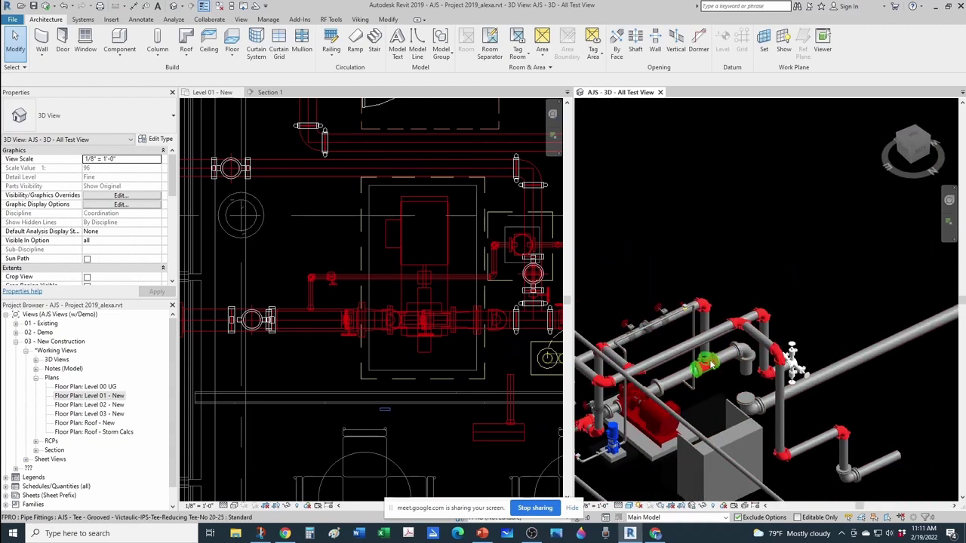
pyautogui.keyDown('shift'); pyautogui.moveTo(756, 362); pyautogui.dragTo(655, 384, button='middle'); pyautogui.keyUp('shift')
pyautogui.scroll(2, 793, 385)
pyautogui.keyDown('shift'); pyautogui.moveTo(792, 387); pyautogui.dragTo(593, 307, button='middle'); pyautogui.keyUp('shift')
pyautogui.keyDown('shift'); pyautogui.moveTo(750, 322); pyautogui.dragTo(626, 313, button='middle'); pyautogui.keyUp('shift')
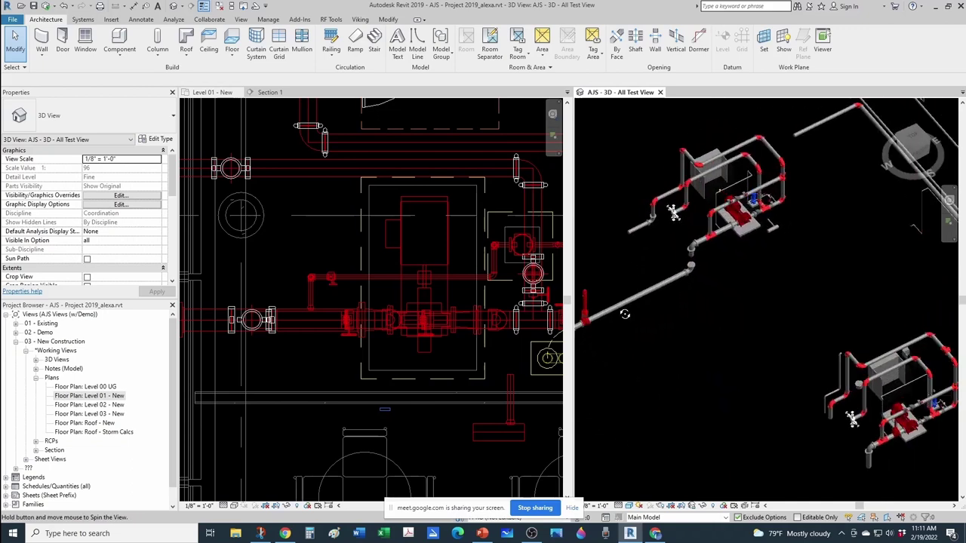
pyautogui.scroll(3, 700, 270)
pyautogui.scroll(-5, 696, 269)
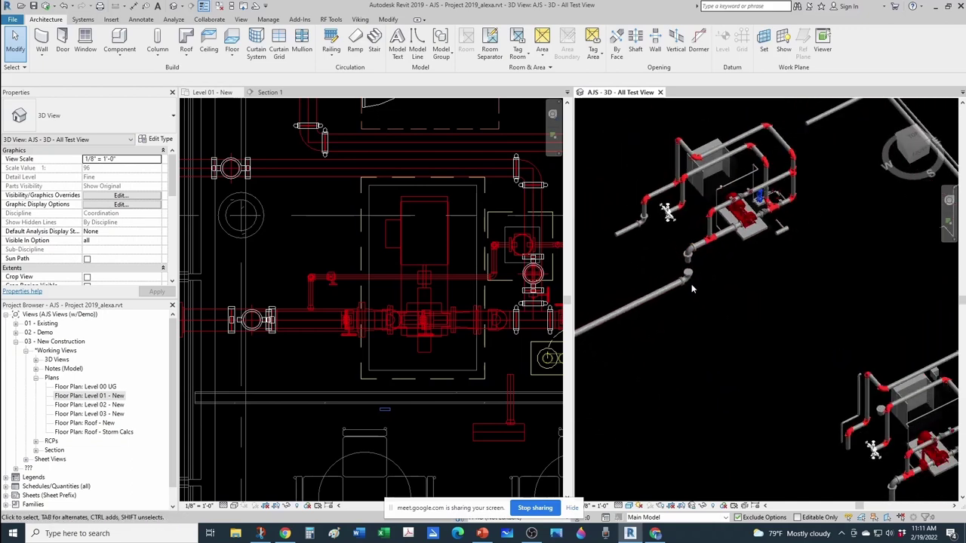
pyautogui.keyDown('shift'); pyautogui.moveTo(758, 310); pyautogui.dragTo(739, 295, button='middle'); pyautogui.keyUp('shift')
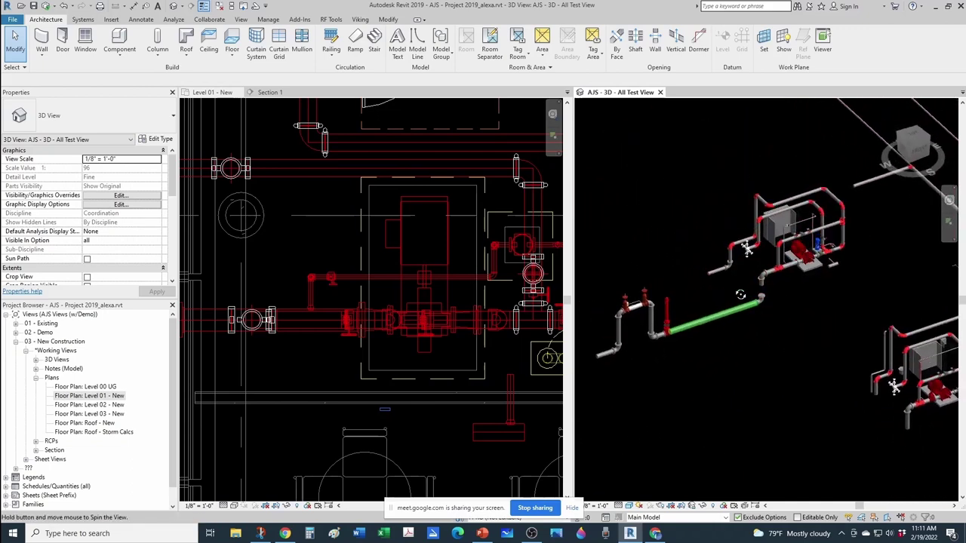
# Step: Trace the incoming fire service pipe to the fire pump and examine the reducers and valves on both sides
pyautogui.scroll(2, 620, 348)
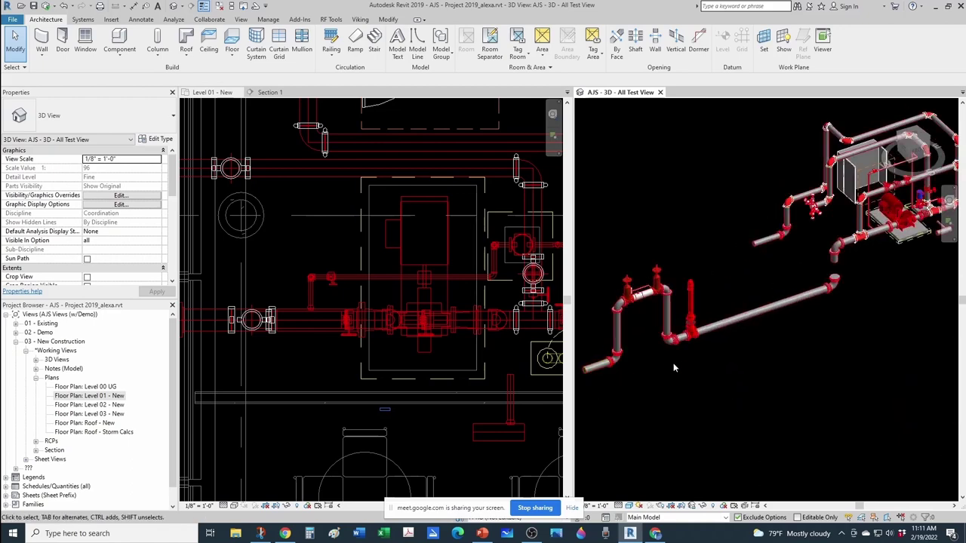
pyautogui.scroll(2, 704, 339)
pyautogui.moveTo(808, 304); pyautogui.dragTo(696, 332, button='middle')
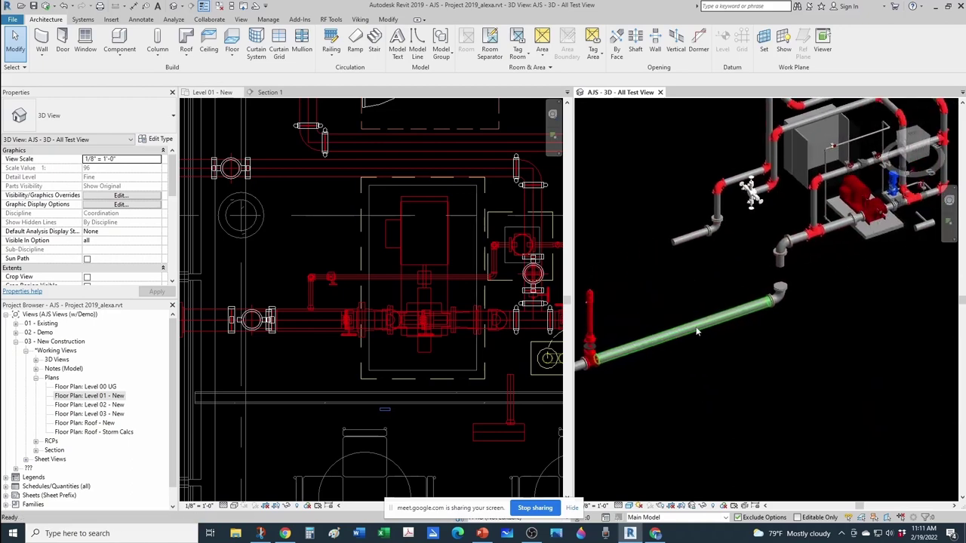
pyautogui.scroll(1, 791, 305)
pyautogui.moveTo(791, 304); pyautogui.dragTo(637, 435, button='middle')
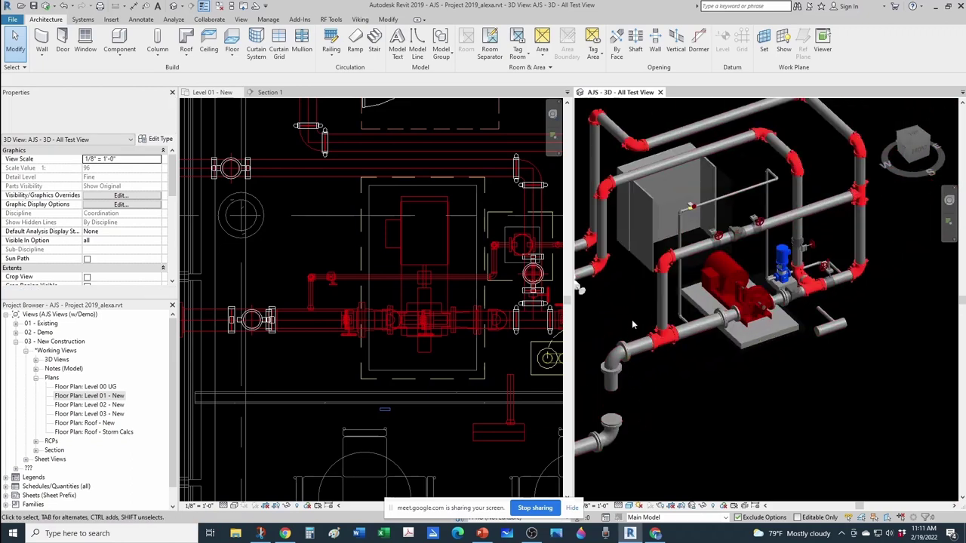
pyautogui.scroll(2, 733, 326)
pyautogui.moveTo(734, 325); pyautogui.dragTo(640, 411, button='middle')
pyautogui.scroll(1, 640, 408)
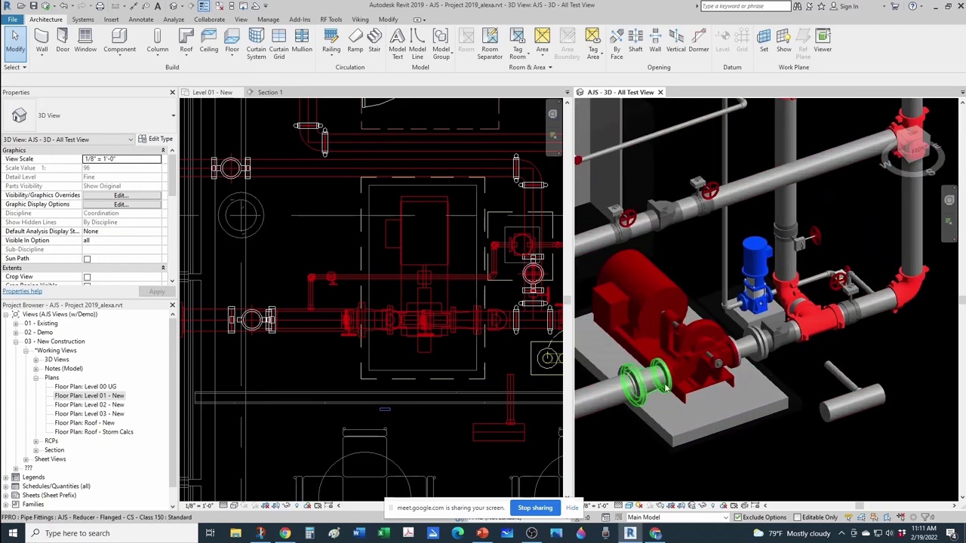
pyautogui.moveTo(695, 361); pyautogui.dragTo(664, 361, button='middle')
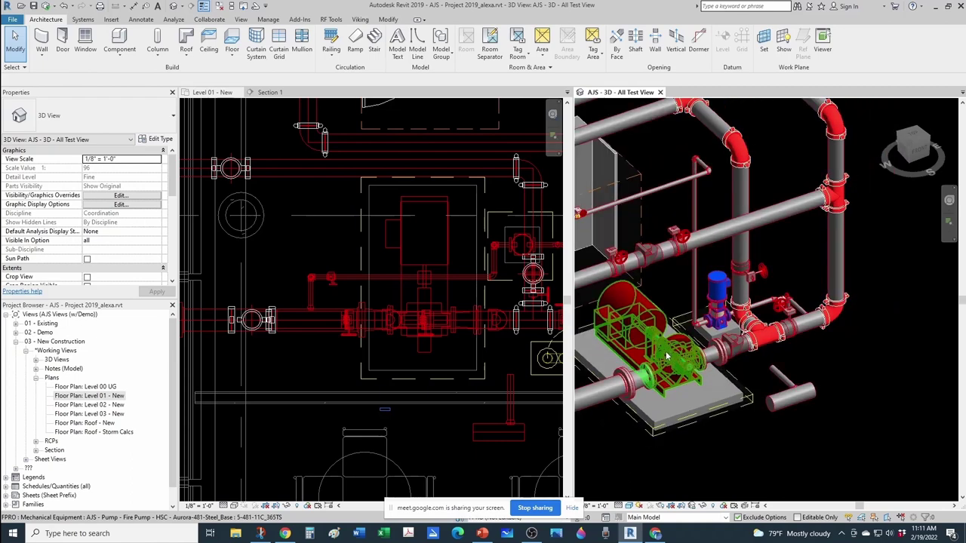
pyautogui.scroll(-2, 665, 356)
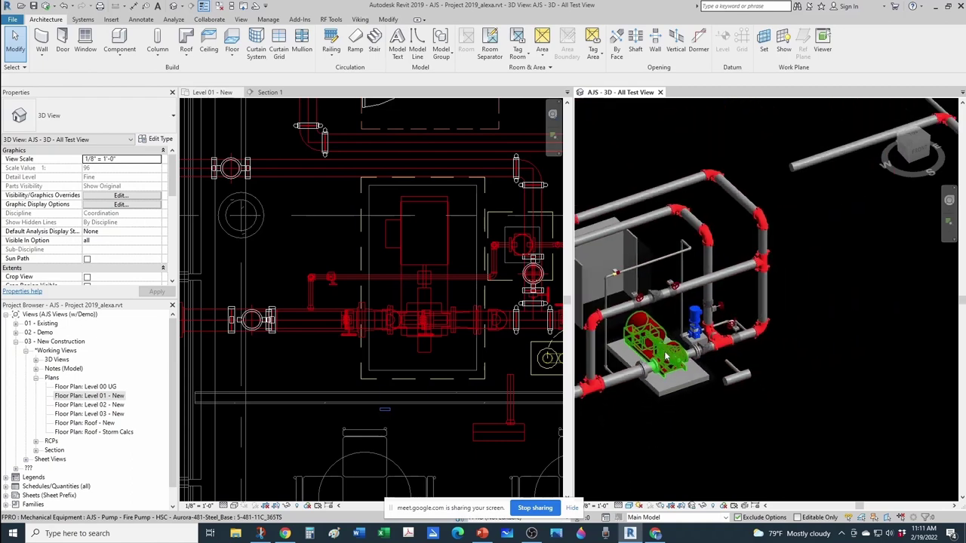
pyautogui.scroll(1, 634, 371)
pyautogui.scroll(2, 679, 355)
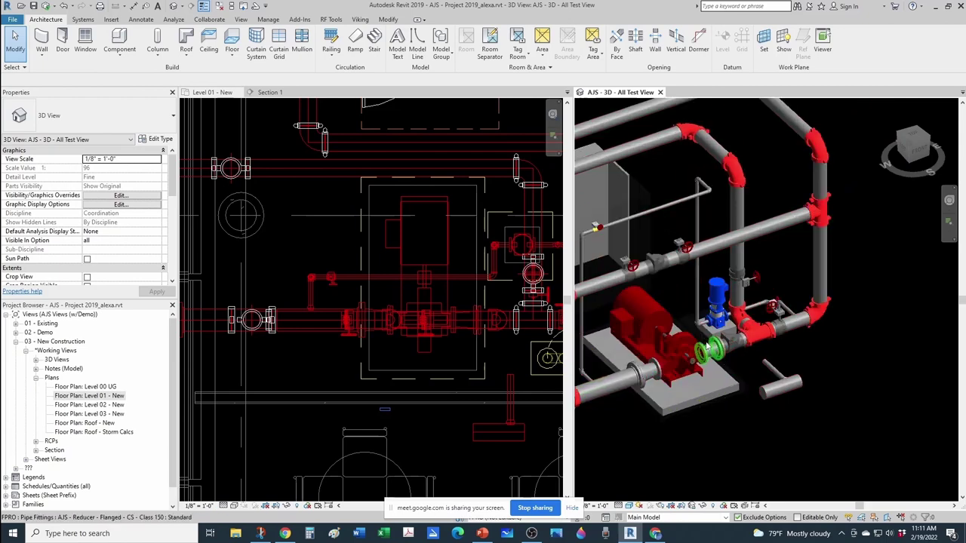
pyautogui.scroll(-2, 676, 354)
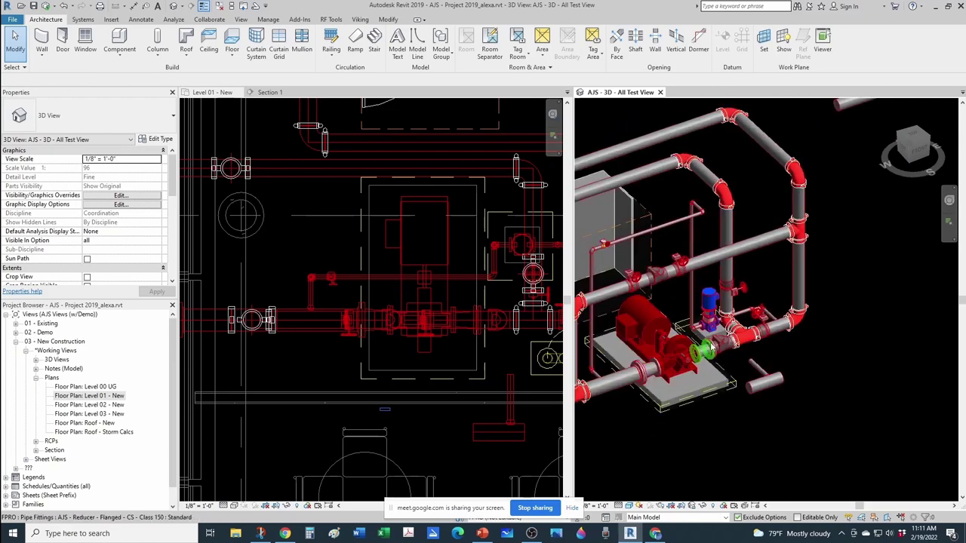
pyautogui.scroll(1, 728, 346)
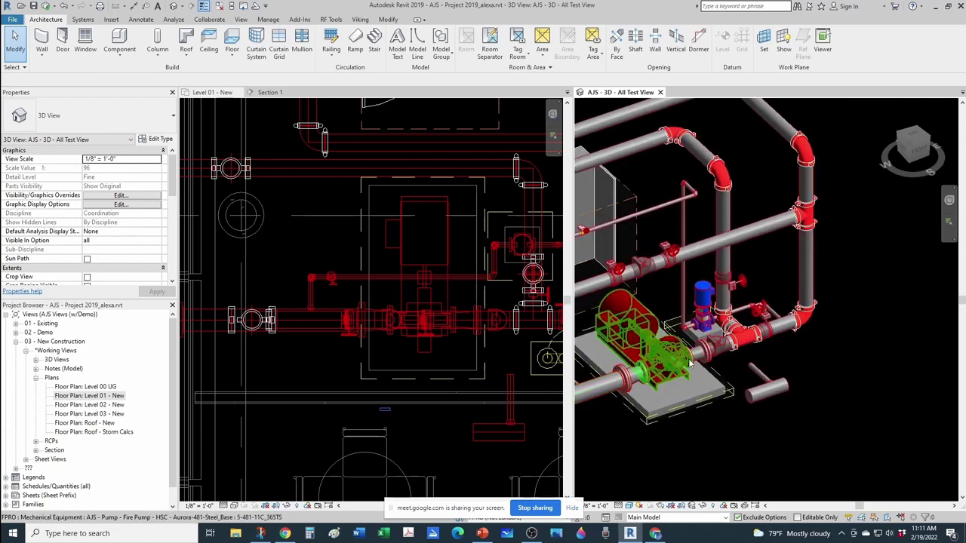
# Step: Delete the loose short pipe and its attached small branch beside the fire pump pad
pyautogui.keyDown('shift'); pyautogui.moveTo(698, 352); pyautogui.dragTo(769, 365, button='middle'); pyautogui.keyUp('shift')
pyautogui.scroll(3, 771, 366)
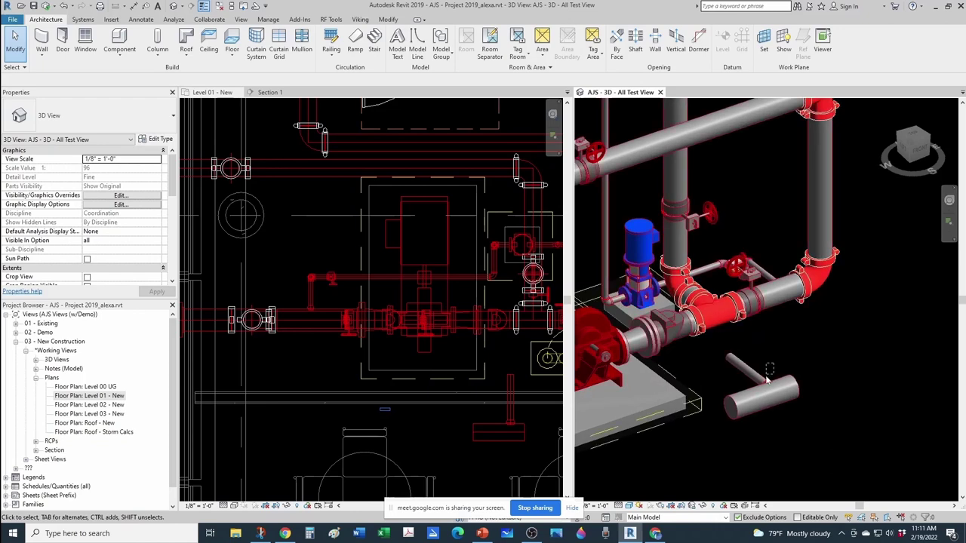
pyautogui.moveTo(773, 363); pyautogui.dragTo(758, 407)
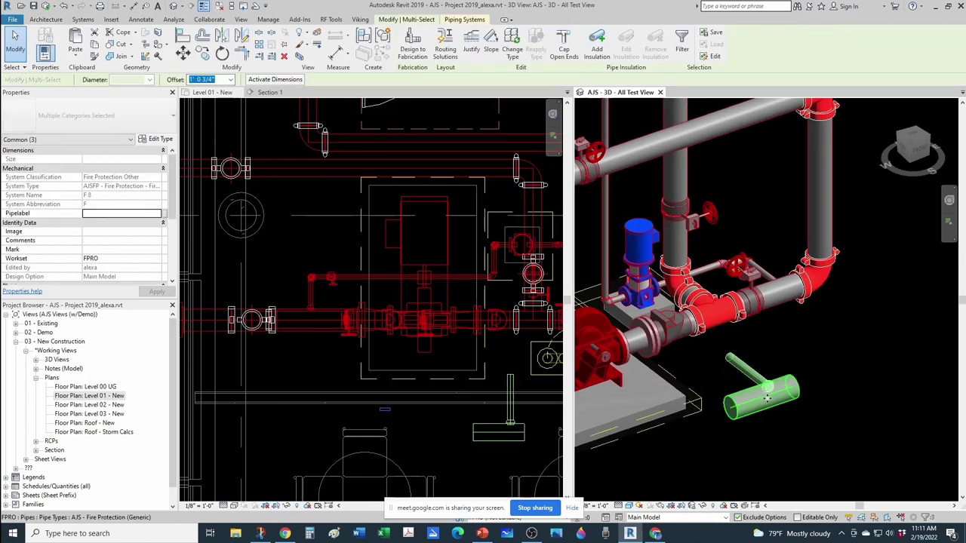
pyautogui.press('Delete')
# Step: Examine the discharge piping from the fire pump up to the overhead loop and the nearby open-ended main
pyautogui.scroll(-3, 764, 365)
pyautogui.scroll(1, 697, 373)
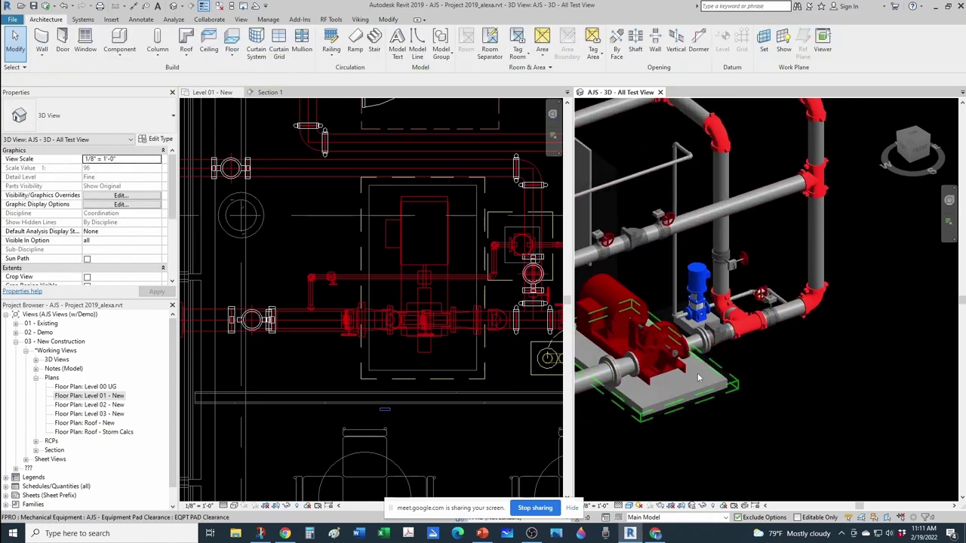
pyautogui.moveTo(697, 373); pyautogui.dragTo(719, 413, button='middle')
pyautogui.scroll(1, 719, 413)
pyautogui.scroll(-3, 728, 375)
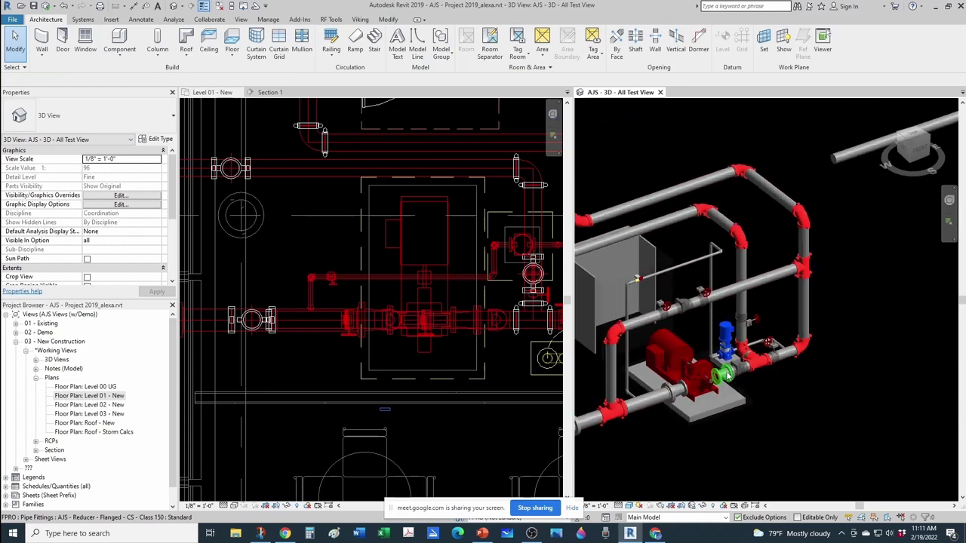
pyautogui.moveTo(807, 344); pyautogui.dragTo(791, 438, button='middle')
pyautogui.scroll(2, 787, 416)
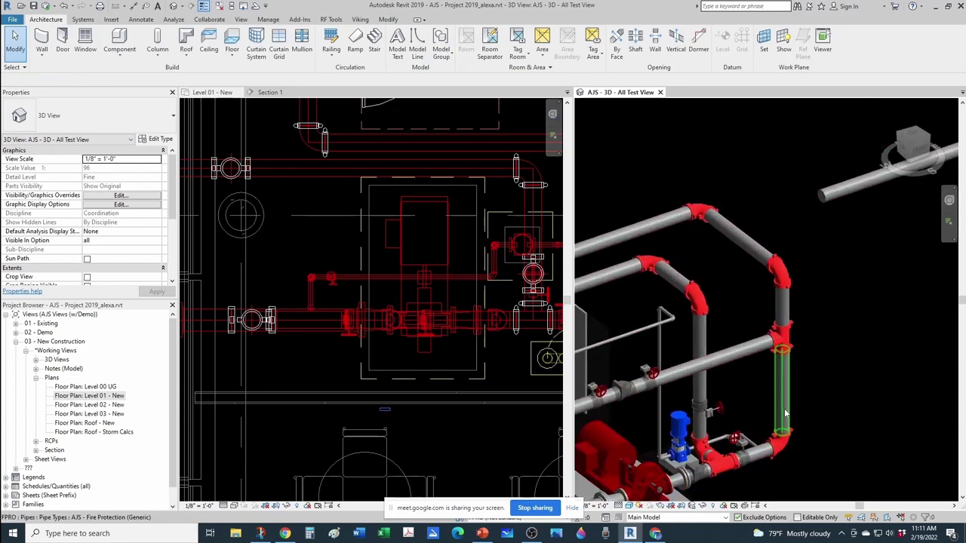
pyautogui.scroll(-2, 779, 341)
pyautogui.scroll(1, 735, 358)
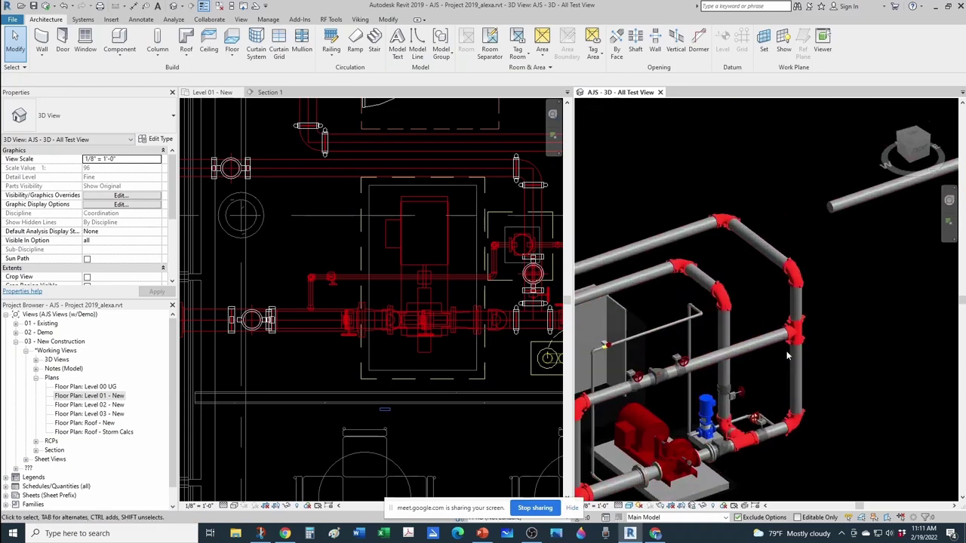
pyautogui.scroll(-2, 741, 361)
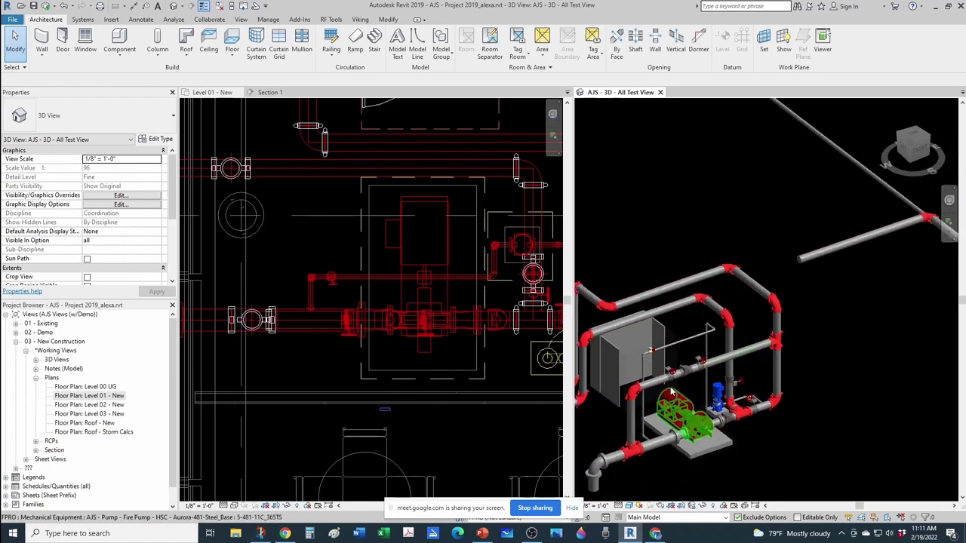
pyautogui.keyDown('shift'); pyautogui.moveTo(766, 361); pyautogui.dragTo(627, 341, button='middle'); pyautogui.keyUp('shift')
pyautogui.scroll(2, 750, 334)
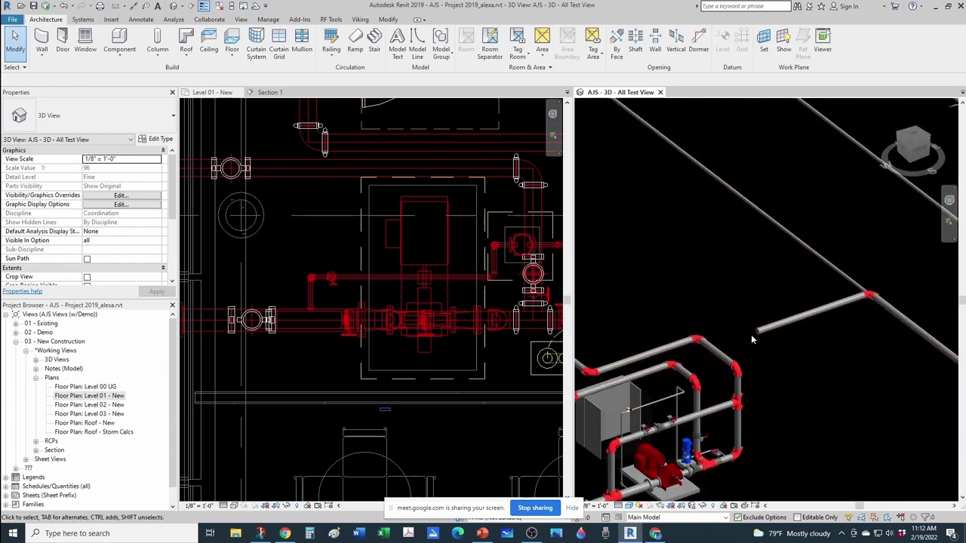
pyautogui.scroll(2, 761, 347)
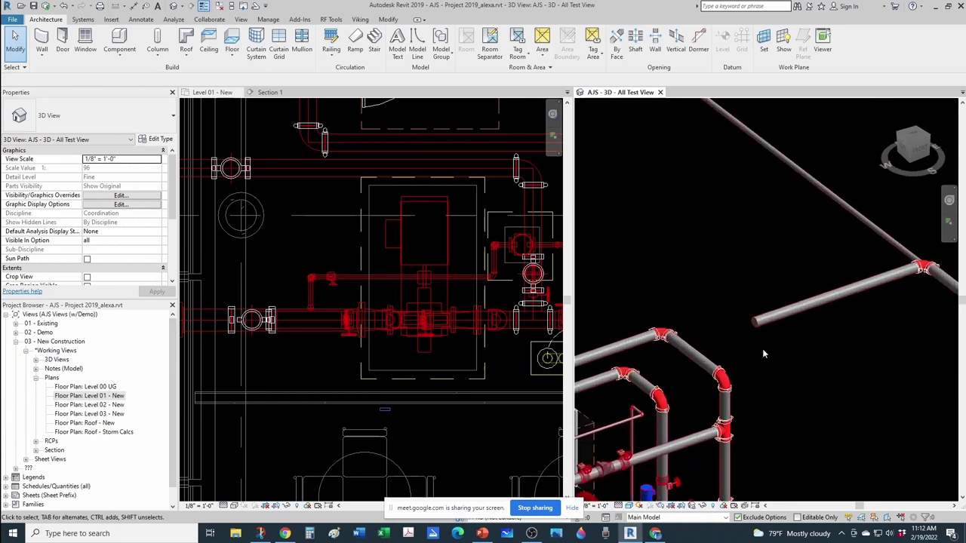
# Step: Compare the offsets of the overhead loop's cross pipe and the open-ended 6" main
pyautogui.click(697, 374)
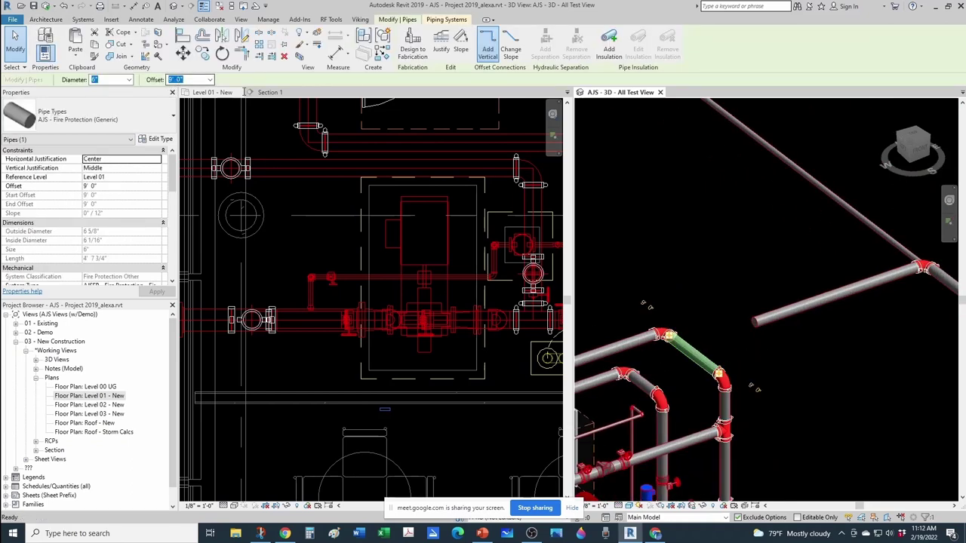
pyautogui.press('Escape')
pyautogui.click(784, 313)
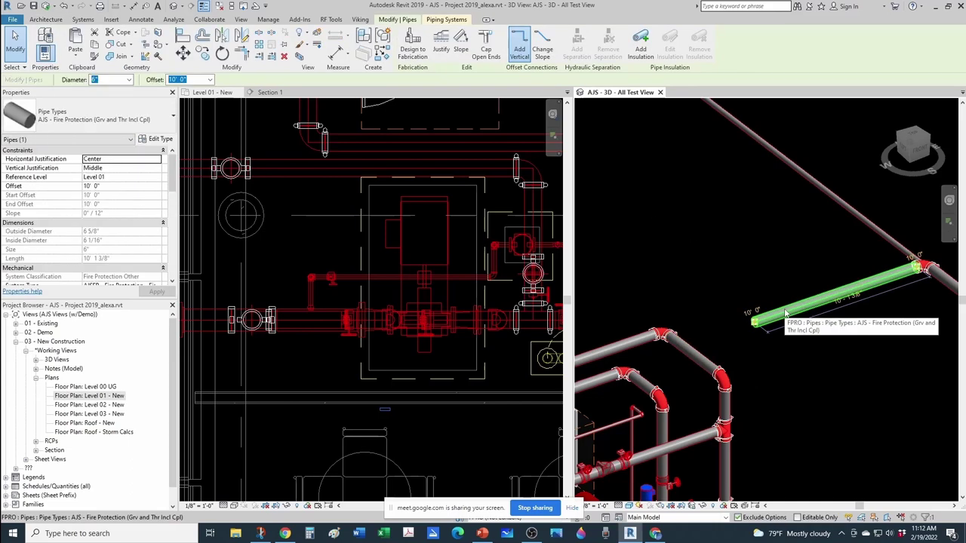
pyautogui.press('Escape')
# Step: Try to connect the open end of the 6" main to the overhead loop pipe in plan, and undo the connection
pyautogui.click(360, 353)
pyautogui.scroll(-3, 360, 353)
pyautogui.moveTo(415, 355); pyautogui.dragTo(321, 396, button='middle')
pyautogui.scroll(2, 461, 328)
pyautogui.click(434, 348)
pyautogui.scroll(1, 434, 346)
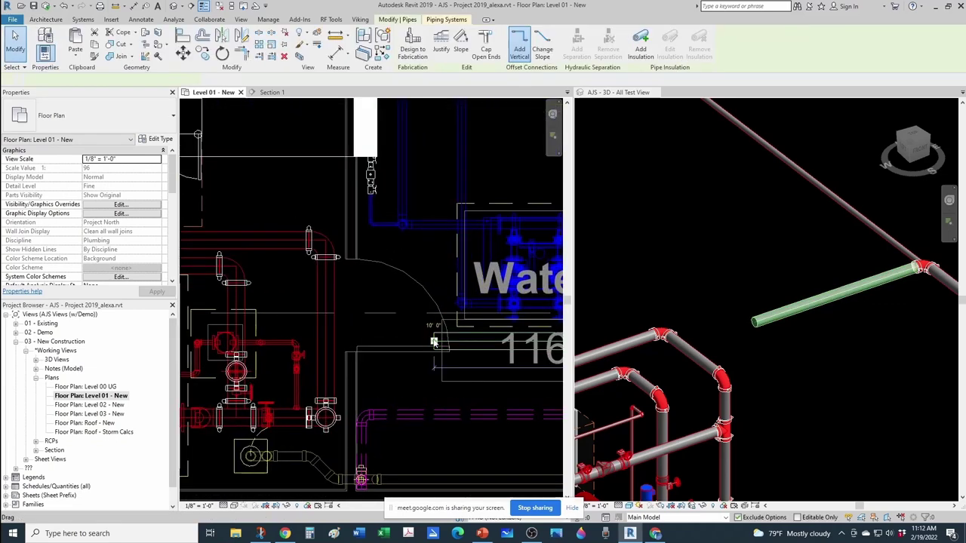
pyautogui.moveTo(434, 341); pyautogui.dragTo(328, 339)
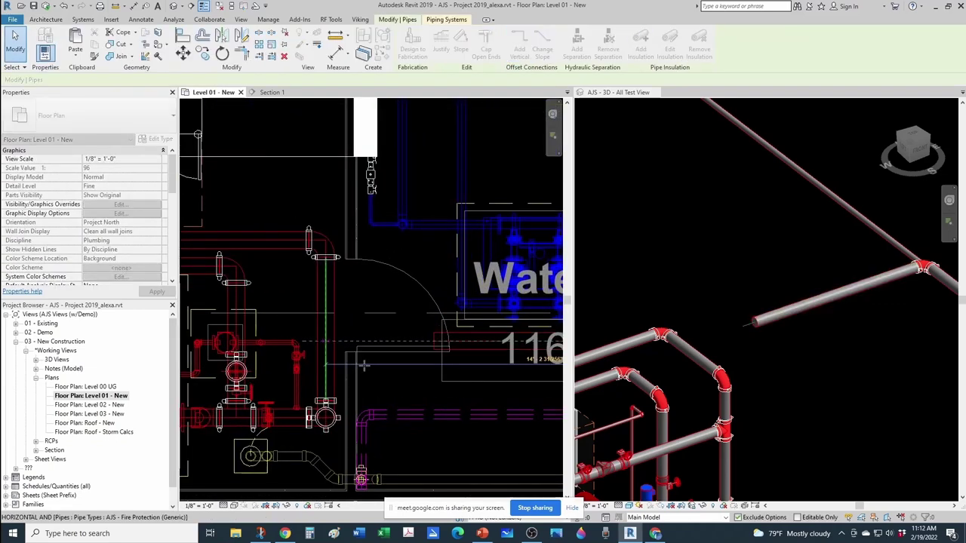
pyautogui.moveTo(364, 365); pyautogui.dragTo(364, 365)
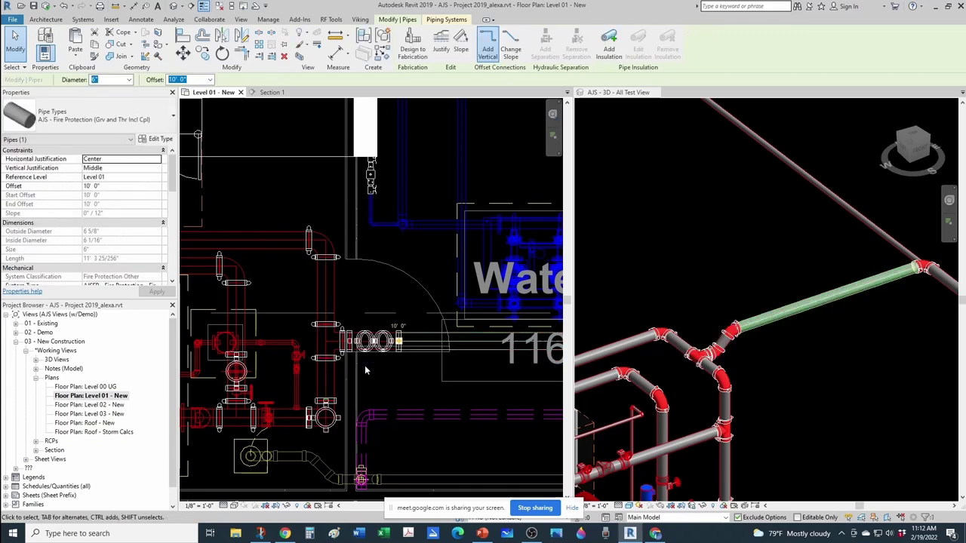
pyautogui.click(65, 6)
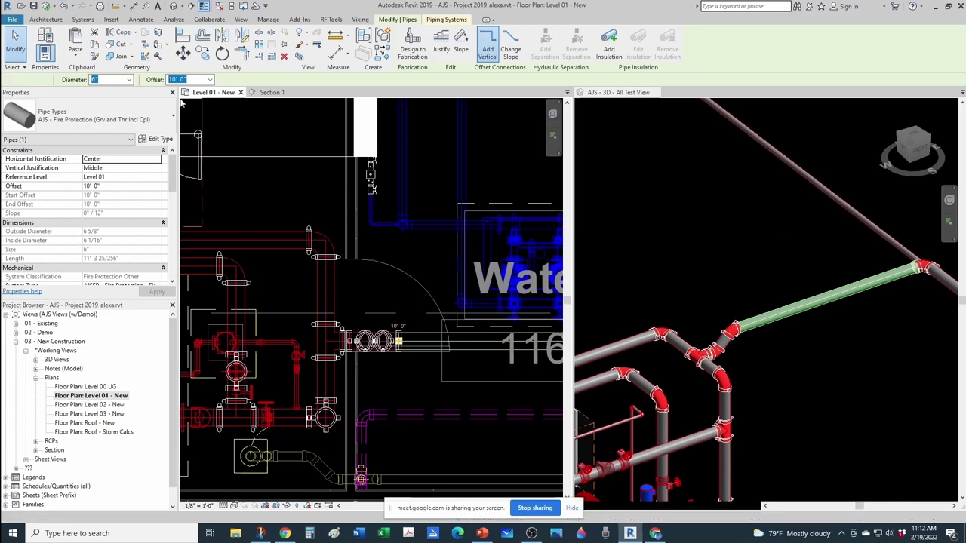
# Step: Set the offset of the overhead loop's 6" cross pipe to 10'
pyautogui.click(682, 308)
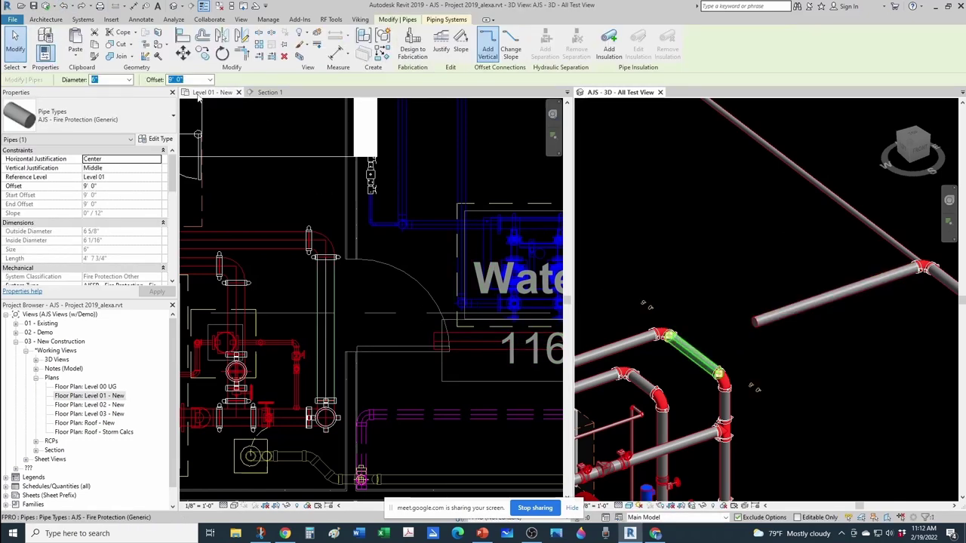
pyautogui.click(181, 80)
pyautogui.write('10')
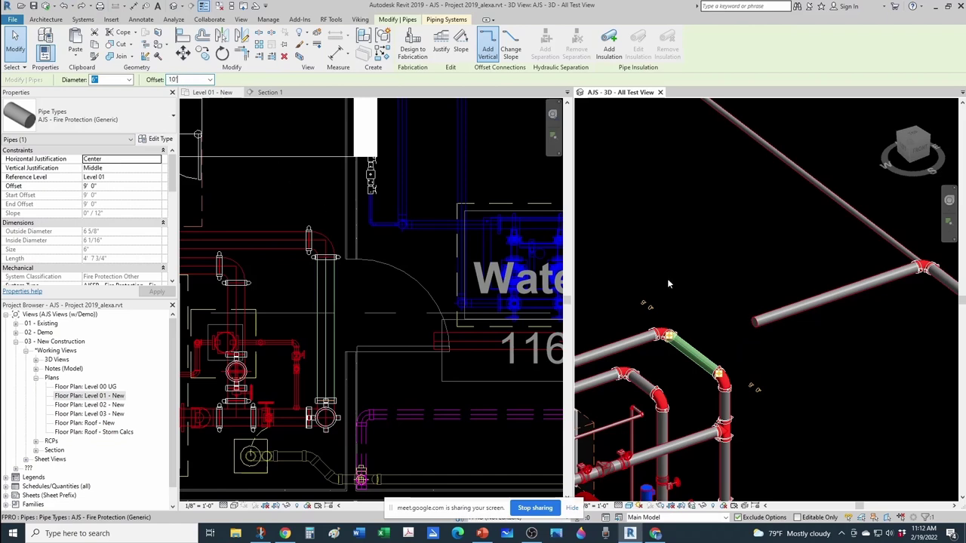
pyautogui.press('Return')
pyautogui.press('Escape')
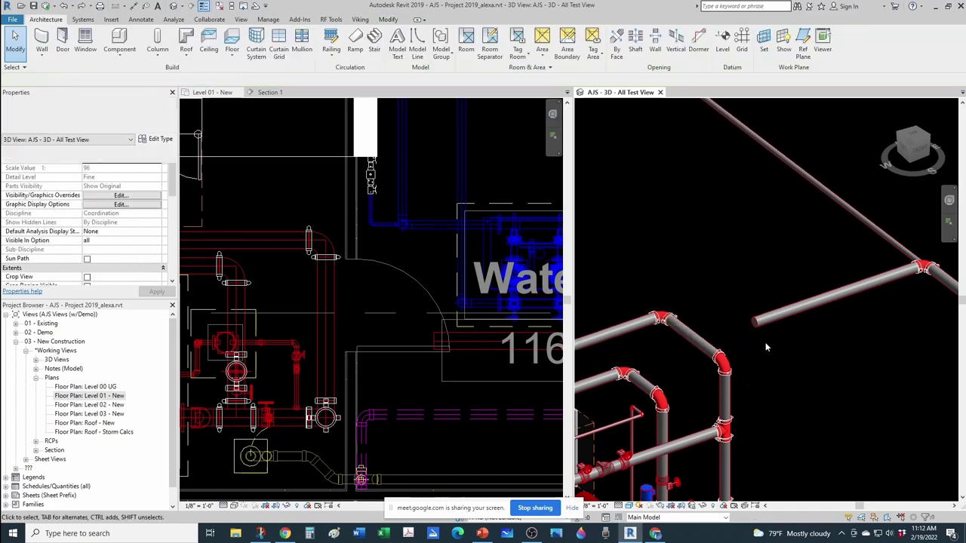
# Step: Extend the open-ended 6" main to the overhead loop's cross pipe so that they join in a tee
pyautogui.press('e')
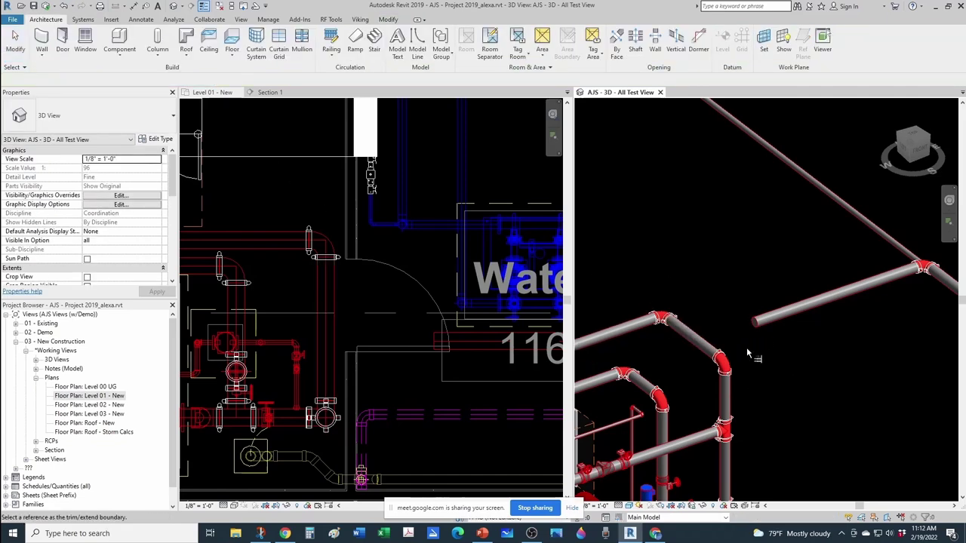
pyautogui.click(703, 341)
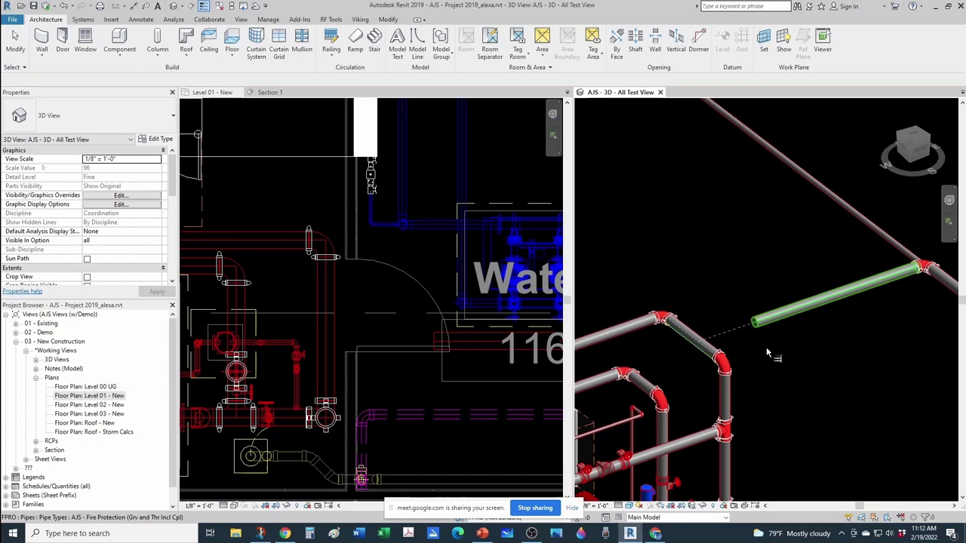
pyautogui.click(758, 320)
pyautogui.press('Escape')
pyautogui.scroll(-2, 416, 287)
pyautogui.scroll(-1, 416, 287)
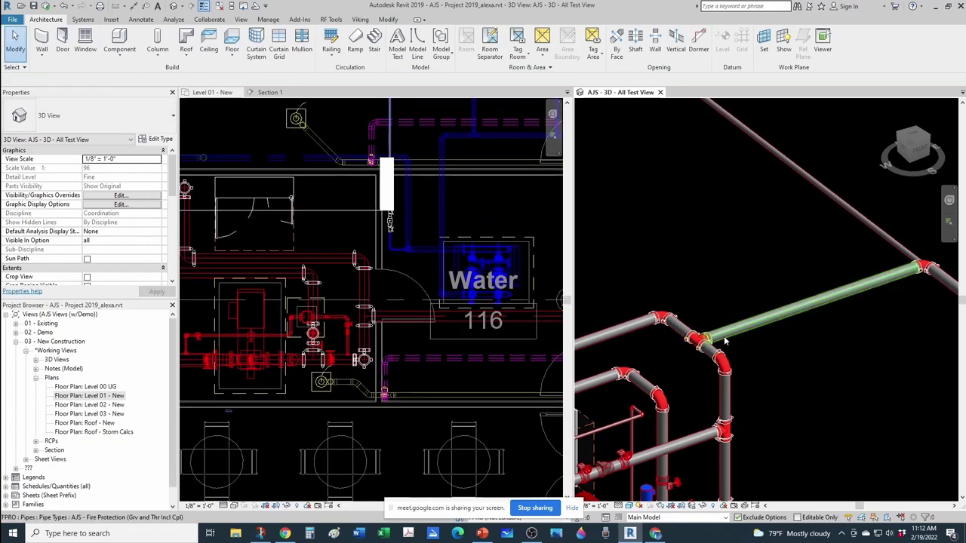
pyautogui.scroll(-5, 757, 317)
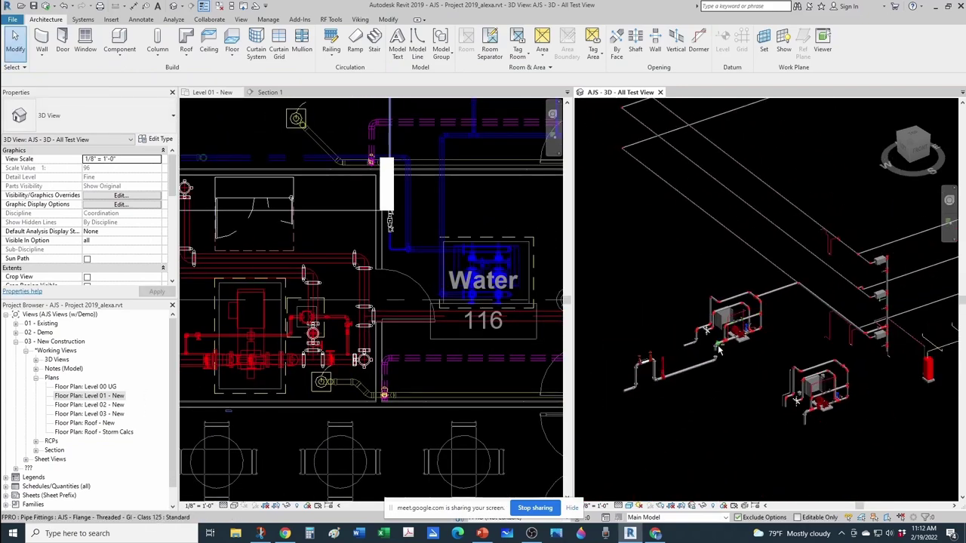
# Step: Place a copy of the other pump assembly's Victaulic-FP Series 771F Flg x Grv OS&Y gate valve in the suction pipe between tee and pump
pyautogui.click(659, 92)
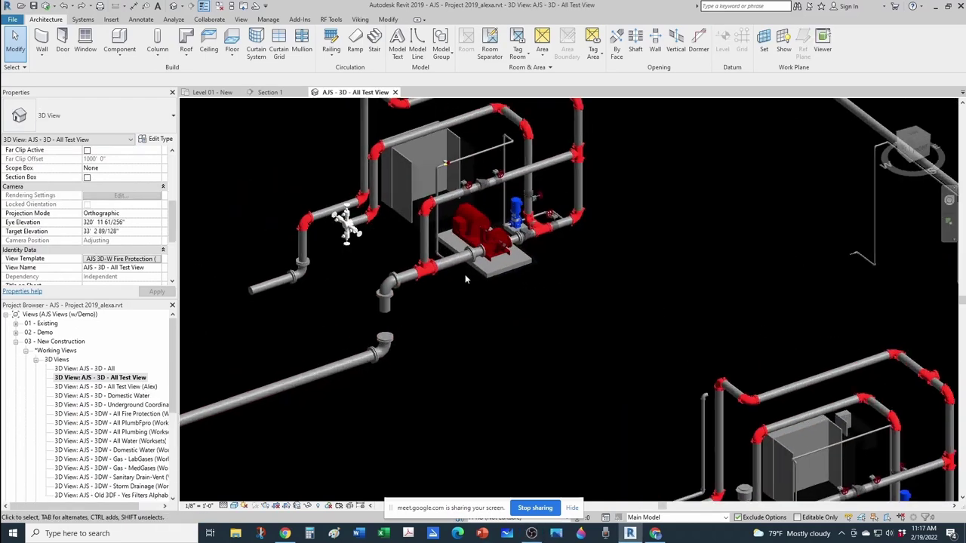
pyautogui.scroll(-5, 465, 280)
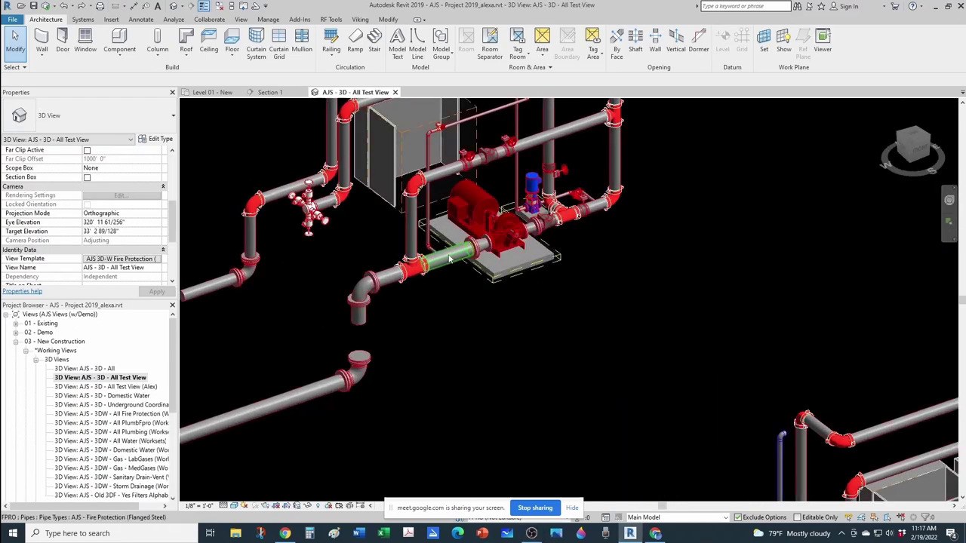
pyautogui.scroll(5, 724, 453)
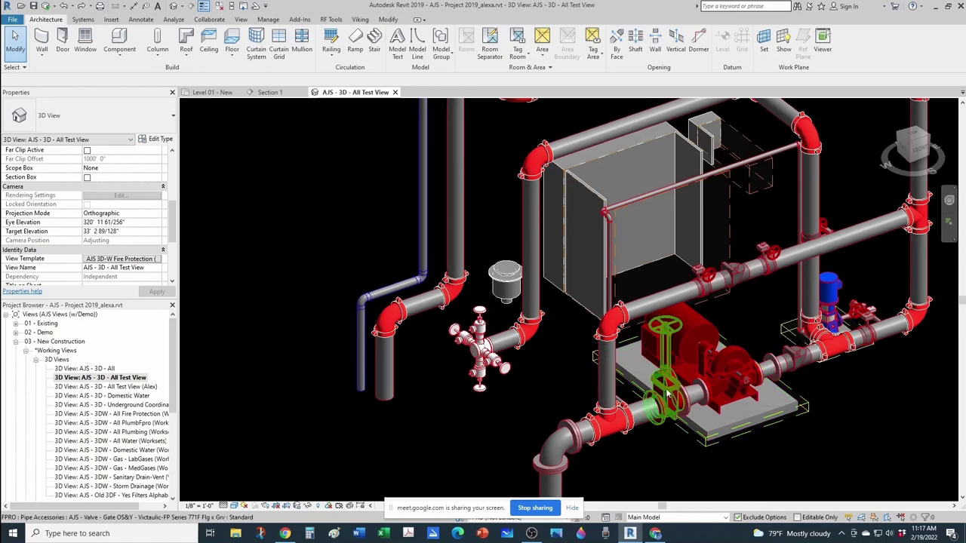
pyautogui.click(667, 393)
pyautogui.press('c')
pyautogui.press('s')
pyautogui.scroll(-4, 493, 270)
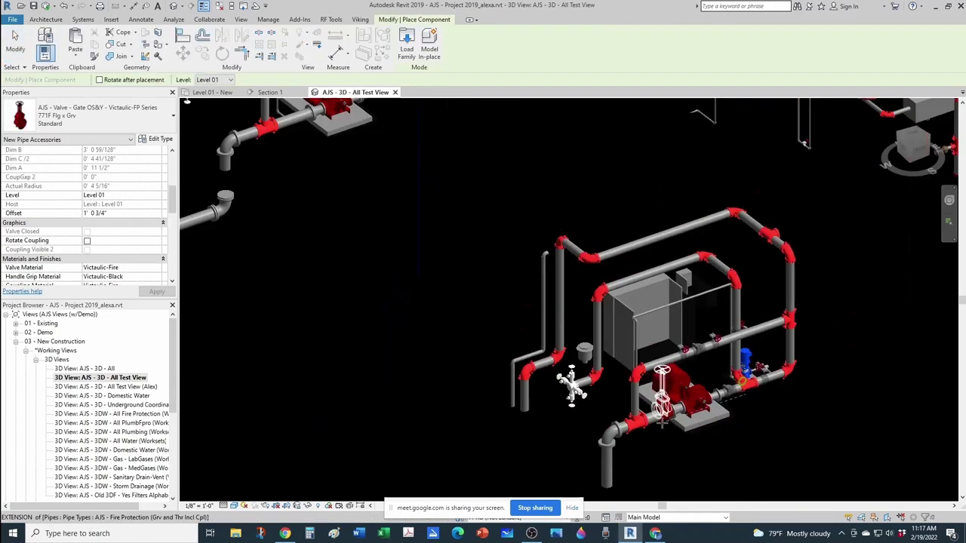
pyautogui.scroll(8, 494, 270)
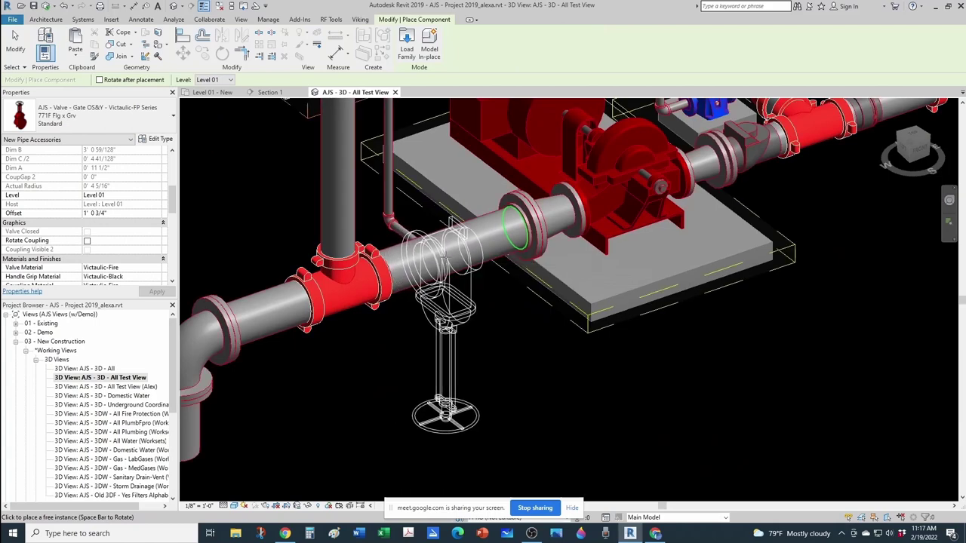
pyautogui.click(457, 253)
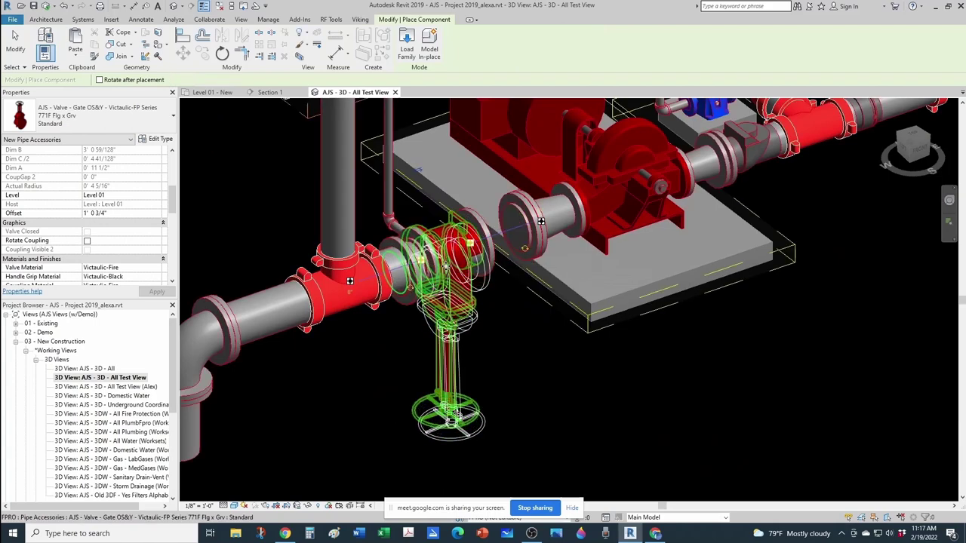
pyautogui.press('Escape')
# Step: Rotate the new OS&Y gate valve about the suction pipe until its handwheel points straight up
pyautogui.click(470, 308)
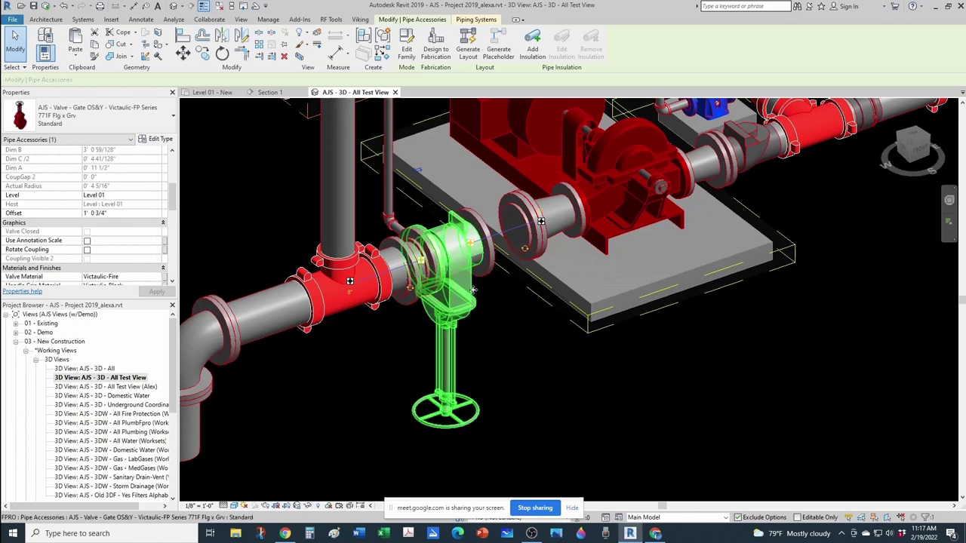
pyautogui.press('space')
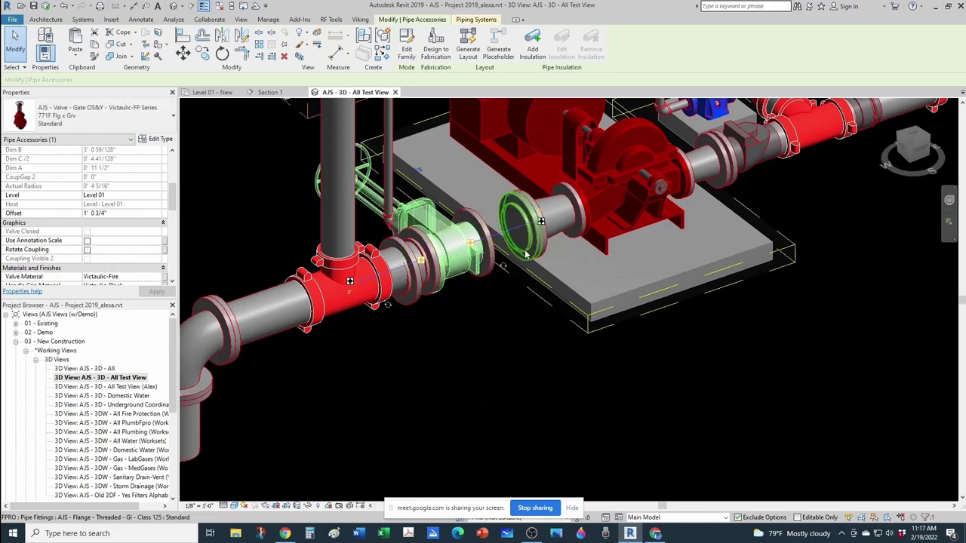
pyautogui.press('space')
pyautogui.scroll(2, 469, 252)
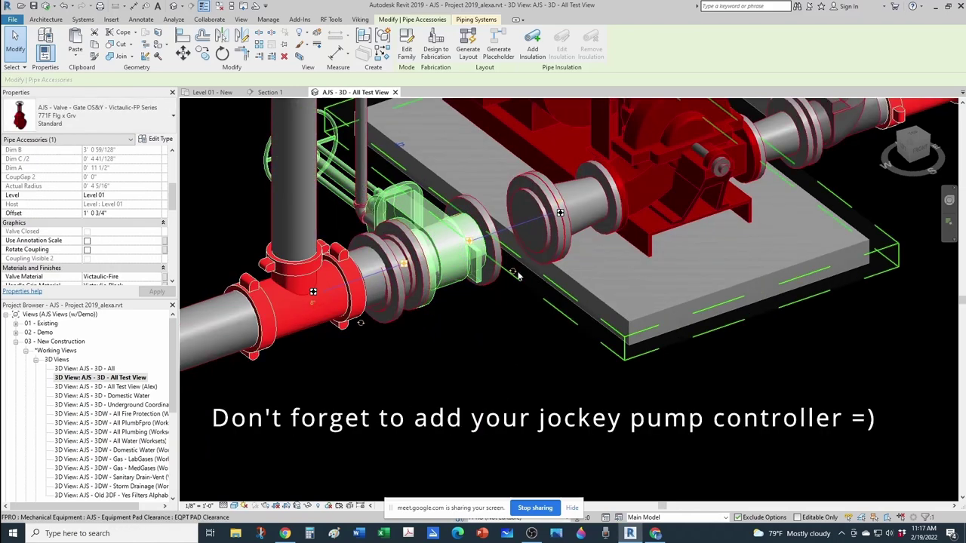
pyautogui.press('space')
pyautogui.scroll(-3, 513, 354)
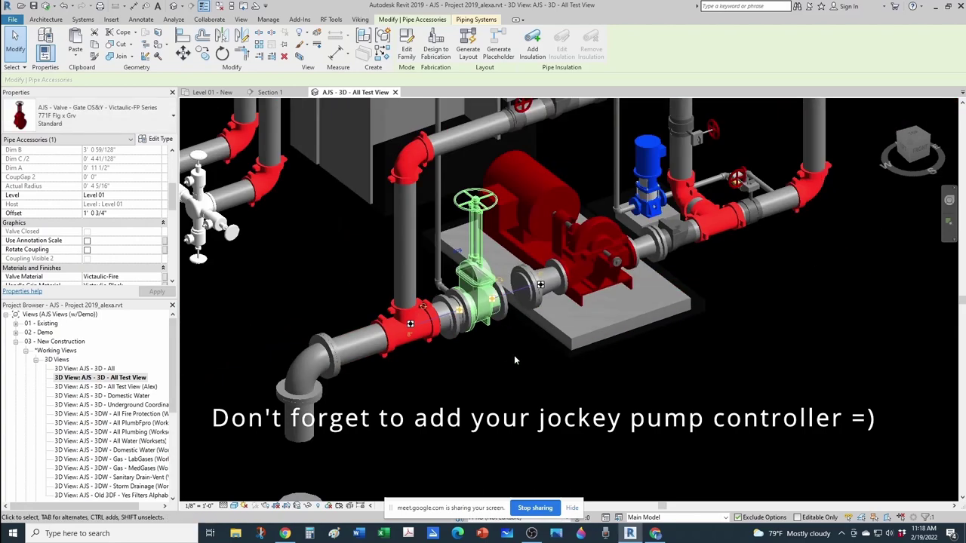
pyautogui.press('Escape')
pyautogui.scroll(-1, 528, 352)
pyautogui.scroll(-1, 522, 302)
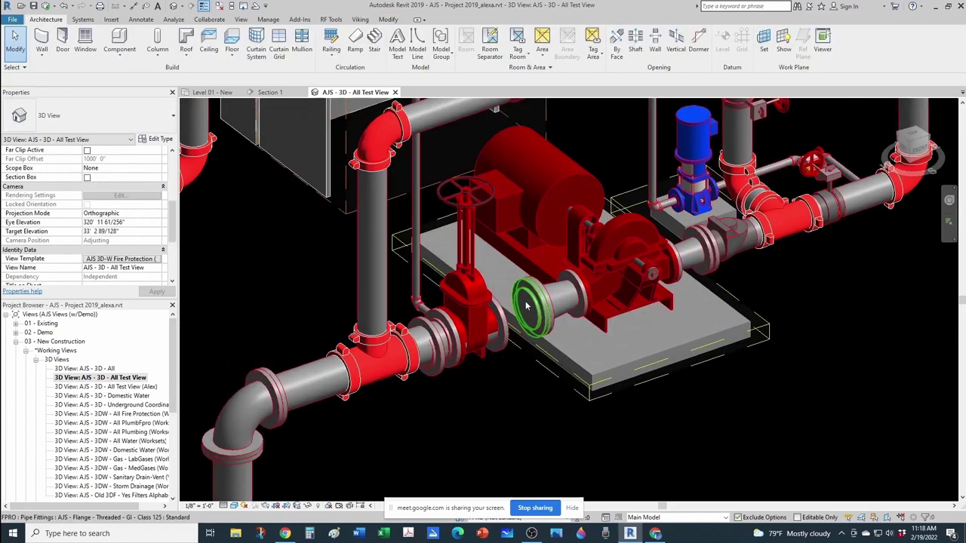
pyautogui.scroll(-2, 519, 335)
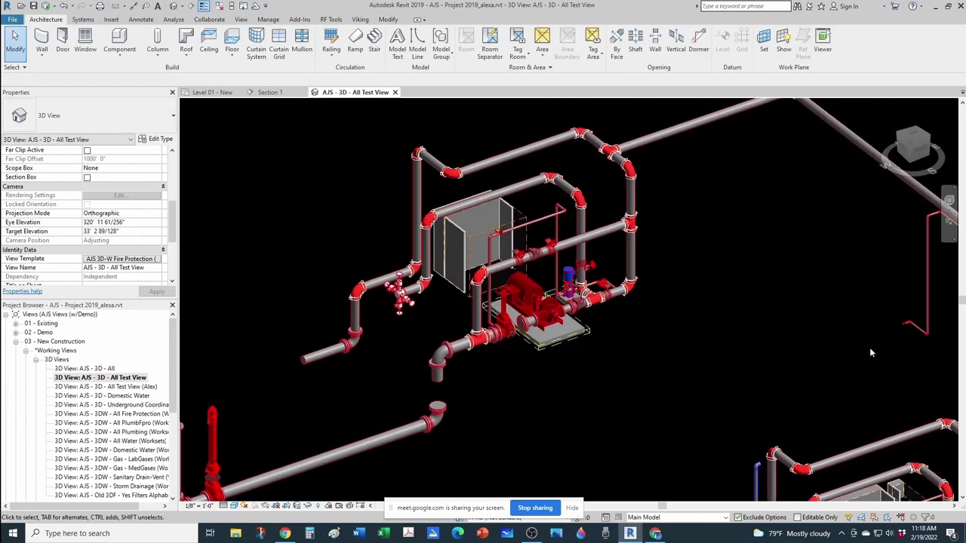
pyautogui.scroll(-1, 665, 366)
pyautogui.scroll(-1, 652, 370)
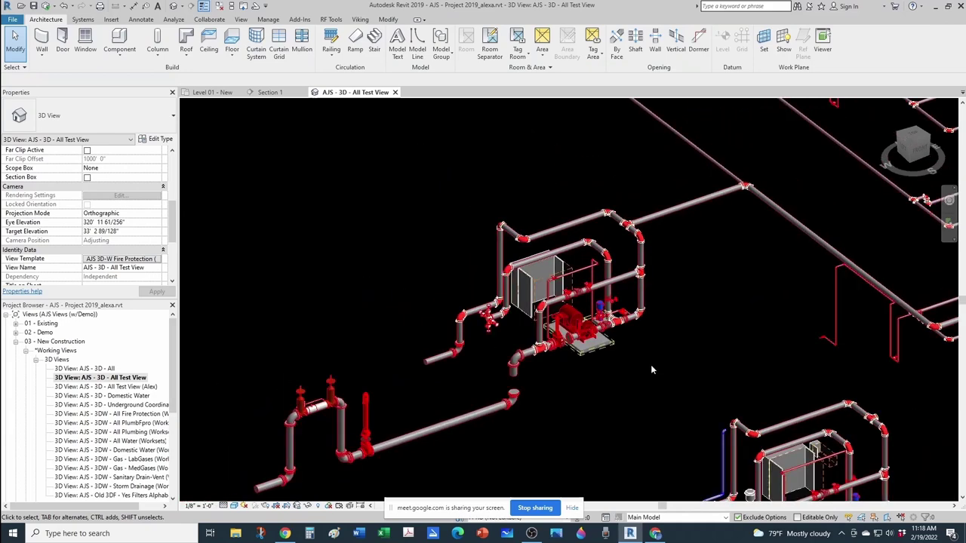